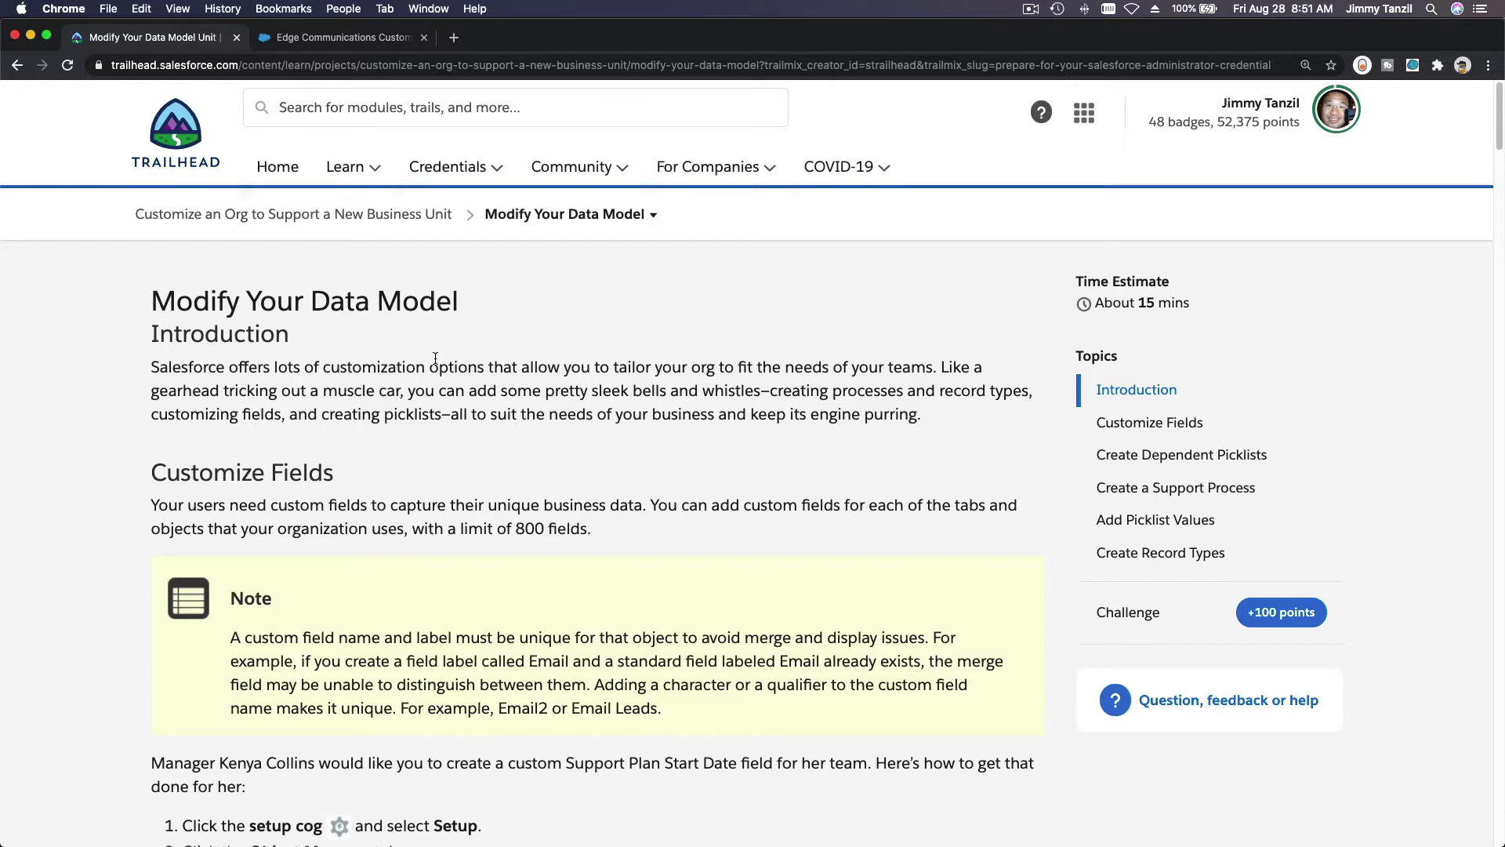
Read the Trailhead instructions for creating the custom Support Plan Start Date field.
{"action": "scroll", "coordinate": [509, 358], "scroll_direction": "down", "scroll_amount": 5}
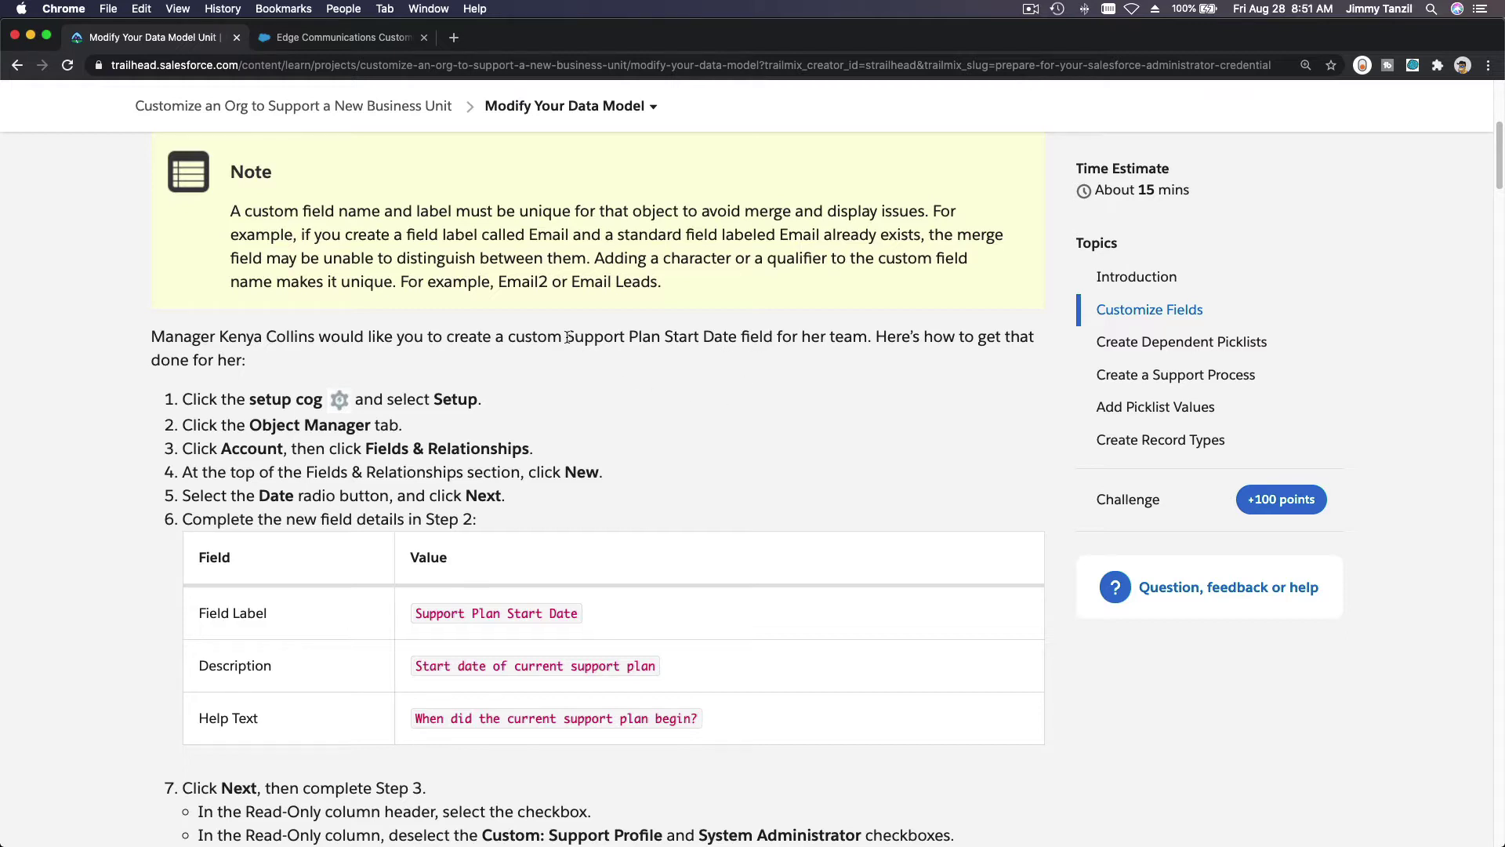
{"action": "left_click_drag", "start_coordinate": [566, 337], "coordinate": [735, 346]}
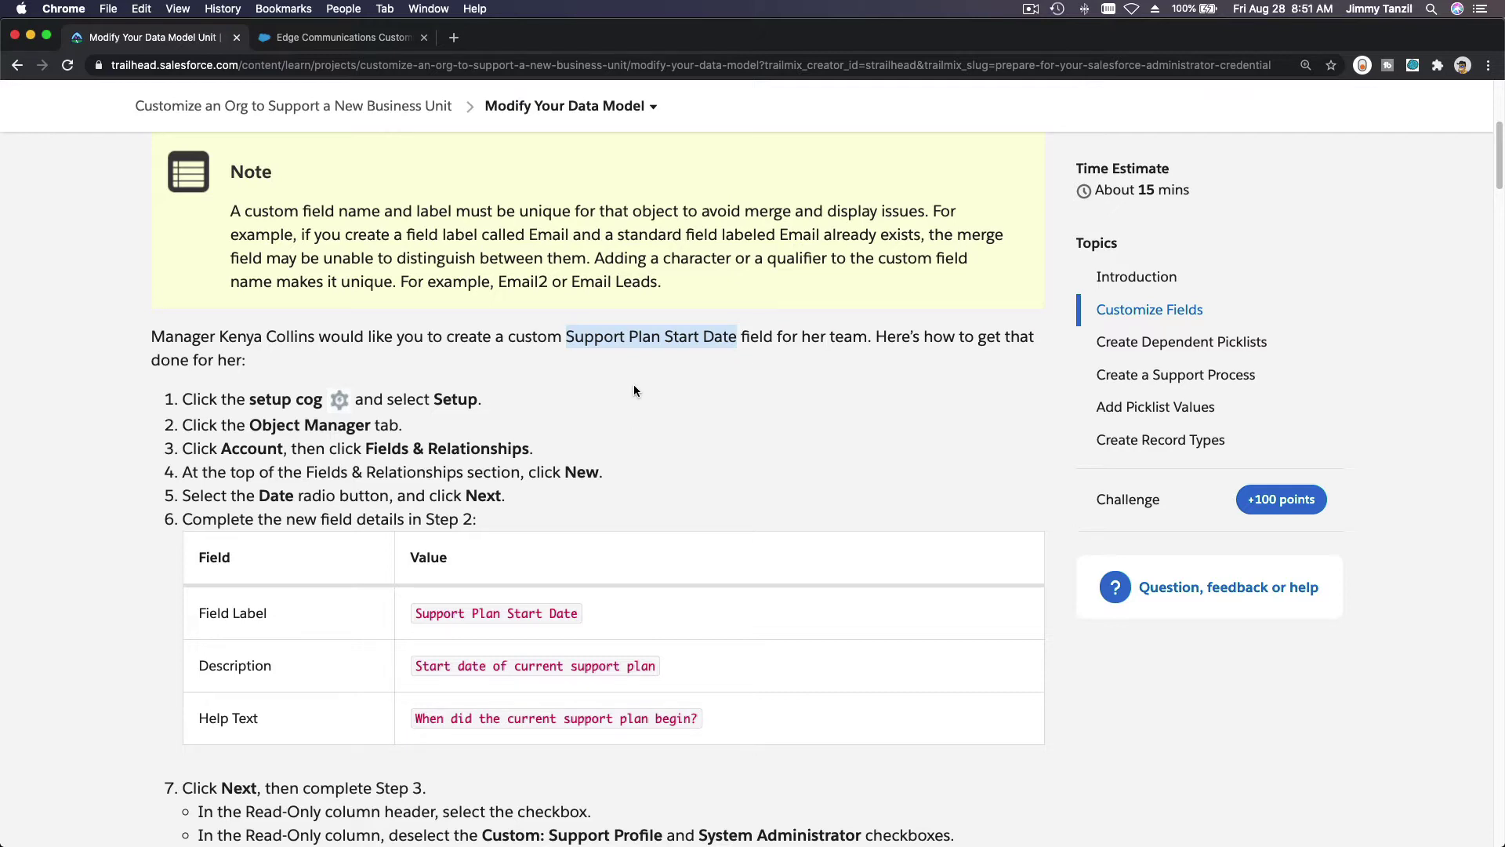
{"action": "left_click", "coordinate": [633, 343]}
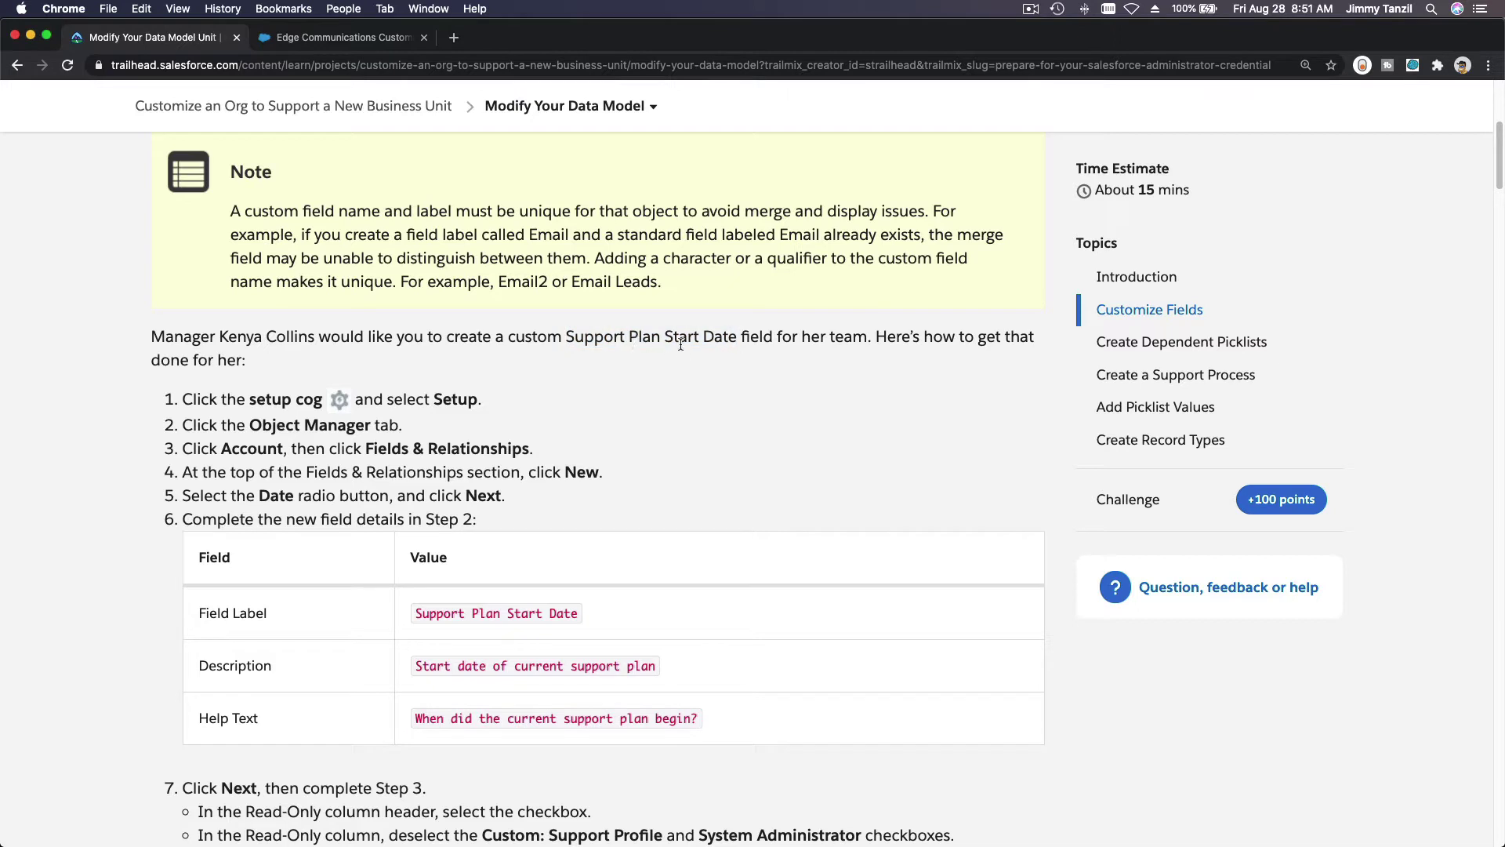
{"action": "left_click_drag", "start_coordinate": [665, 337], "coordinate": [735, 340]}
{"action": "scroll", "coordinate": [465, 352], "scroll_direction": "down", "scroll_amount": 3}
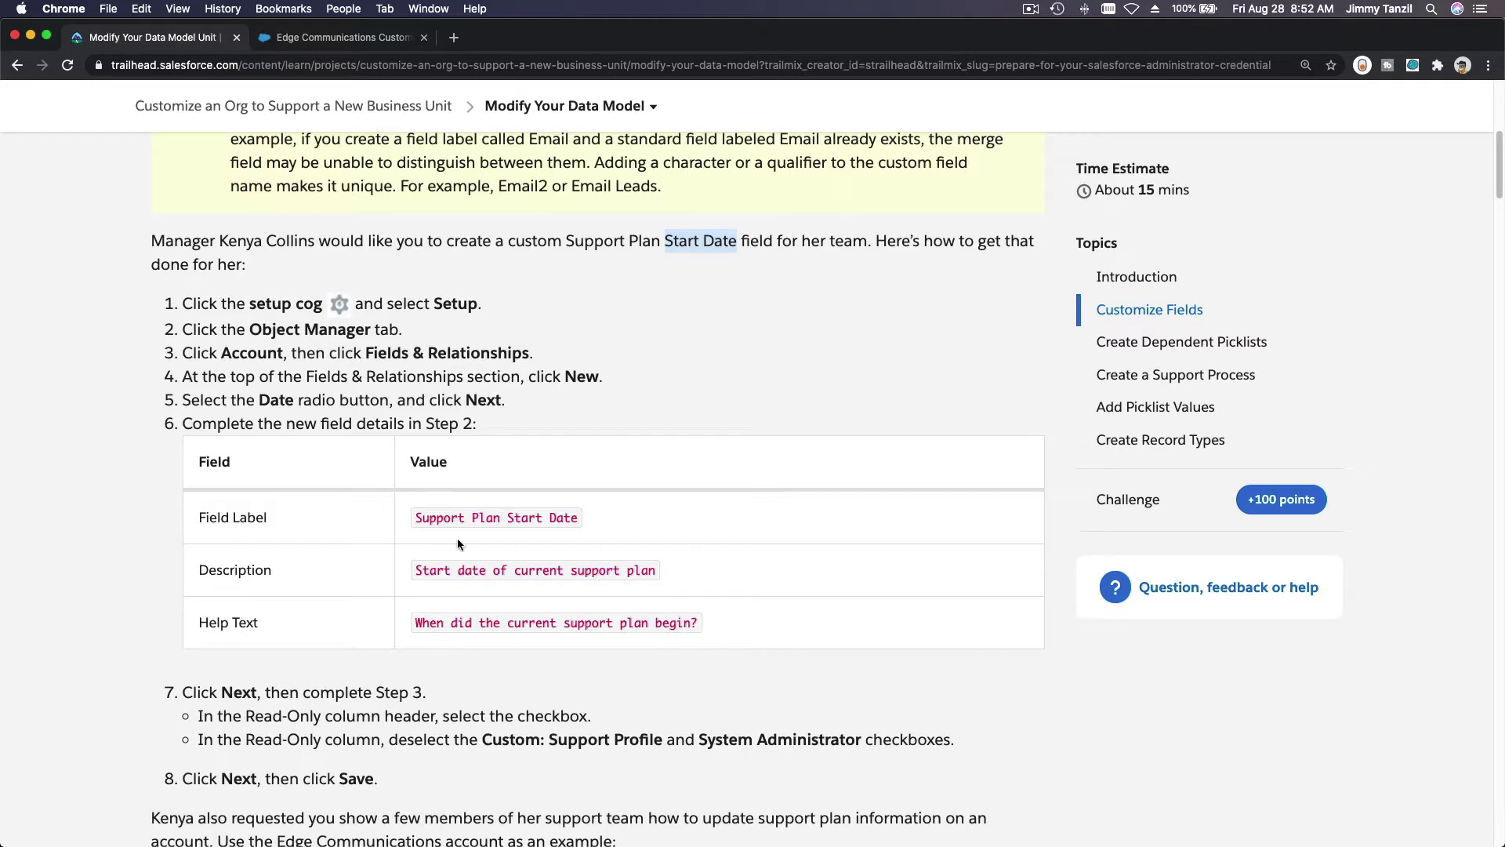
Switch to the Salesforce org and open the Account object's Fields & Relationships in Setup's Object Manager.
{"action": "left_click", "coordinate": [333, 37]}
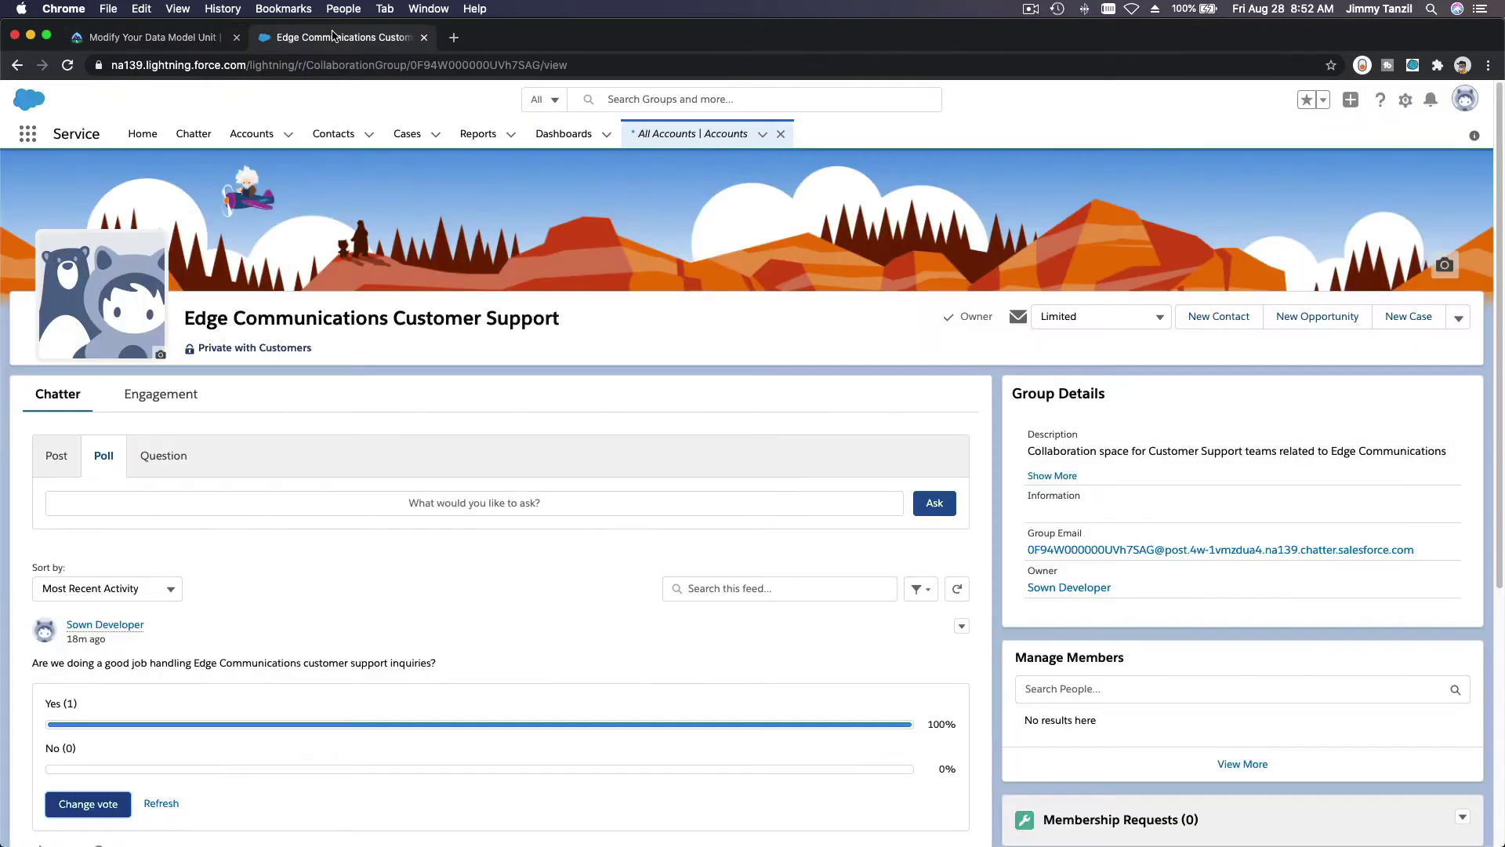
{"action": "left_click", "coordinate": [1405, 100]}
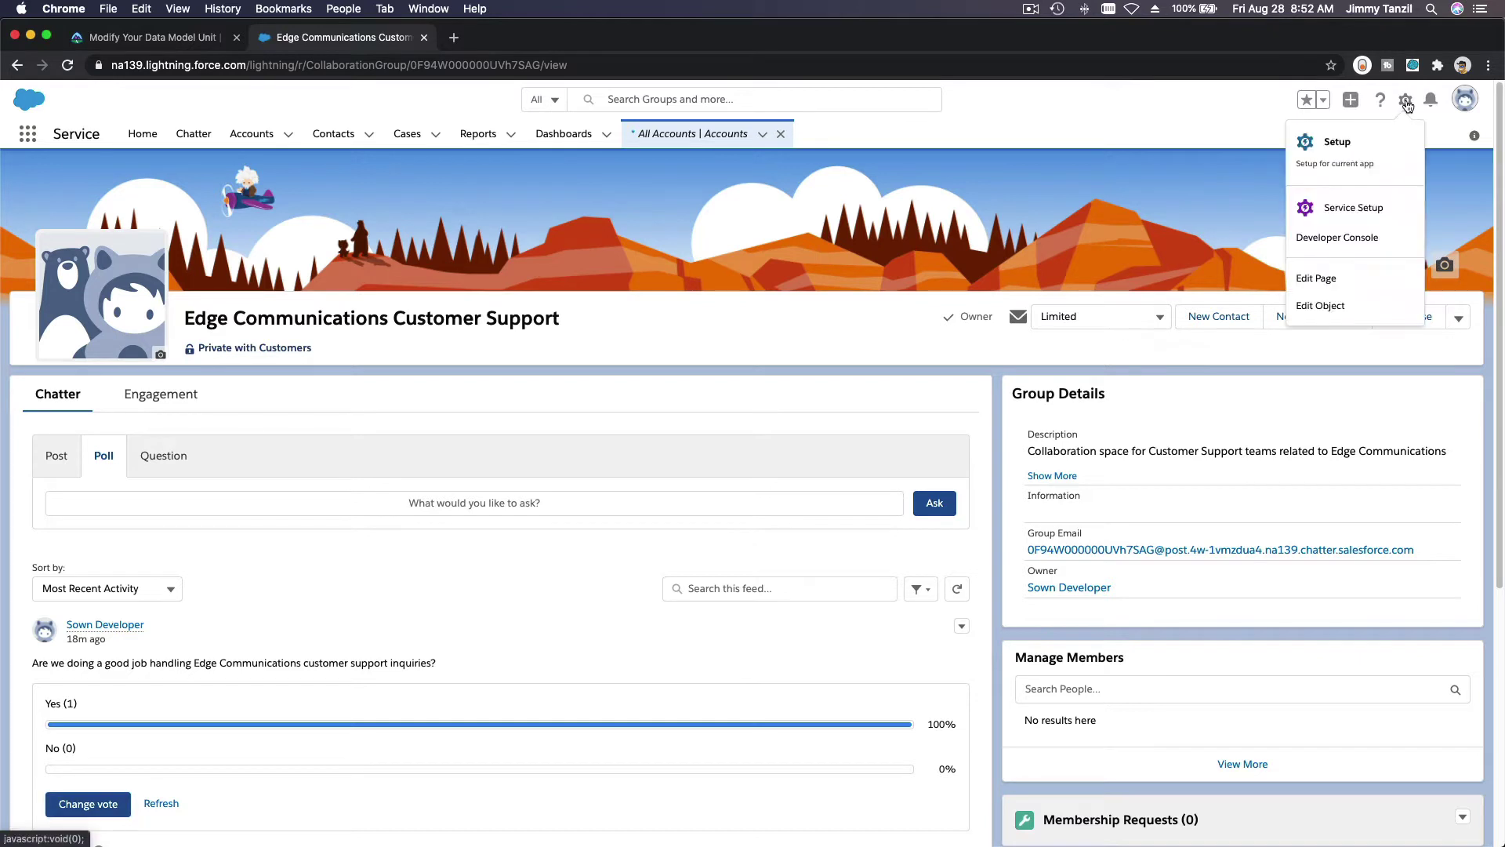
{"action": "left_click", "coordinate": [1366, 133]}
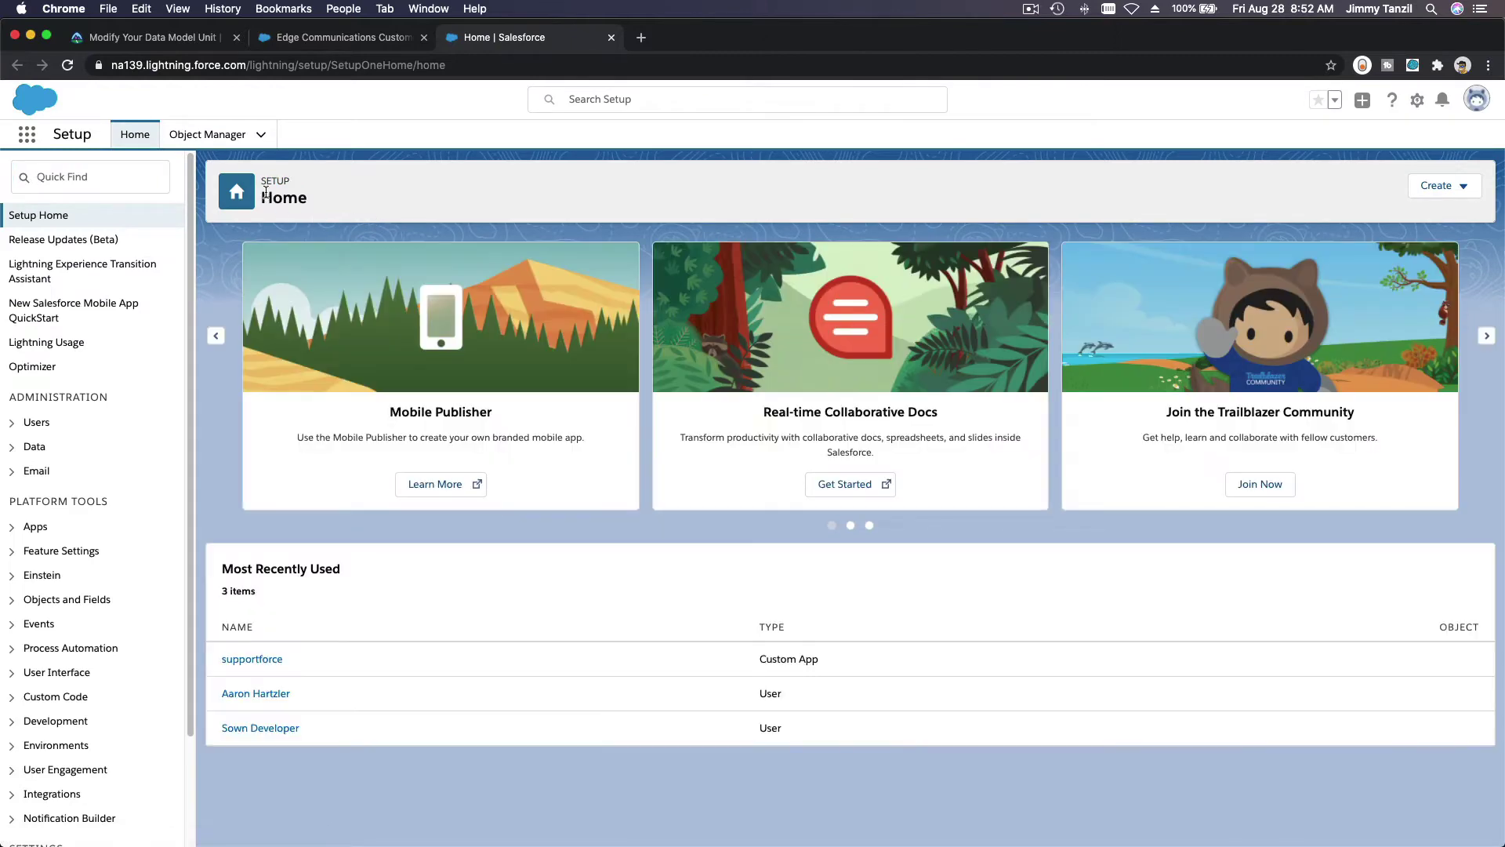
{"action": "left_click", "coordinate": [233, 137]}
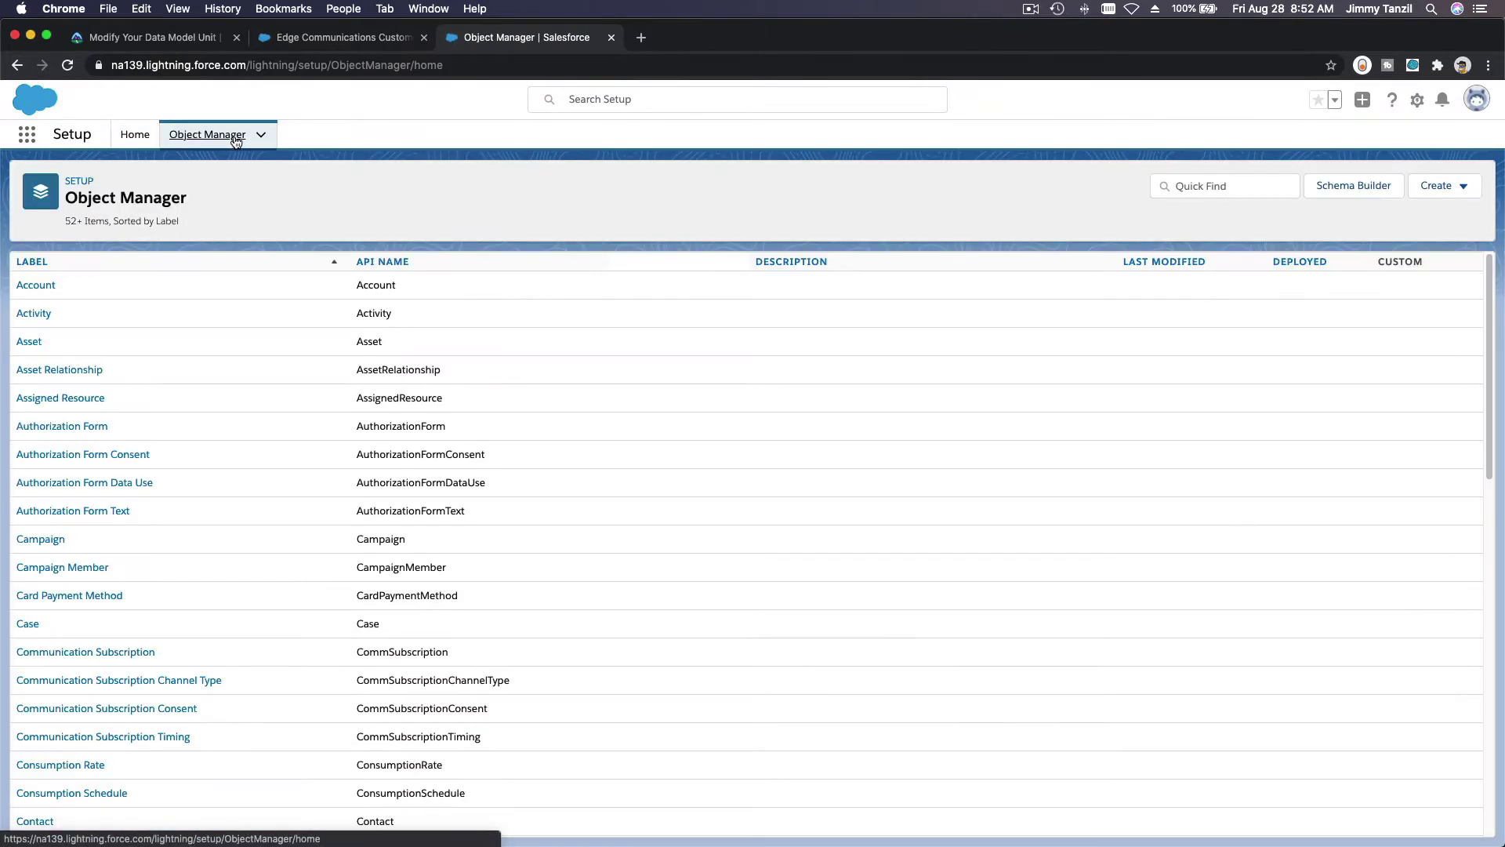
{"action": "left_click", "coordinate": [47, 286]}
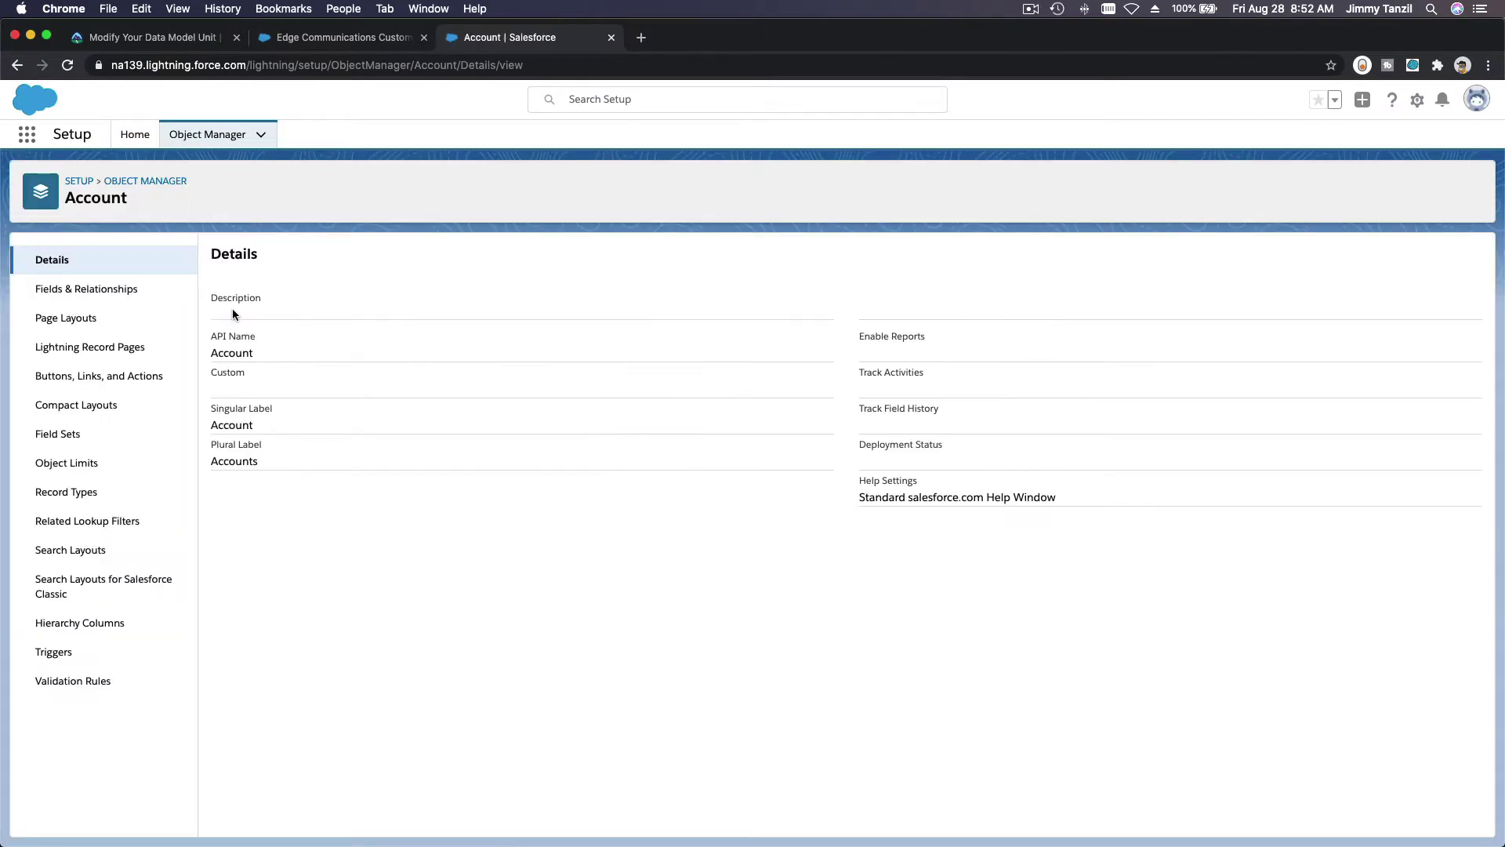
{"action": "left_click", "coordinate": [125, 296]}
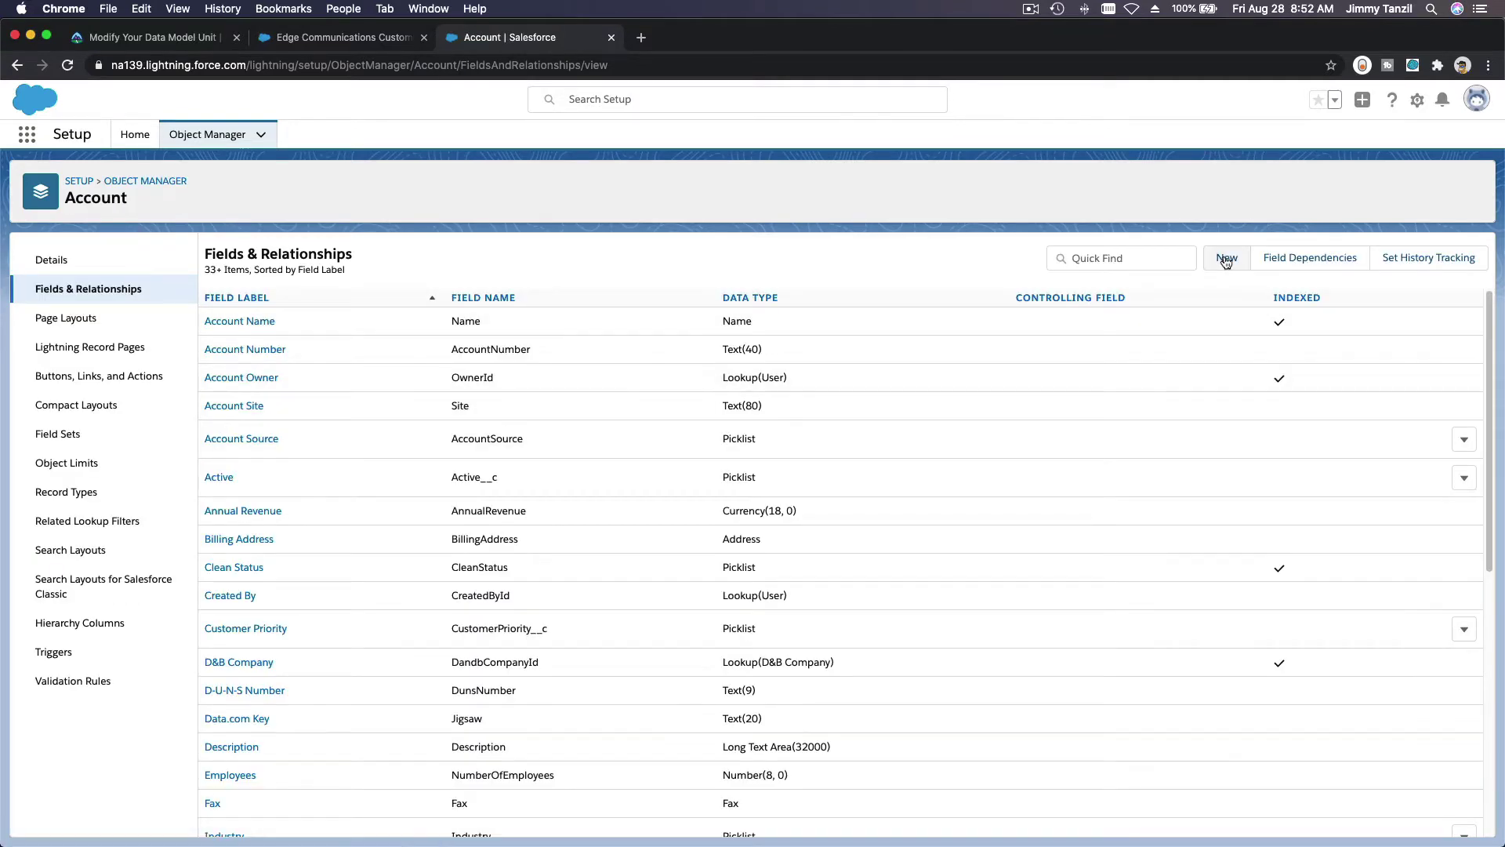
Start a new custom field on Account with the Date data type, and check that choice against the Trailhead instructions.
{"action": "left_click", "coordinate": [1226, 261]}
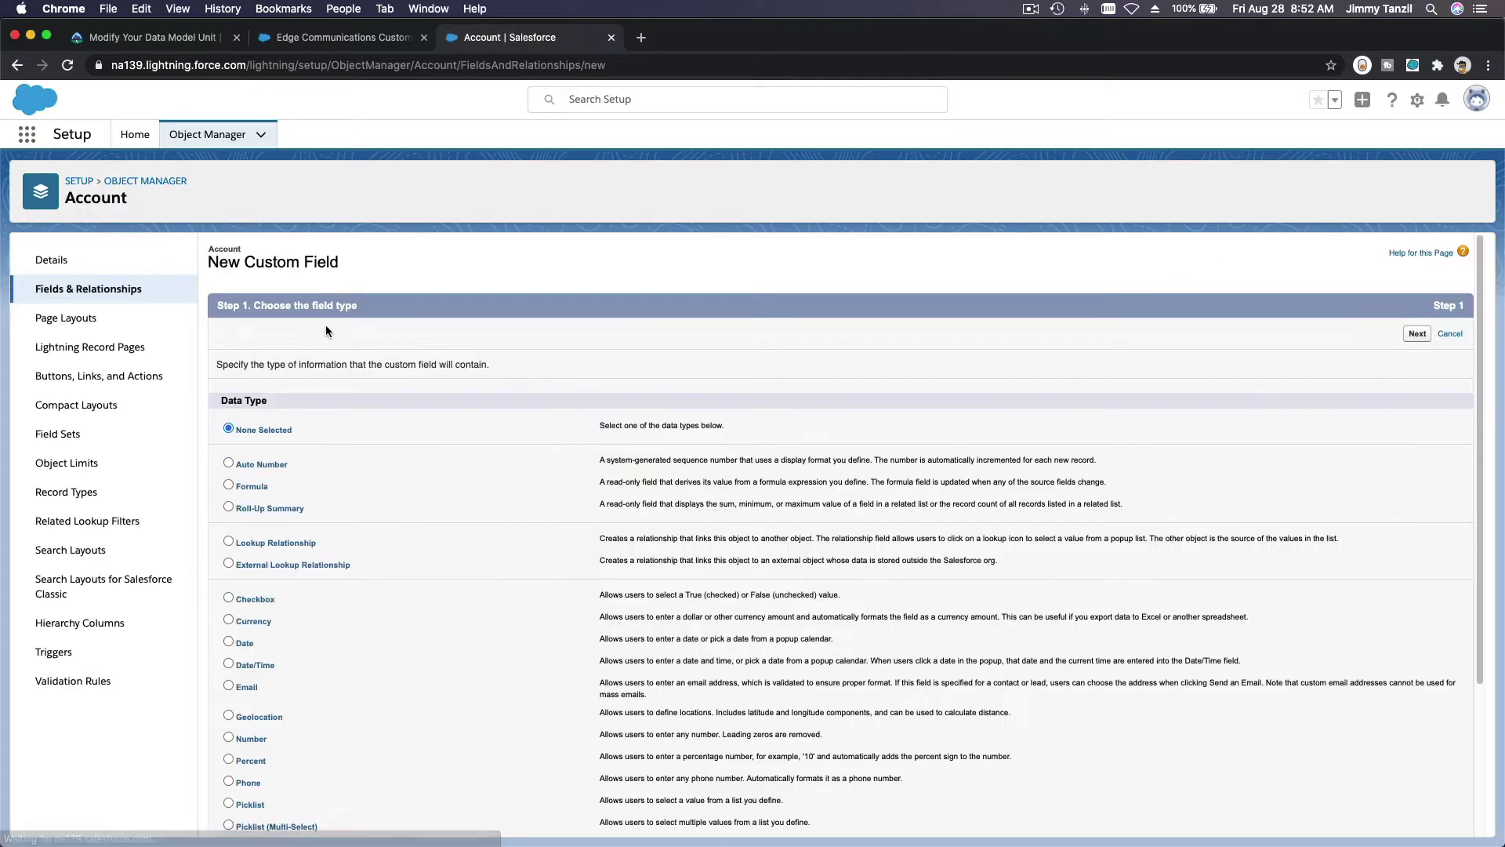
{"action": "left_click", "coordinate": [243, 643]}
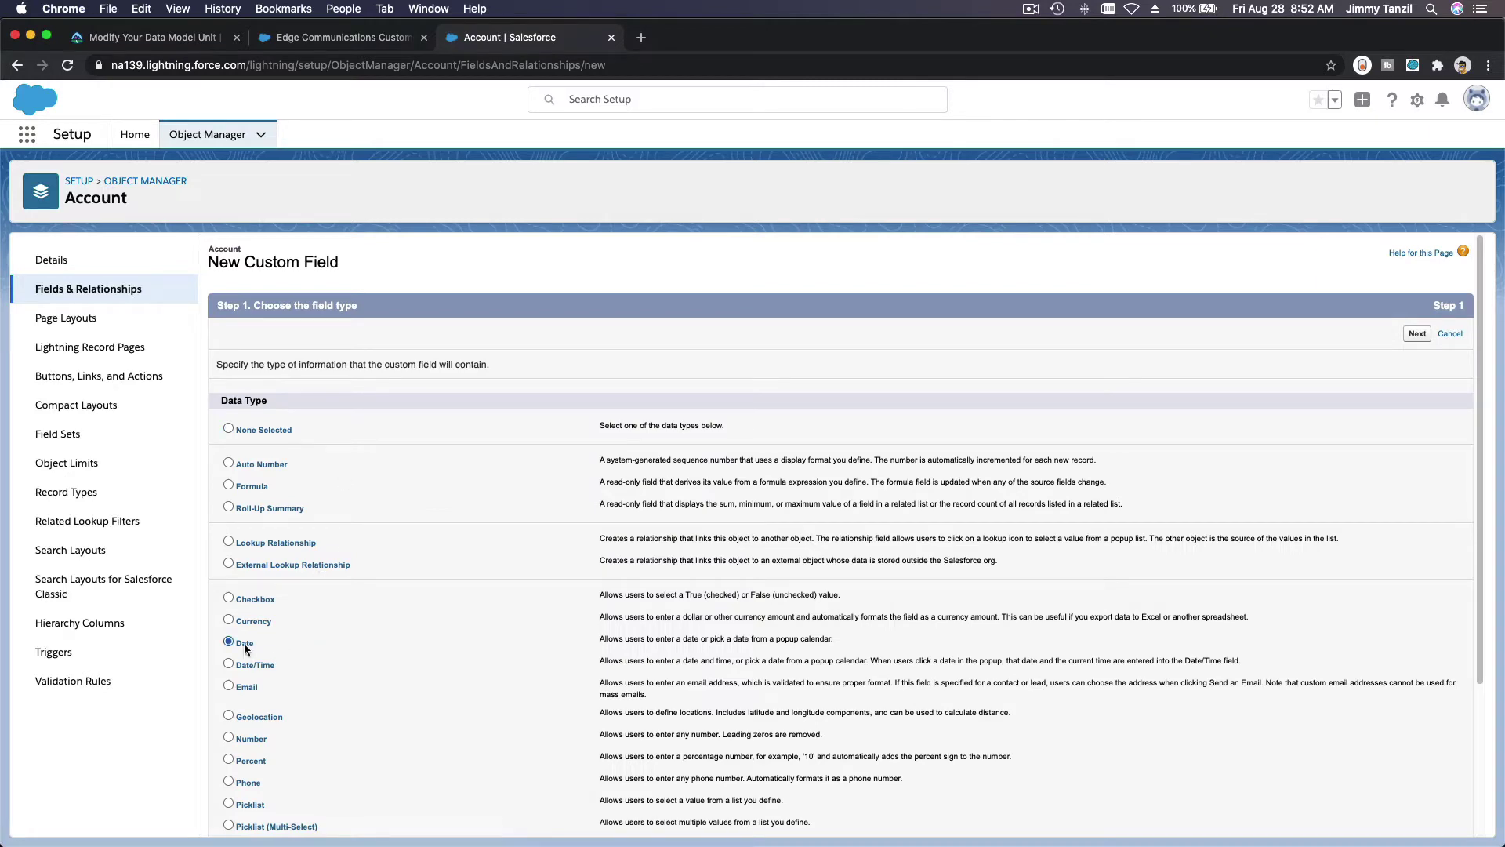
{"action": "left_click", "coordinate": [154, 39]}
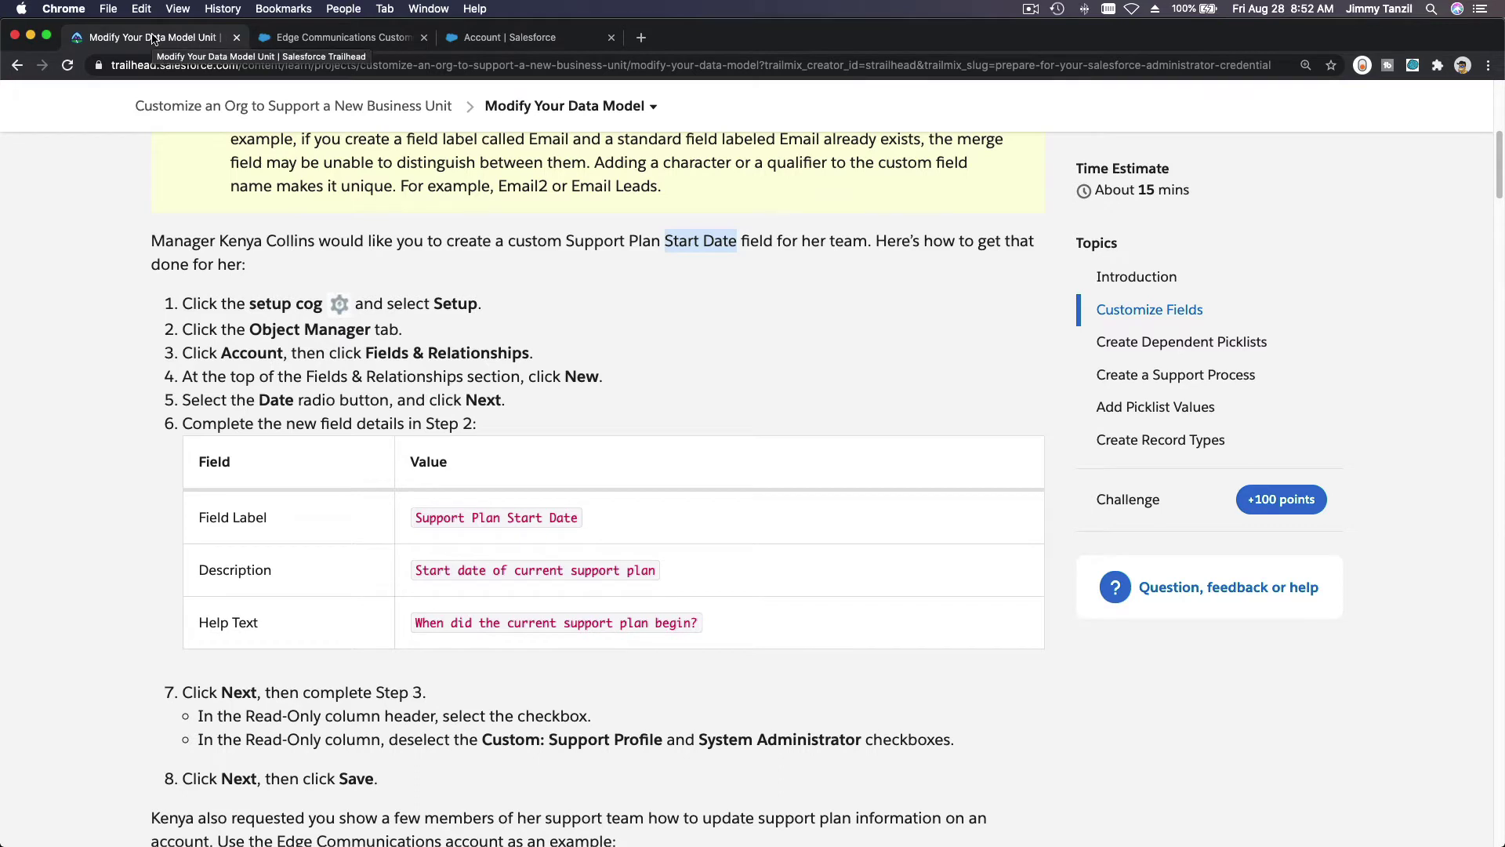
{"action": "double_click", "coordinate": [278, 402]}
{"action": "scroll", "coordinate": [474, 462], "scroll_direction": "down", "scroll_amount": 3}
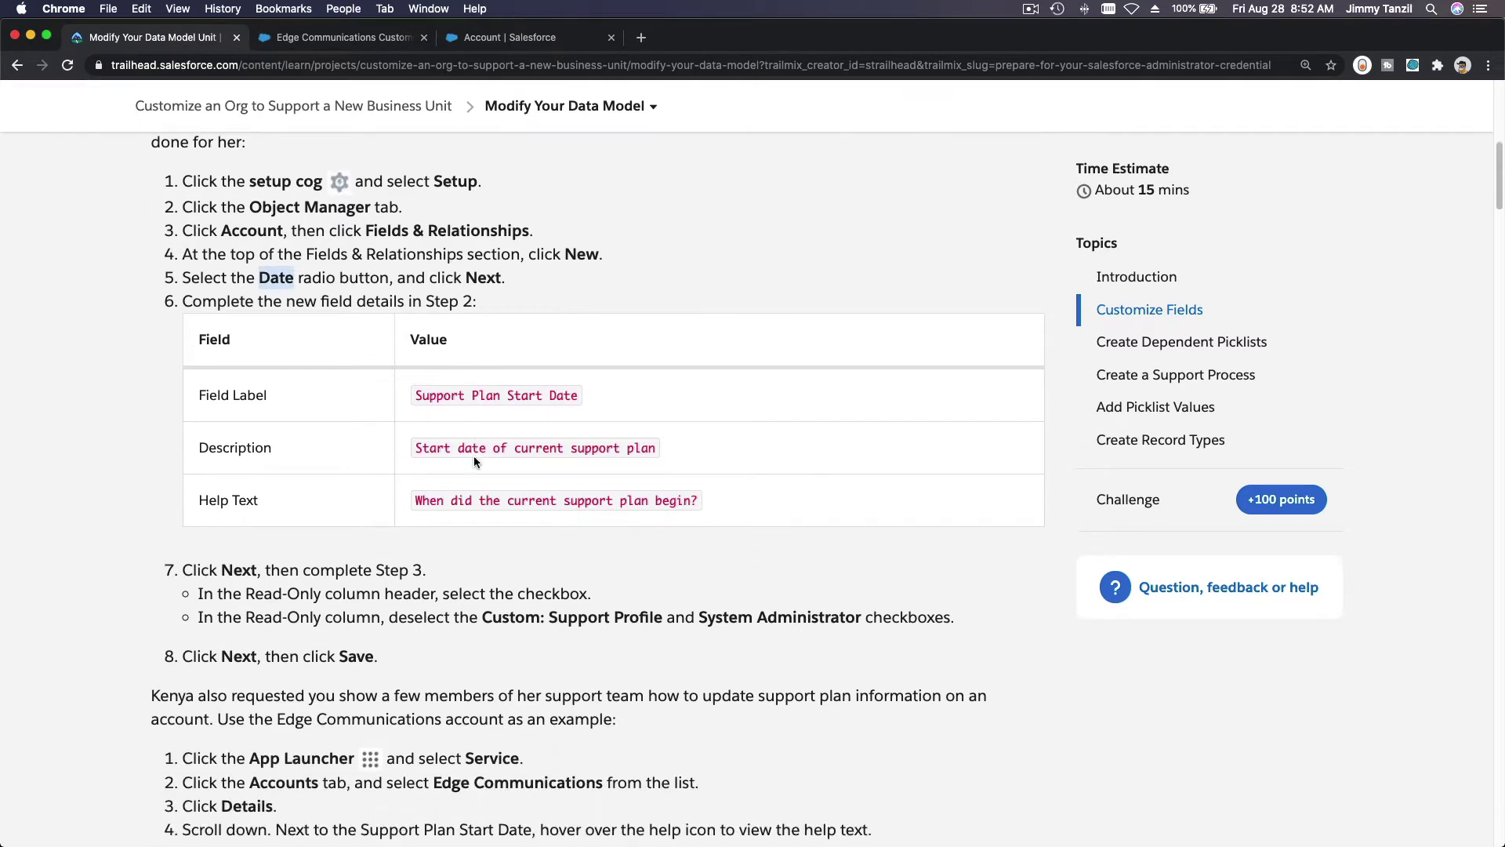
Copy "Support Plan Start Date" from Trailhead, continue to the field details in Salesforce and enter it as the field label.
{"action": "triple_click", "coordinate": [436, 392]}
{"action": "key", "text": "super+c"}
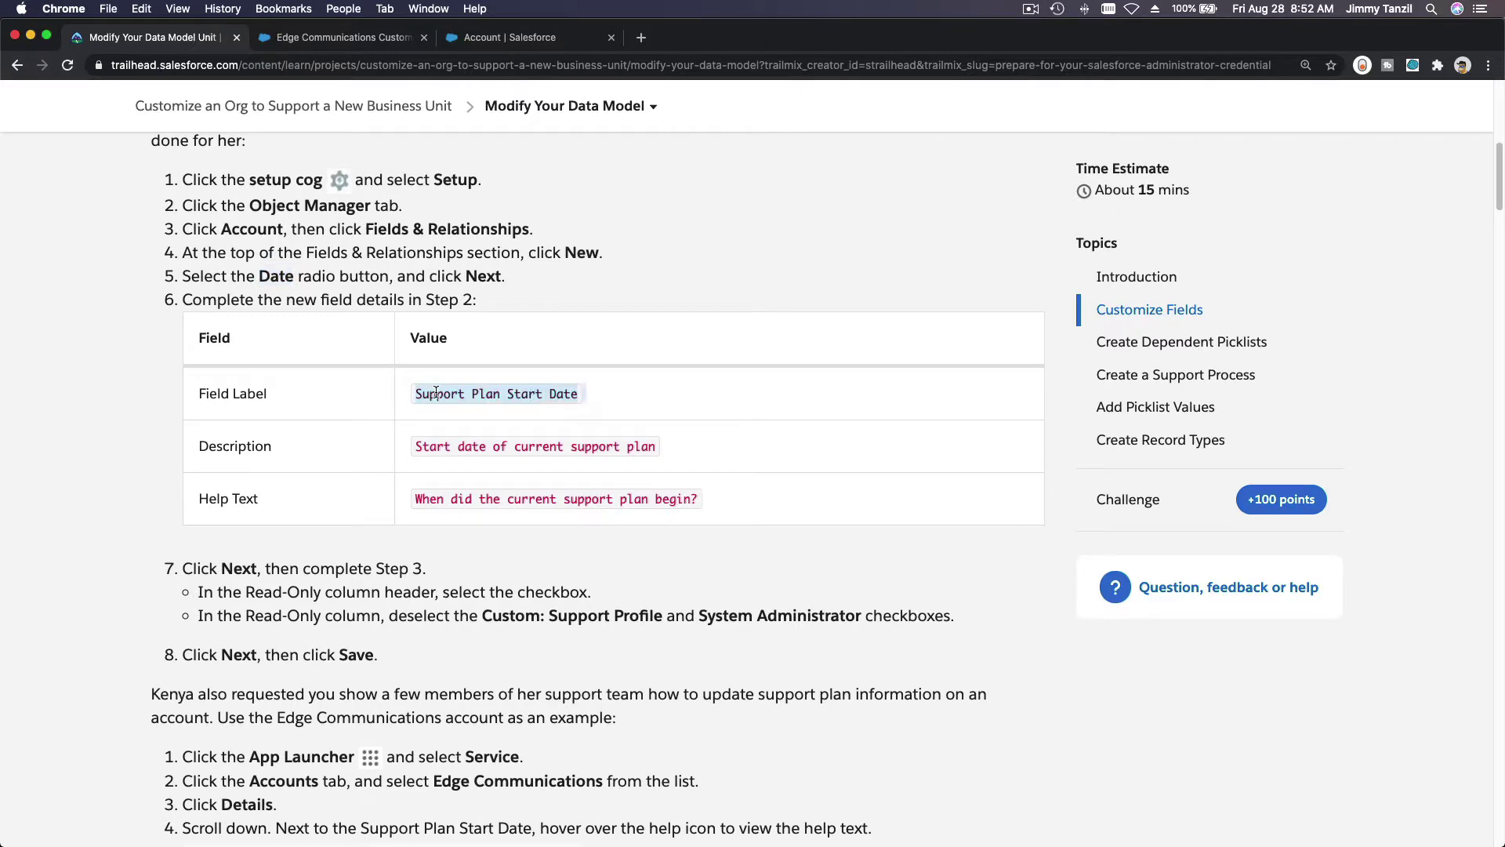
{"action": "left_click", "coordinate": [502, 39]}
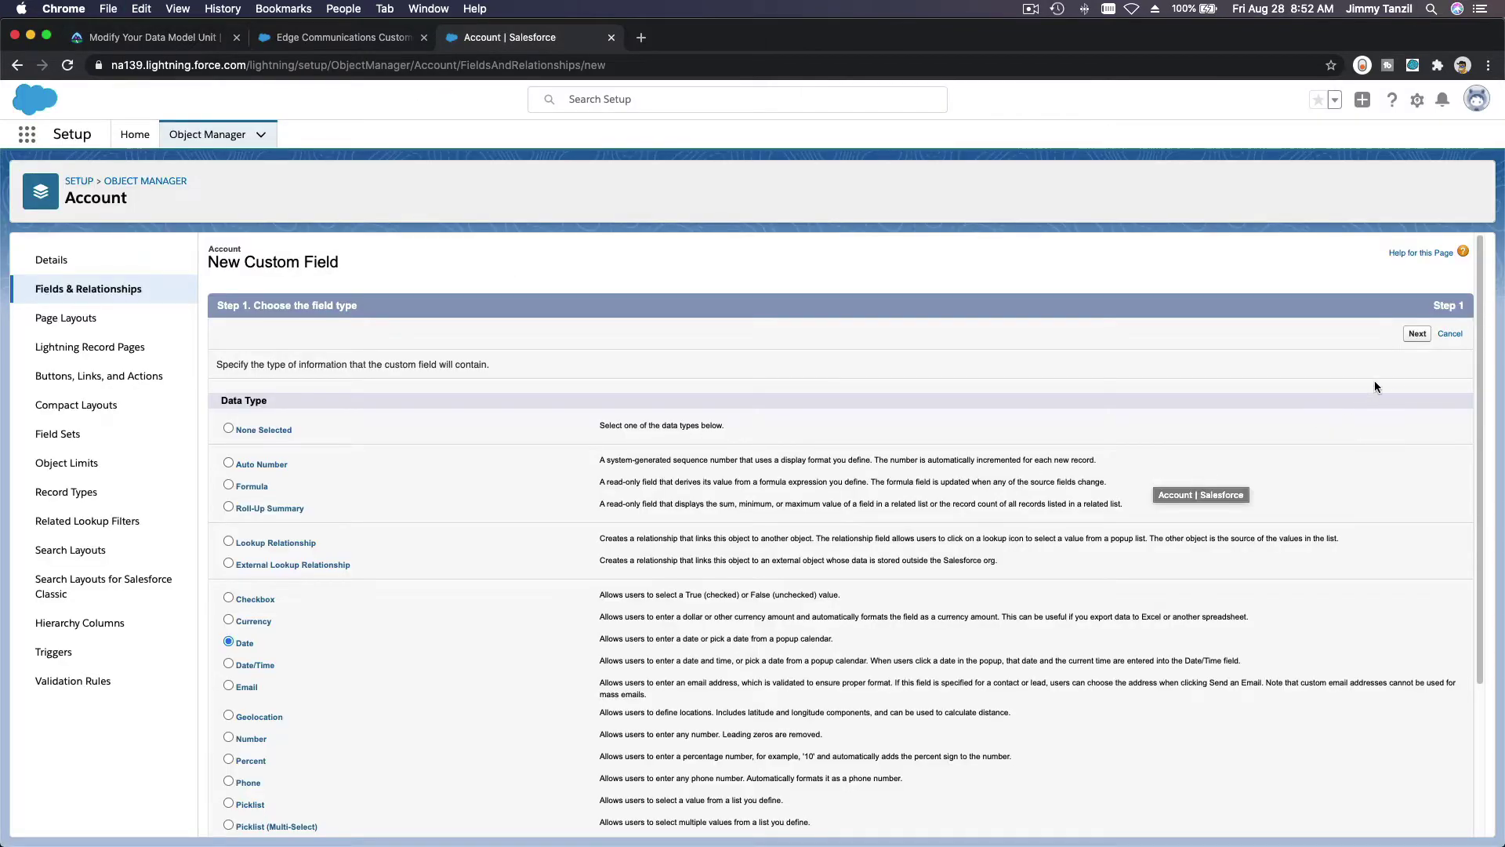
{"action": "left_click", "coordinate": [1416, 335]}
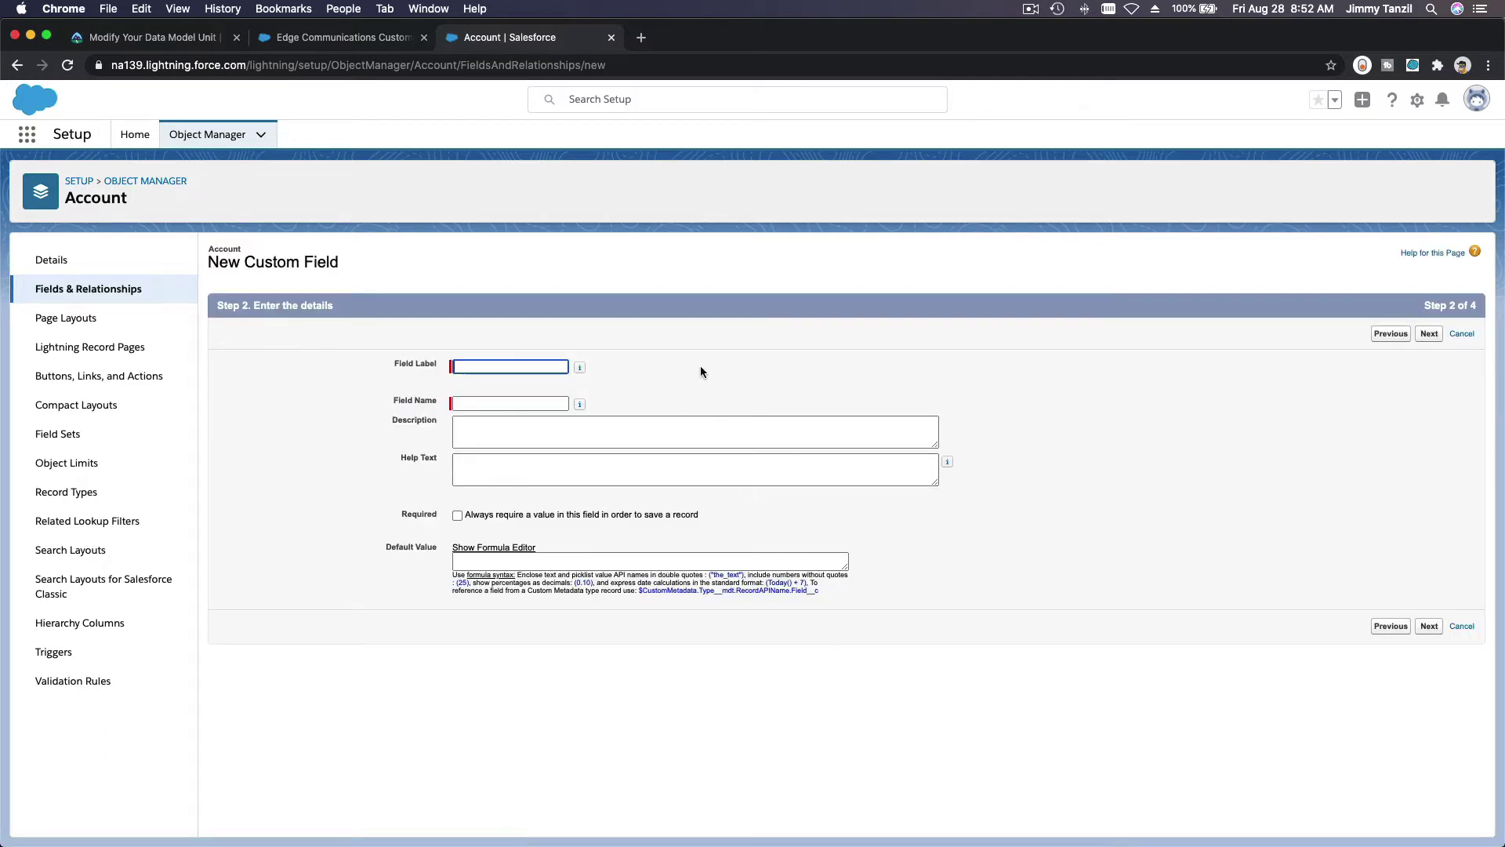
{"action": "key", "text": "super+v"}
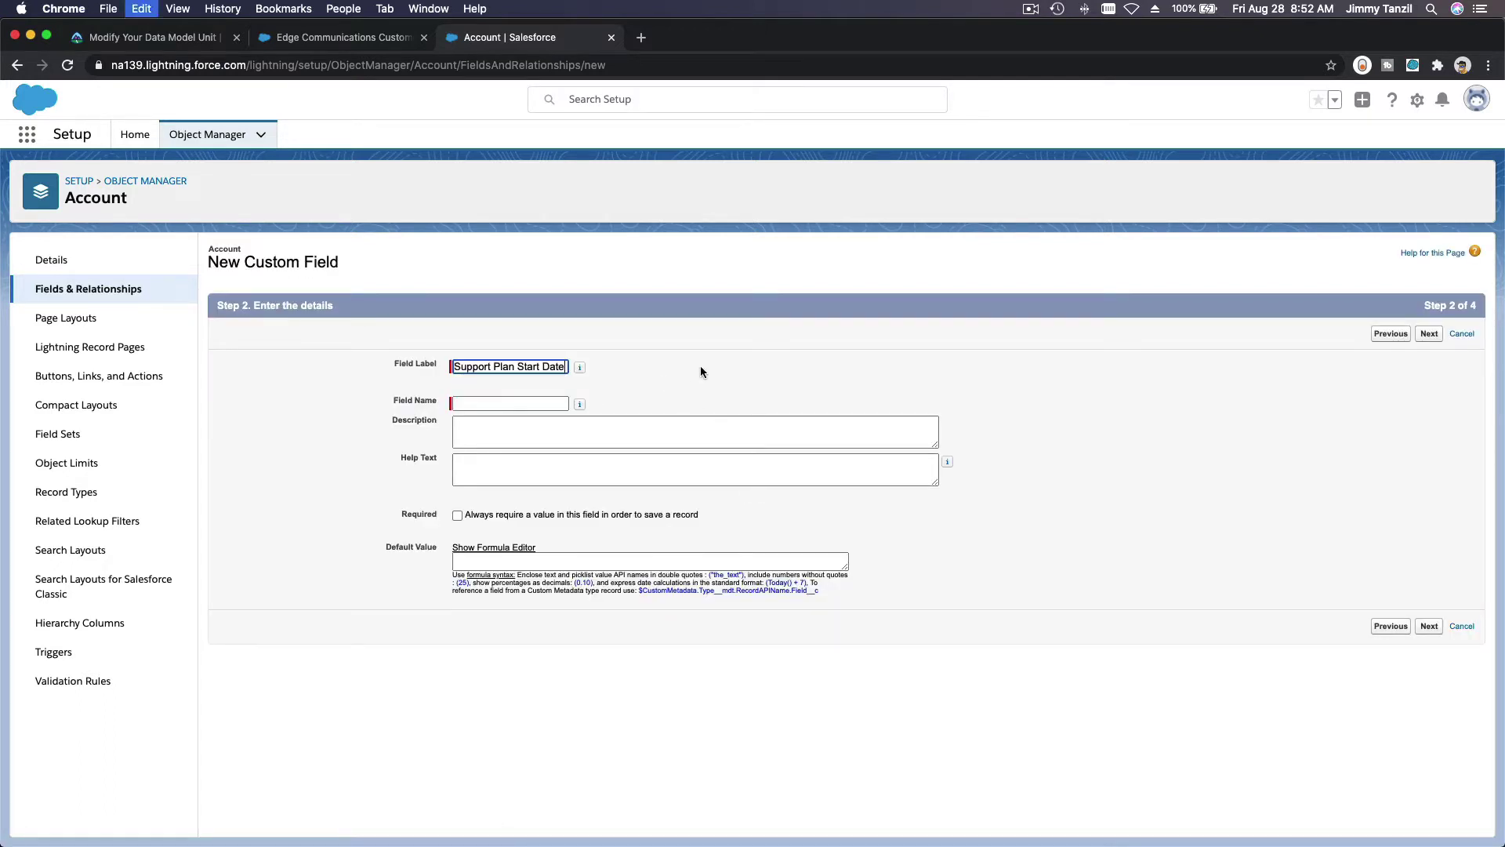
{"action": "left_click", "coordinate": [580, 367]}
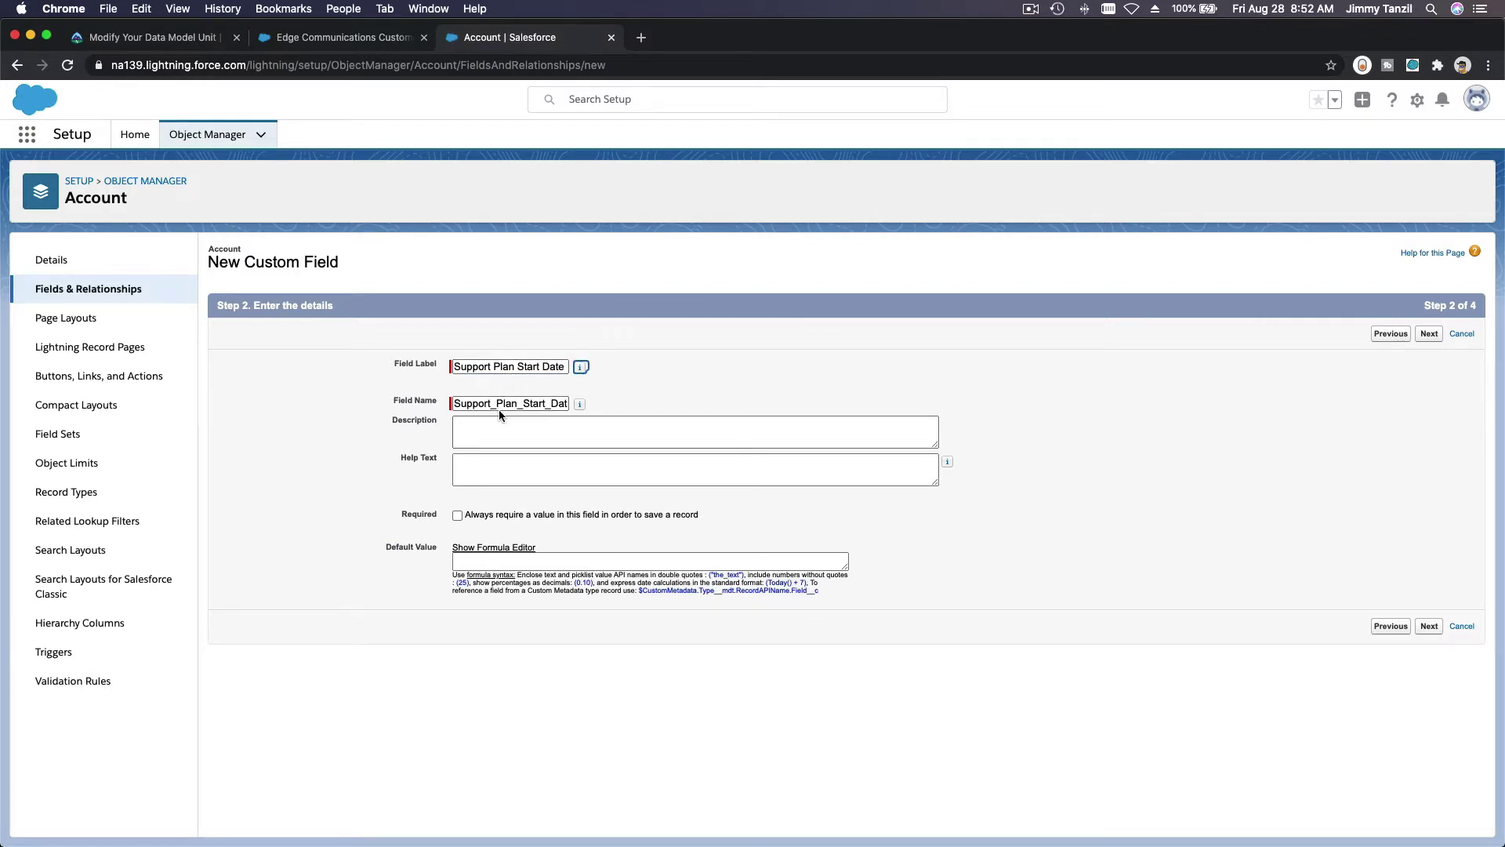
Copy "When did the current support plan begin?" from Trailhead into the new field's help text and view the help text tooltip.
{"action": "left_click", "coordinate": [156, 38]}
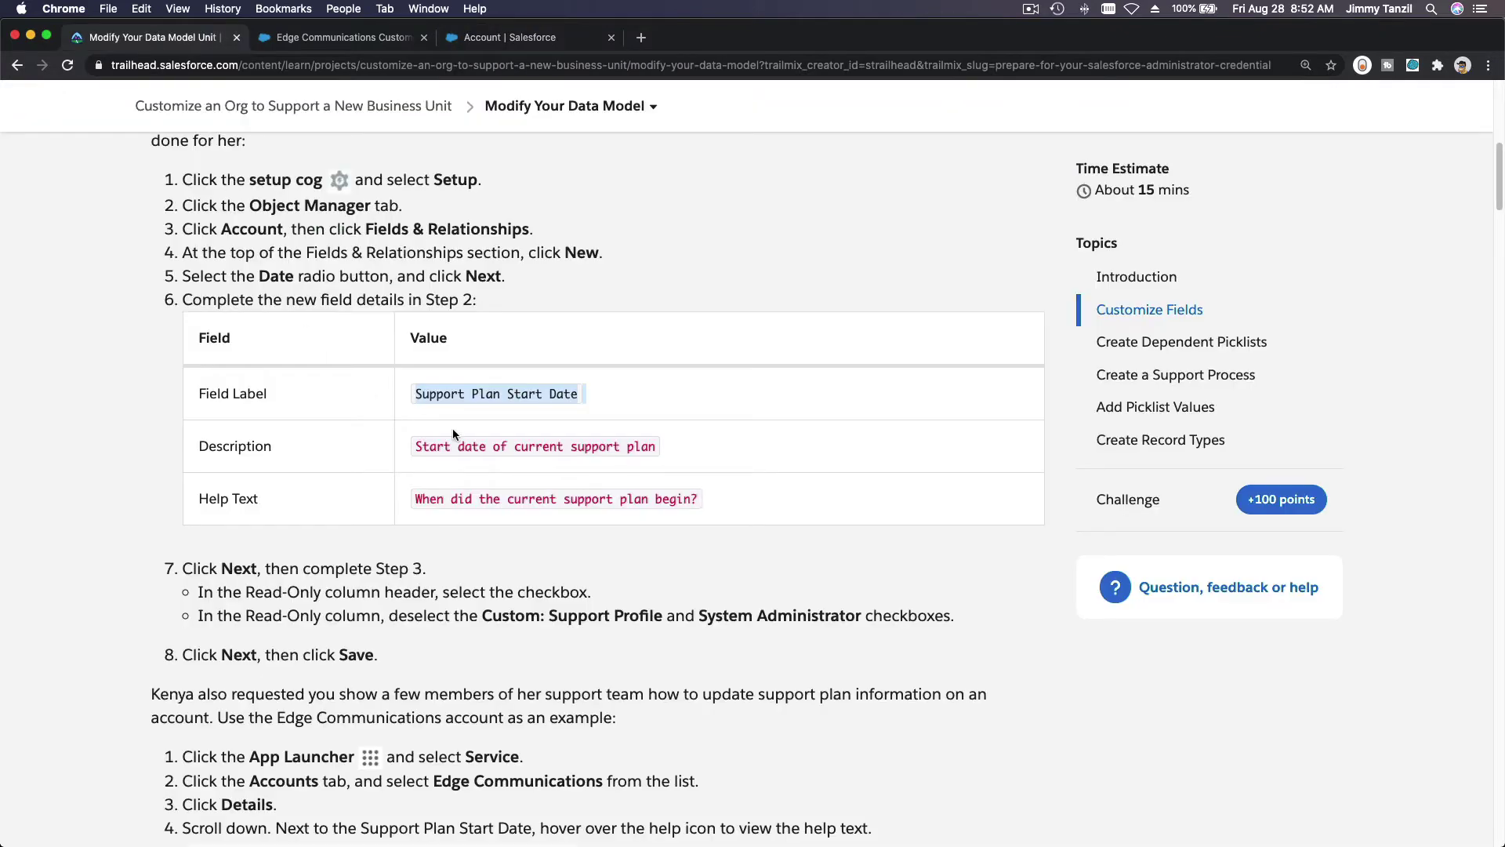
{"action": "left_click", "coordinate": [481, 502]}
{"action": "key", "text": "super+c"}
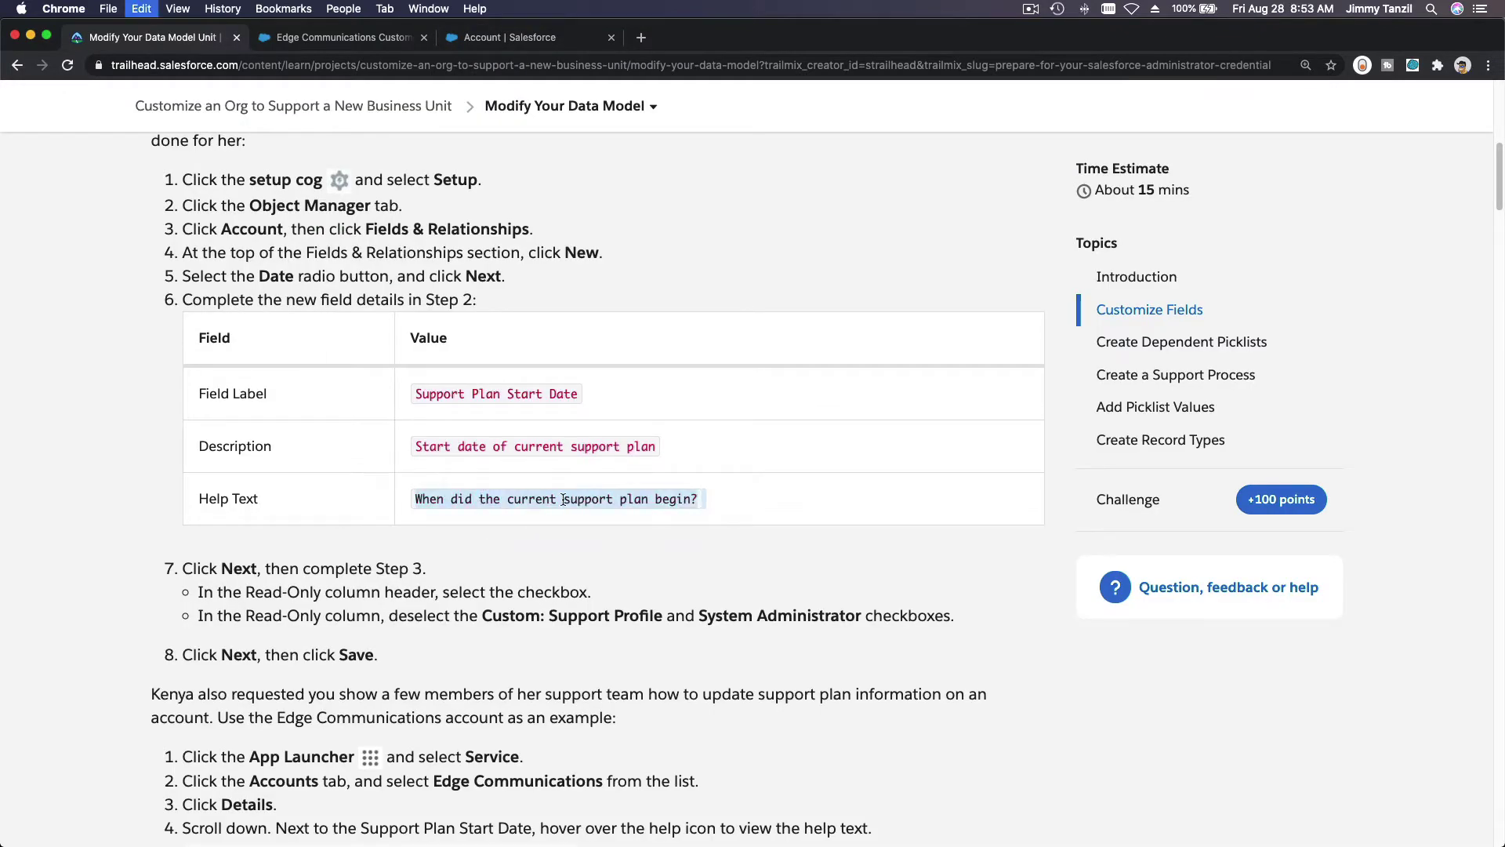
{"action": "left_click", "coordinate": [505, 41]}
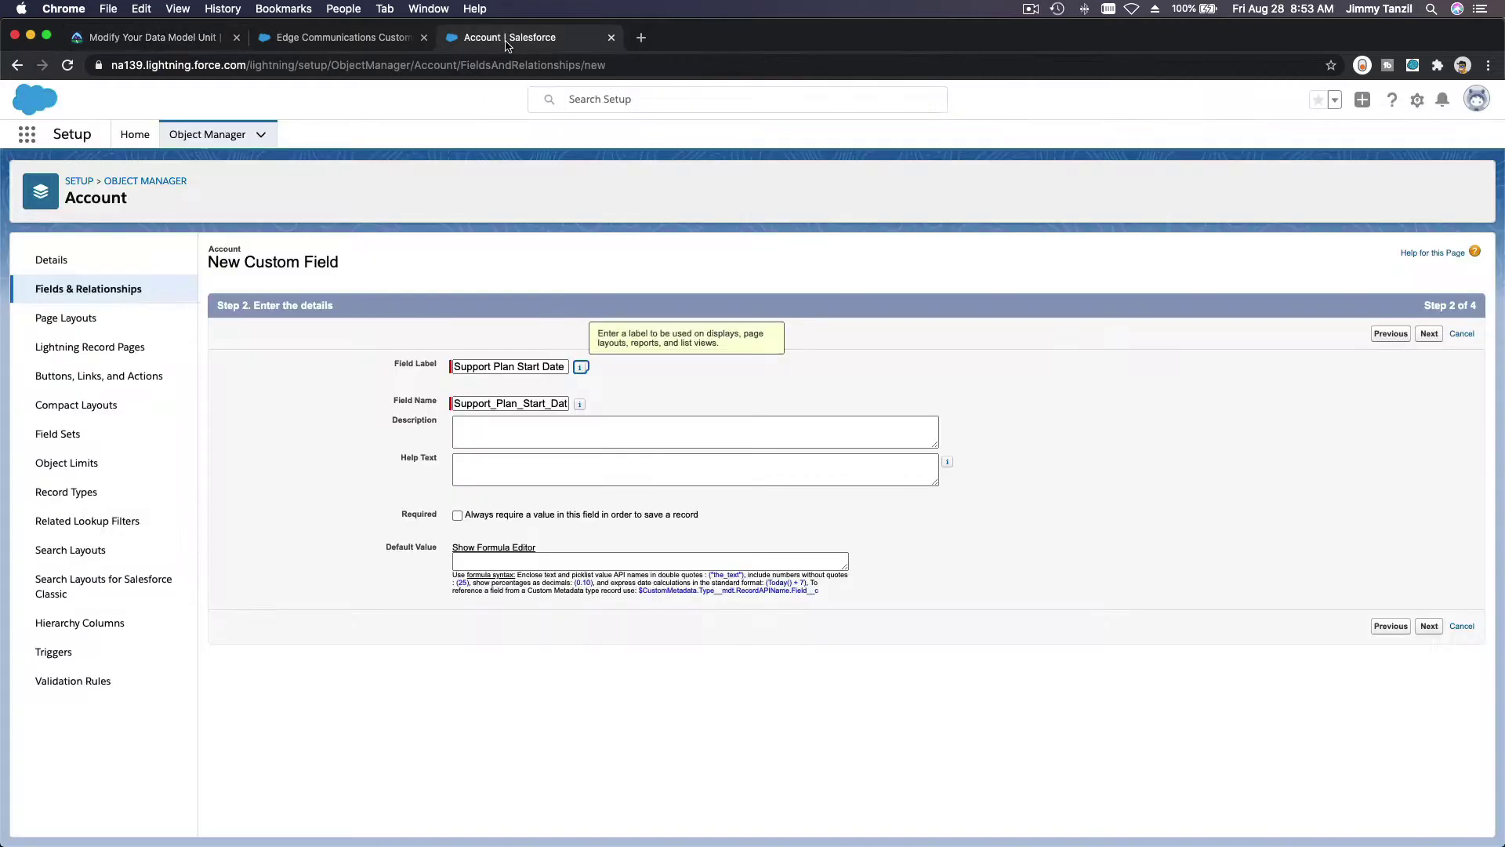
{"action": "left_click", "coordinate": [531, 463]}
{"action": "key", "text": "super+v"}
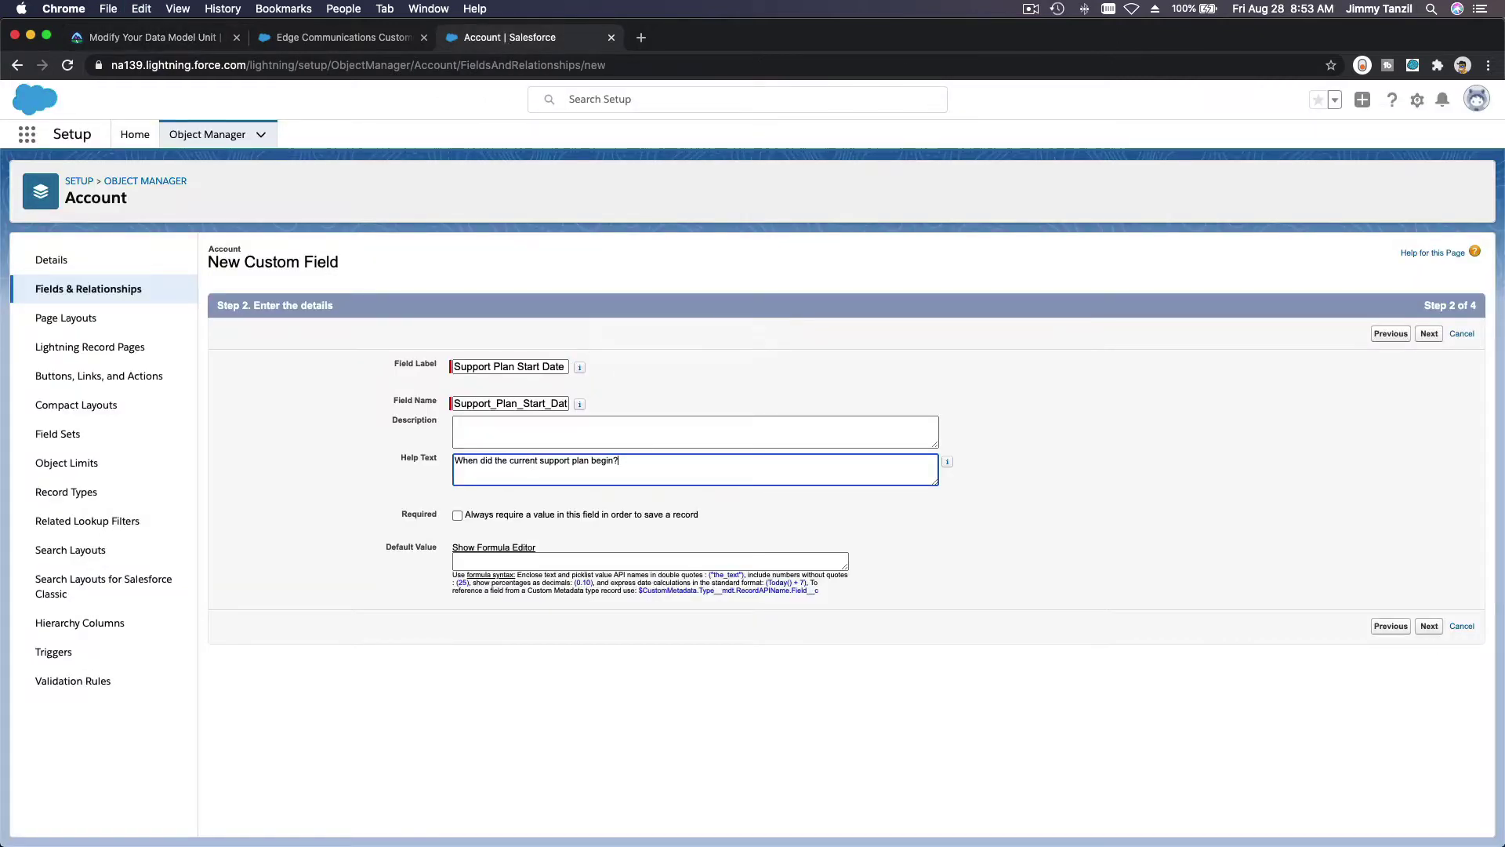
{"action": "mouse_move", "coordinate": [949, 467]}
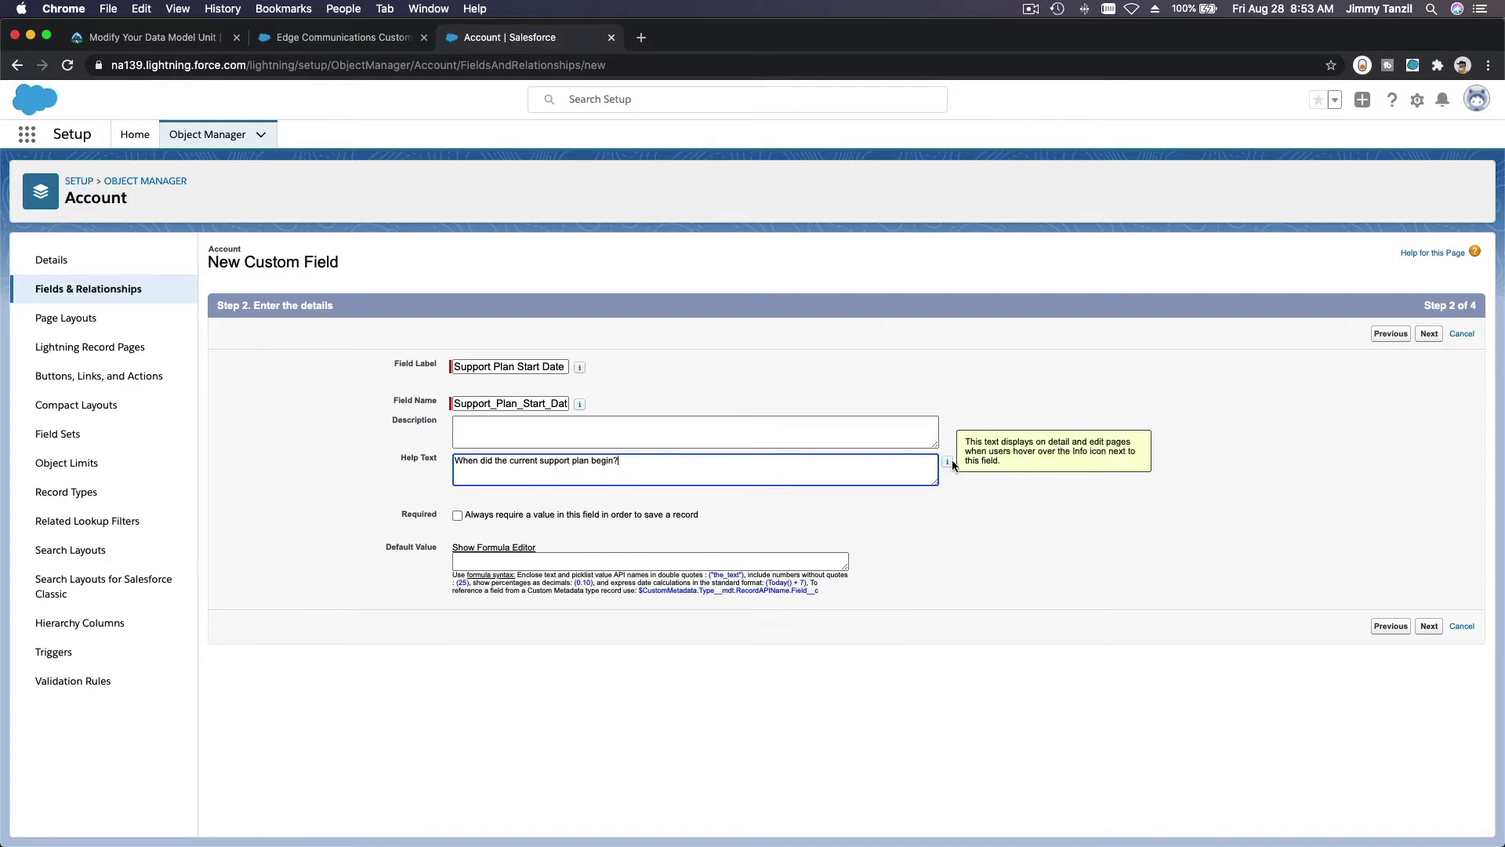
{"action": "left_click", "coordinate": [962, 508]}
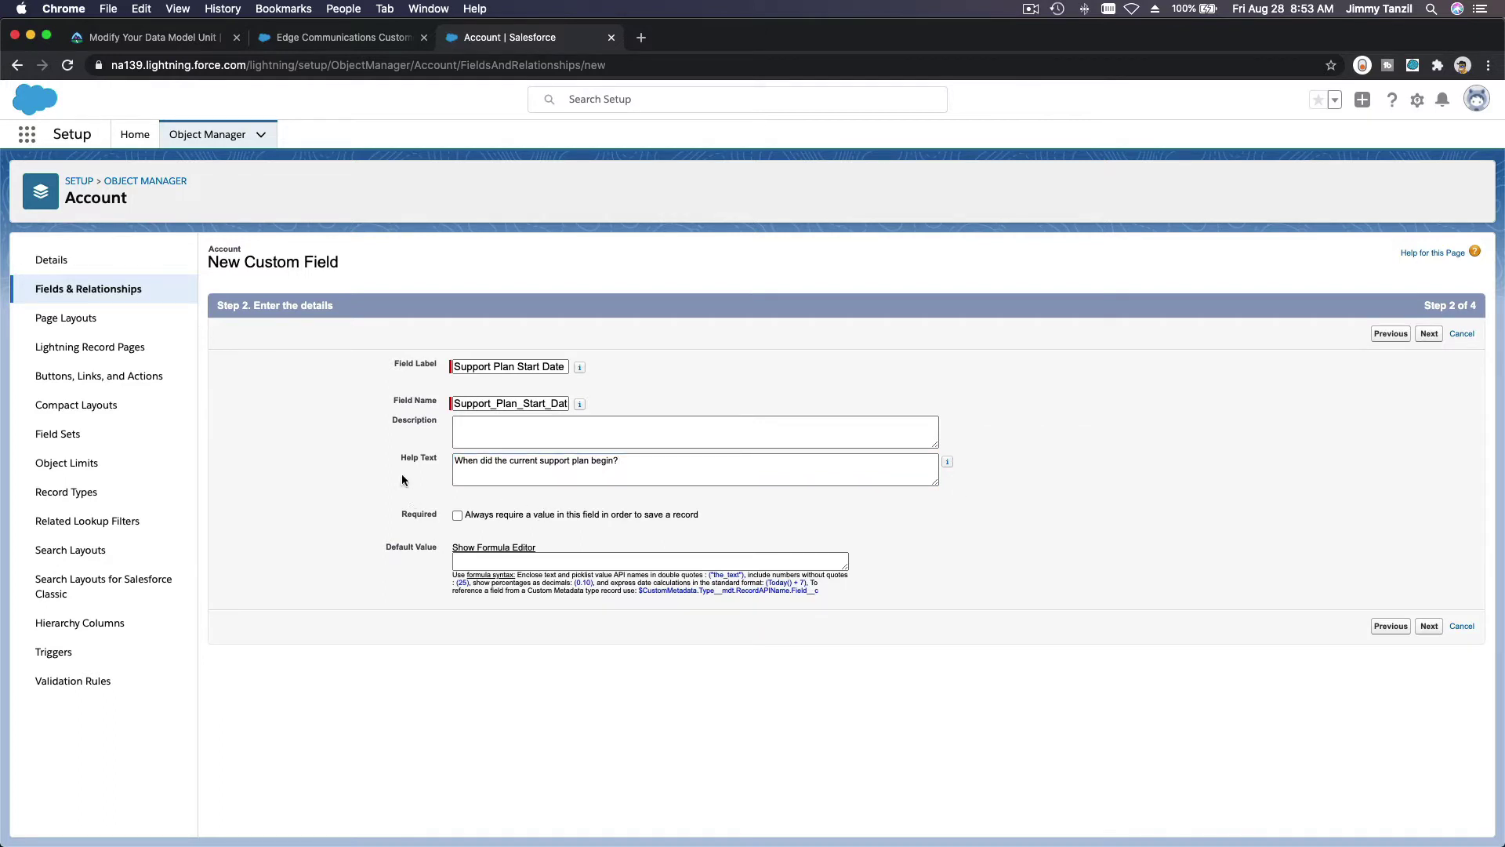
Check the Trailhead instructions, continue to field-level security in Salesforce and set the field to Read-Only for all profiles.
{"action": "left_click", "coordinate": [202, 45]}
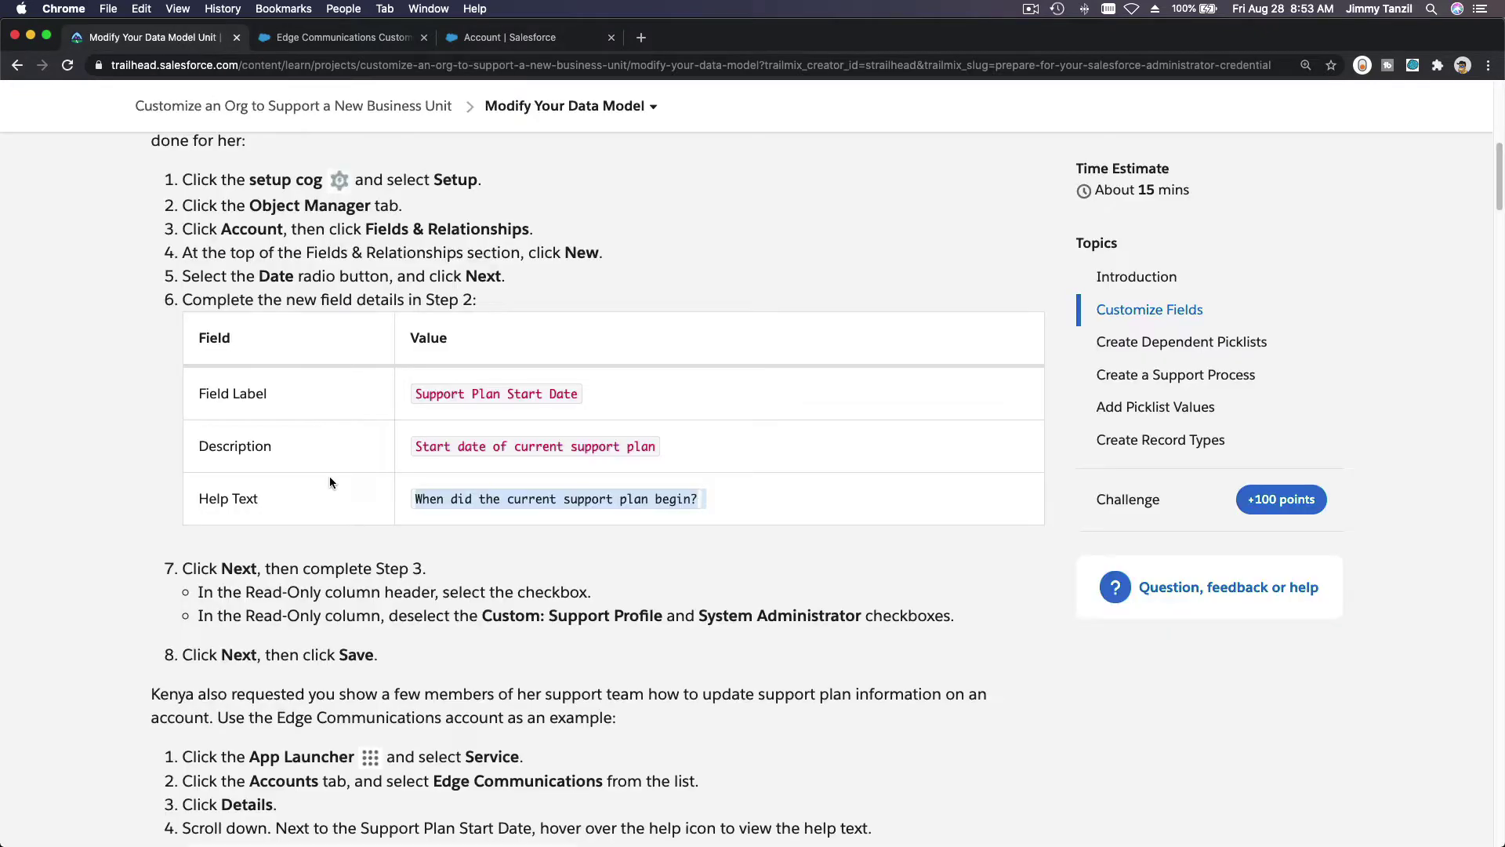
{"action": "scroll", "coordinate": [381, 557], "scroll_direction": "down", "scroll_amount": 3}
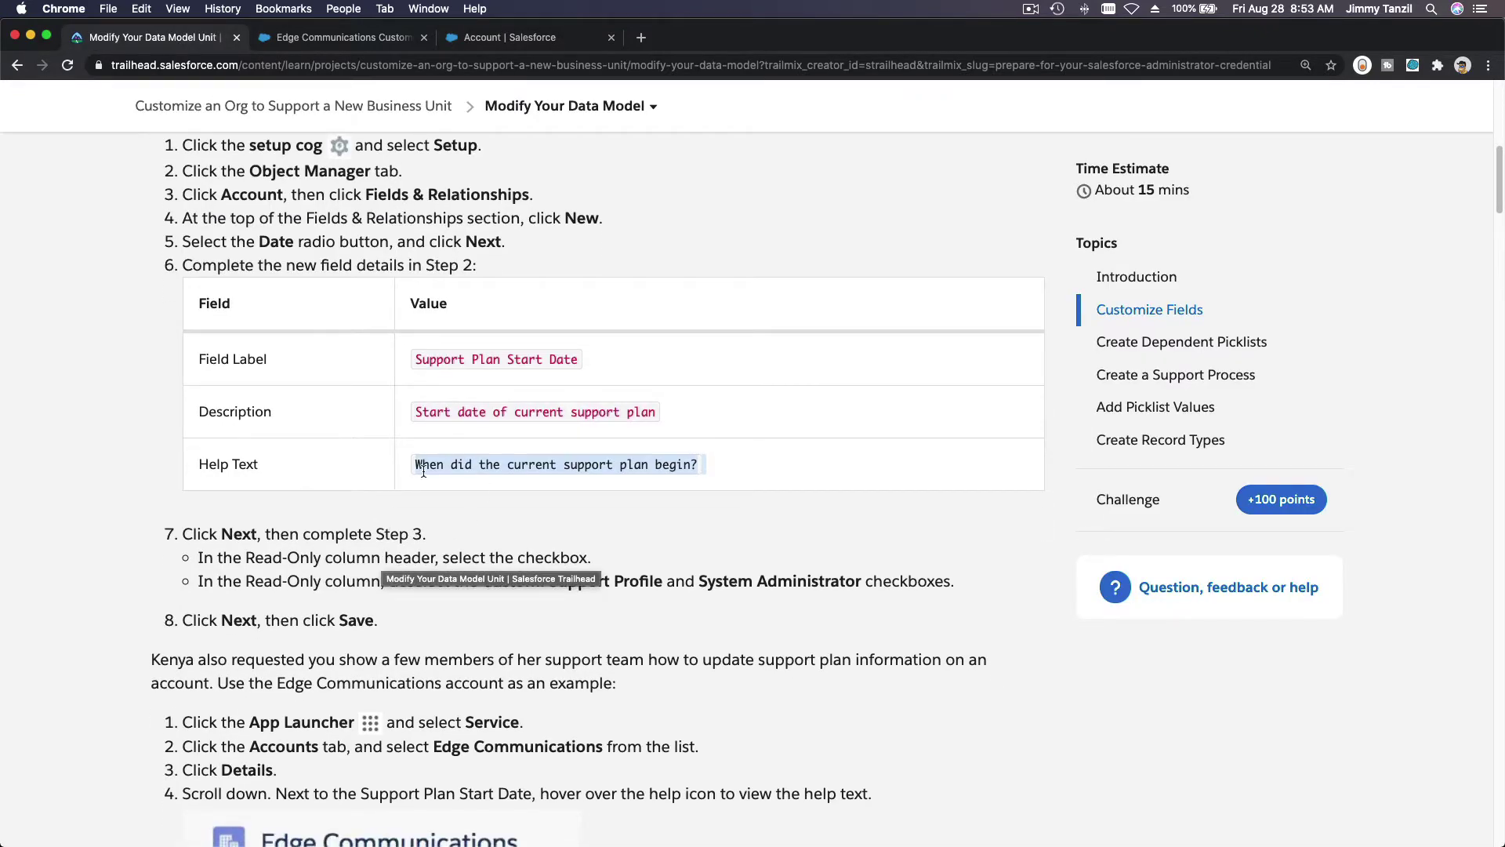
{"action": "left_click", "coordinate": [506, 41]}
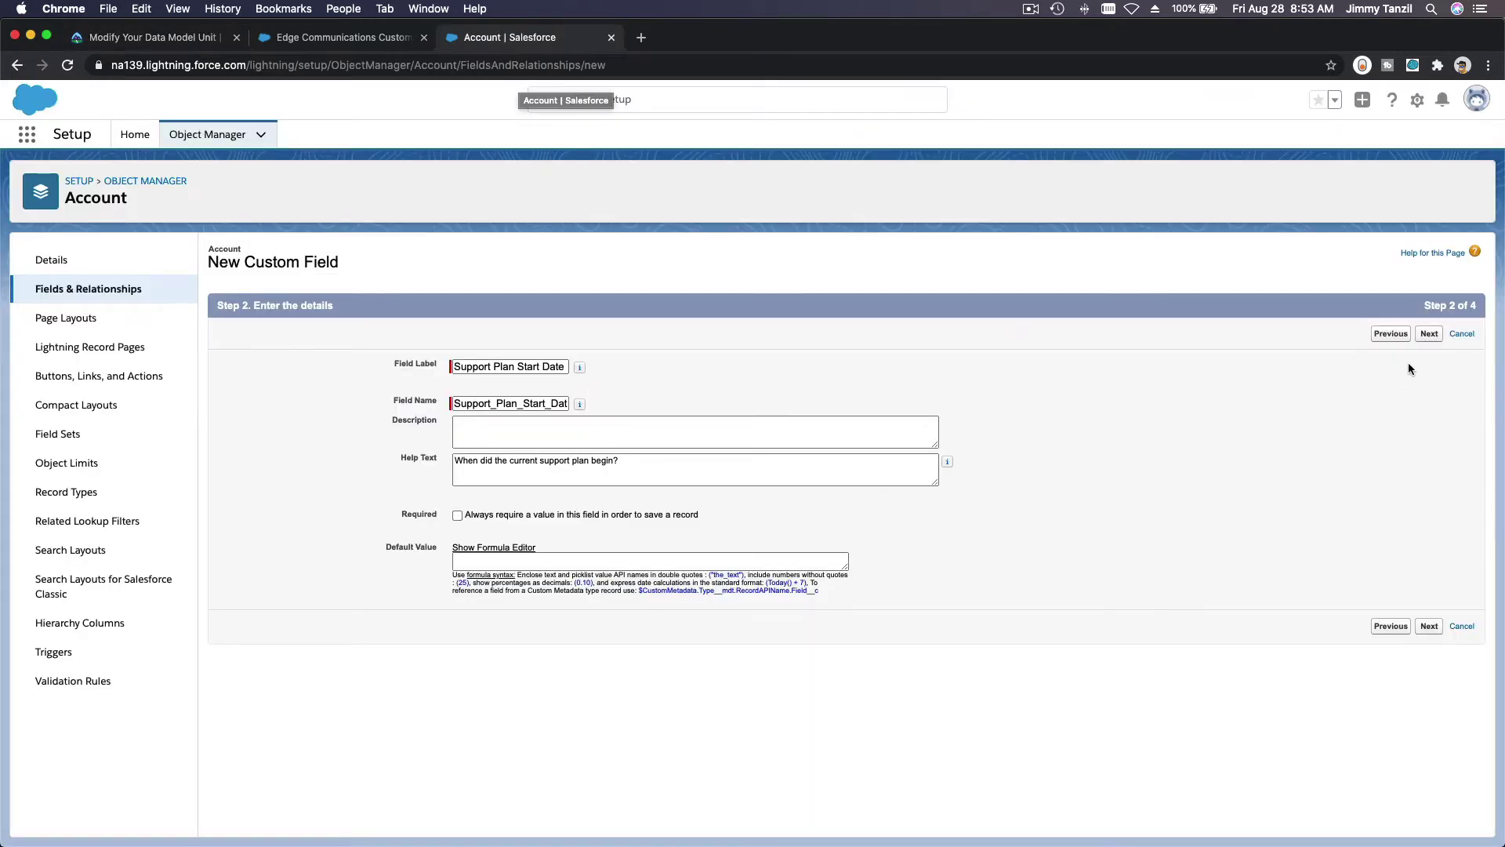
{"action": "left_click", "coordinate": [1429, 333]}
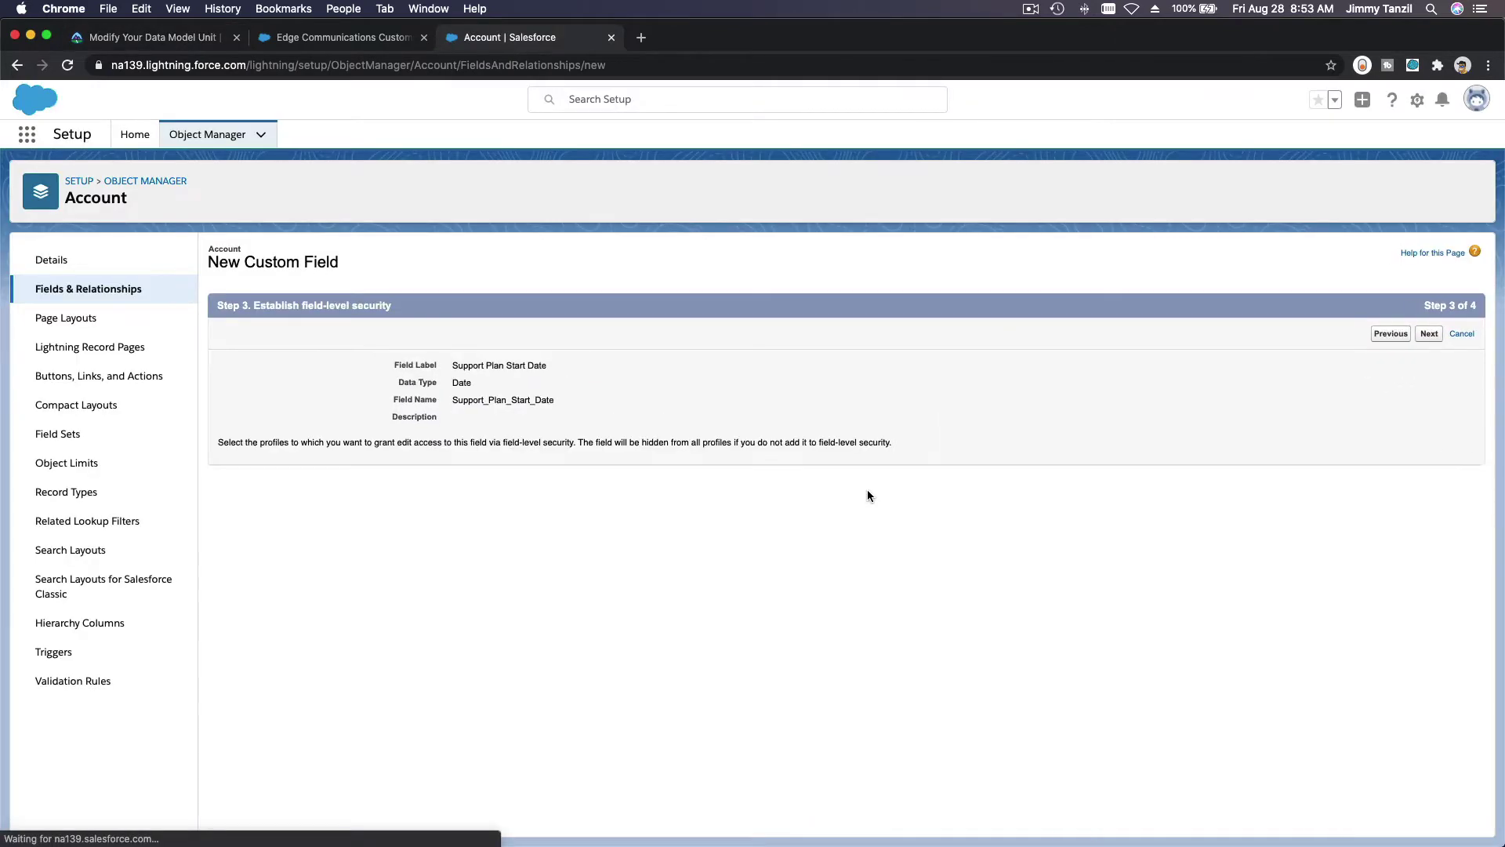
{"action": "scroll", "coordinate": [867, 495], "scroll_direction": "down", "scroll_amount": 2}
{"action": "scroll", "coordinate": [867, 489], "scroll_direction": "down", "scroll_amount": 1}
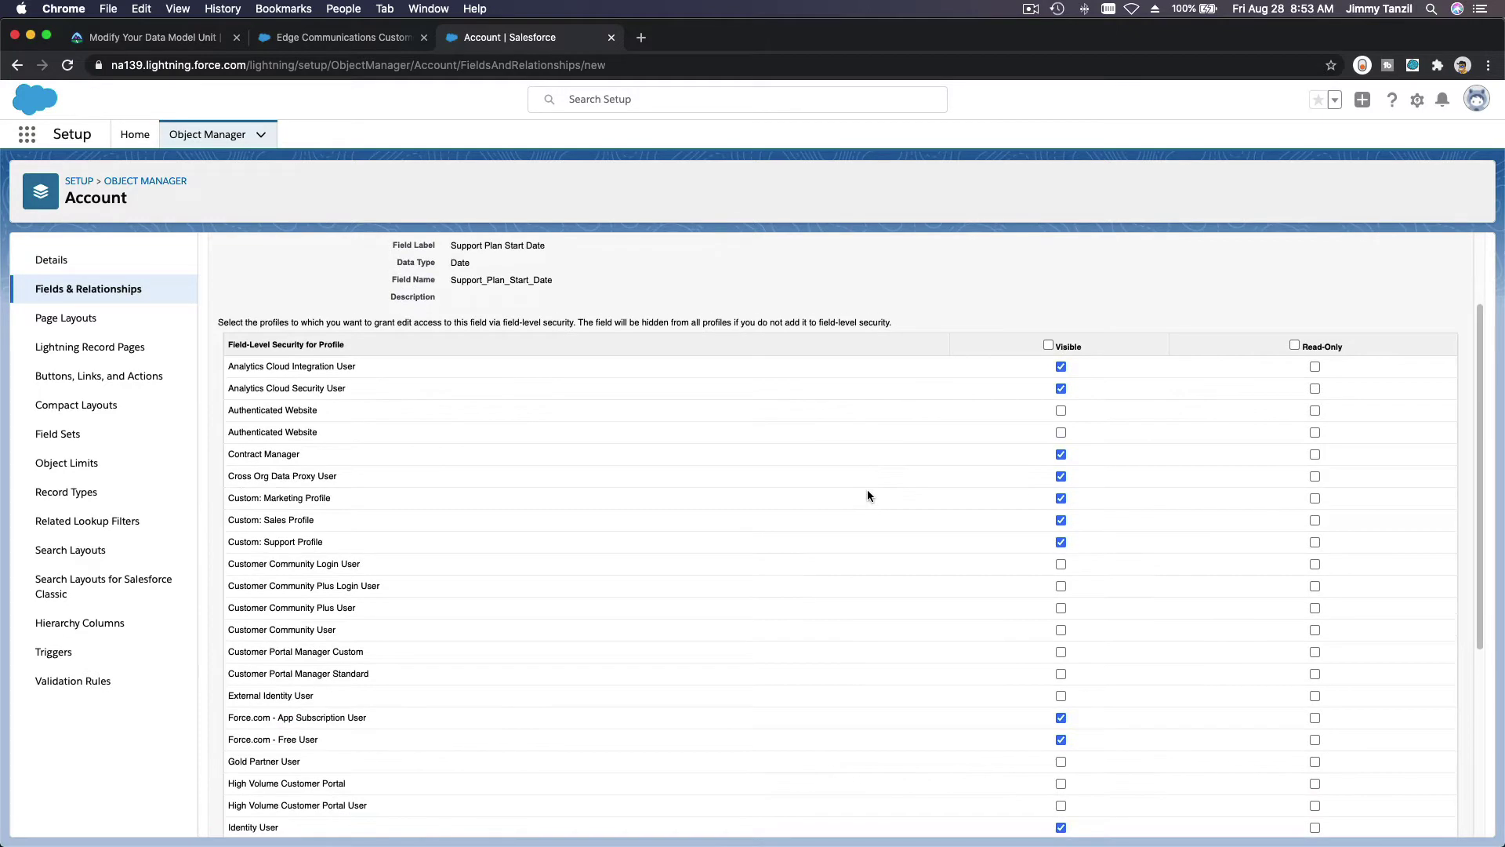
{"action": "left_click", "coordinate": [1293, 346]}
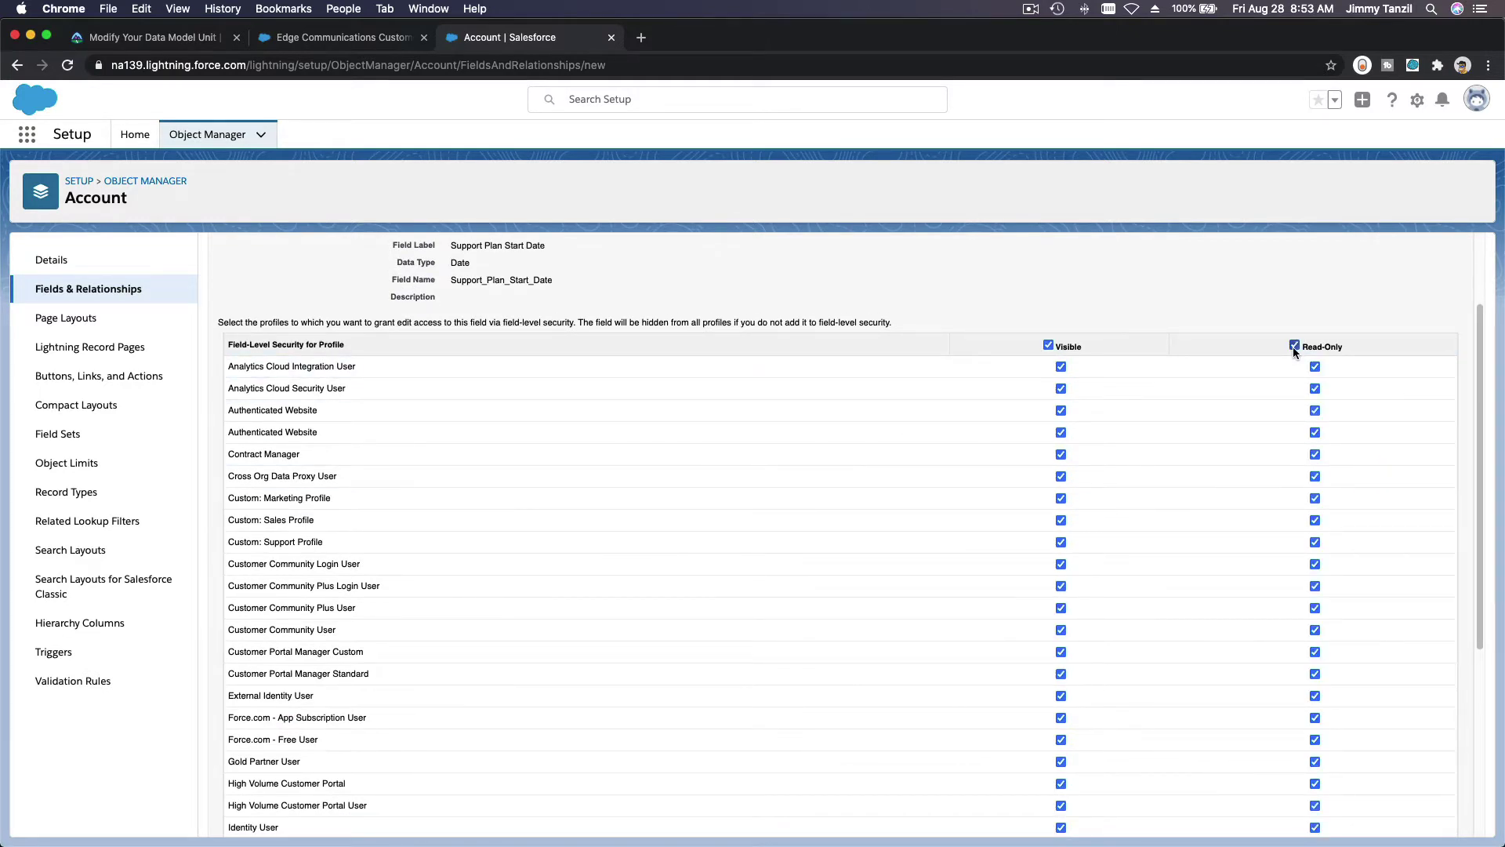
Check the Trailhead instructions and clear Read-Only for the Custom: Support Profile and System Administrator profiles in the new field's security settings.
{"action": "left_click", "coordinate": [160, 38]}
{"action": "scroll", "coordinate": [414, 561], "scroll_direction": "down", "scroll_amount": 3}
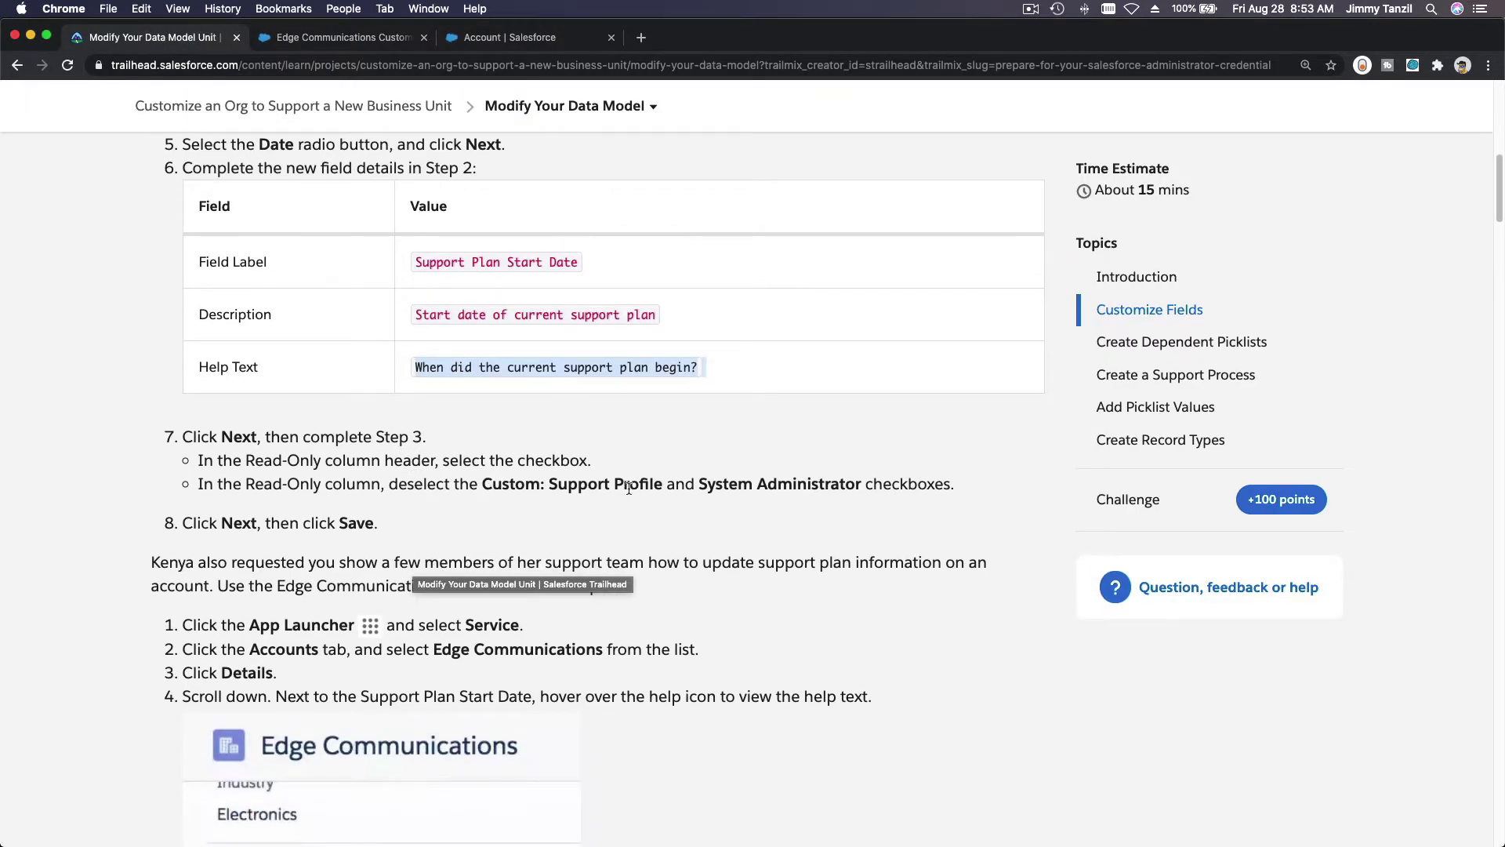
{"action": "triple_click", "coordinate": [573, 490]}
{"action": "left_click", "coordinate": [573, 490]}
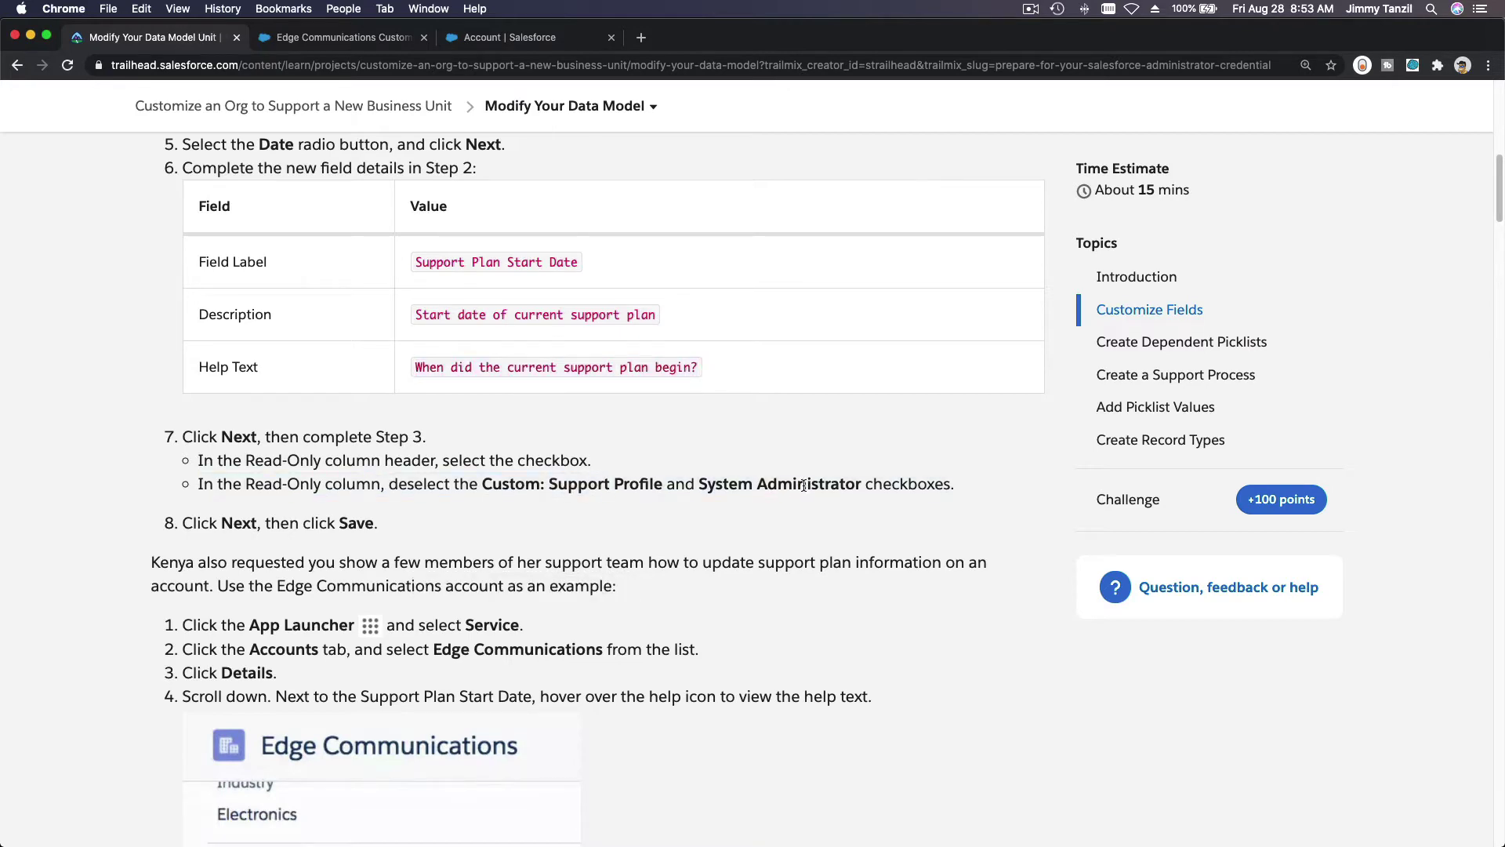
{"action": "left_click", "coordinate": [482, 40]}
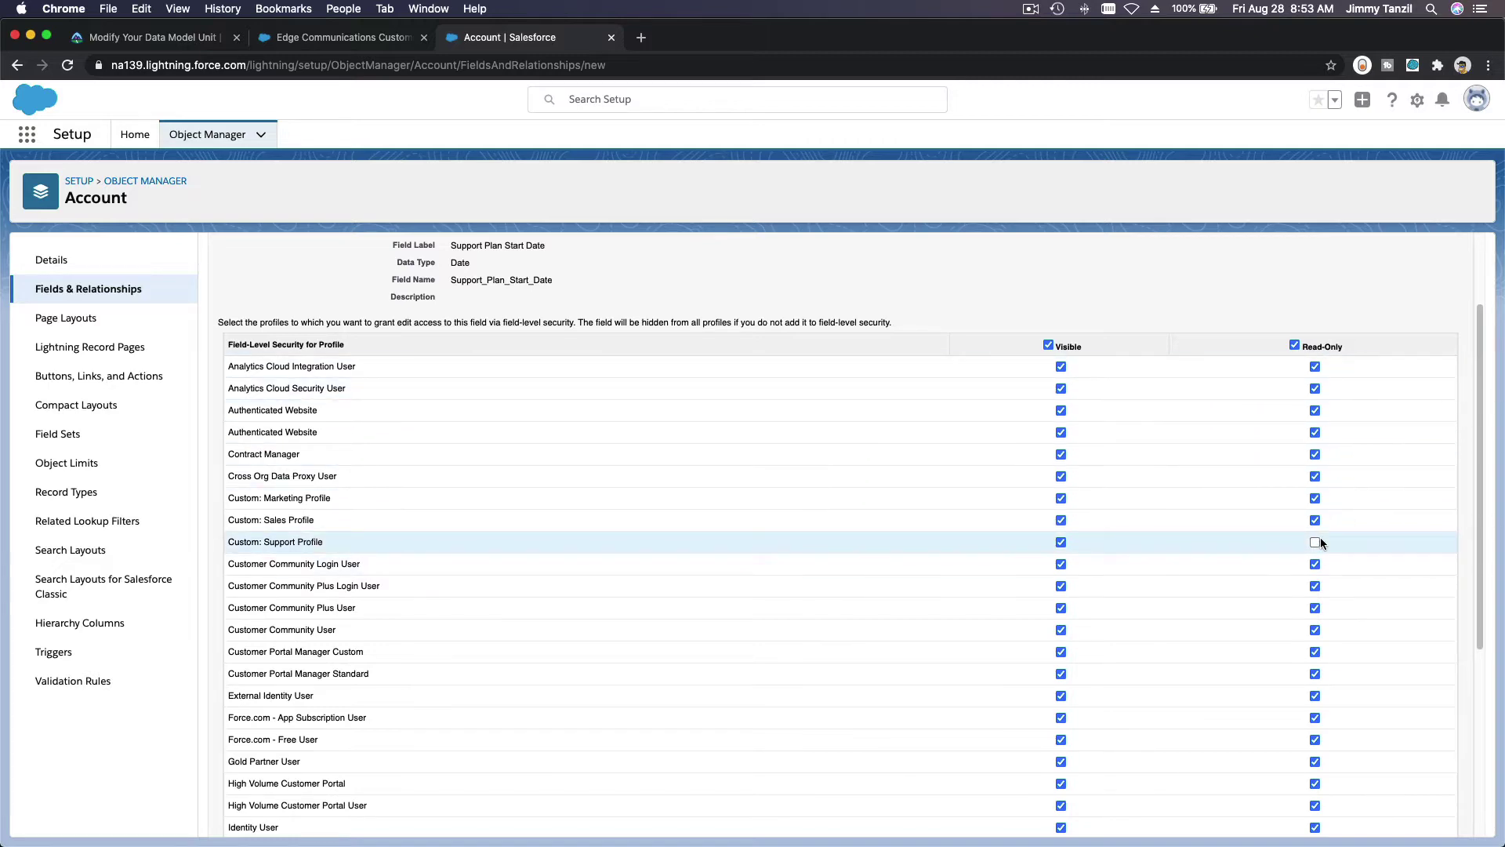
{"action": "key", "text": "super+equal"}
{"action": "key", "text": "super+equal"}
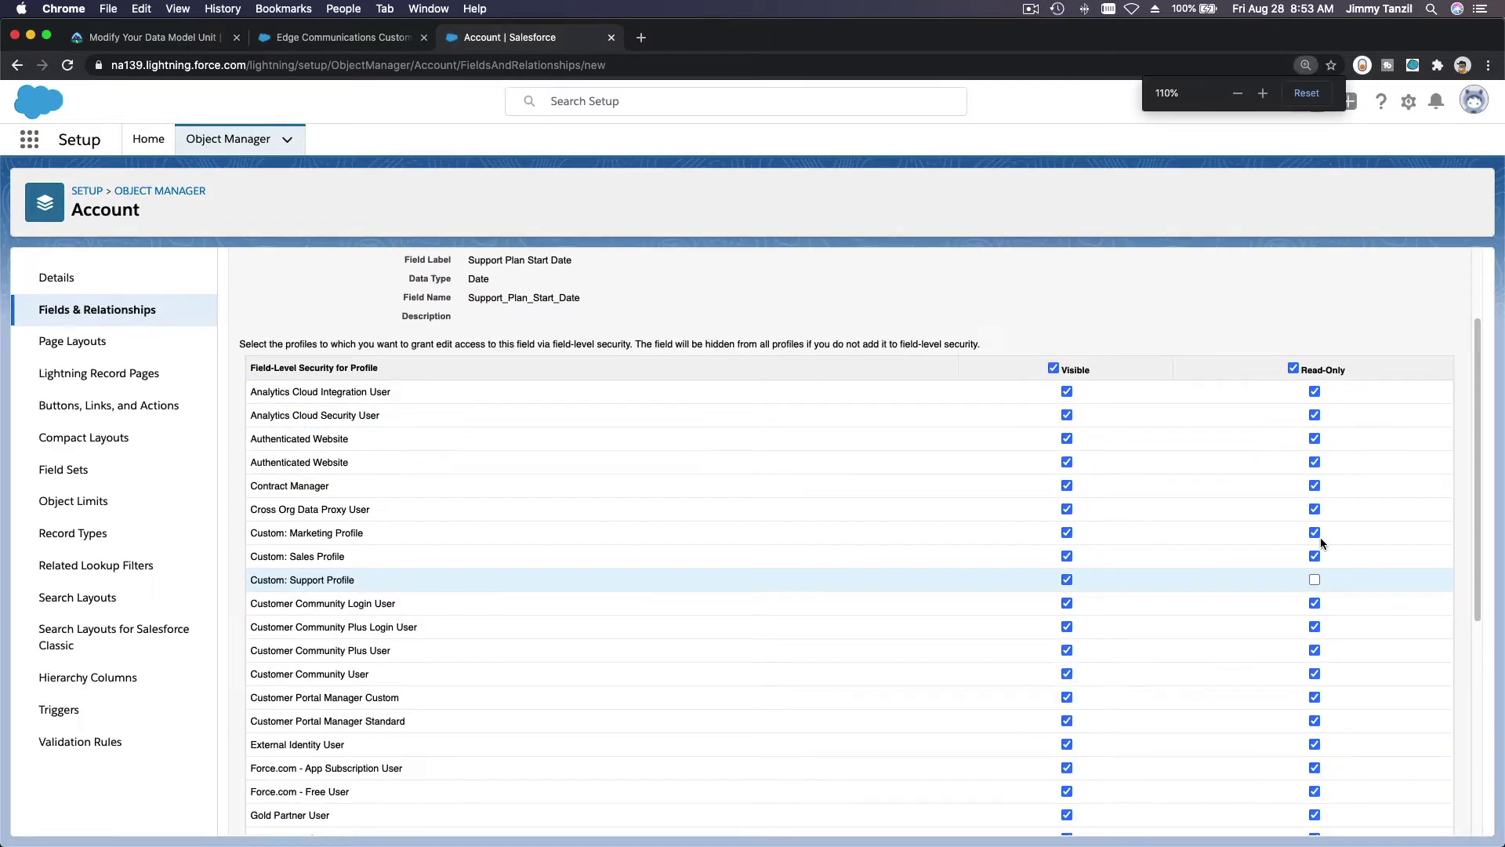
{"action": "scroll", "coordinate": [1321, 540], "scroll_direction": "down", "scroll_amount": 1}
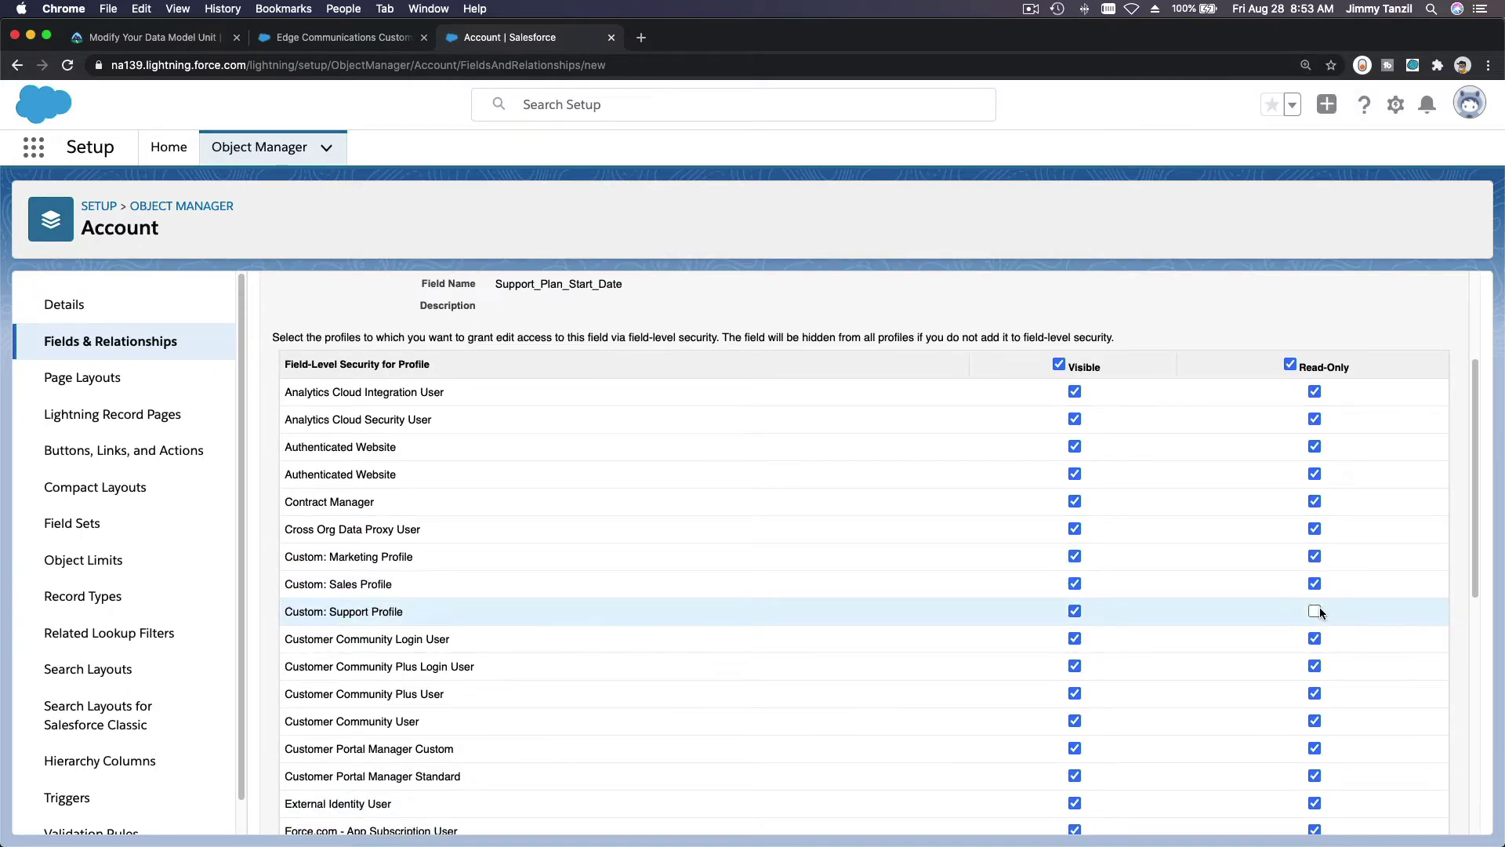
{"action": "scroll", "coordinate": [1211, 572], "scroll_direction": "down", "scroll_amount": 10}
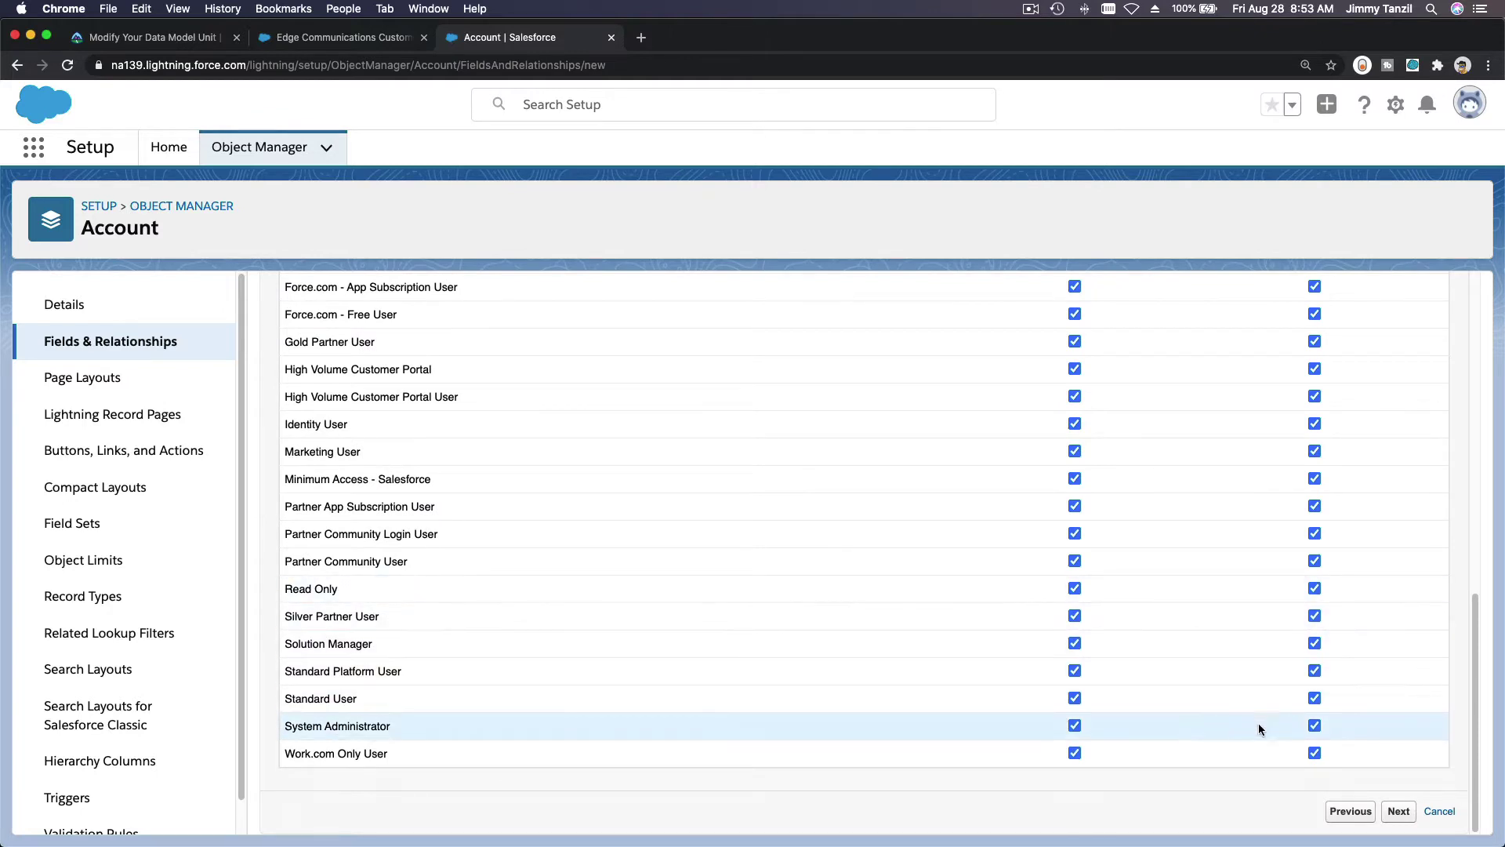
{"action": "left_click", "coordinate": [1314, 727]}
Continue to the page layouts step, check Trailhead, and save the new field with all four Account layouts included.
{"action": "left_click", "coordinate": [157, 37]}
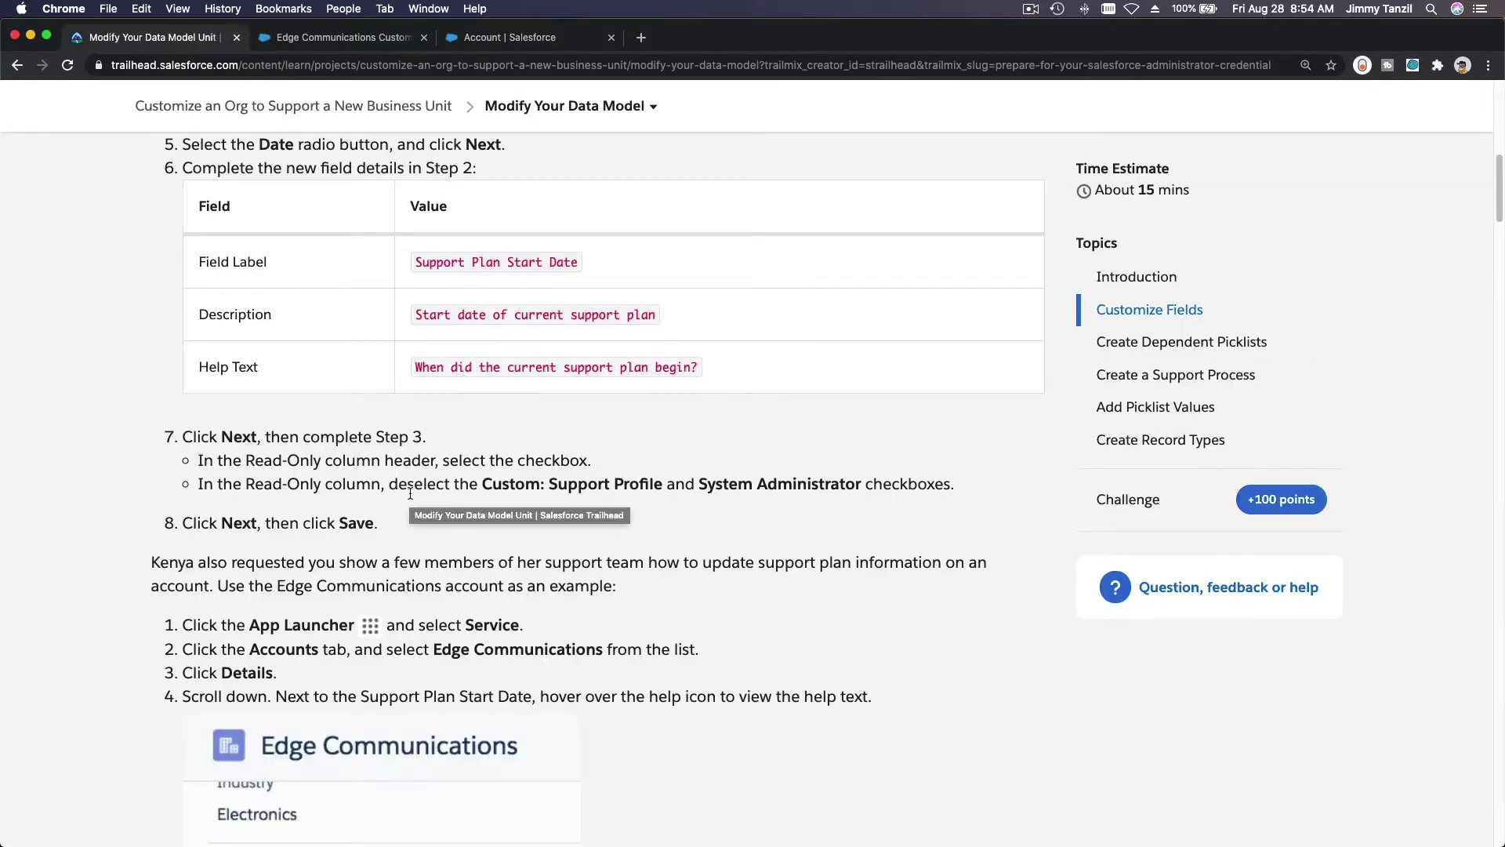
{"action": "scroll", "coordinate": [399, 487], "scroll_direction": "down", "scroll_amount": 1}
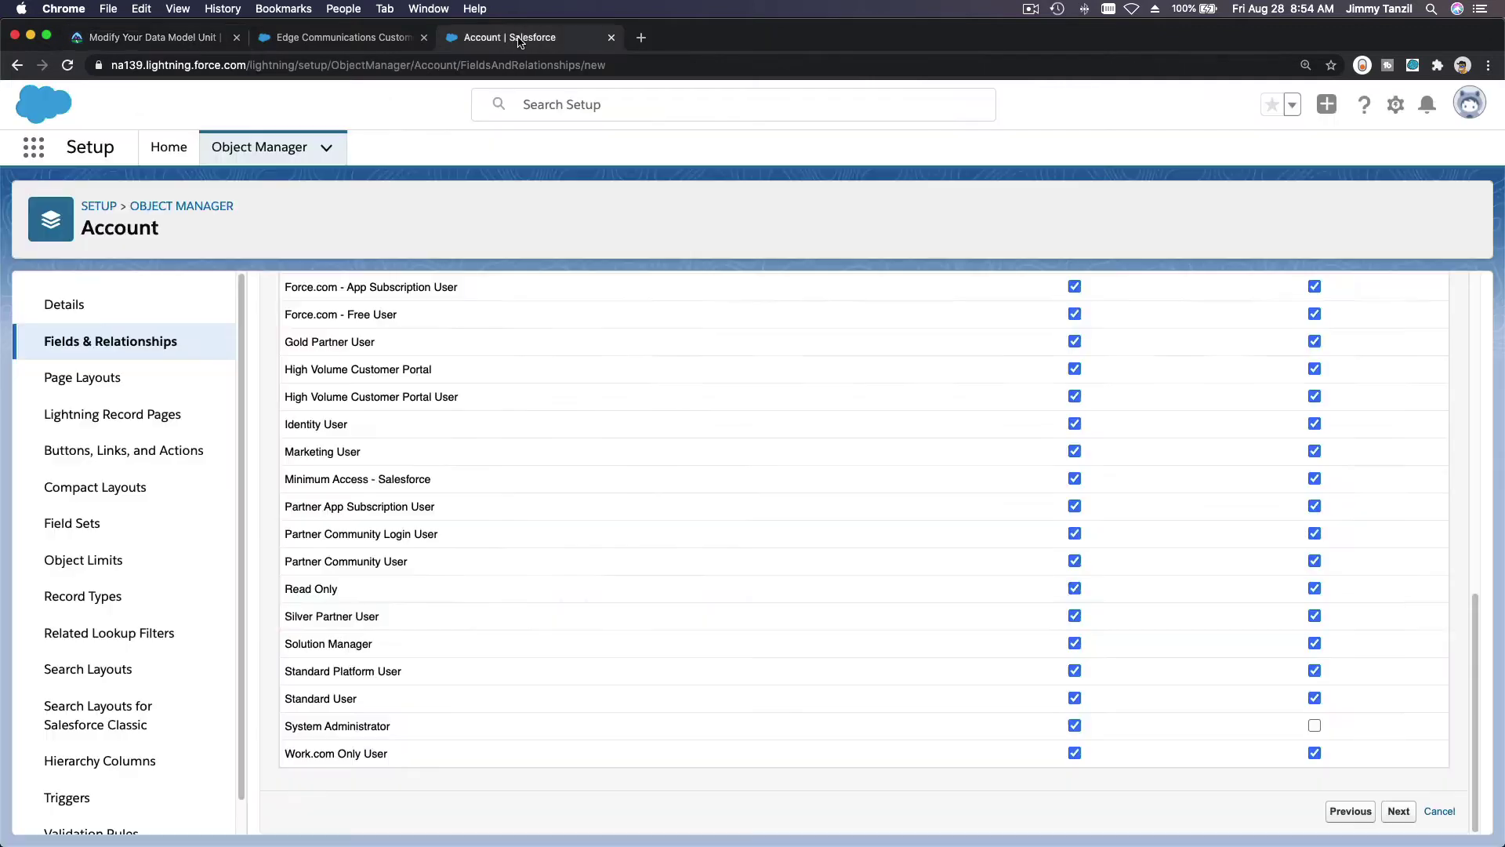
{"action": "left_click", "coordinate": [519, 38]}
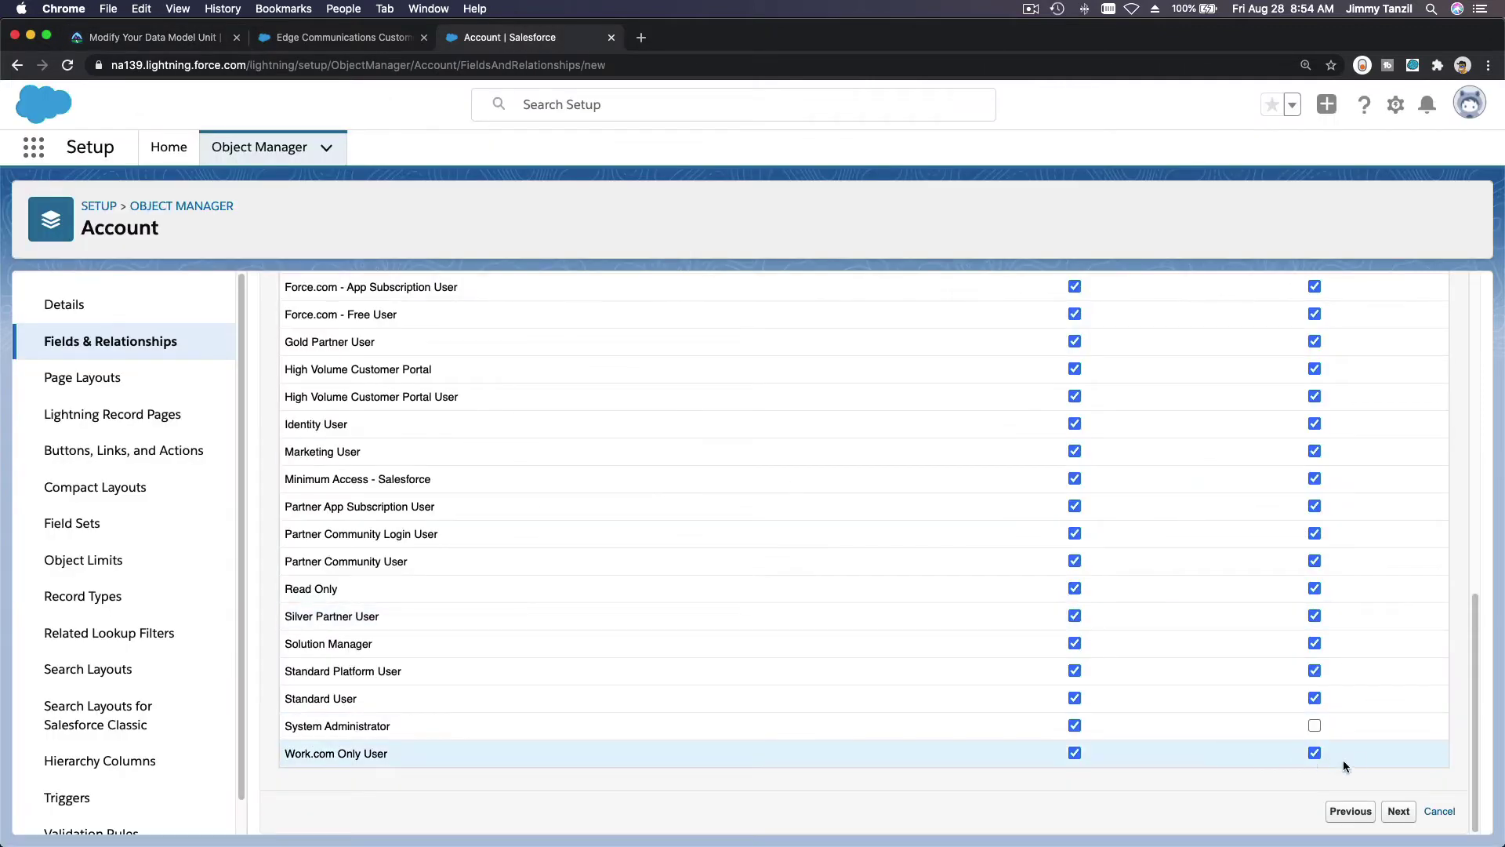
{"action": "left_click", "coordinate": [1397, 810]}
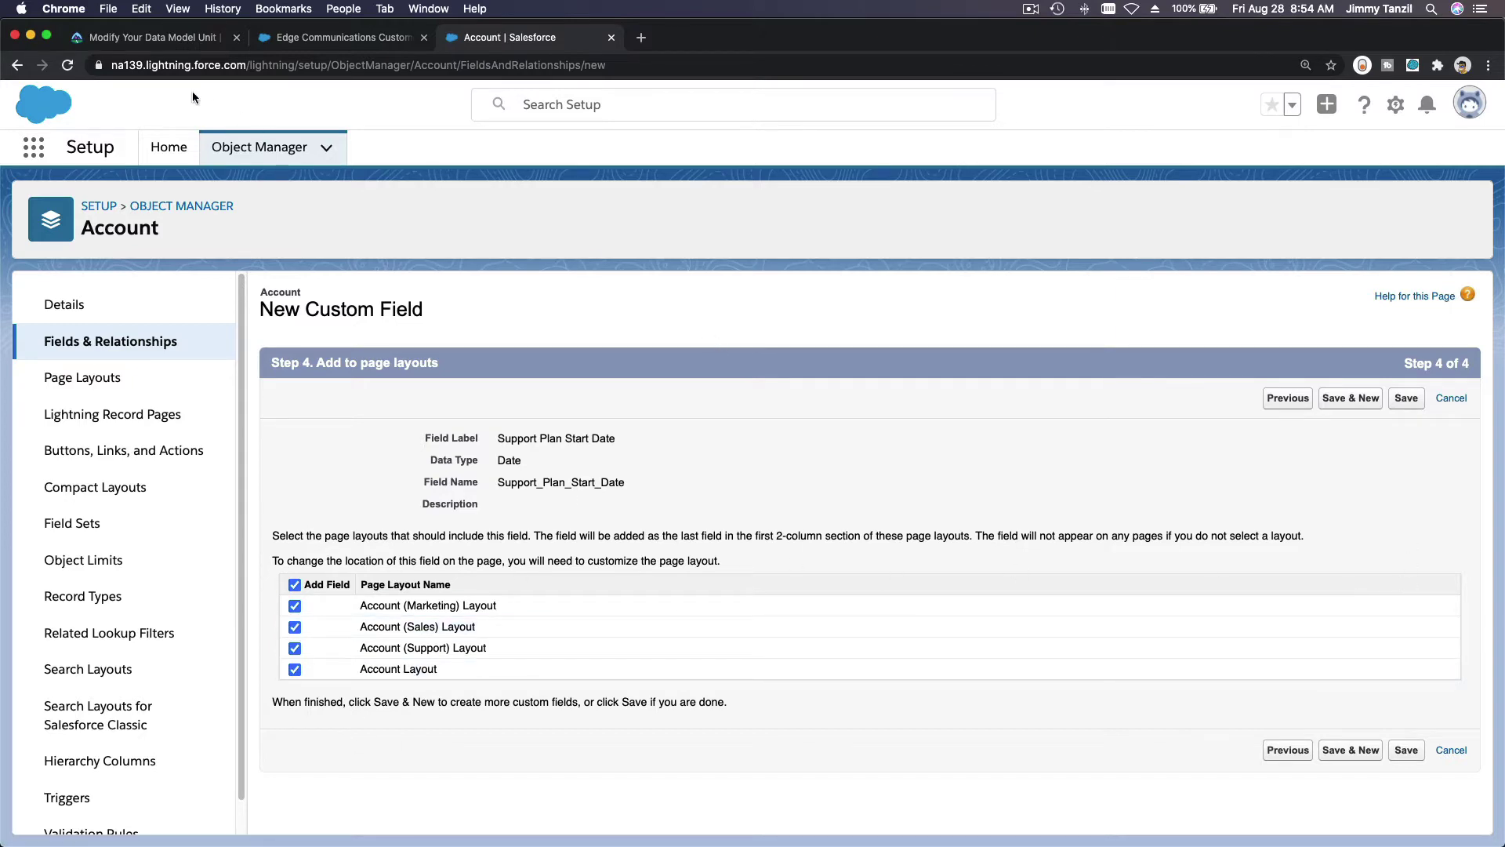
{"action": "left_click", "coordinate": [161, 40]}
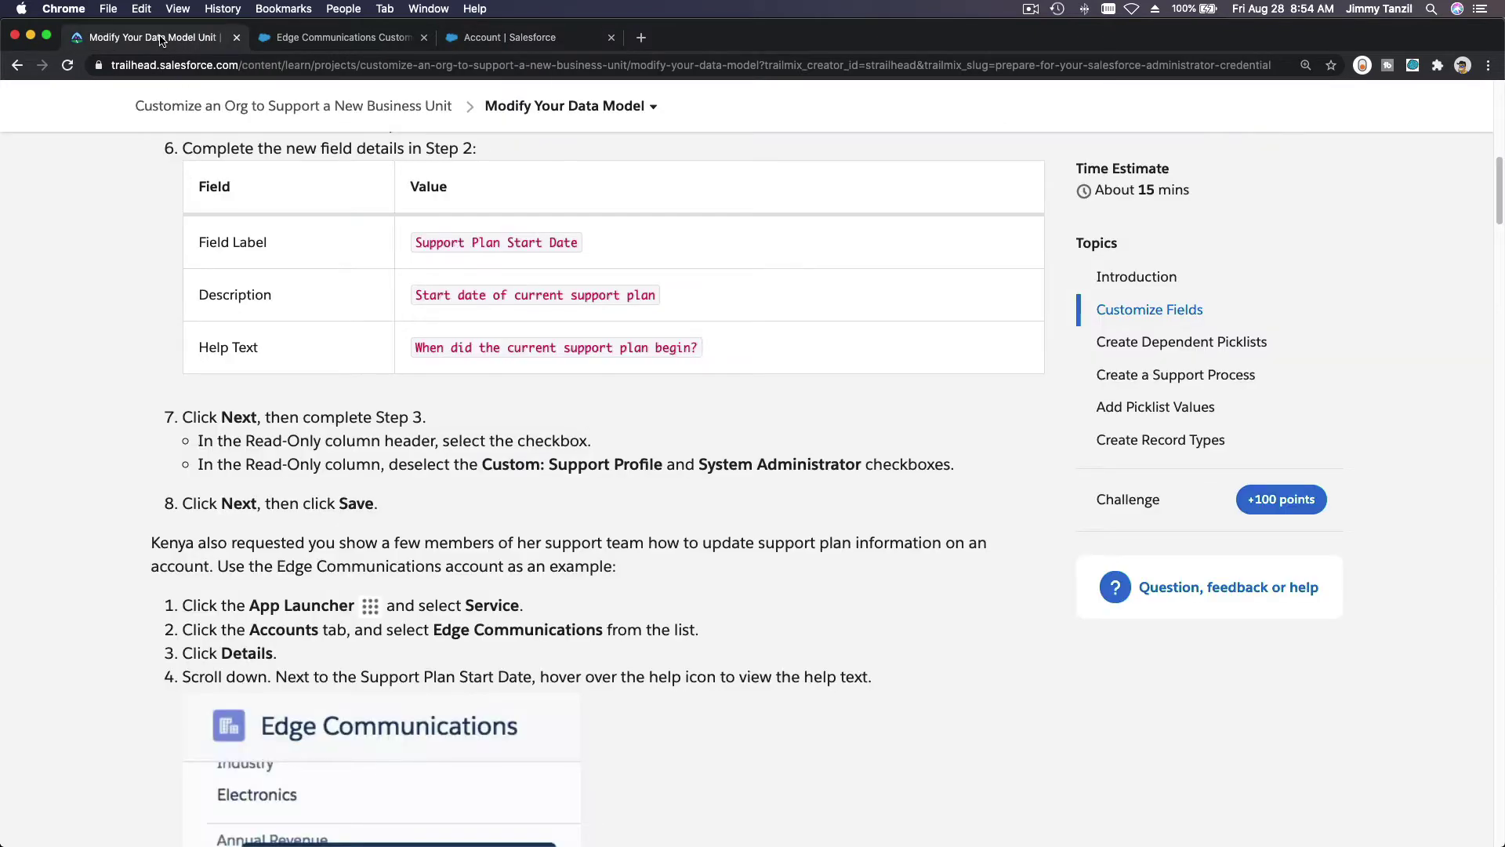
{"action": "left_click", "coordinate": [502, 40]}
{"action": "left_click", "coordinate": [1409, 753]}
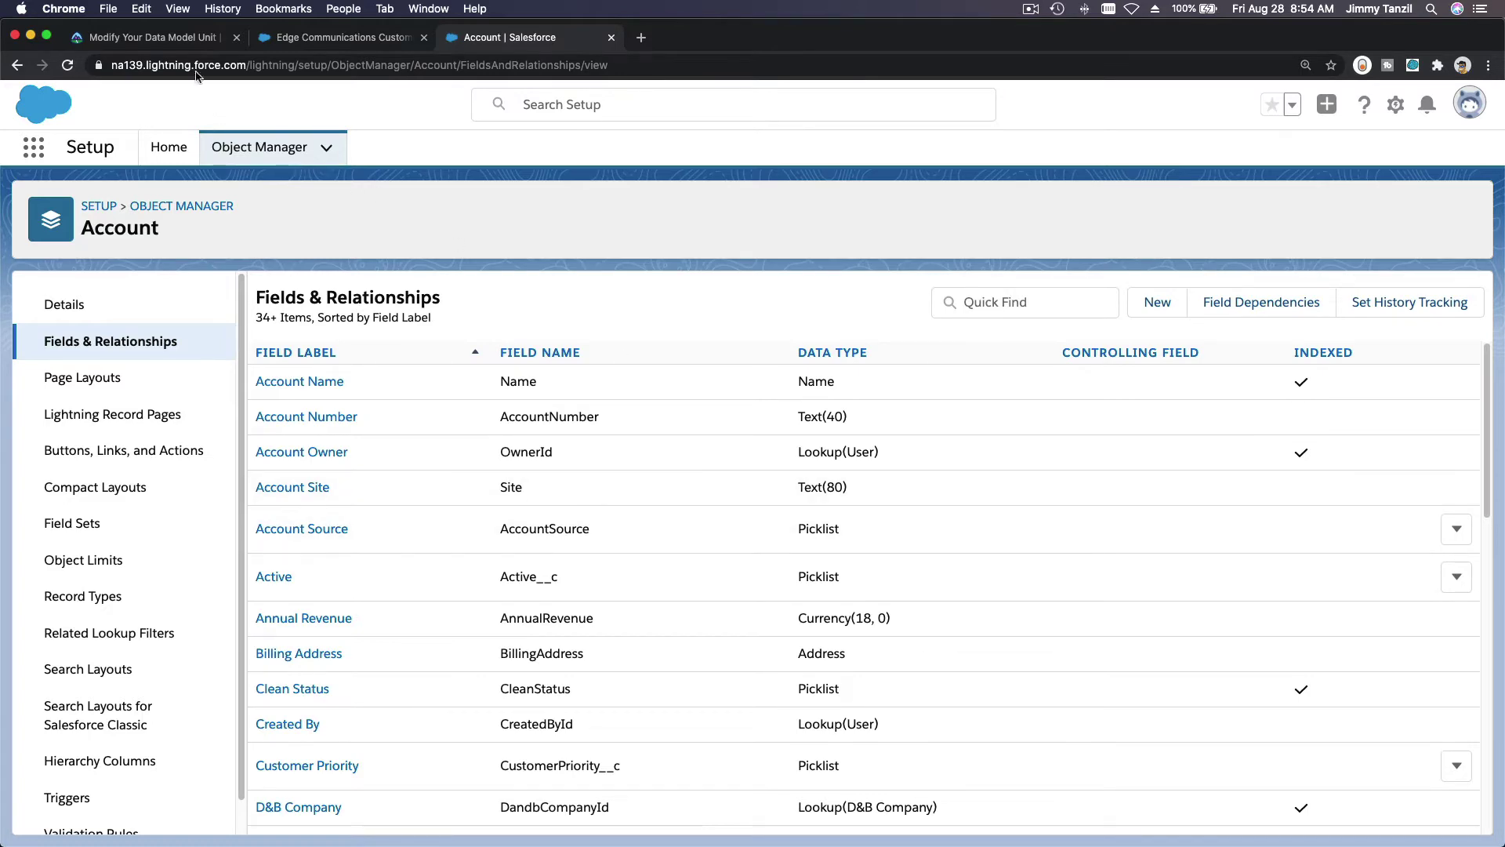
Read the Trailhead steps for updating support plan information, and open the Edge Communications account's details in the Salesforce Service app.
{"action": "left_click", "coordinate": [180, 45]}
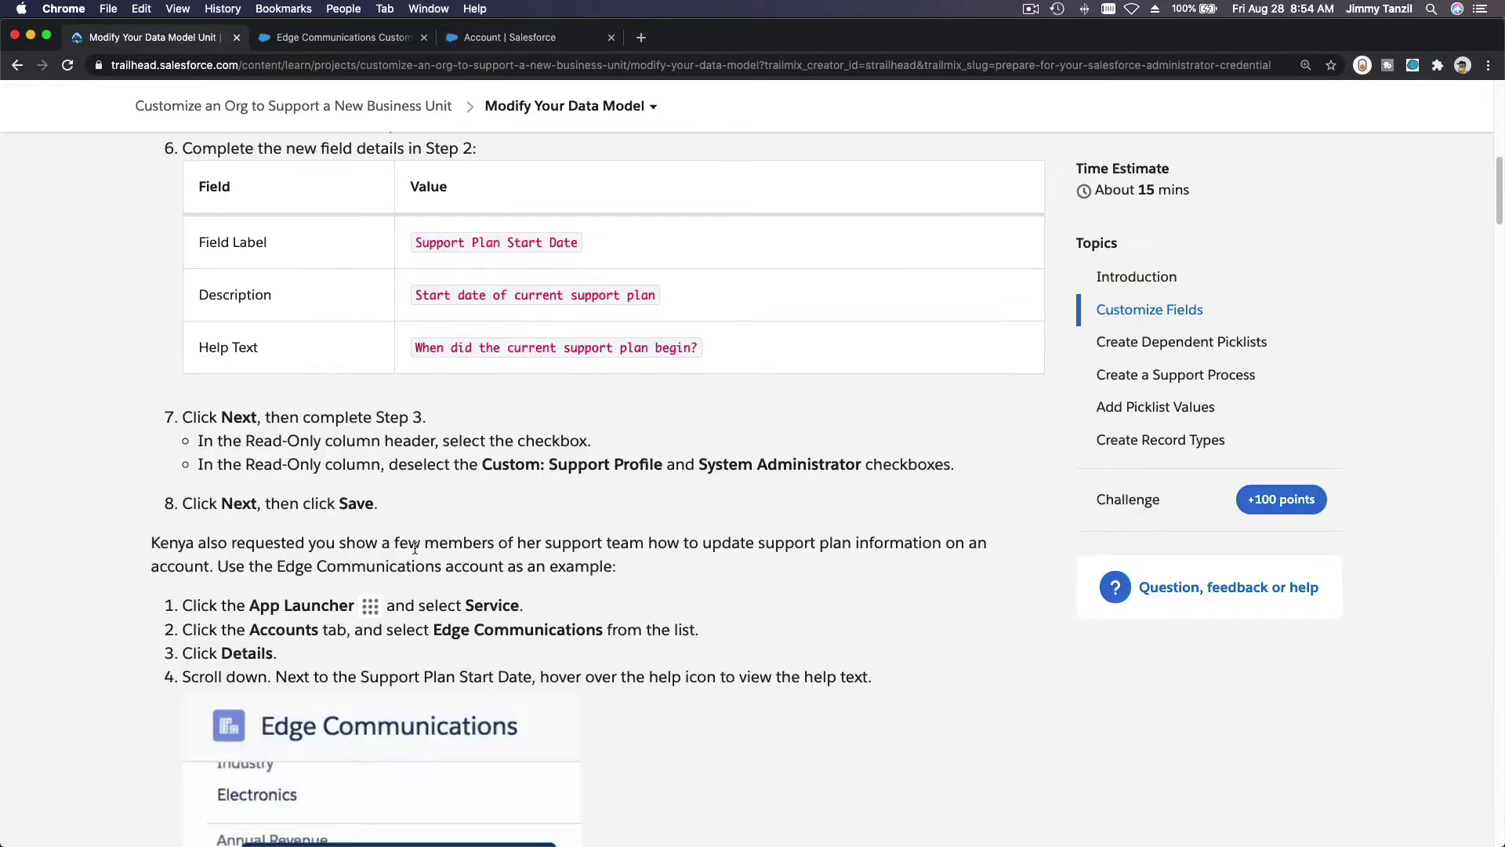
{"action": "scroll", "coordinate": [416, 552], "scroll_direction": "down", "scroll_amount": 1}
{"action": "scroll", "coordinate": [414, 551], "scroll_direction": "down", "scroll_amount": 4}
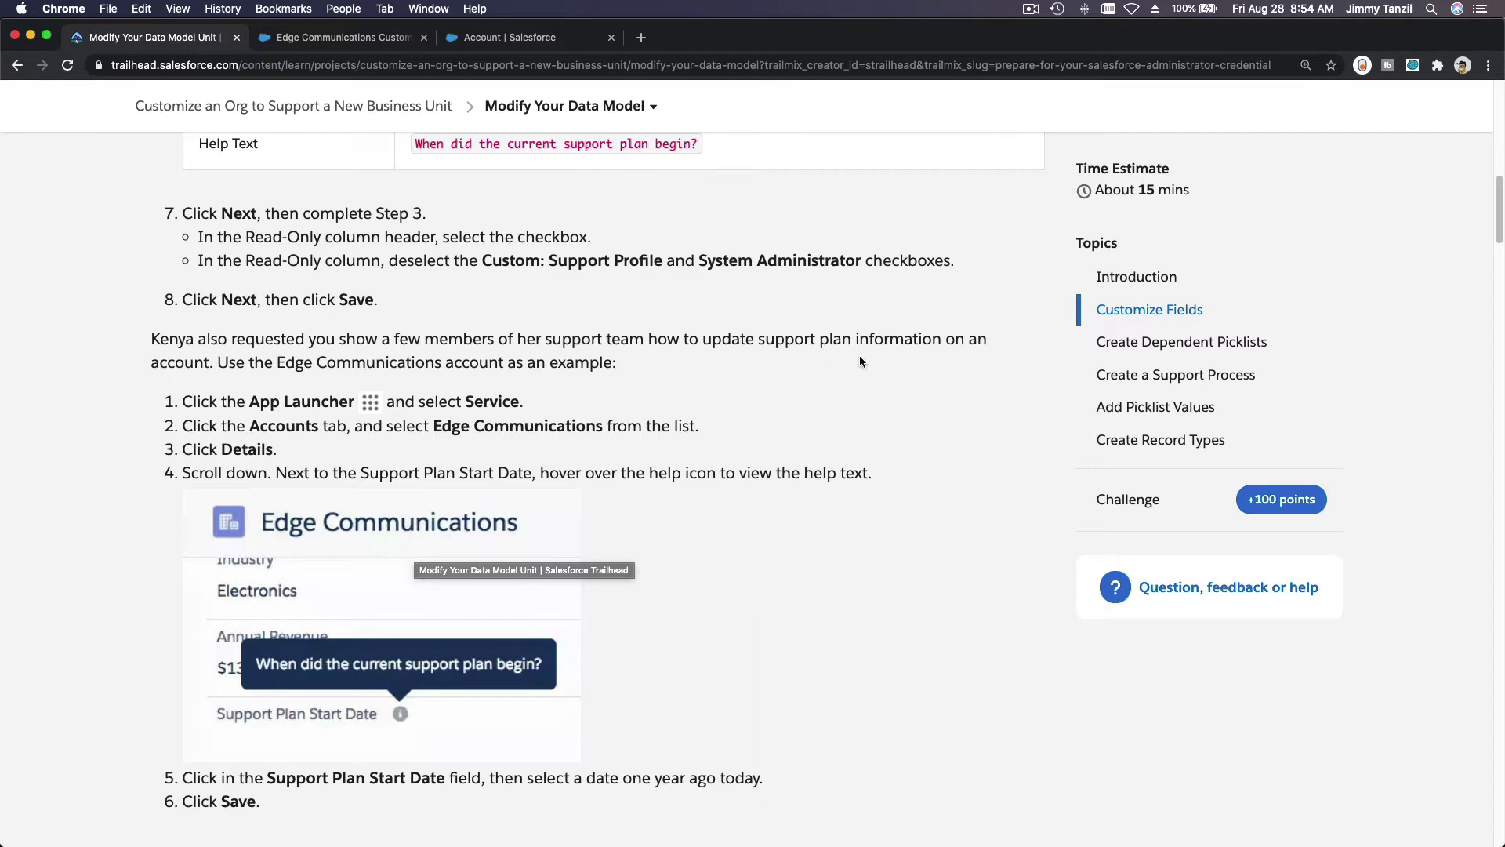
{"action": "scroll", "coordinate": [800, 348], "scroll_direction": "down", "scroll_amount": 2}
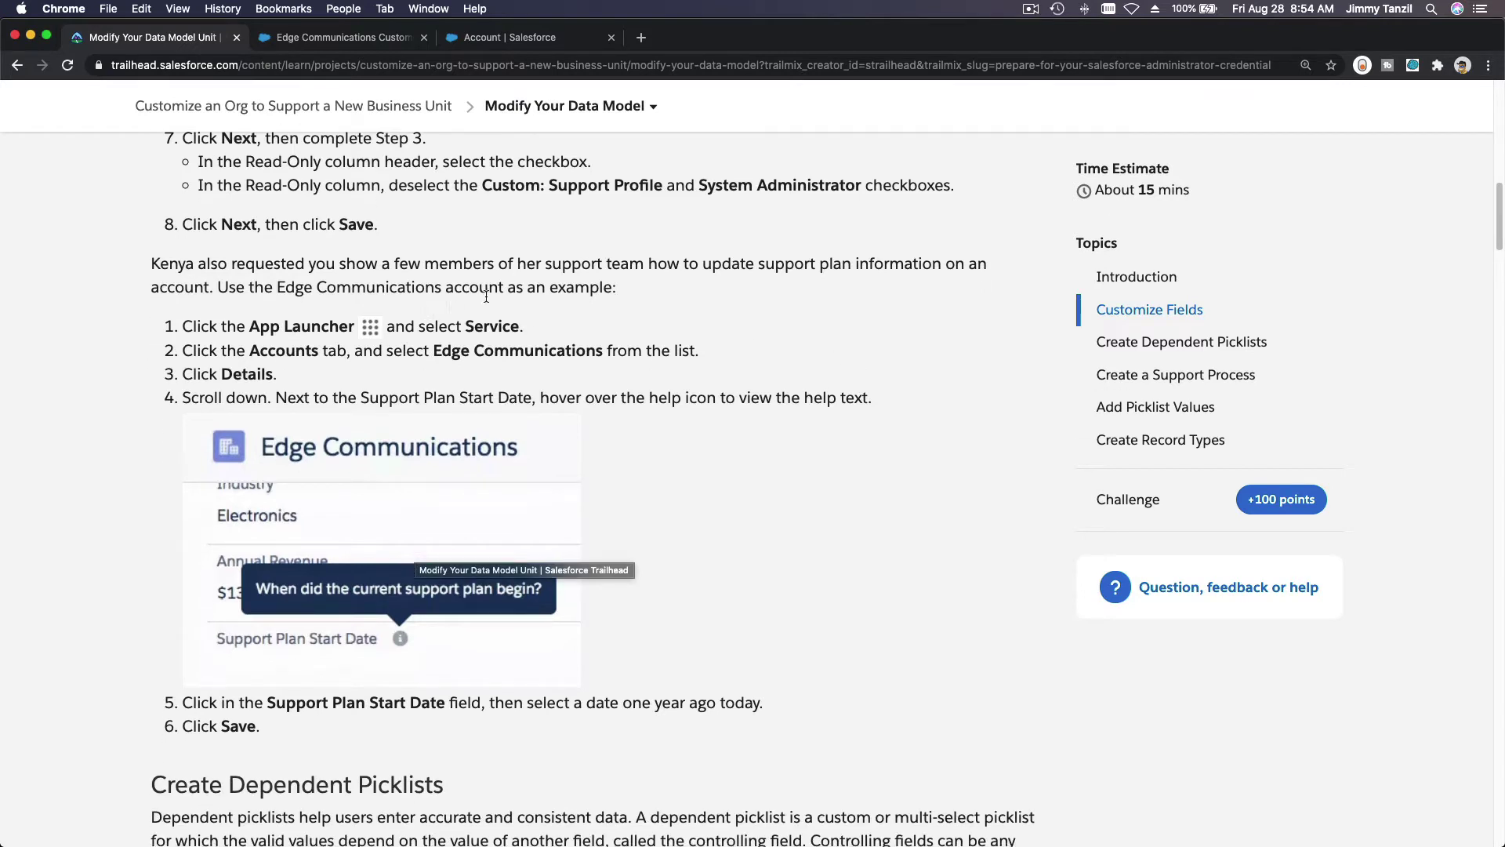
{"action": "scroll", "coordinate": [486, 297], "scroll_direction": "down", "scroll_amount": 2}
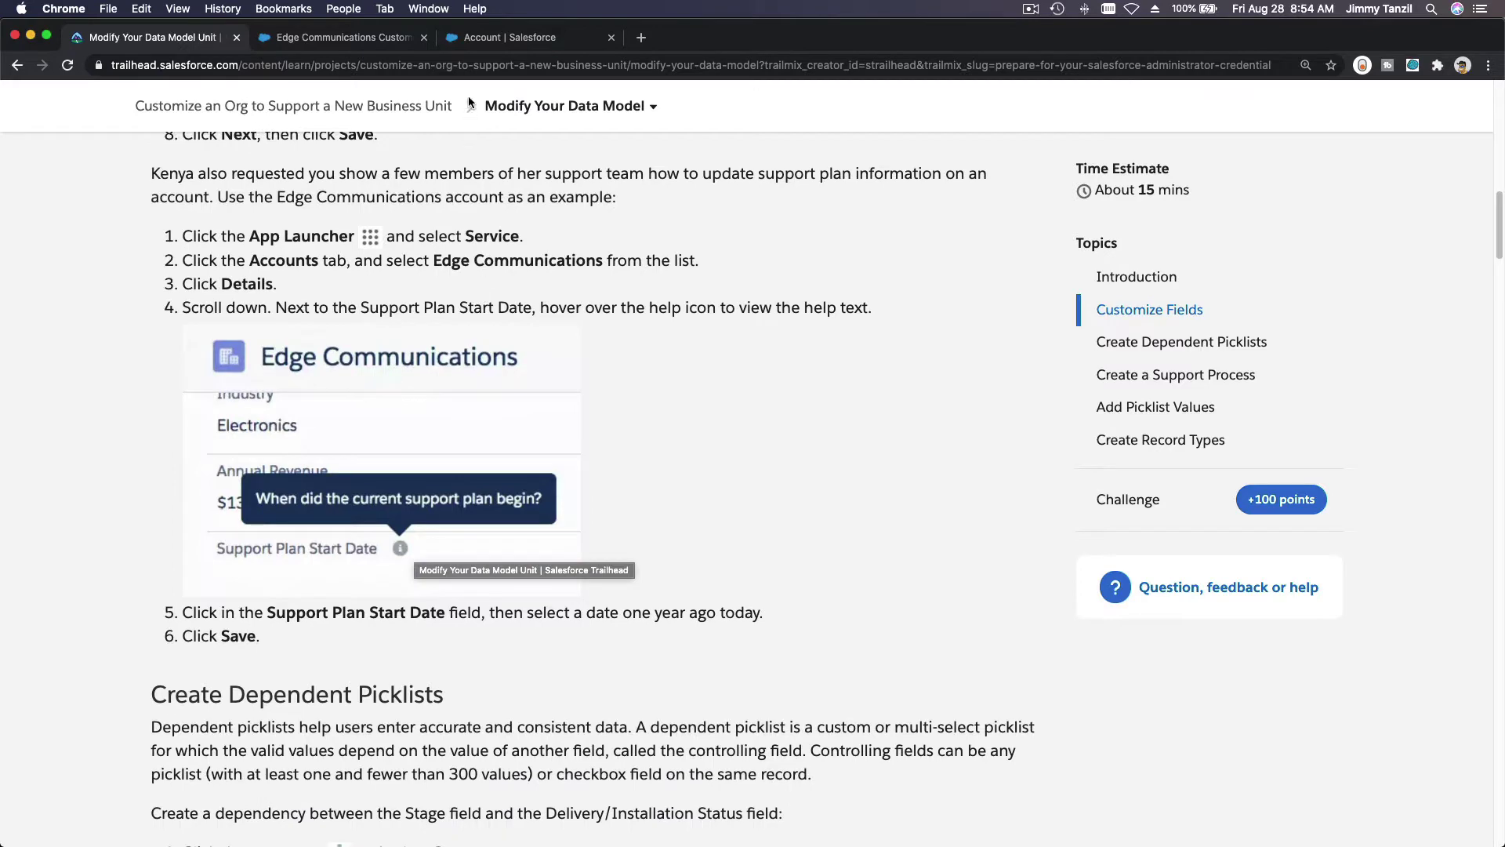
{"action": "left_click", "coordinate": [498, 45]}
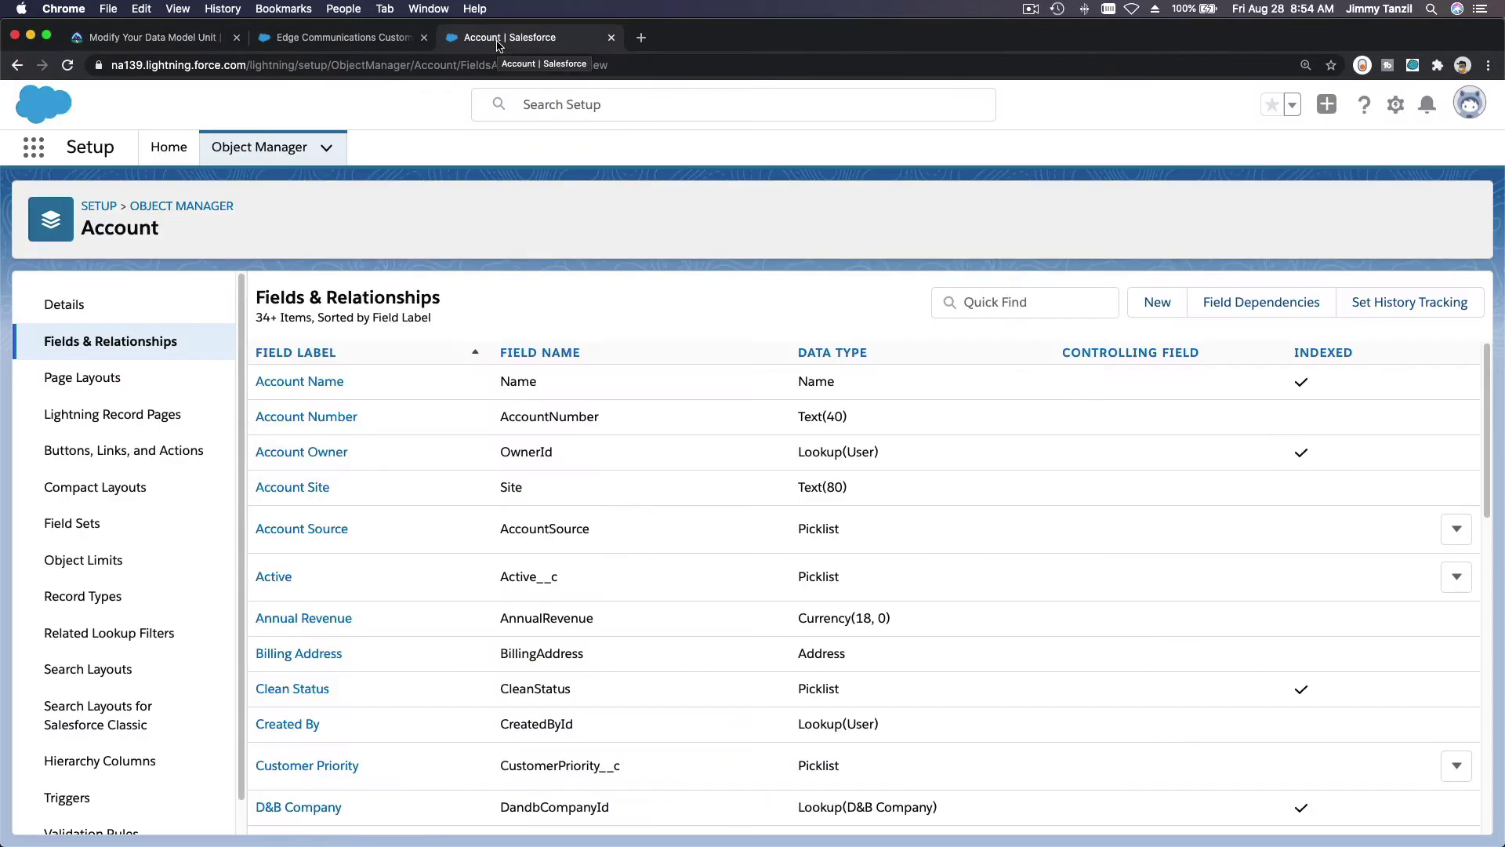
{"action": "left_click", "coordinate": [300, 45]}
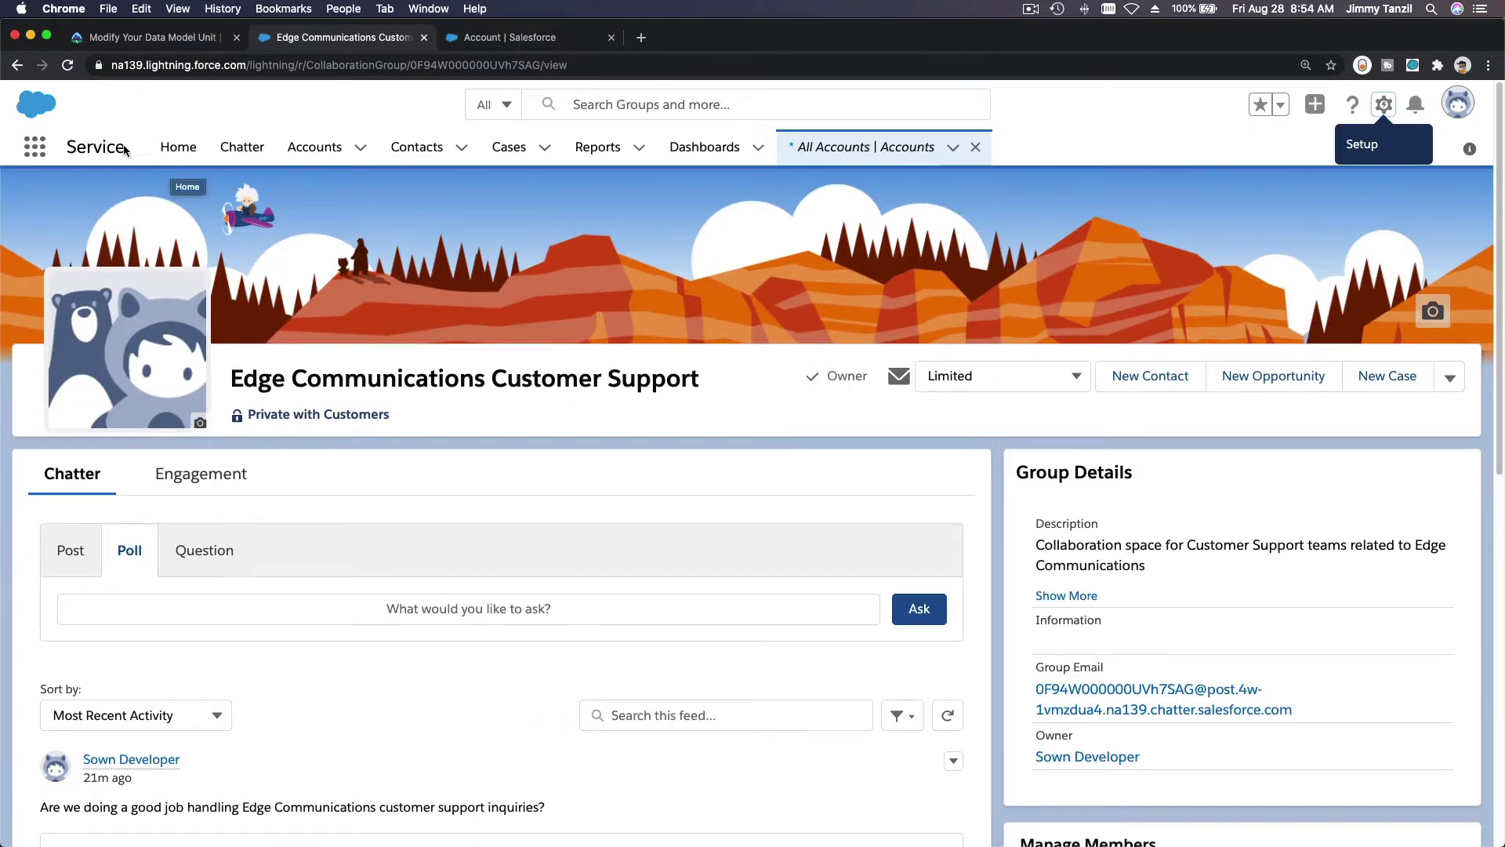
{"action": "left_click", "coordinate": [35, 149]}
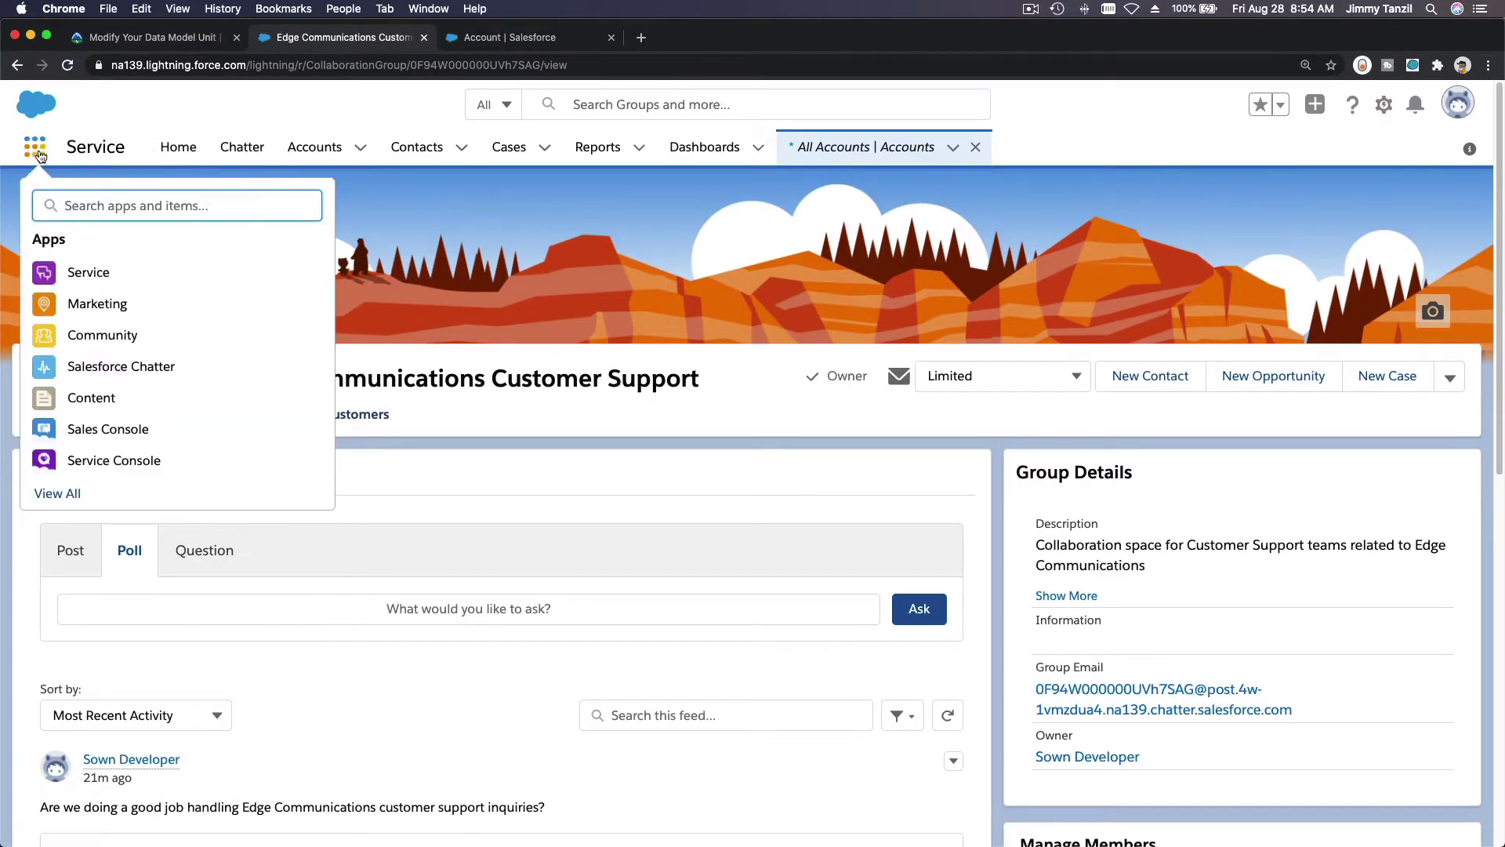
{"action": "left_click", "coordinate": [97, 279]}
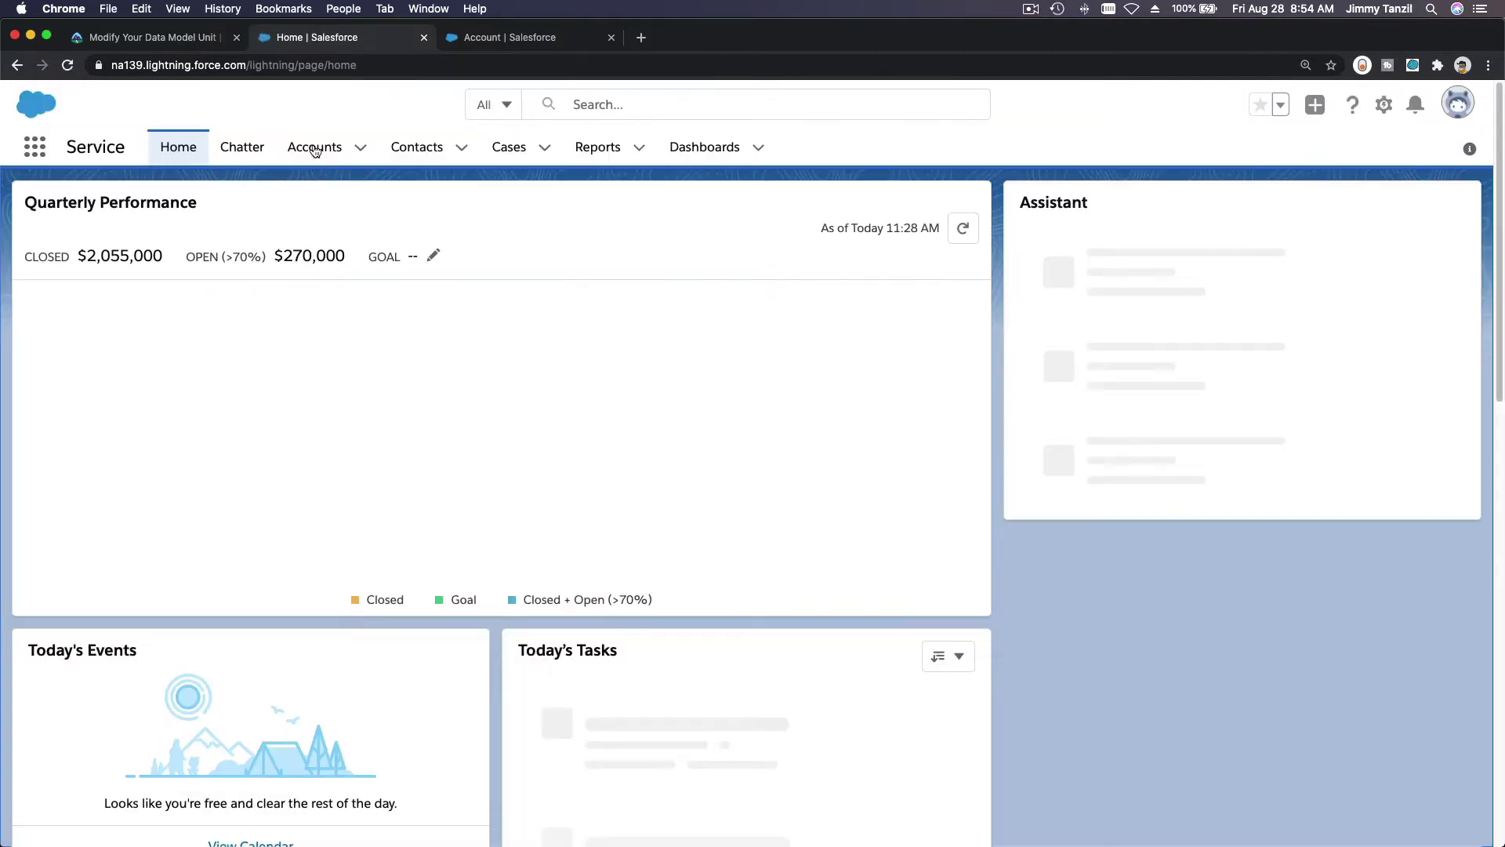
{"action": "left_click", "coordinate": [314, 149]}
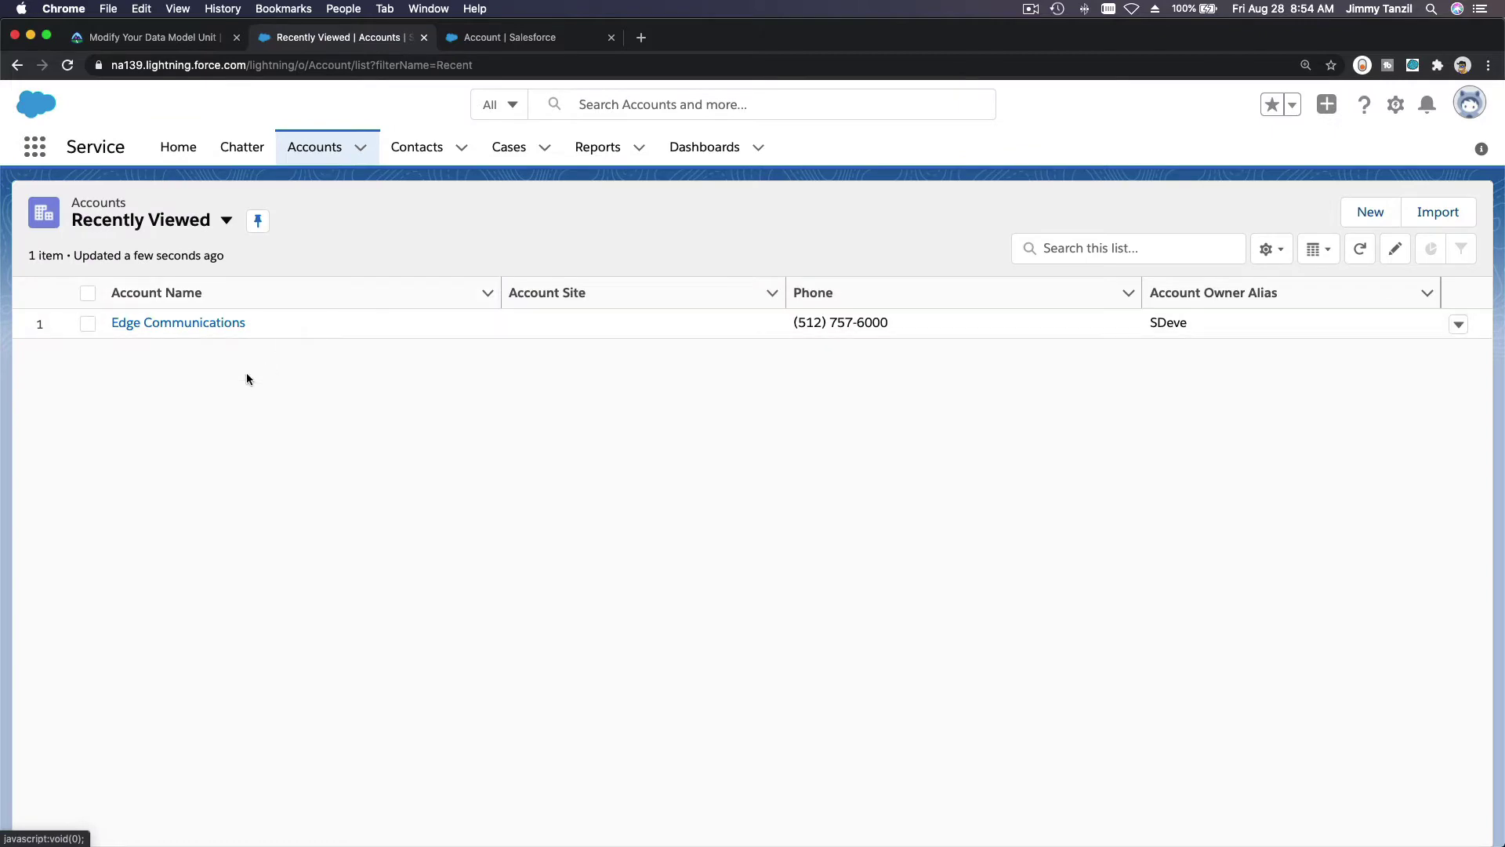
{"action": "left_click", "coordinate": [193, 331]}
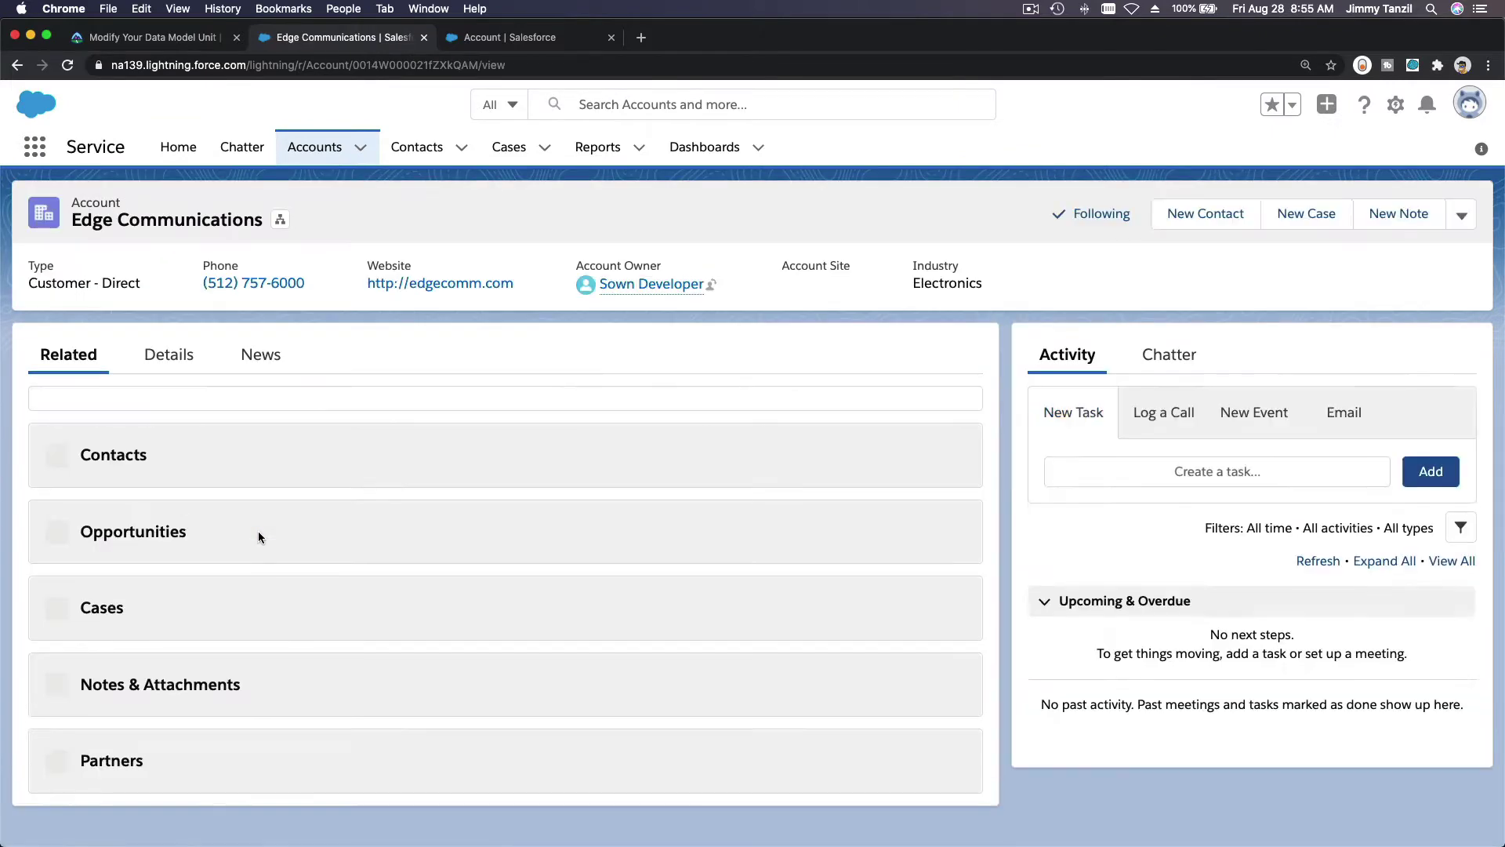
{"action": "left_click", "coordinate": [169, 357]}
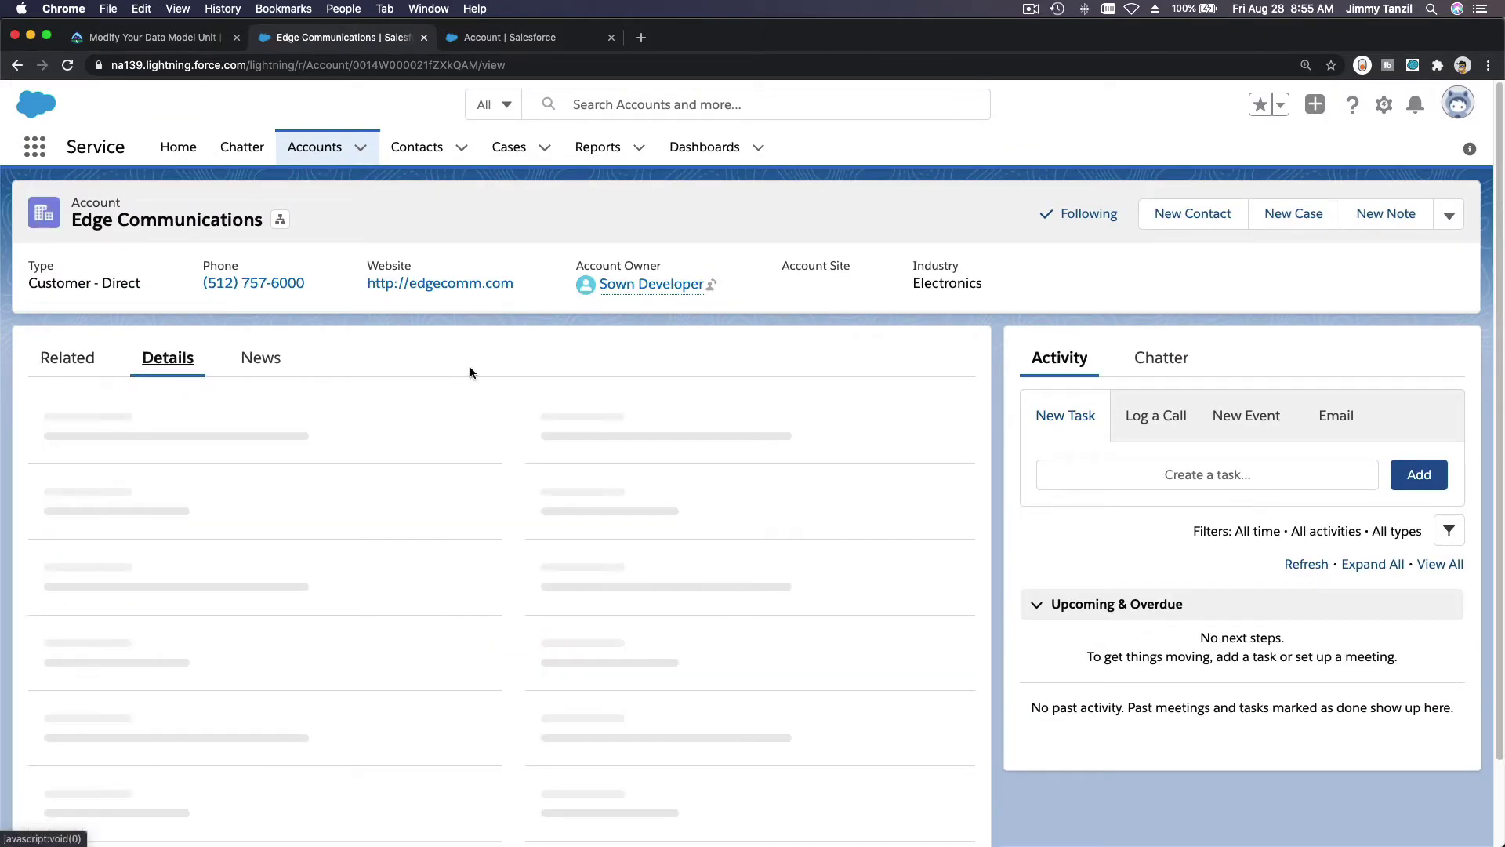
Search the account details for "support" to locate the Support Plan Start Date field and view its help text.
{"action": "scroll", "coordinate": [881, 451], "scroll_direction": "down", "scroll_amount": 3}
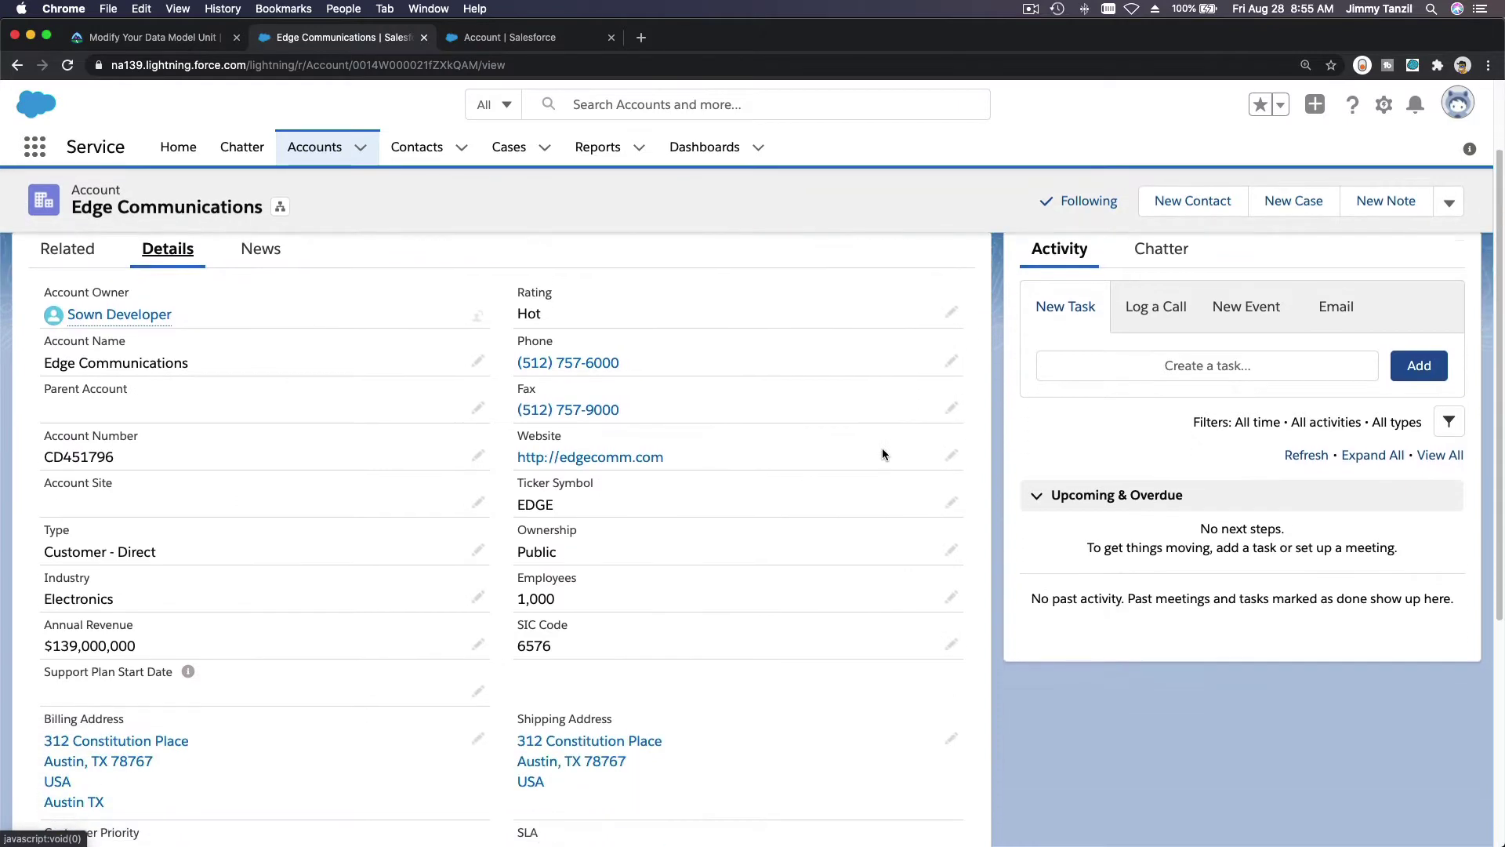
{"action": "scroll", "coordinate": [882, 449], "scroll_direction": "down", "scroll_amount": 5}
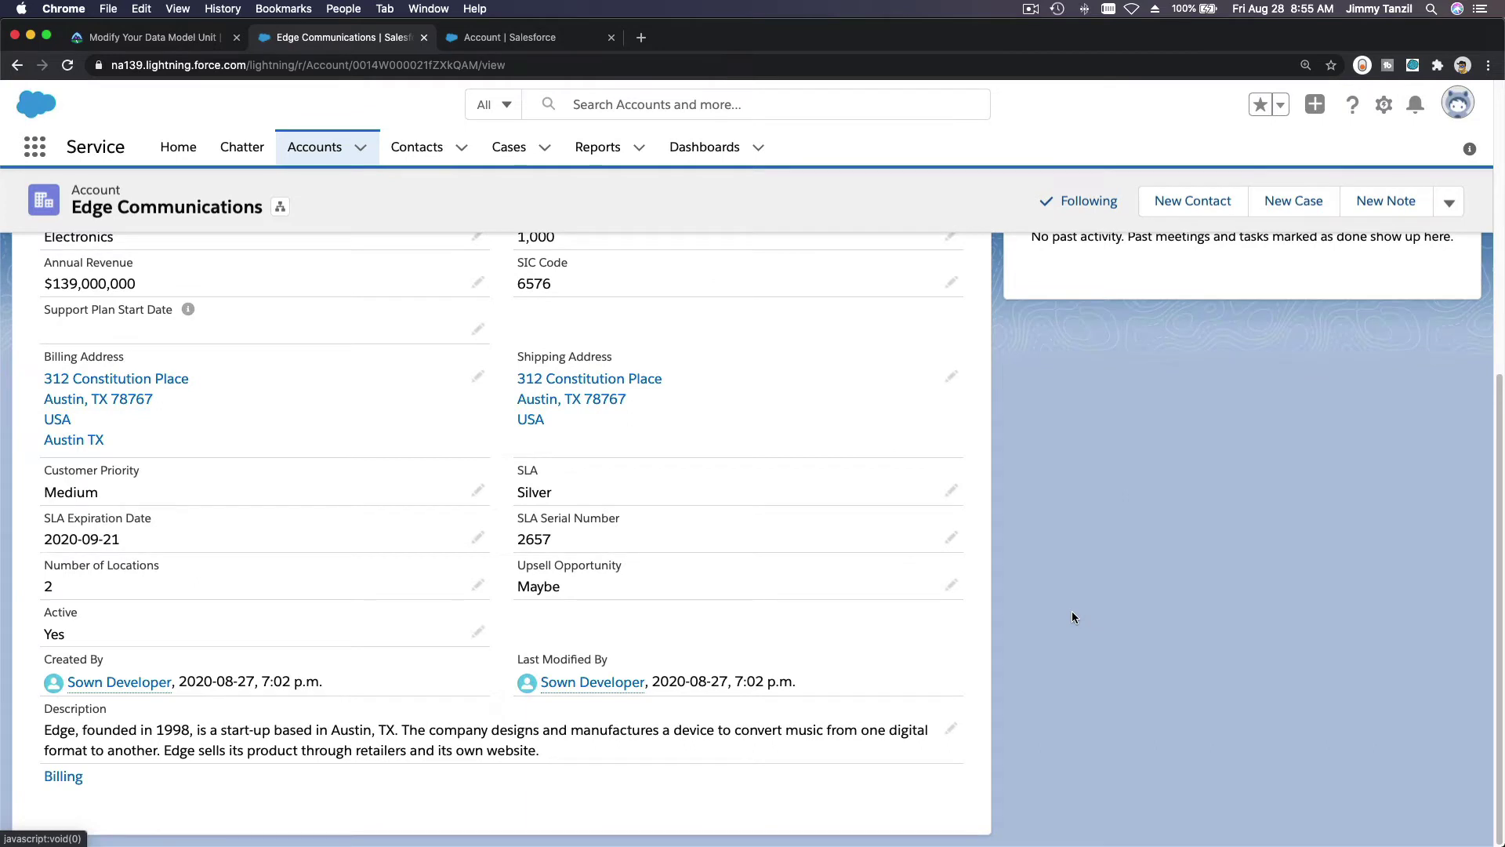
{"action": "key", "text": "super+f"}
{"action": "type", "text": "su"}
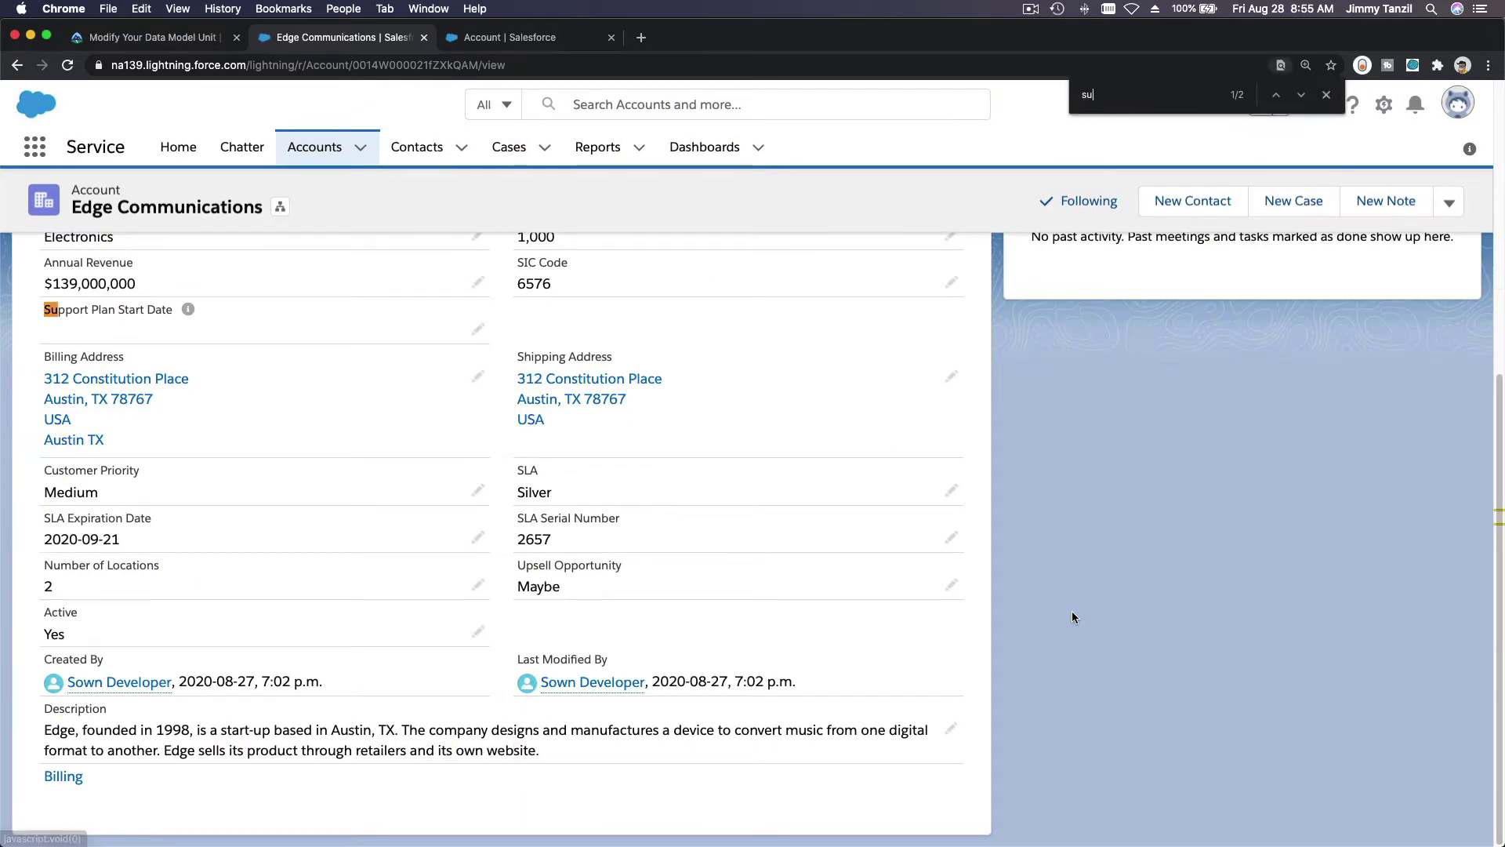
{"action": "type", "text": "pport"}
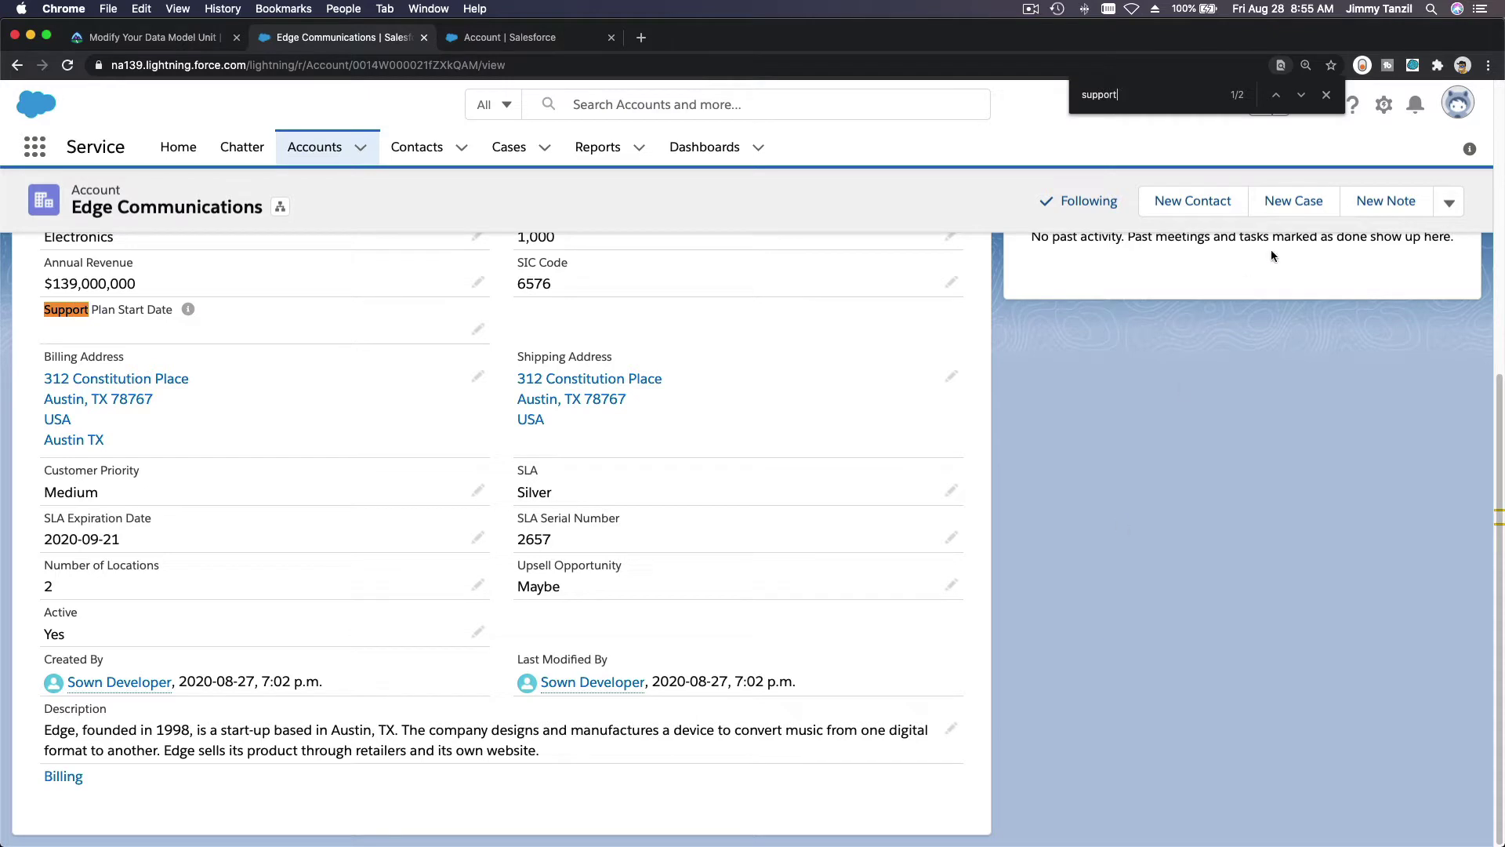
{"action": "left_click", "coordinate": [1326, 94]}
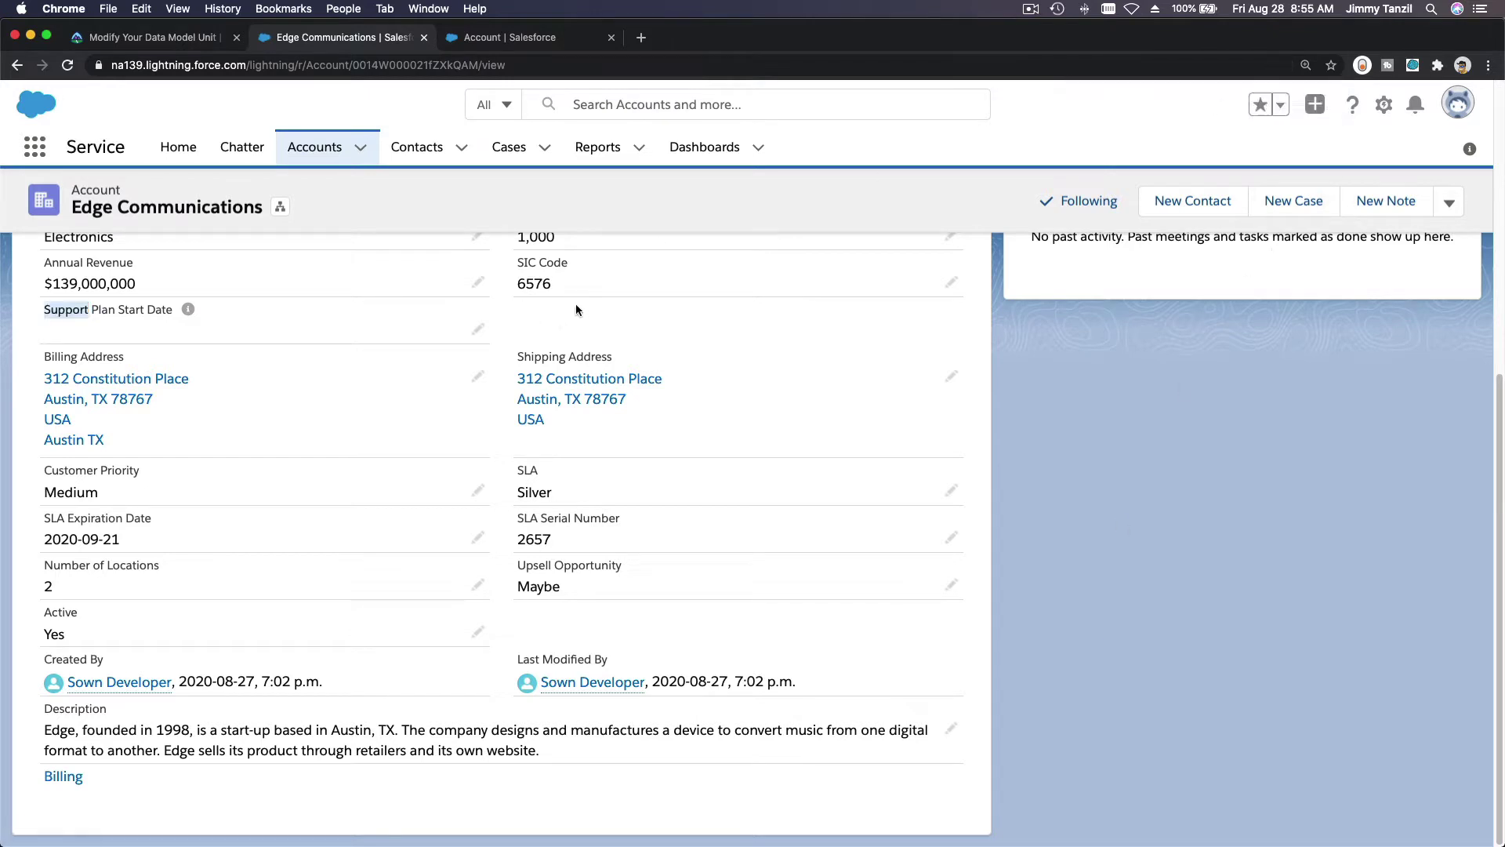
{"action": "mouse_move", "coordinate": [188, 310]}
Edit the Edge Communications account, check the required date in Trailhead, and set Support Plan Start Date to 2019-08-28.
{"action": "double_click", "coordinate": [174, 331]}
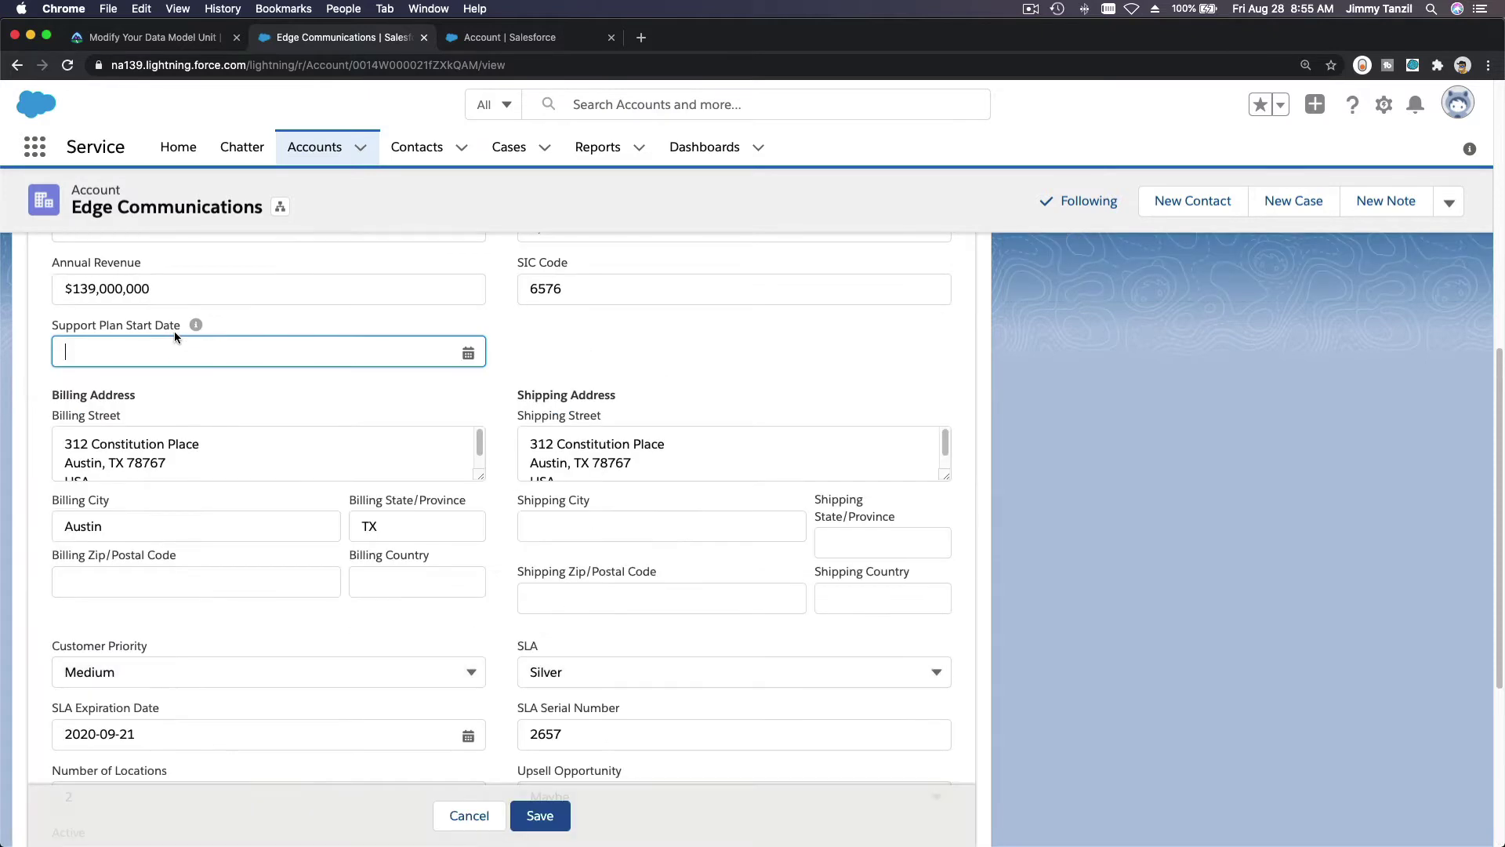
{"action": "left_click", "coordinate": [174, 41]}
{"action": "scroll", "coordinate": [299, 633], "scroll_direction": "down", "scroll_amount": 1}
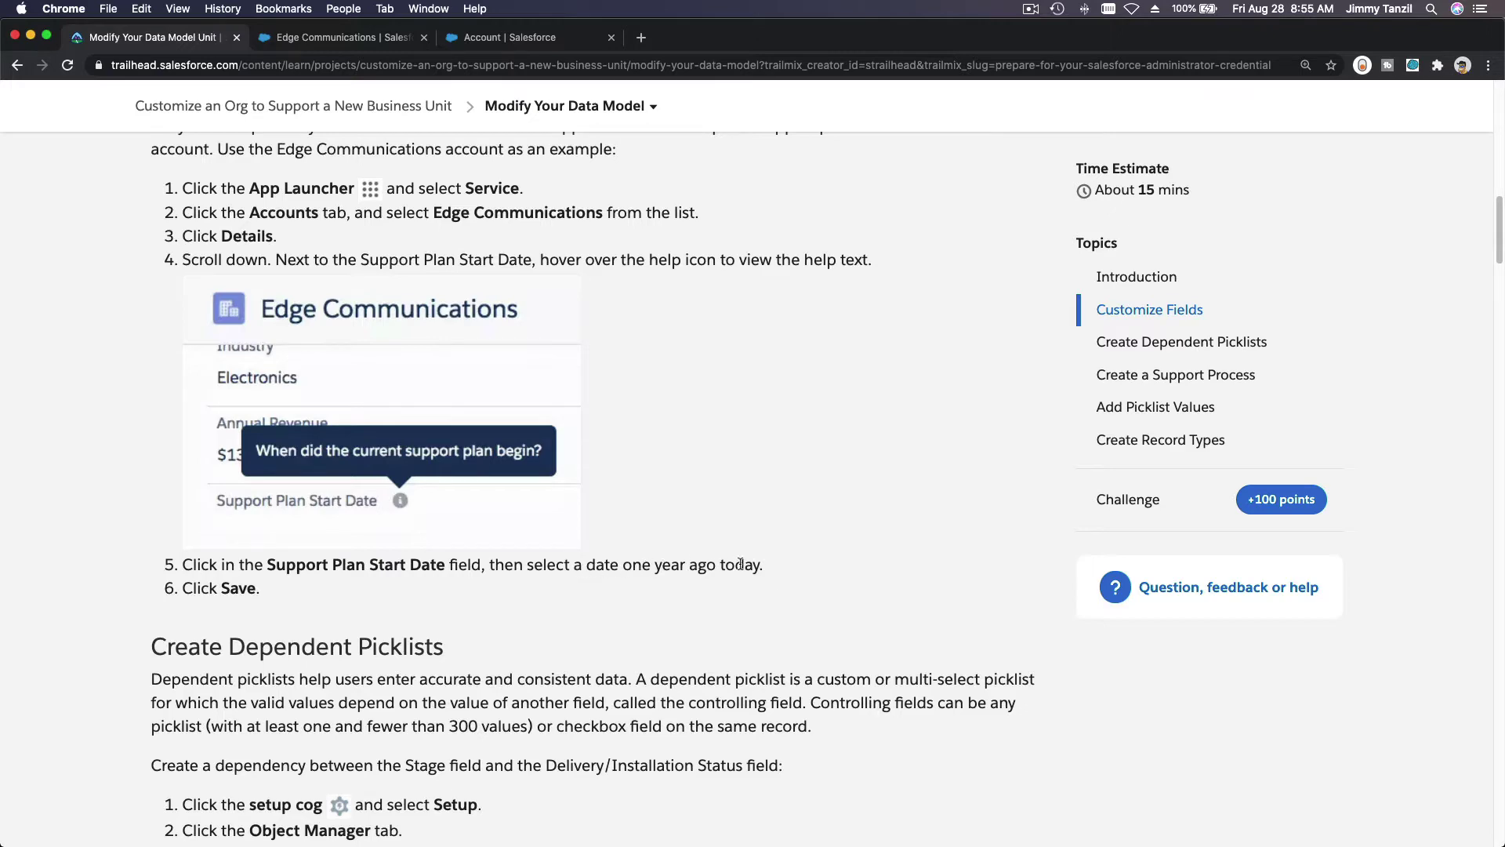
{"action": "left_click", "coordinate": [506, 39]}
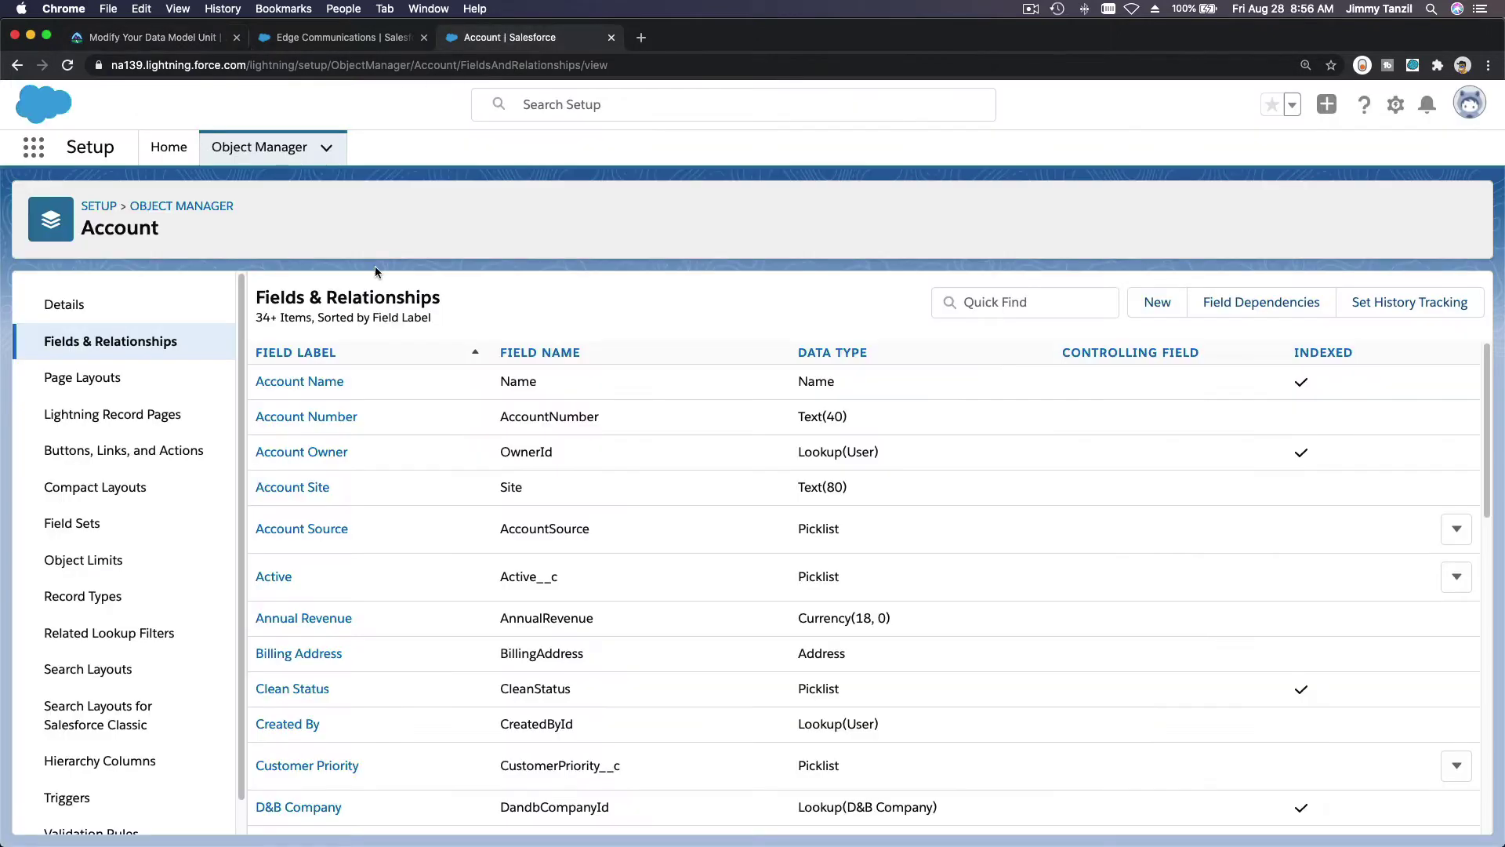
{"action": "left_click", "coordinate": [347, 43]}
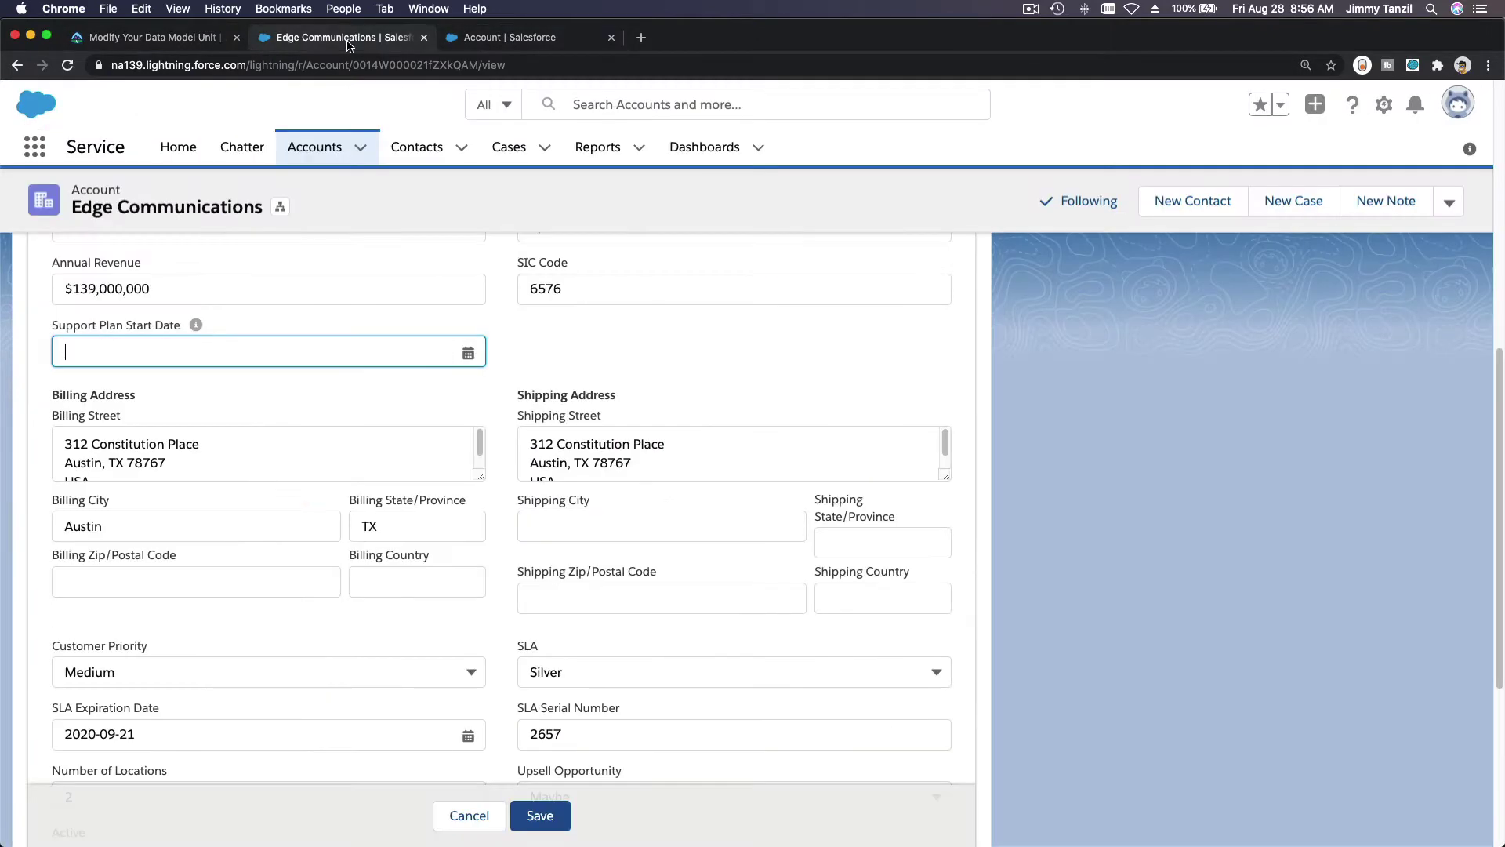
{"action": "left_click", "coordinate": [468, 352]}
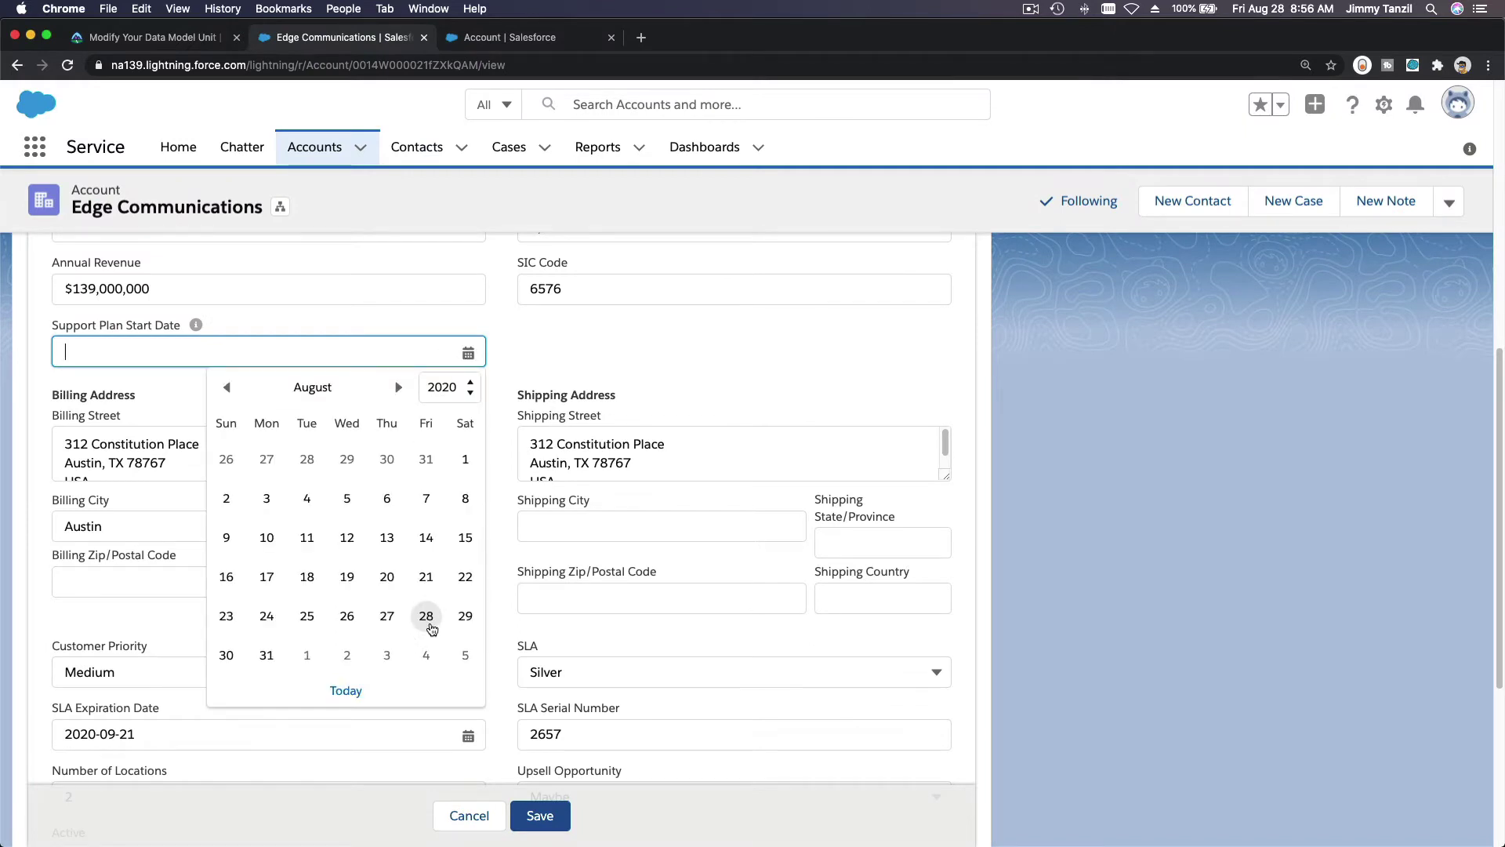
{"action": "left_click", "coordinate": [460, 386]}
{"action": "left_click", "coordinate": [455, 373]}
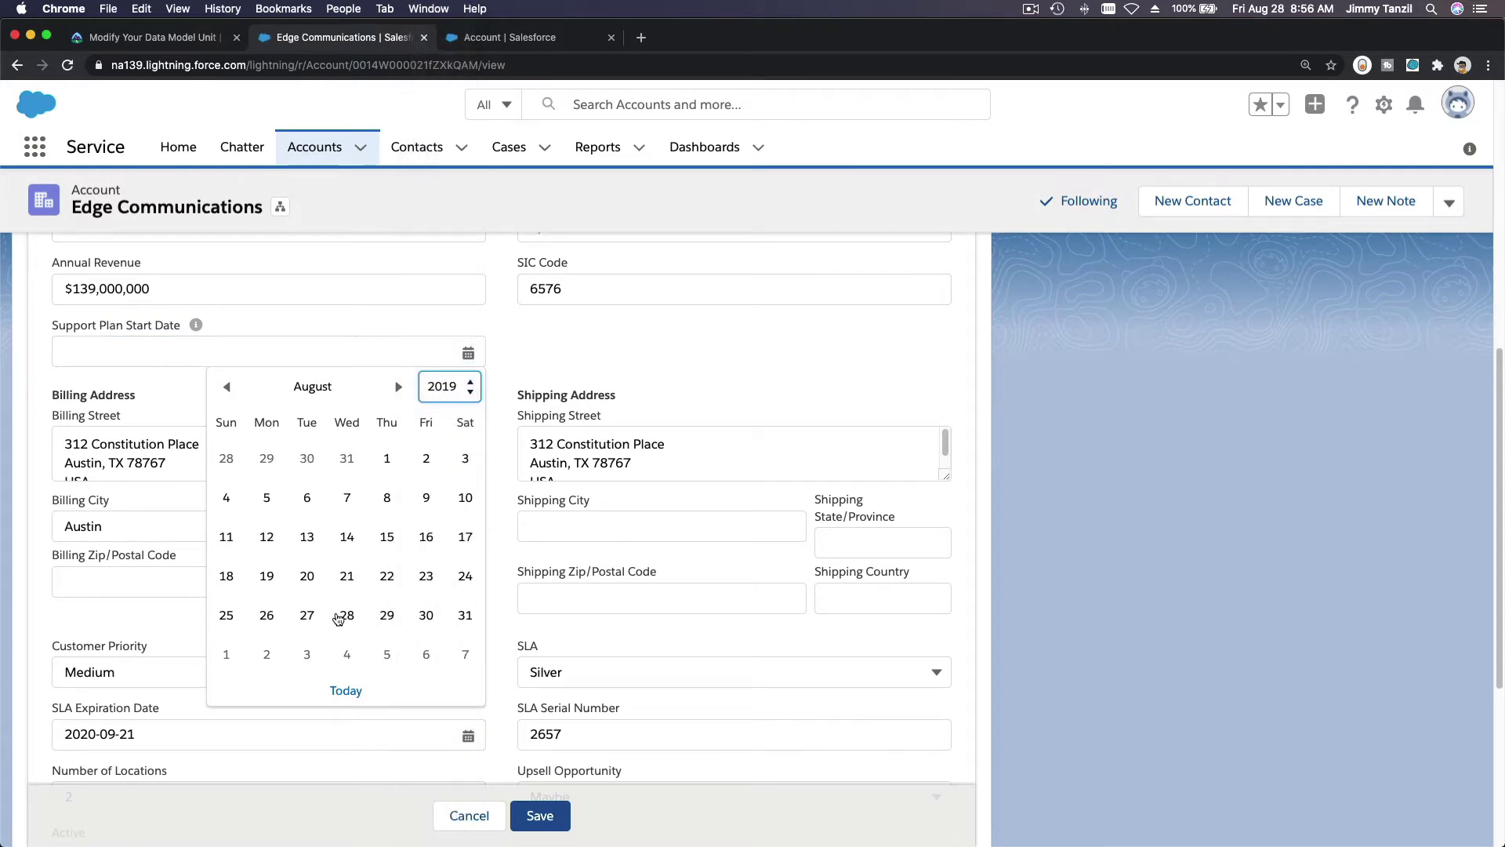
{"action": "left_click", "coordinate": [336, 612]}
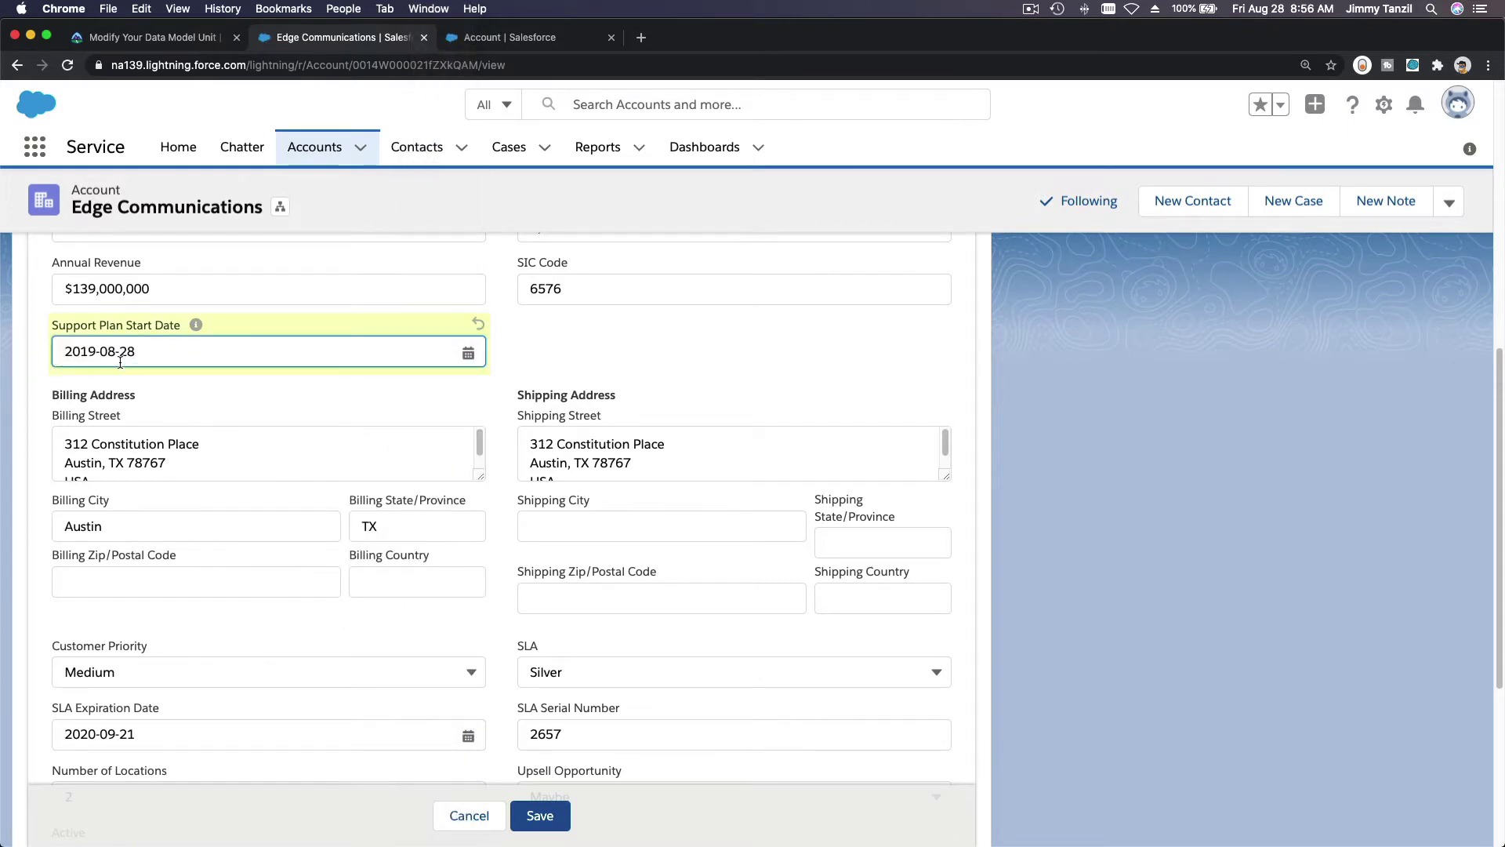
Save the Edge Communications account, and read the Create Dependent Picklists instructions in Trailhead.
{"action": "left_click", "coordinate": [538, 820]}
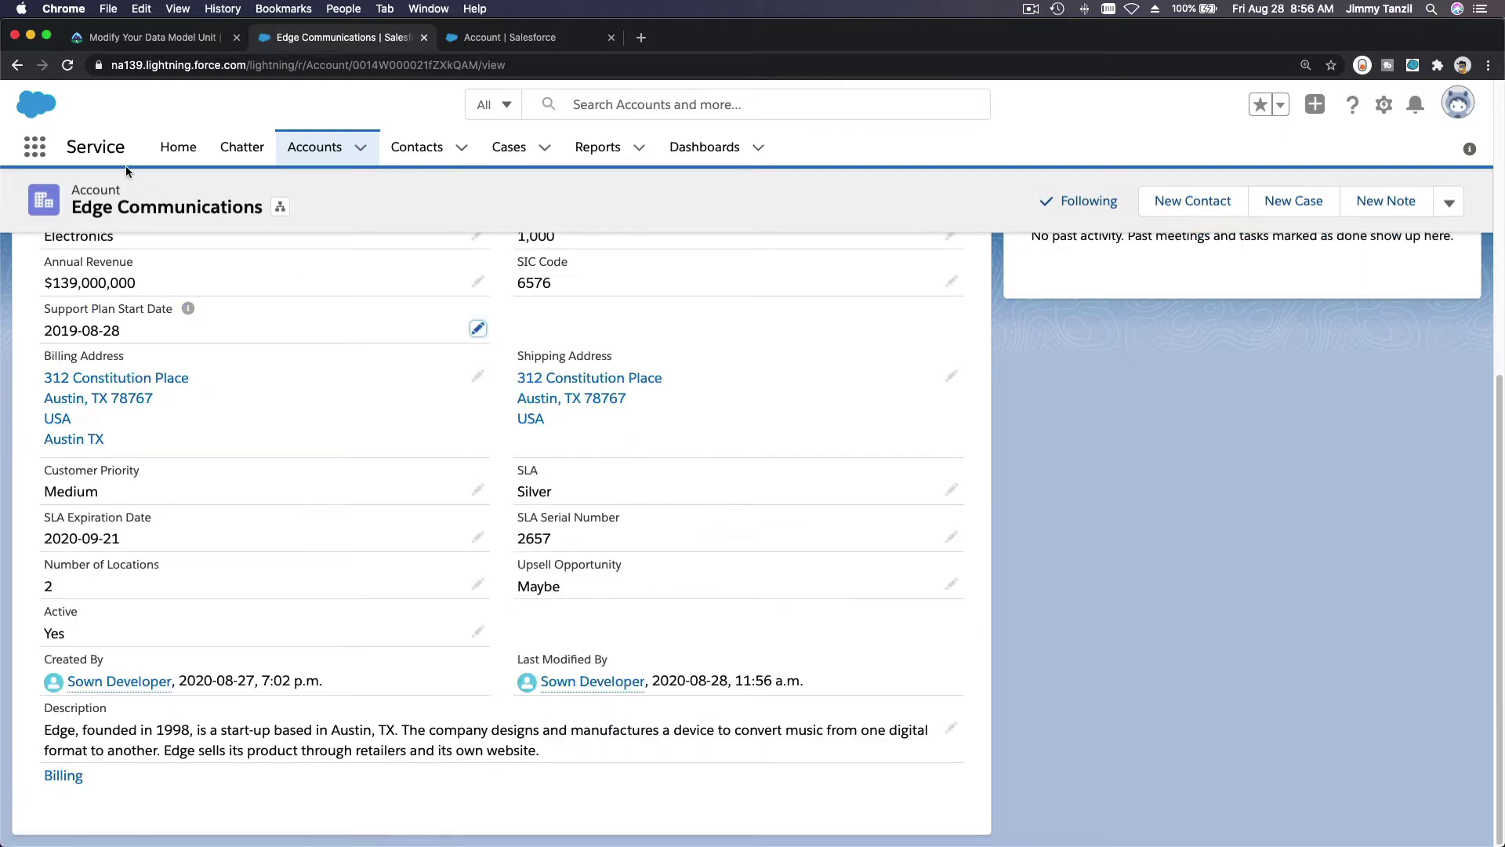
{"action": "left_click", "coordinate": [125, 37]}
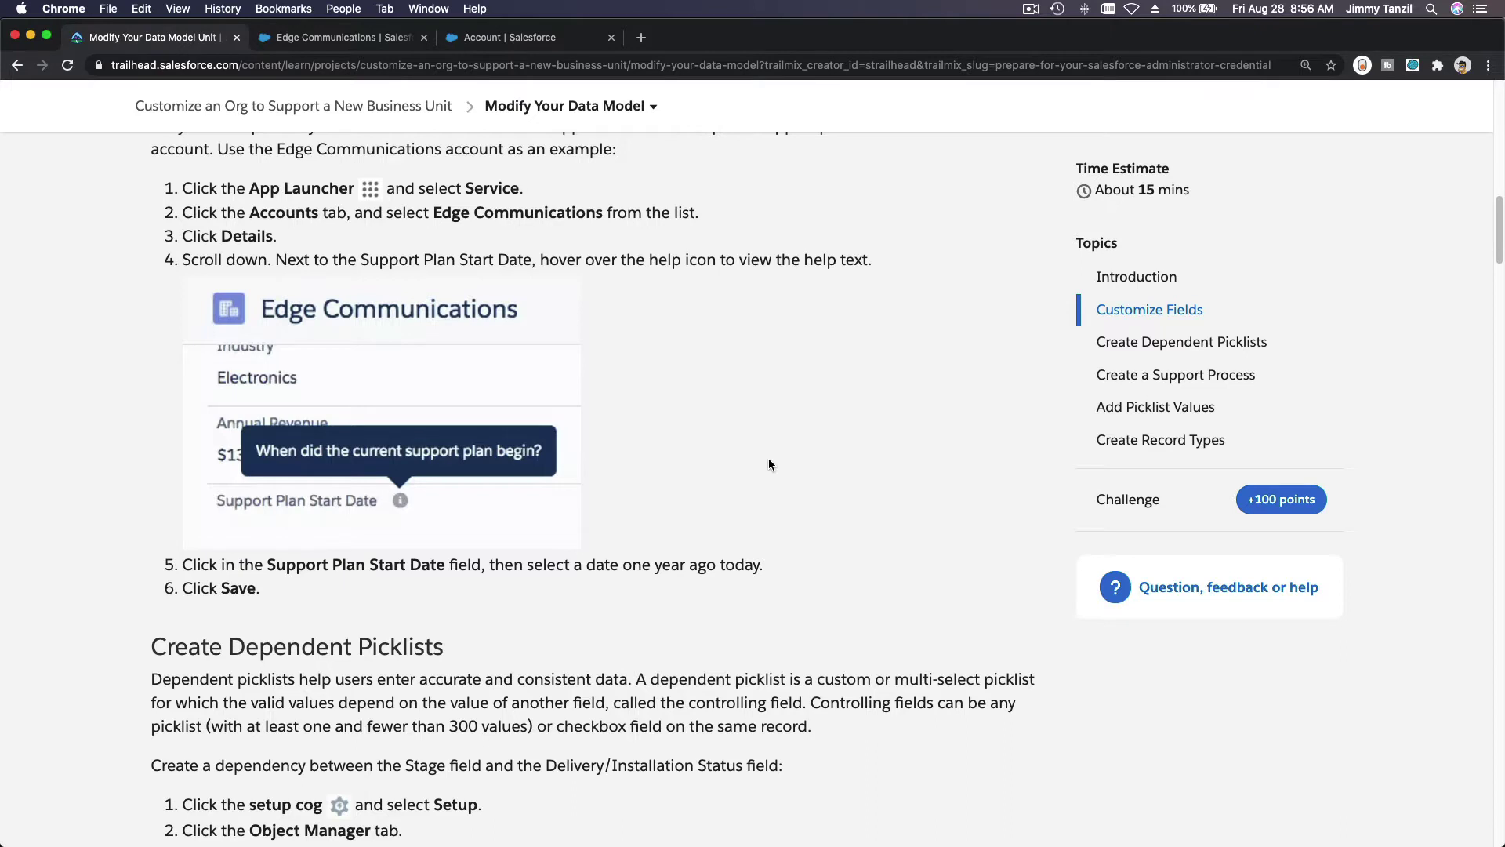
{"action": "scroll", "coordinate": [768, 458], "scroll_direction": "down", "scroll_amount": 5}
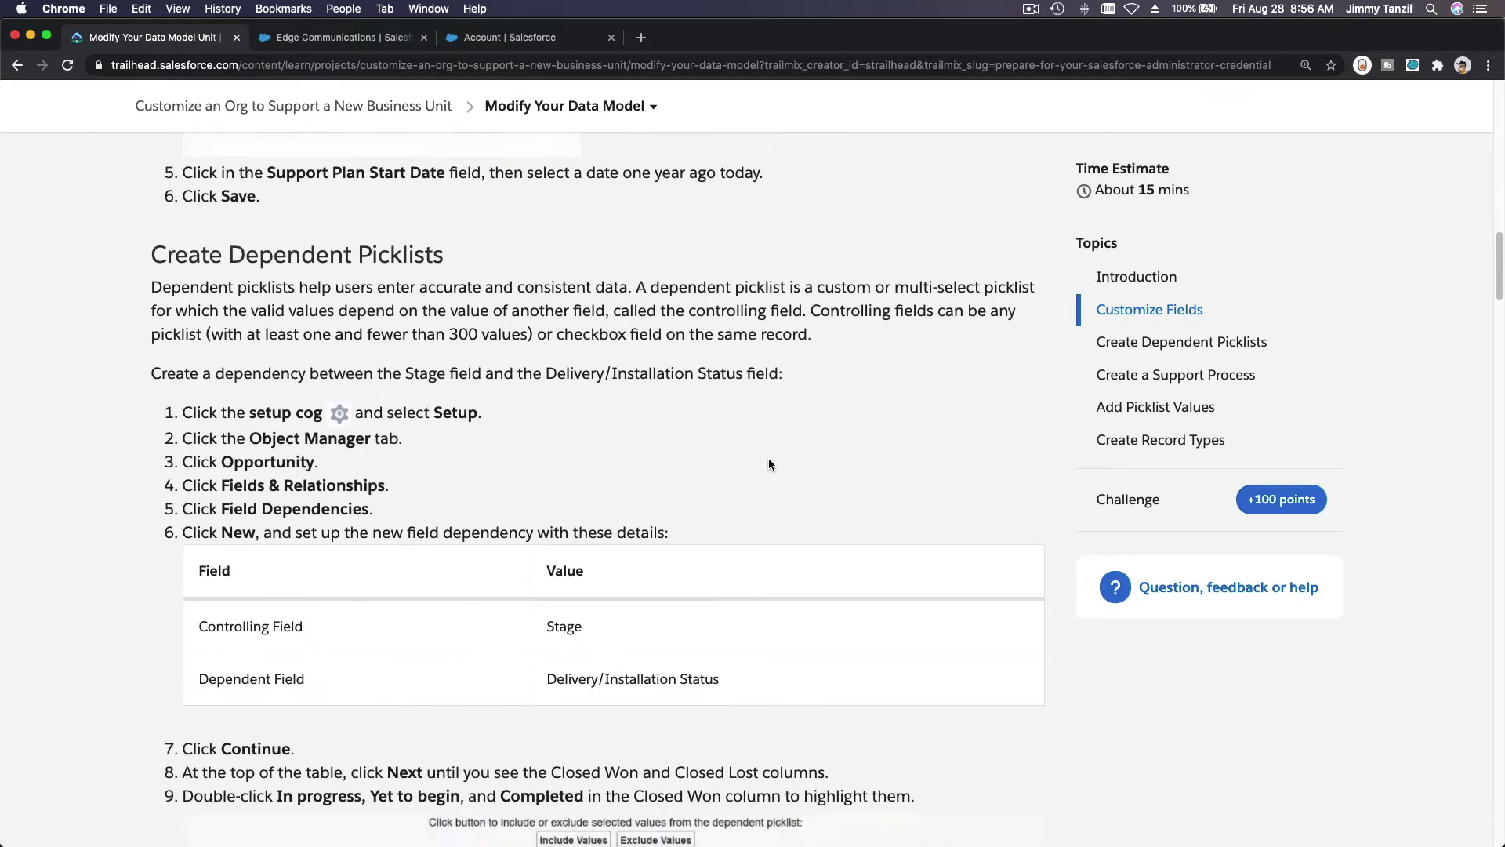
{"action": "scroll", "coordinate": [520, 359], "scroll_direction": "down", "scroll_amount": 1}
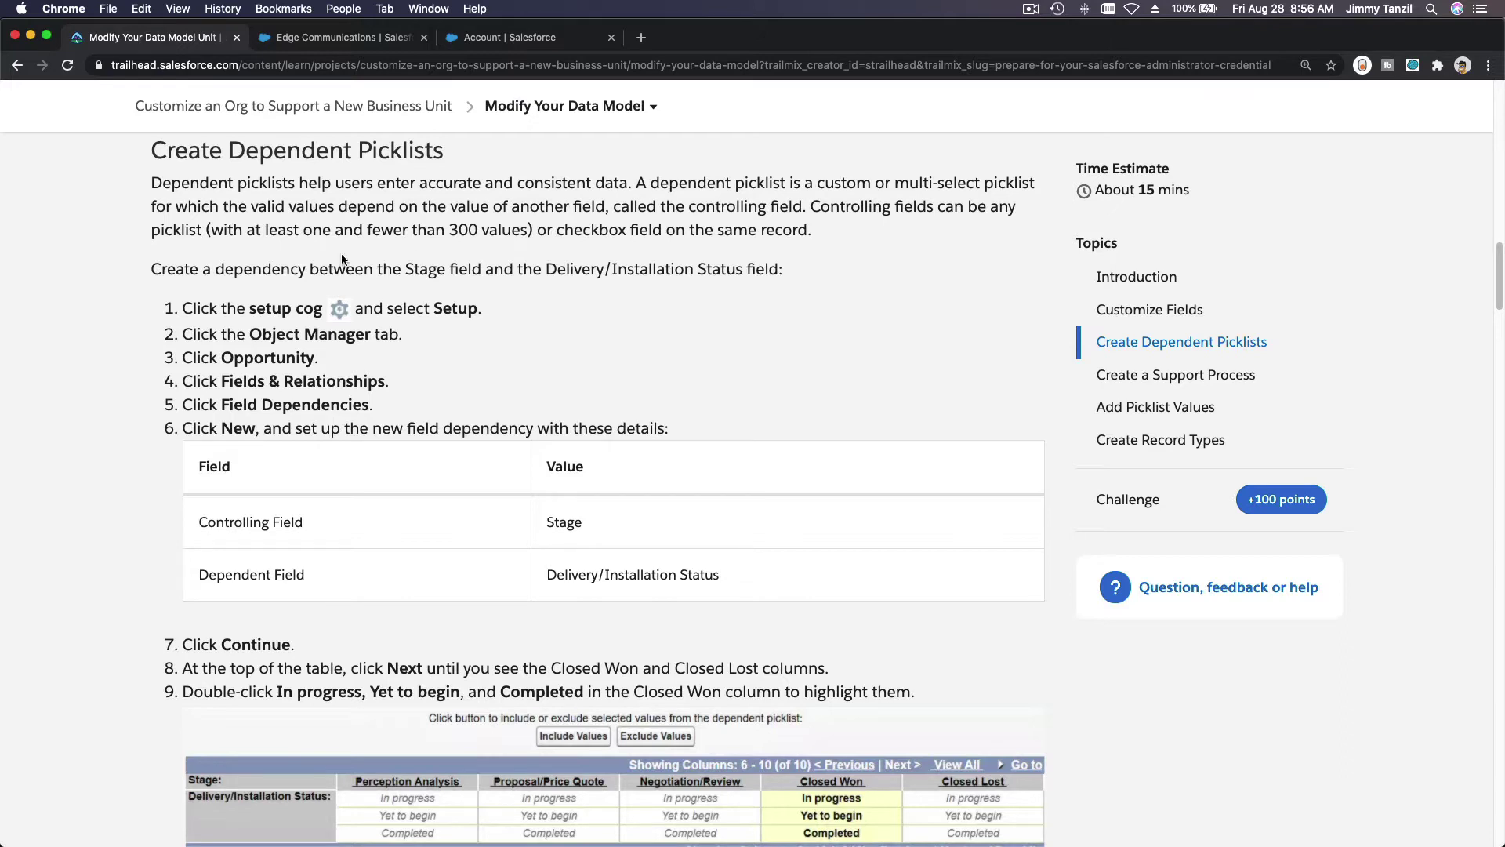
{"action": "double_click", "coordinate": [350, 208]}
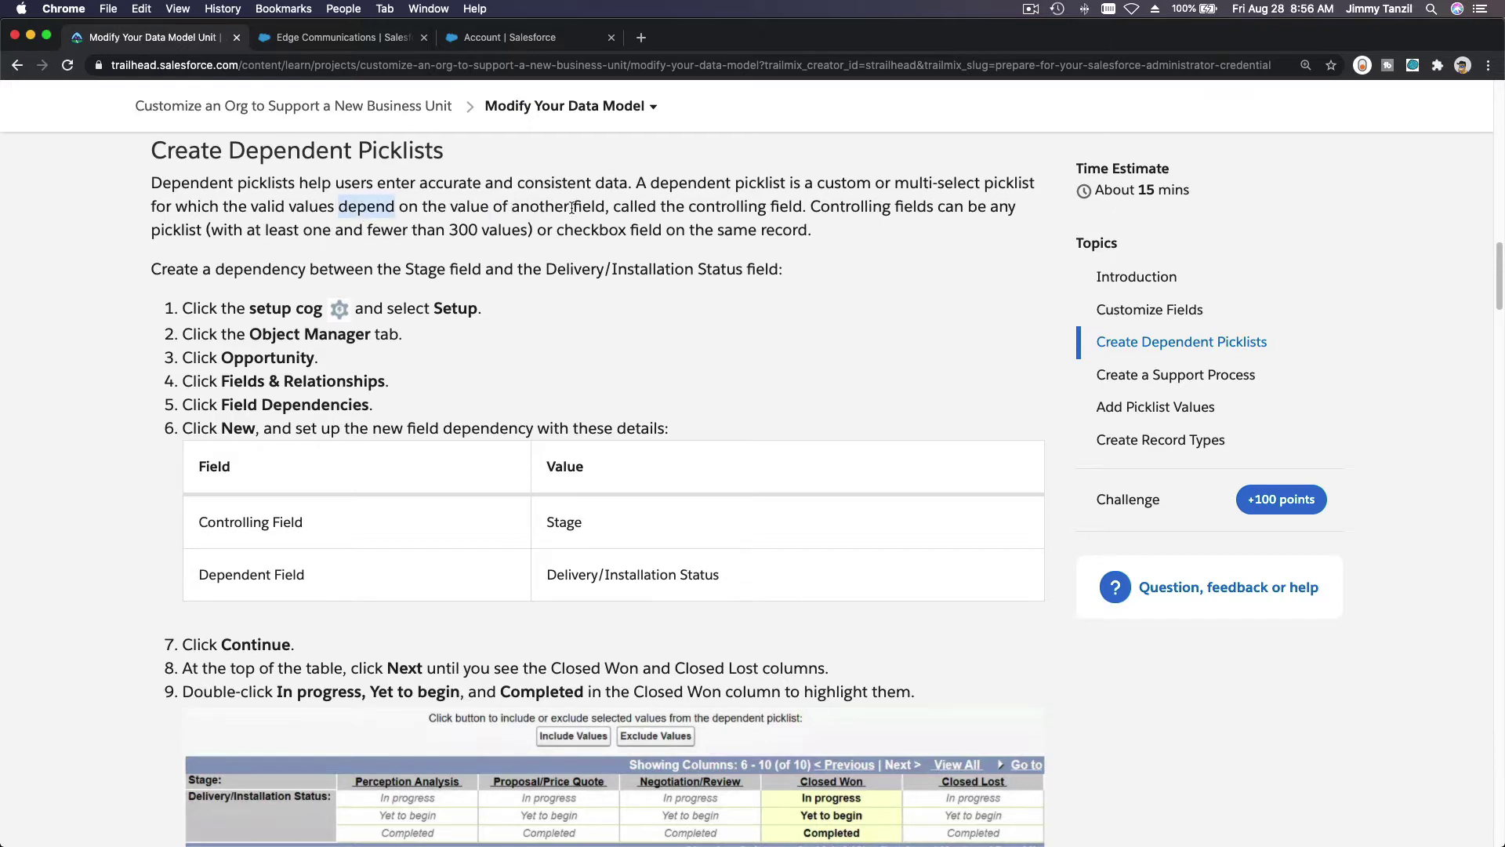
{"action": "scroll", "coordinate": [570, 297], "scroll_direction": "down", "scroll_amount": 2}
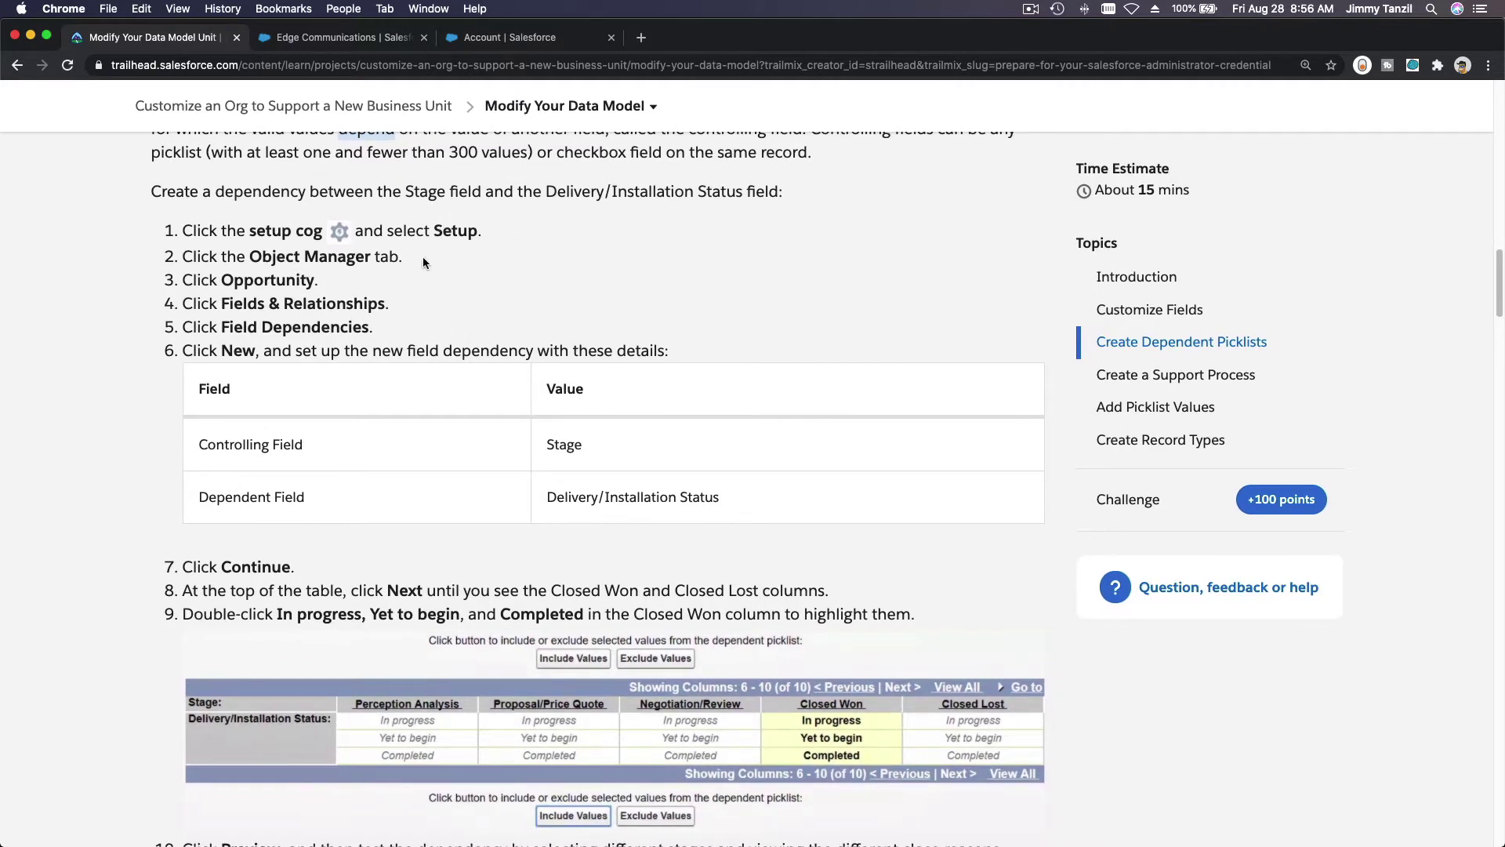
{"action": "triple_click", "coordinate": [246, 281]}
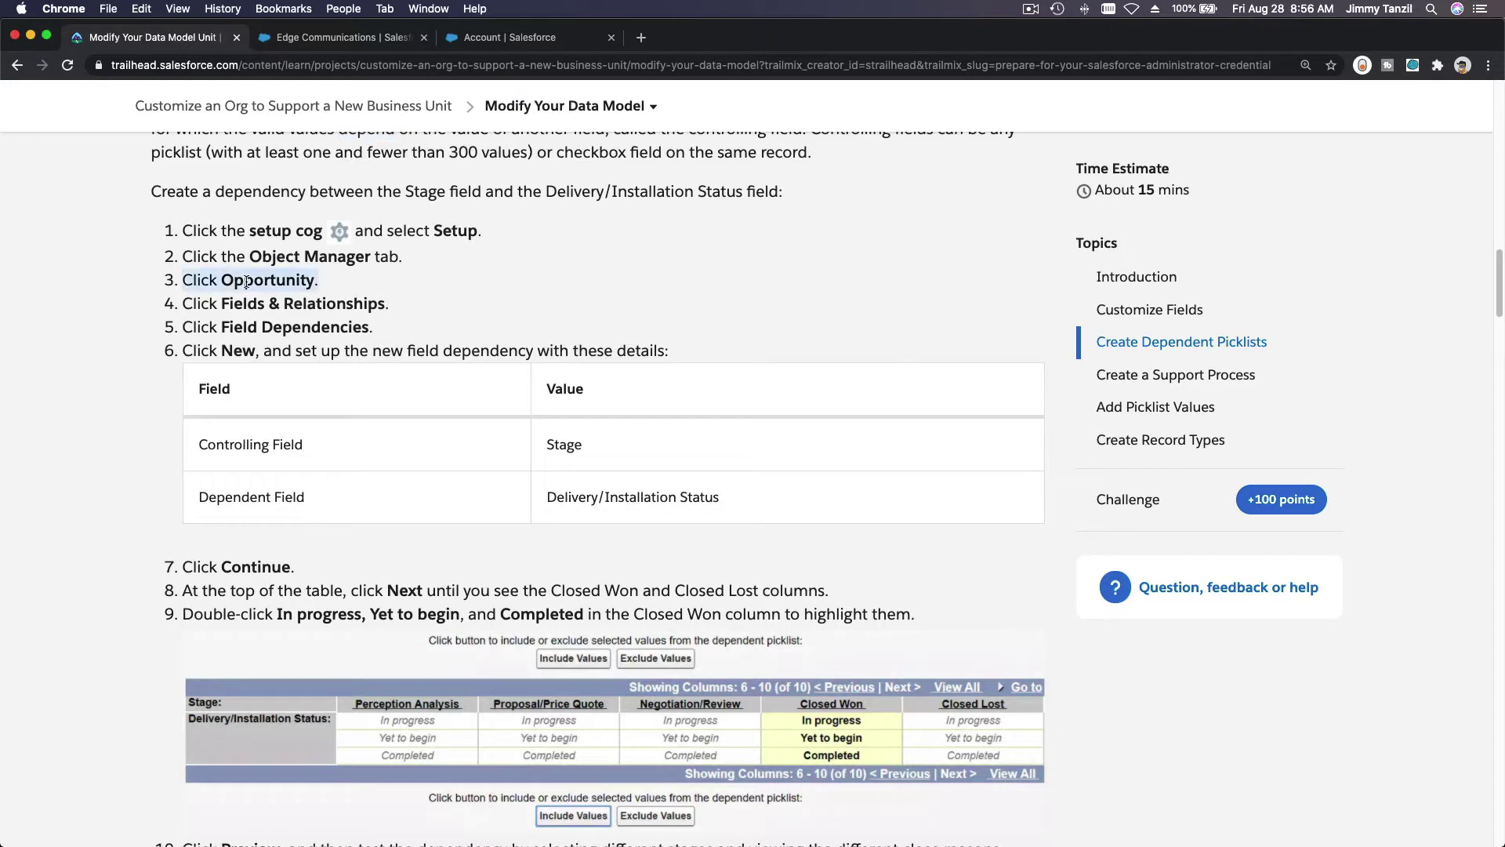
{"action": "double_click", "coordinate": [237, 352]}
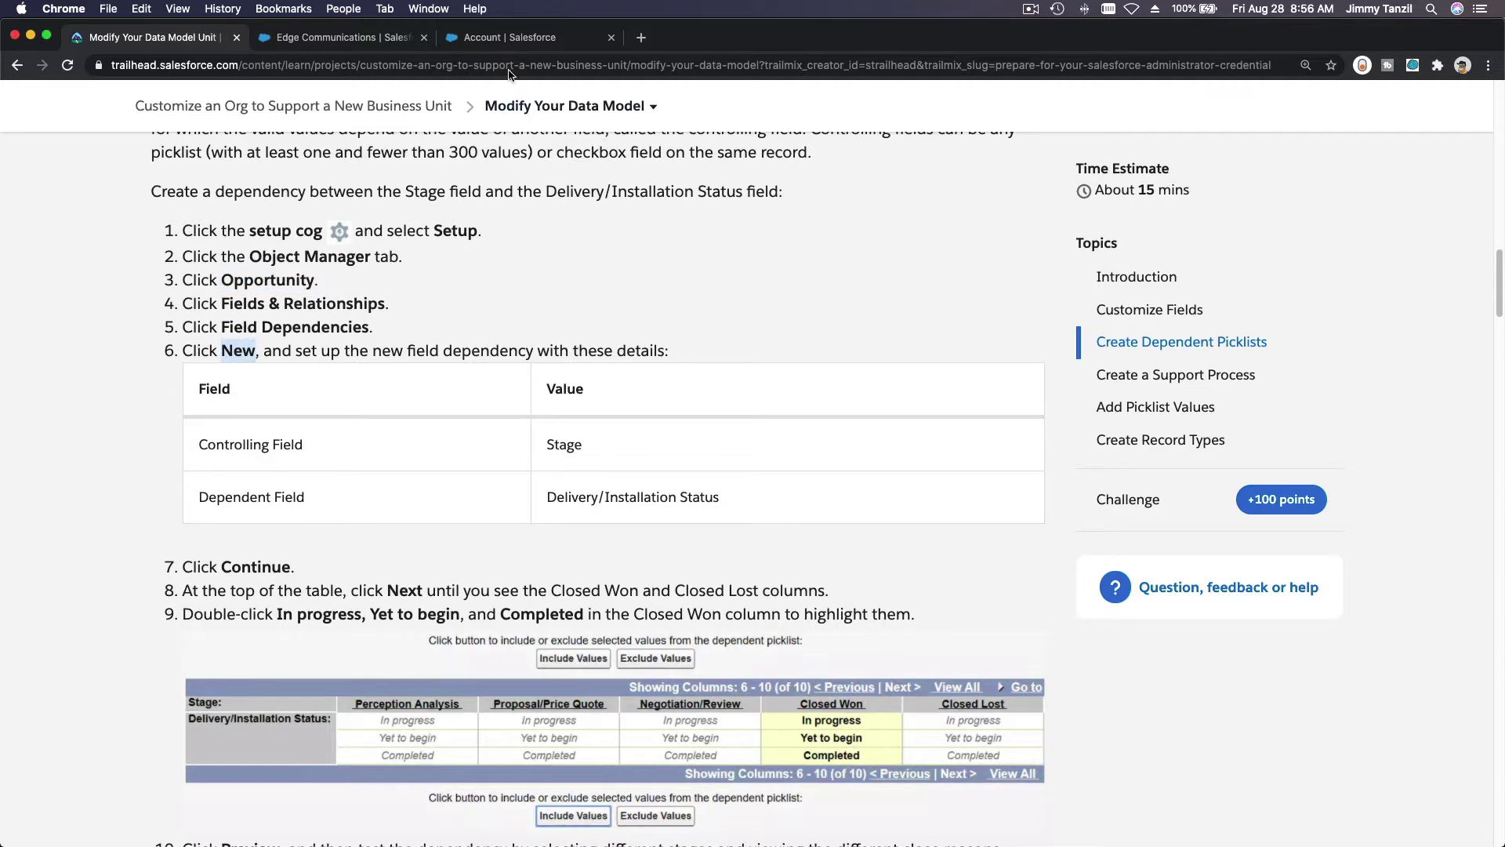
Find the Opportunity object in Object Manager by searching "Oppor" and open its field dependencies.
{"action": "left_click", "coordinate": [493, 43]}
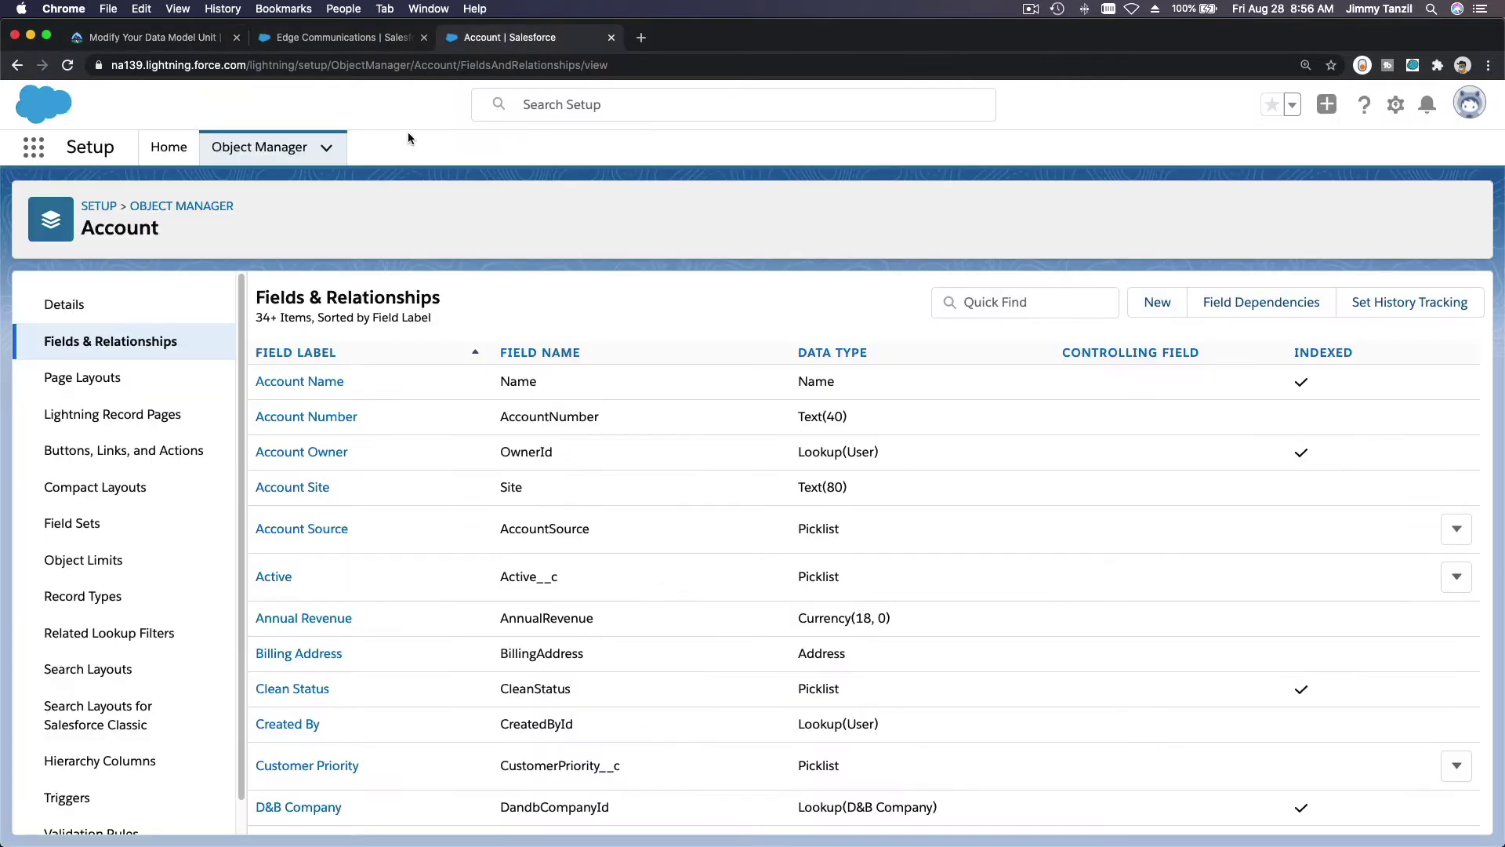
{"action": "left_click", "coordinate": [268, 153]}
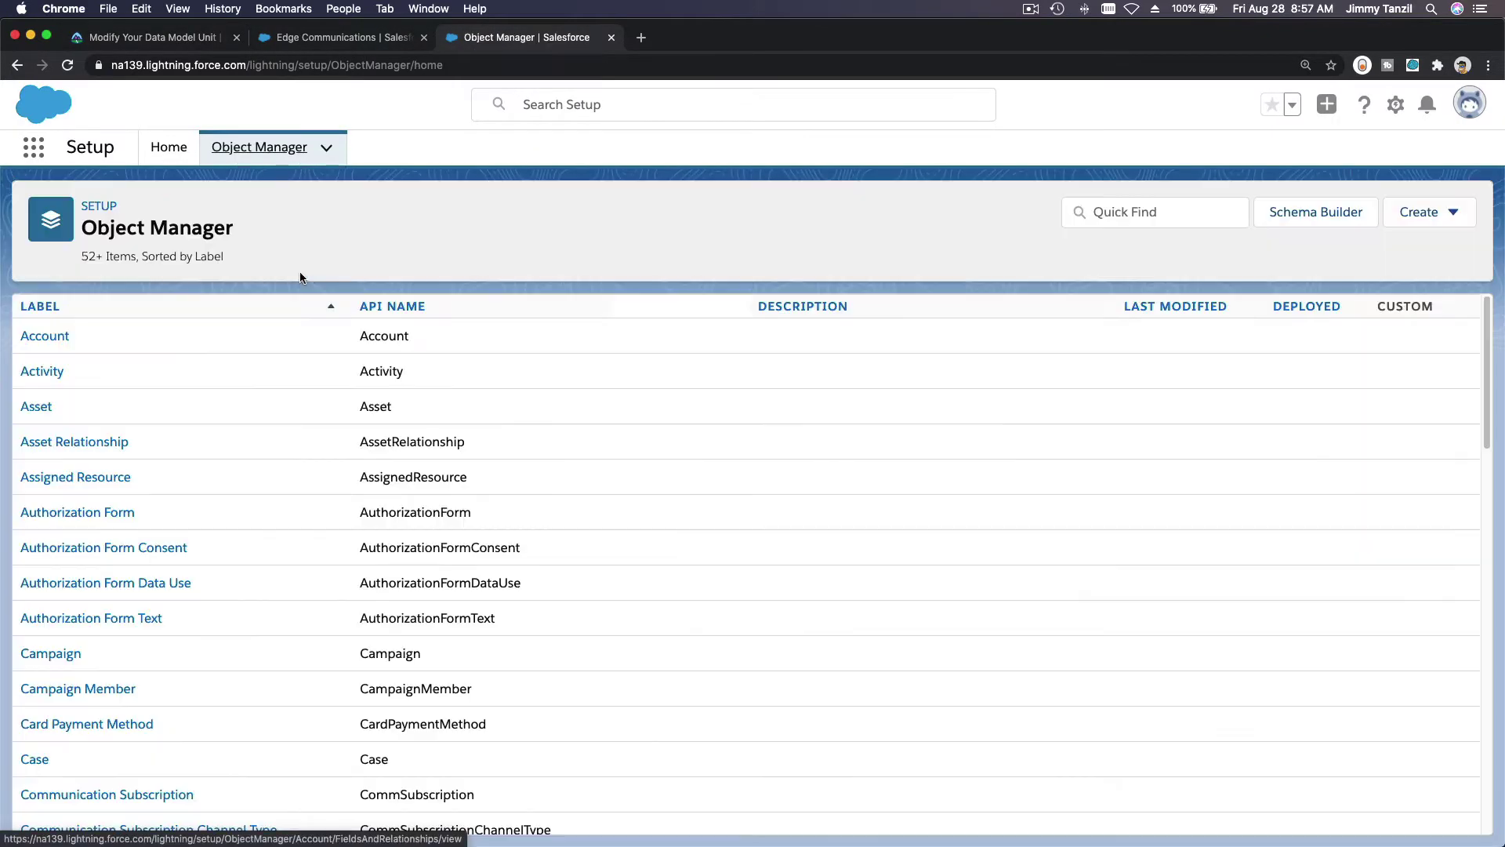
{"action": "left_click", "coordinate": [1127, 213]}
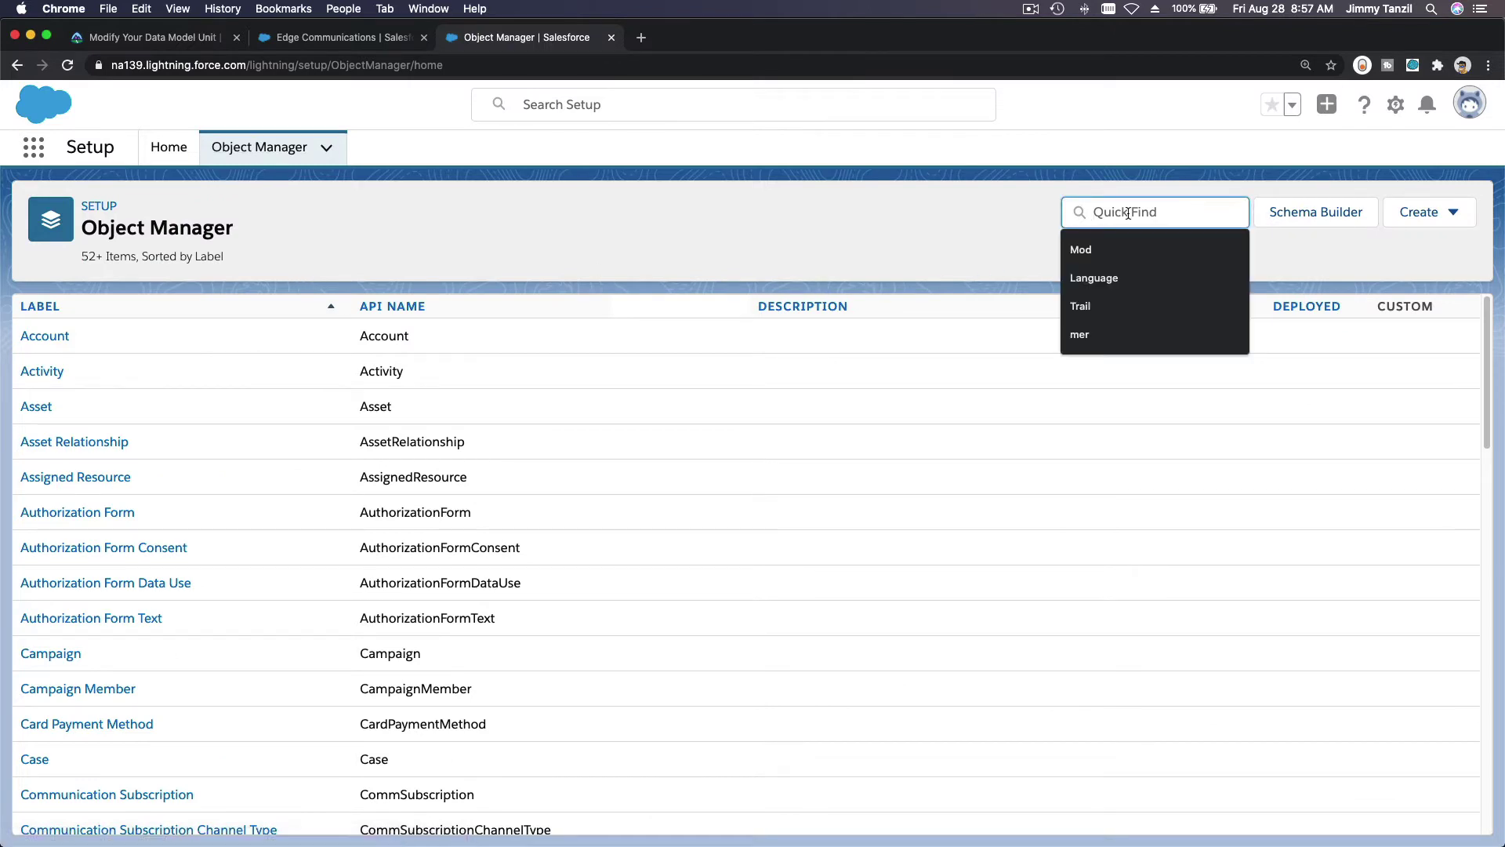
{"action": "type", "text": "Oppor"}
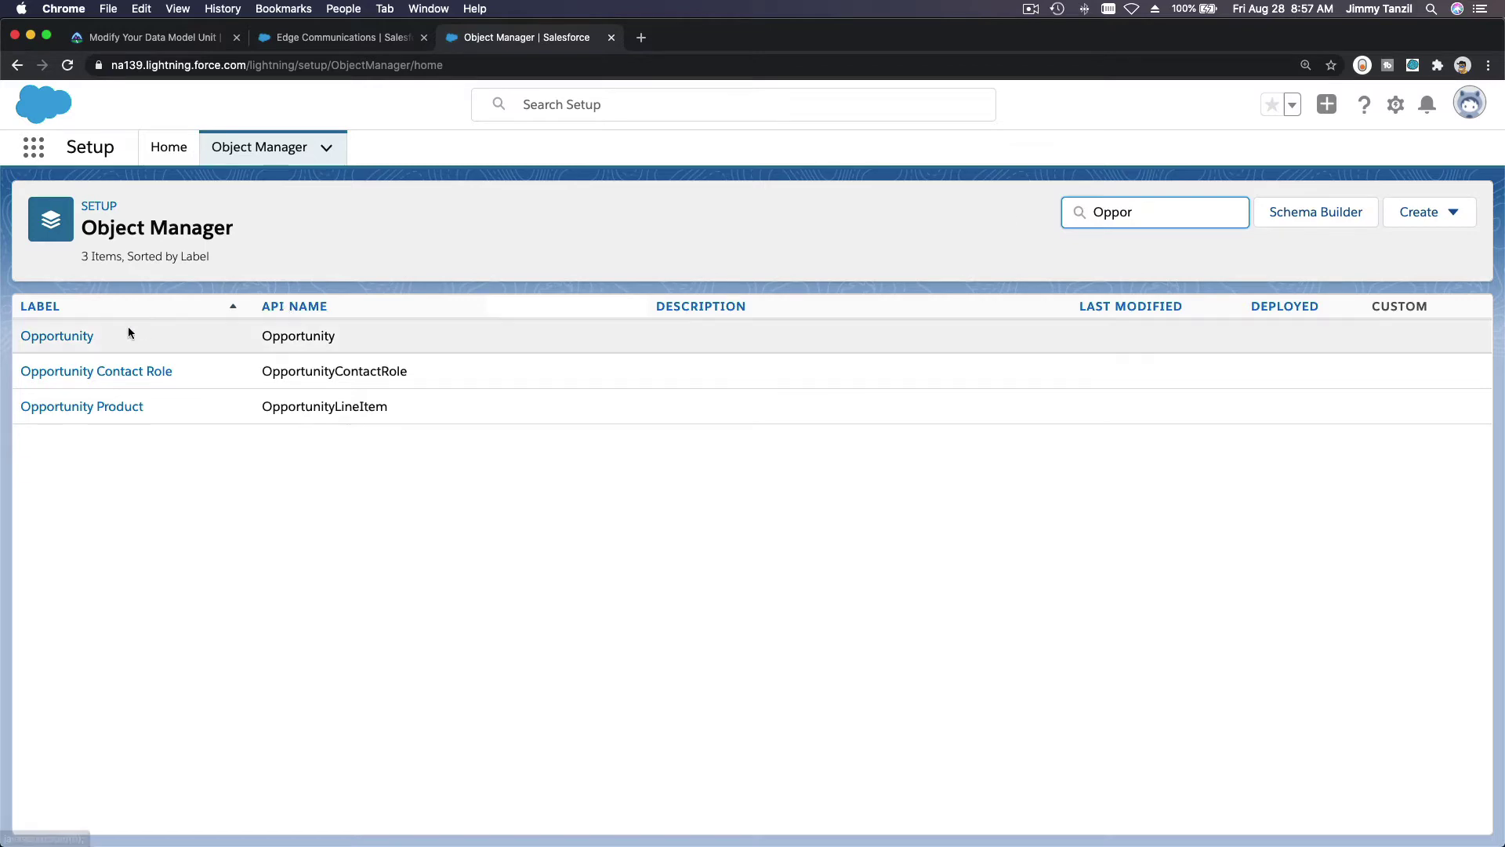
{"action": "left_click", "coordinate": [79, 337]}
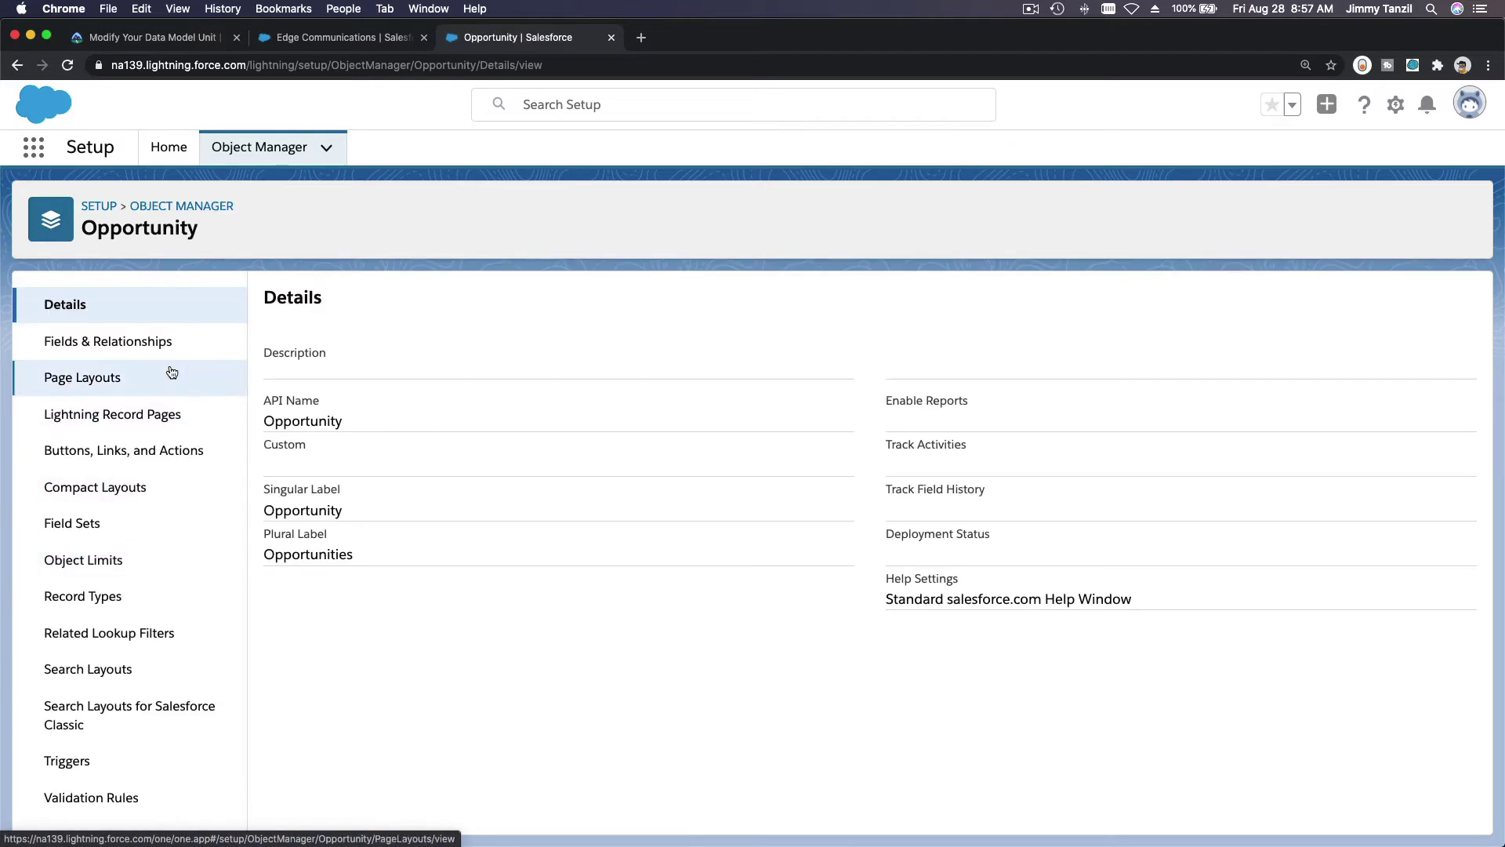
{"action": "left_click", "coordinate": [166, 352]}
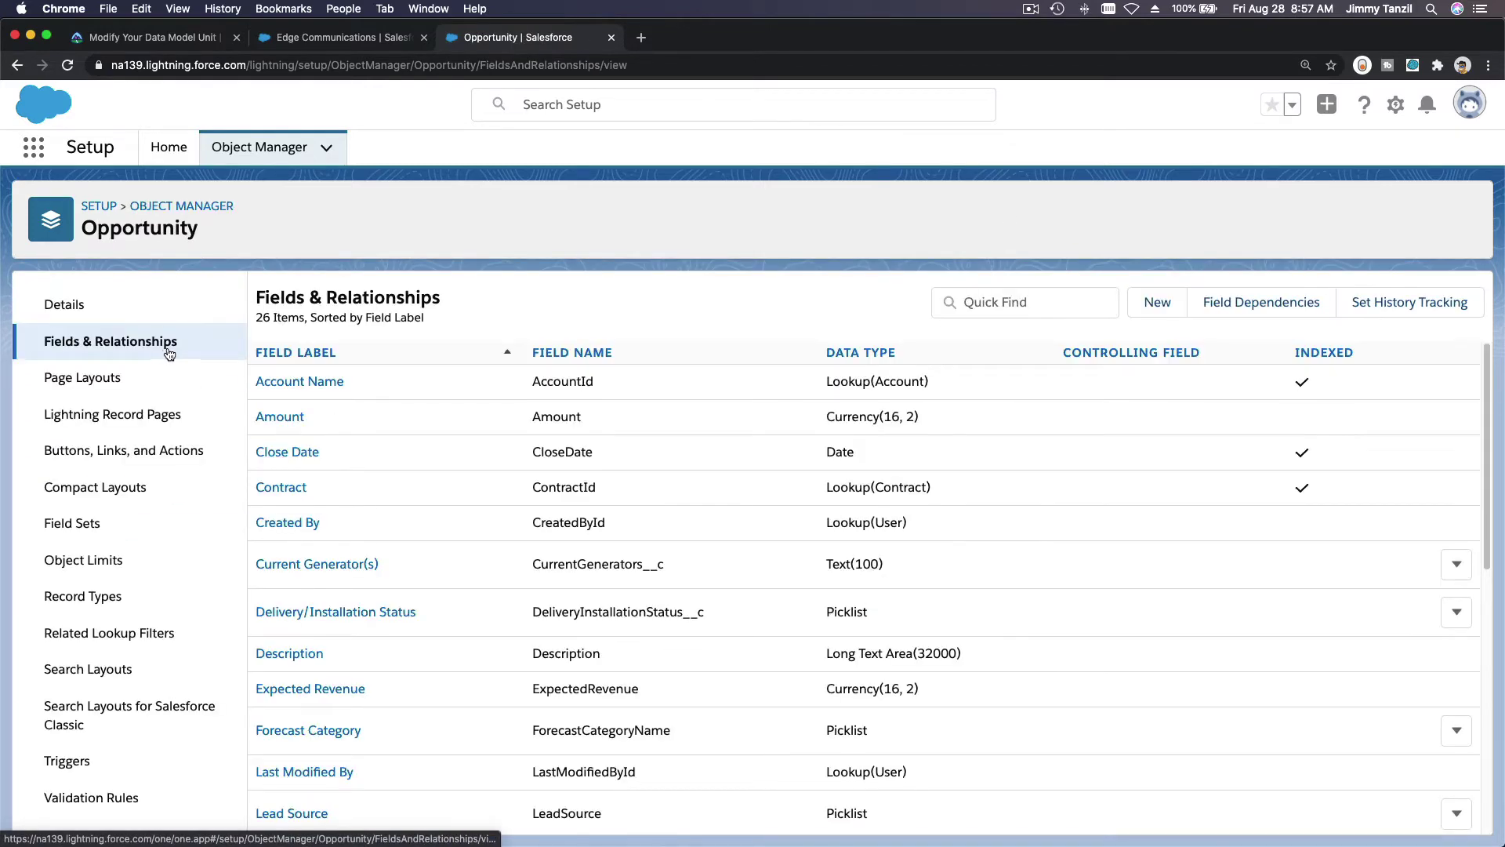
{"action": "left_click", "coordinate": [1258, 315]}
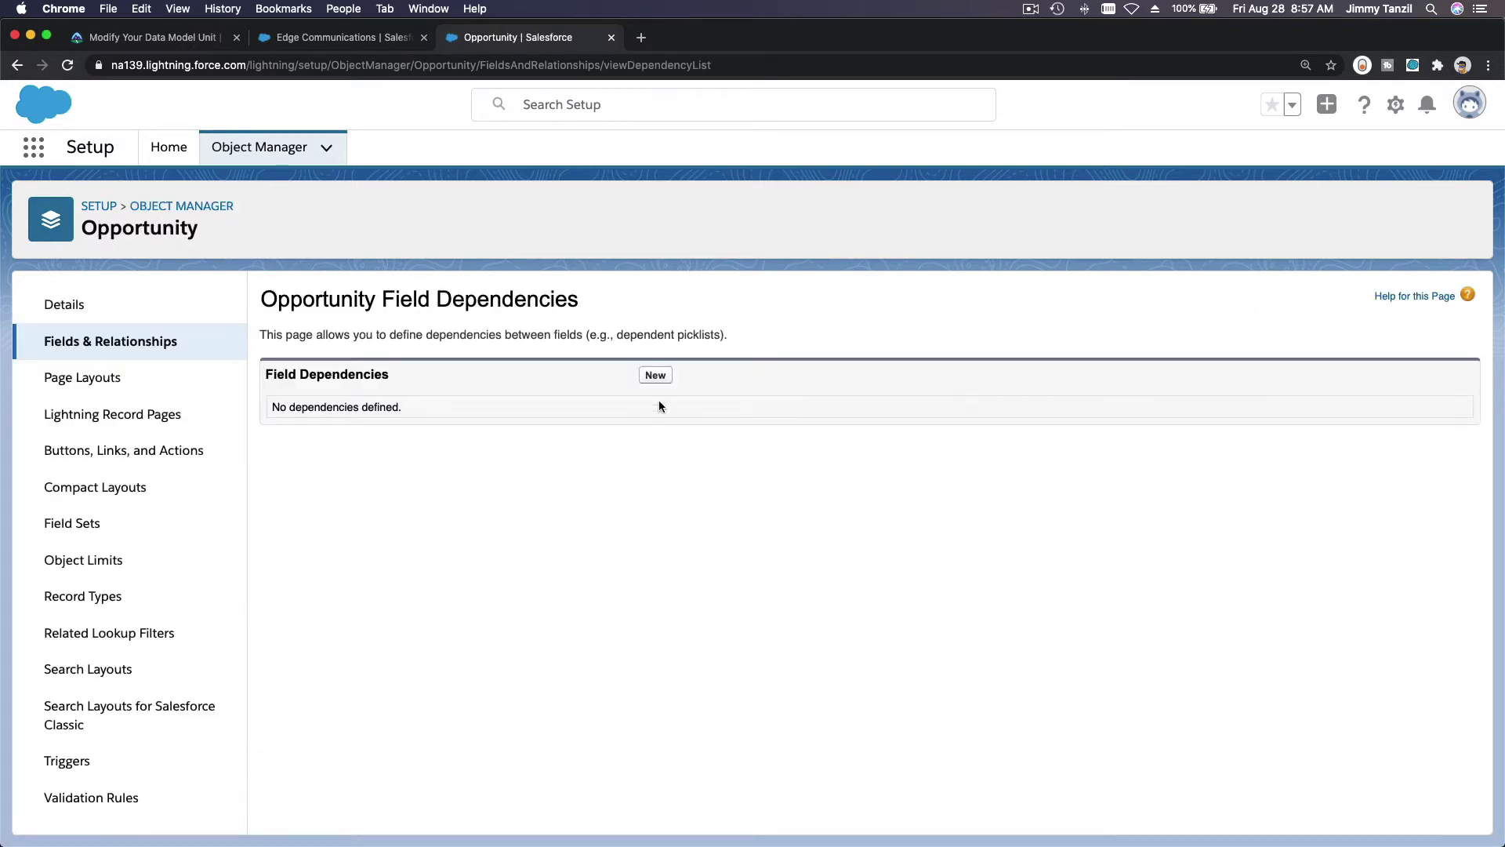
Create a field dependency with Stage as controlling field and Delivery/Installation Status as dependent field, checking Trailhead for the details, and continue to its value table.
{"action": "left_click", "coordinate": [654, 376]}
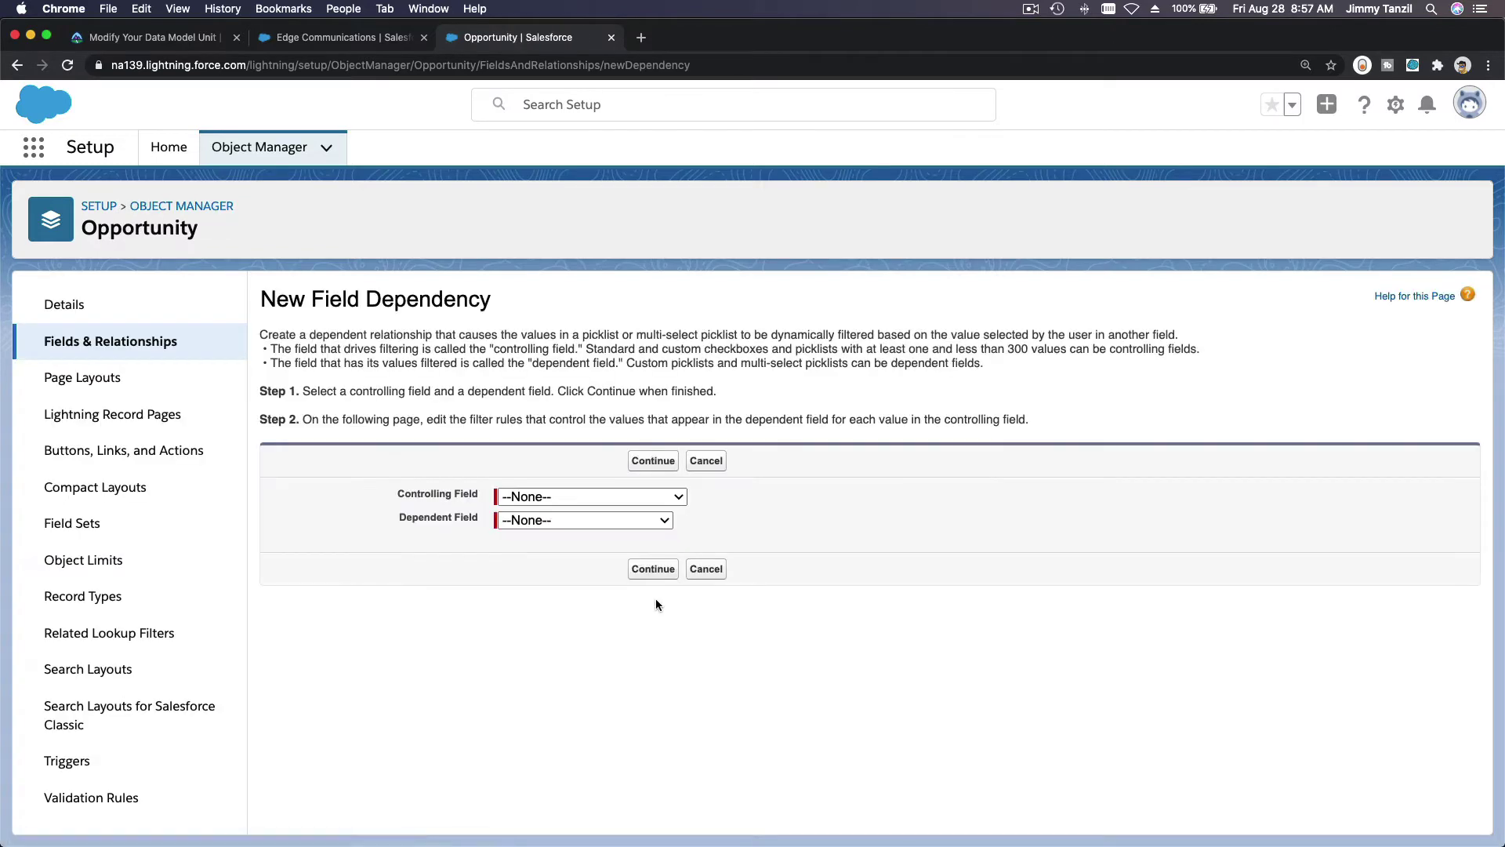
{"action": "left_click", "coordinate": [107, 46]}
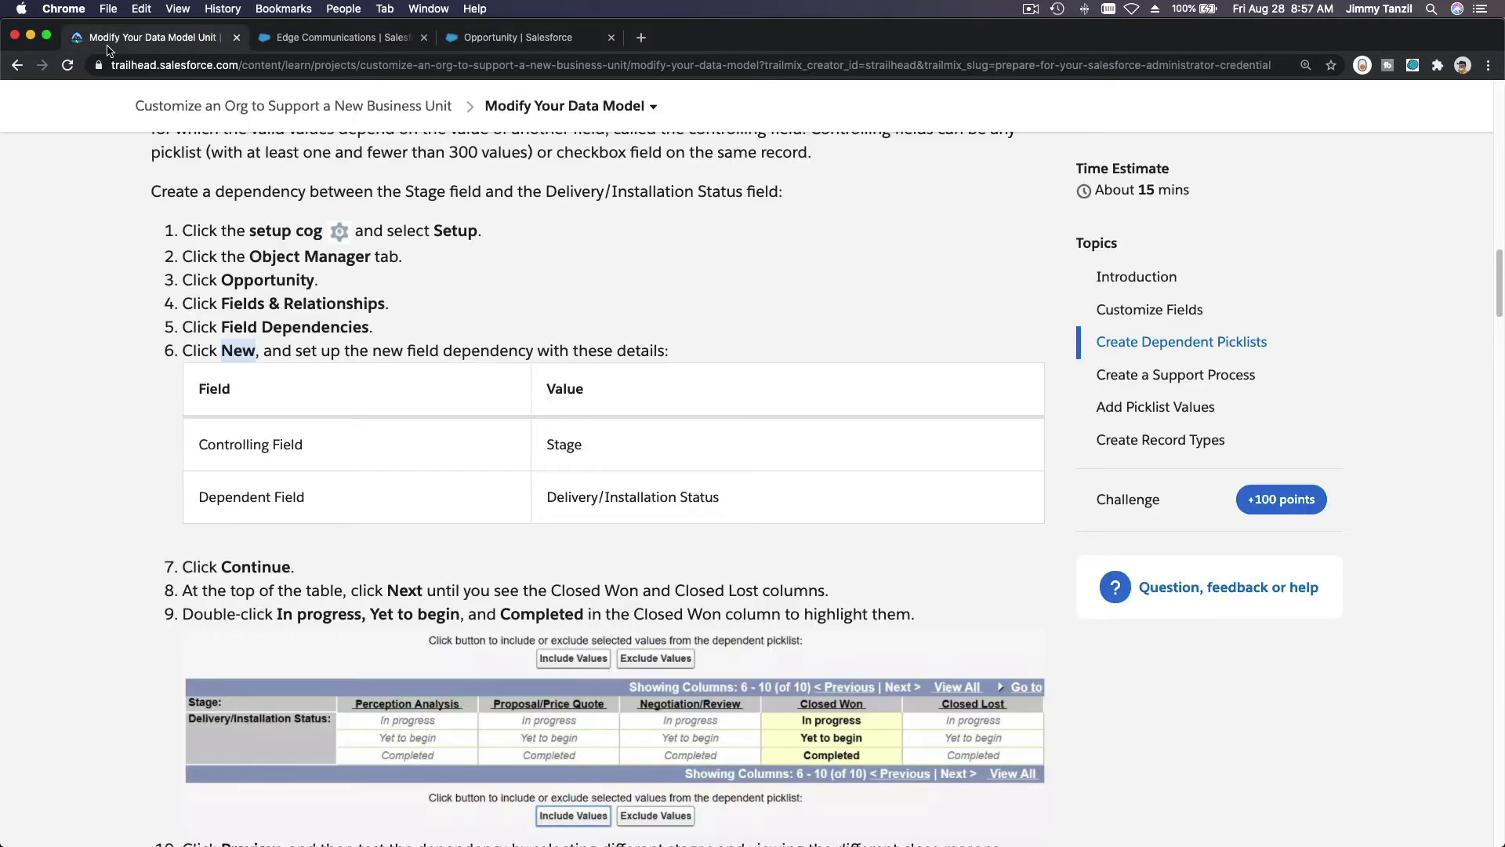
{"action": "left_click", "coordinate": [567, 459]}
{"action": "triple_click", "coordinate": [580, 494]}
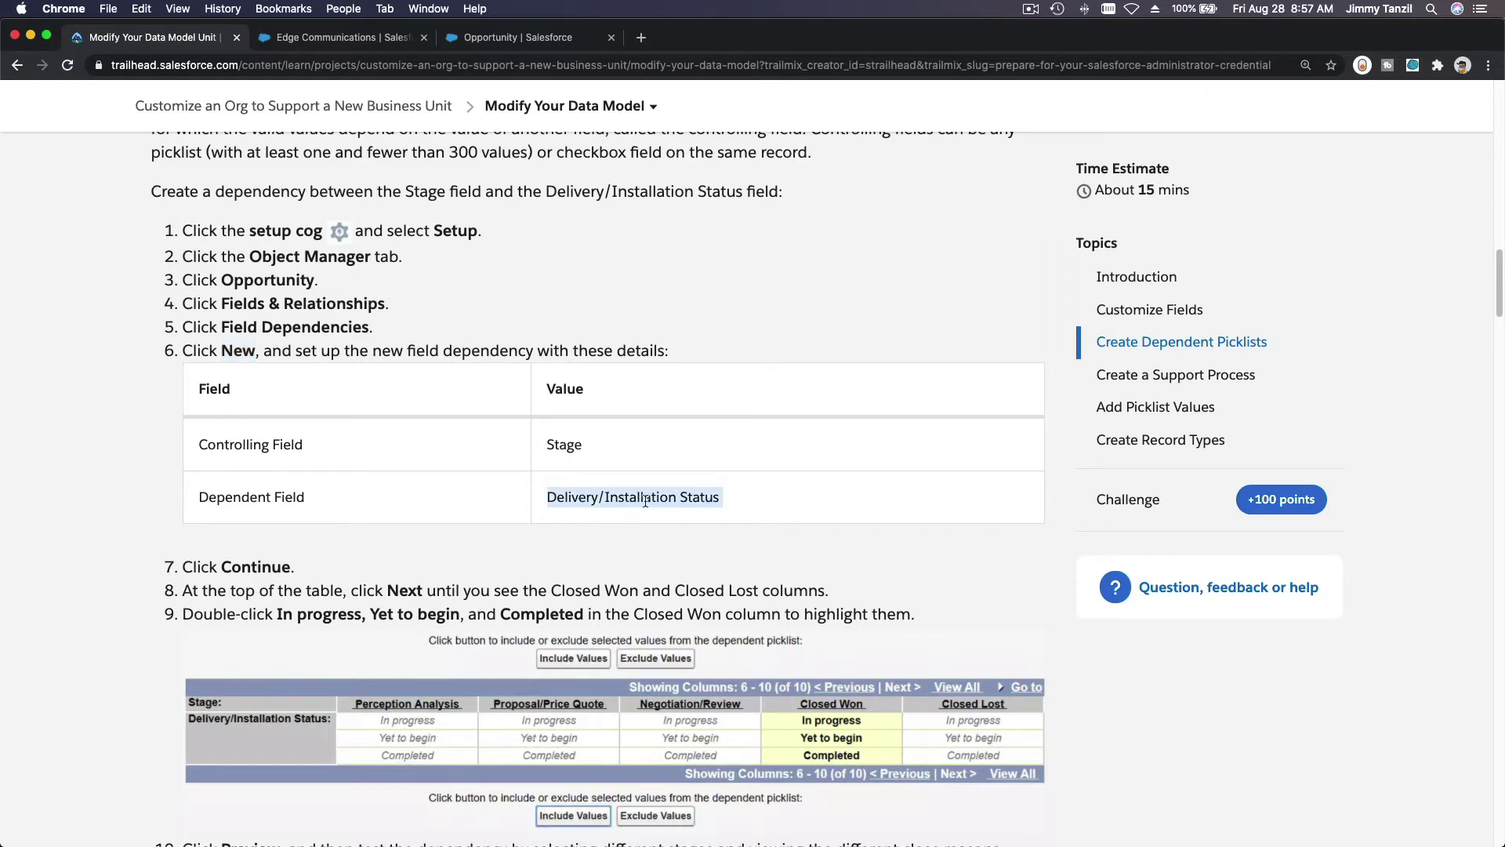
{"action": "left_click", "coordinate": [516, 39]}
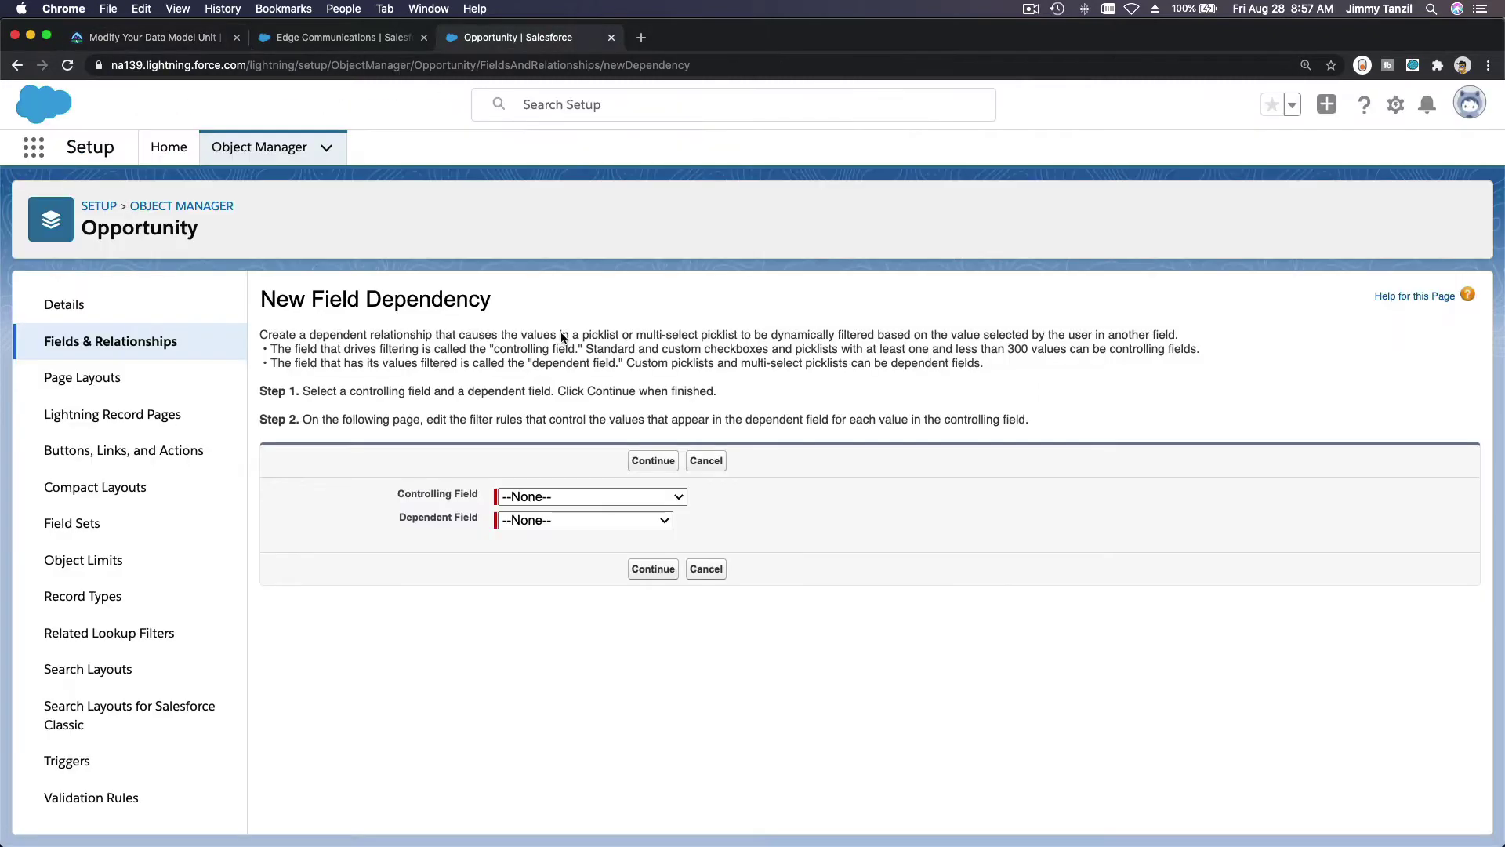
{"action": "left_click", "coordinate": [554, 495]}
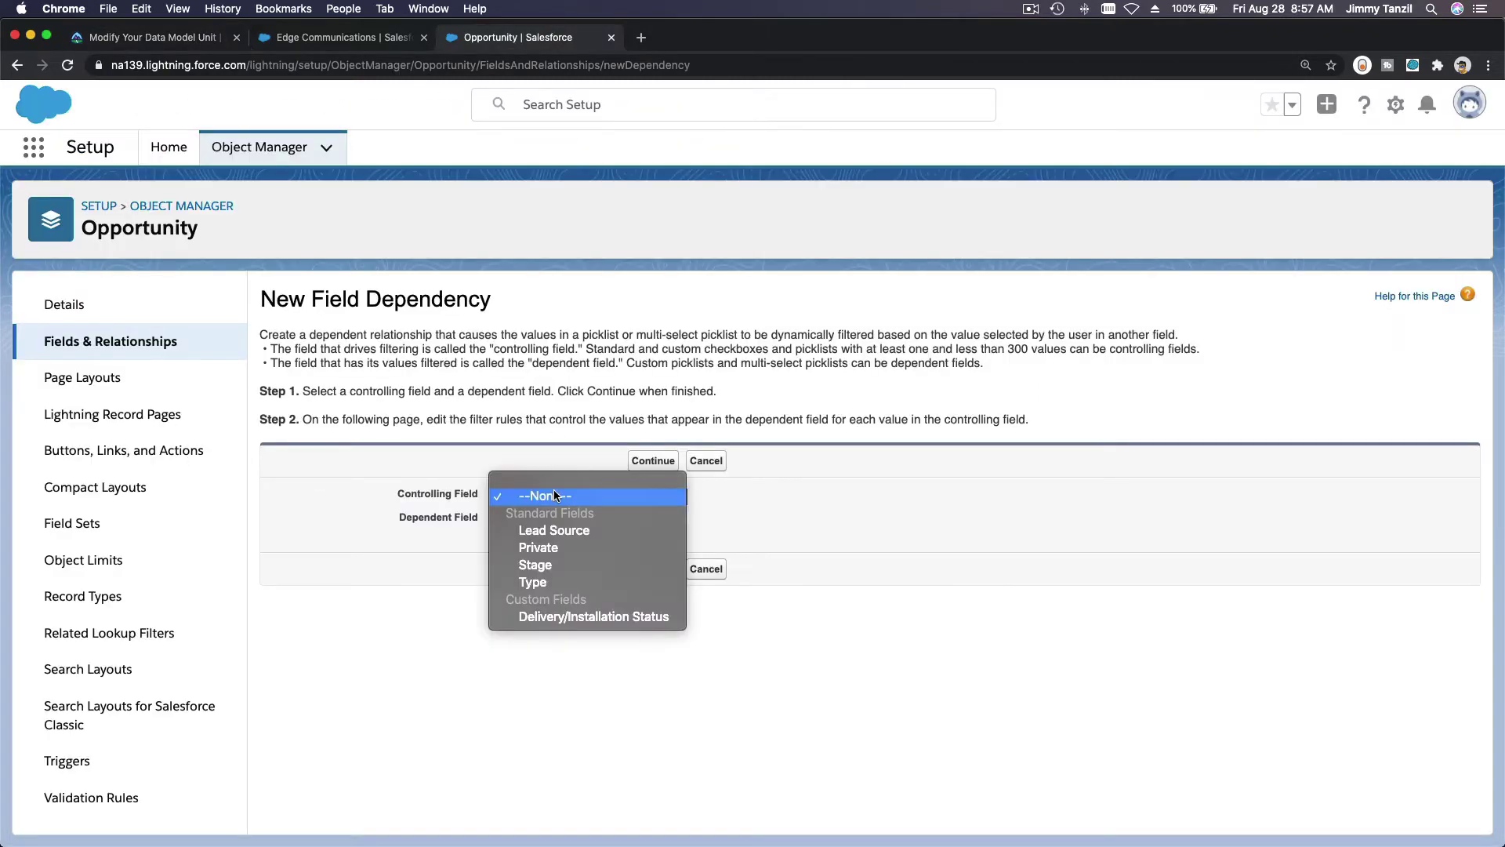
{"action": "left_click", "coordinate": [558, 564]}
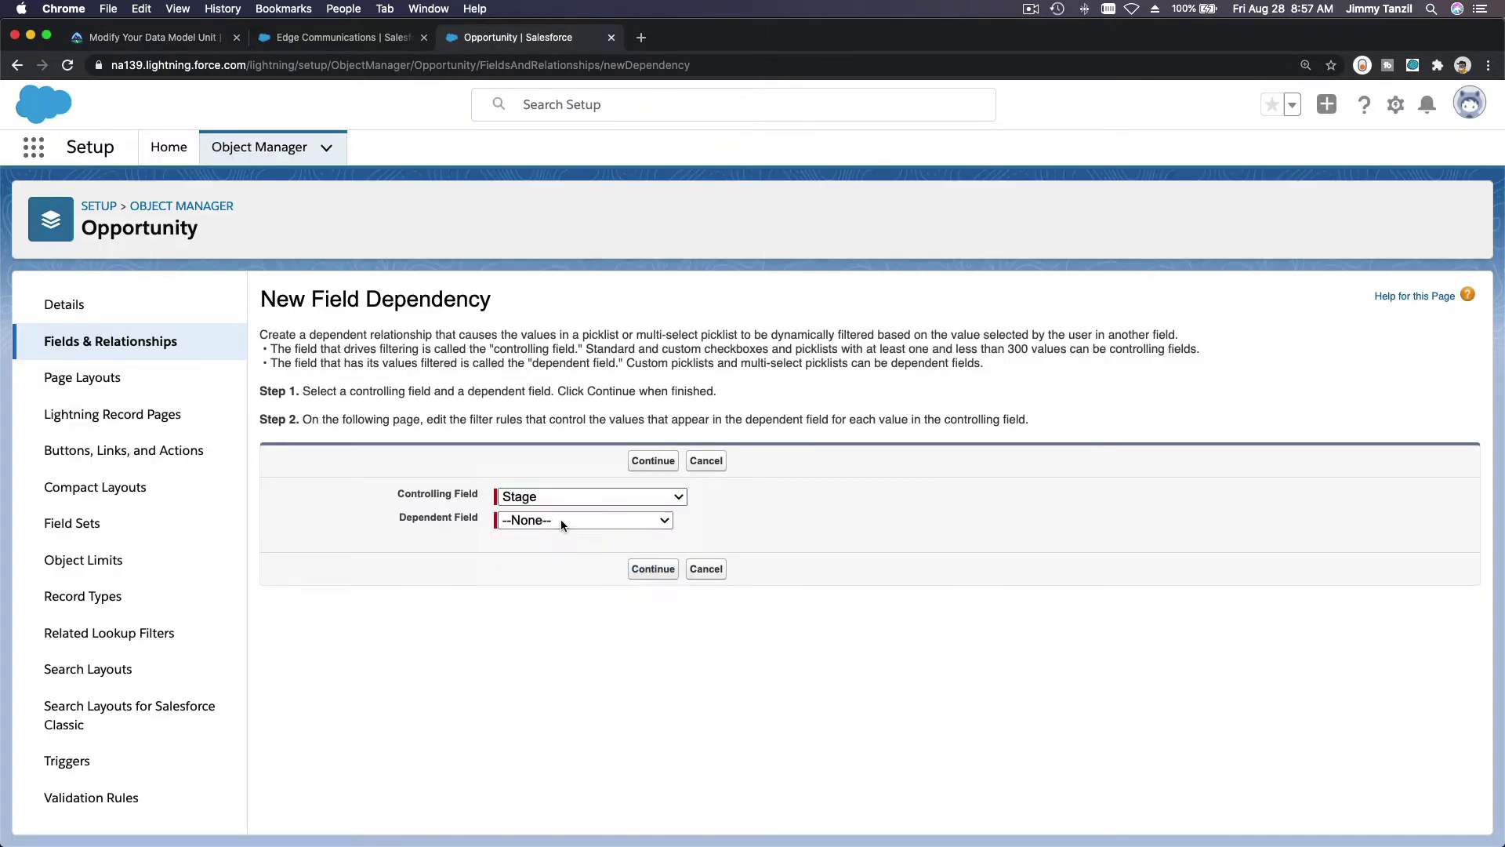
{"action": "left_click", "coordinate": [561, 521]}
{"action": "left_click", "coordinate": [570, 539]}
{"action": "left_click", "coordinate": [653, 460]}
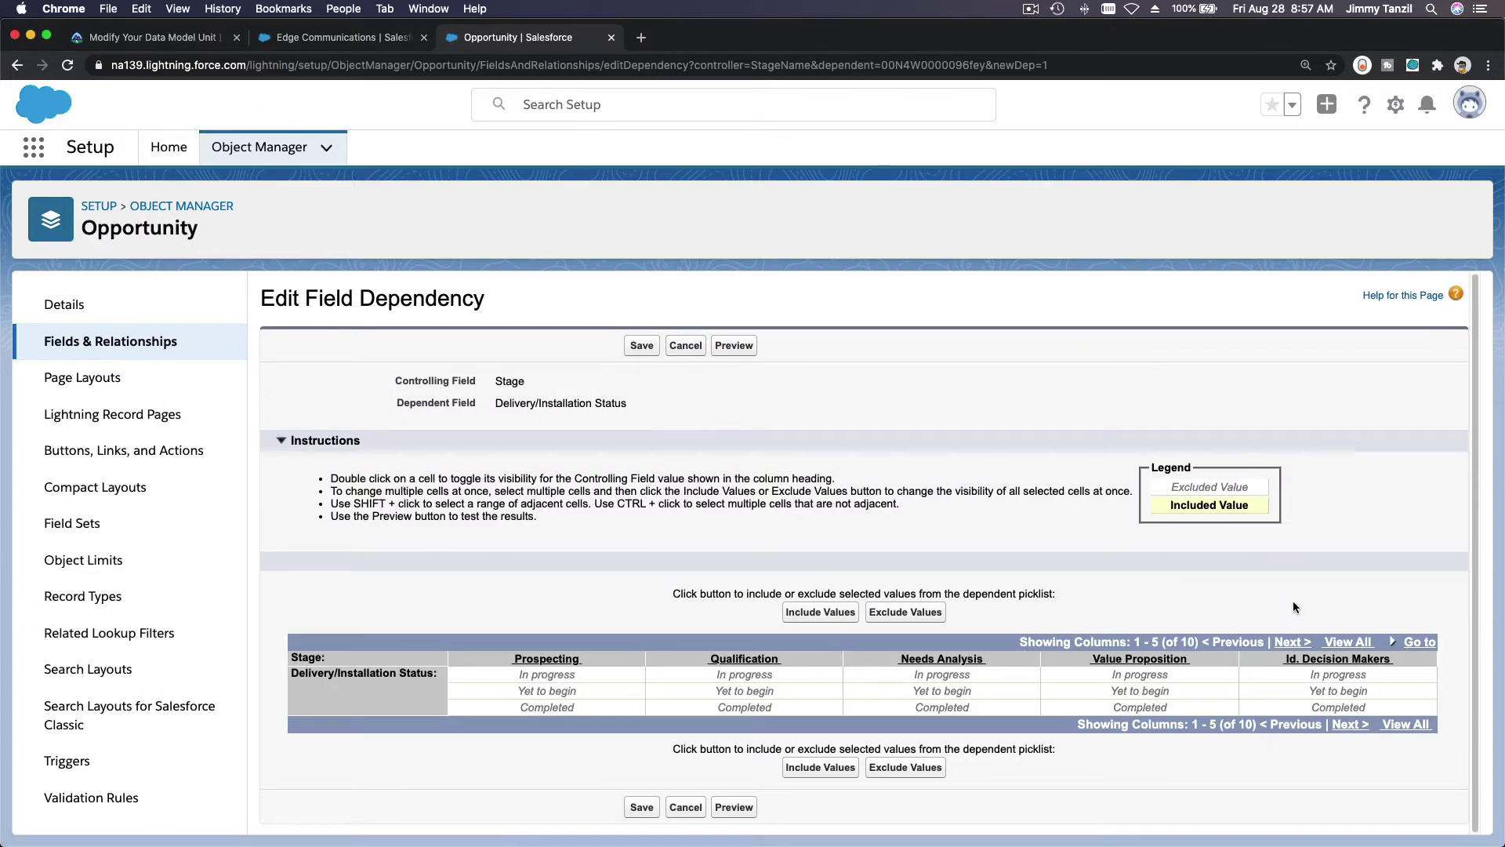
Include In progress, Yet to begin and Completed for the Closed Won stage in the dependency table.
{"action": "left_click", "coordinate": [1294, 643]}
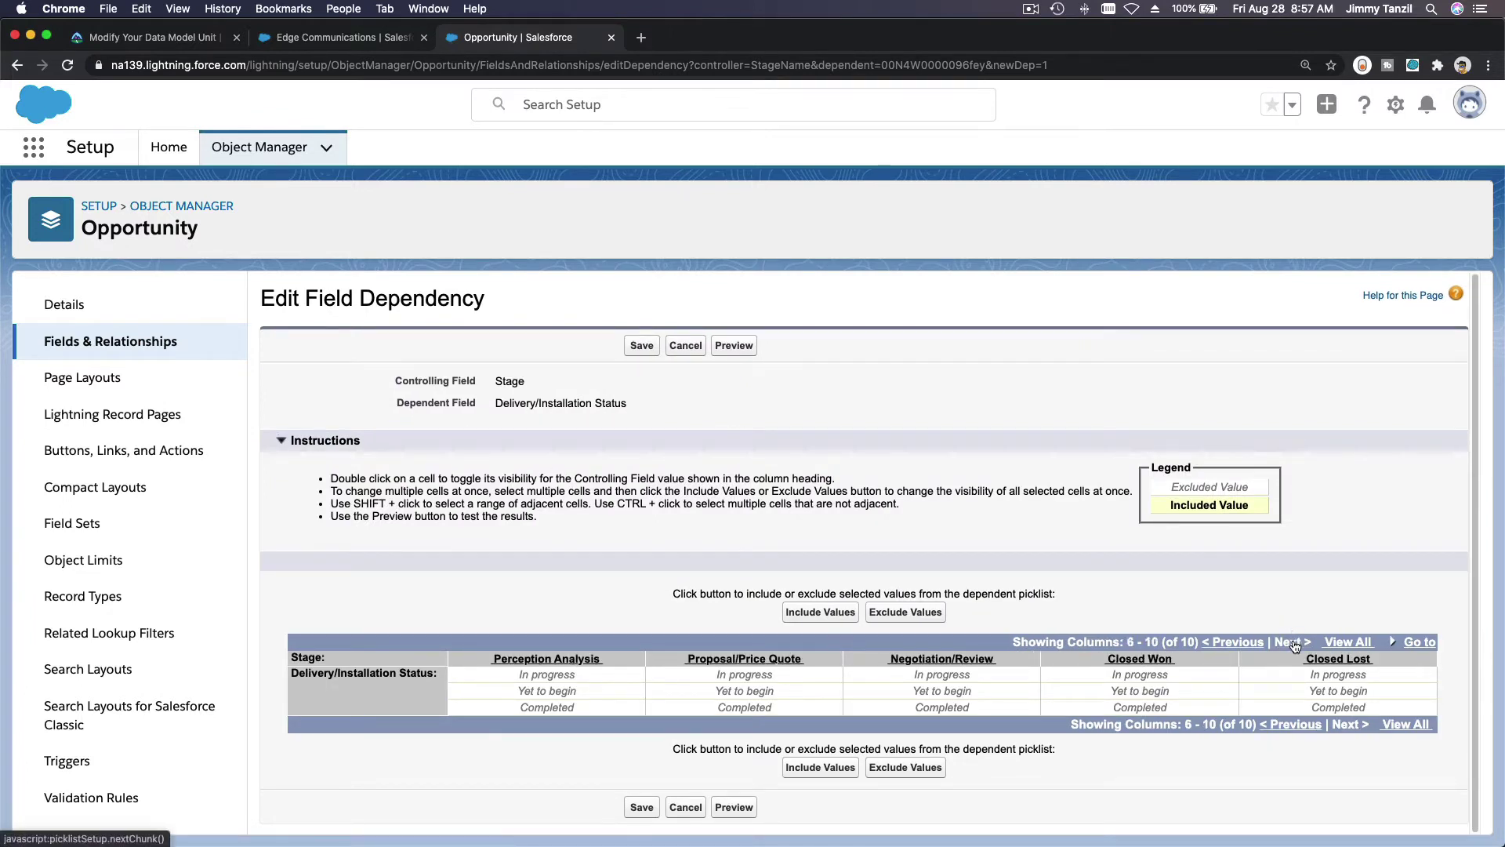
{"action": "left_click", "coordinate": [1154, 677]}
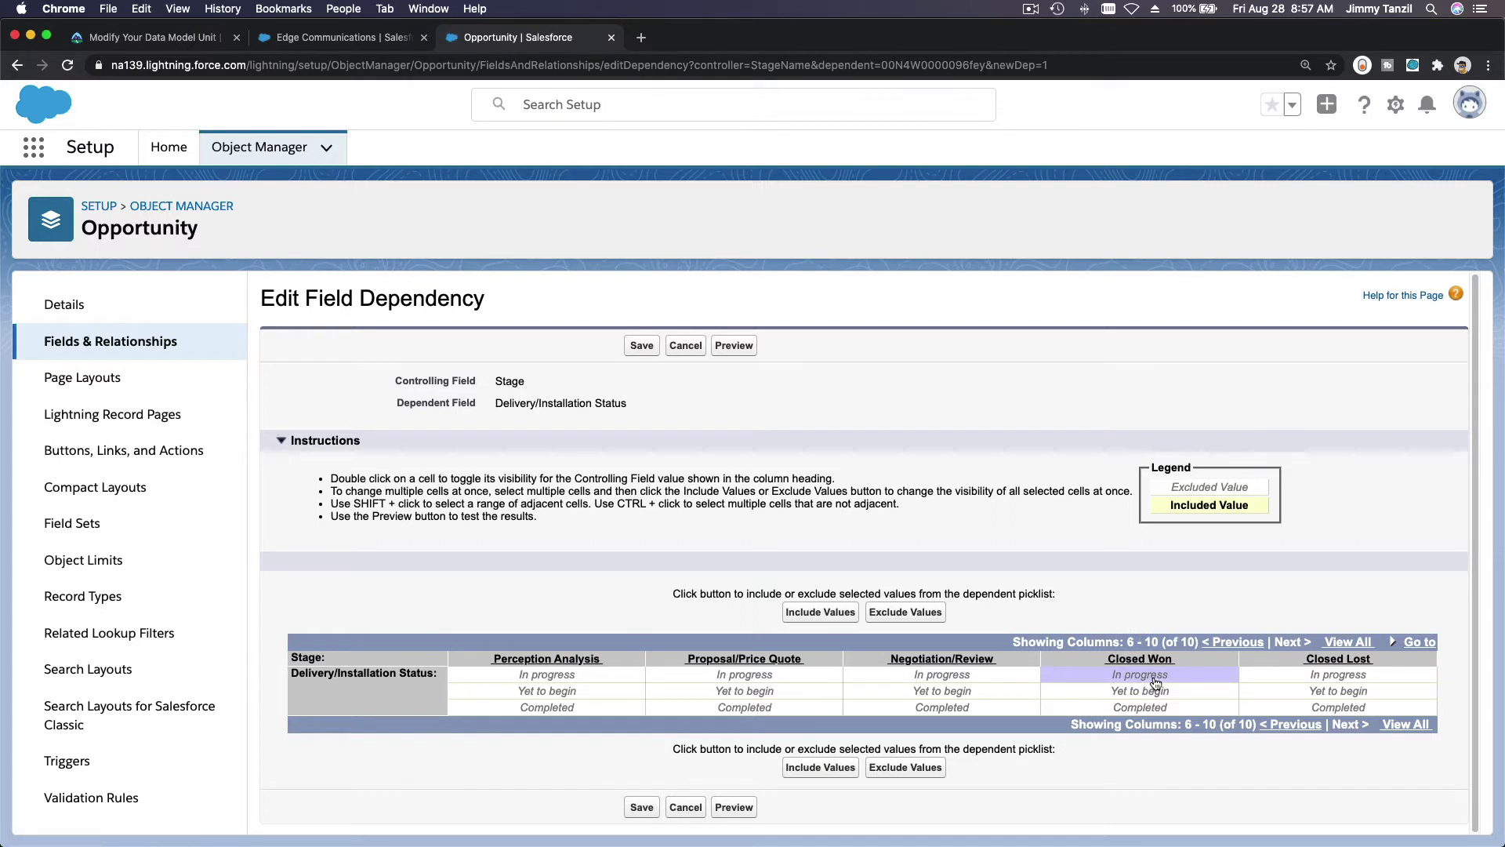
{"action": "double_click", "coordinate": [1155, 679]}
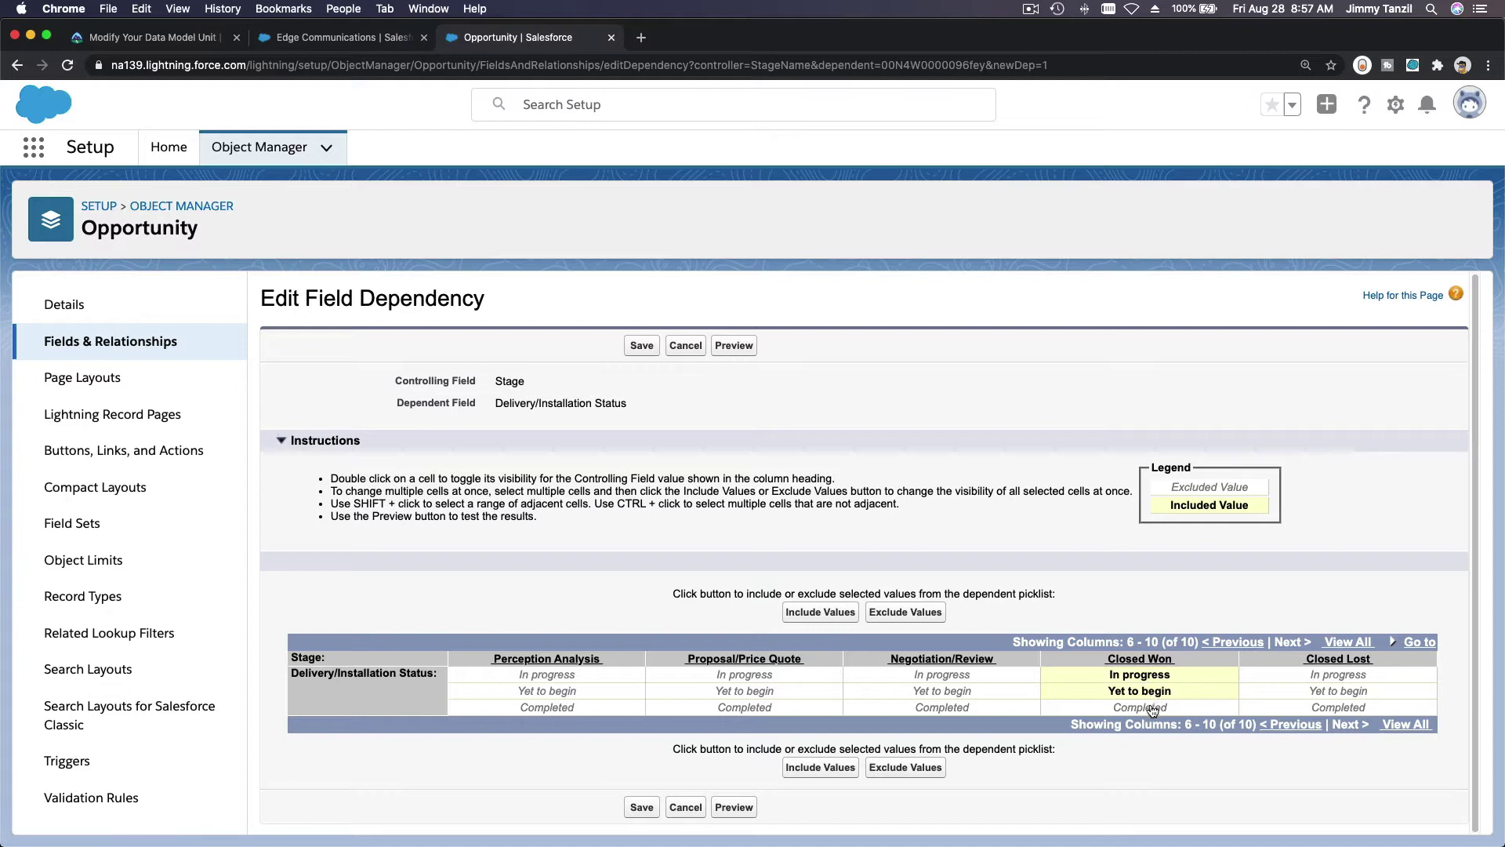
{"action": "double_click", "coordinate": [1151, 709]}
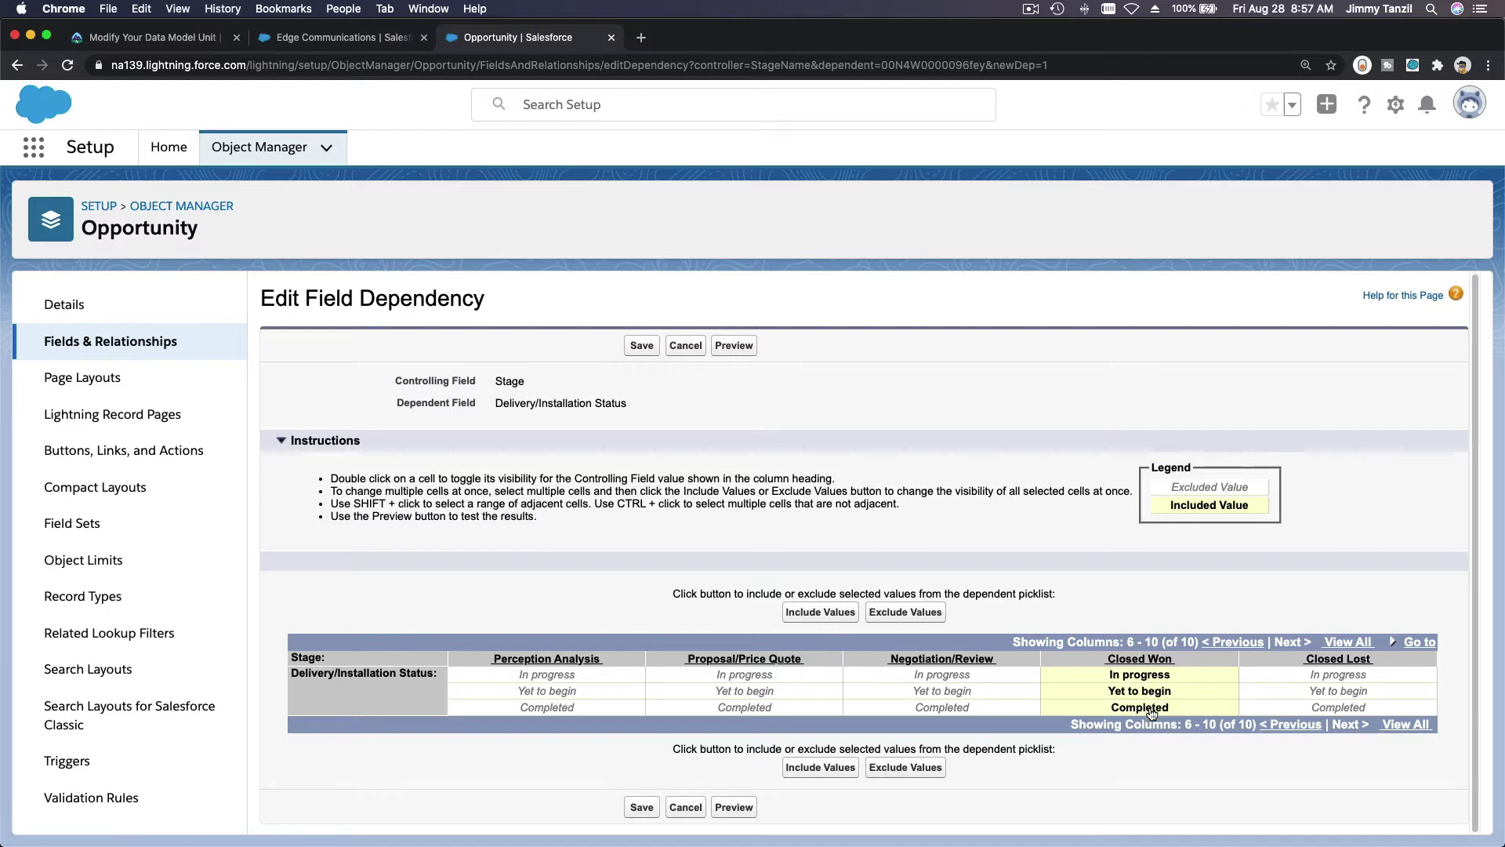
Preview the dependent picklist and test it with Stage set to Prospecting and Qualification.
{"action": "left_click", "coordinate": [734, 809]}
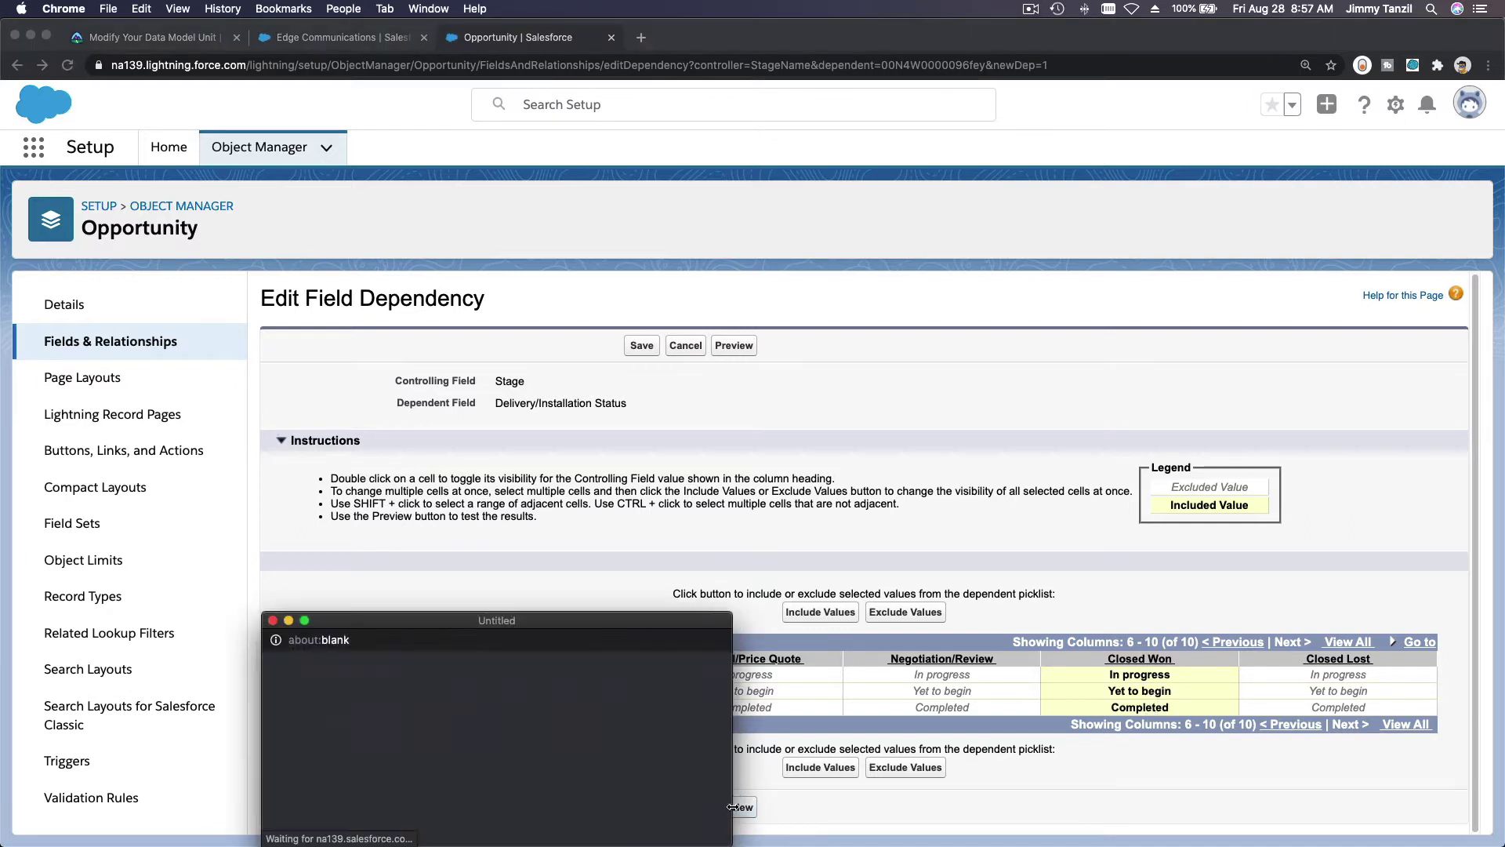
{"action": "left_click_drag", "start_coordinate": [612, 623], "coordinate": [797, 370]}
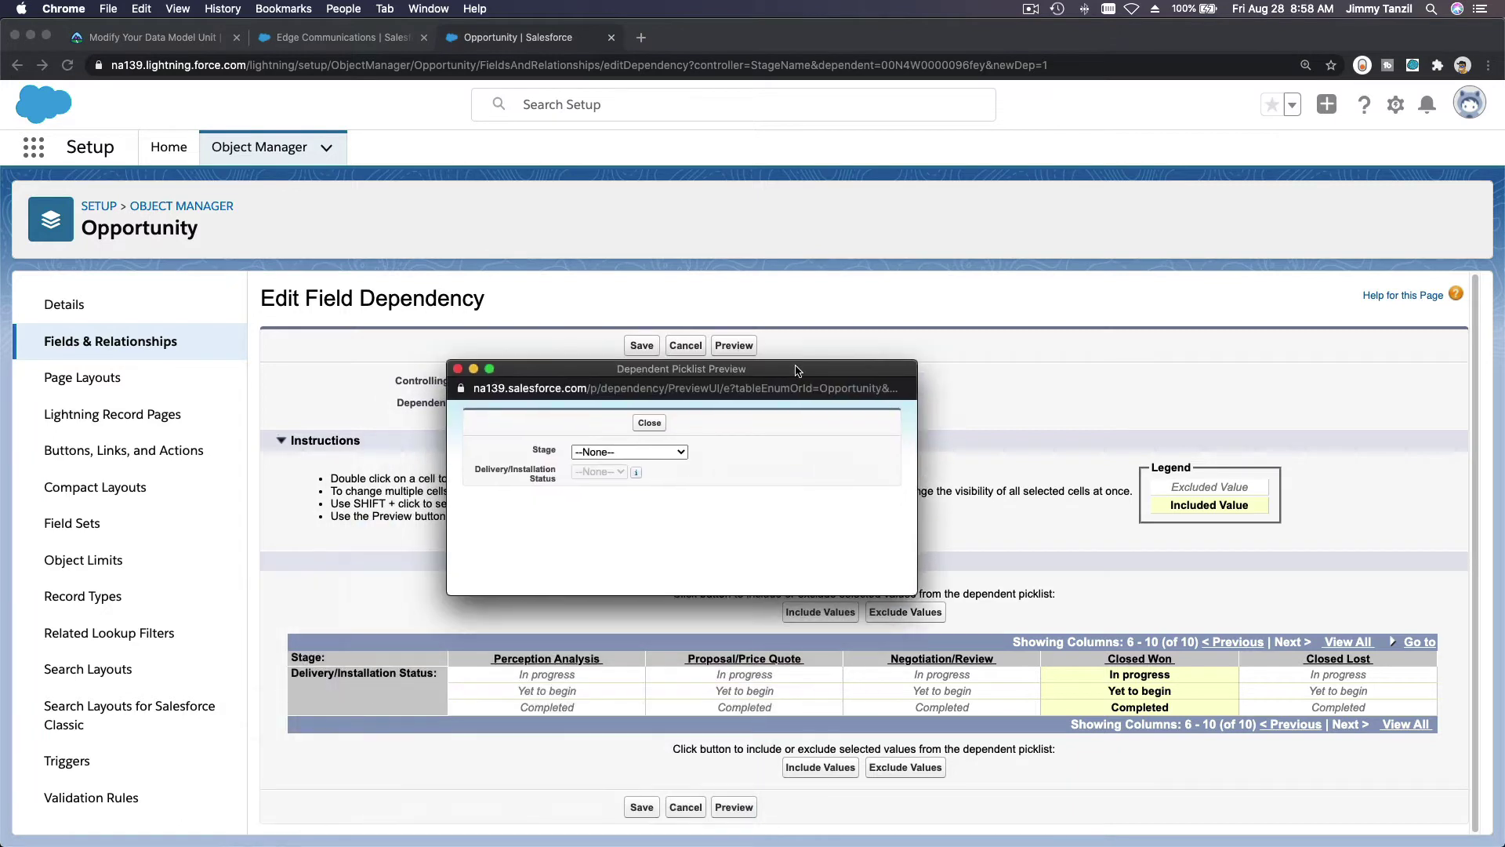
{"action": "left_click", "coordinate": [657, 450]}
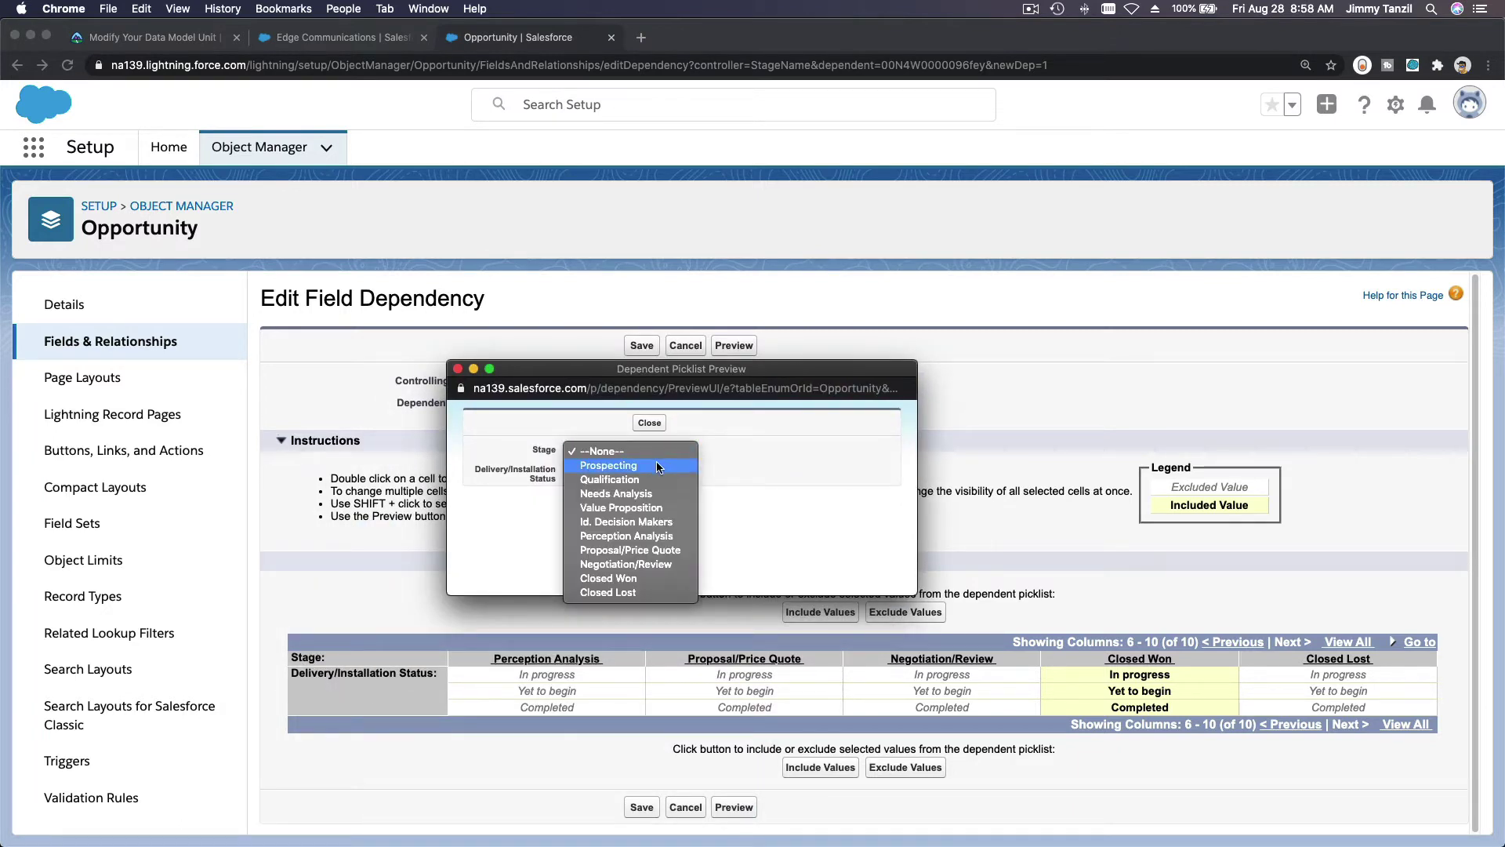
{"action": "left_click", "coordinate": [656, 464]}
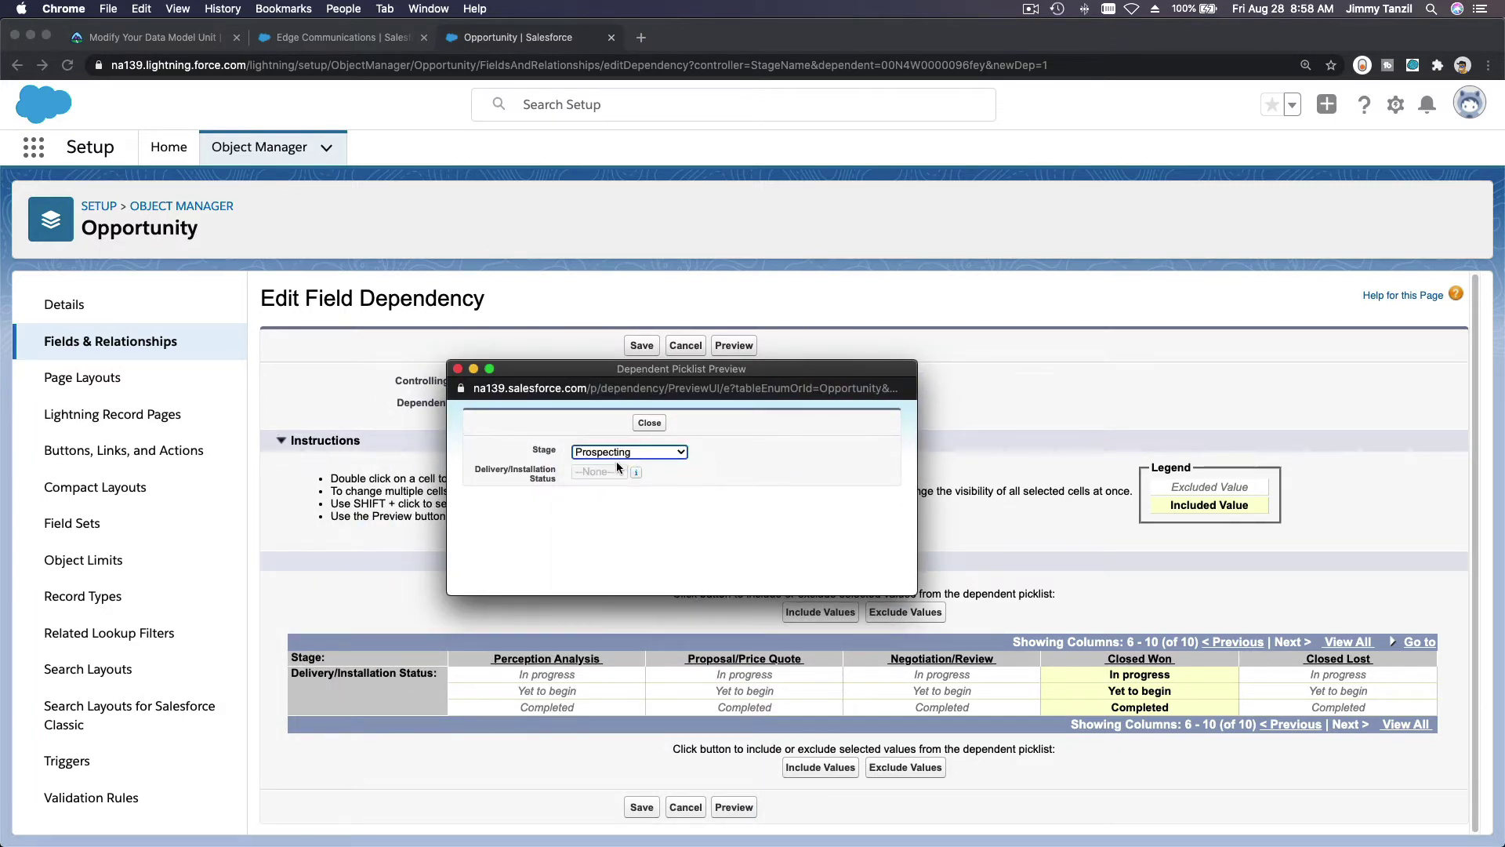
{"action": "left_click", "coordinate": [630, 453]}
{"action": "key", "text": "Return"}
{"action": "left_click", "coordinate": [623, 453]}
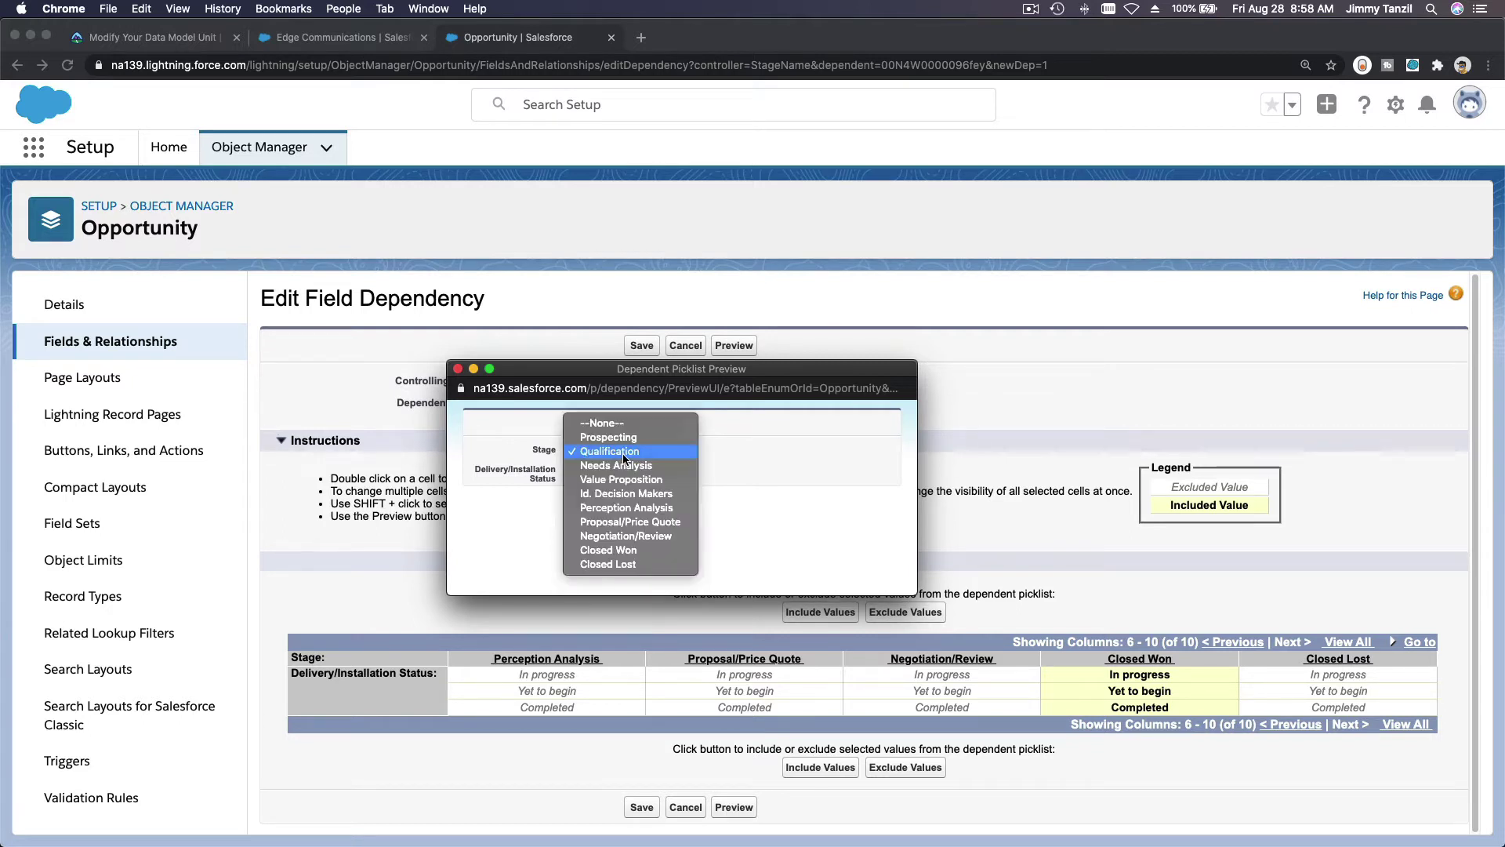
{"action": "left_click", "coordinate": [764, 554]}
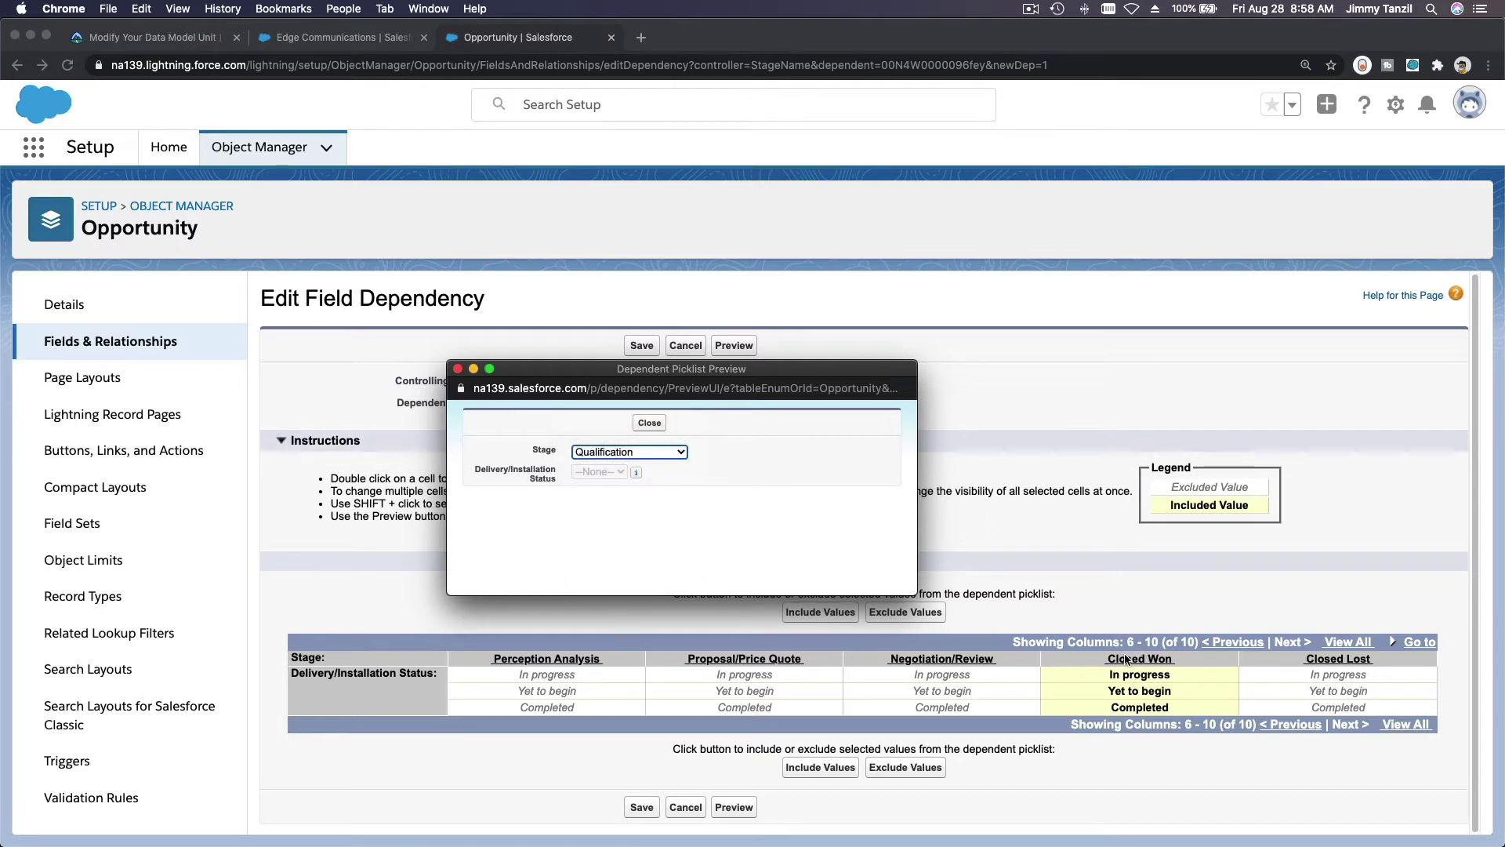
Set Stage to Closed Won in the preview and view the available Delivery/Installation Status options.
{"action": "left_click", "coordinate": [607, 457]}
{"action": "left_click", "coordinate": [623, 551]}
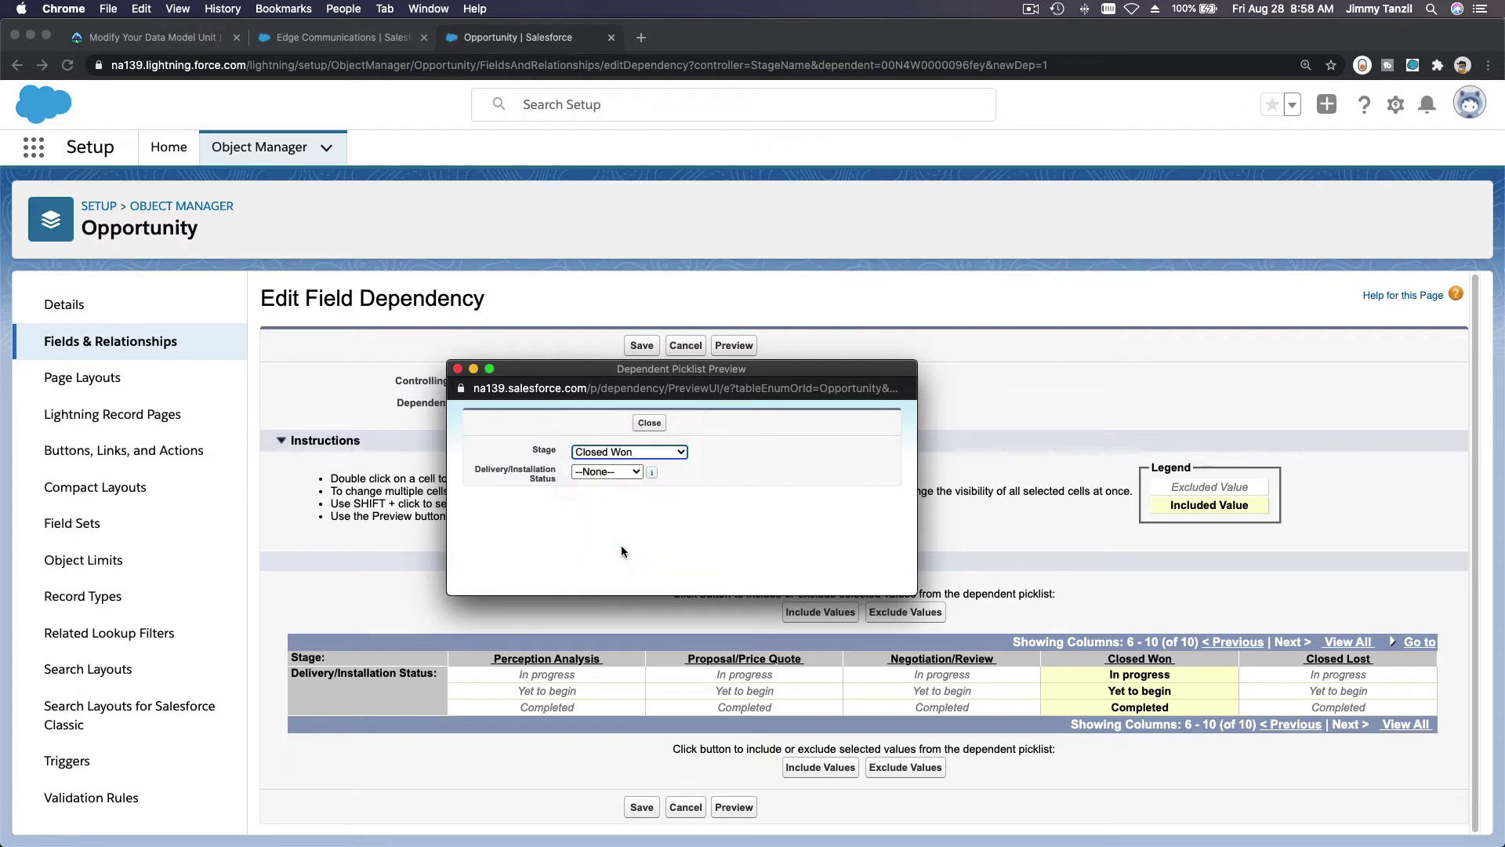
{"action": "left_click", "coordinate": [614, 473]}
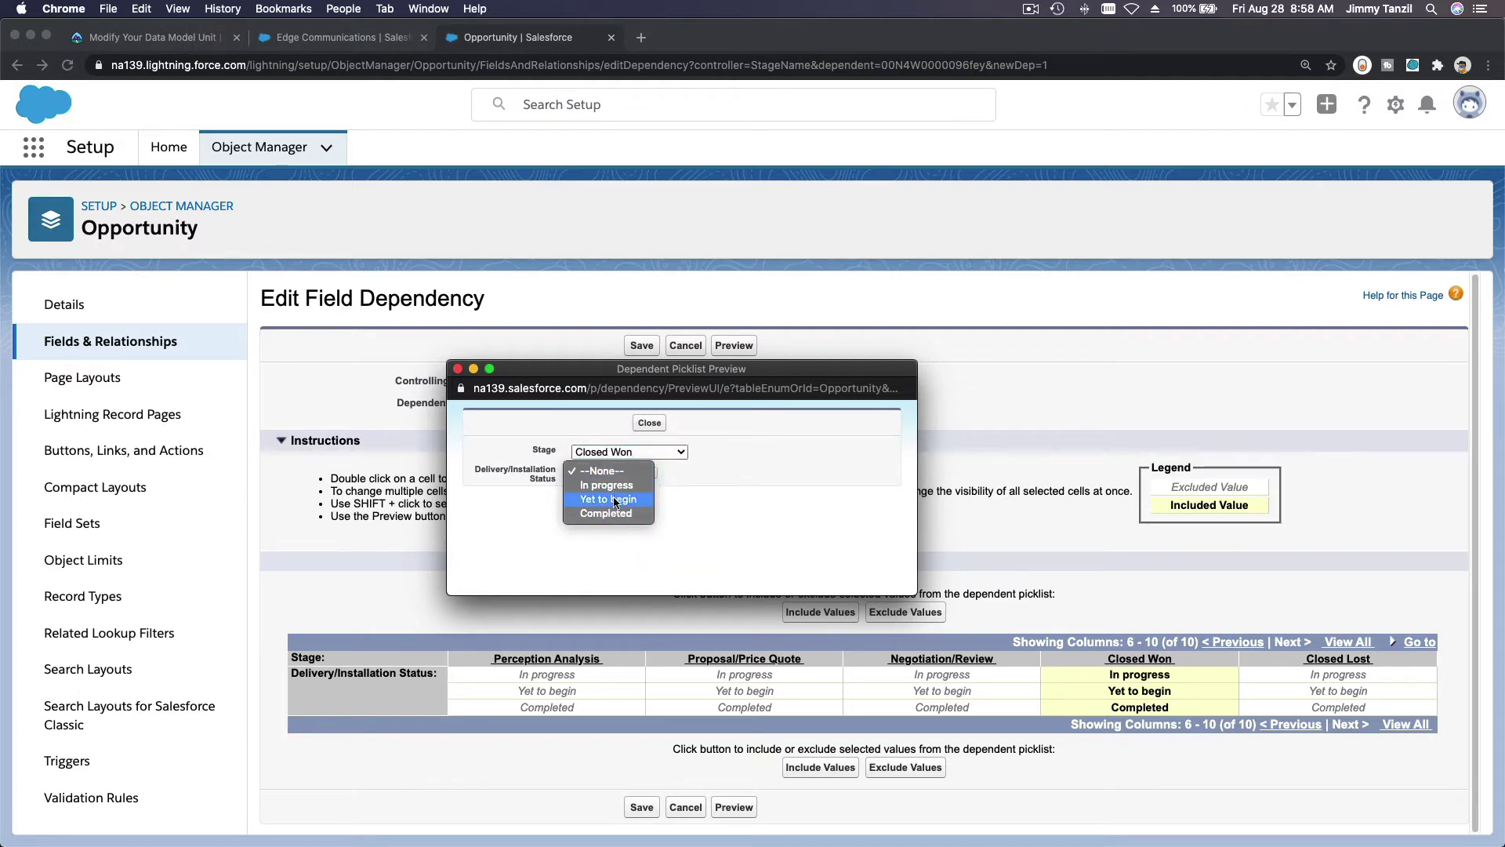
{"action": "left_click", "coordinate": [668, 535]}
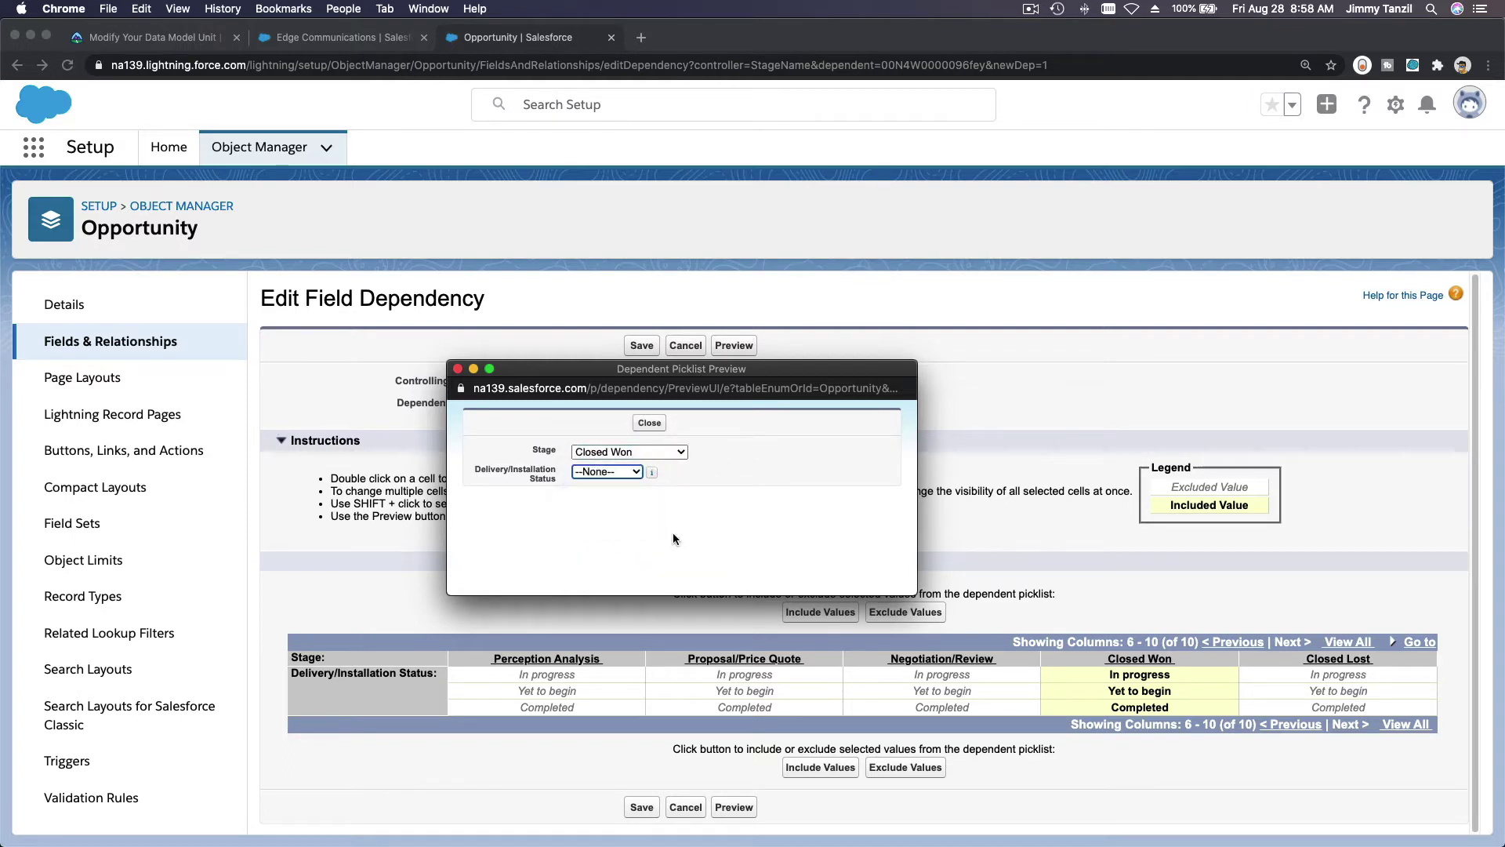
Close the dependent picklist preview and save the field dependency, accepting that some Stage values have no dependent values.
{"action": "left_click", "coordinate": [653, 425]}
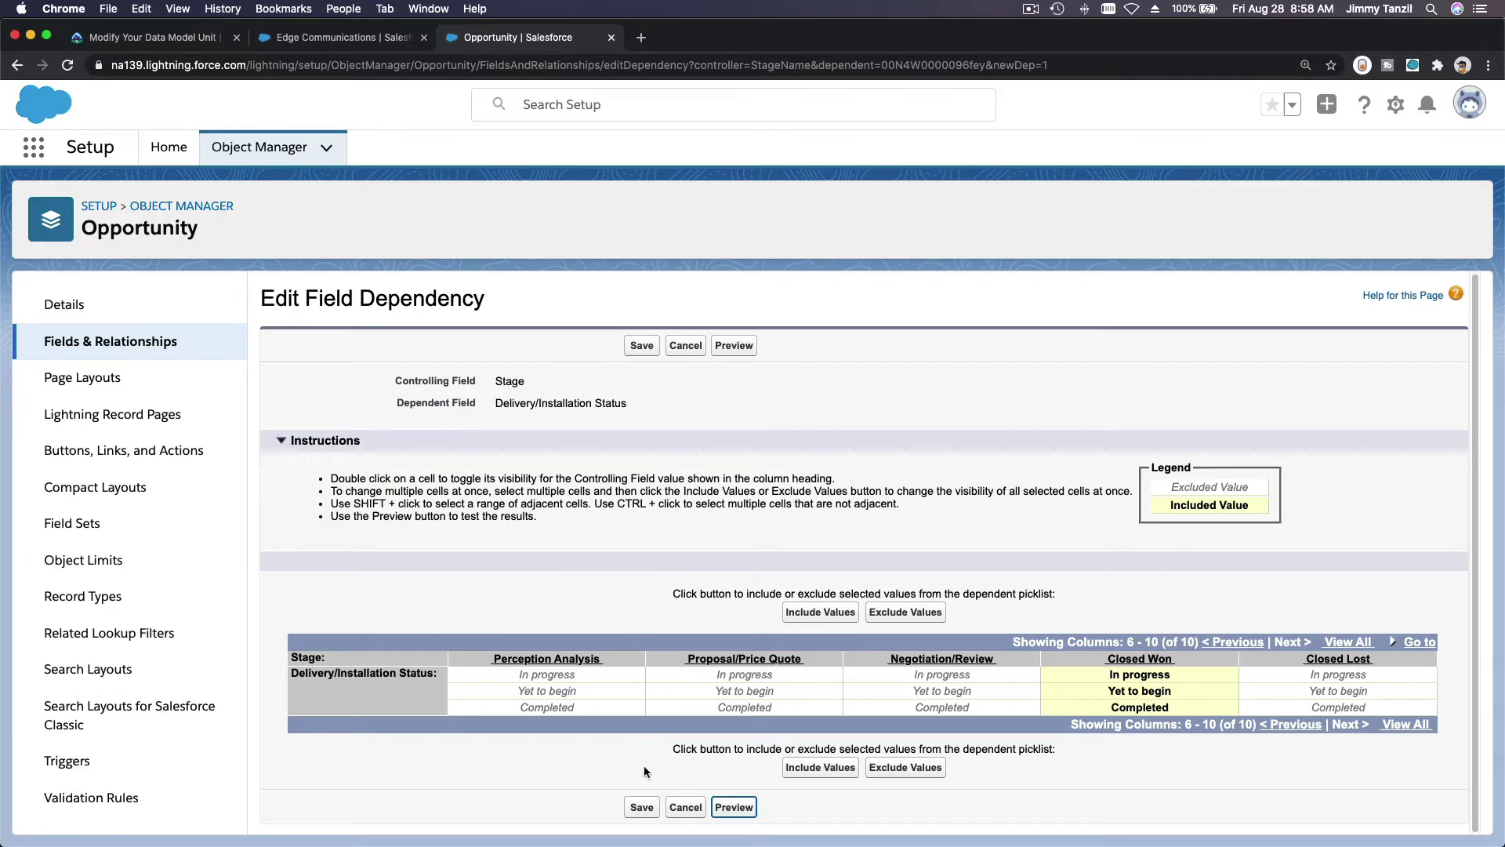
{"action": "left_click", "coordinate": [642, 807]}
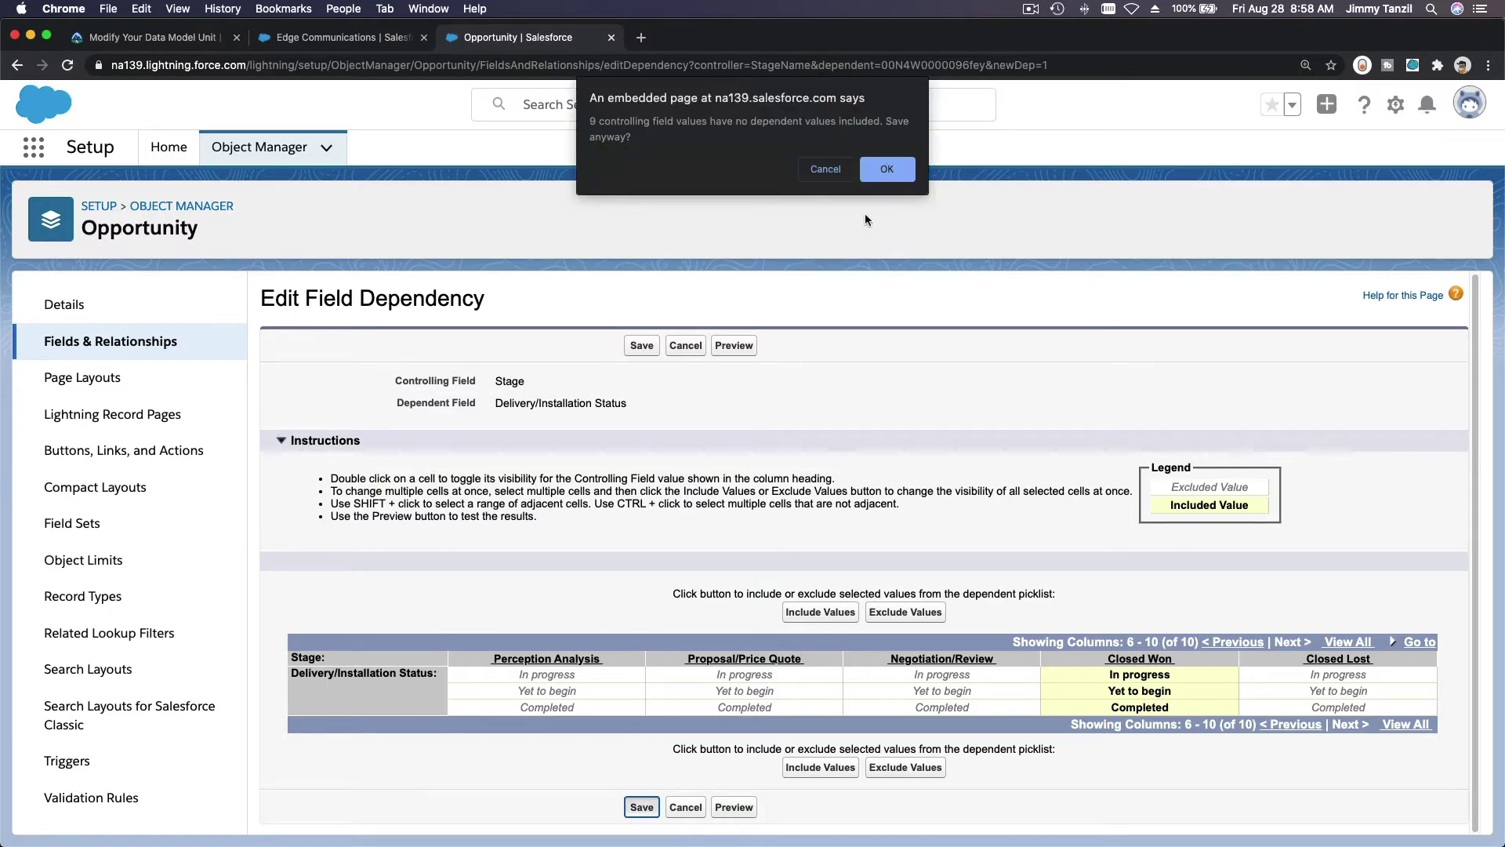
{"action": "left_click", "coordinate": [887, 175]}
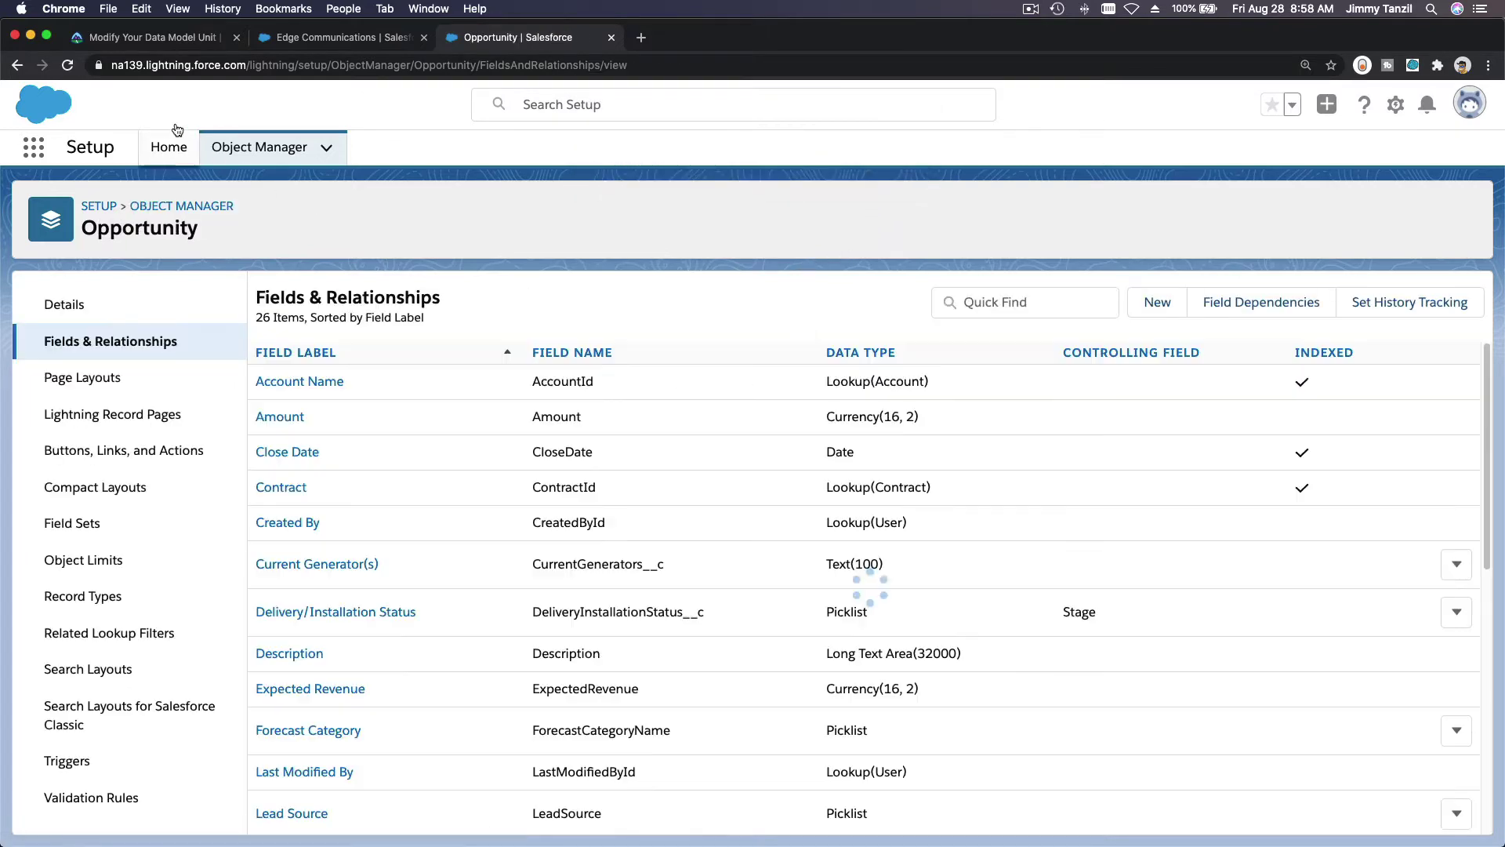
Switch to the Trailhead unit and read the Create a Support Process instructions, including the details for both processes.
{"action": "left_click", "coordinate": [138, 37]}
{"action": "scroll", "coordinate": [377, 627], "scroll_direction": "down", "scroll_amount": 3}
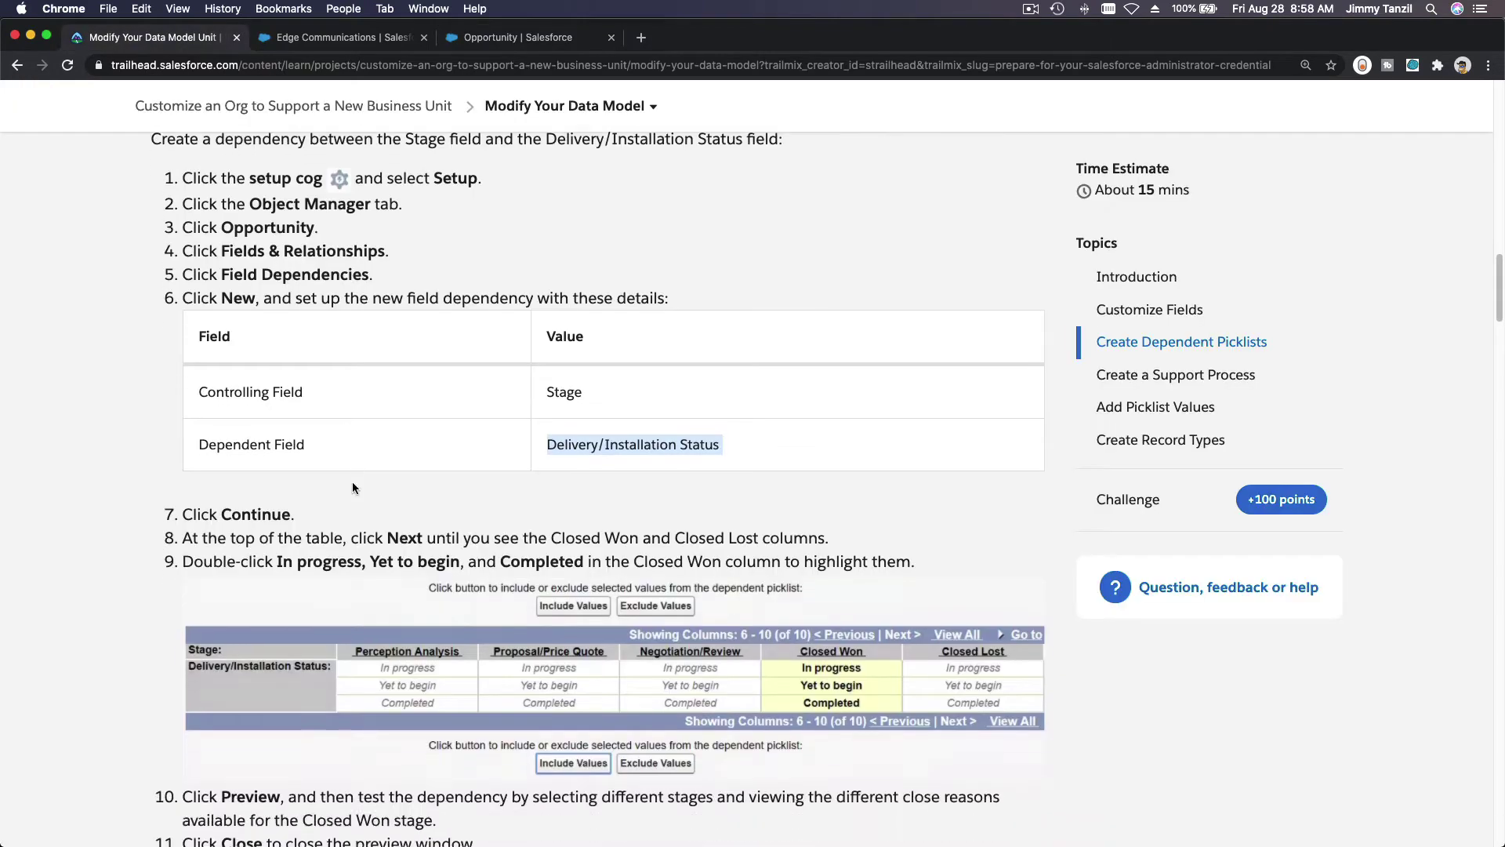
{"action": "scroll", "coordinate": [411, 567], "scroll_direction": "down", "scroll_amount": 5}
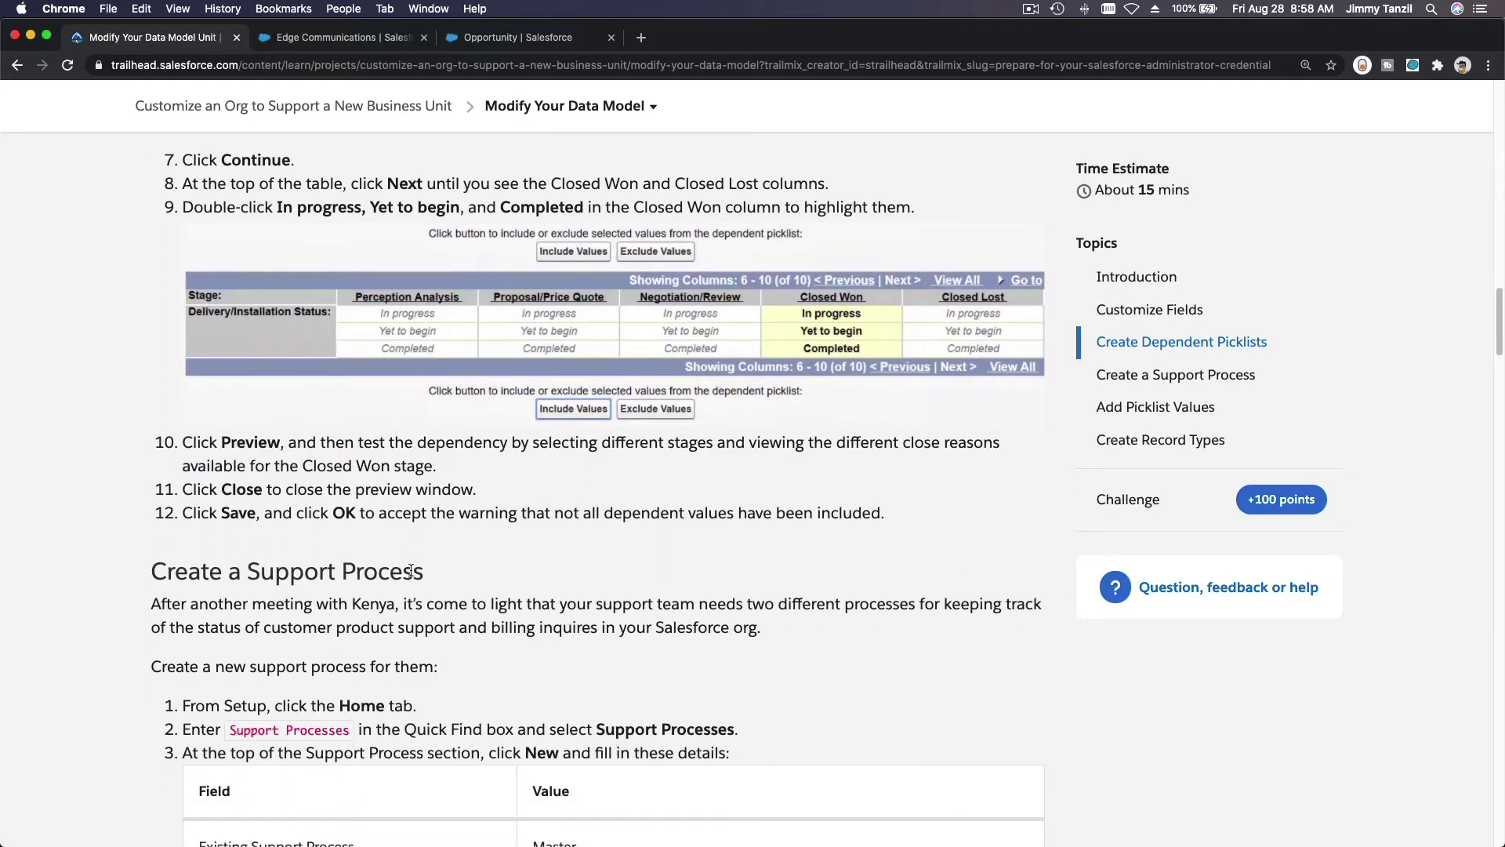
{"action": "scroll", "coordinate": [411, 571], "scroll_direction": "down", "scroll_amount": 7}
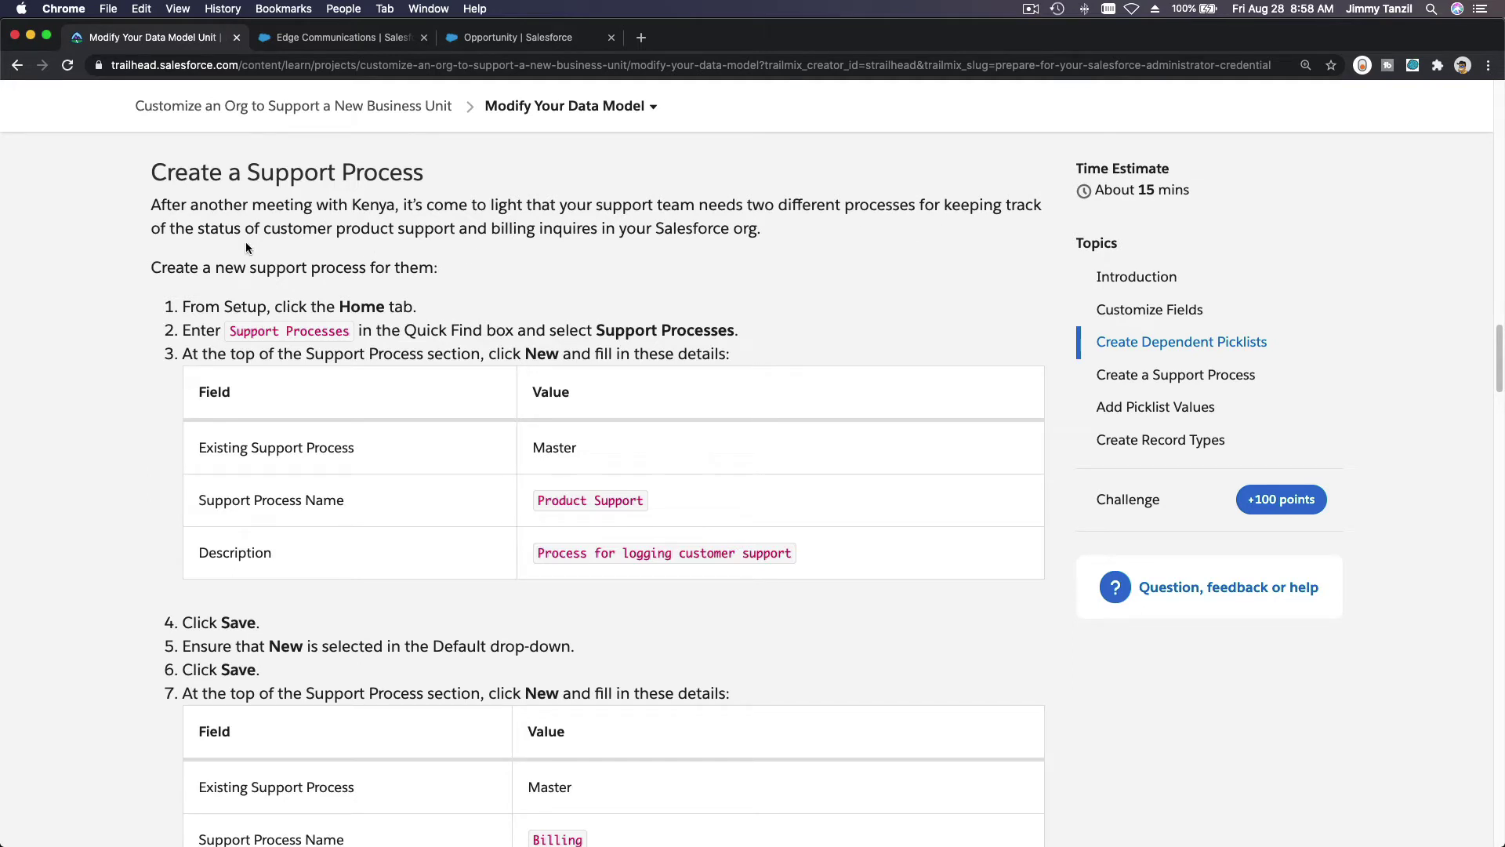
{"action": "left_click_drag", "start_coordinate": [264, 230], "coordinate": [595, 235]}
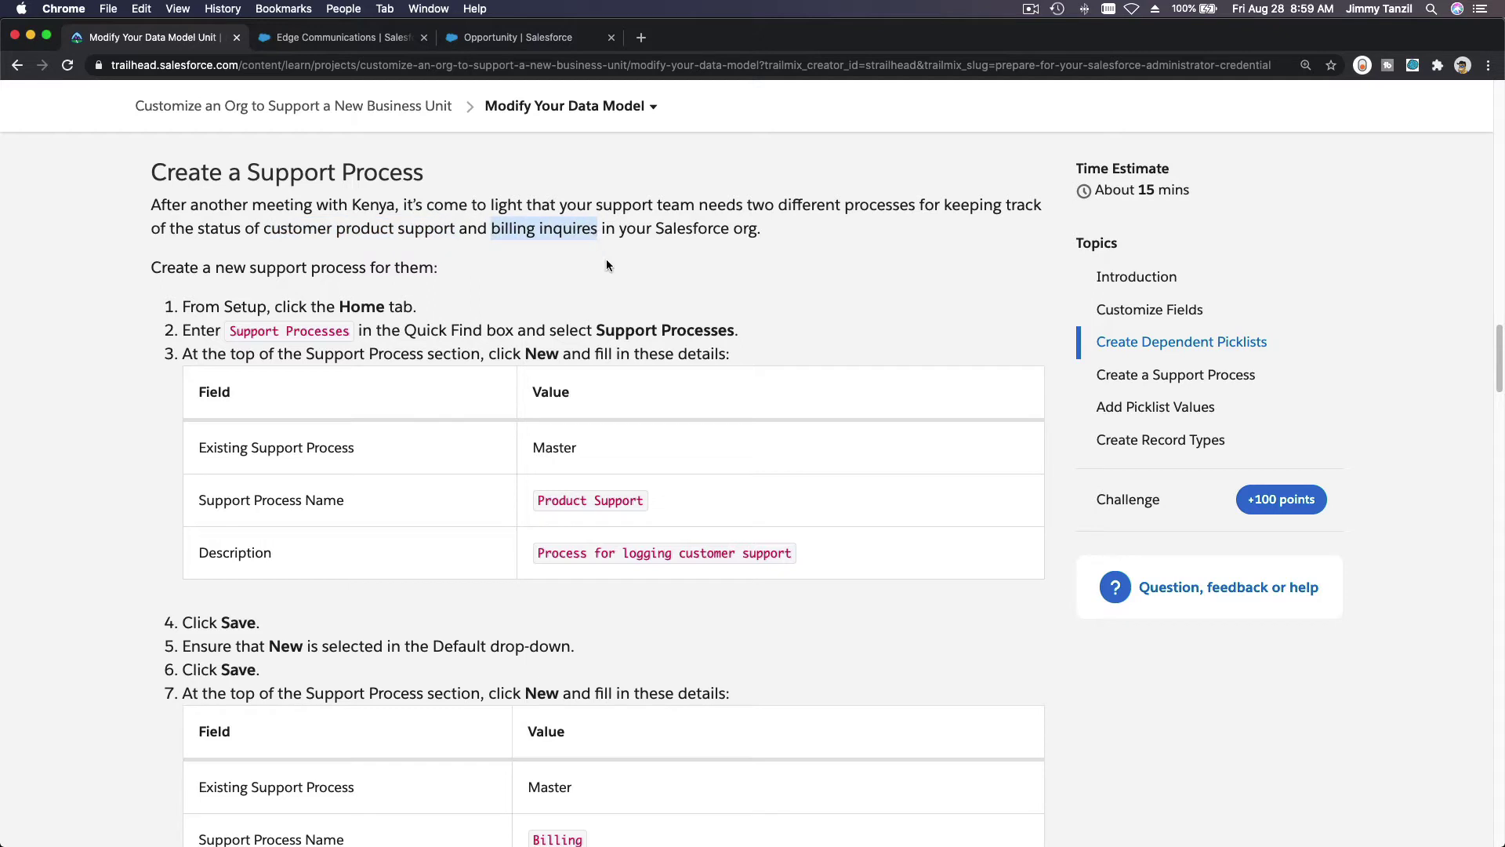
{"action": "scroll", "coordinate": [607, 266], "scroll_direction": "down", "scroll_amount": 1}
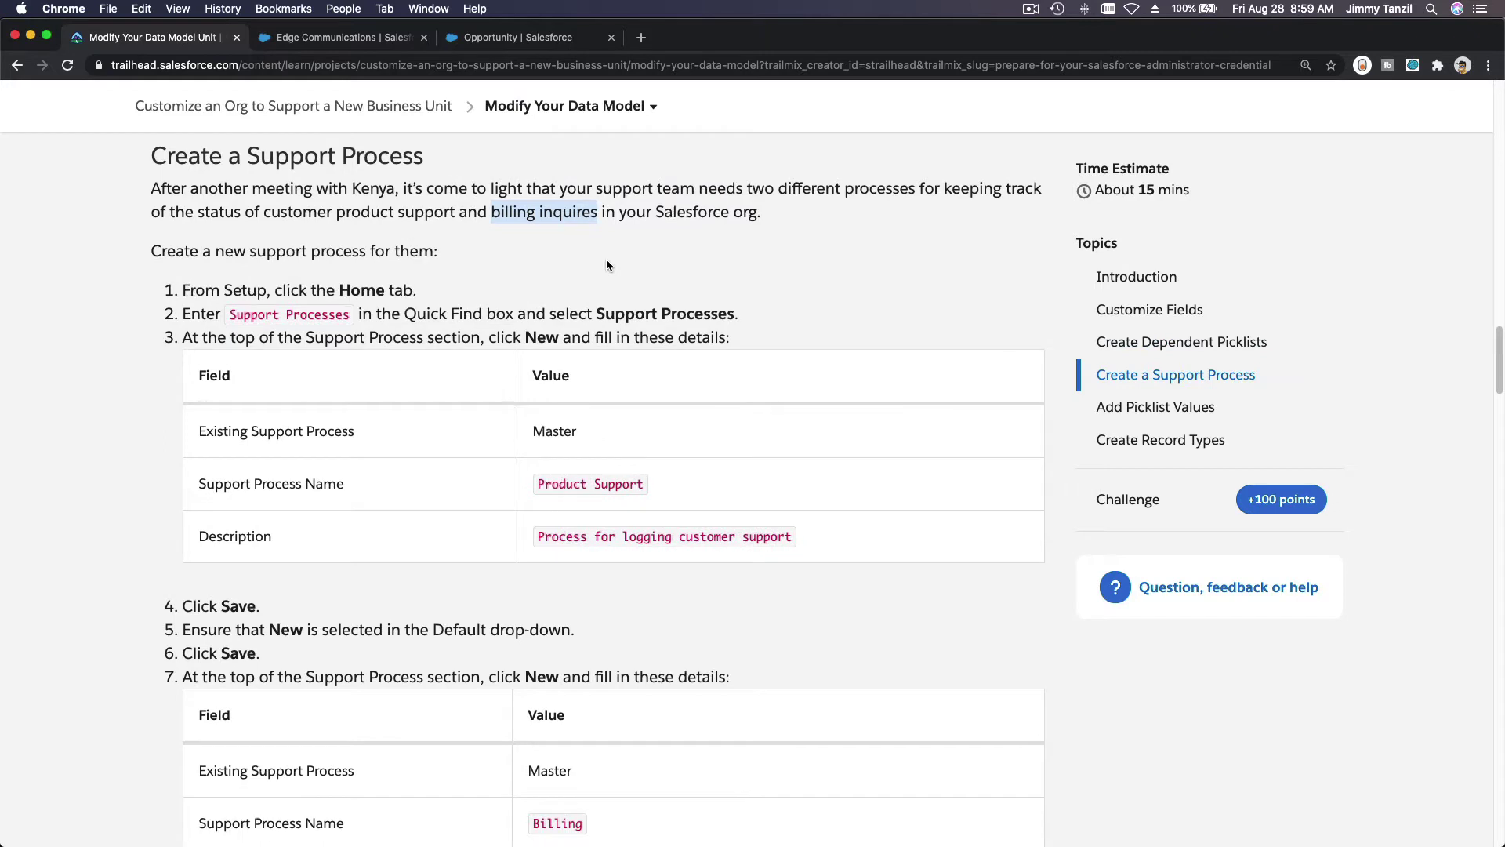
{"action": "scroll", "coordinate": [606, 266], "scroll_direction": "down", "scroll_amount": 2}
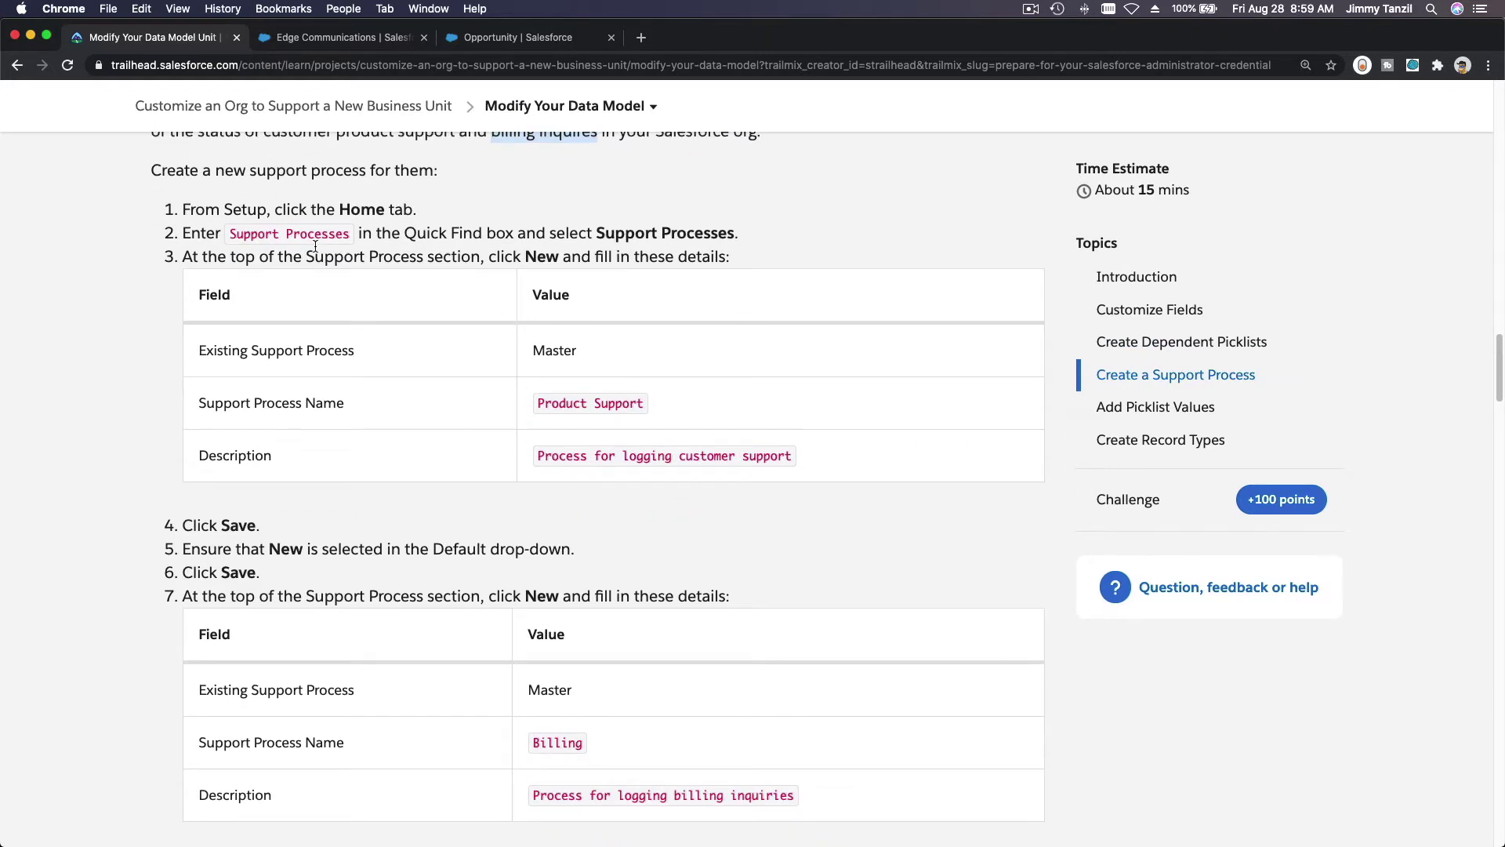
Return to Salesforce Setup, search the setup home for Support and open the Support Processes page.
{"action": "left_click", "coordinate": [482, 46]}
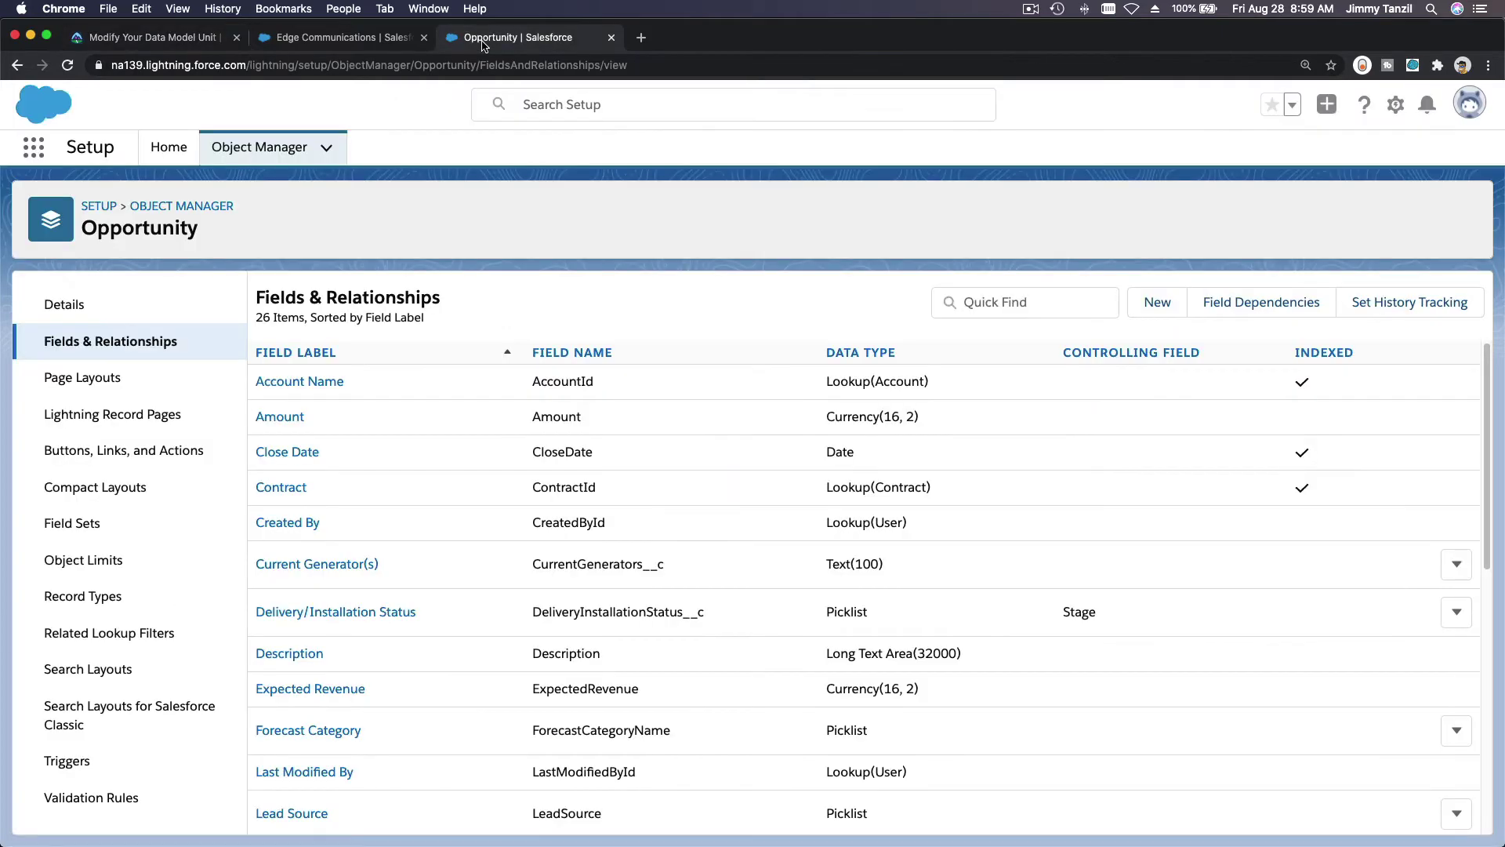
{"action": "left_click", "coordinate": [166, 154]}
{"action": "left_click", "coordinate": [110, 200]}
{"action": "type", "text": "S"}
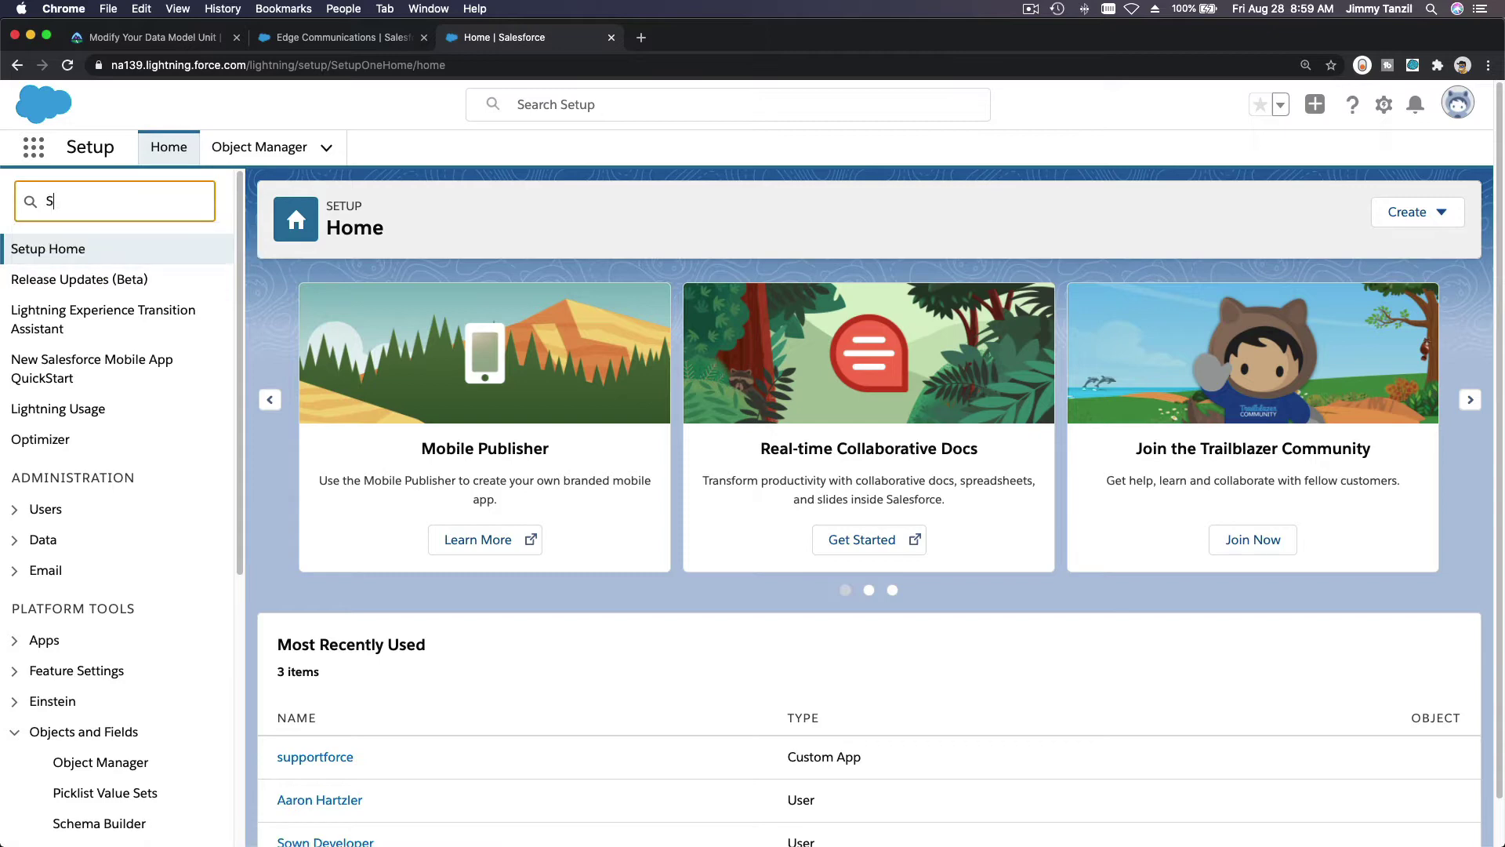
{"action": "type", "text": "upport"}
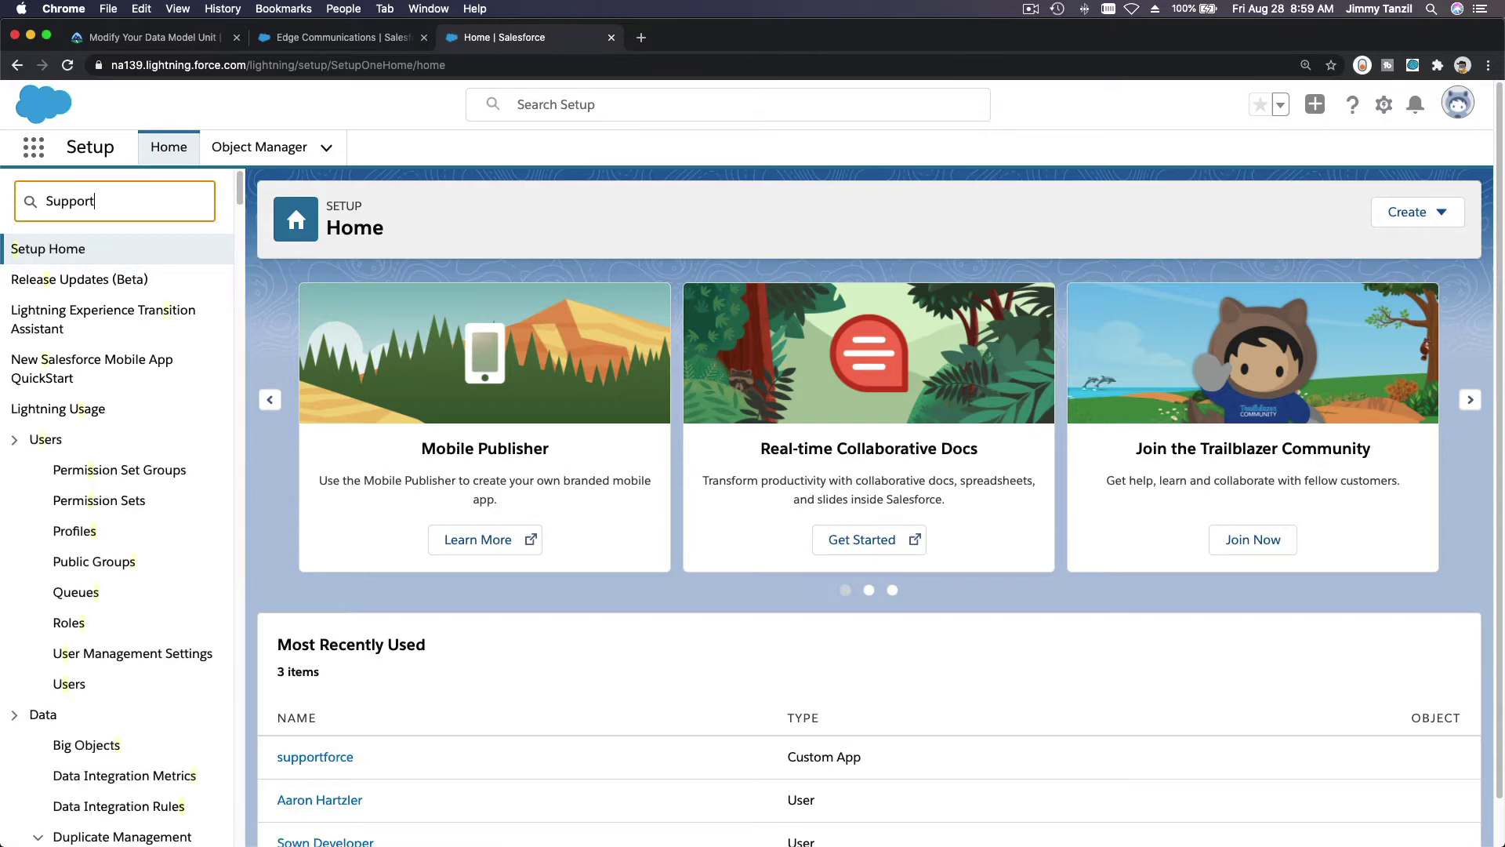
{"action": "left_click", "coordinate": [125, 309]}
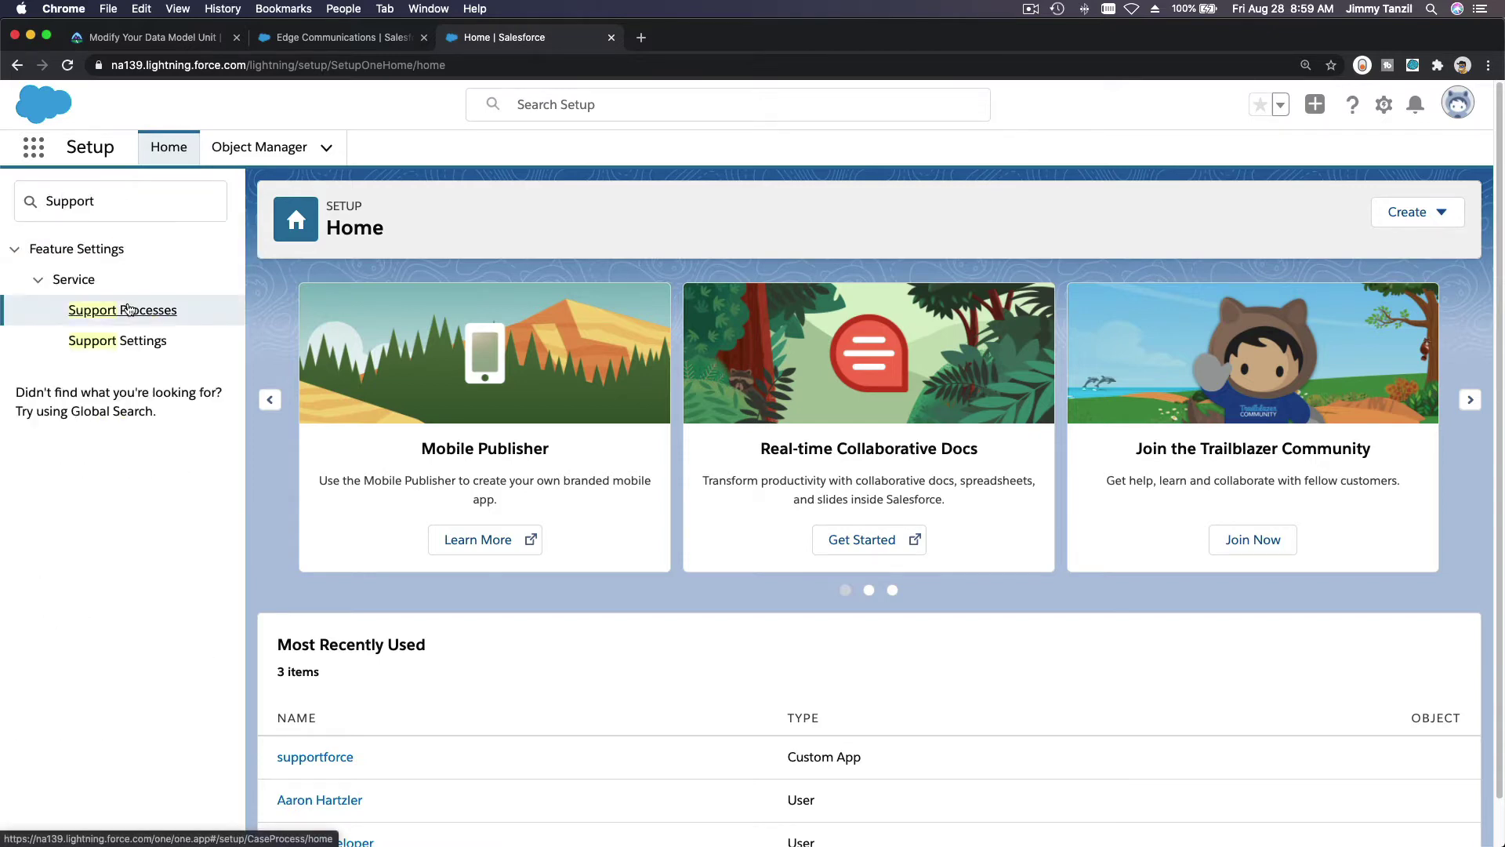
Start a new support process based on Master and name it Product Support, copying the name from Trailhead.
{"action": "left_click", "coordinate": [663, 413]}
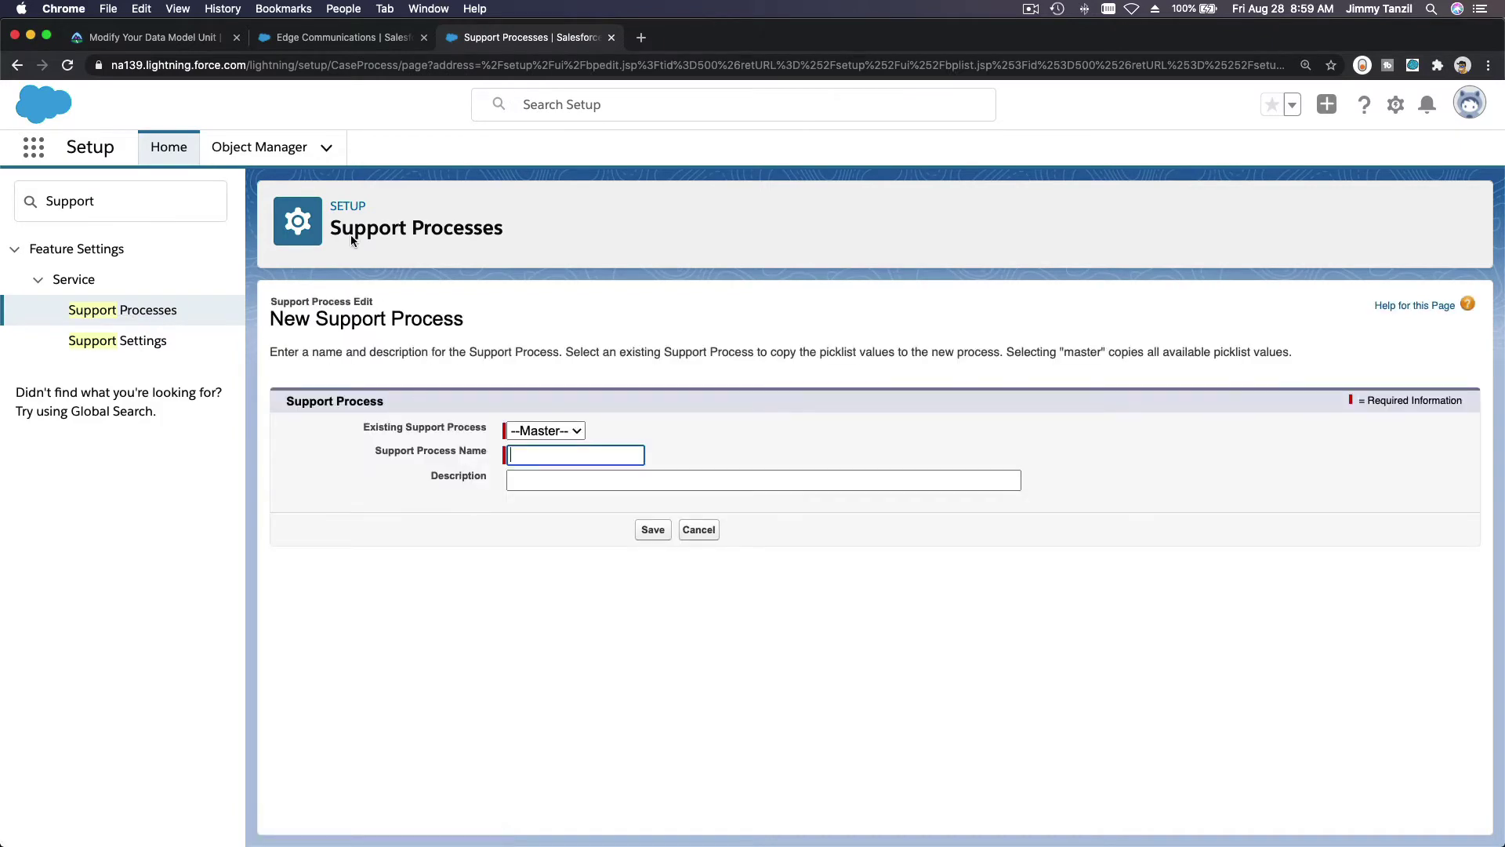
{"action": "left_click", "coordinate": [165, 38]}
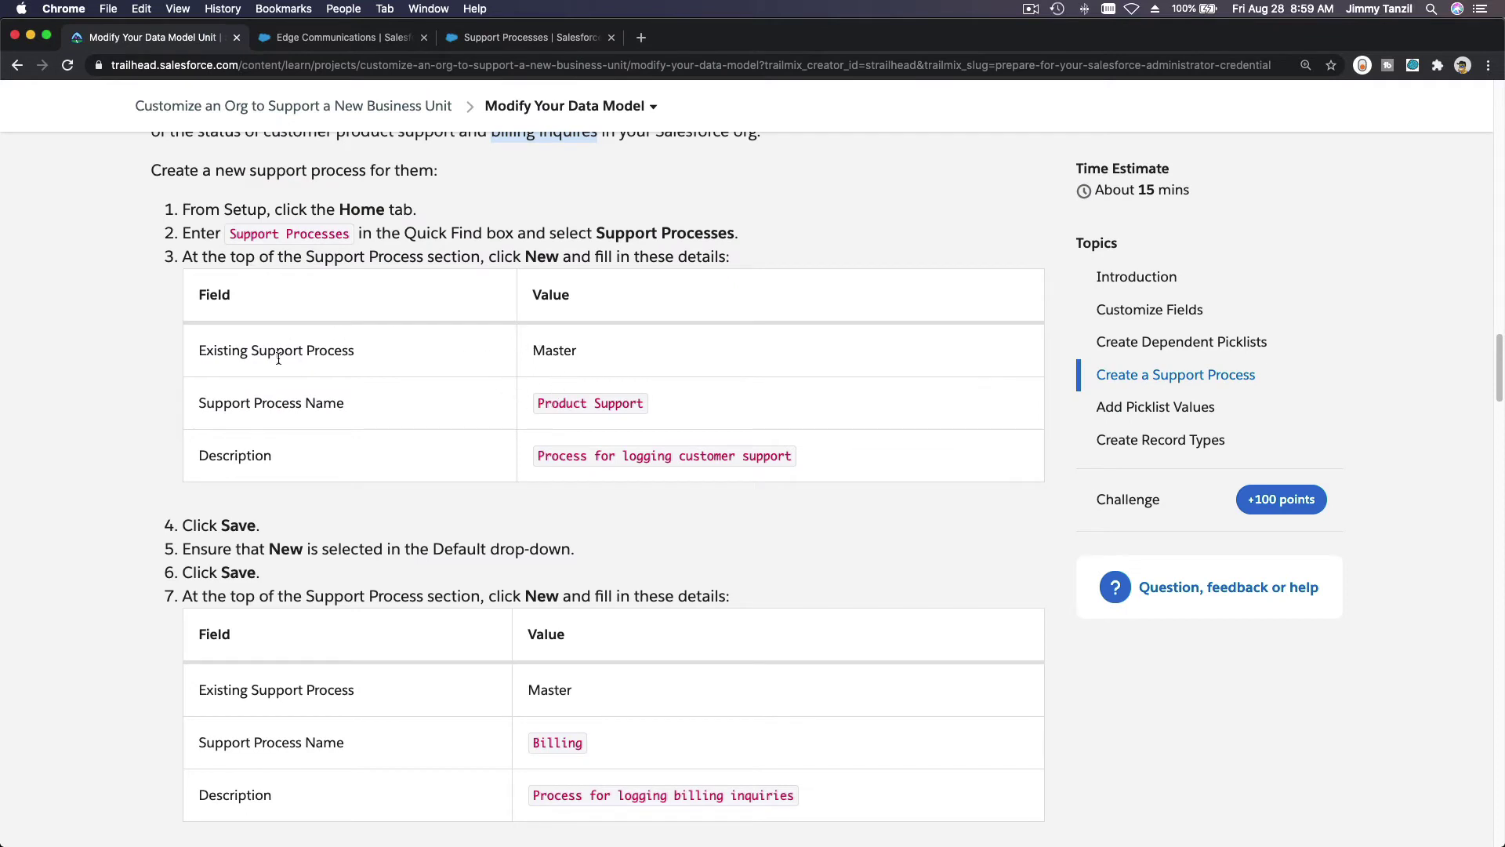
{"action": "triple_click", "coordinate": [555, 403]}
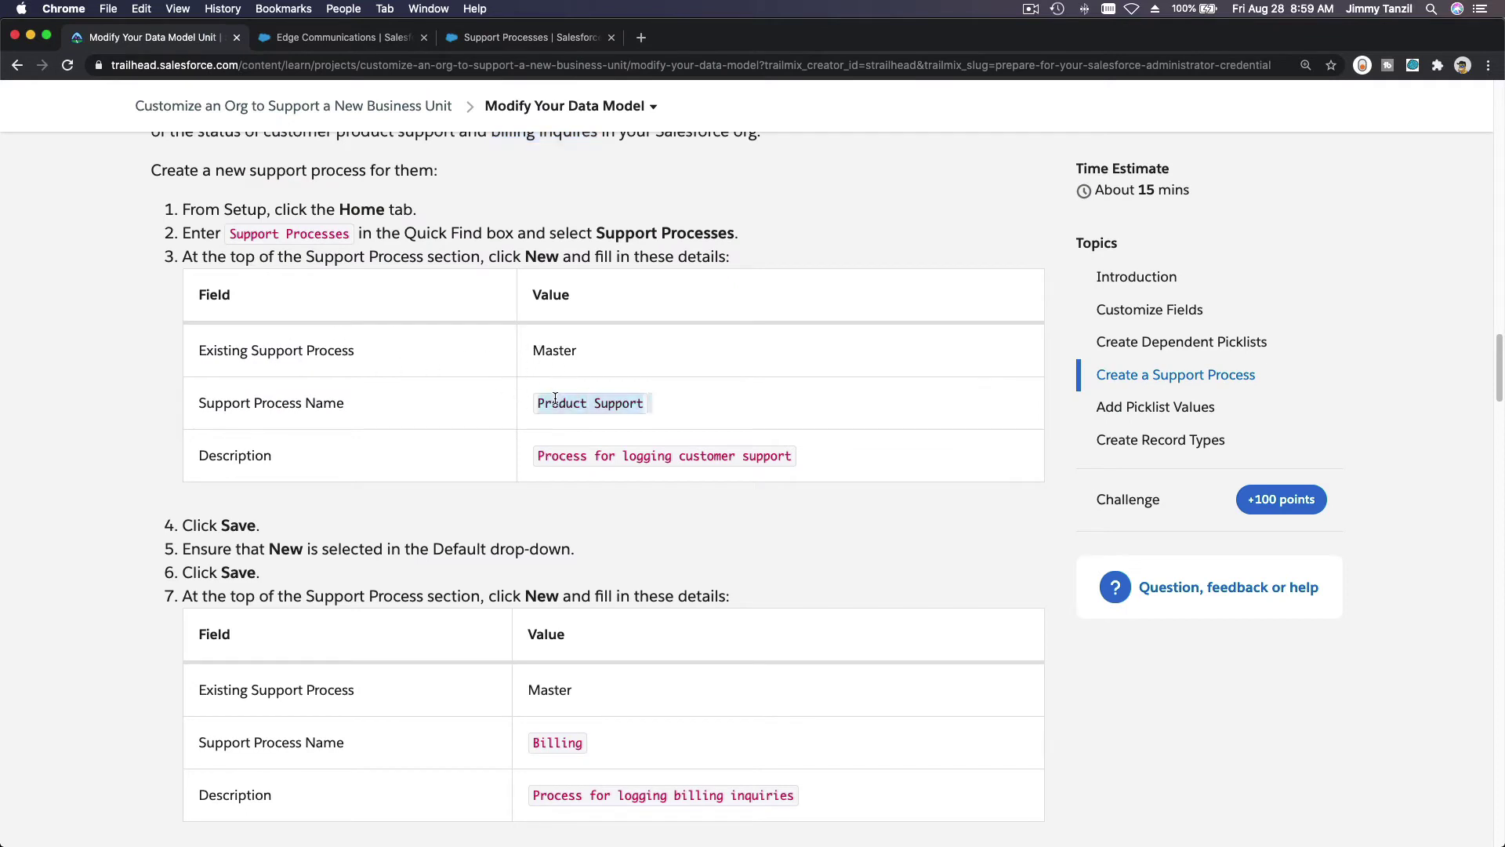
{"action": "key", "text": "super+c"}
{"action": "left_click", "coordinate": [521, 42]}
{"action": "key", "text": "super+v"}
{"action": "key", "text": "Tab"}
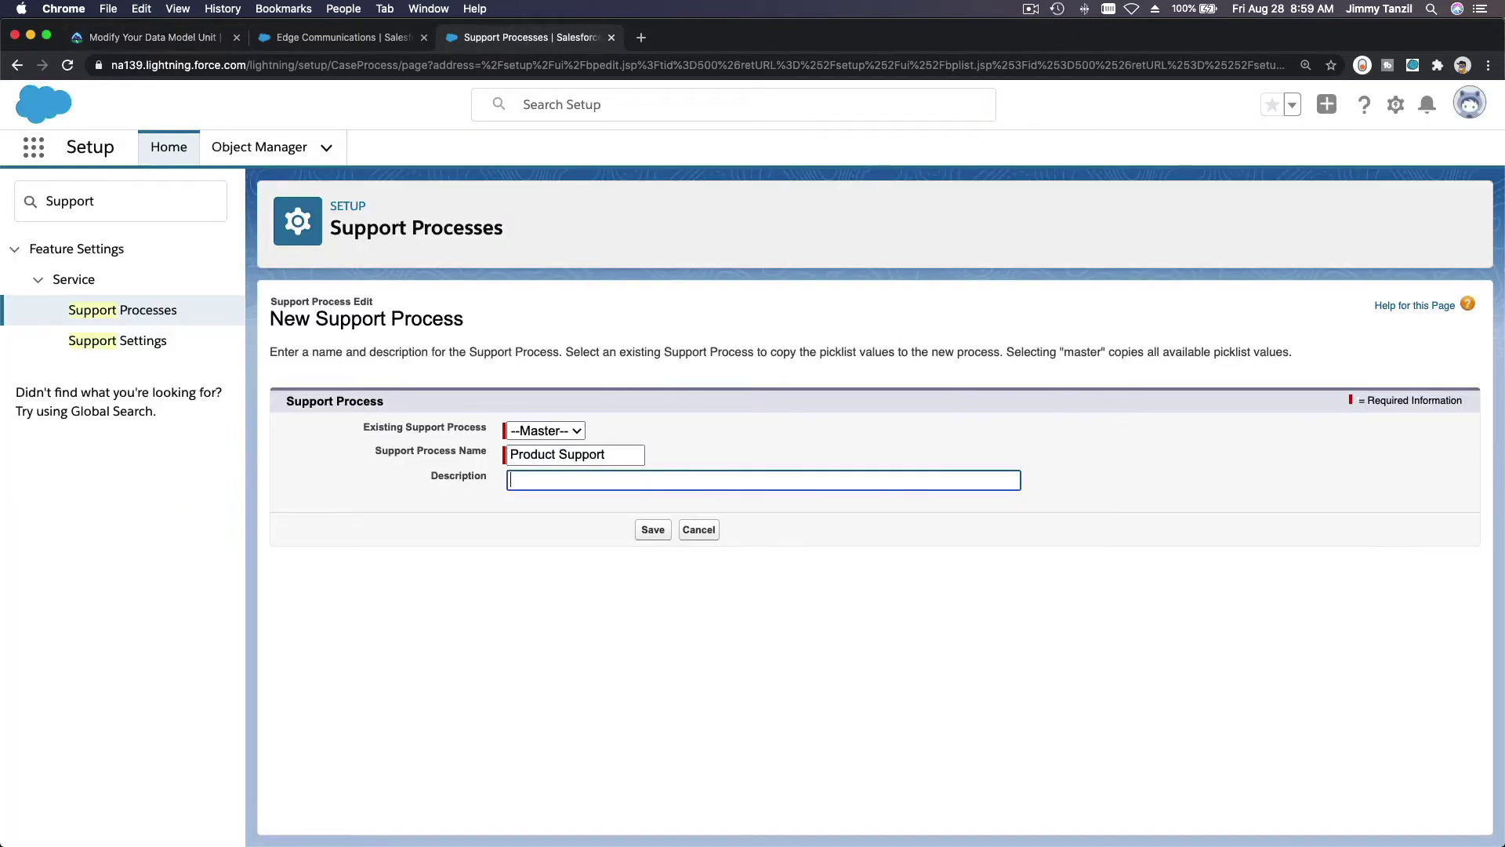
Copy the description "Process for logging customer support" from Trailhead into the Product Support process and save it.
{"action": "left_click", "coordinate": [157, 39]}
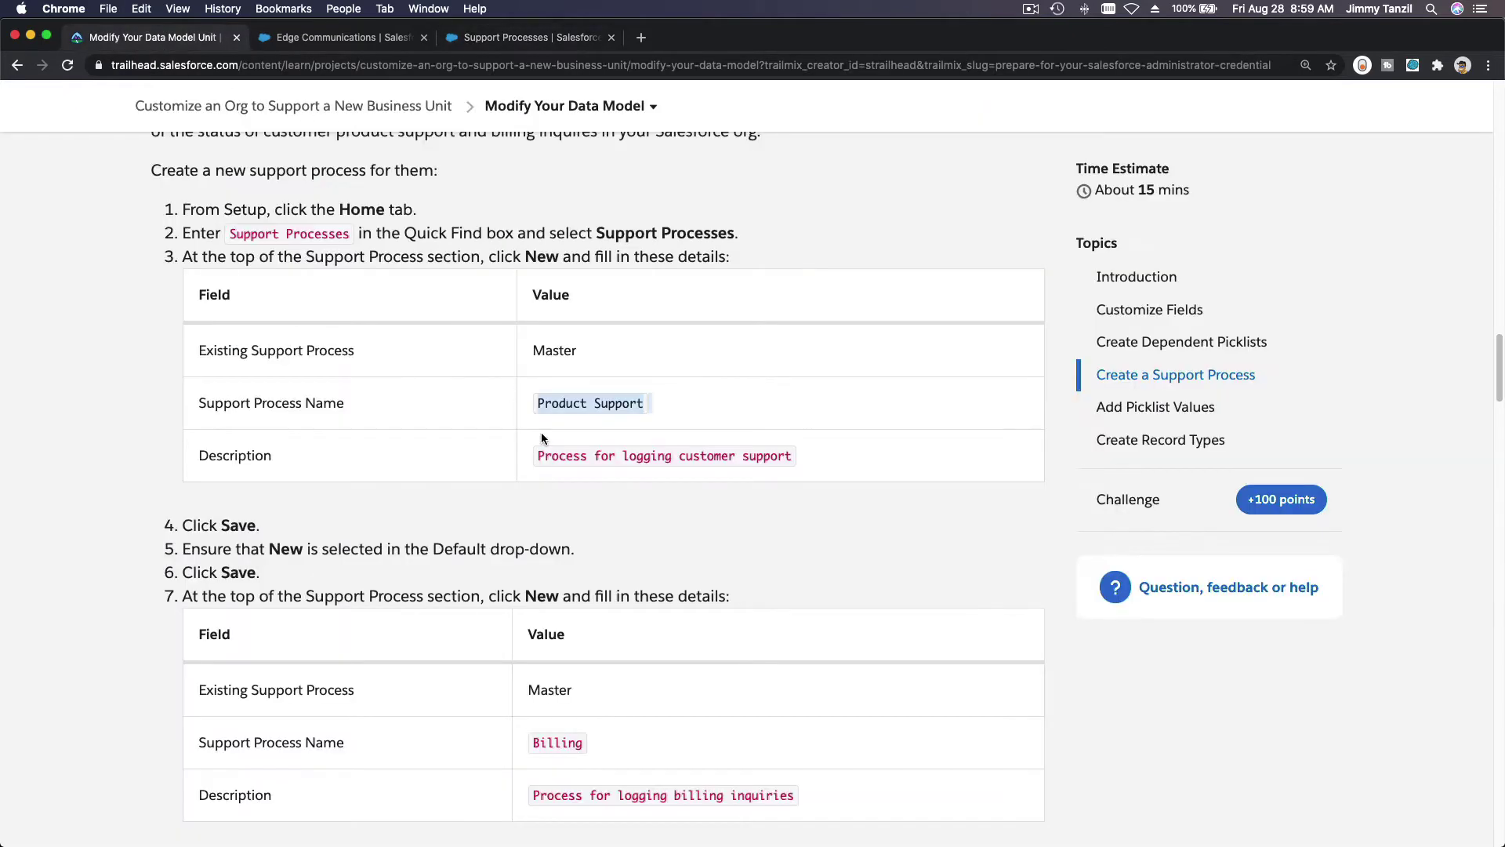
{"action": "triple_click", "coordinate": [589, 453]}
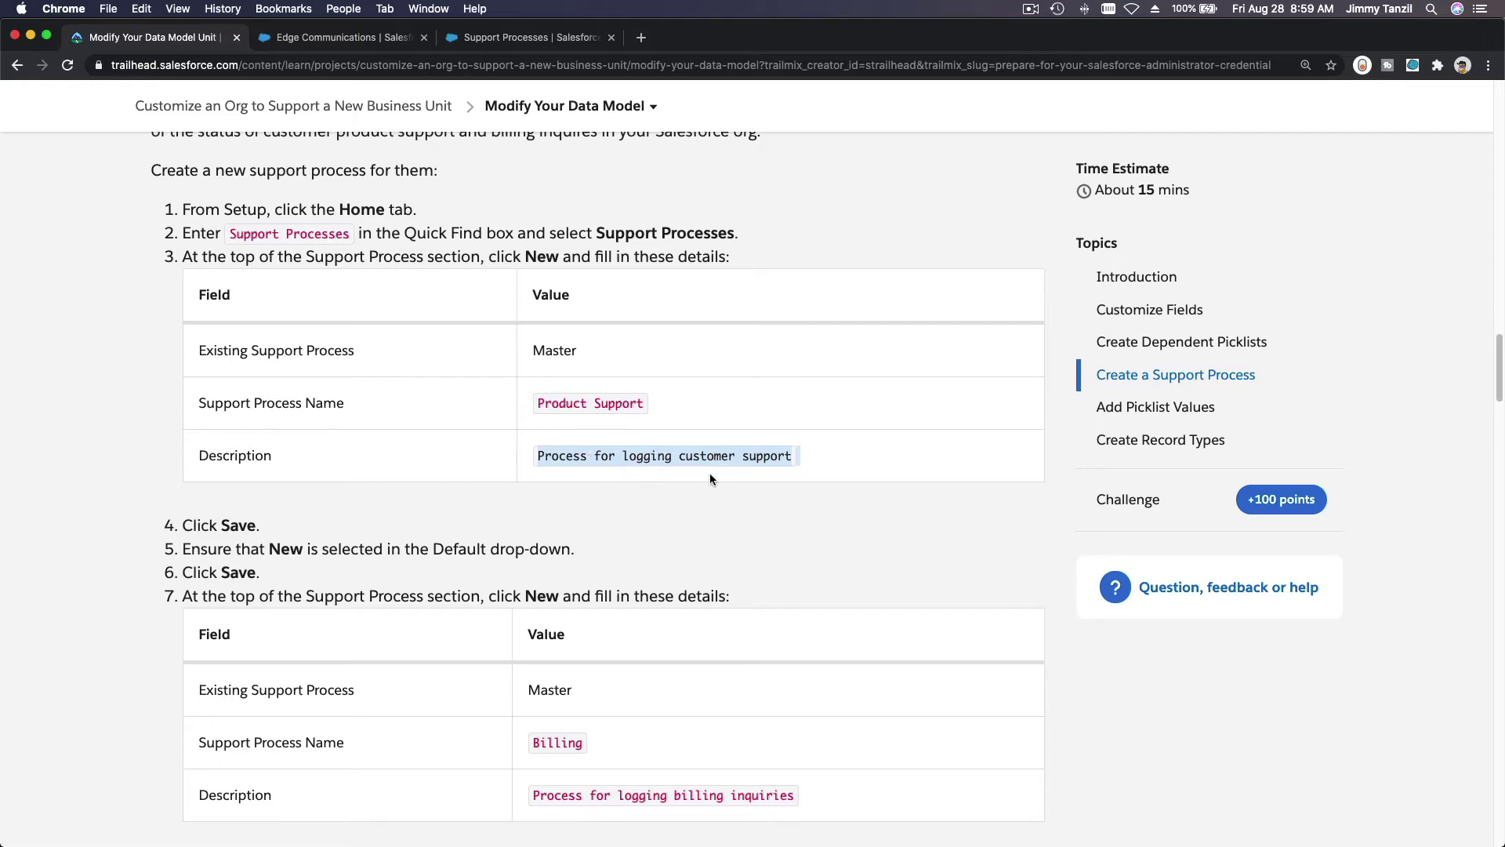
{"action": "left_click", "coordinate": [509, 43]}
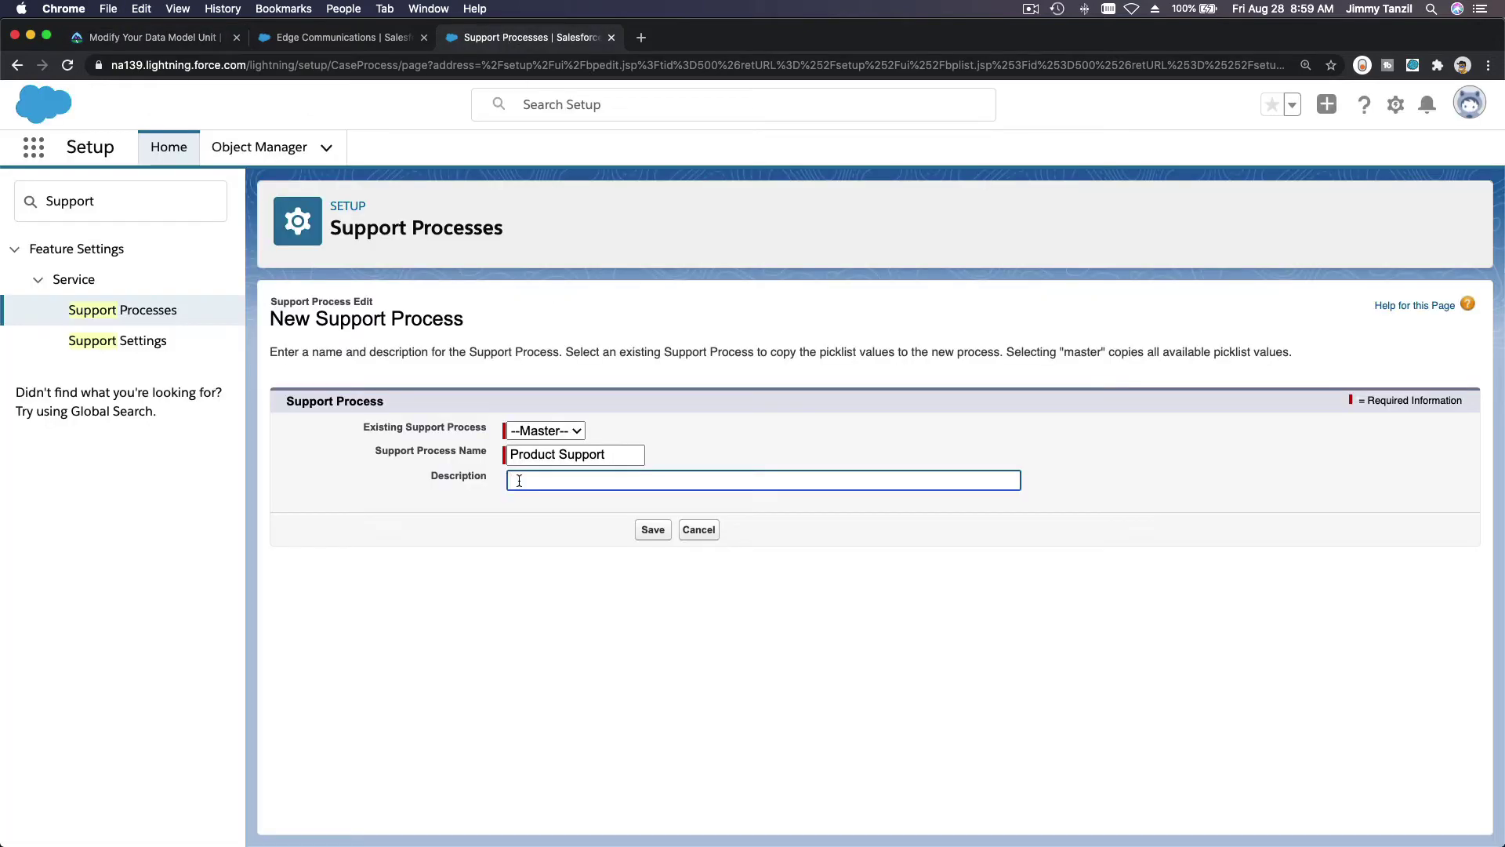
{"action": "key", "text": "super+v"}
{"action": "left_click", "coordinate": [653, 530]}
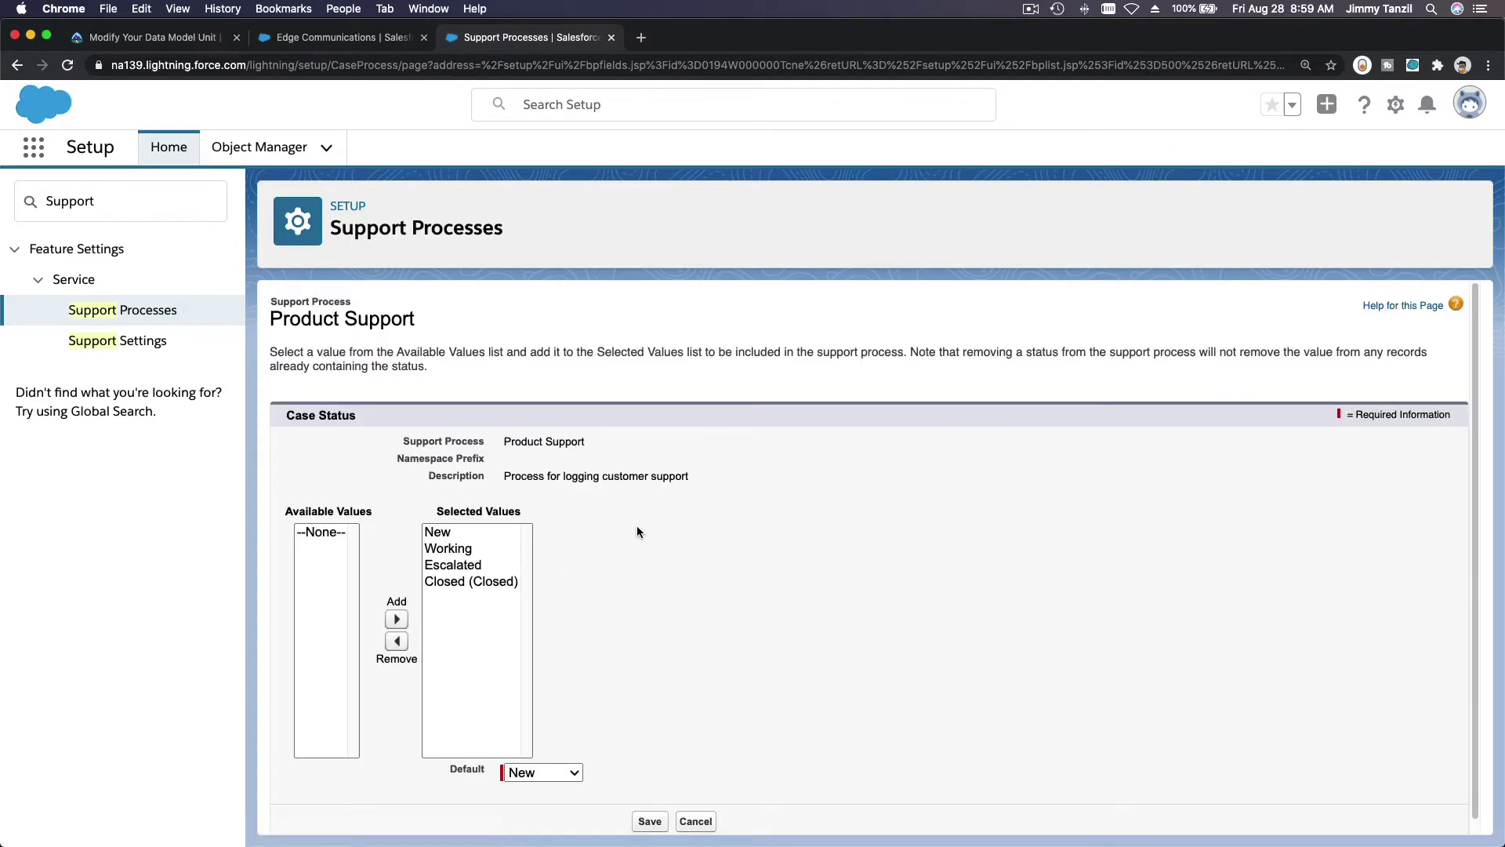
Check Trailhead for the required default status, then save the Product Support case status values with New as default.
{"action": "left_click", "coordinate": [181, 47]}
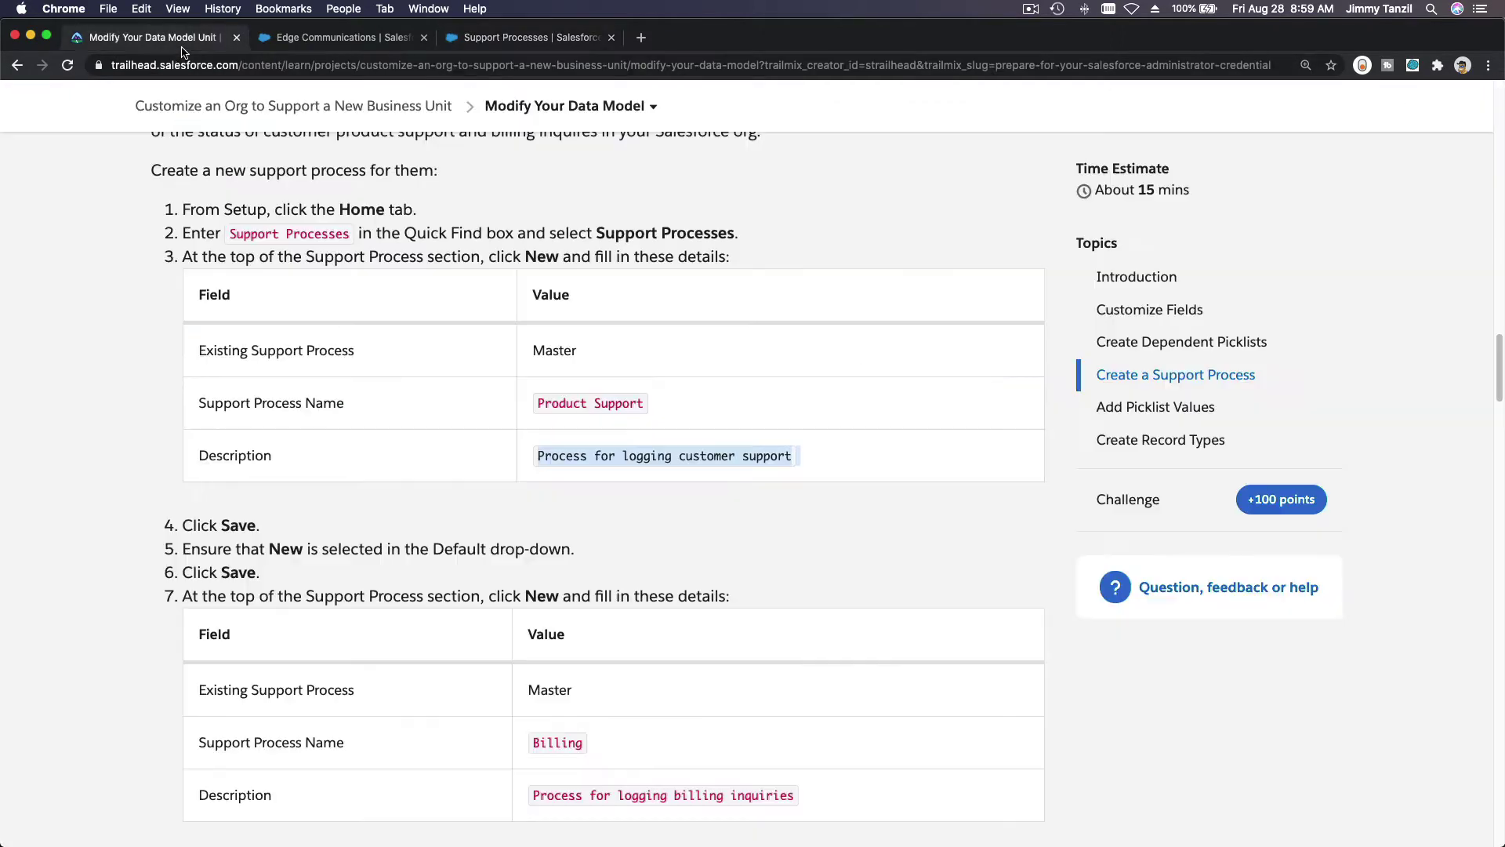
{"action": "scroll", "coordinate": [308, 402], "scroll_direction": "down", "scroll_amount": 2}
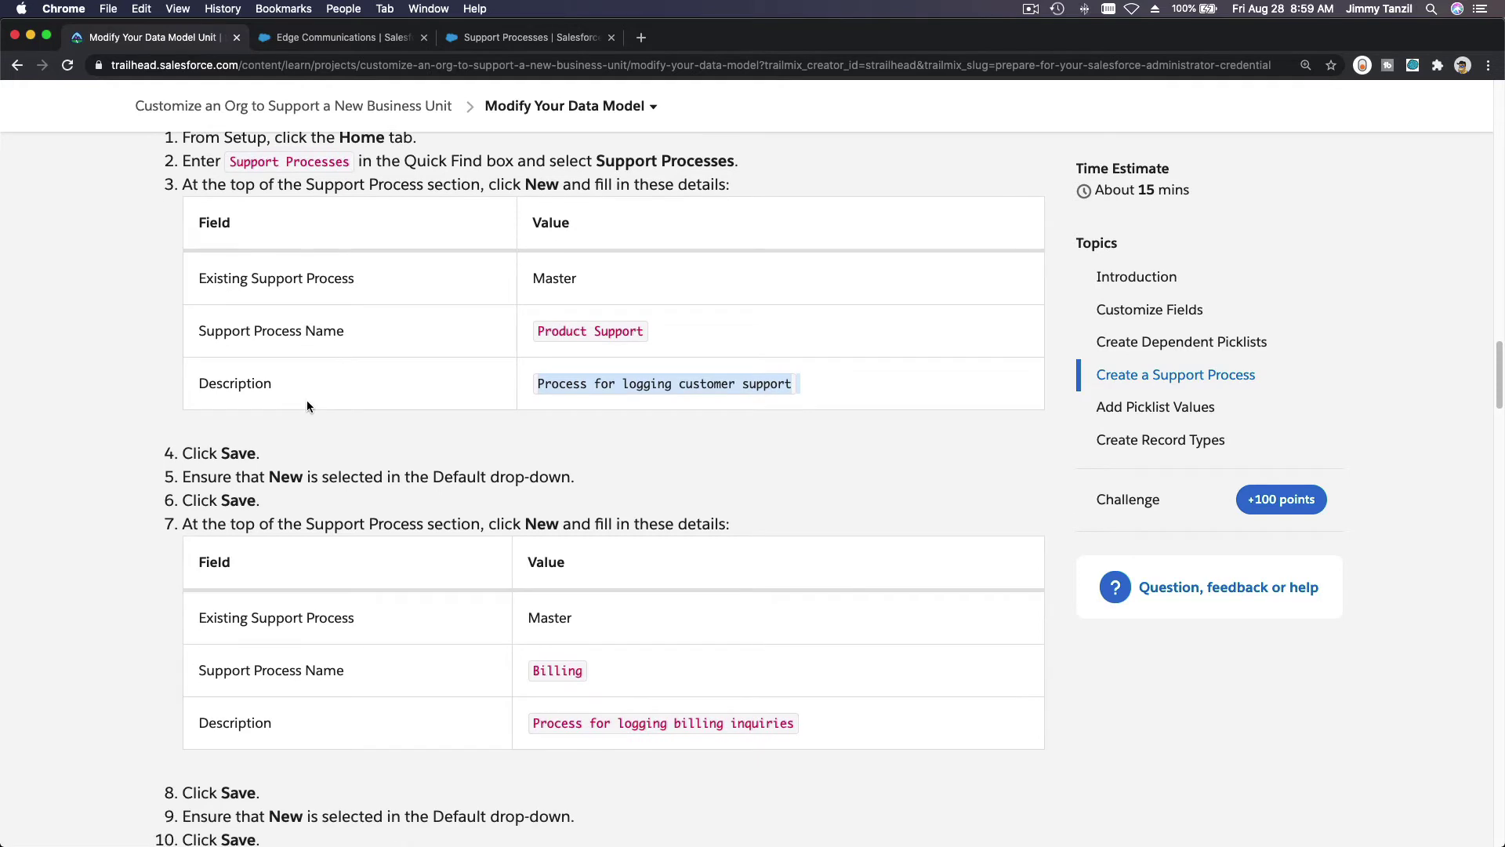
{"action": "scroll", "coordinate": [308, 402], "scroll_direction": "down", "scroll_amount": 1}
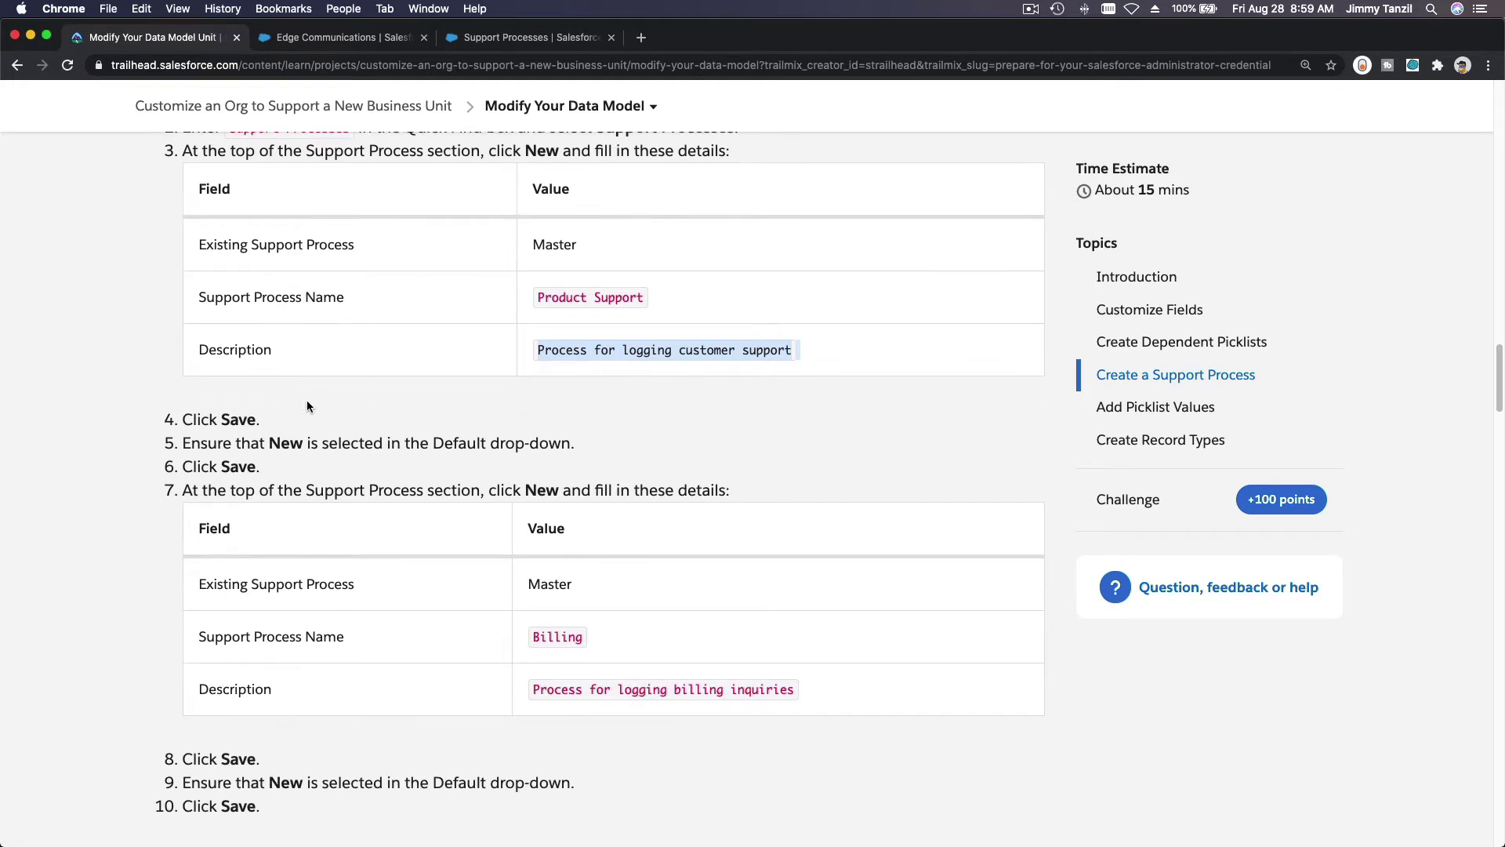
{"action": "scroll", "coordinate": [307, 405], "scroll_direction": "down", "scroll_amount": 1}
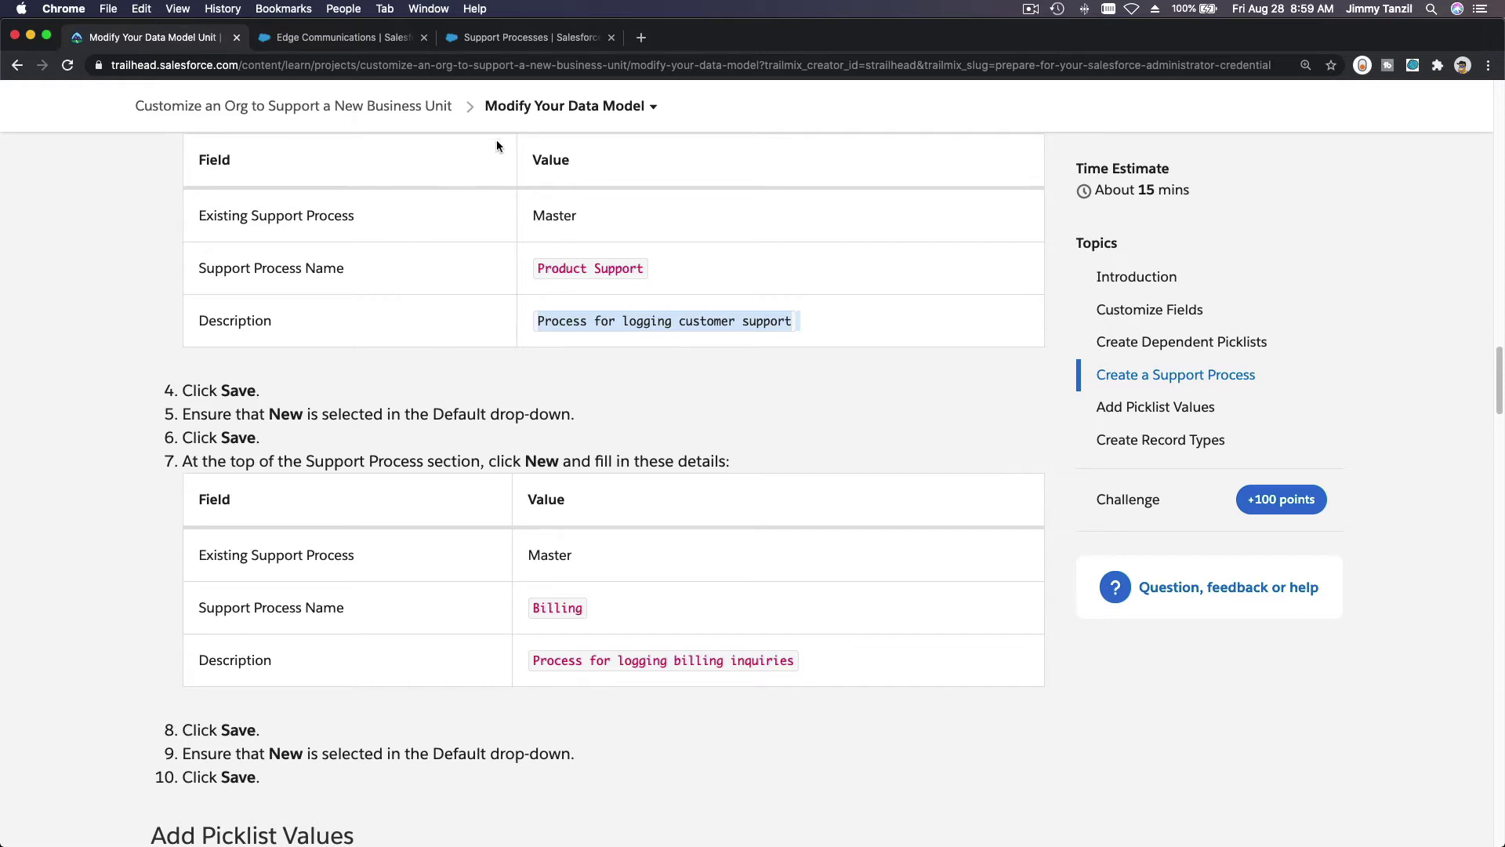
{"action": "left_click", "coordinate": [527, 37]}
{"action": "scroll", "coordinate": [692, 634], "scroll_direction": "down", "scroll_amount": 1}
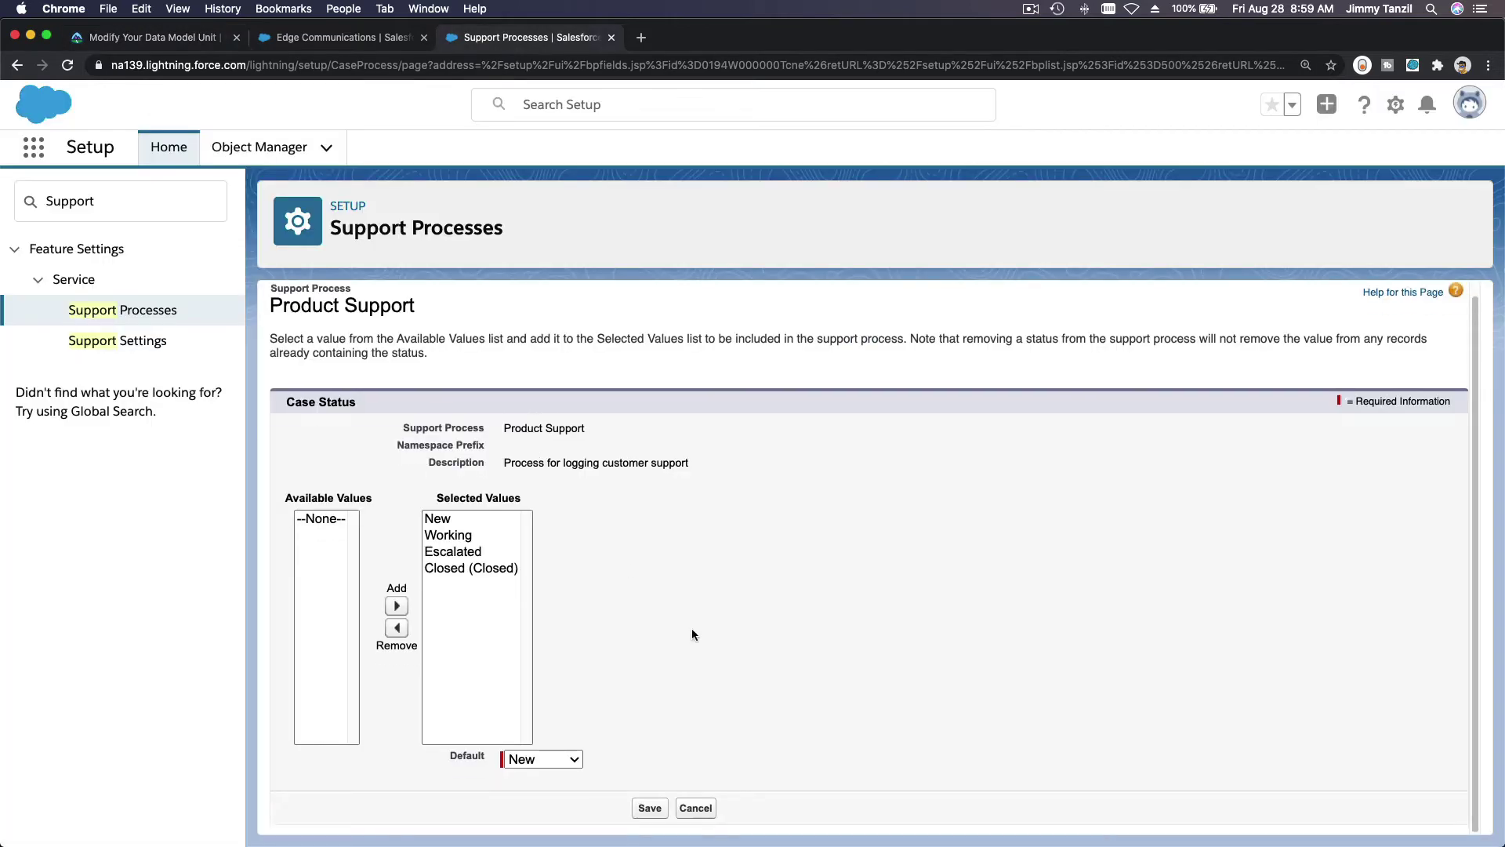
{"action": "left_click", "coordinate": [660, 813]}
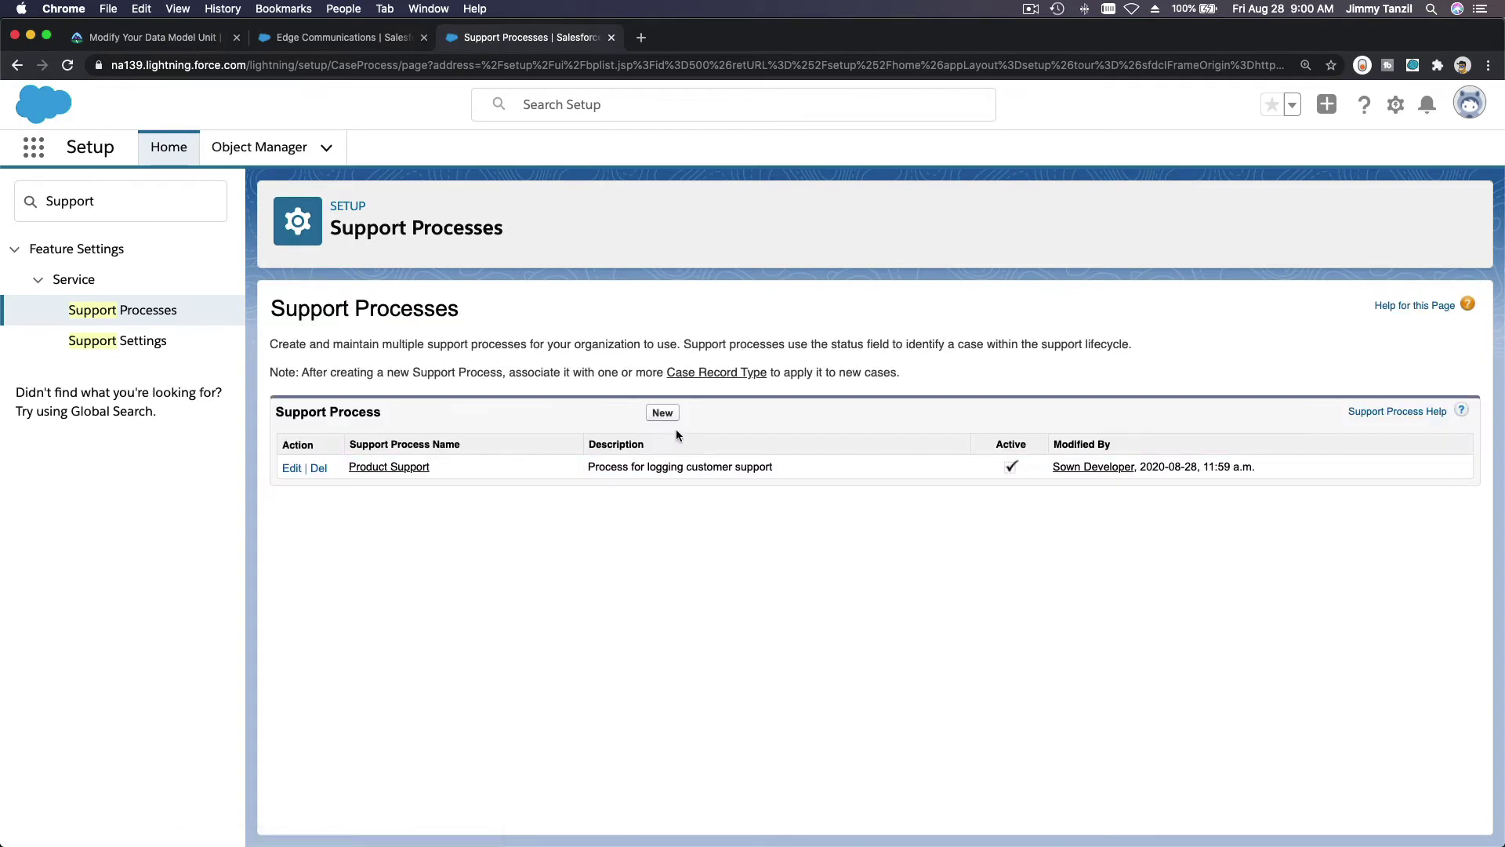
Start another support process based on Master and name it Billing, copying the name from Trailhead.
{"action": "left_click", "coordinate": [663, 412]}
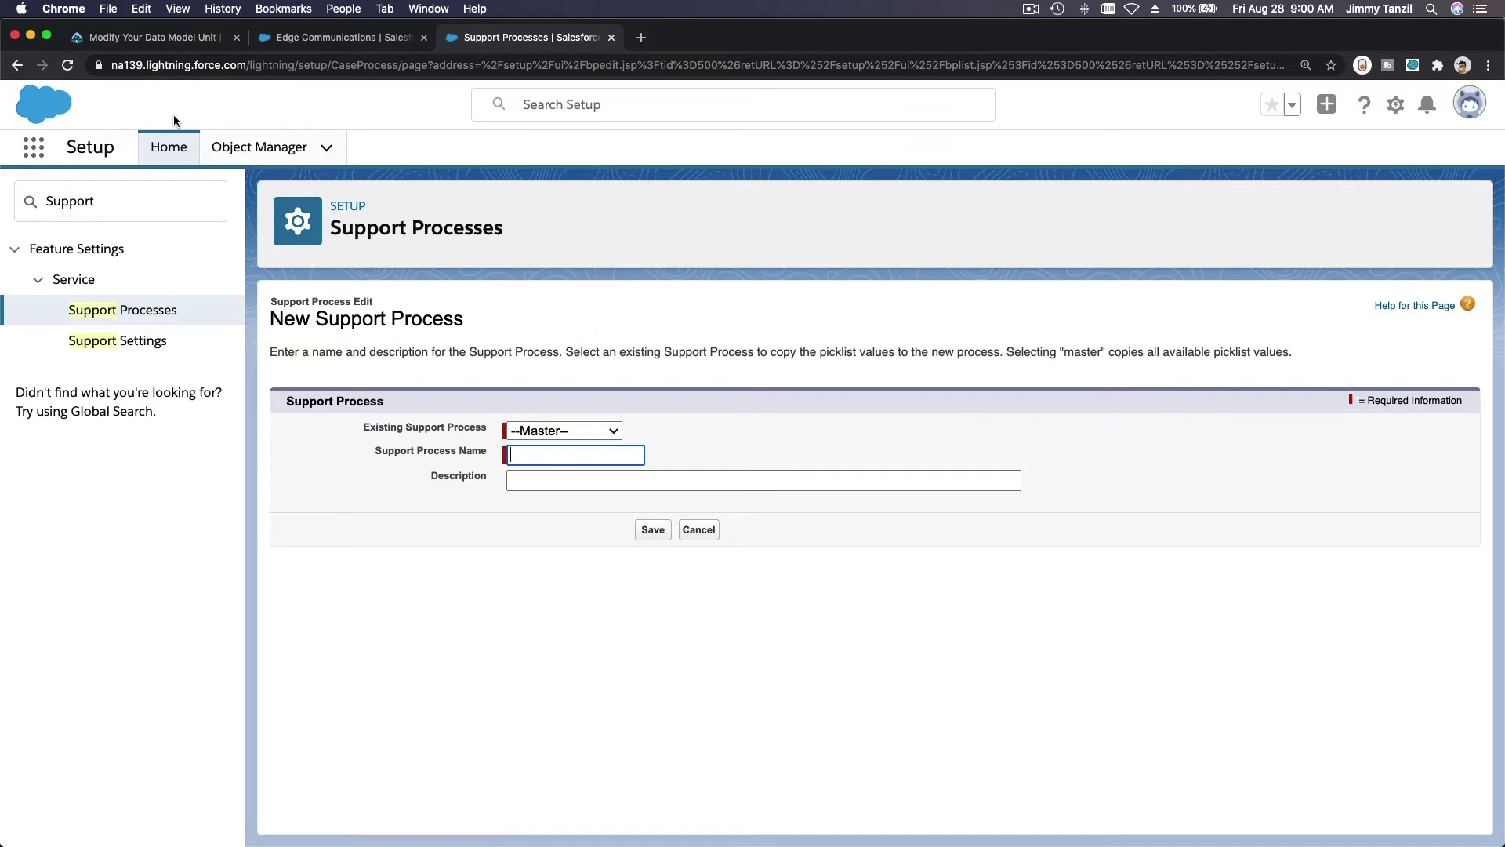
{"action": "left_click", "coordinate": [150, 37]}
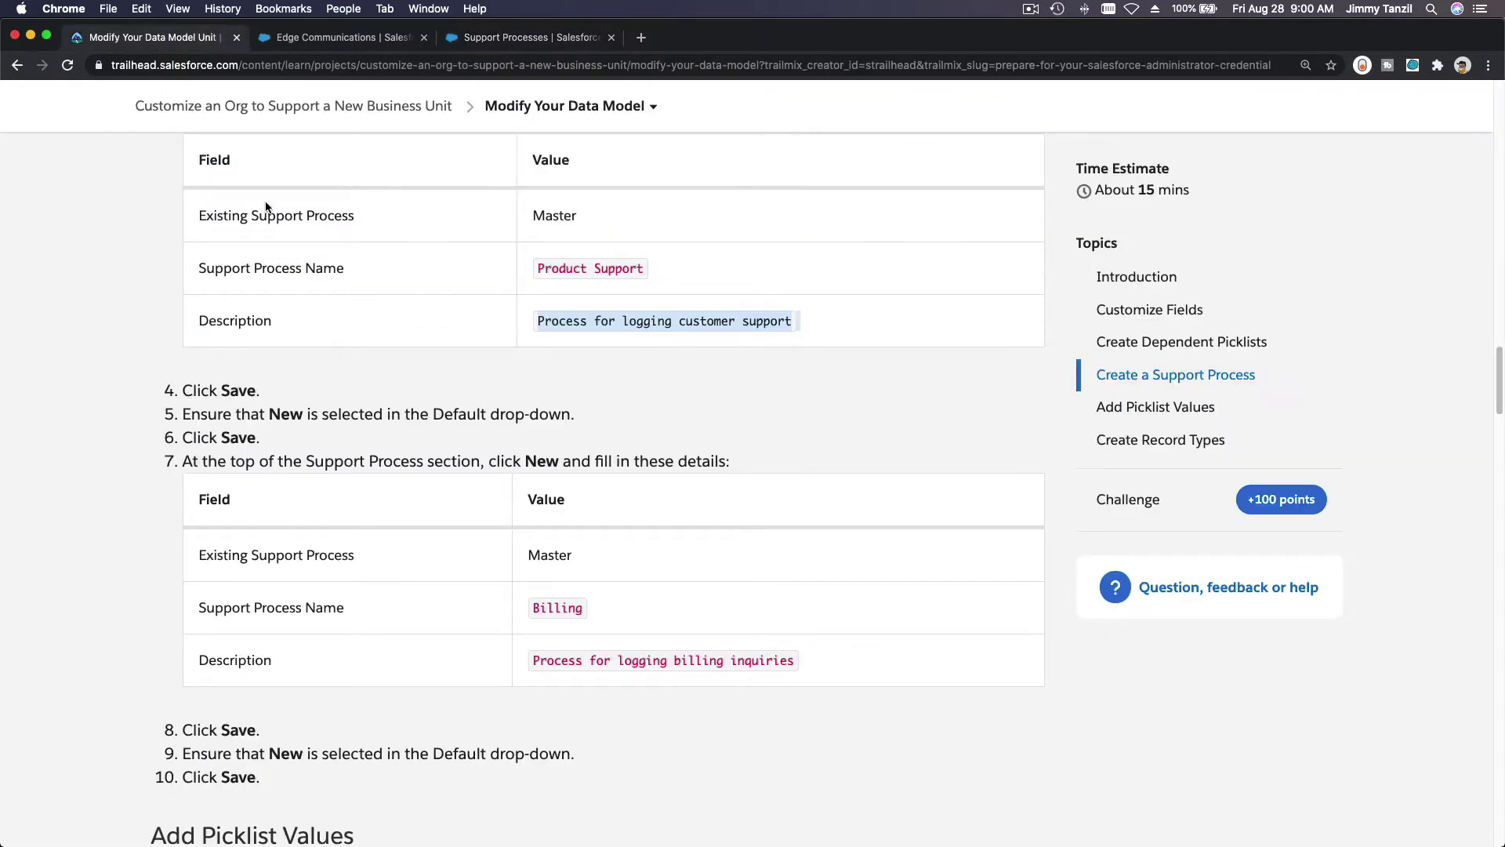
{"action": "double_click", "coordinate": [567, 605]}
{"action": "key", "text": "super+c"}
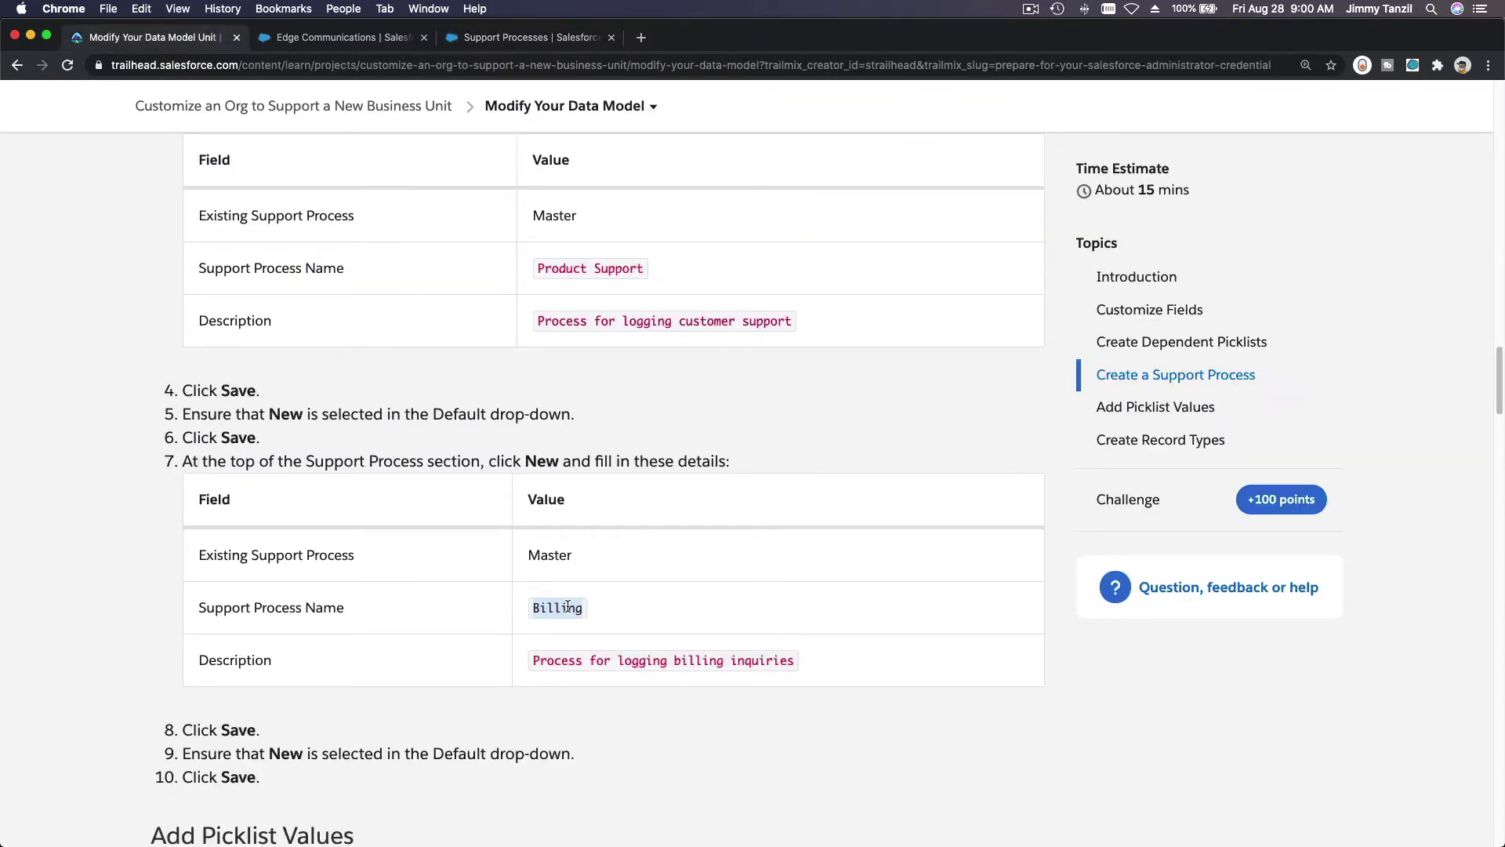
{"action": "left_click", "coordinate": [506, 38]}
{"action": "key", "text": "super+v"}
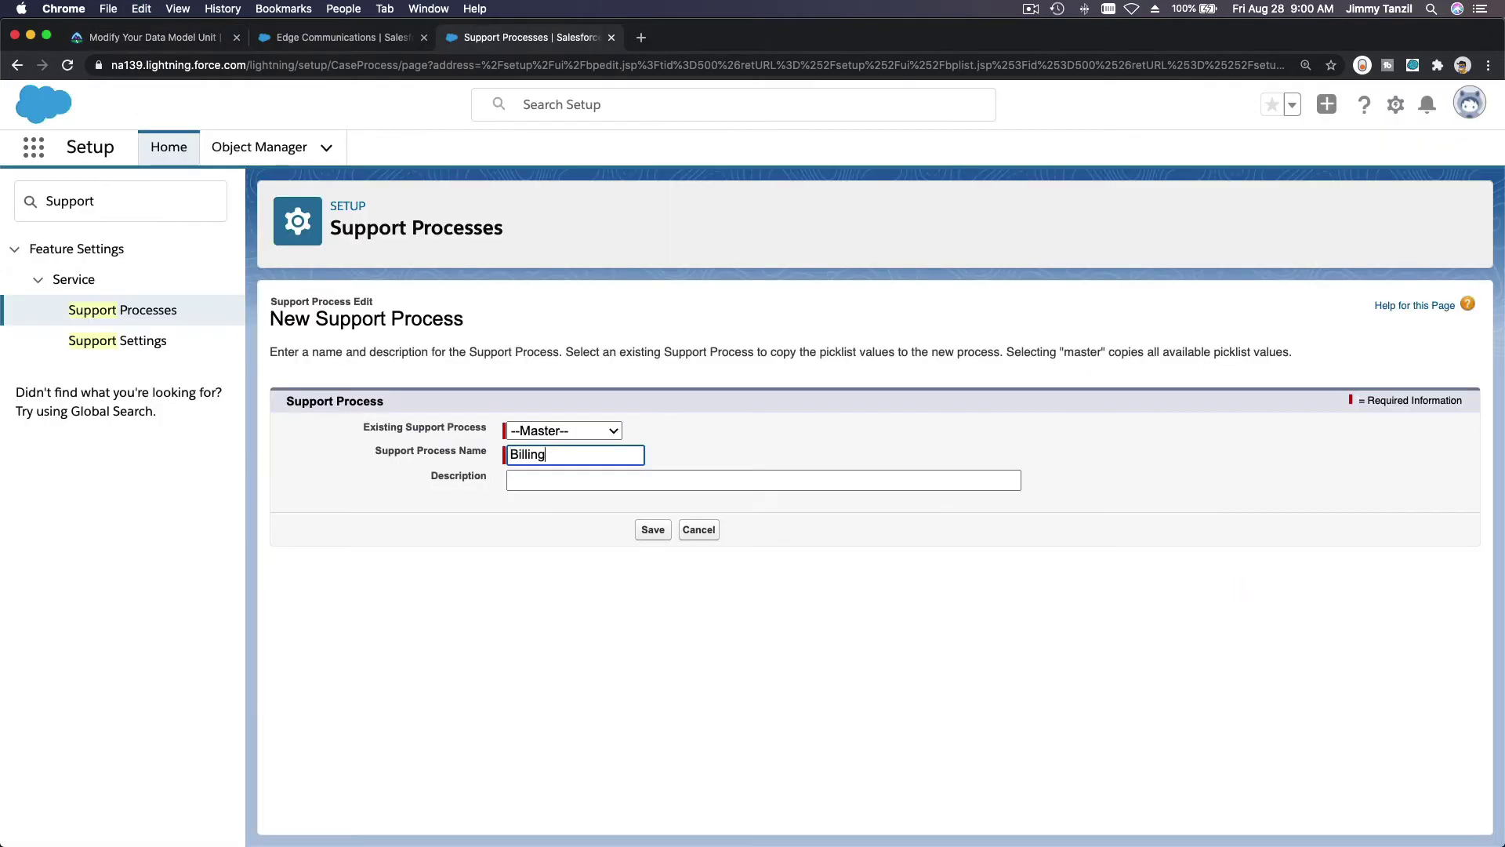
{"action": "key", "text": "Tab"}
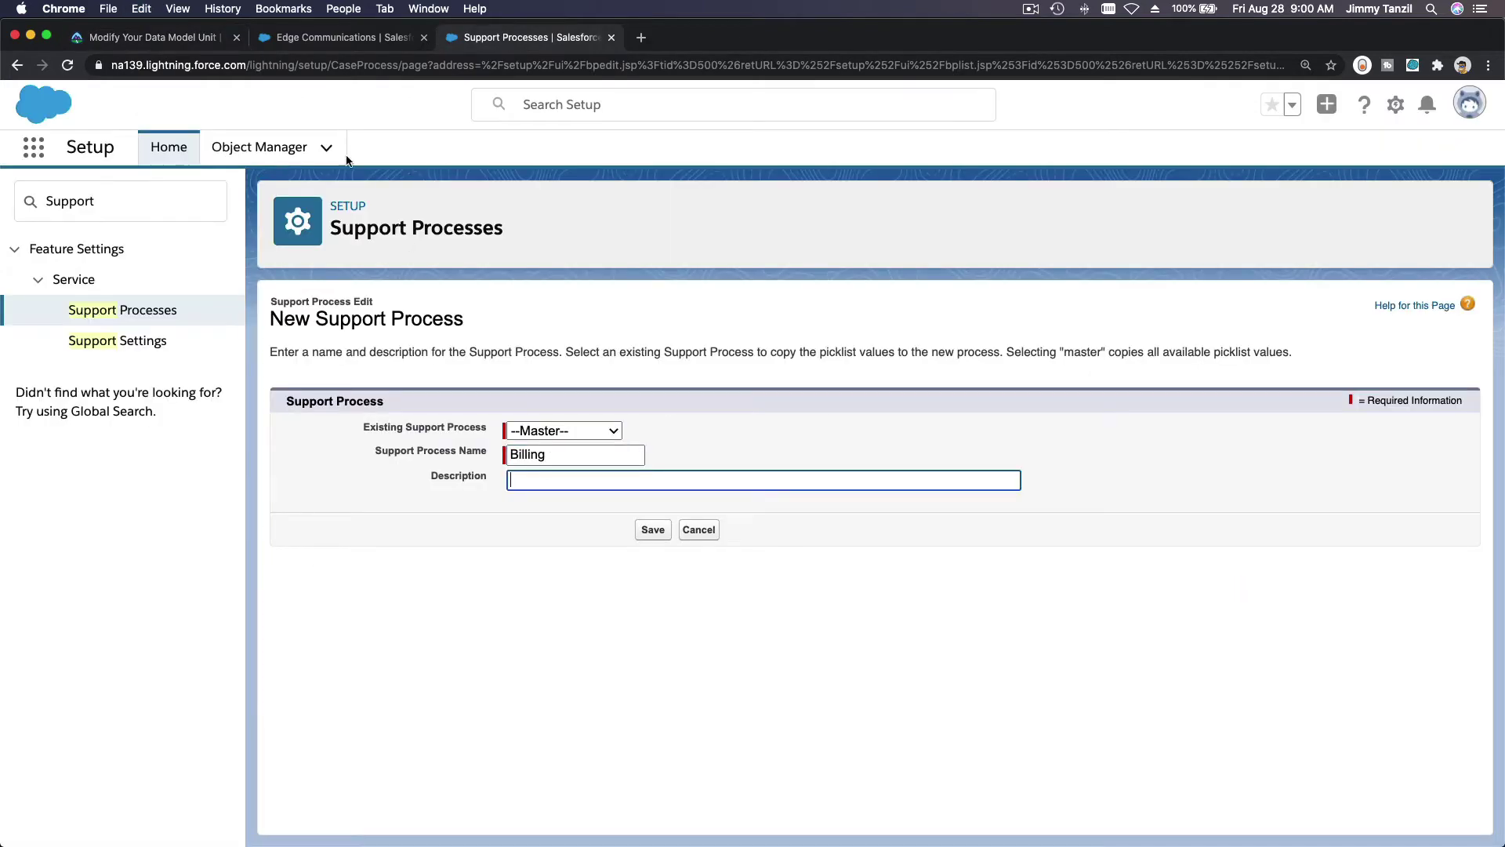
Copy the description "Process for logging billing inquiries" from Trailhead into the new Billing support process.
{"action": "left_click", "coordinate": [165, 33]}
{"action": "triple_click", "coordinate": [649, 663]}
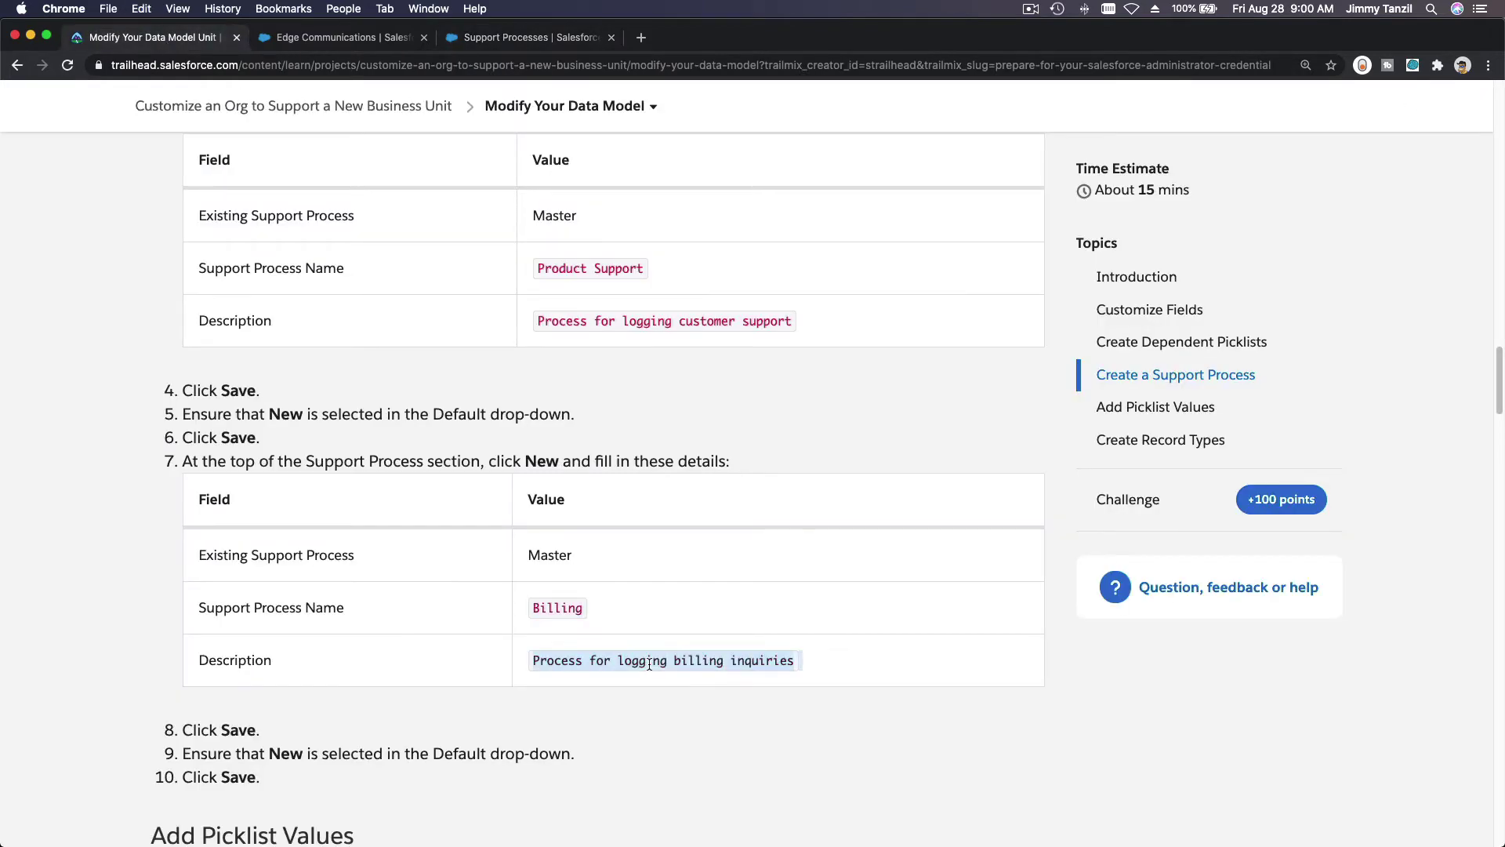
{"action": "key", "text": "super+c"}
{"action": "left_click", "coordinate": [506, 37]}
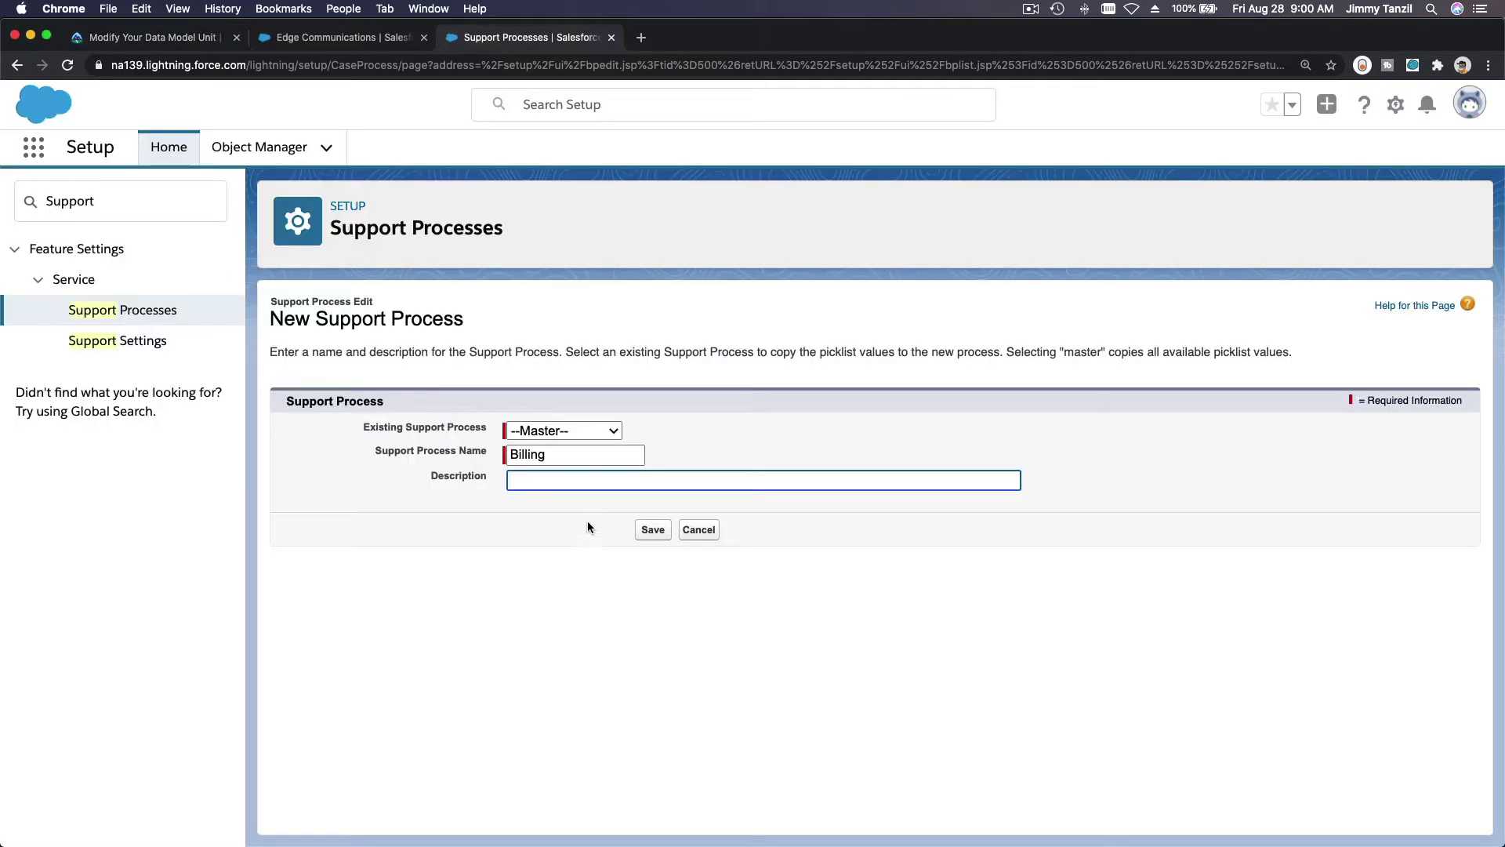
{"action": "key", "text": "super+v"}
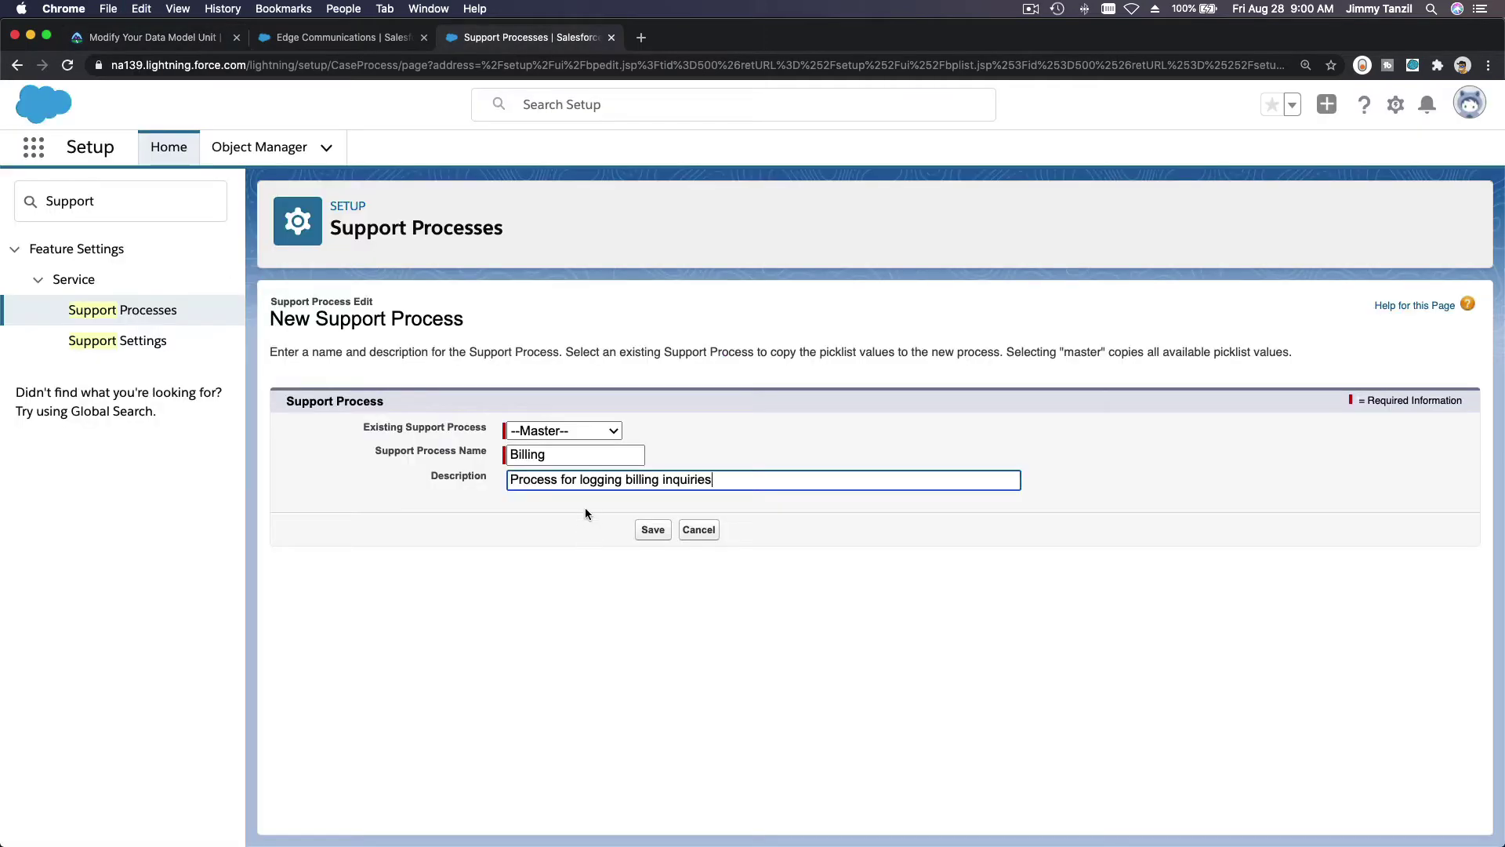
Save the Billing support process, check Trailhead for the default status, and save its case status values with New as default.
{"action": "left_click", "coordinate": [641, 540]}
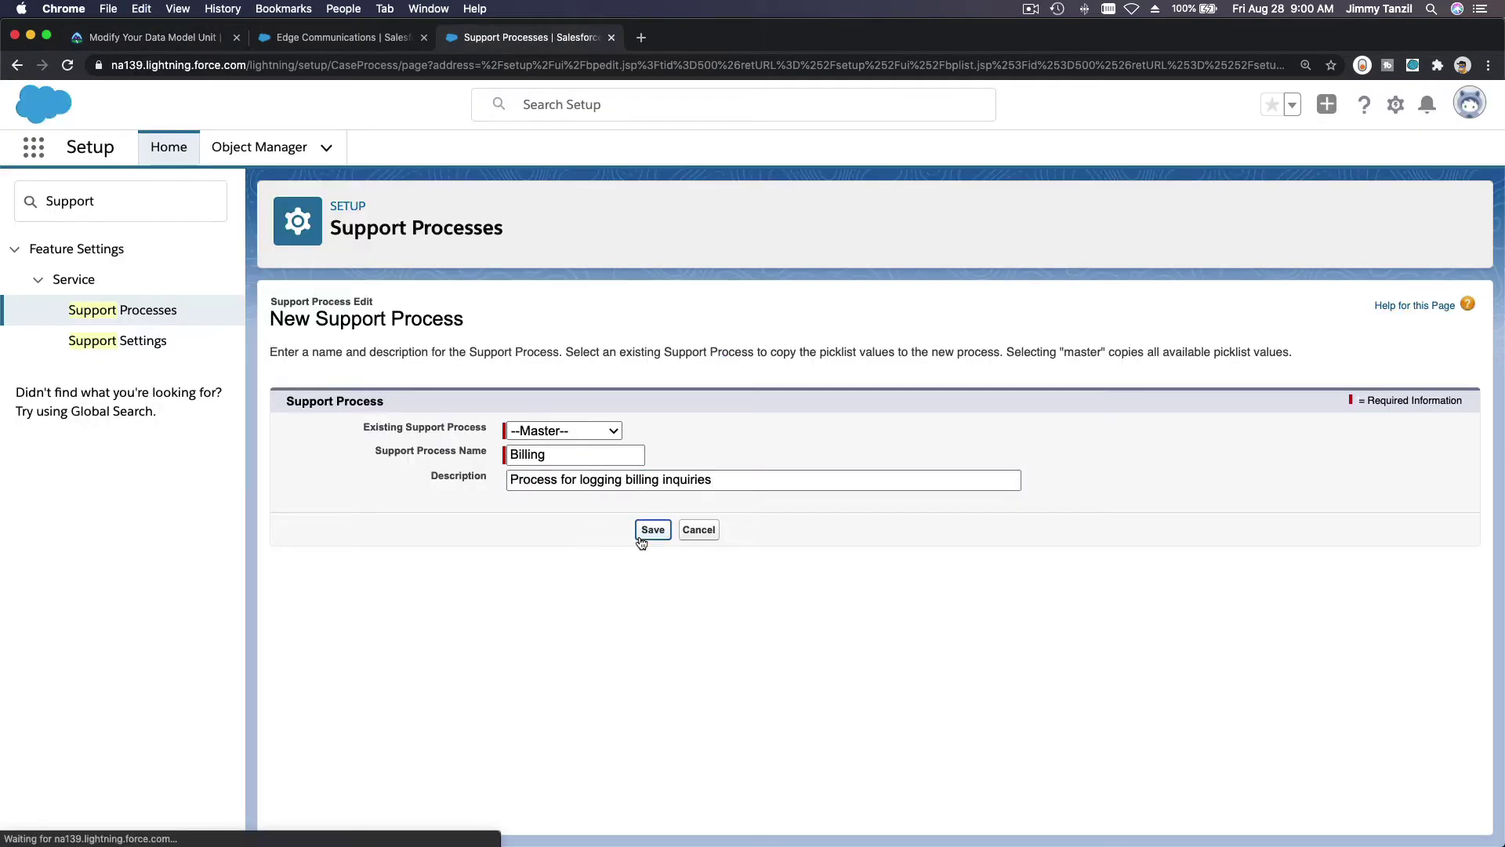
{"action": "left_click", "coordinate": [145, 38]}
{"action": "scroll", "coordinate": [448, 389], "scroll_direction": "down", "scroll_amount": 5}
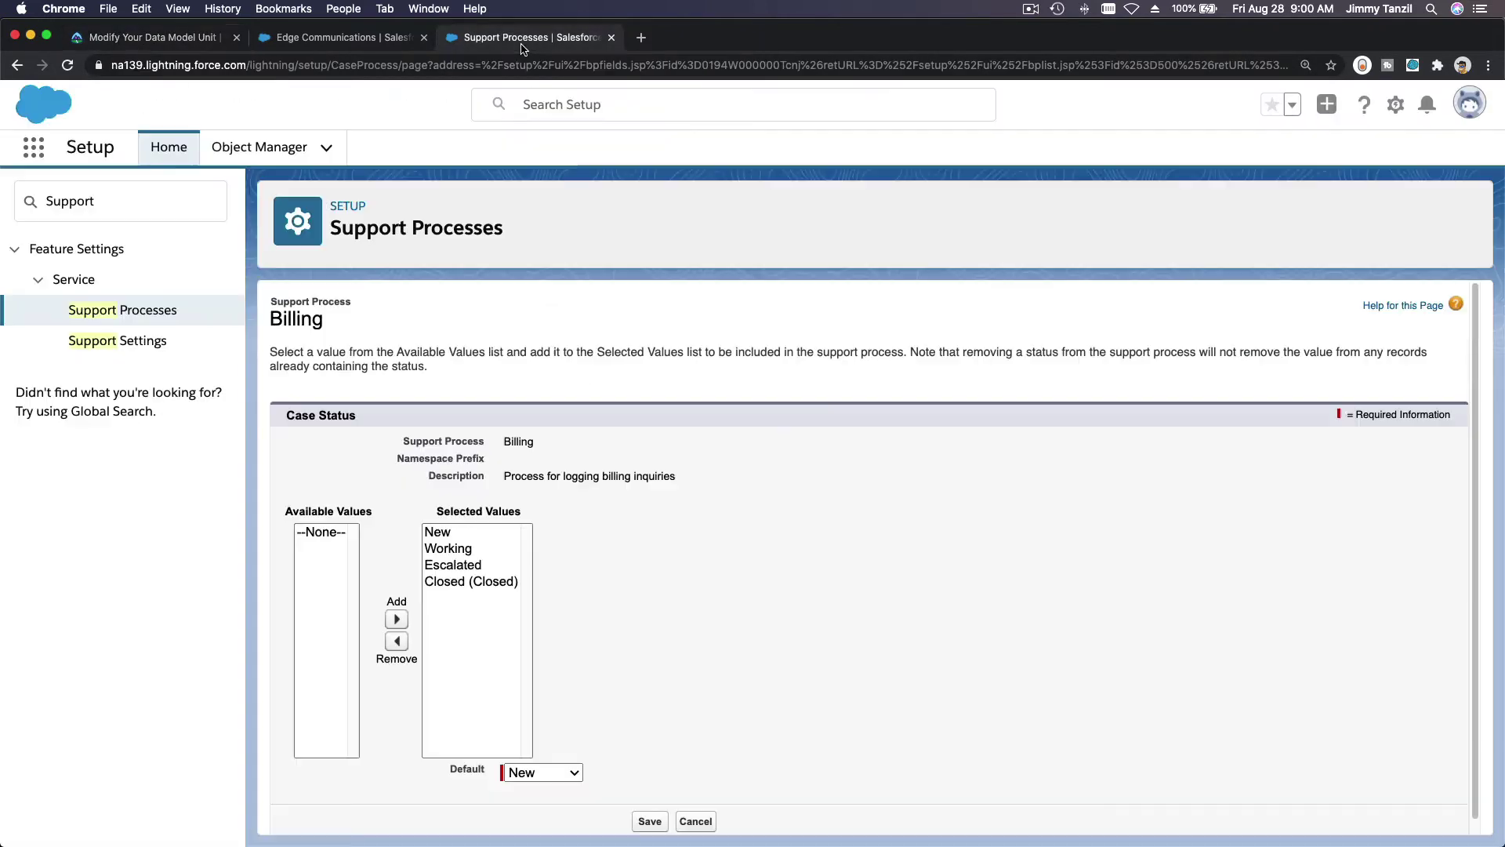
{"action": "left_click", "coordinate": [522, 37]}
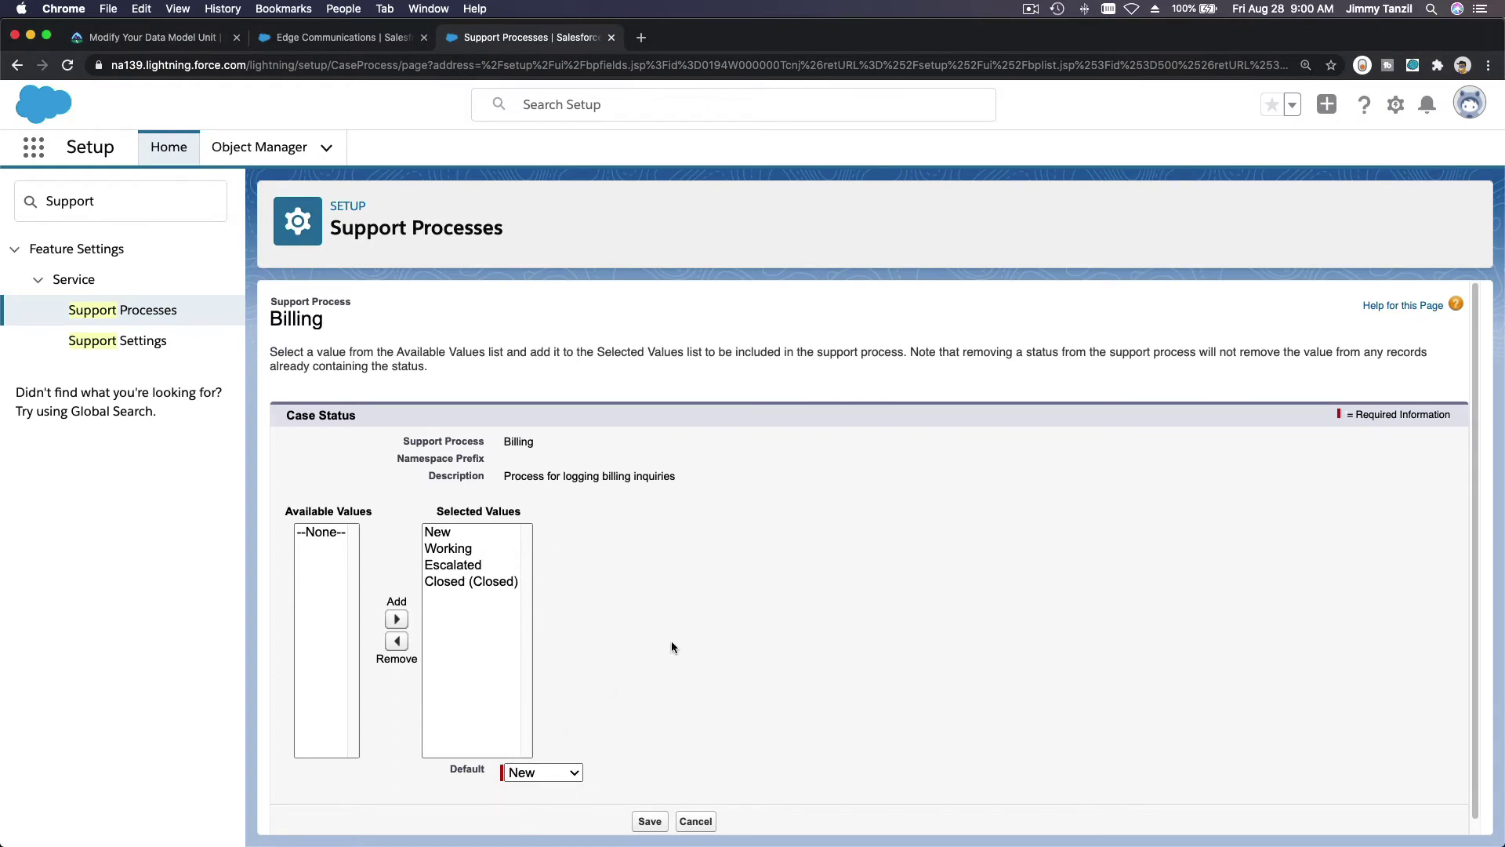
{"action": "left_click", "coordinate": [649, 821]}
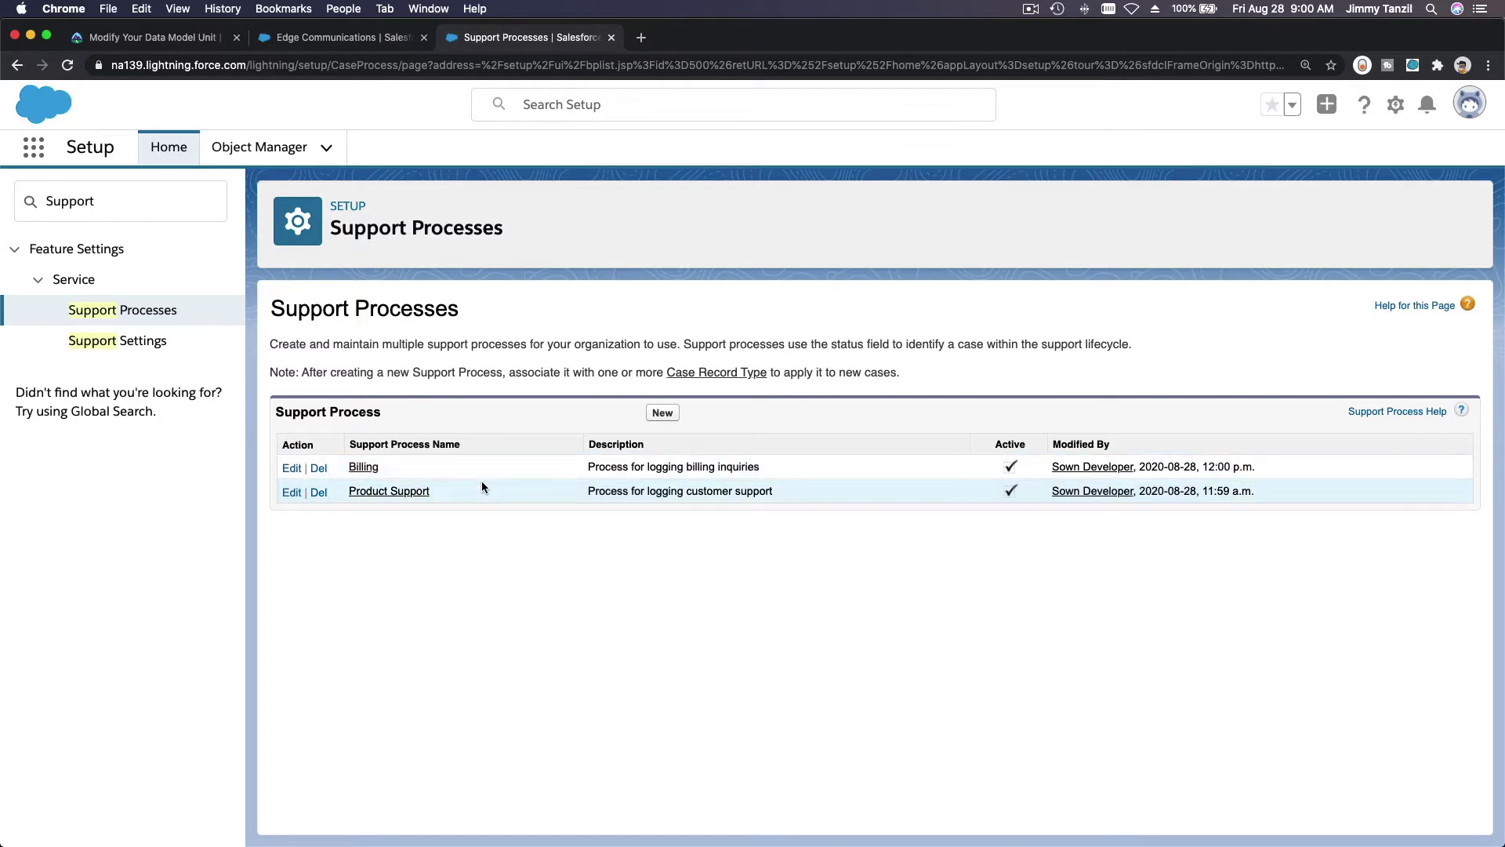
Read the Add Picklist Values instructions in Trailhead, then find and open the Case object in Salesforce Setup.
{"action": "left_click", "coordinate": [165, 36]}
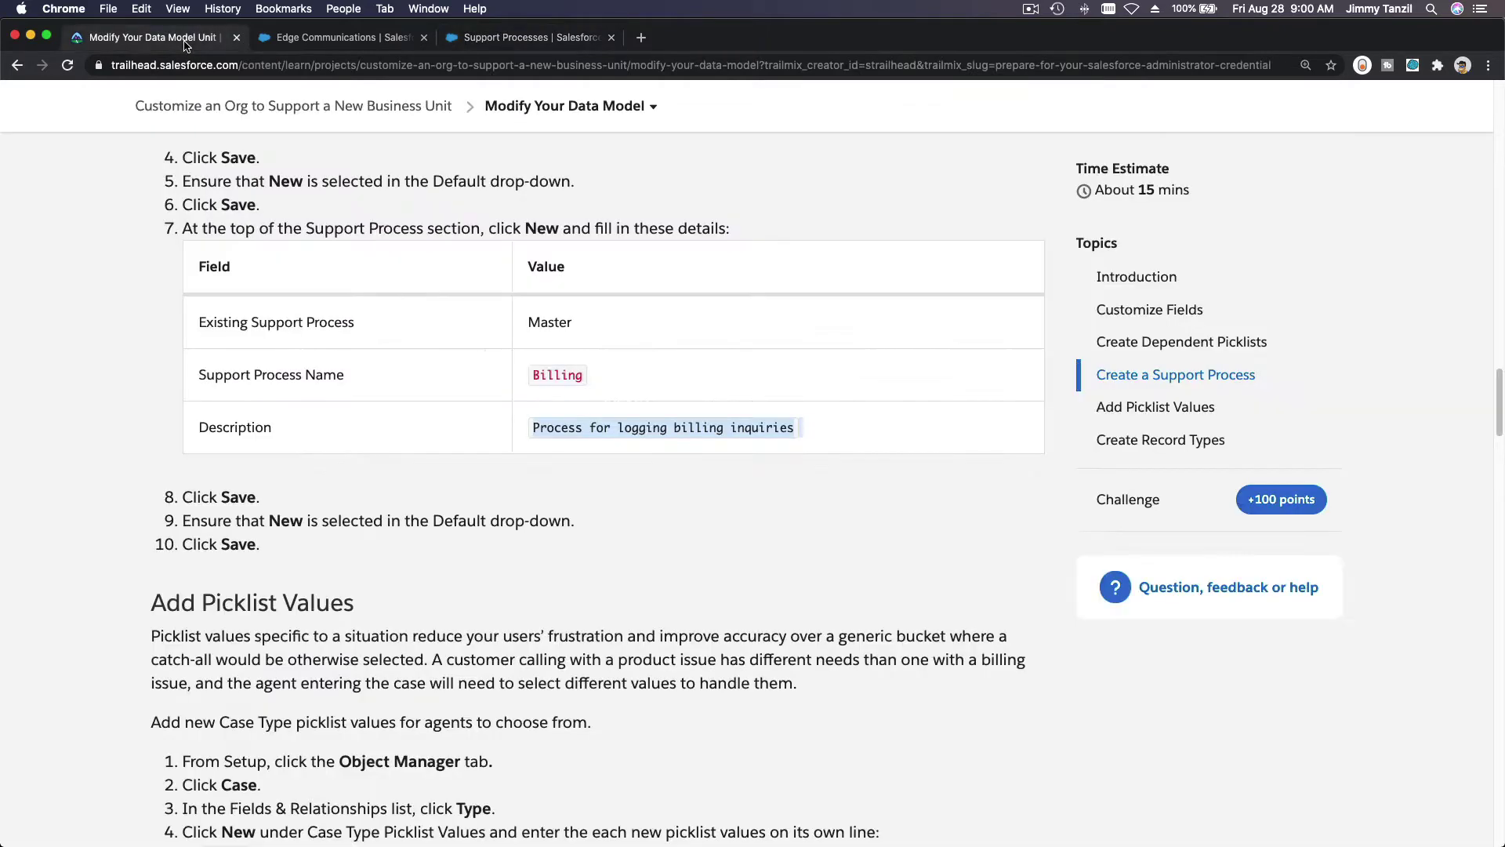
{"action": "left_click", "coordinate": [583, 505]}
{"action": "scroll", "coordinate": [583, 505], "scroll_direction": "down", "scroll_amount": 3}
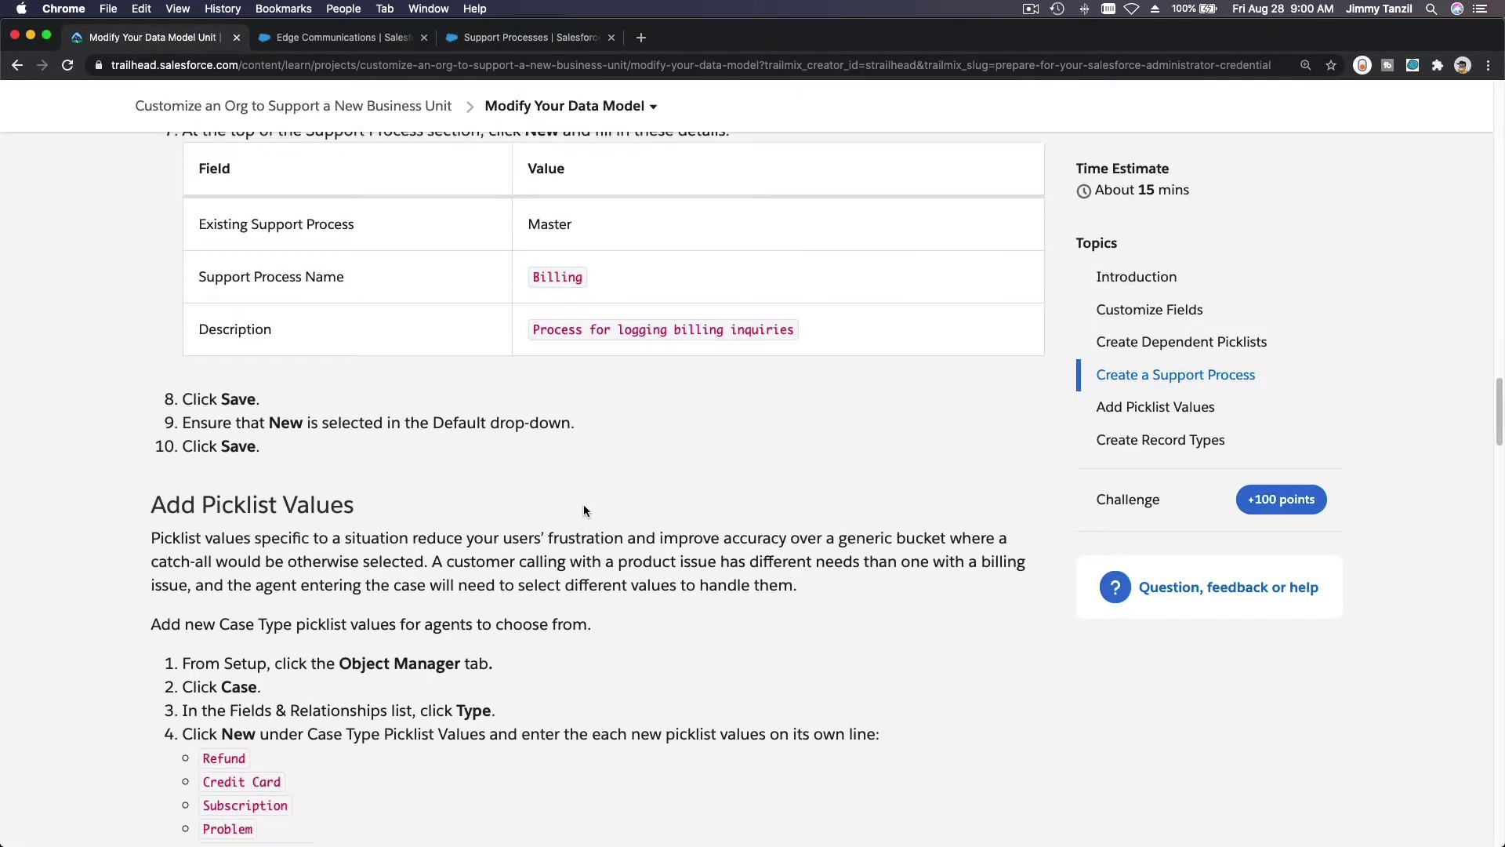
{"action": "scroll", "coordinate": [584, 506], "scroll_direction": "down", "scroll_amount": 3}
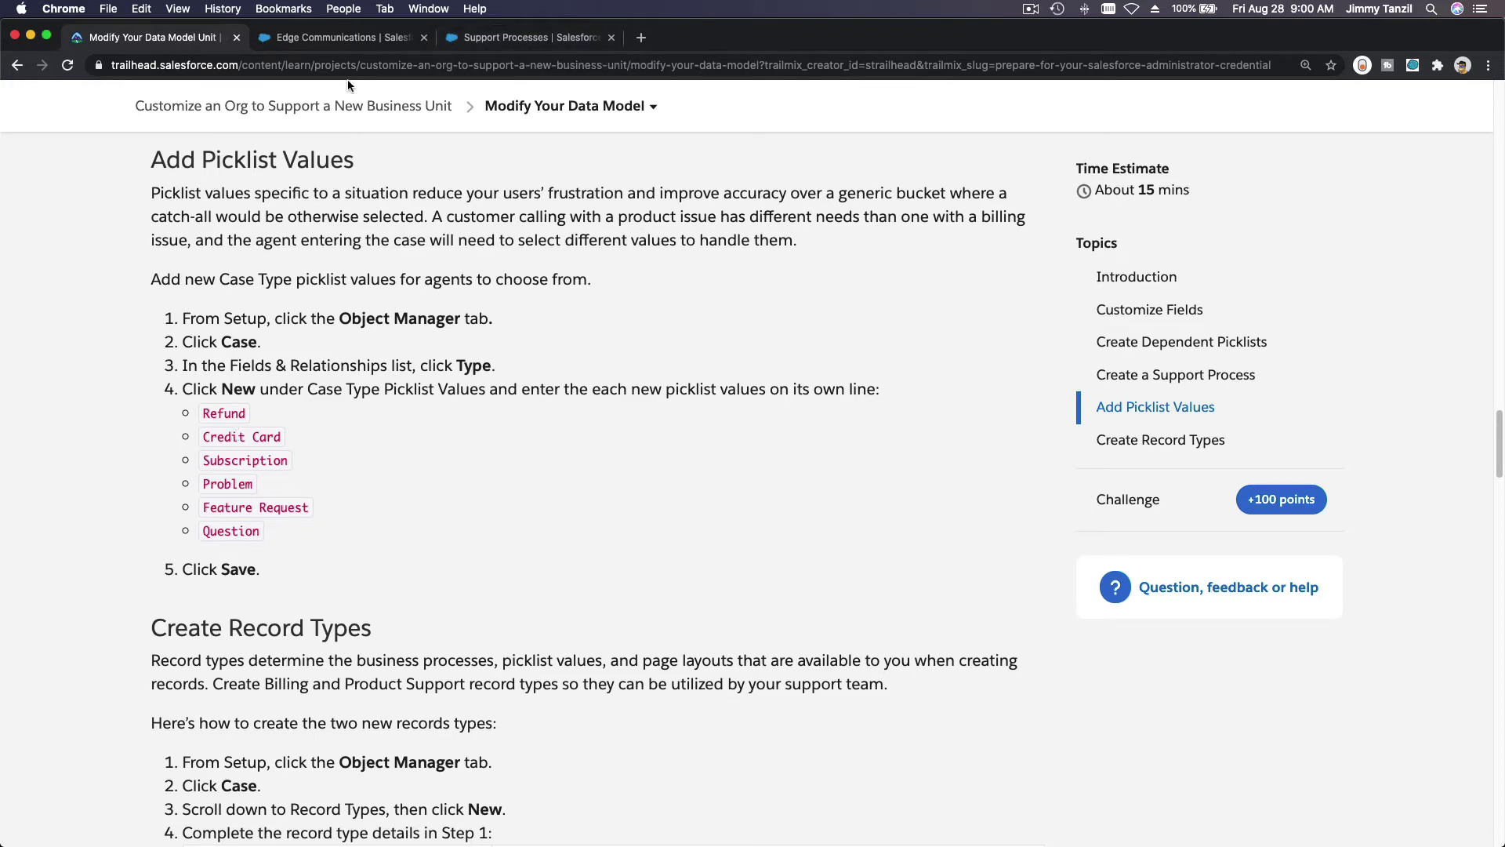
{"action": "left_click", "coordinate": [491, 44]}
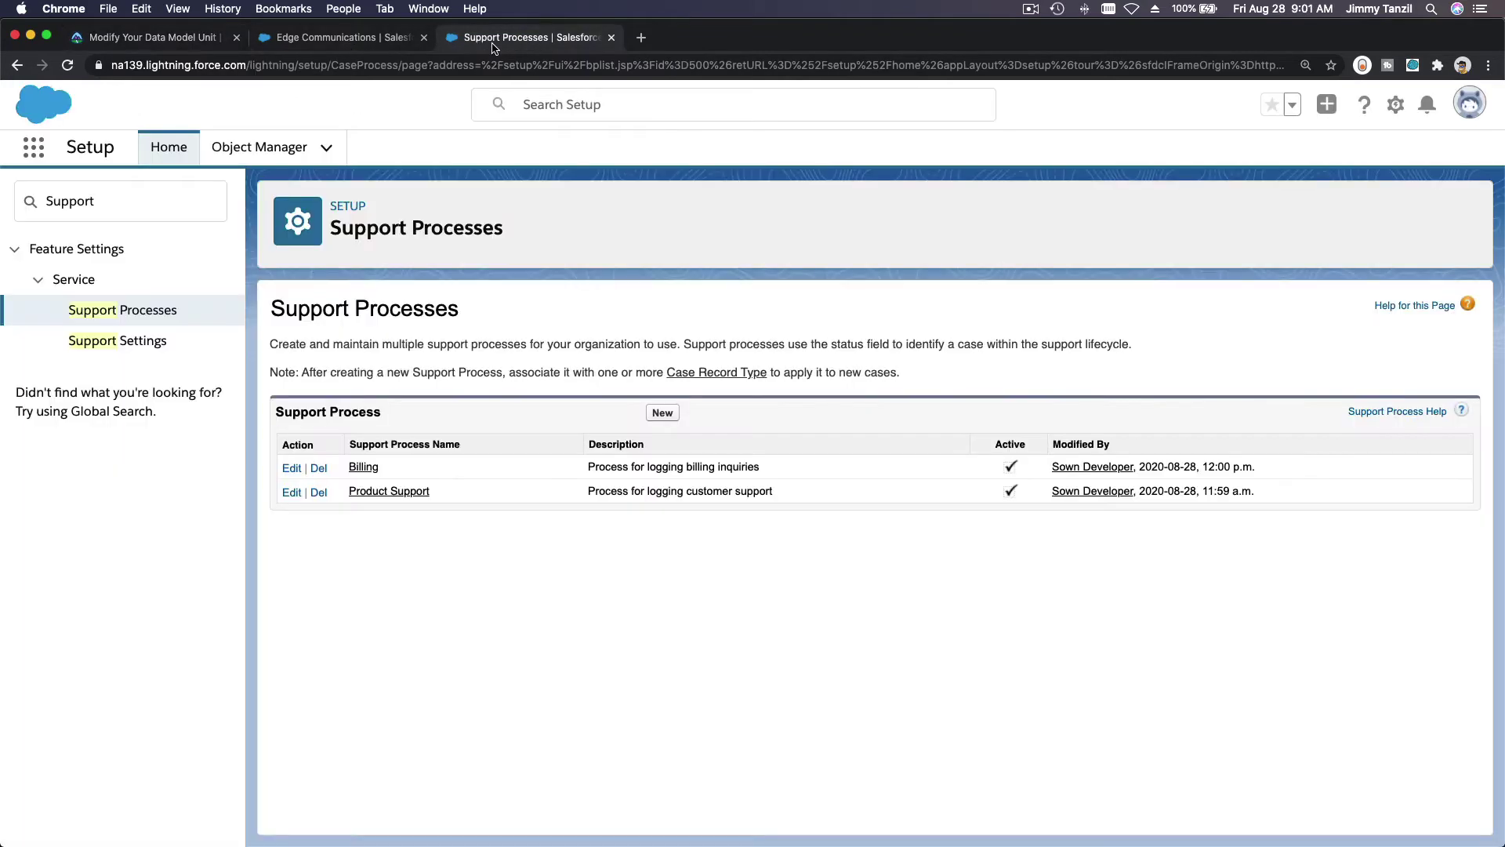
{"action": "left_click", "coordinate": [266, 147]}
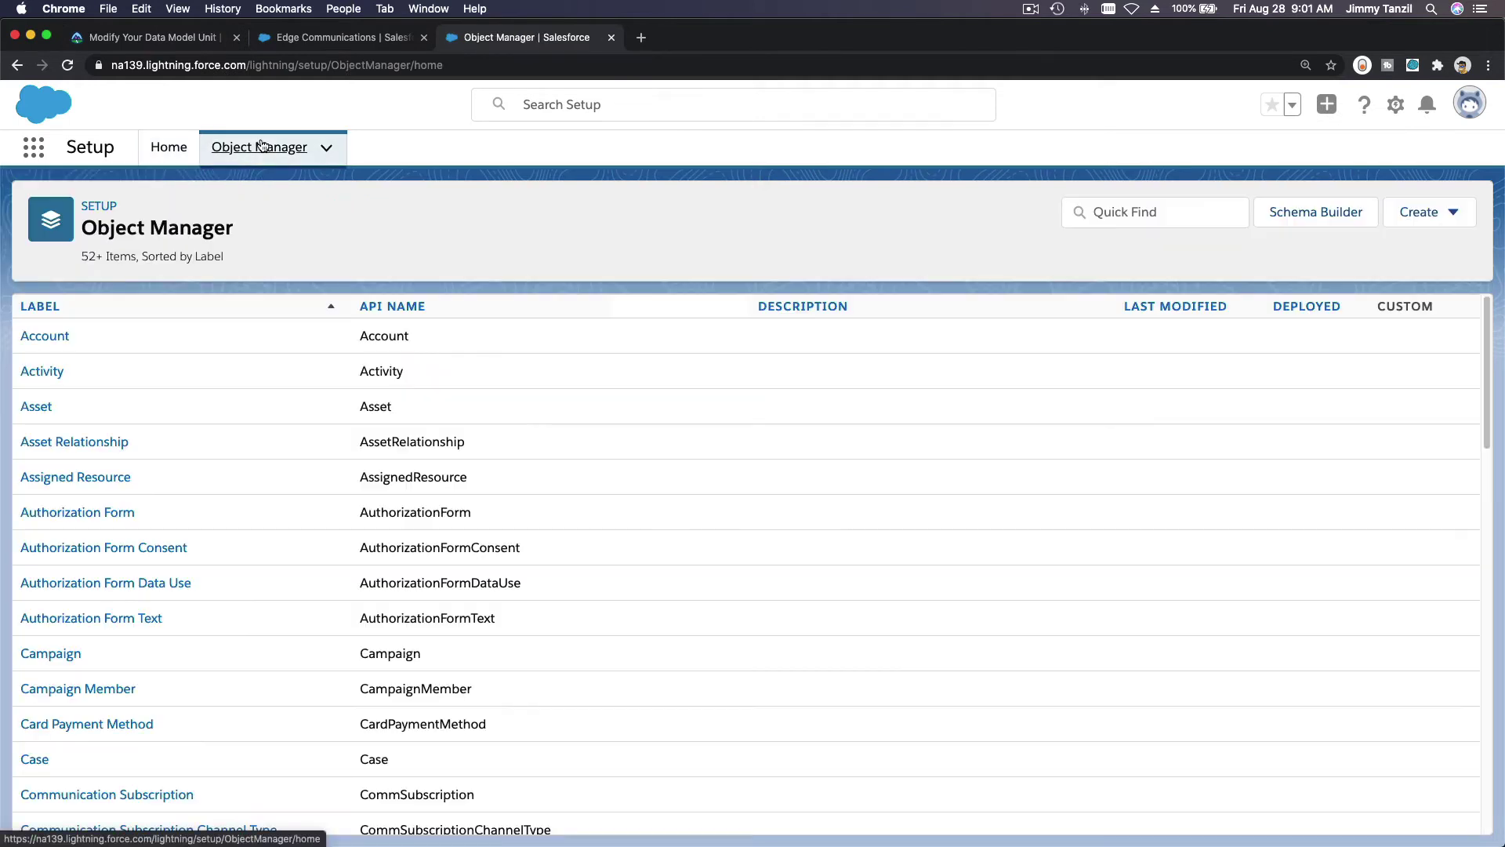
{"action": "left_click", "coordinate": [1140, 218]}
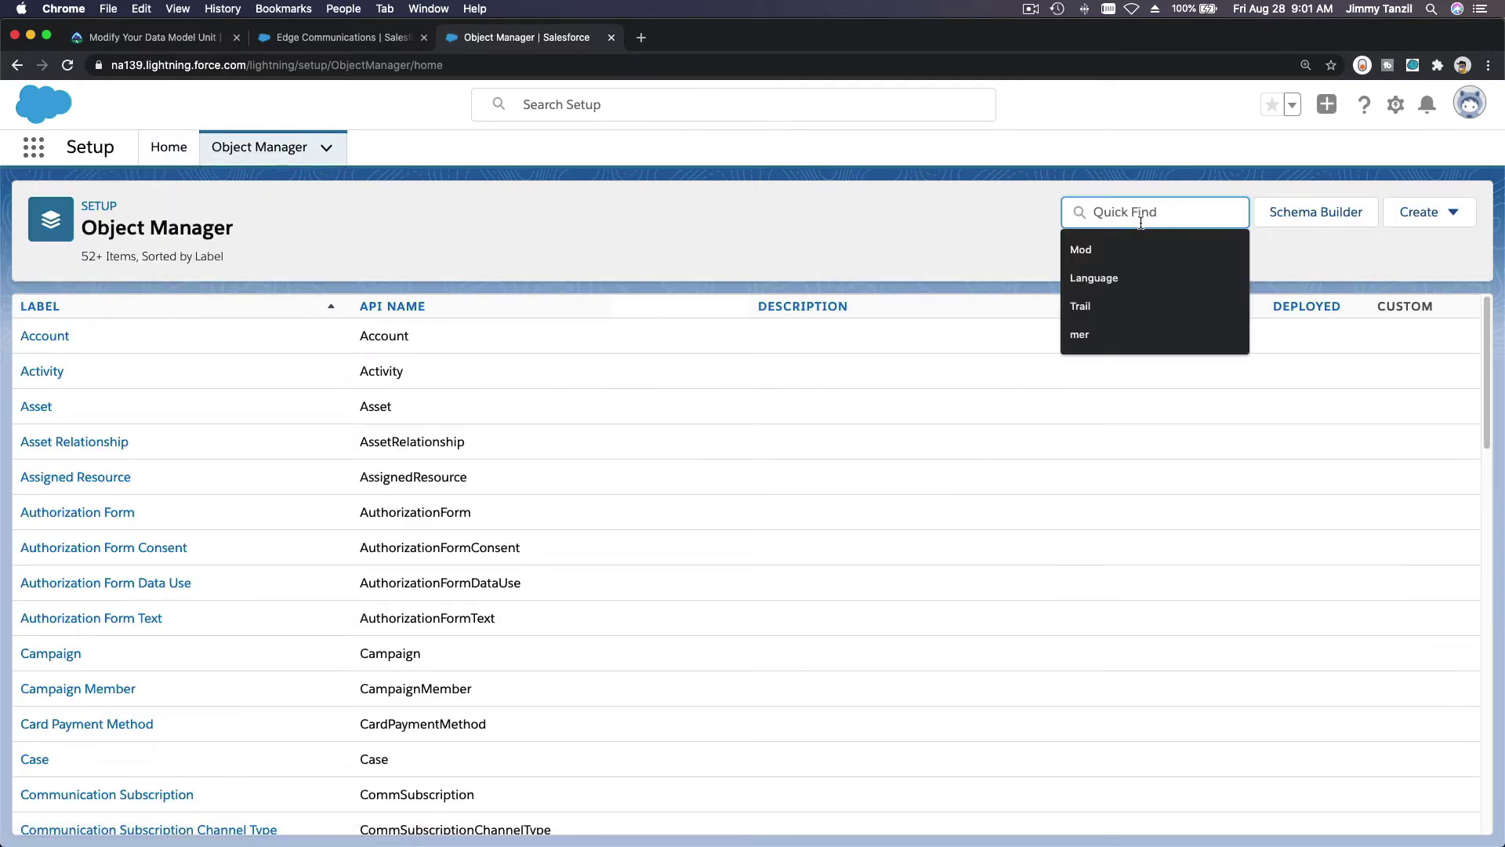
{"action": "type", "text": "Case"}
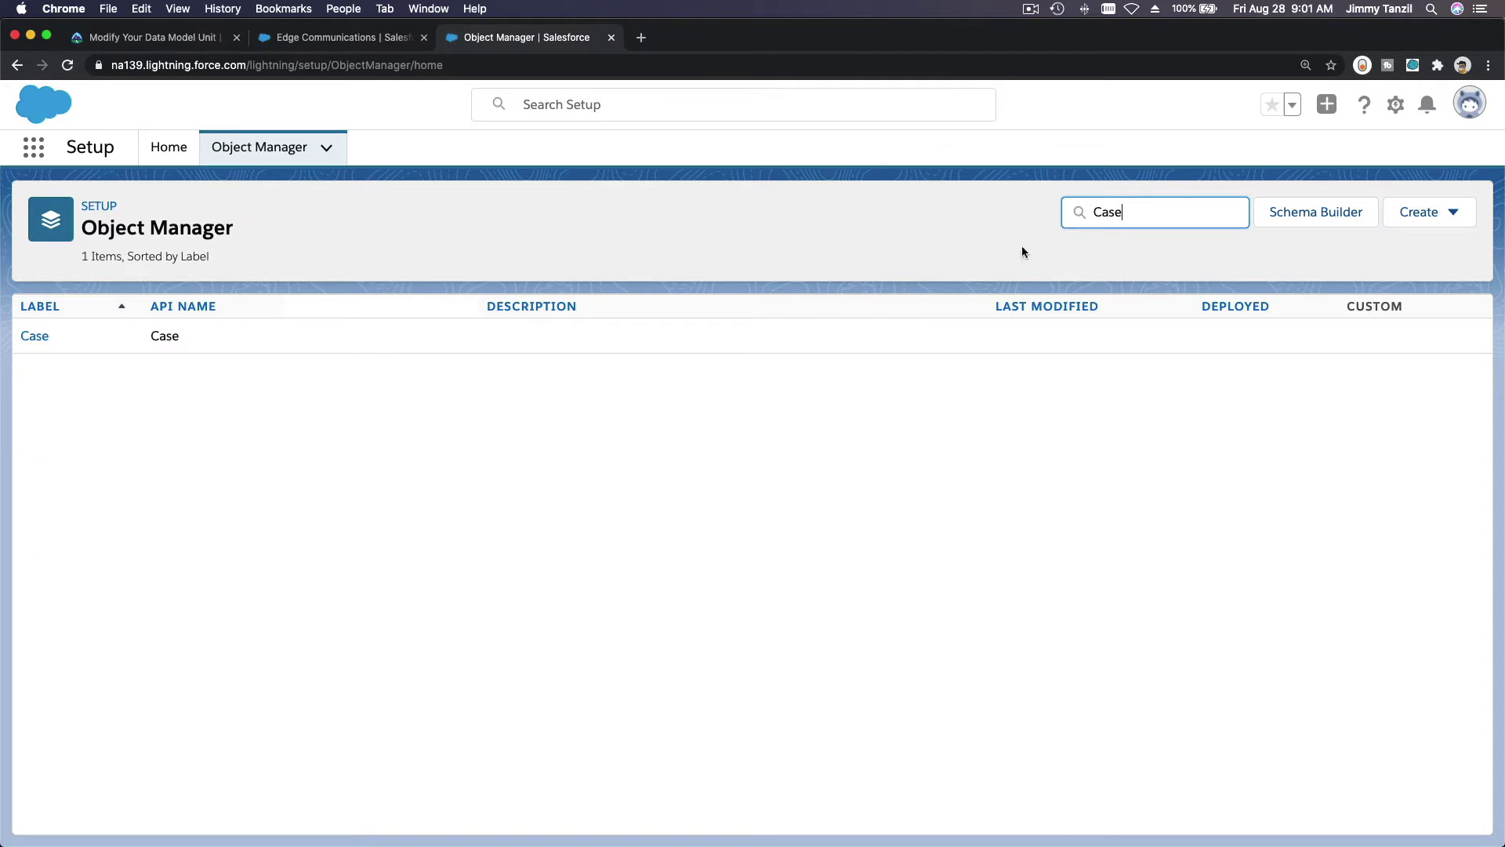
{"action": "left_click", "coordinate": [38, 339]}
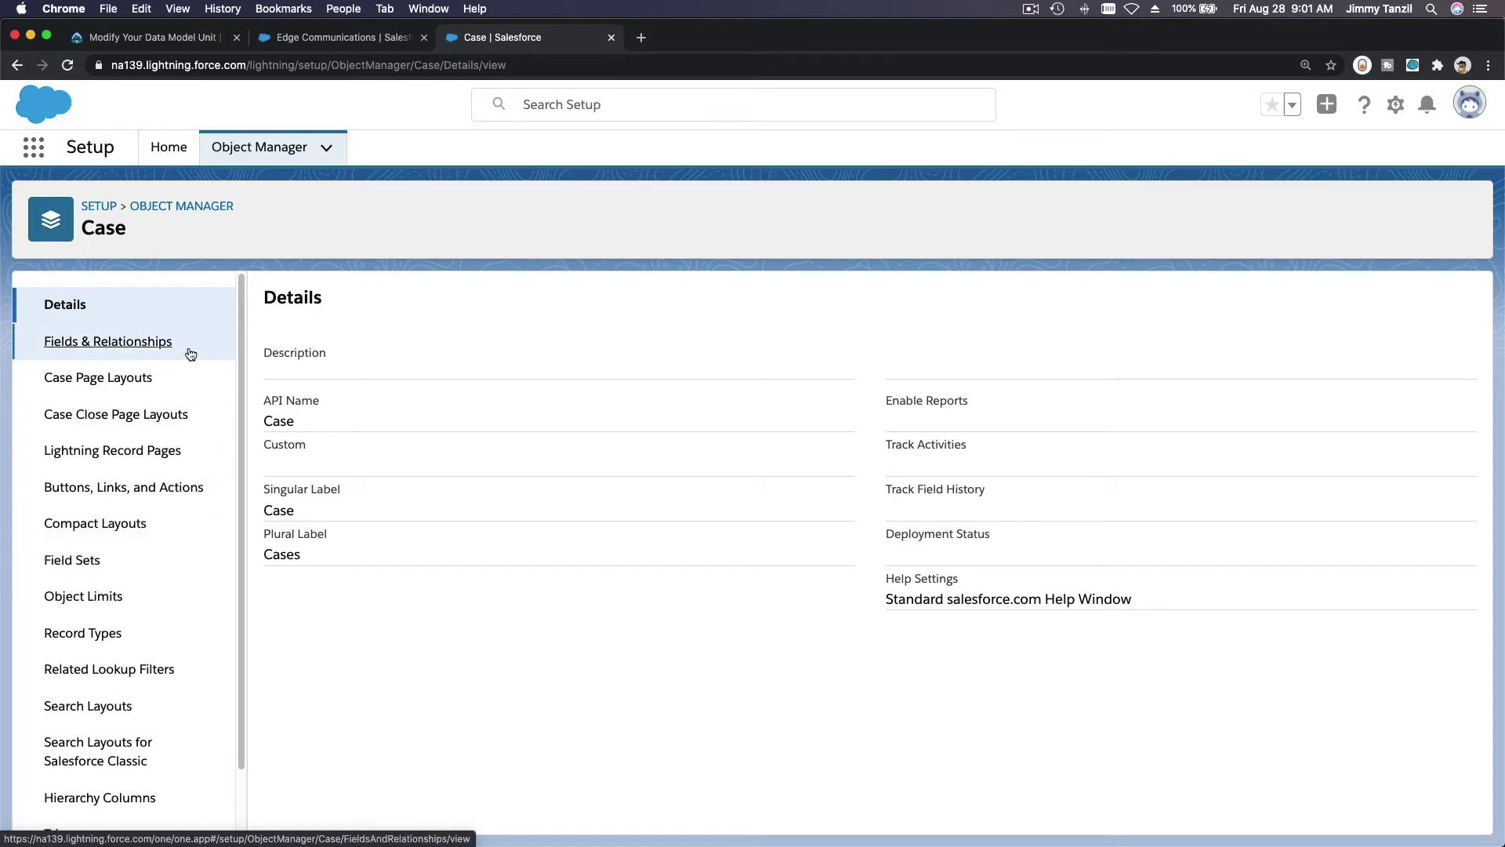
Search the Case object's fields for Type and open that field's picklist values.
{"action": "left_click", "coordinate": [188, 349]}
{"action": "scroll", "coordinate": [389, 456], "scroll_direction": "down", "scroll_amount": 1}
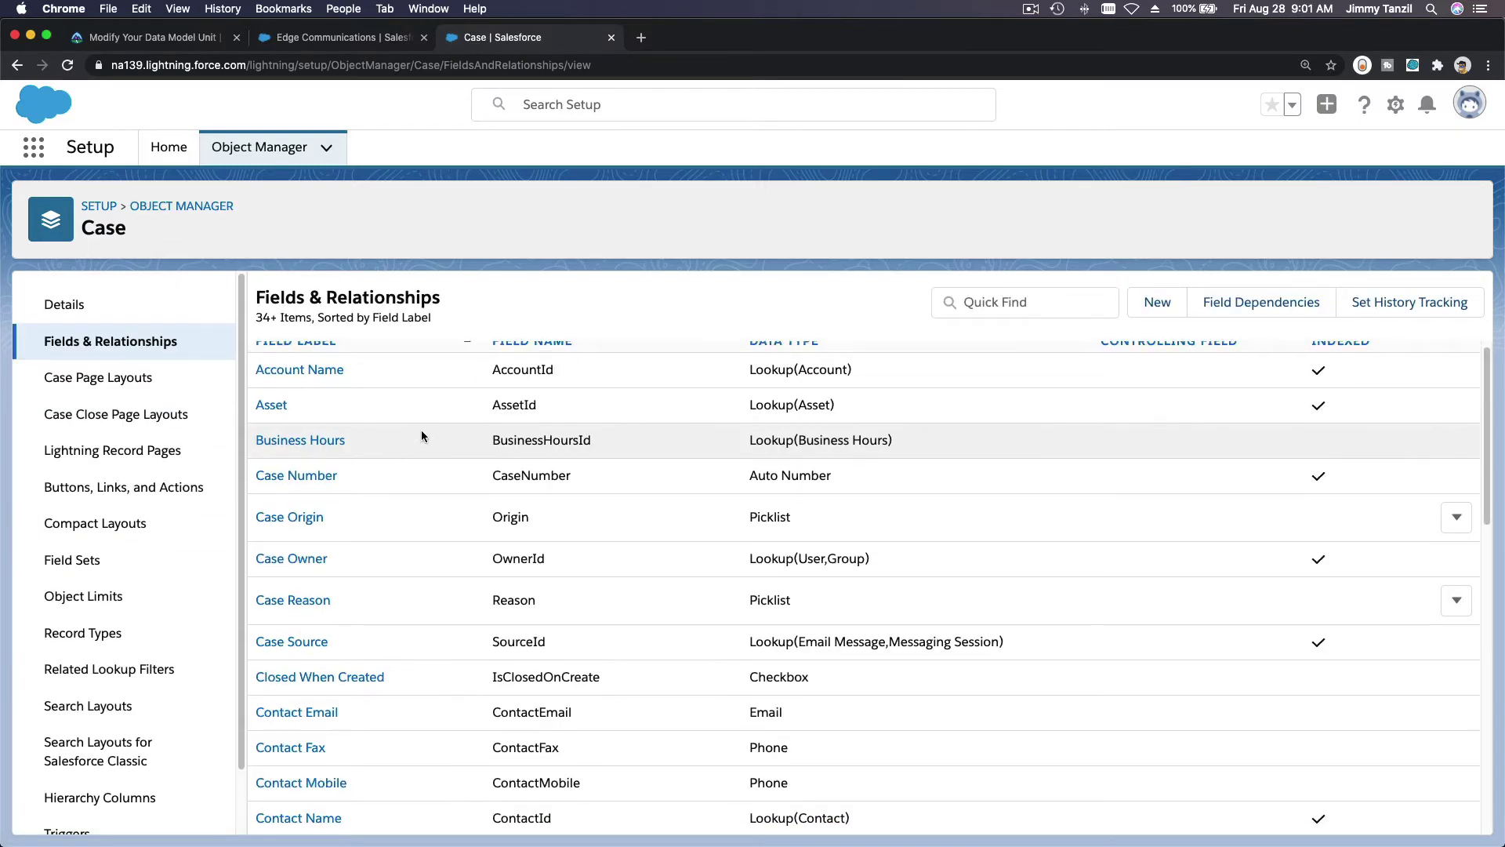
{"action": "left_click", "coordinate": [947, 306]}
{"action": "type", "text": "Type"}
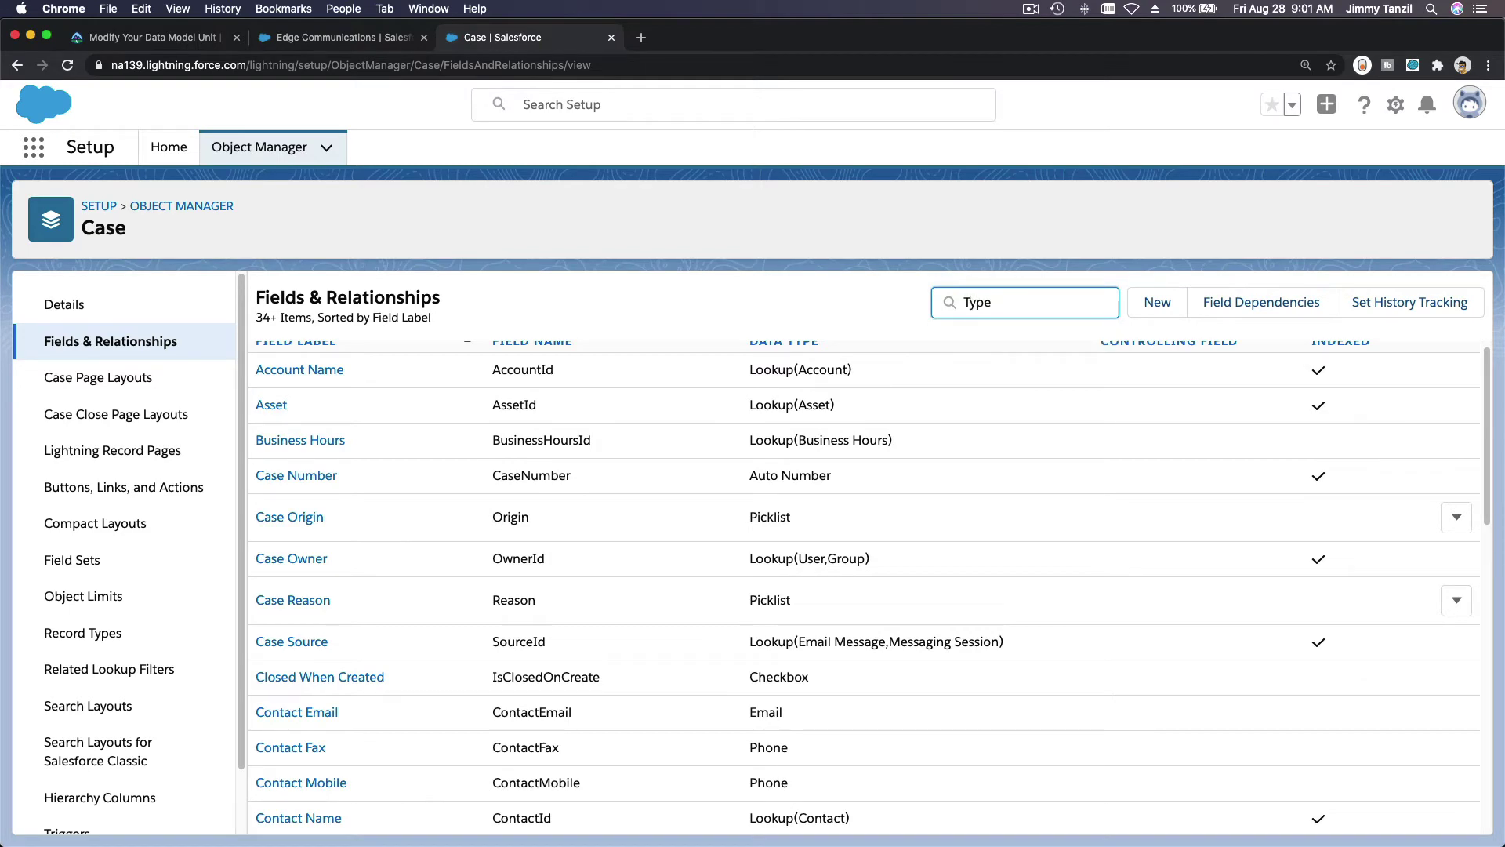
{"action": "left_click", "coordinate": [269, 390]}
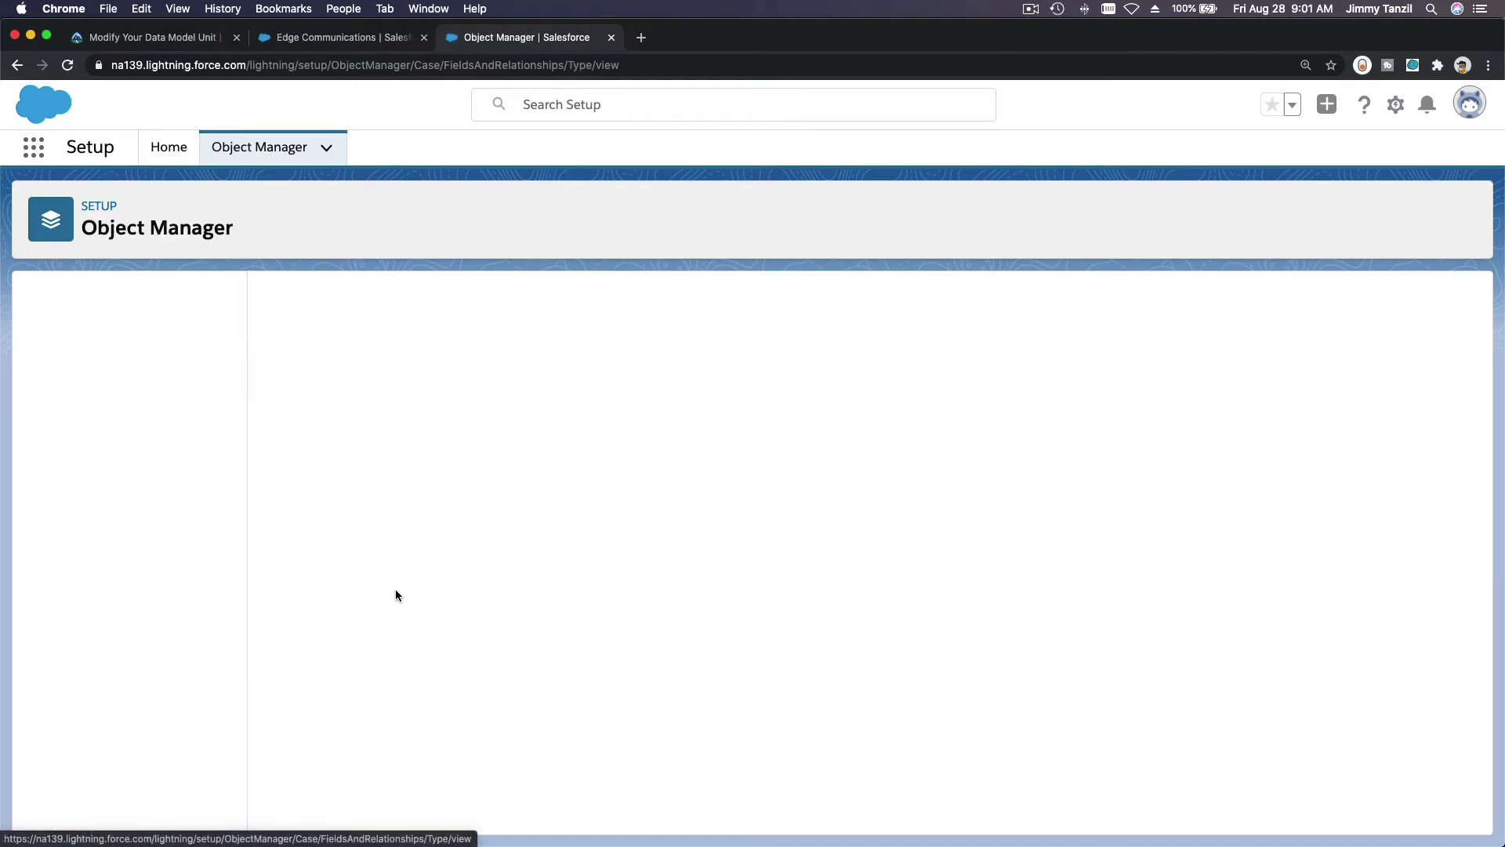
{"action": "scroll", "coordinate": [552, 566], "scroll_direction": "down", "scroll_amount": 4}
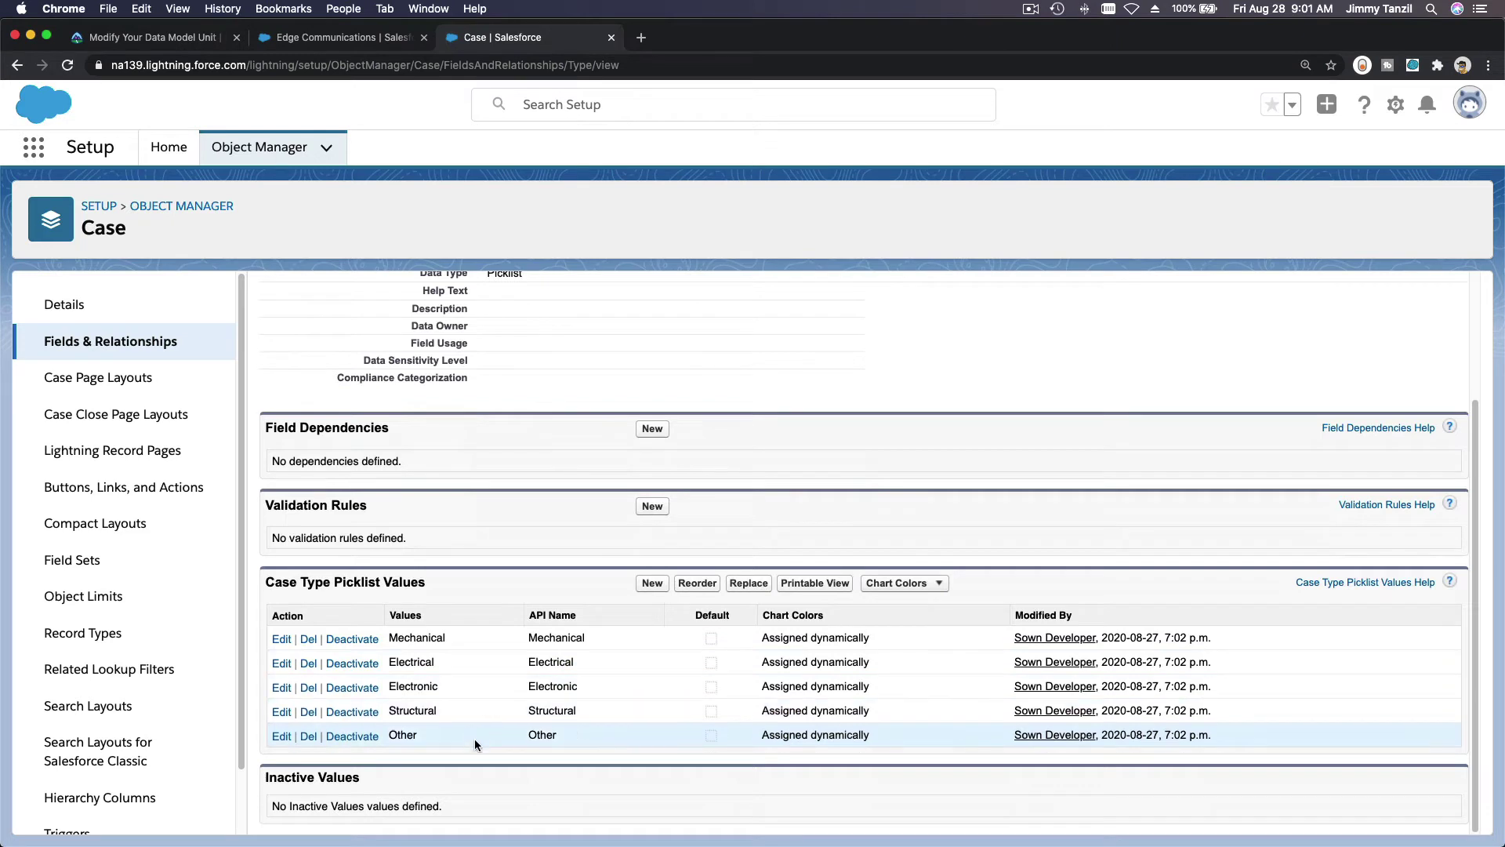
Add Refund, Credit Card, Subscription, Problem, Feature Request and Question from Trailhead as new Case Type picklist values and save them.
{"action": "left_click", "coordinate": [653, 584]}
{"action": "left_click", "coordinate": [110, 41]}
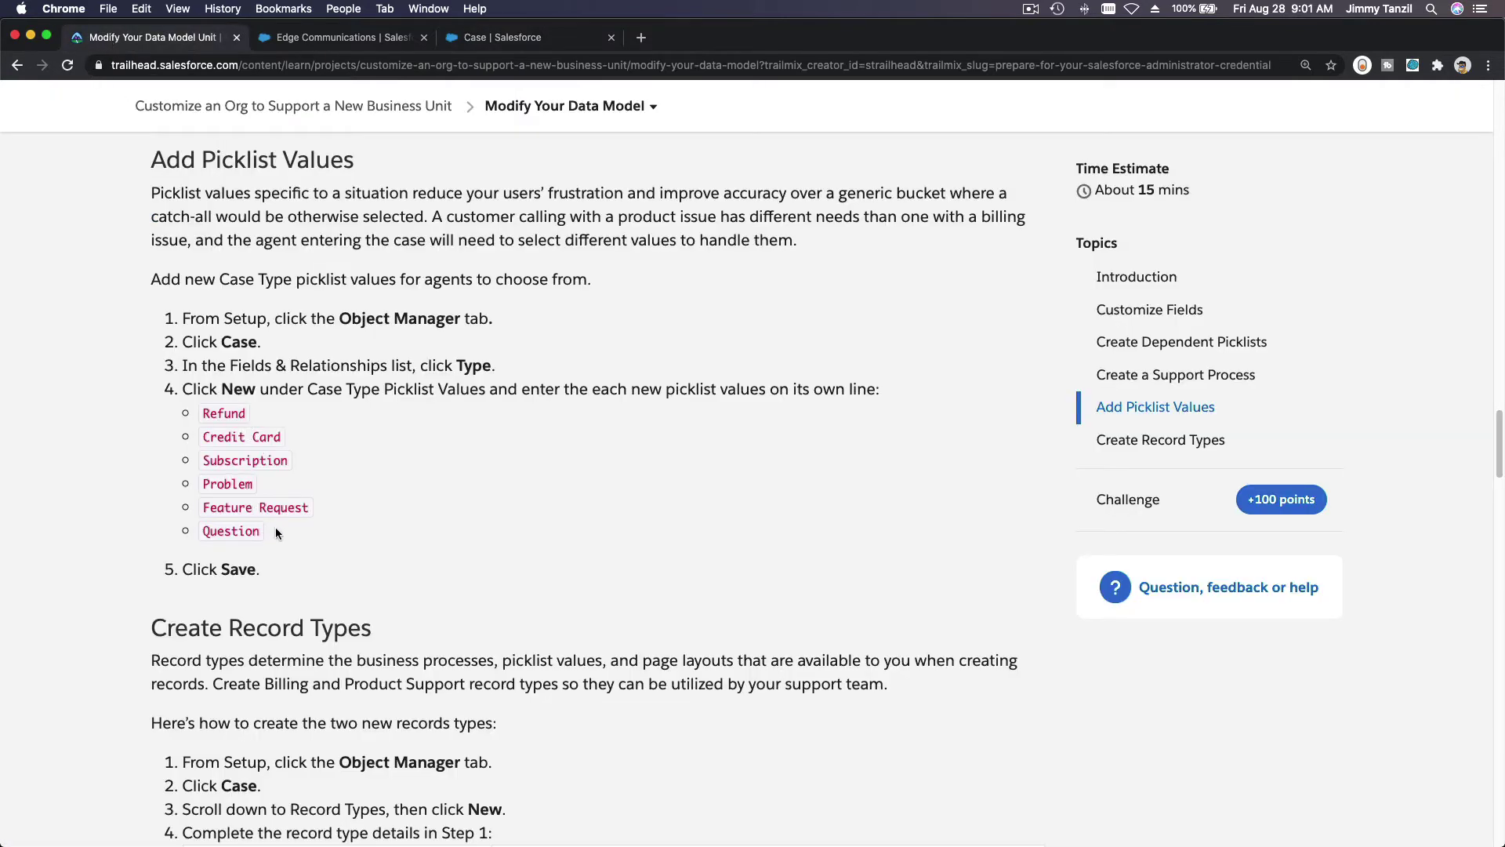
{"action": "left_click_drag", "start_coordinate": [275, 526], "coordinate": [202, 421]}
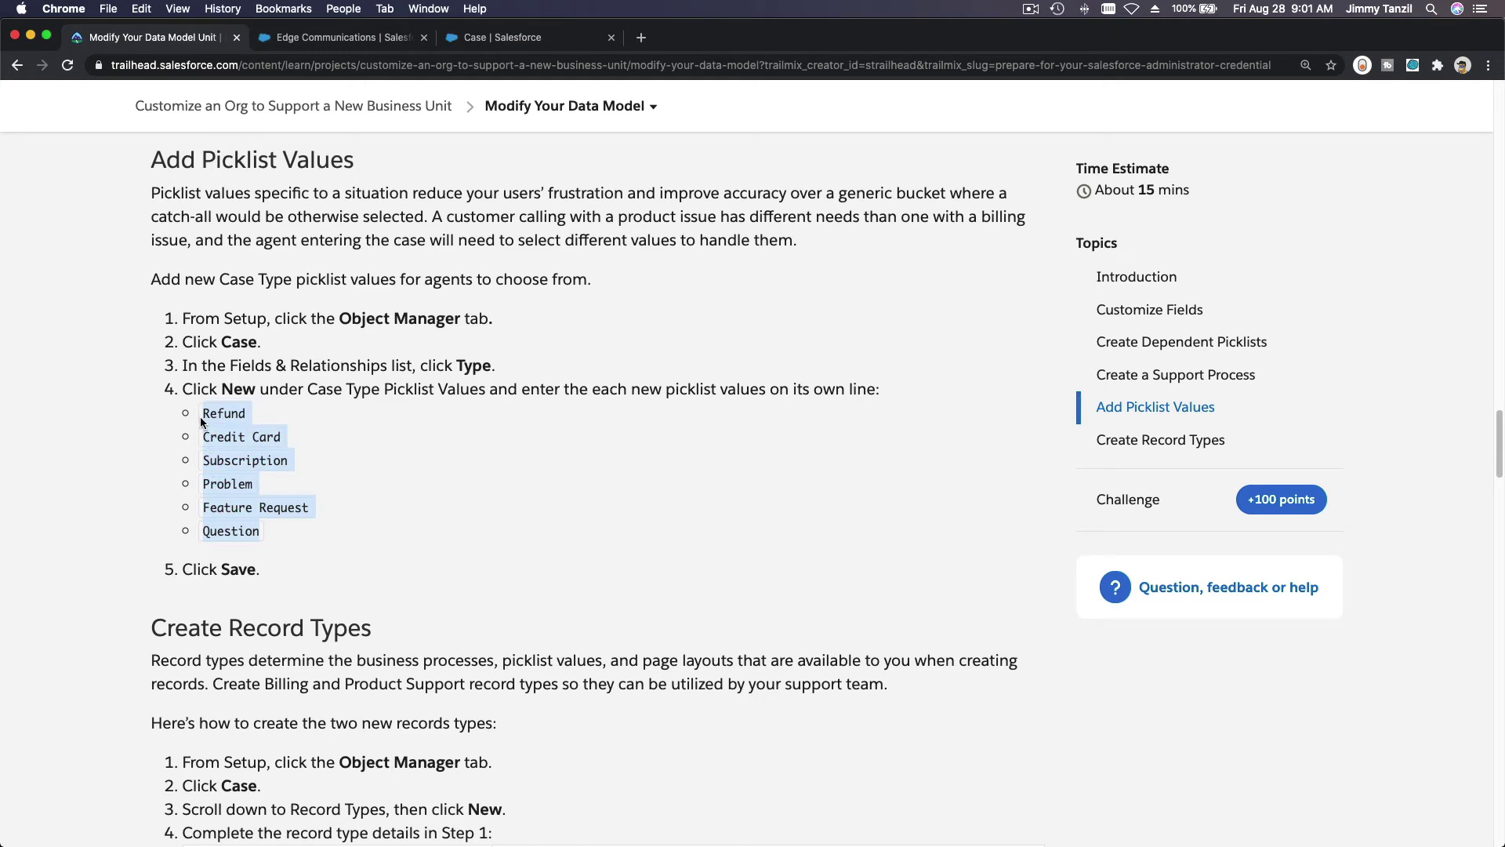
{"action": "key", "text": "super+c"}
{"action": "left_click", "coordinate": [532, 39]}
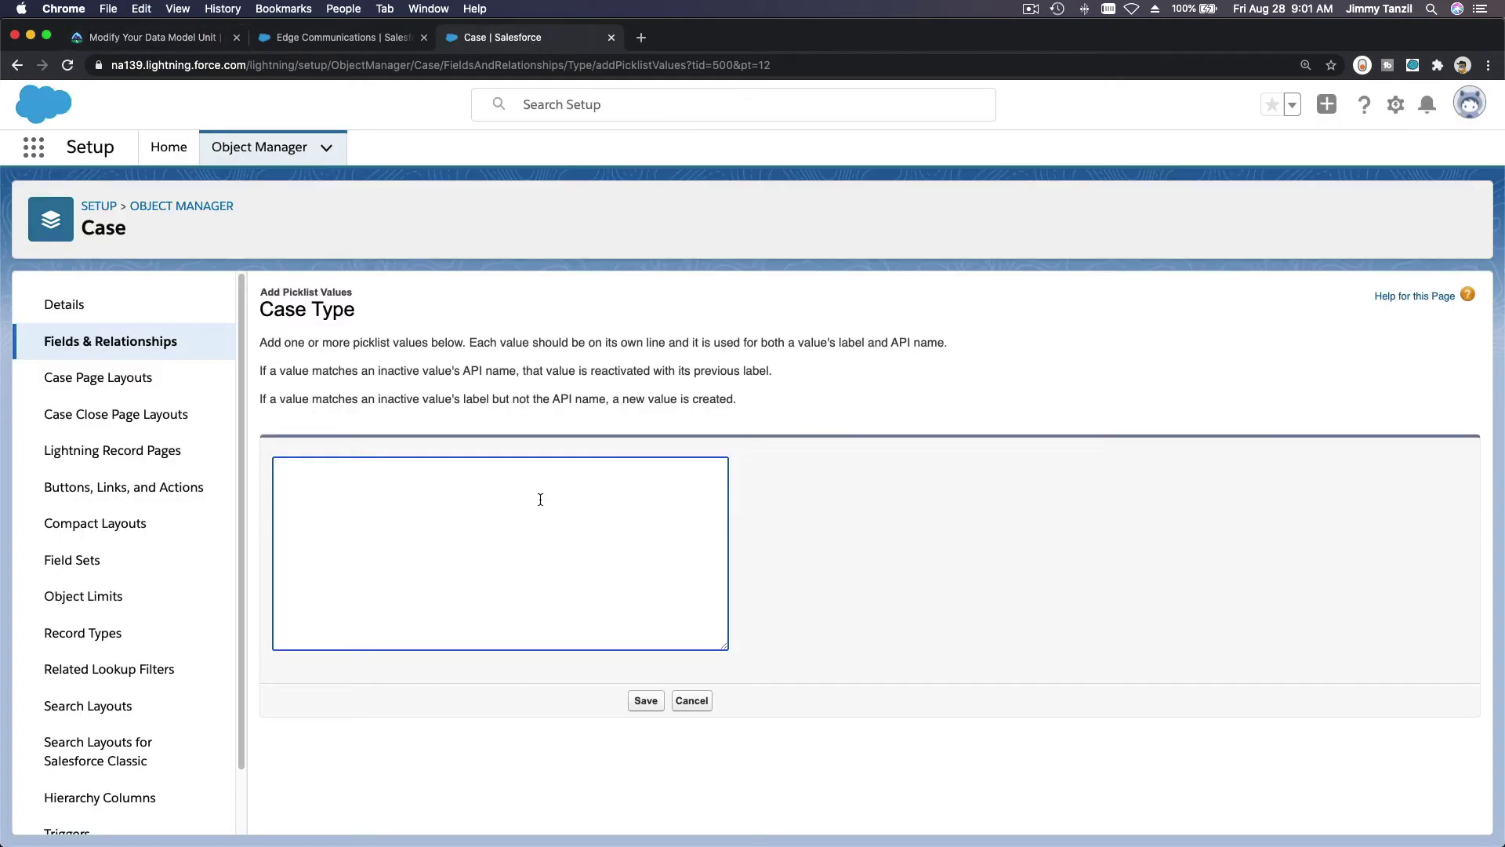
{"action": "key", "text": "super+v"}
{"action": "left_click", "coordinate": [421, 469]}
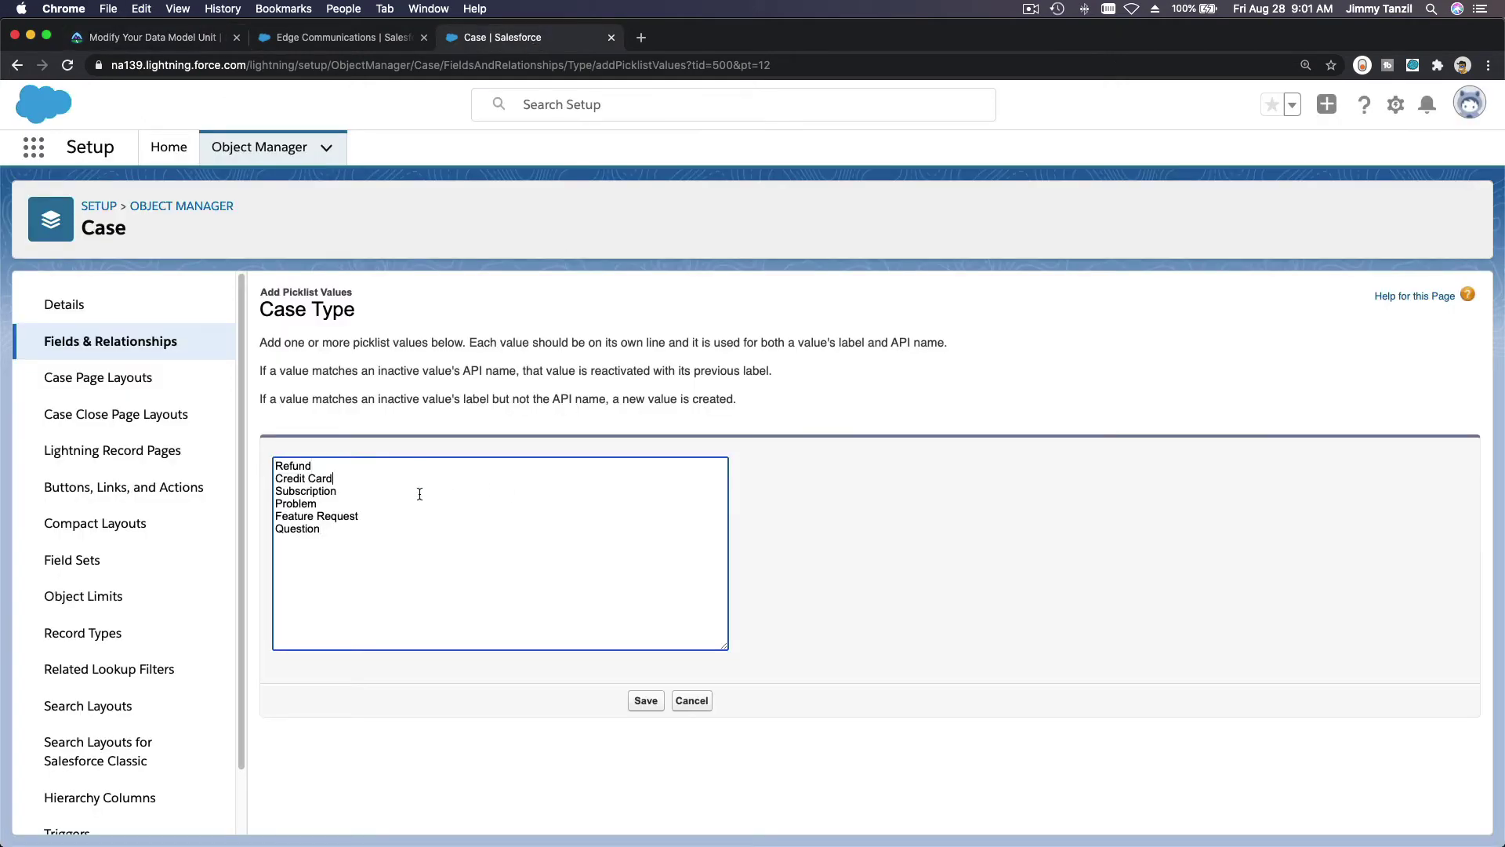
{"action": "double_click", "coordinate": [403, 569]}
{"action": "left_click", "coordinate": [609, 629]}
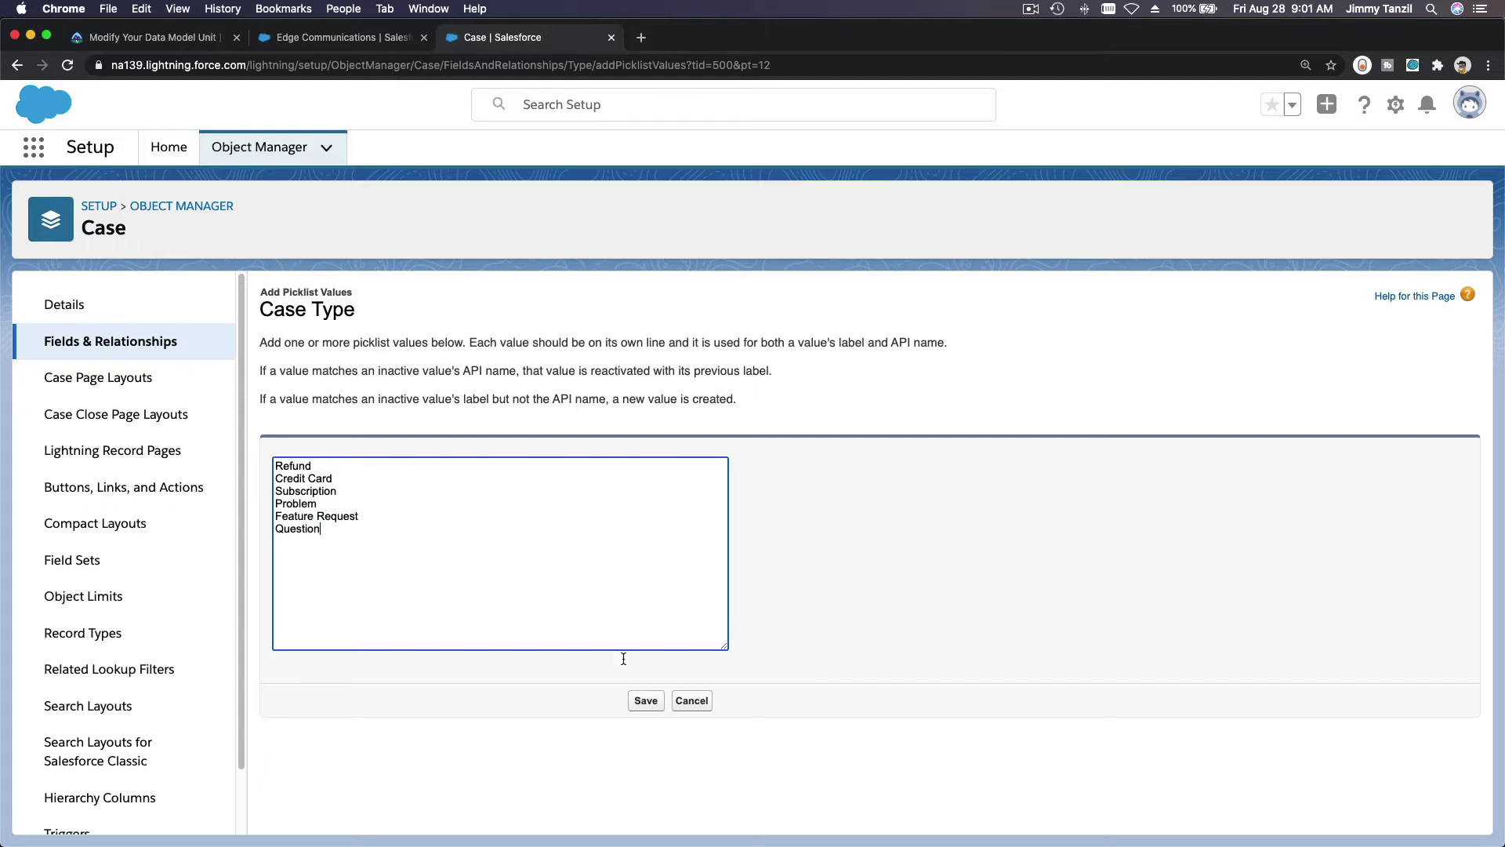
{"action": "left_click", "coordinate": [643, 703]}
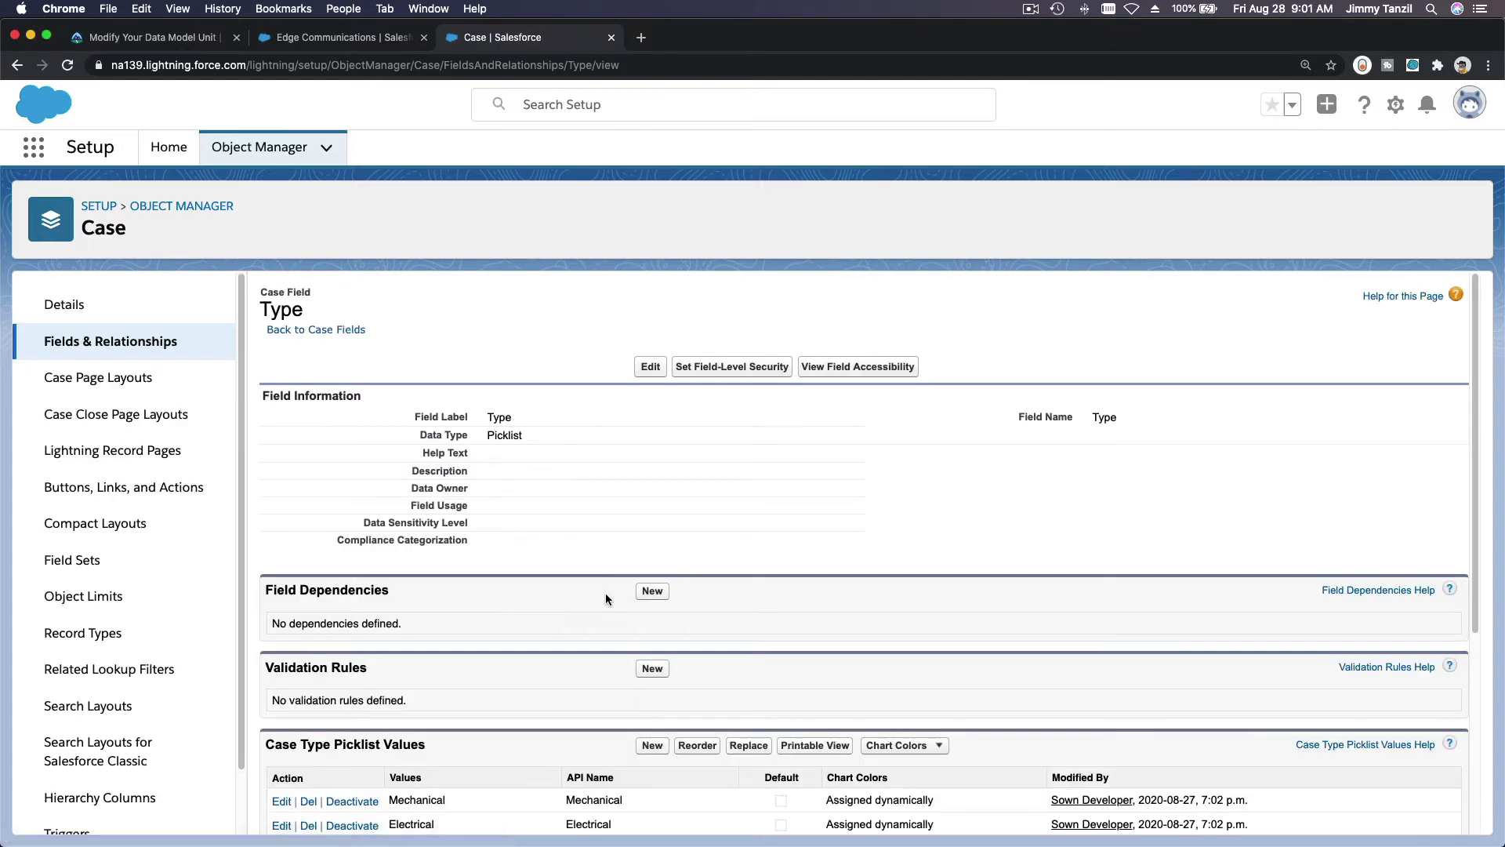
{"action": "scroll", "coordinate": [605, 593], "scroll_direction": "down", "scroll_amount": 3}
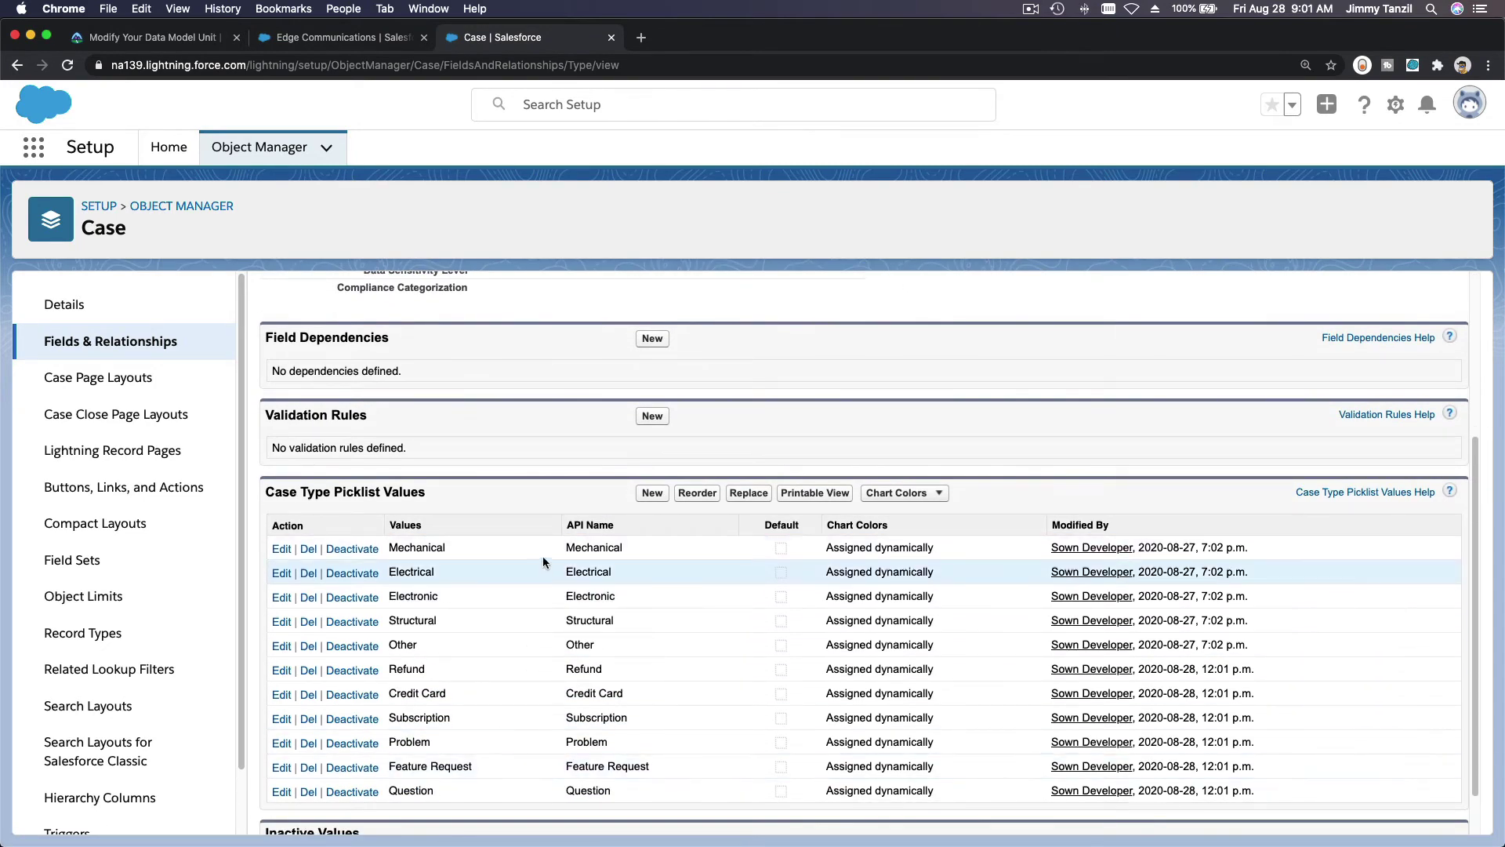
Read the Create Record Types instructions in Trailhead, then start a new record type for the Case object.
{"action": "left_click", "coordinate": [189, 37]}
{"action": "left_click", "coordinate": [437, 548]}
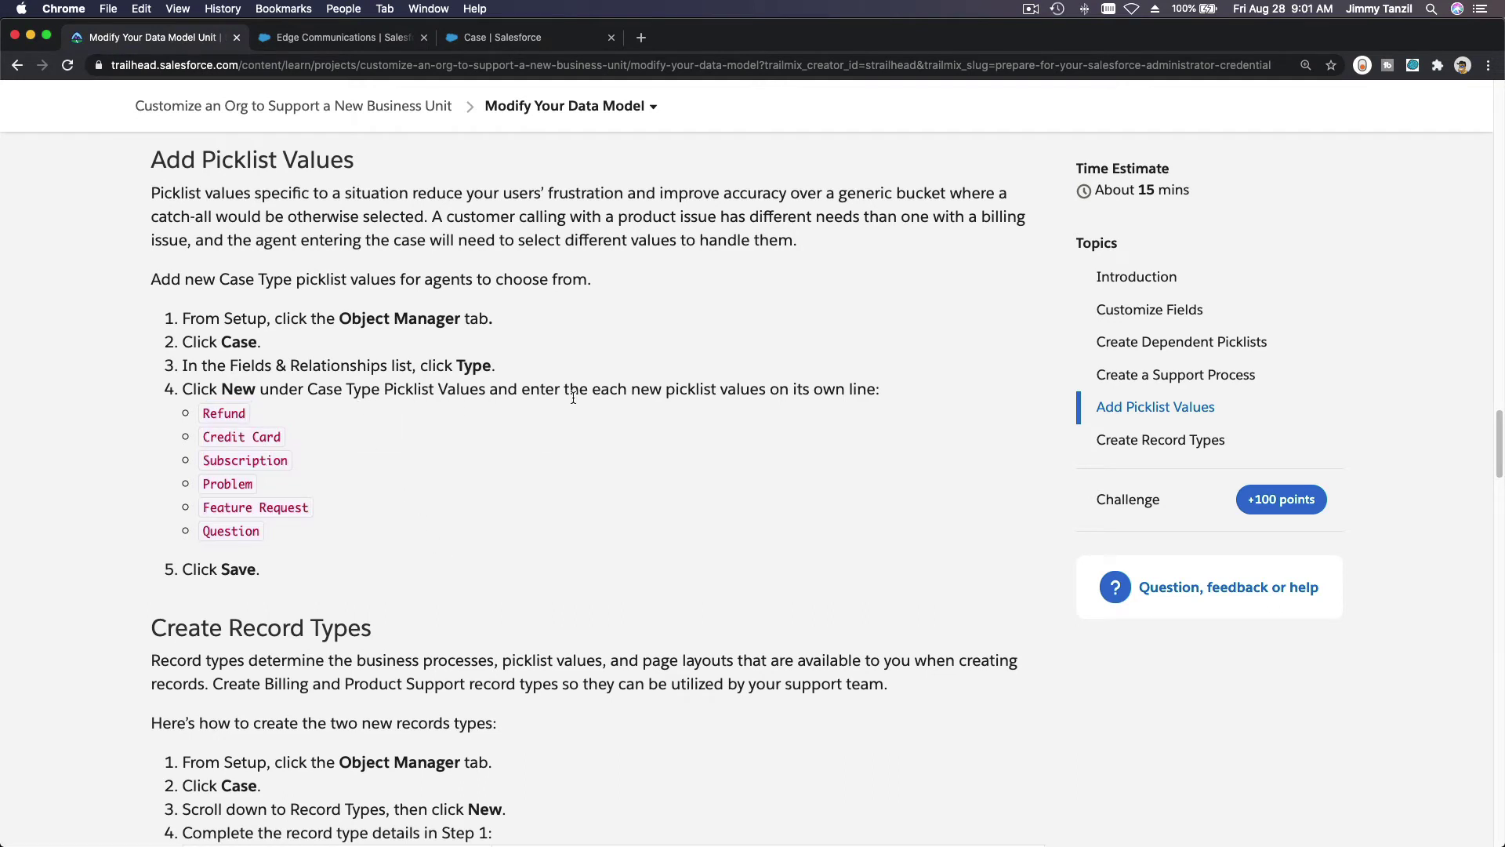
{"action": "scroll", "coordinate": [573, 398], "scroll_direction": "down", "scroll_amount": 3}
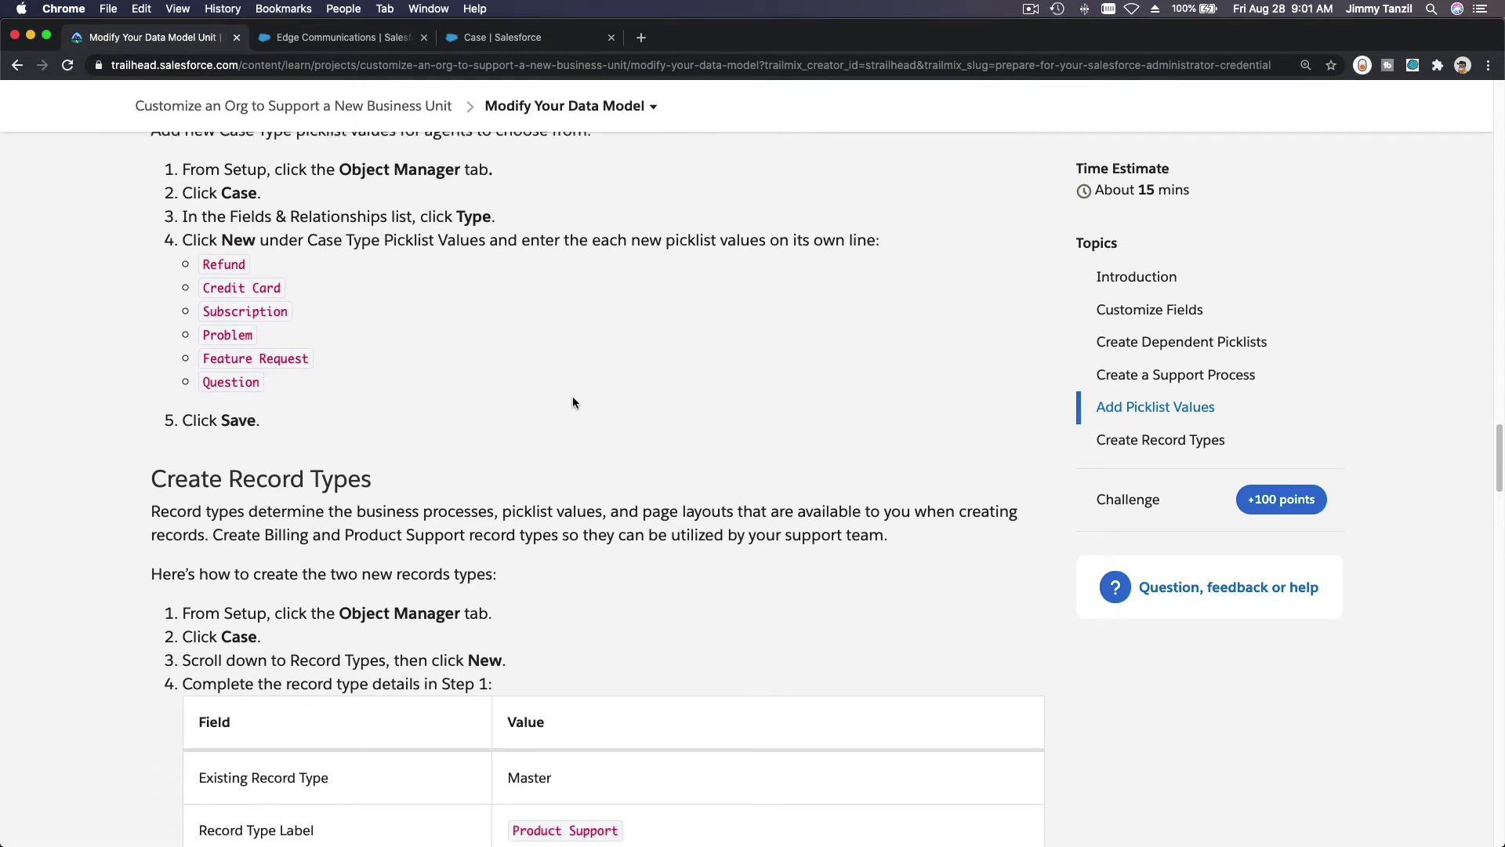
{"action": "scroll", "coordinate": [572, 402], "scroll_direction": "down", "scroll_amount": 4}
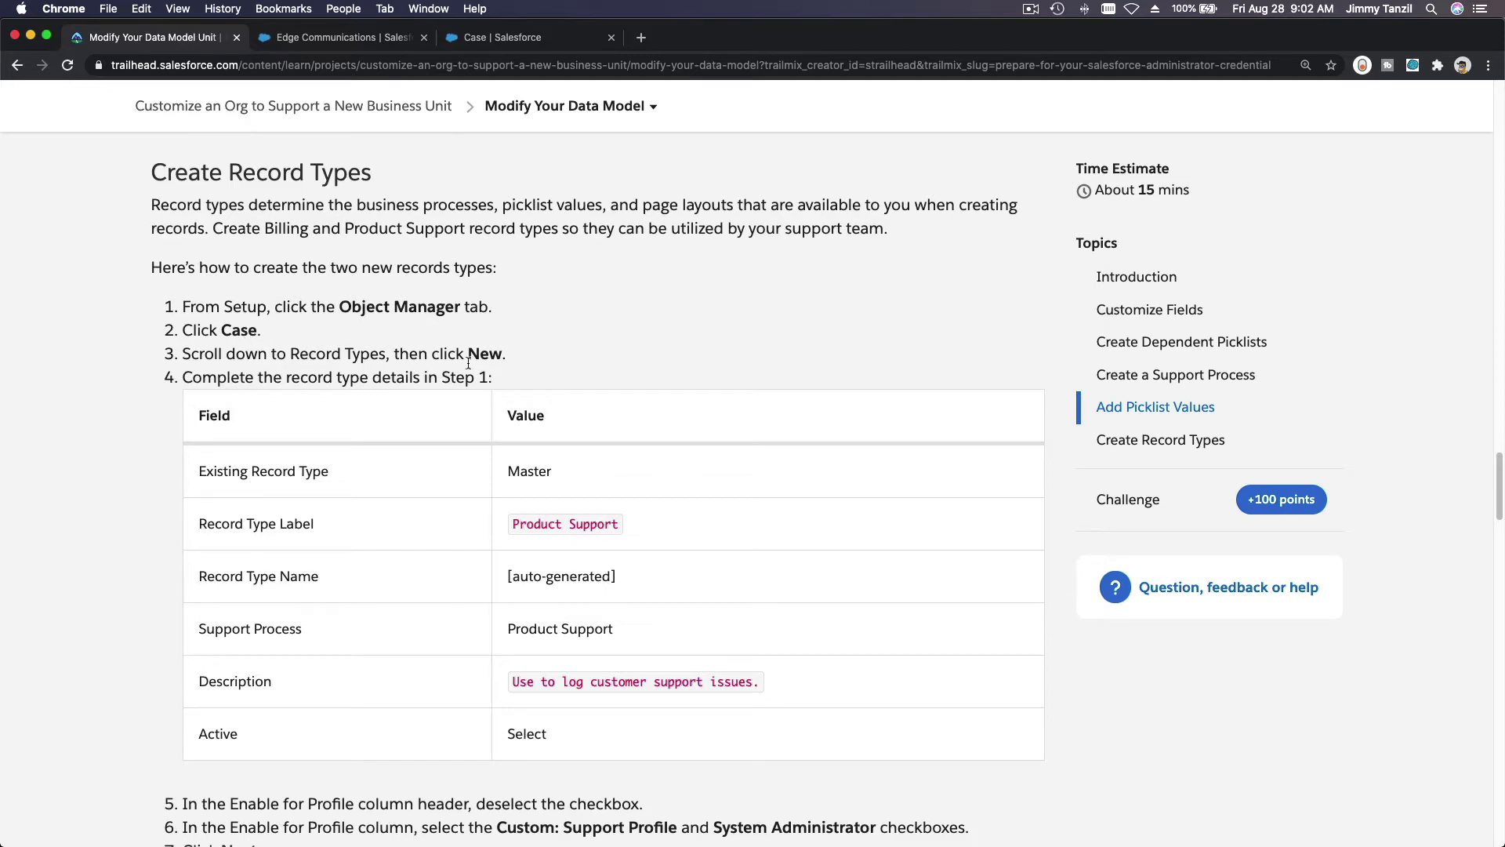
{"action": "left_click", "coordinate": [494, 38]}
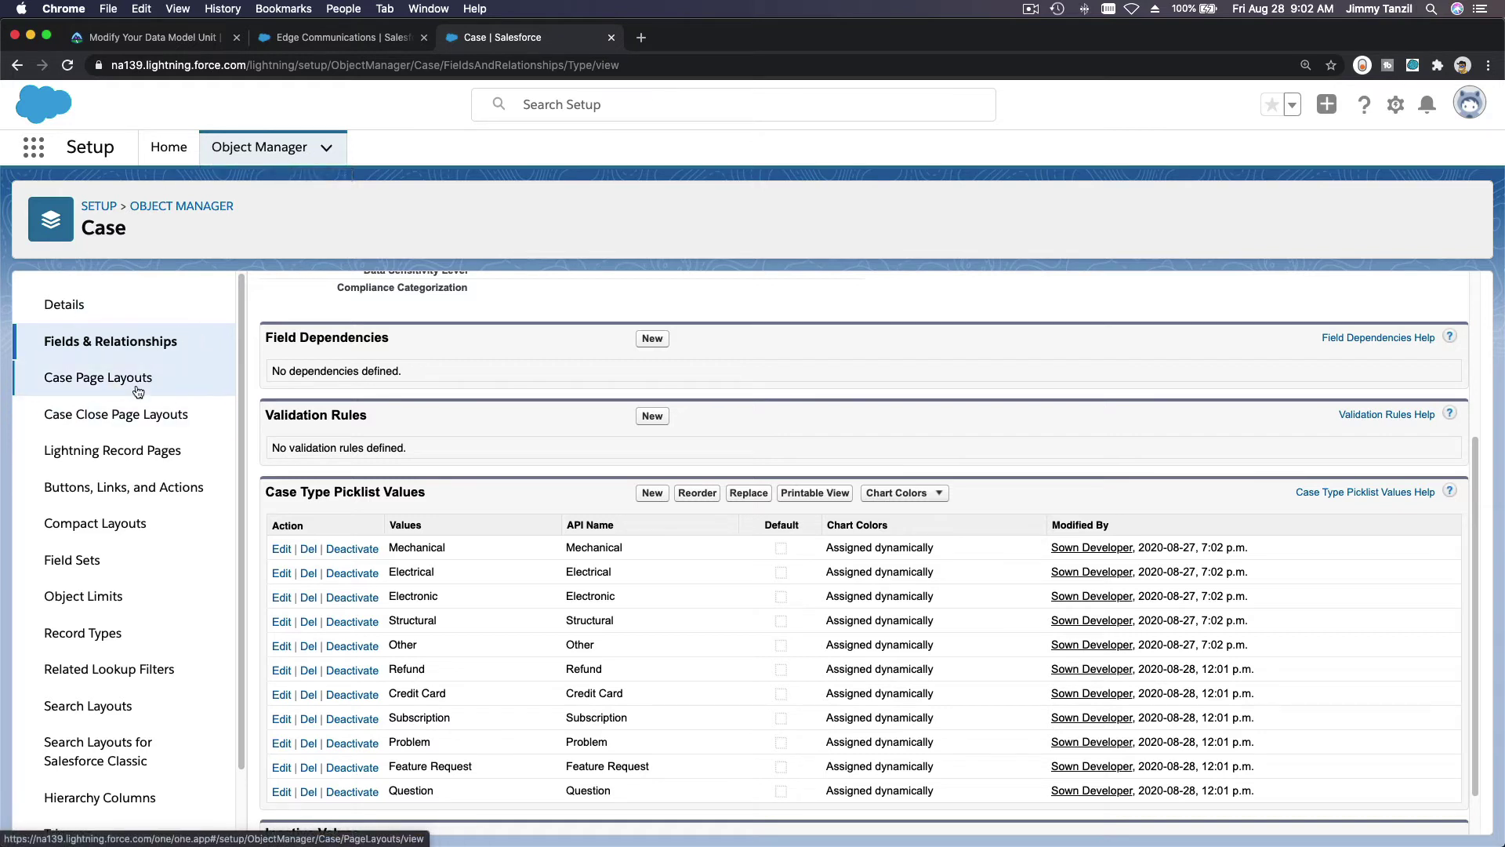
{"action": "scroll", "coordinate": [137, 388], "scroll_direction": "down", "scroll_amount": 2}
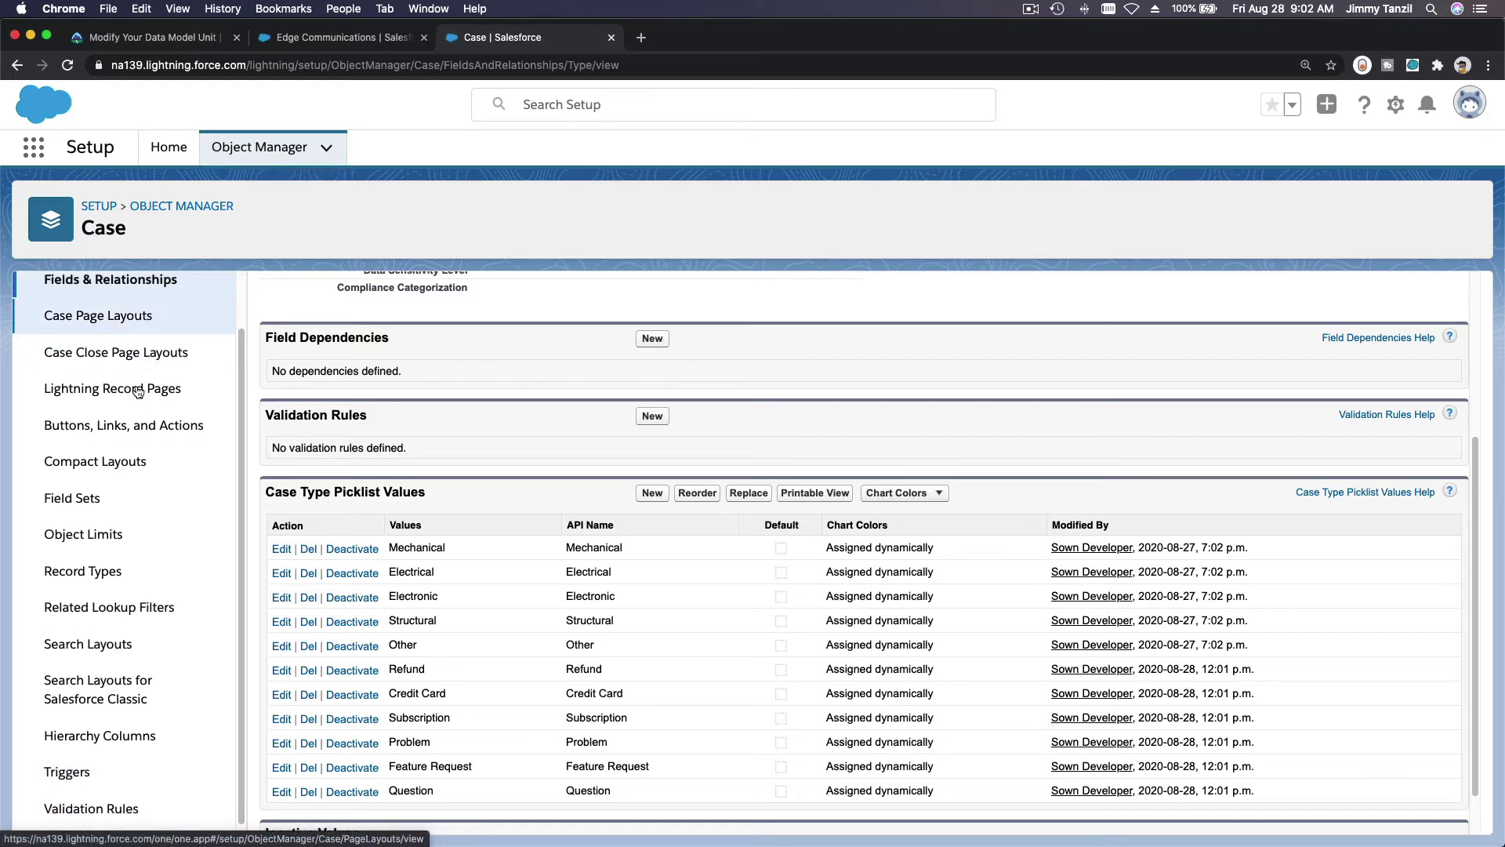
{"action": "left_click", "coordinate": [138, 570]}
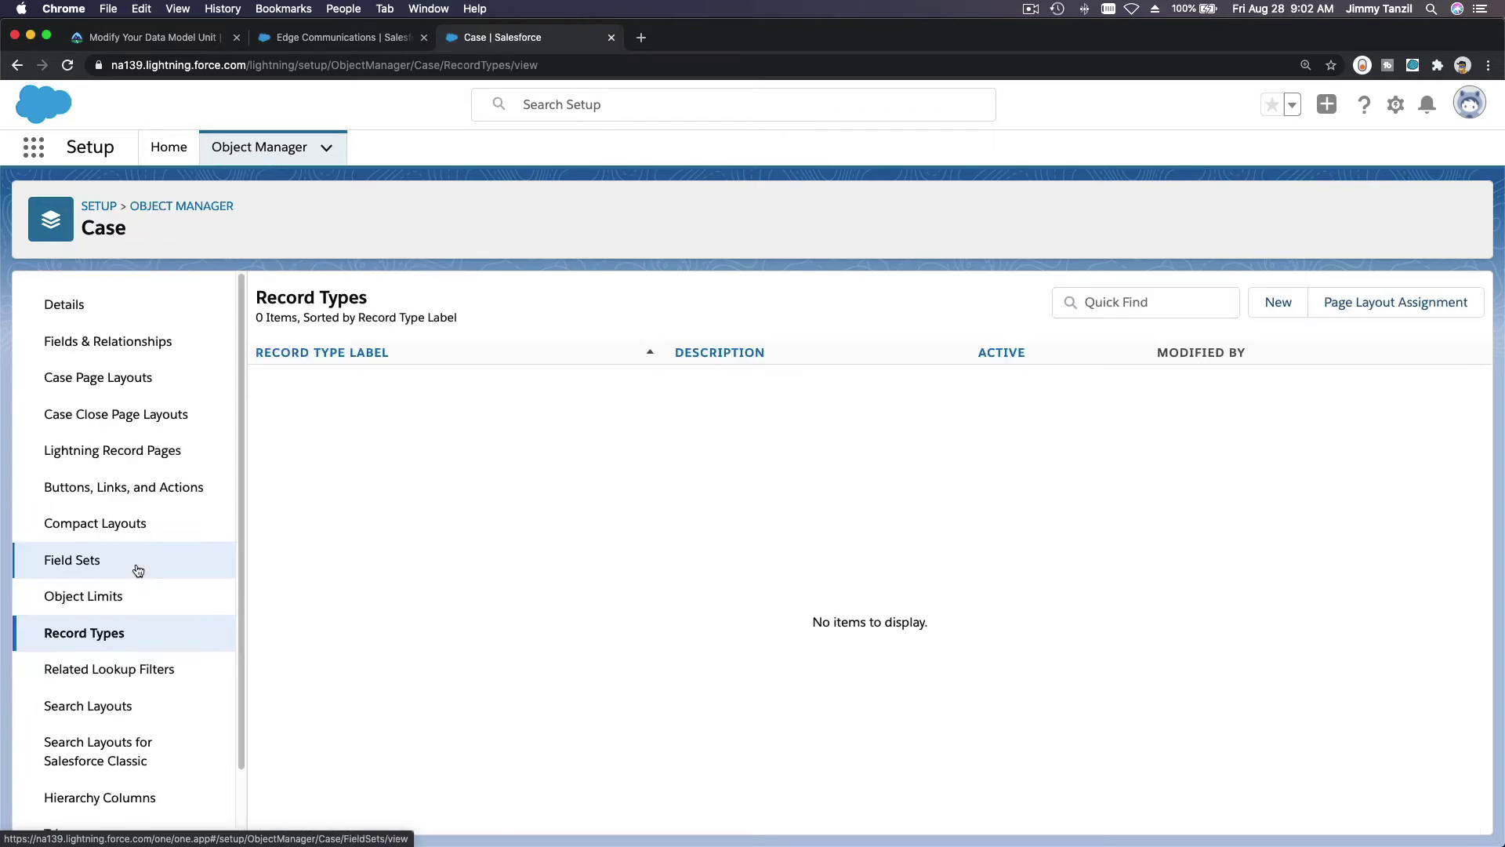
{"action": "left_click", "coordinate": [1278, 303]}
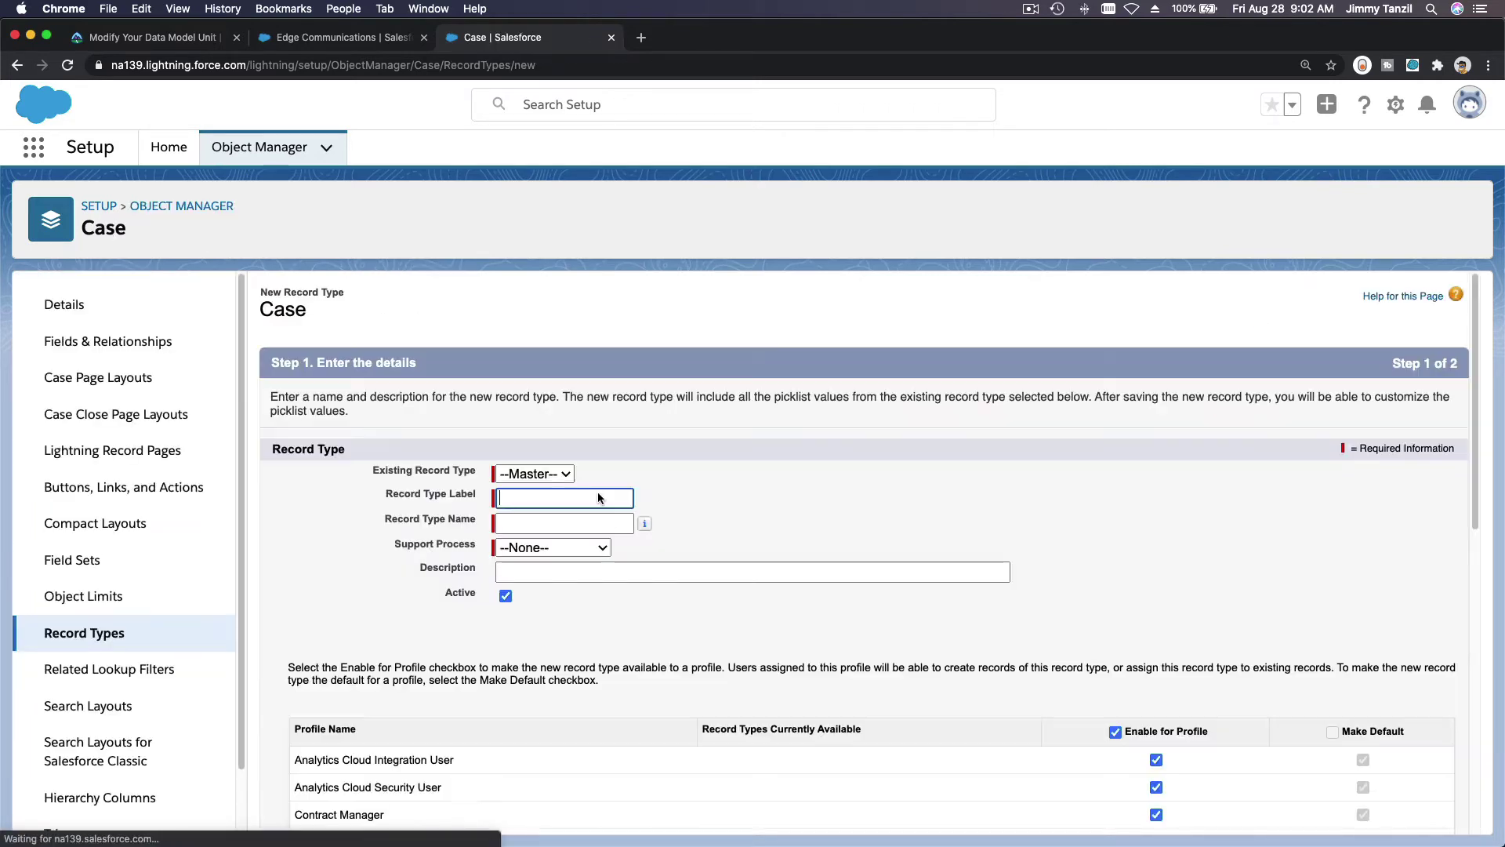
Copy the label Product Support from Trailhead into the new Case record type and choose Product Support as its support process.
{"action": "left_click", "coordinate": [141, 37]}
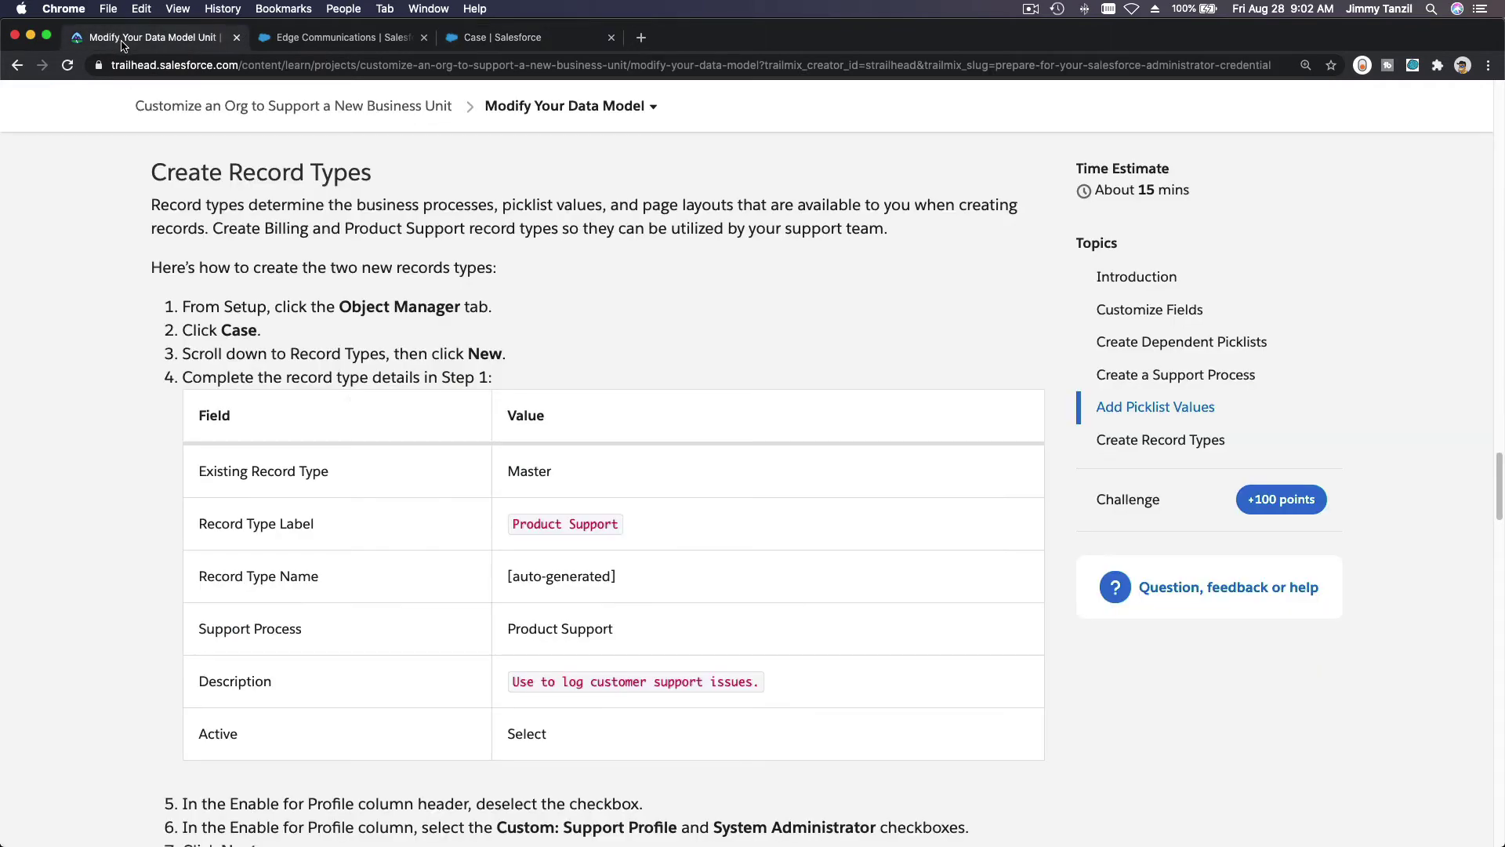
{"action": "triple_click", "coordinate": [590, 520]}
{"action": "key", "text": "super+c"}
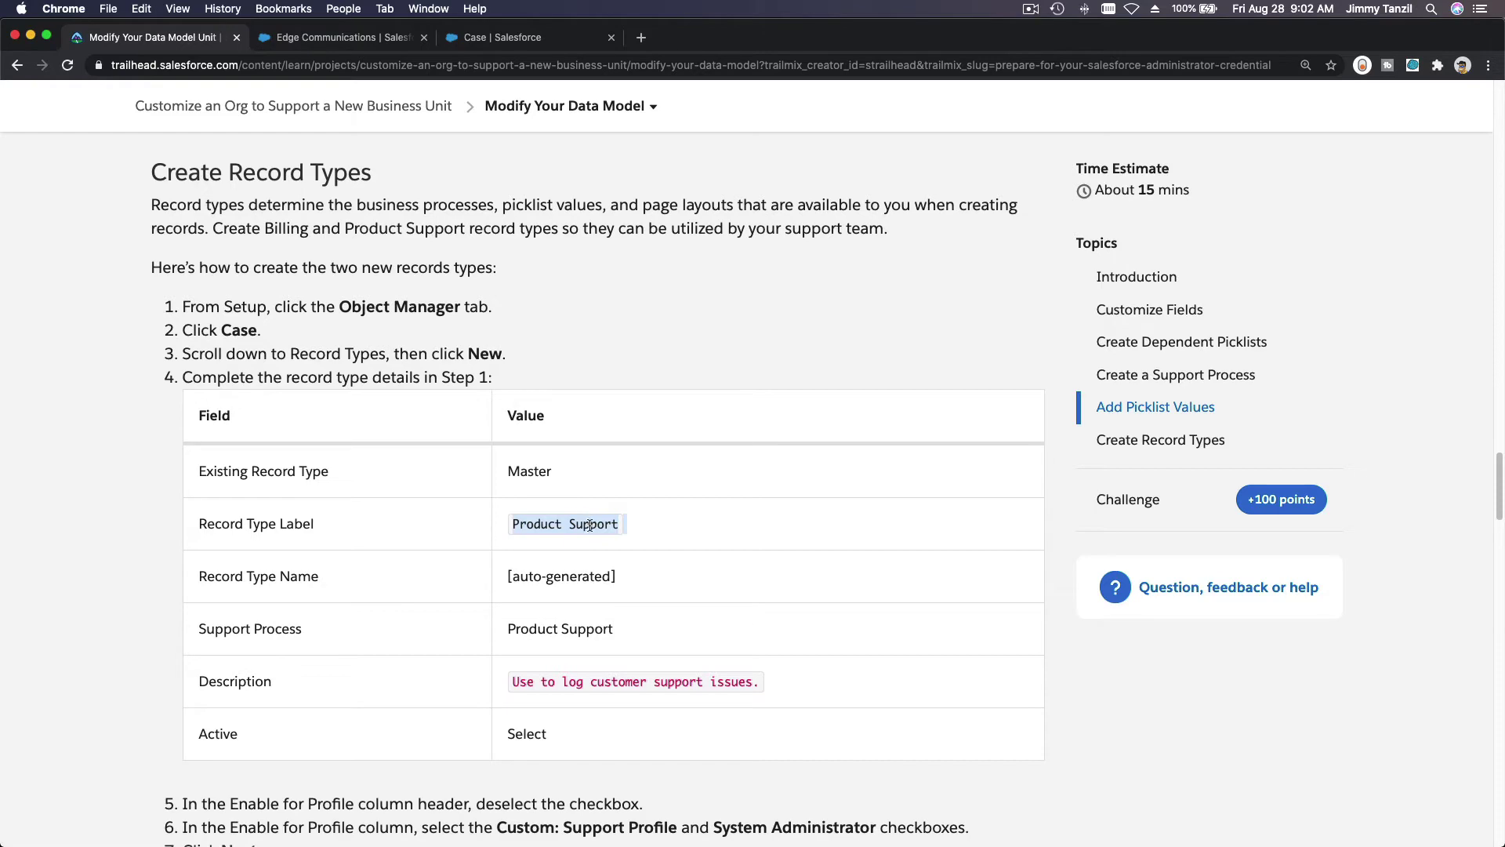
{"action": "left_click", "coordinate": [510, 38]}
{"action": "key", "text": "super+v"}
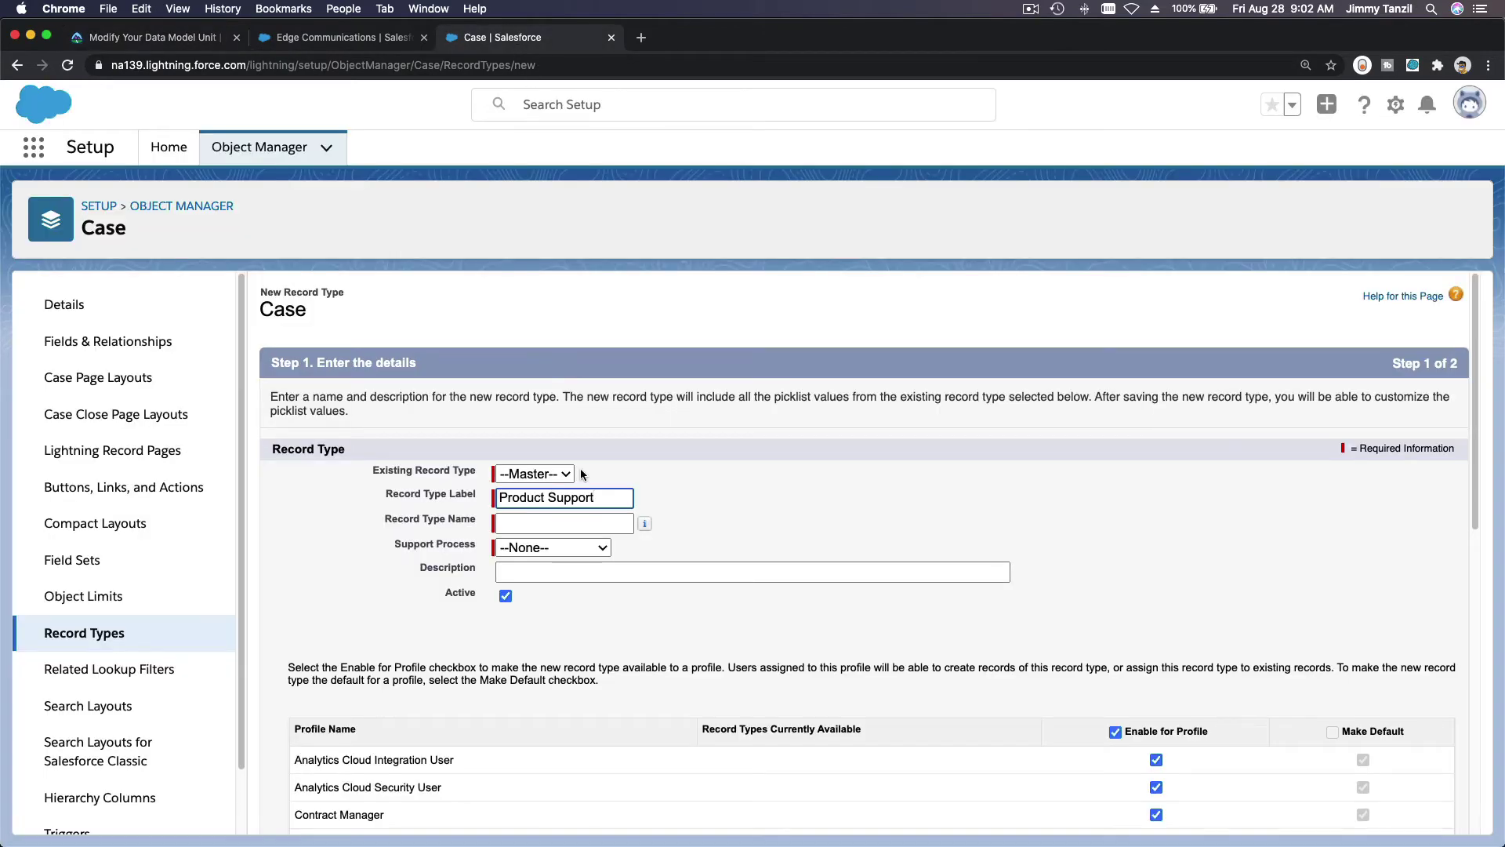
{"action": "key", "text": "Tab"}
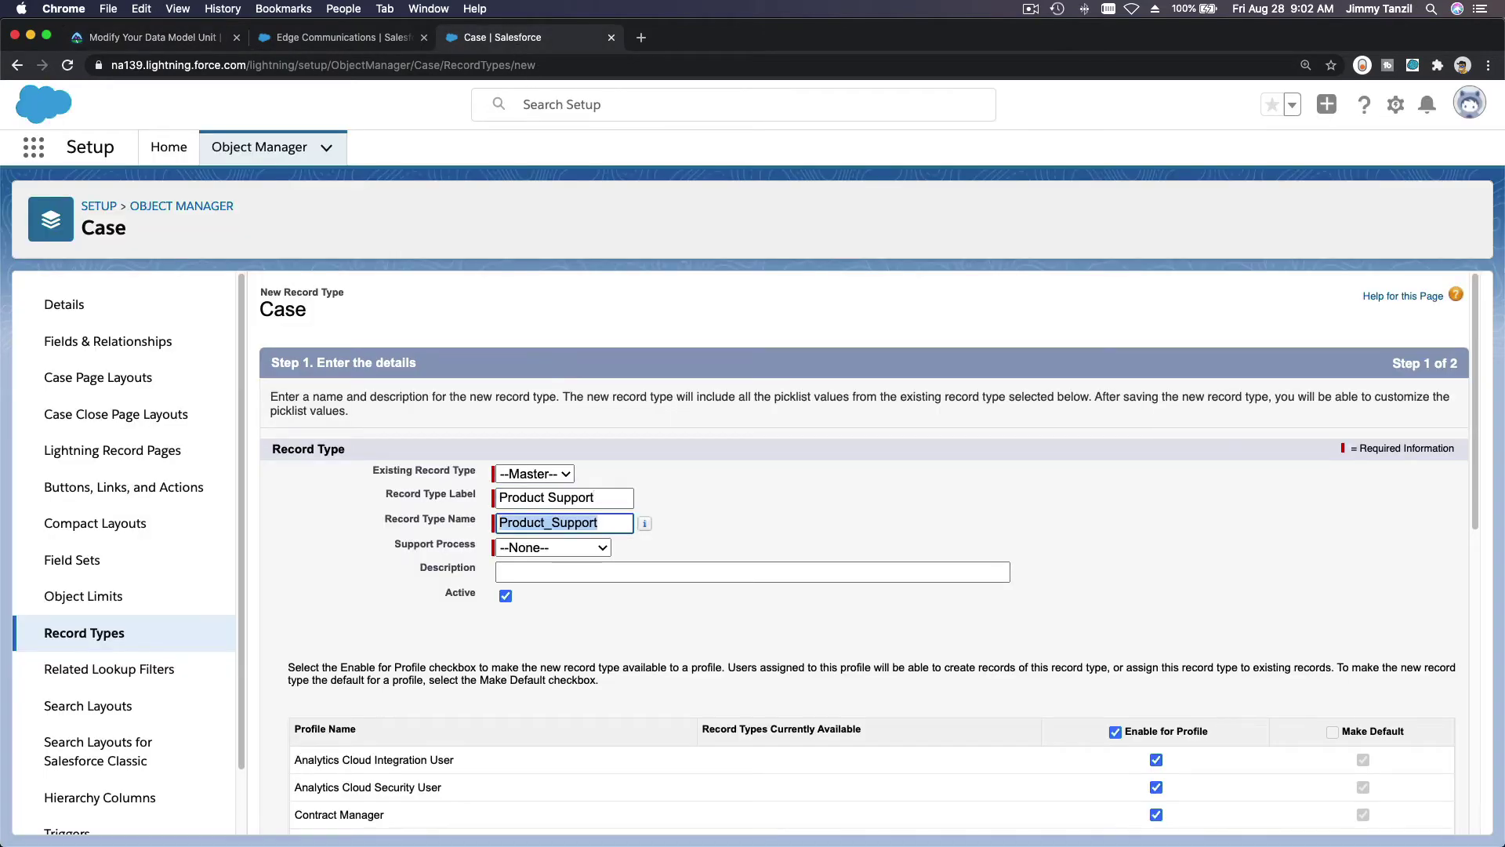
{"action": "left_click", "coordinate": [568, 547]}
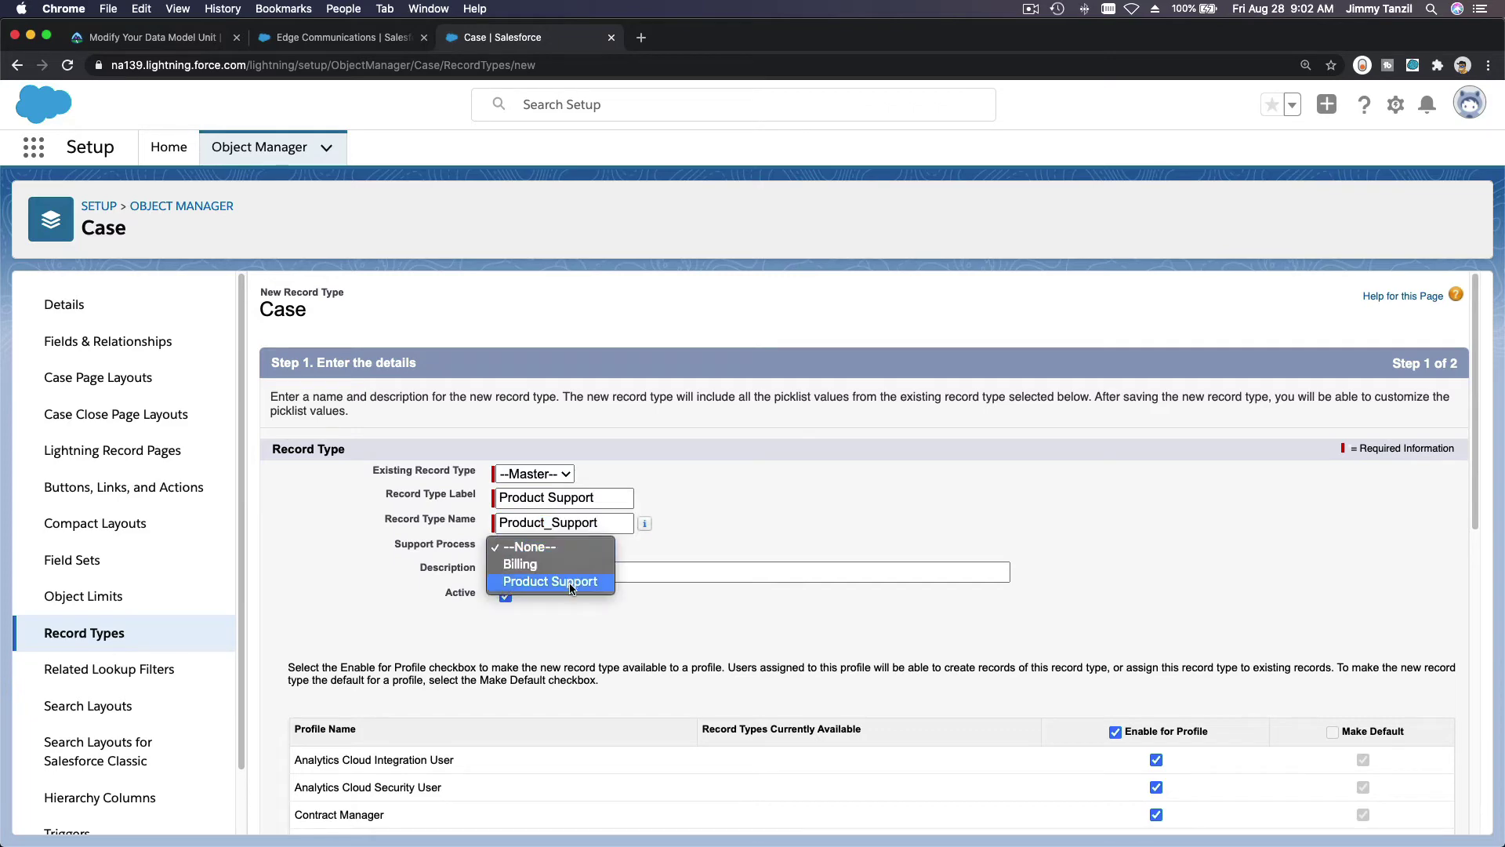
{"action": "left_click", "coordinate": [569, 581]}
Copy the description "Use to log customer support issues." from Trailhead into the record type's description.
{"action": "left_click", "coordinate": [153, 37]}
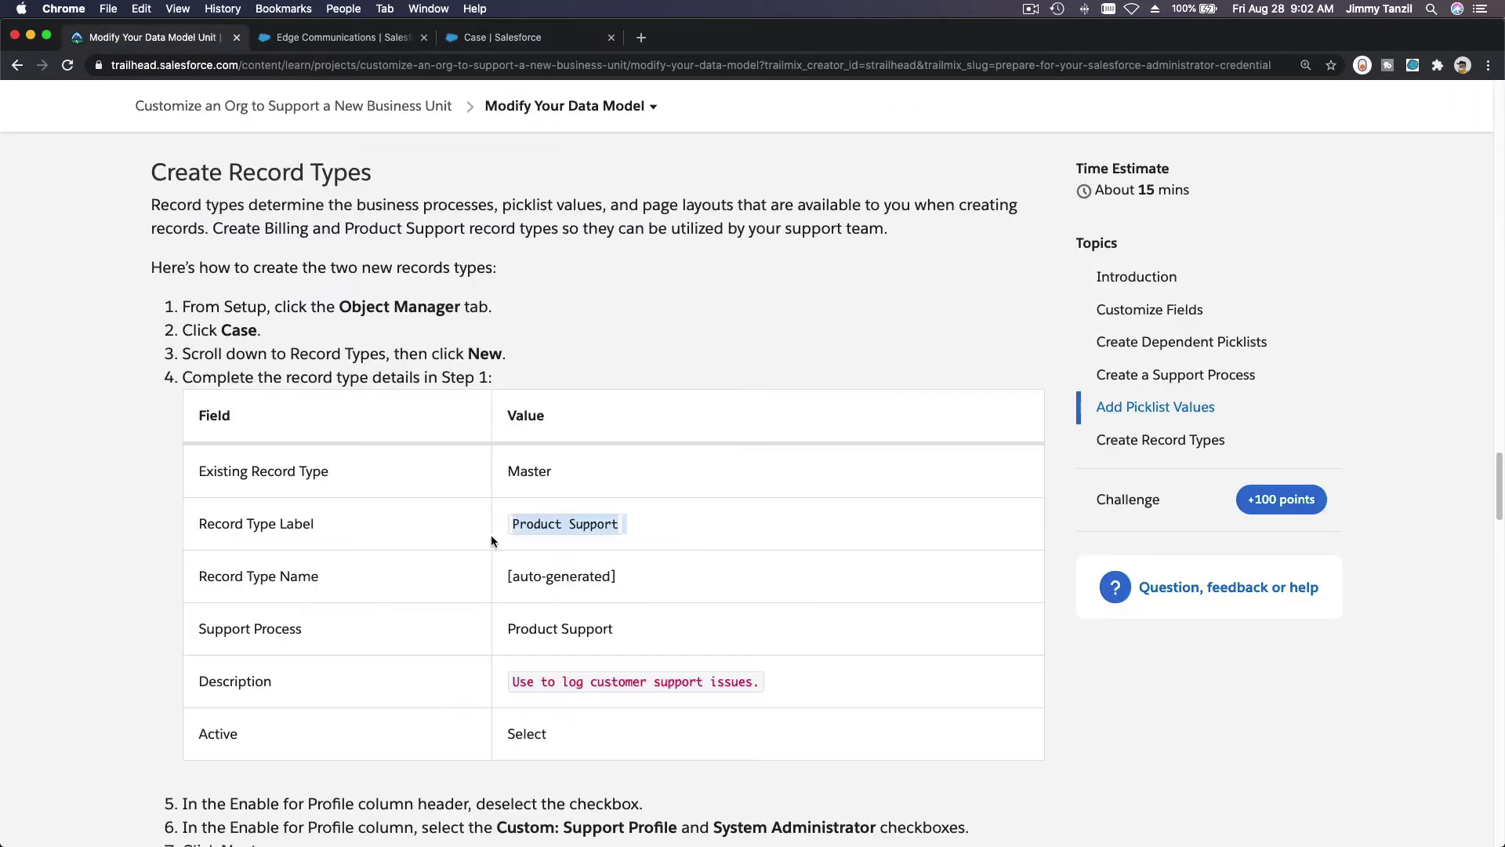
{"action": "triple_click", "coordinate": [570, 682]}
{"action": "key", "text": "cmd+c"}
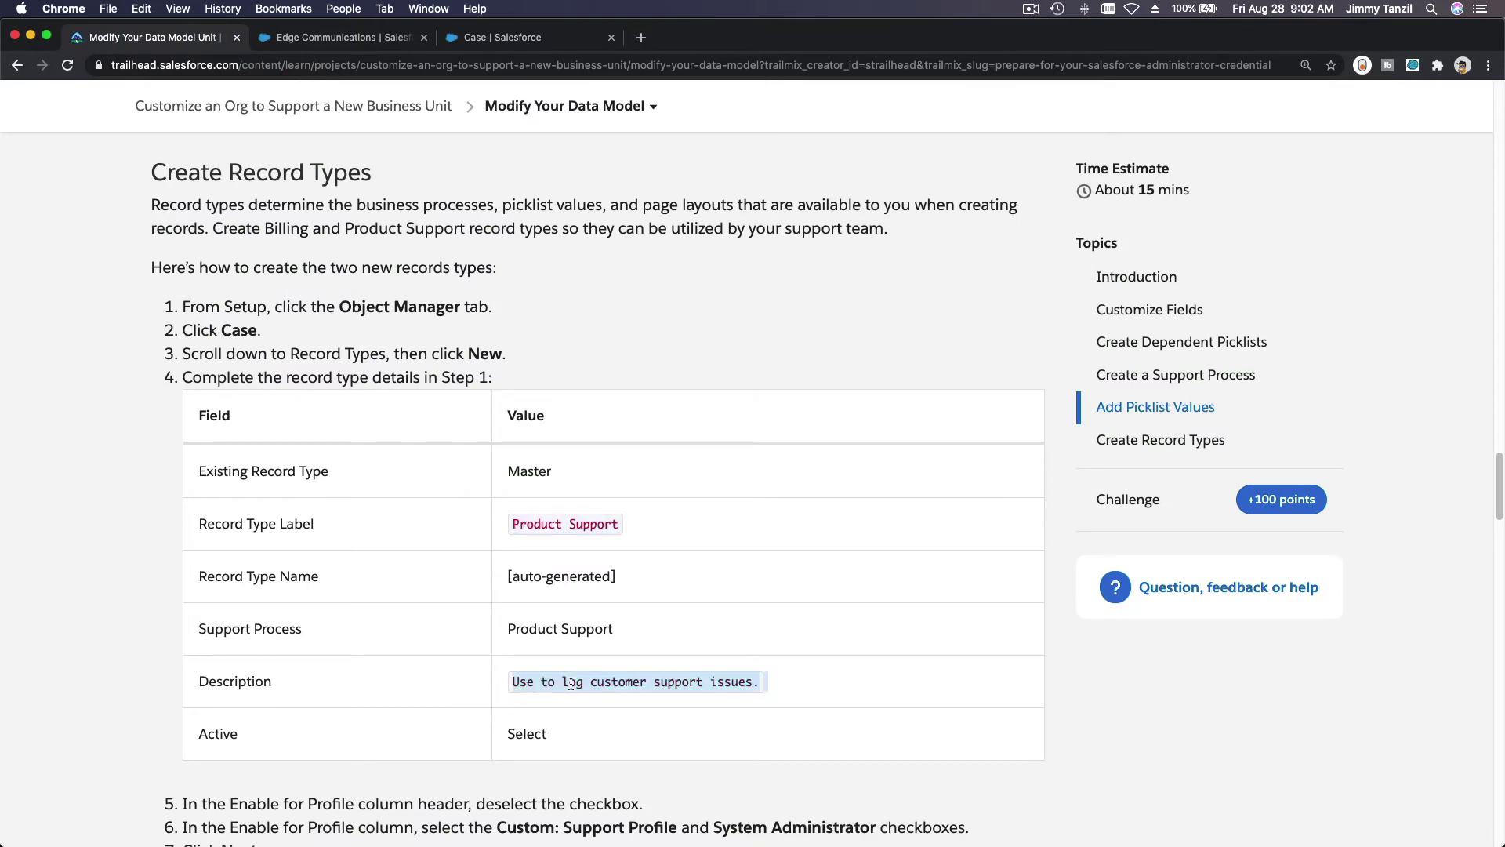
{"action": "left_click", "coordinate": [486, 38]}
{"action": "left_click", "coordinate": [560, 571]}
{"action": "key", "text": "cmd+v"}
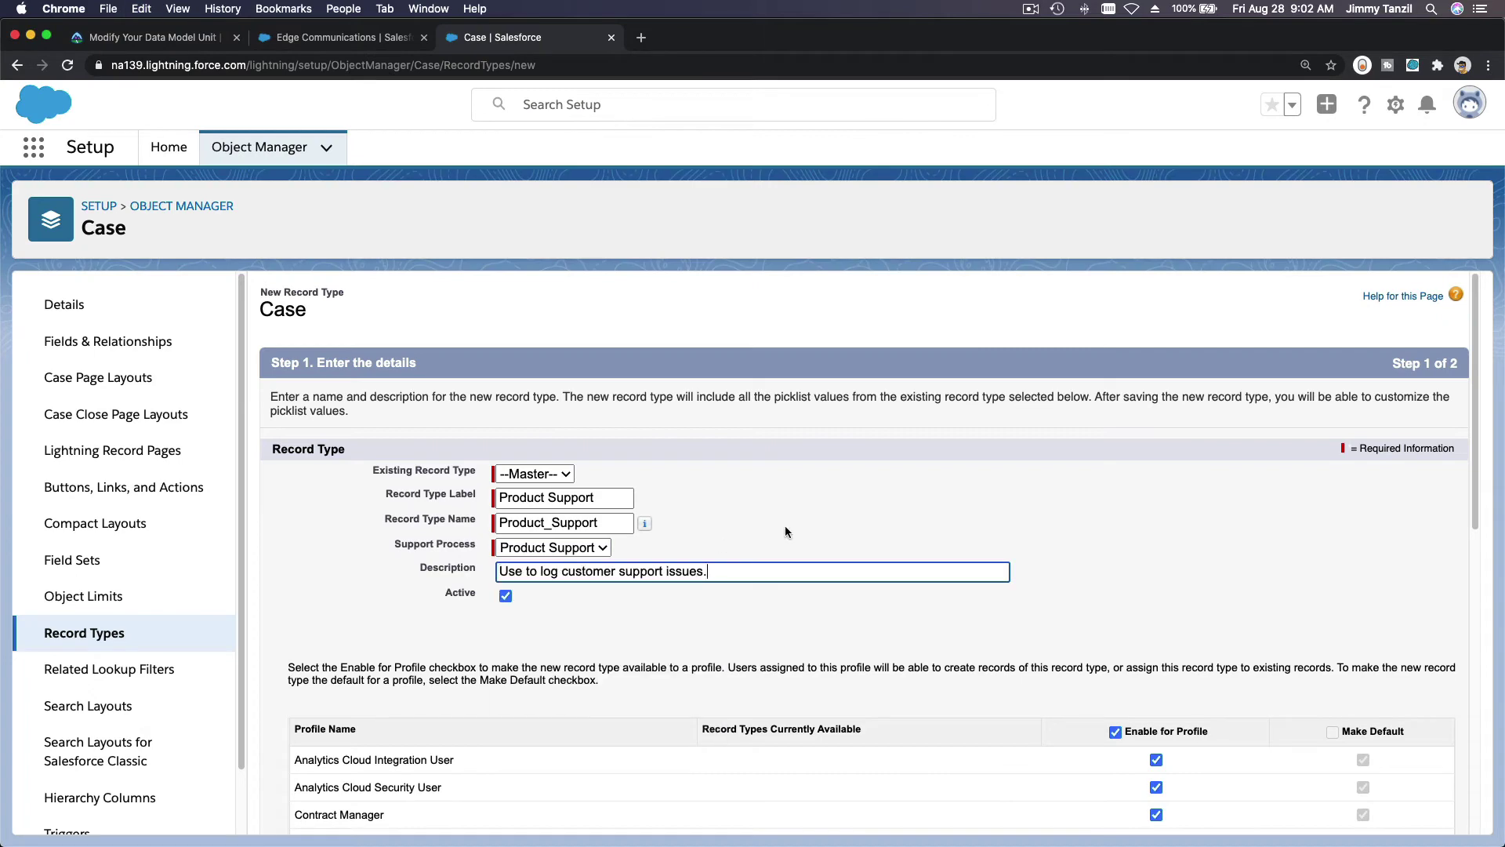
Read the profile instructions in Trailhead, then disable the new record type for all profiles at once.
{"action": "left_click", "coordinate": [149, 37]}
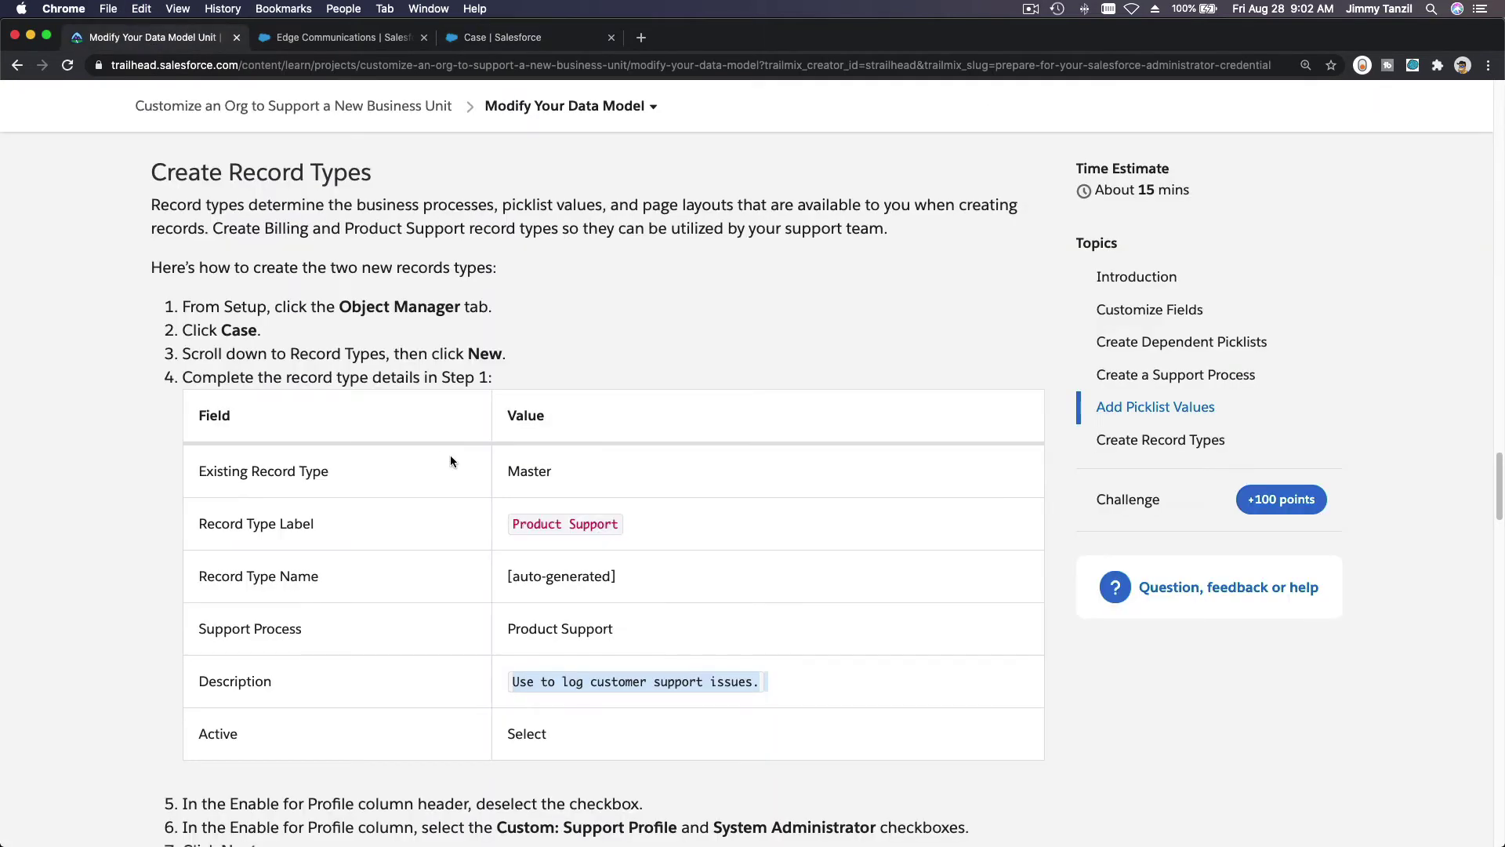
{"action": "scroll", "coordinate": [703, 663], "scroll_direction": "down", "scroll_amount": 5}
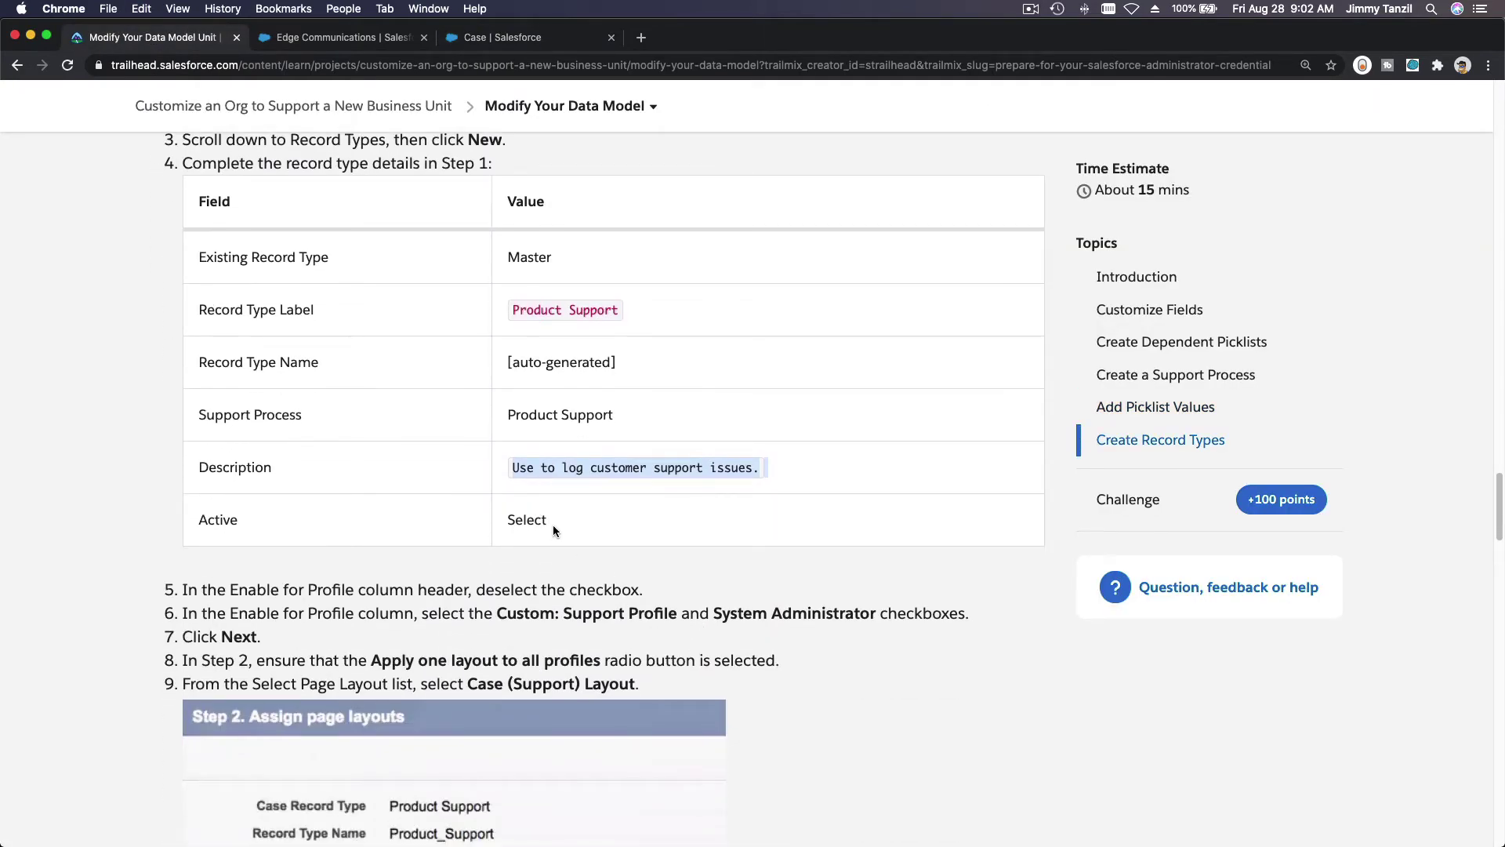
{"action": "scroll", "coordinate": [552, 524], "scroll_direction": "down", "scroll_amount": 1}
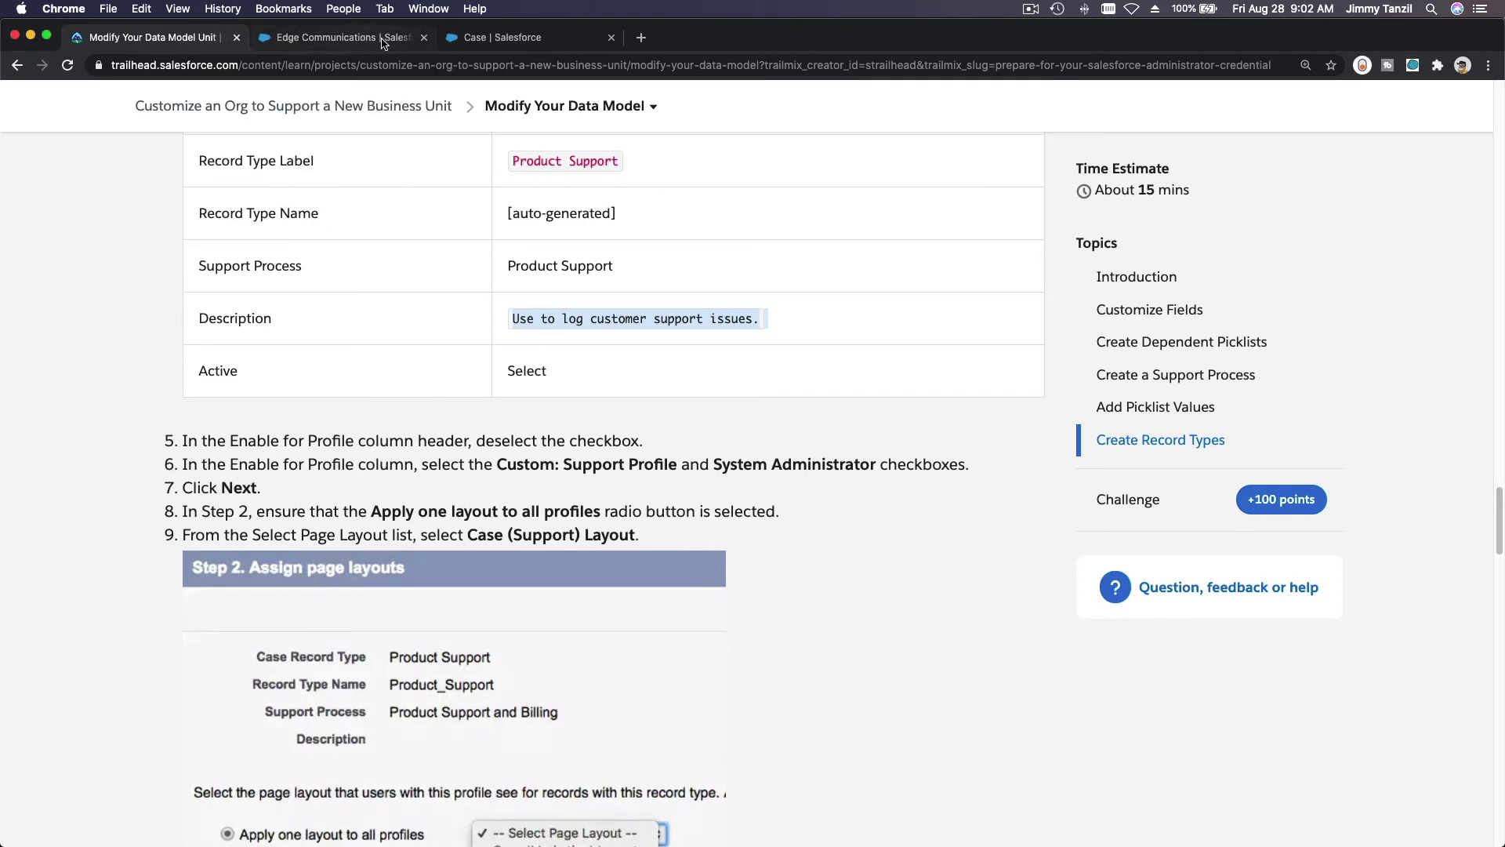
{"action": "left_click", "coordinate": [494, 39]}
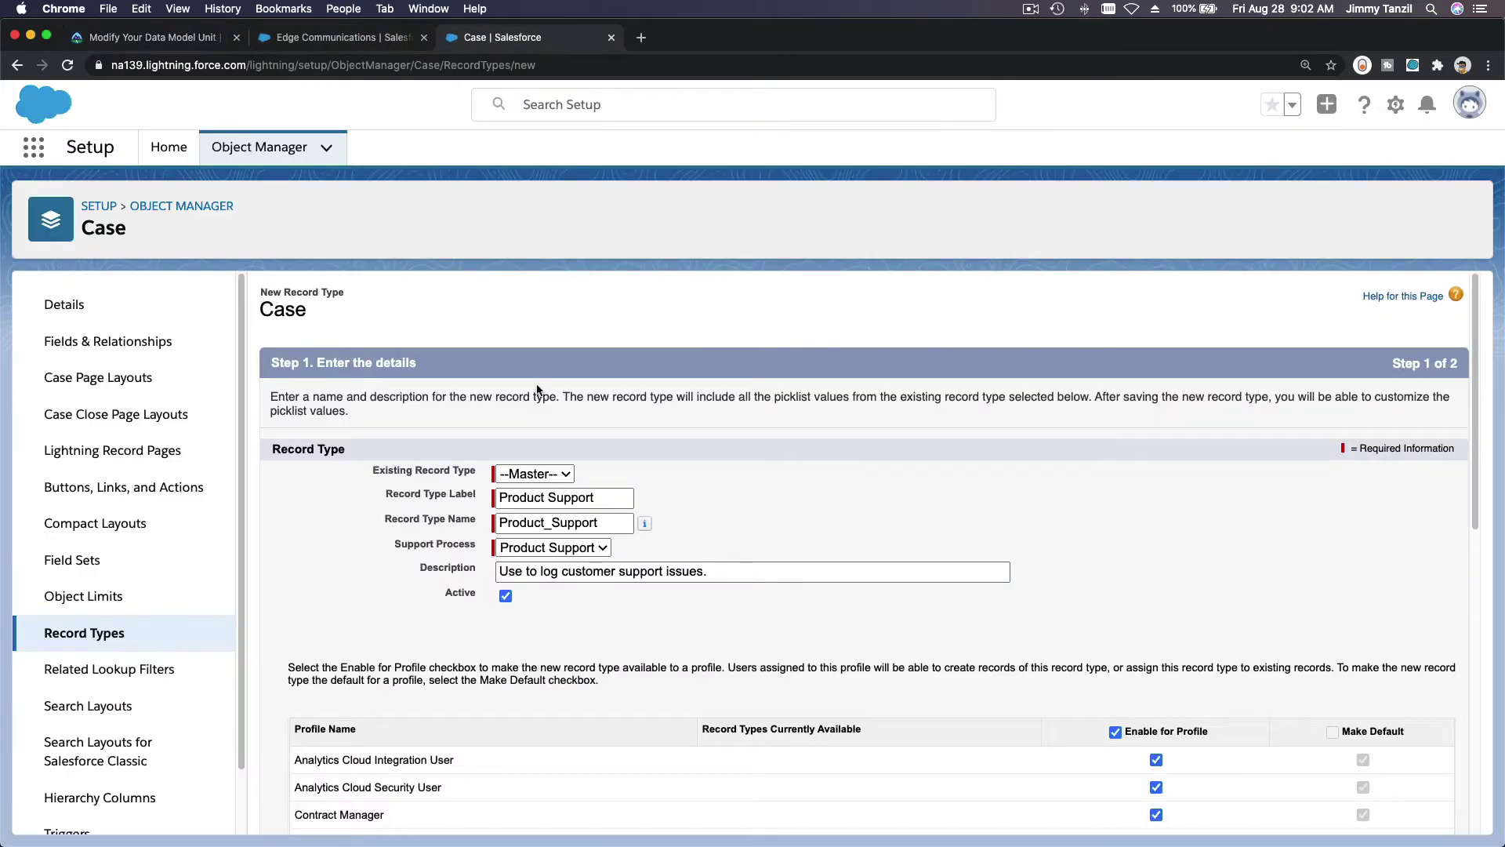
{"action": "scroll", "coordinate": [537, 383], "scroll_direction": "down", "scroll_amount": 3}
{"action": "scroll", "coordinate": [538, 387], "scroll_direction": "down", "scroll_amount": 2}
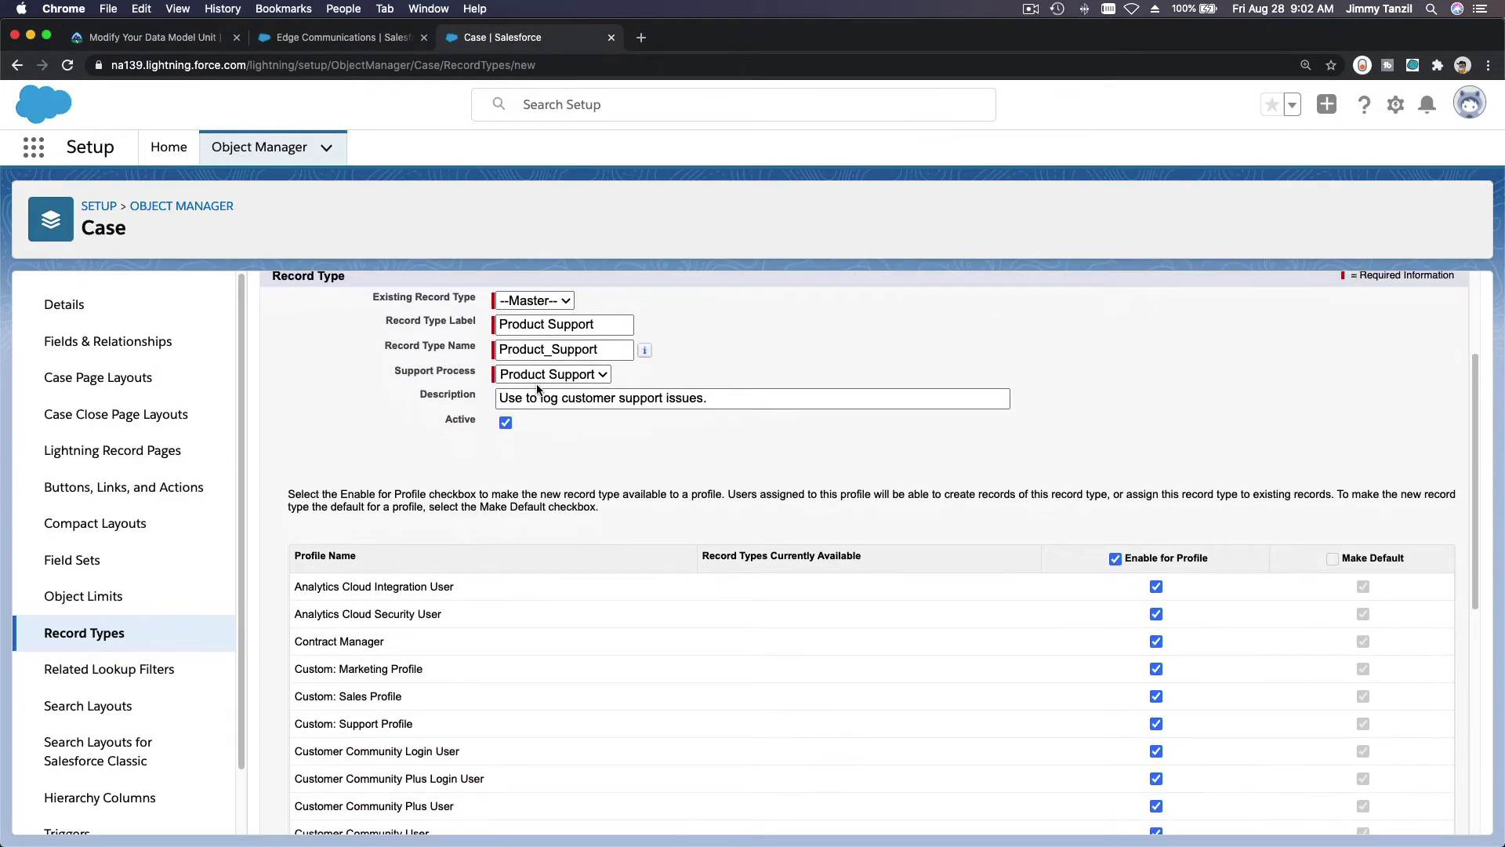
{"action": "left_click", "coordinate": [1115, 559]}
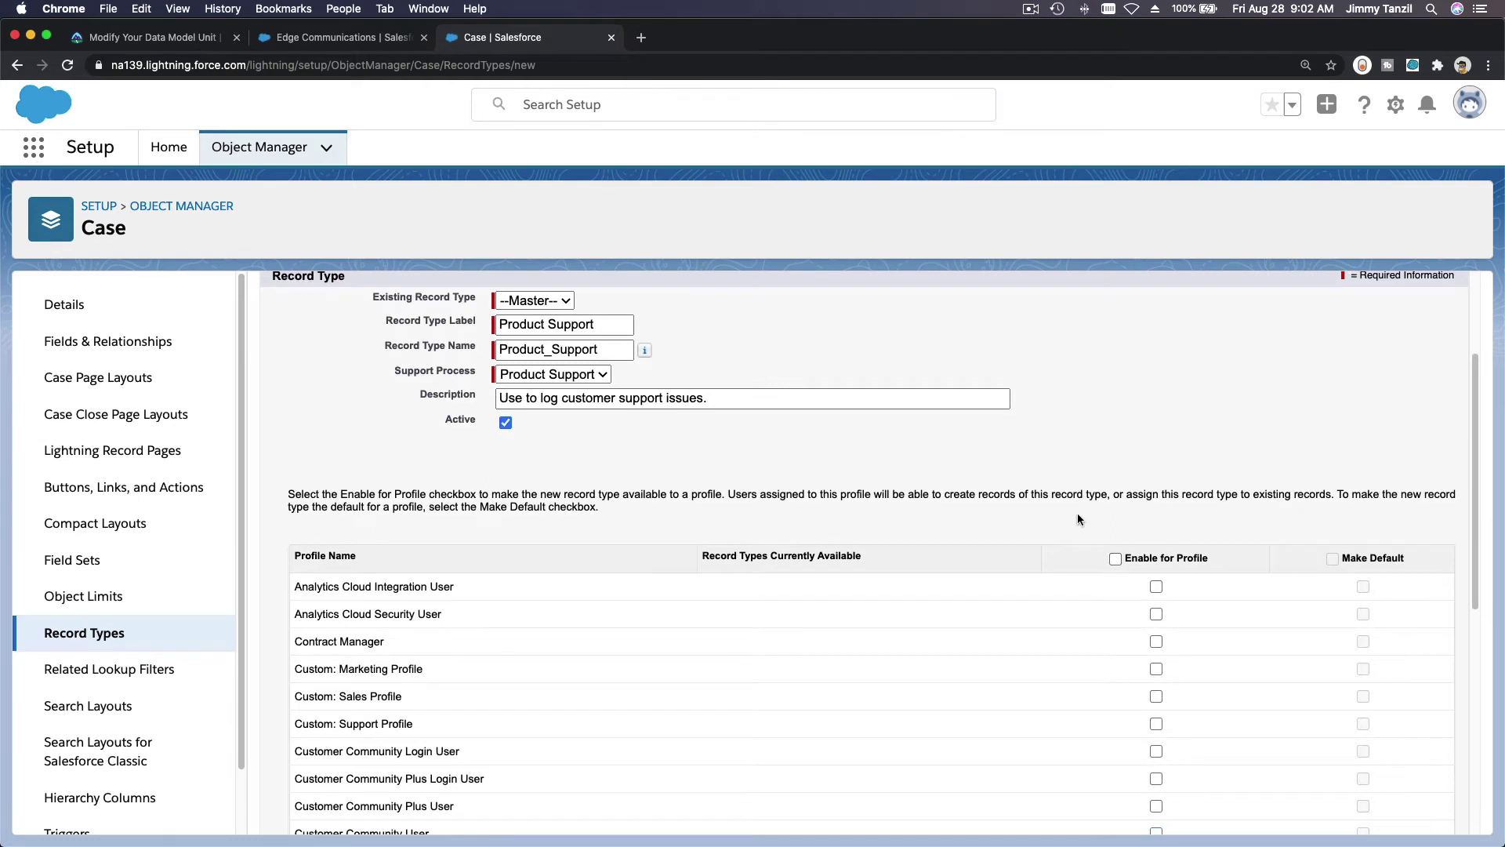
Check the required profiles in Trailhead, then enable the record type for Custom: Support Profile and System Administrator.
{"action": "scroll", "coordinate": [1077, 519], "scroll_direction": "down", "scroll_amount": 5}
{"action": "scroll", "coordinate": [1078, 519], "scroll_direction": "down", "scroll_amount": 4}
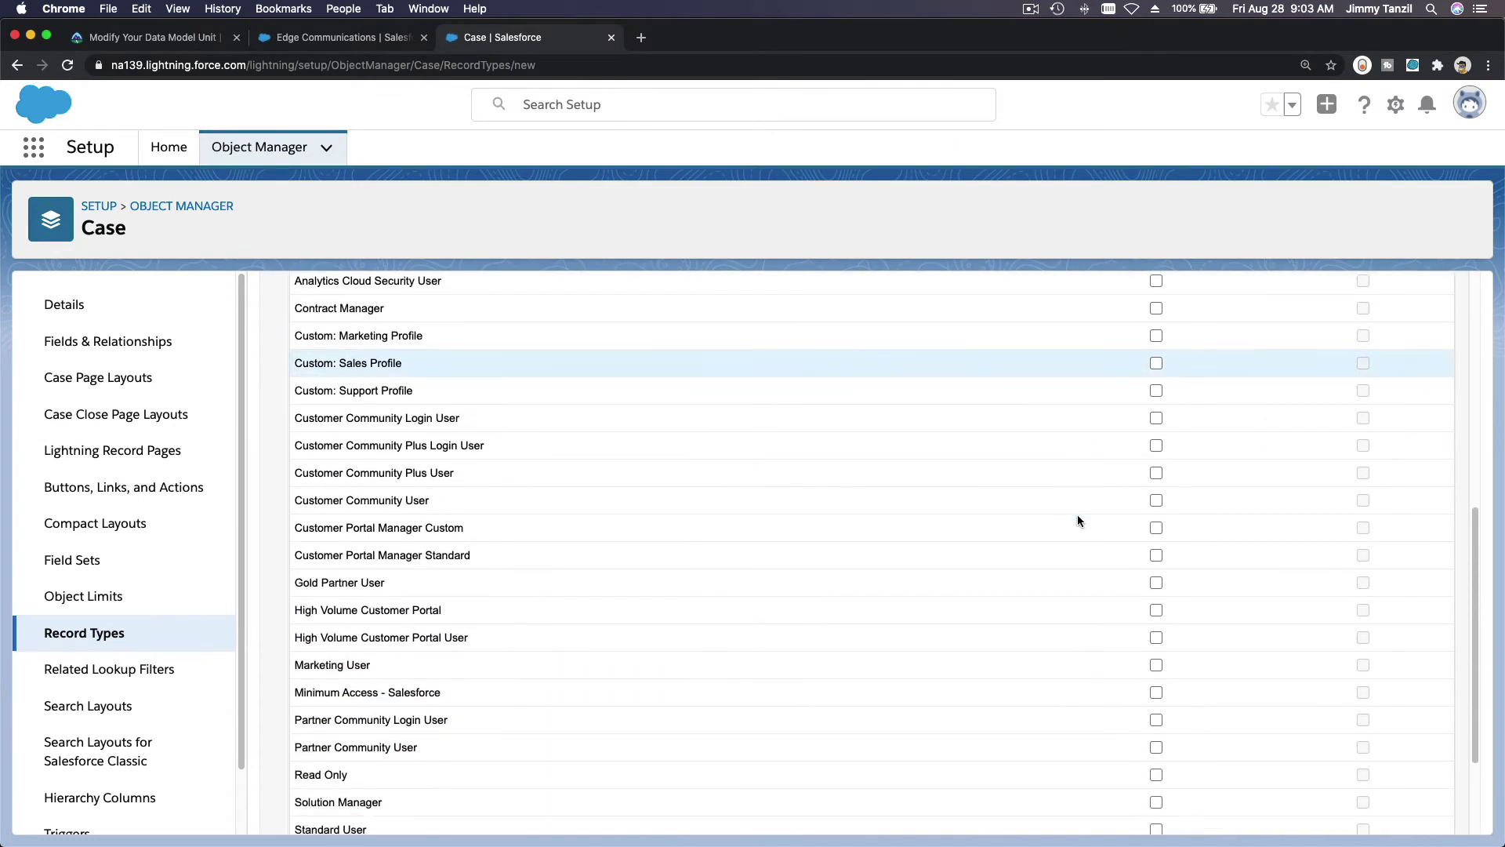
{"action": "scroll", "coordinate": [1078, 519], "scroll_direction": "up", "scroll_amount": 5}
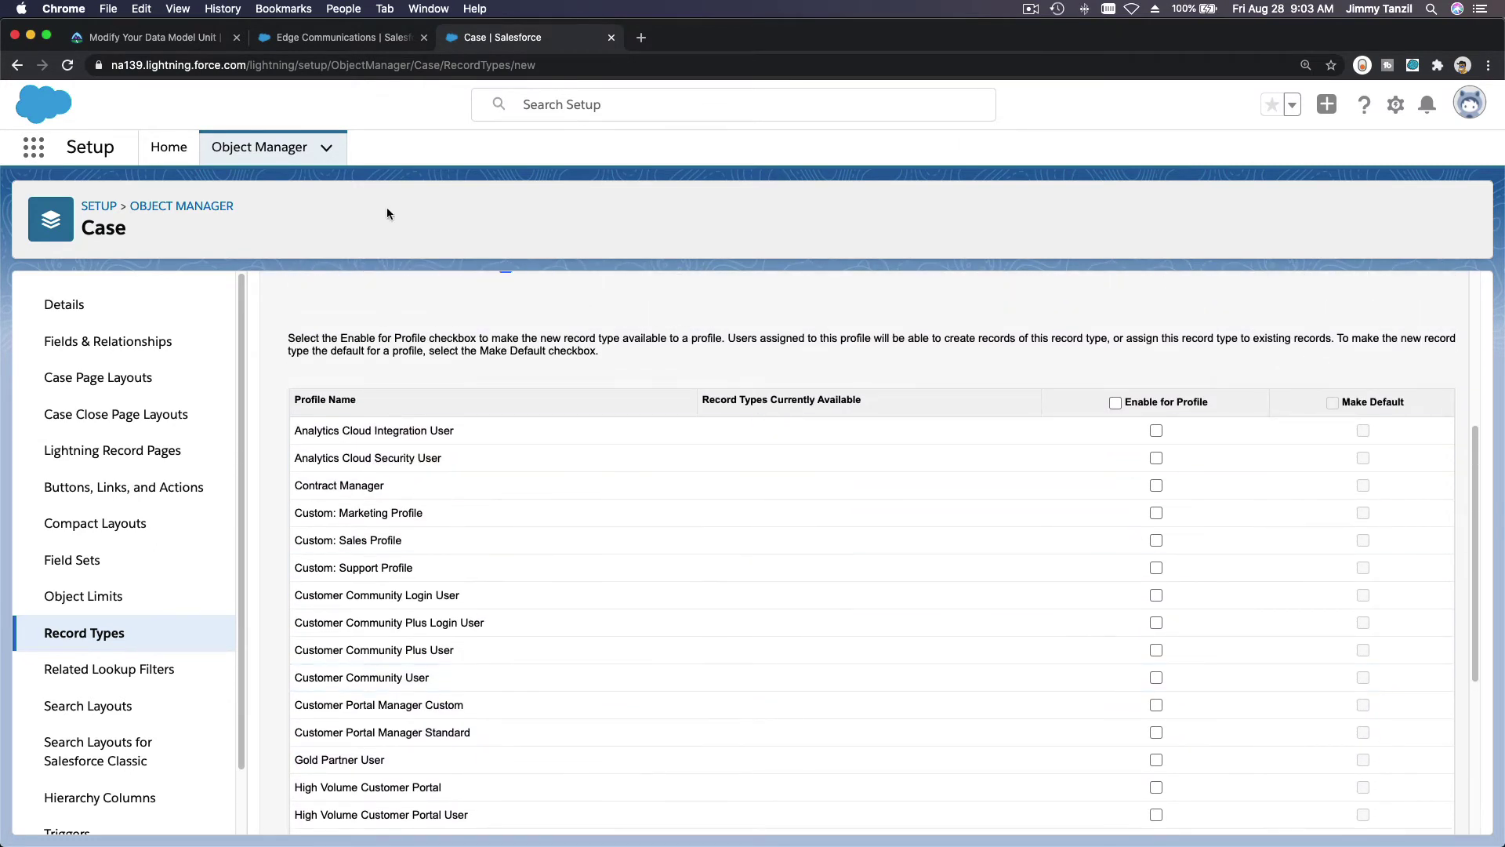
{"action": "left_click", "coordinate": [149, 37]}
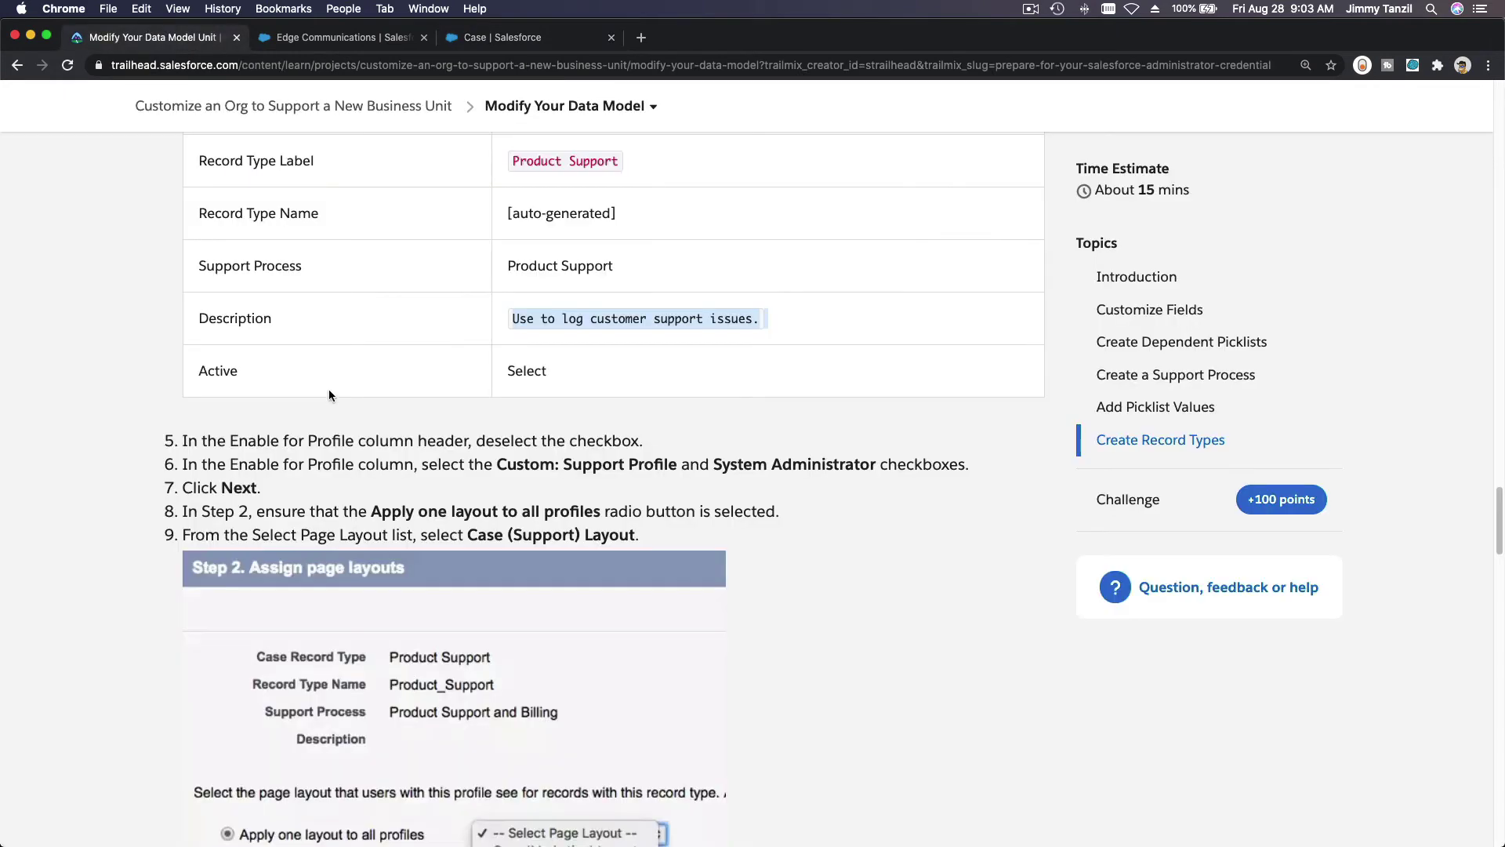
{"action": "left_click", "coordinate": [506, 47]}
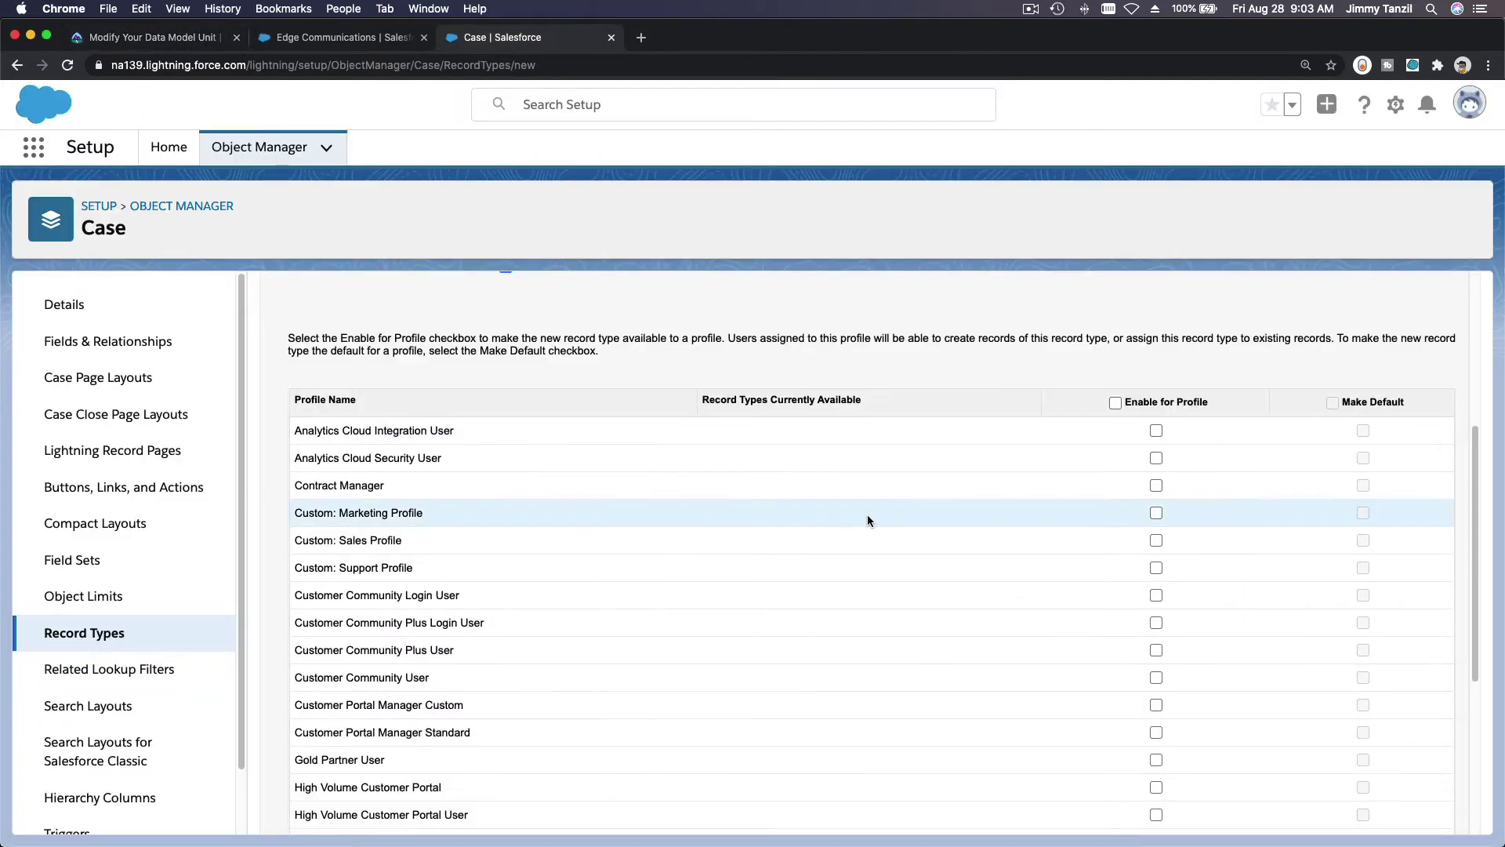
{"action": "left_click", "coordinate": [1157, 568]}
{"action": "scroll", "coordinate": [1231, 571], "scroll_direction": "down", "scroll_amount": 5}
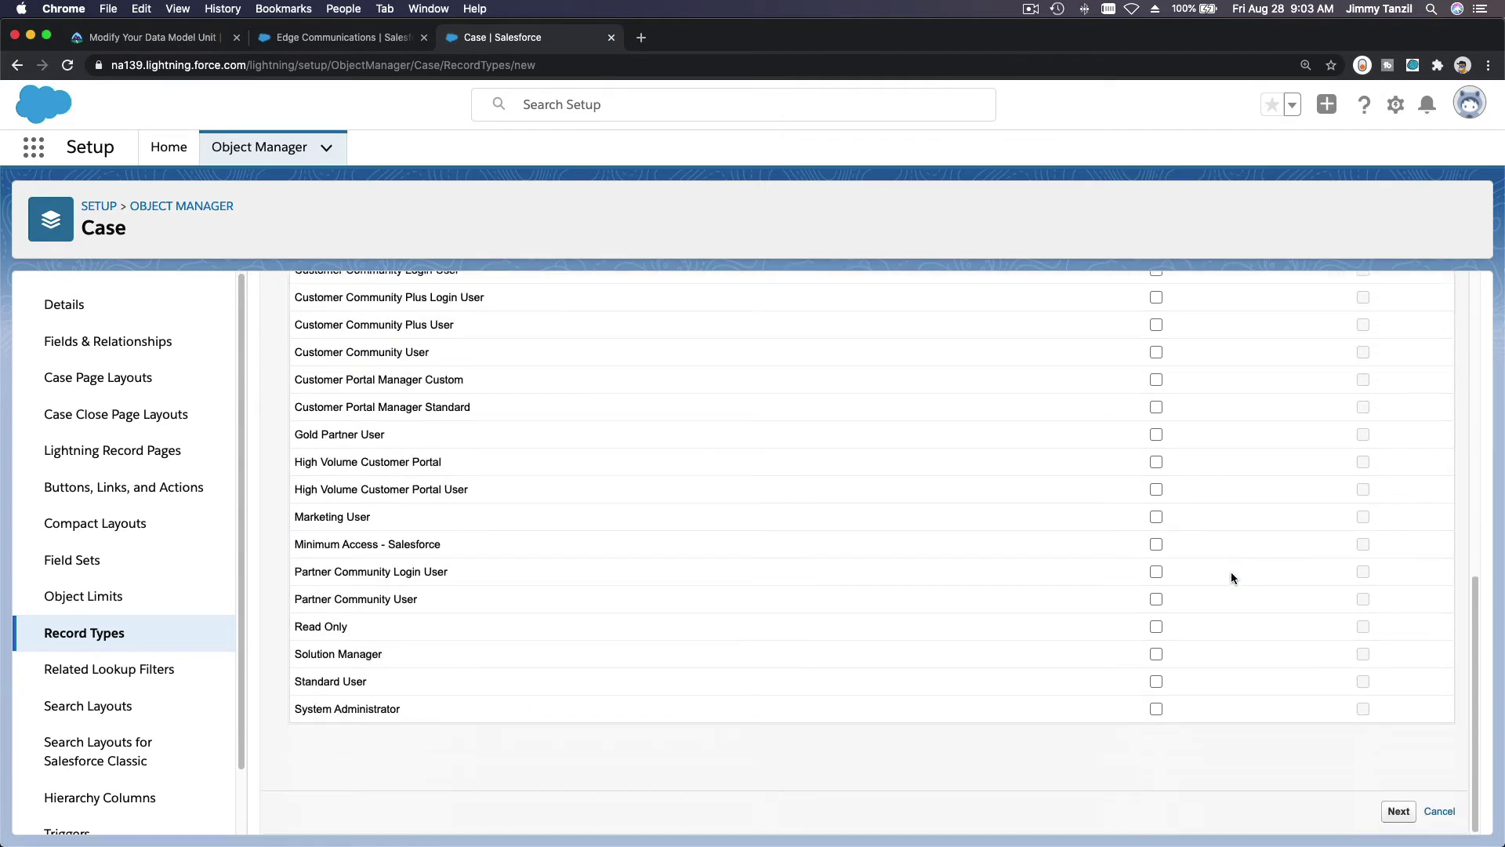
{"action": "left_click", "coordinate": [1157, 709]}
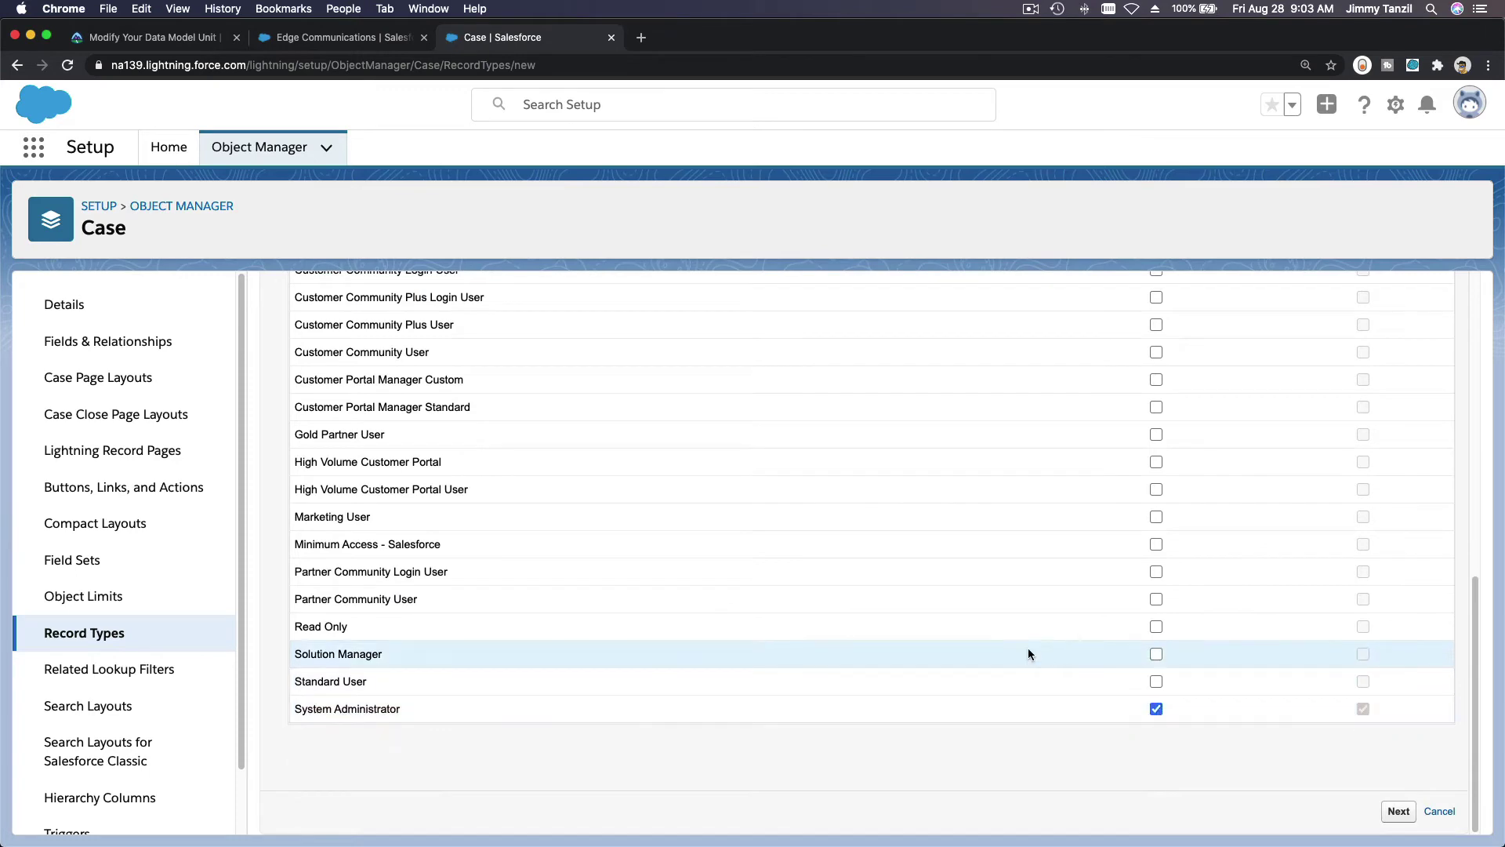
Review the record type's details and enabled profiles, then continue to the page layout assignment.
{"action": "scroll", "coordinate": [1027, 648], "scroll_direction": "up", "scroll_amount": 10}
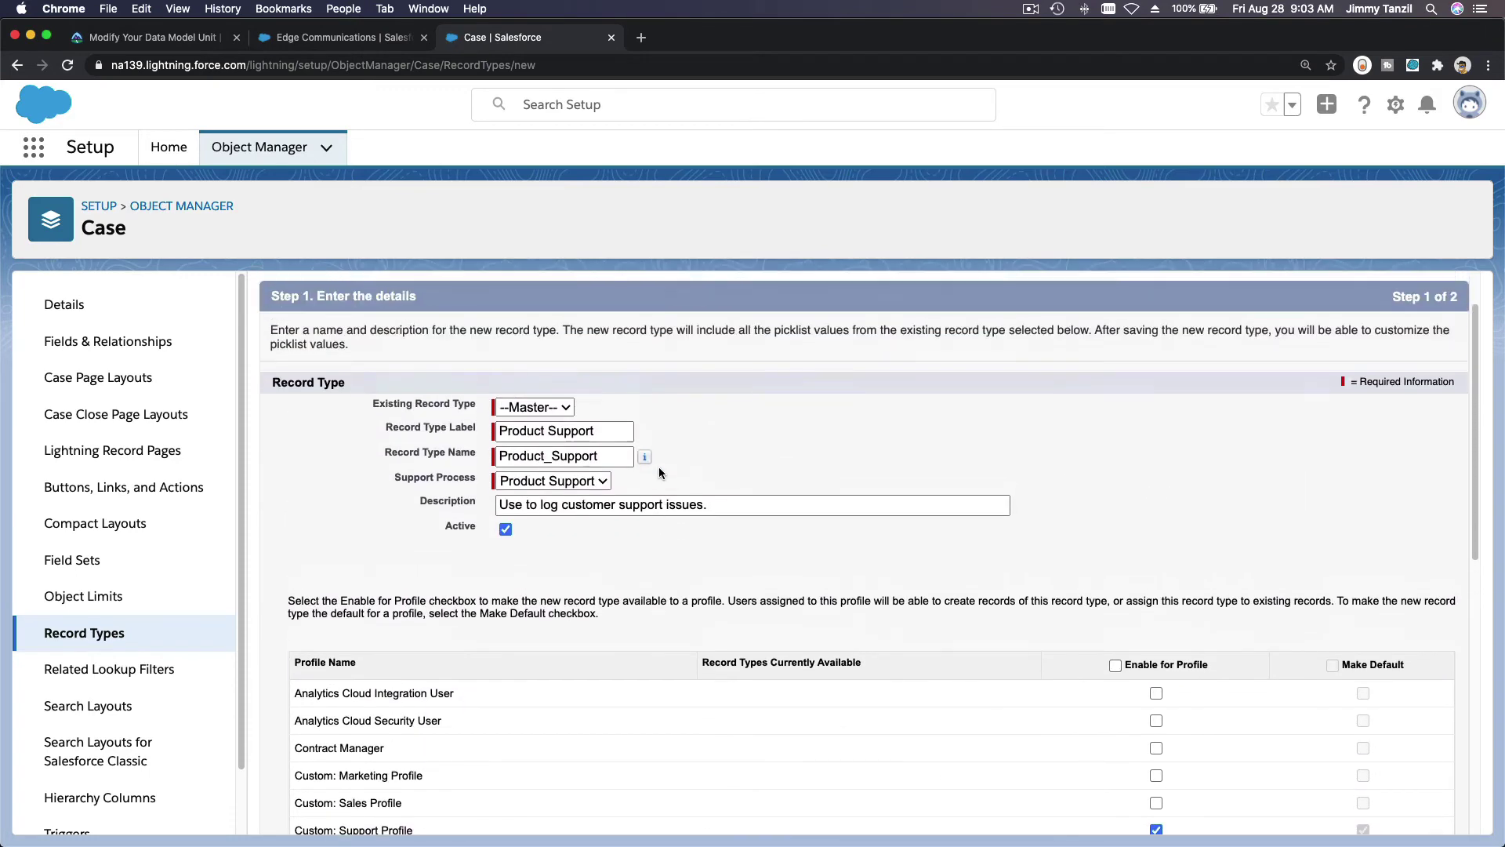
{"action": "scroll", "coordinate": [718, 534], "scroll_direction": "down", "scroll_amount": 5}
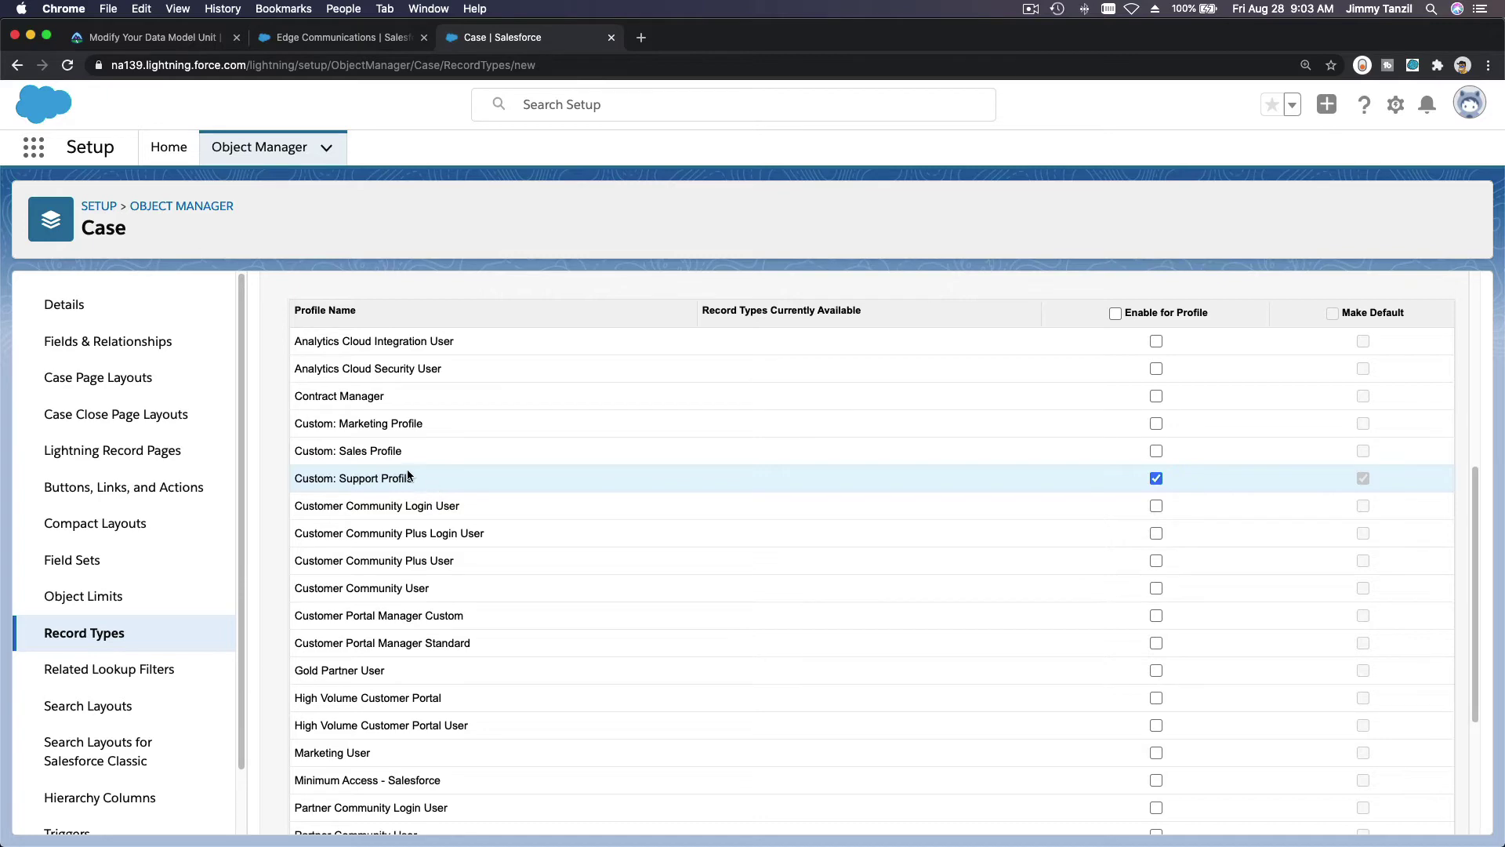
{"action": "scroll", "coordinate": [596, 525], "scroll_direction": "down", "scroll_amount": 3}
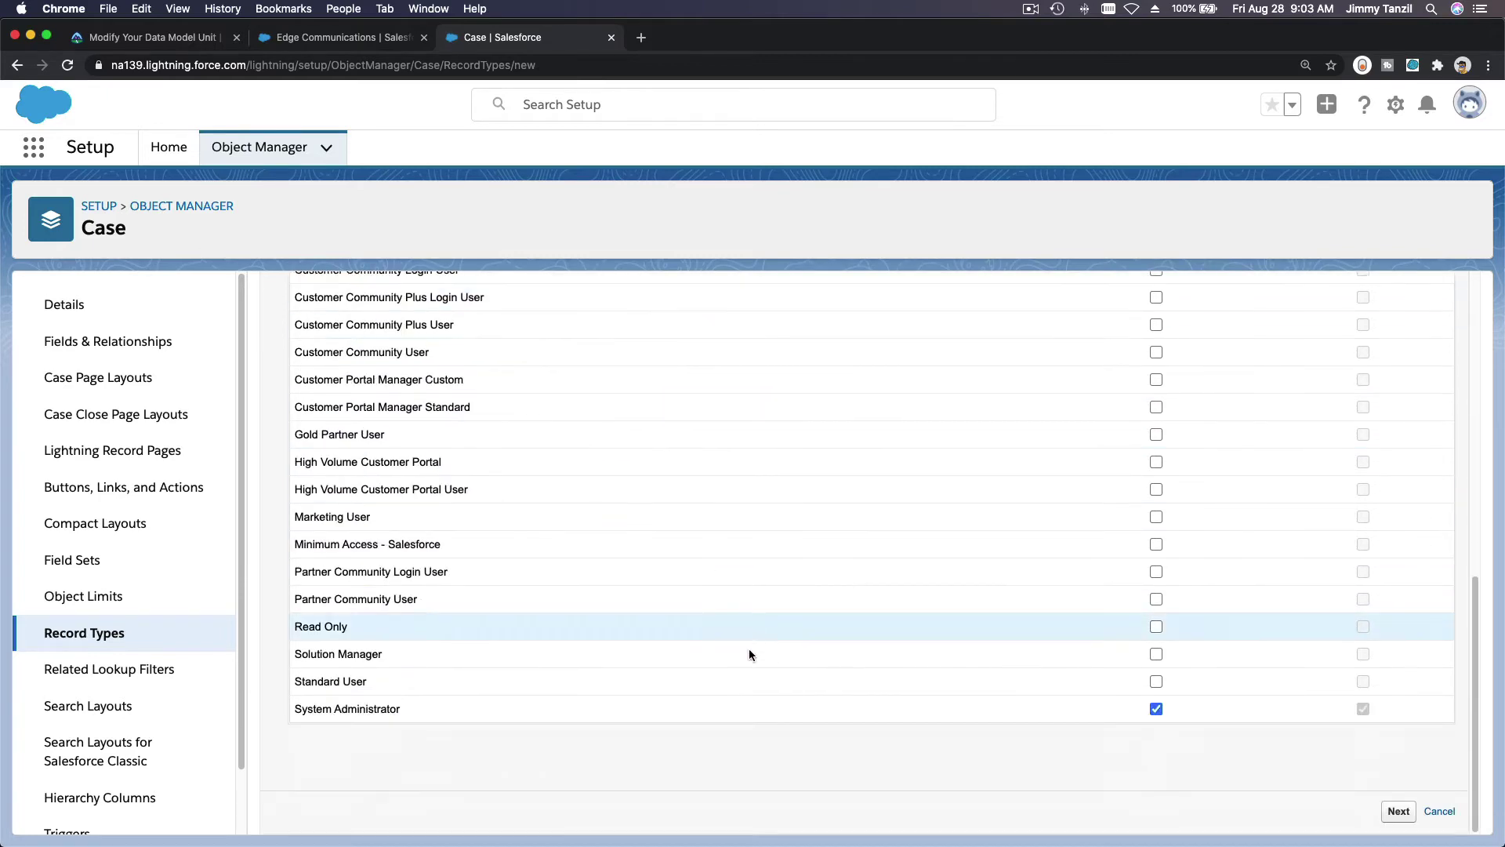
{"action": "scroll", "coordinate": [754, 704], "scroll_direction": "up", "scroll_amount": 5}
{"action": "scroll", "coordinate": [751, 694], "scroll_direction": "up", "scroll_amount": 2}
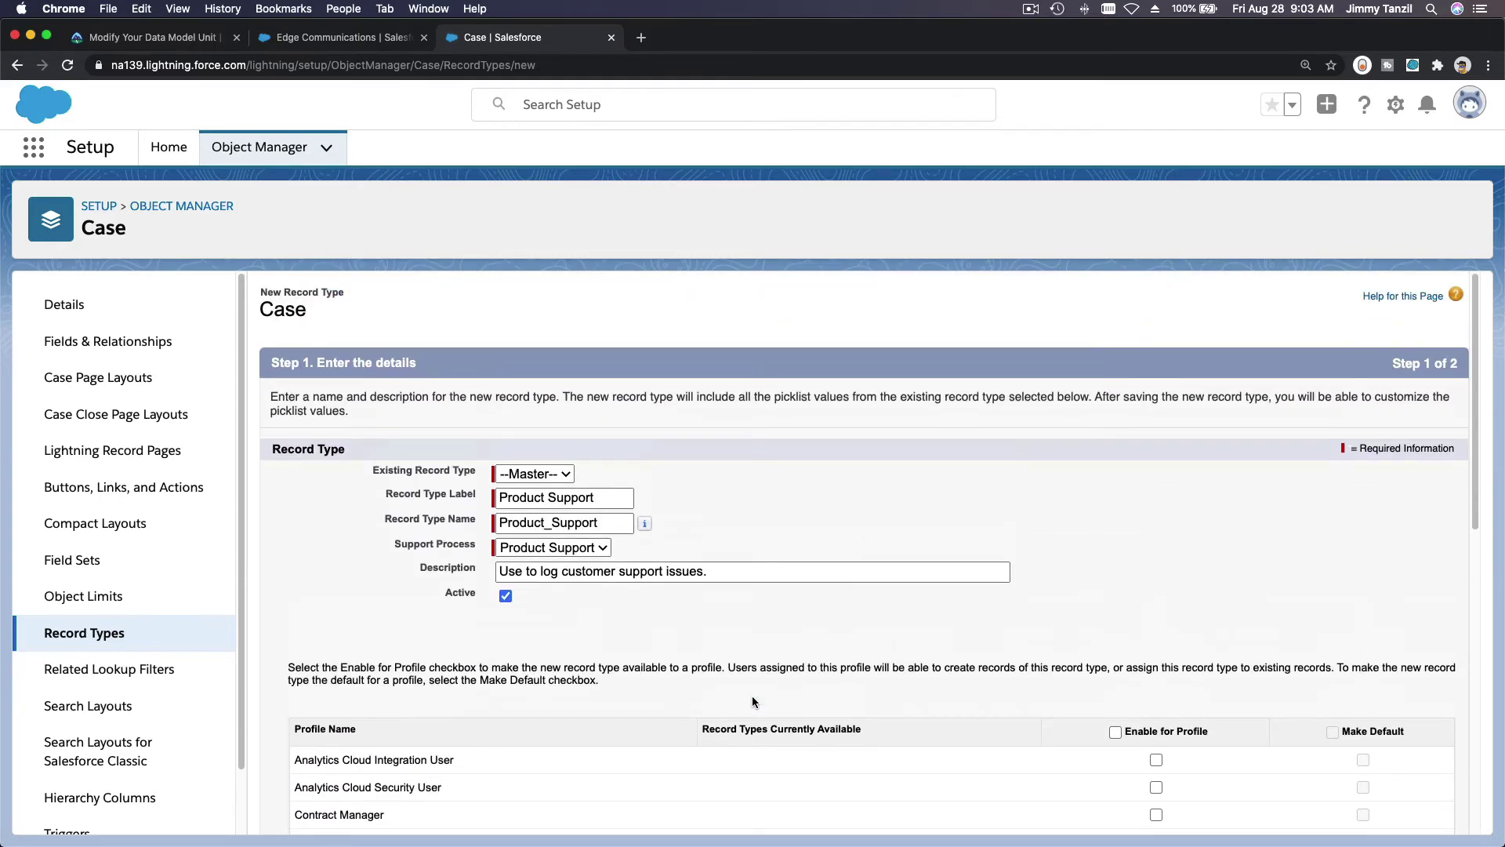
{"action": "scroll", "coordinate": [862, 705], "scroll_direction": "down", "scroll_amount": 8}
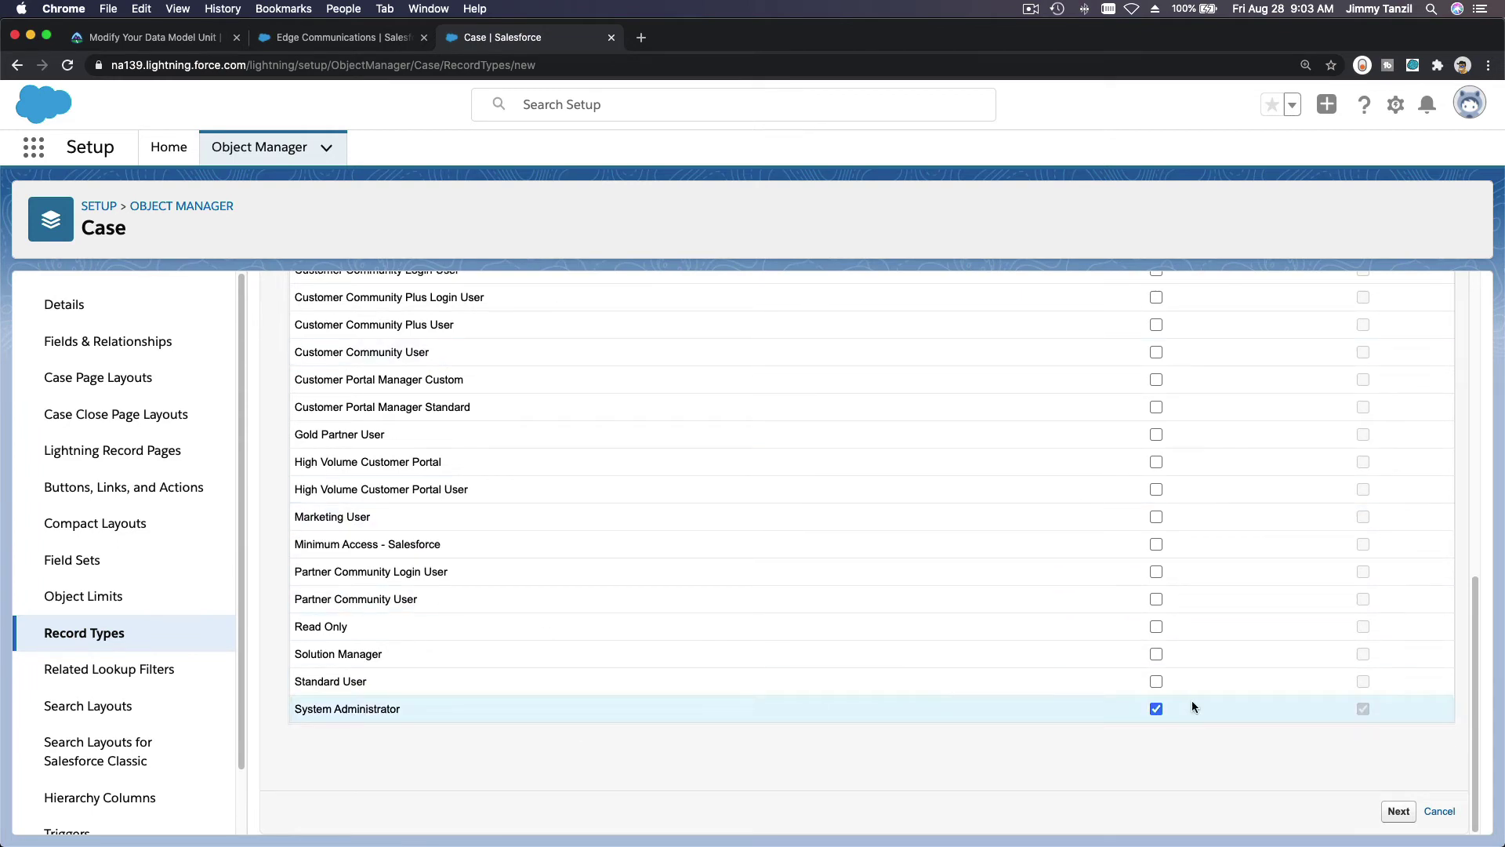
{"action": "left_click", "coordinate": [1401, 812]}
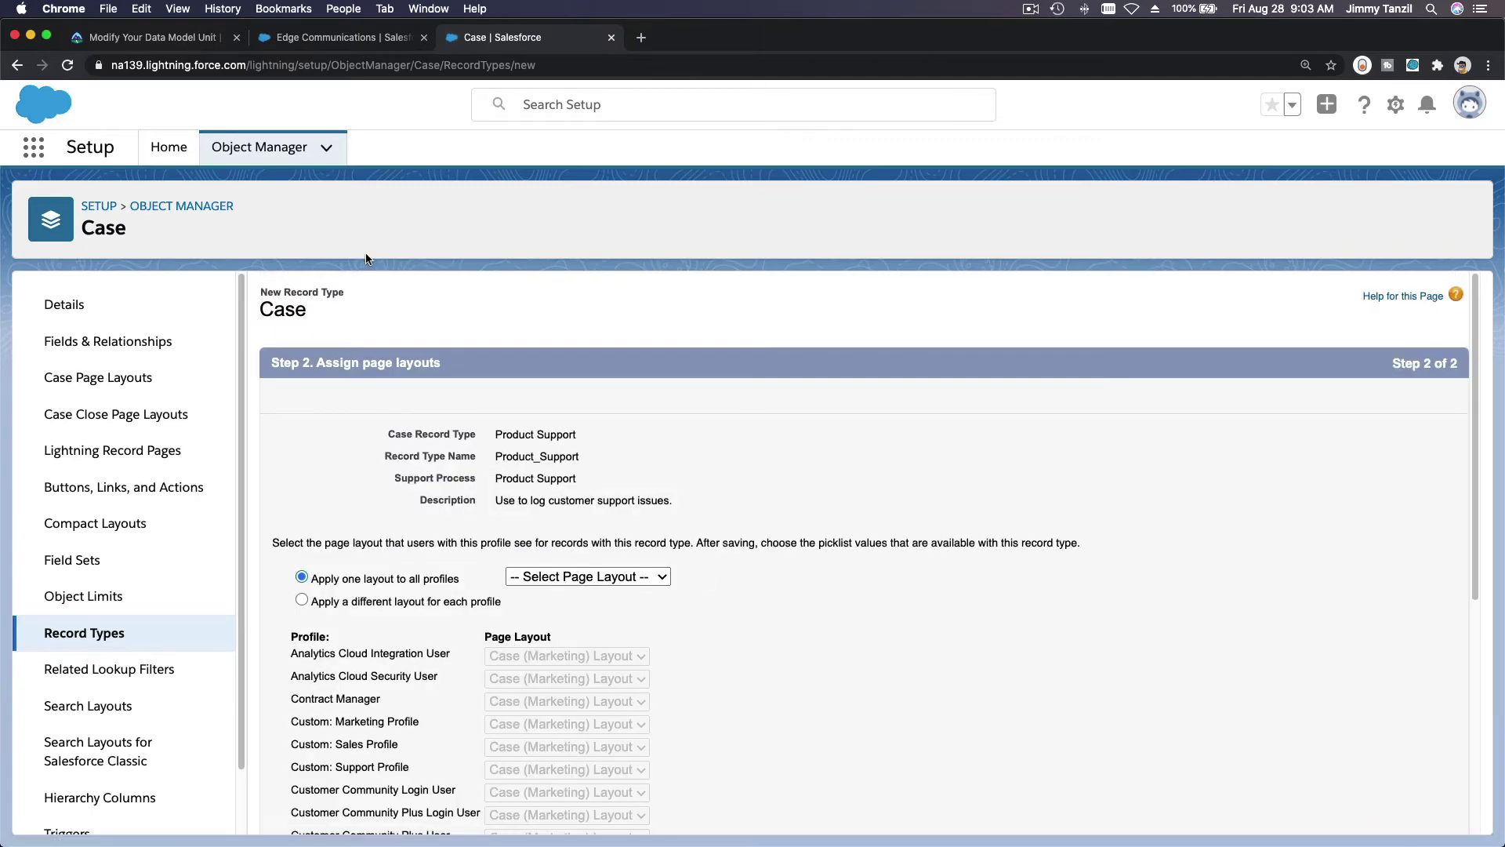
Check the page layout instructions in Trailhead, then apply Case (Support) Layout to all profiles for the Product Support record type.
{"action": "left_click", "coordinate": [144, 37]}
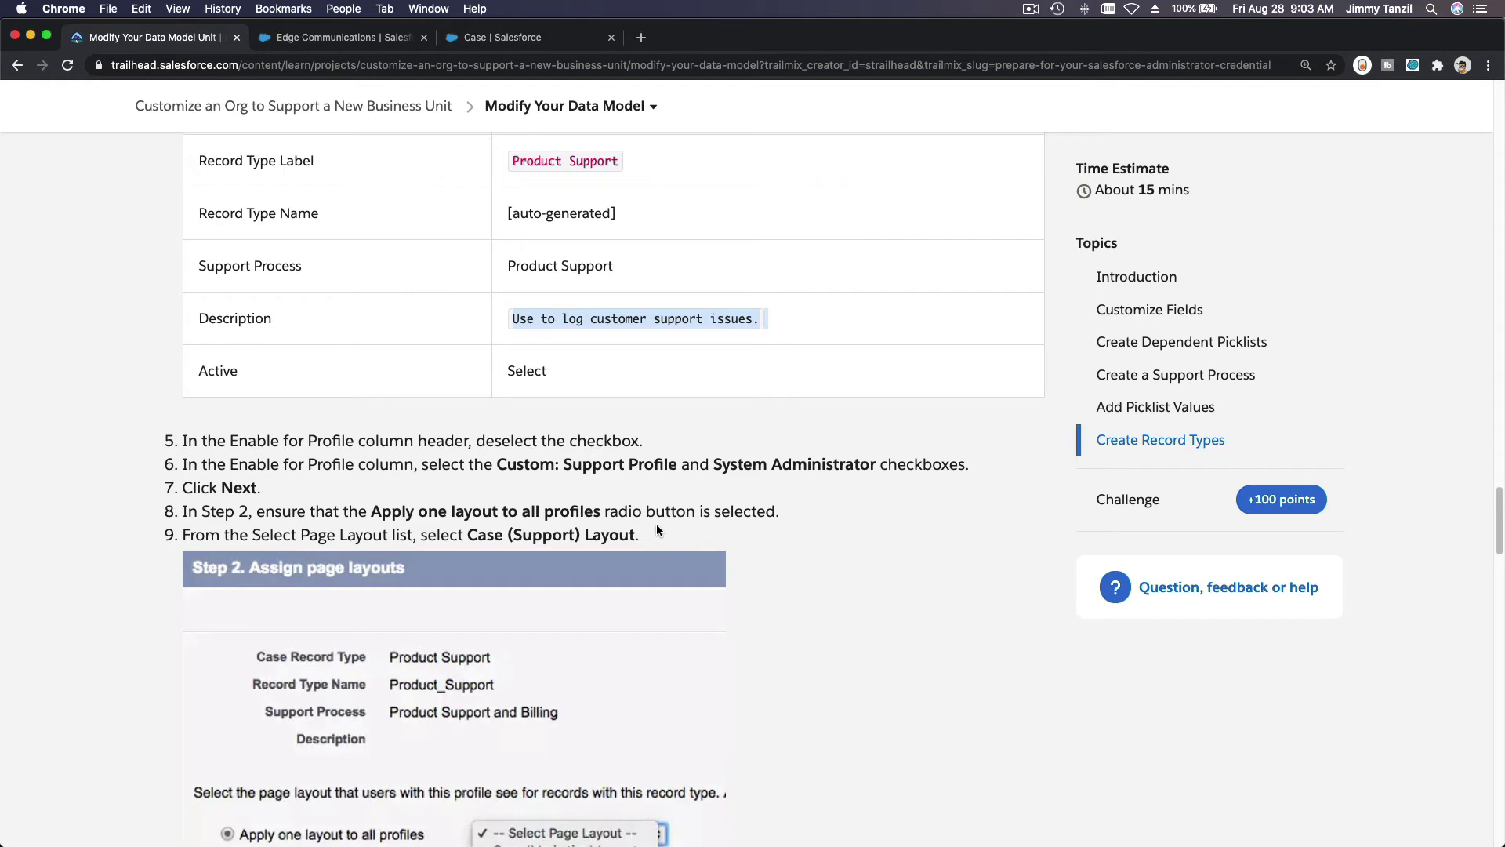
{"action": "scroll", "coordinate": [656, 525], "scroll_direction": "down", "scroll_amount": 1}
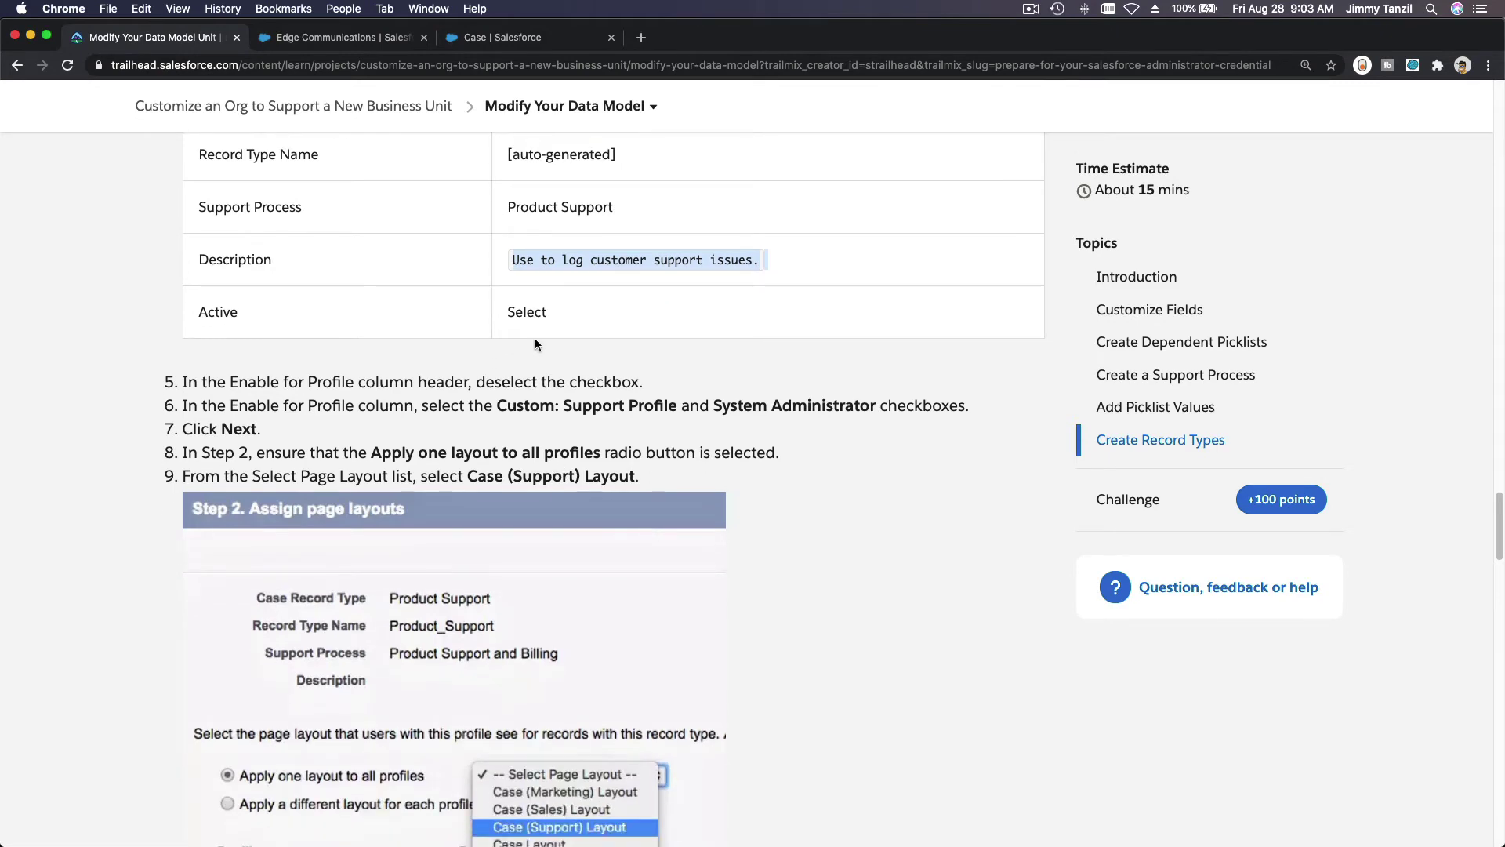
{"action": "left_click", "coordinate": [508, 41]}
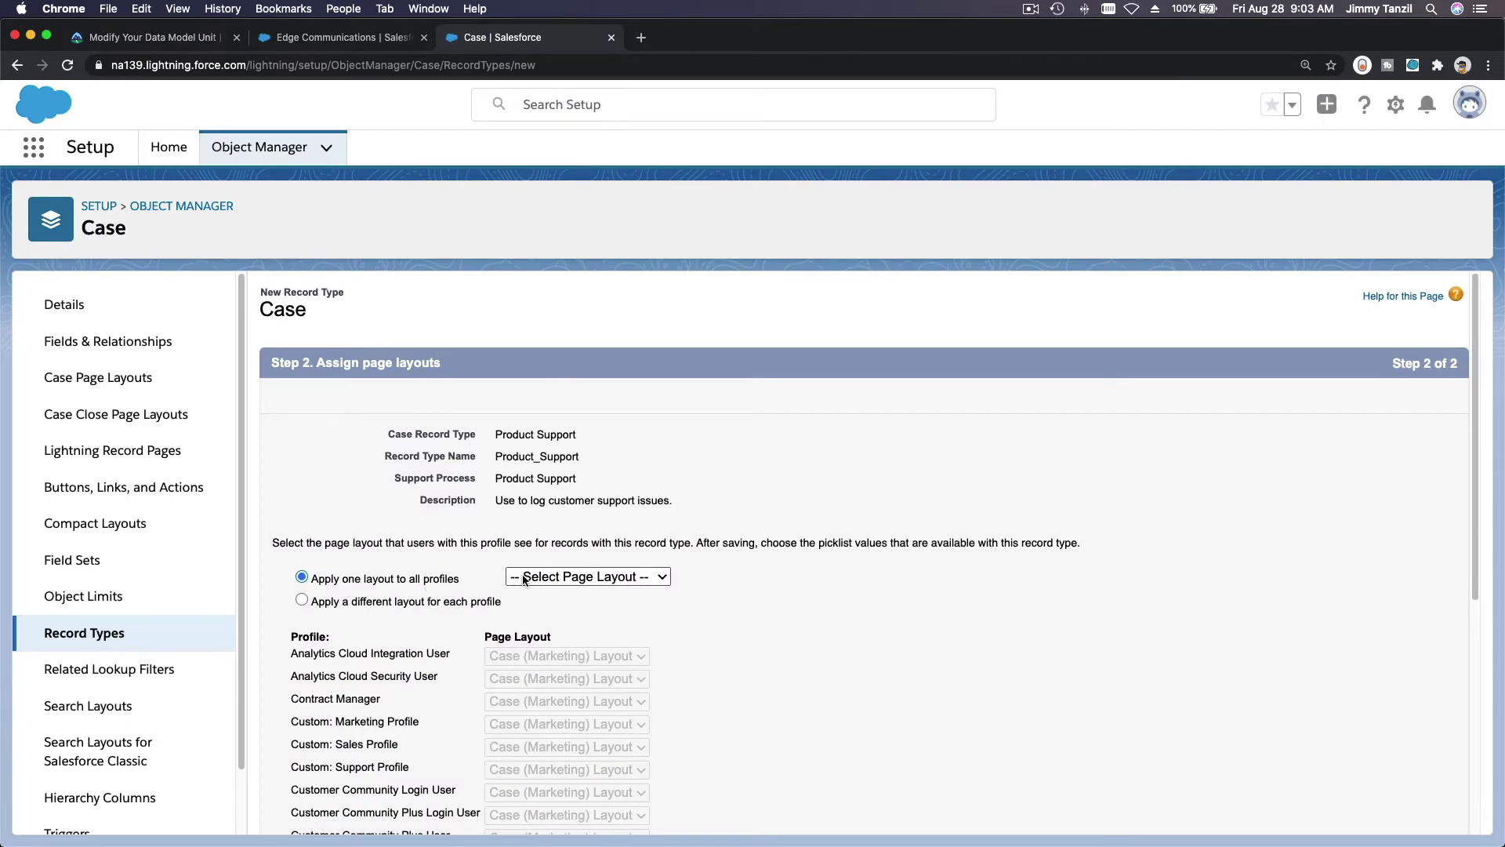
{"action": "left_click", "coordinate": [160, 38]}
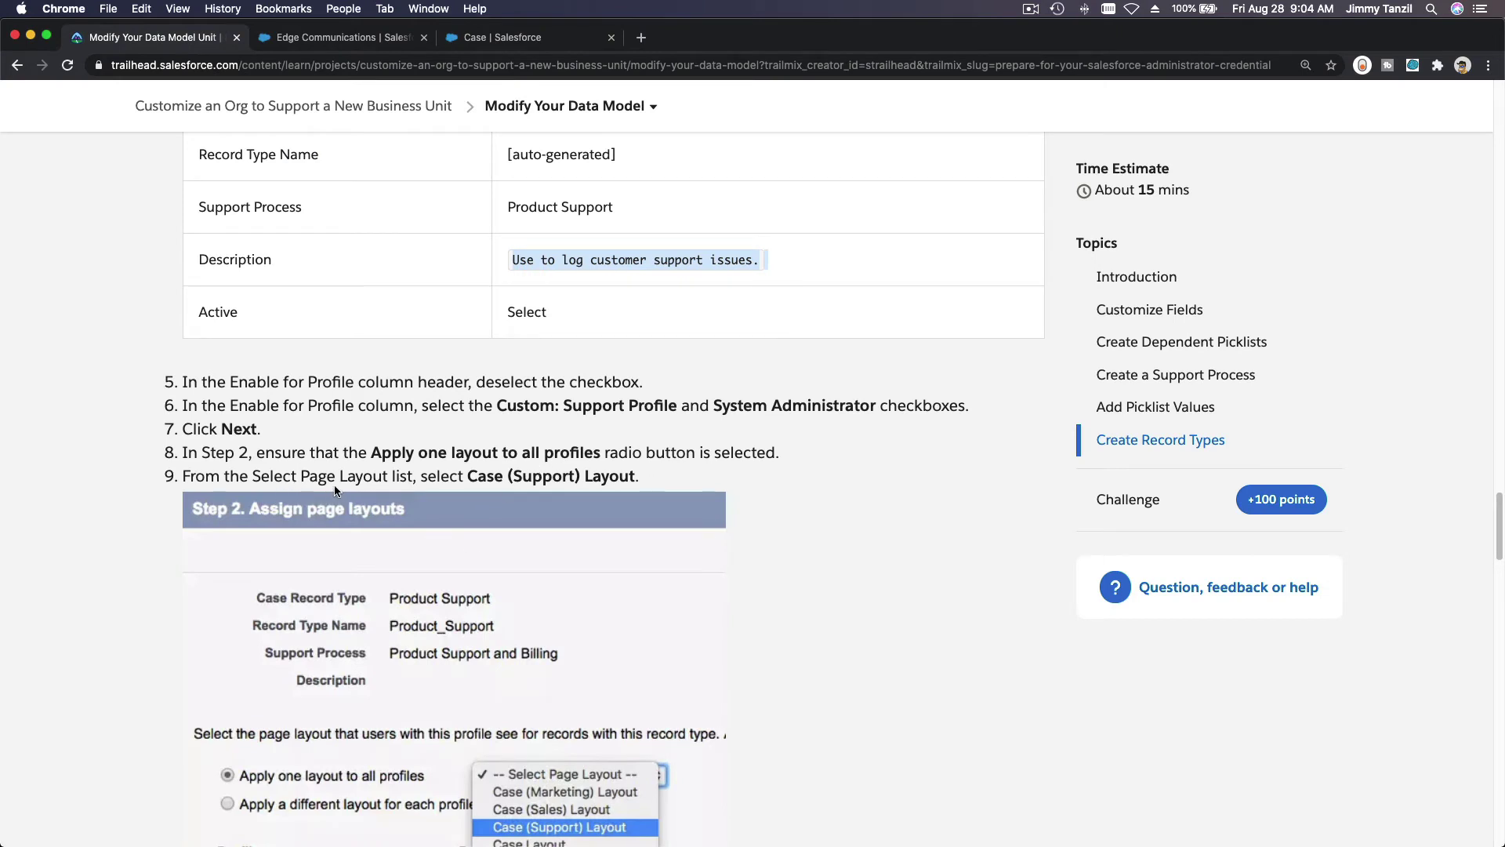
{"action": "scroll", "coordinate": [507, 480], "scroll_direction": "down", "scroll_amount": 3}
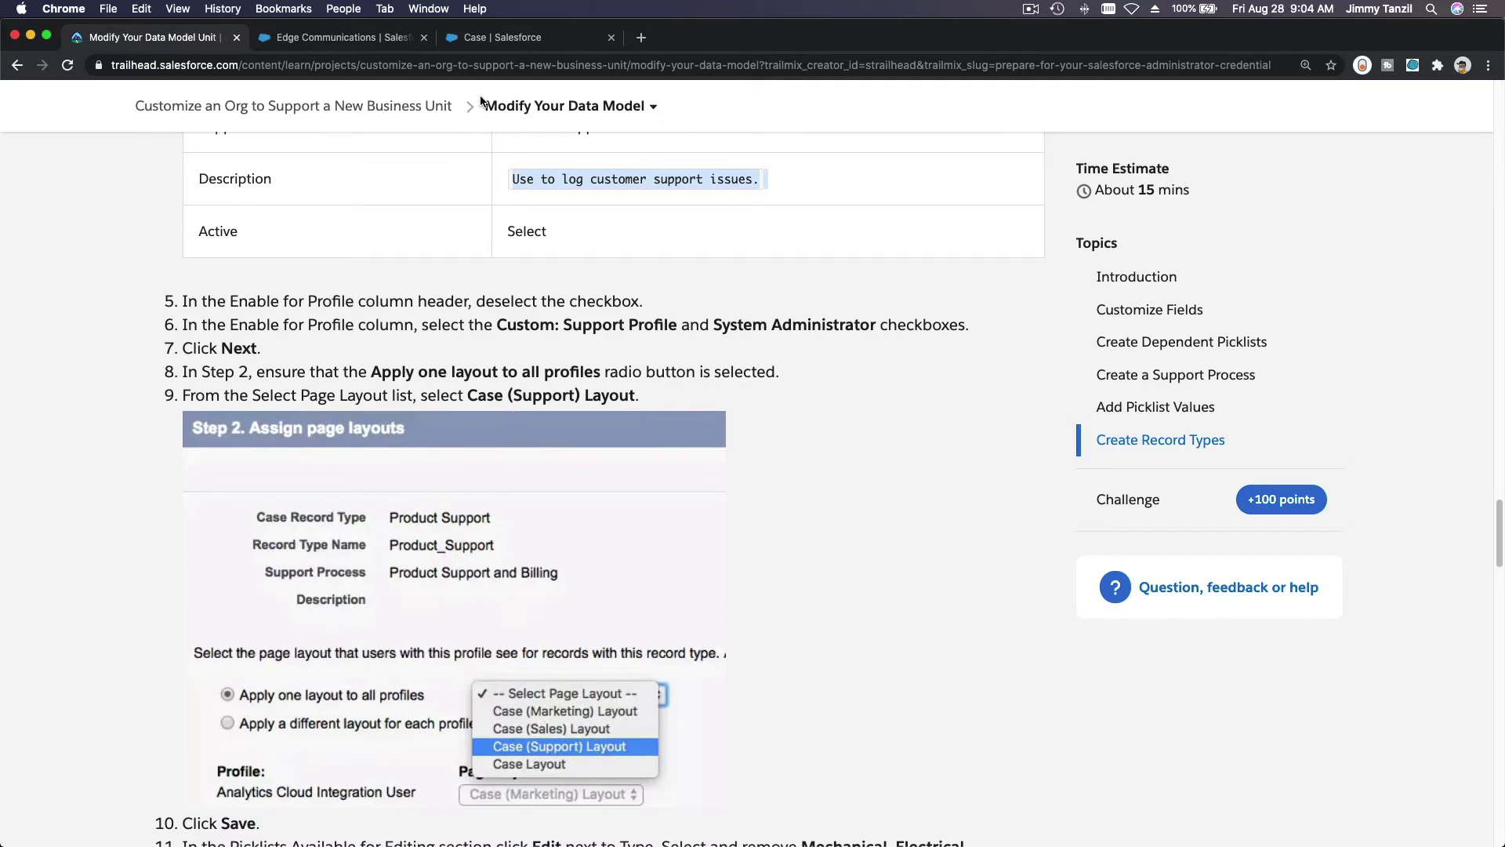
{"action": "left_click", "coordinate": [498, 41]}
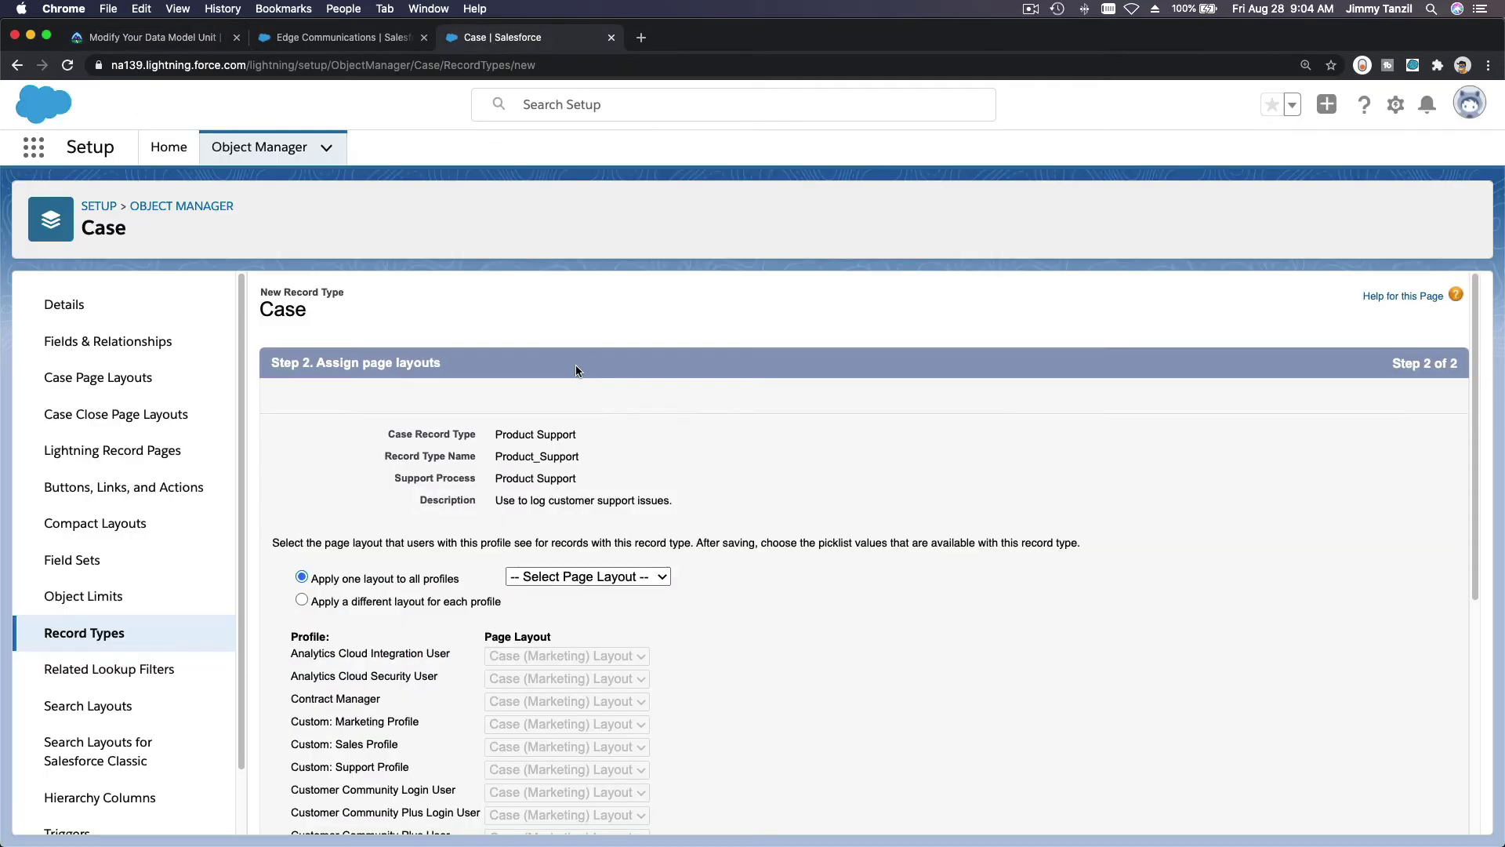
{"action": "left_click", "coordinate": [619, 580]}
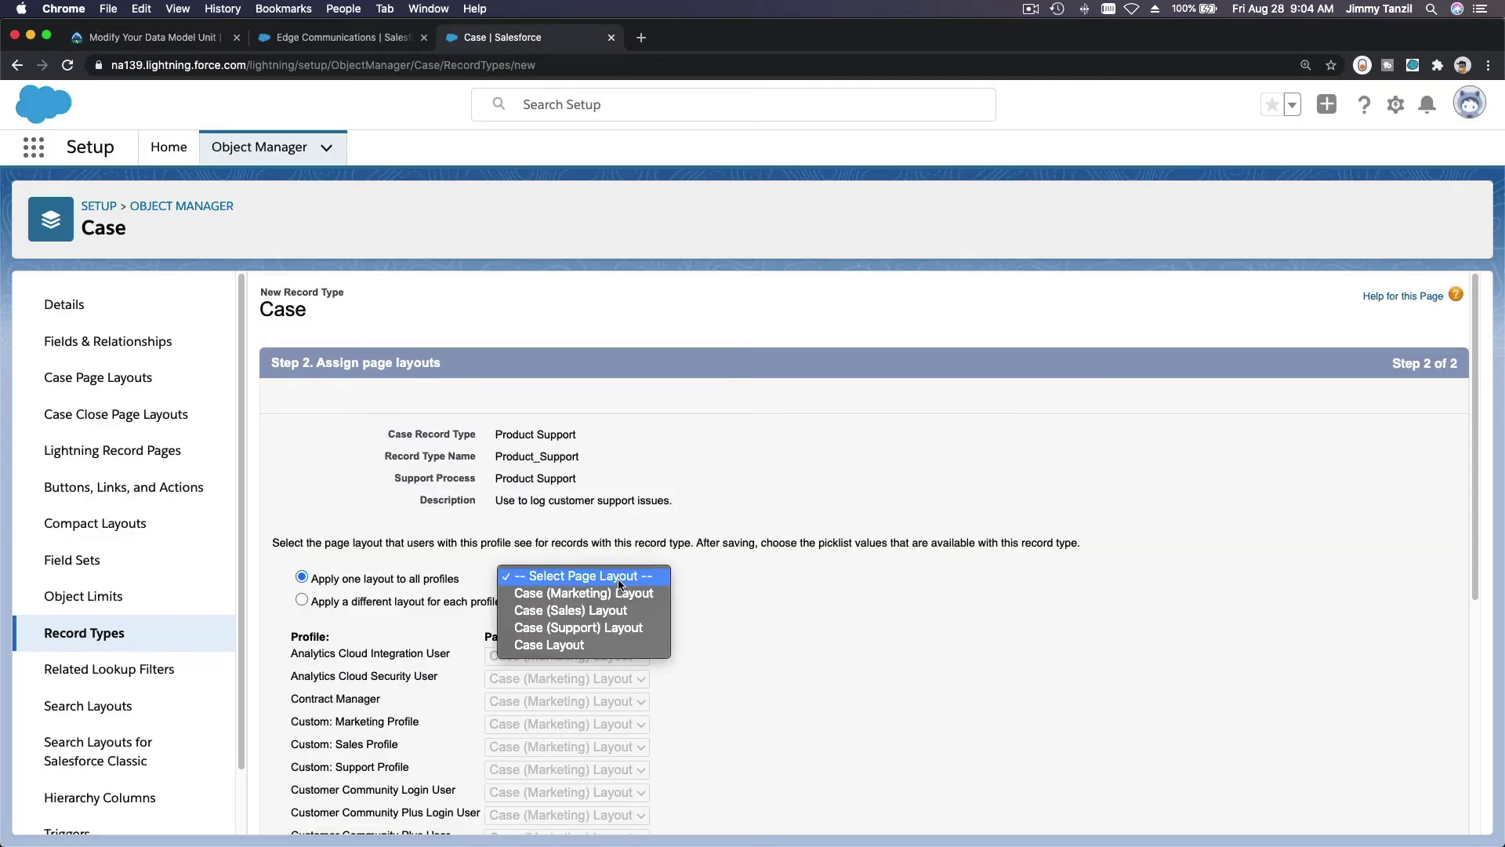
{"action": "left_click", "coordinate": [640, 627]}
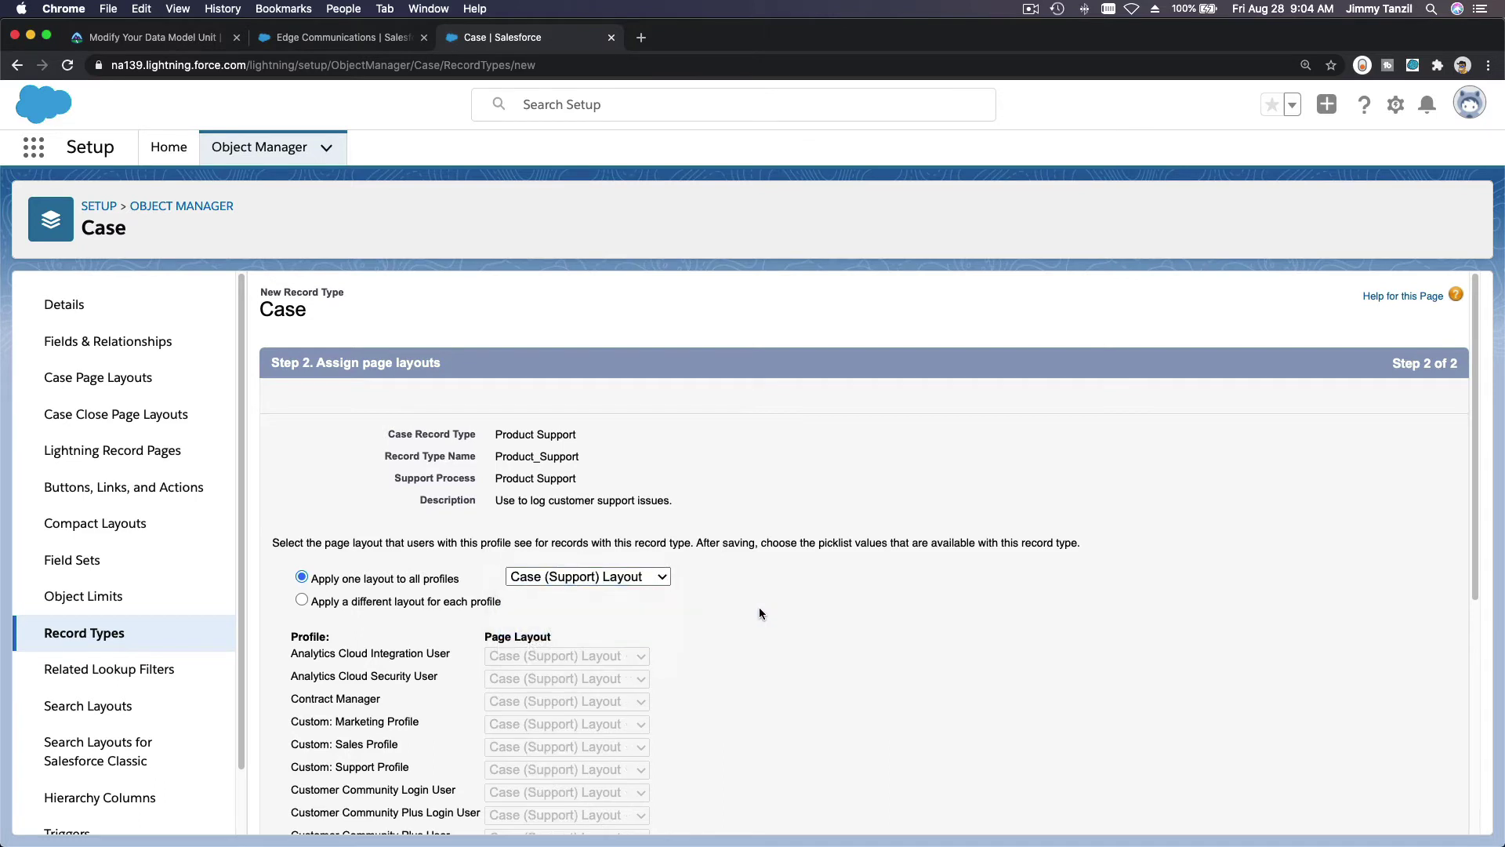
Review the layout assignments and the next Trailhead instructions, then save the Product Support record type.
{"action": "scroll", "coordinate": [759, 613], "scroll_direction": "down", "scroll_amount": 3}
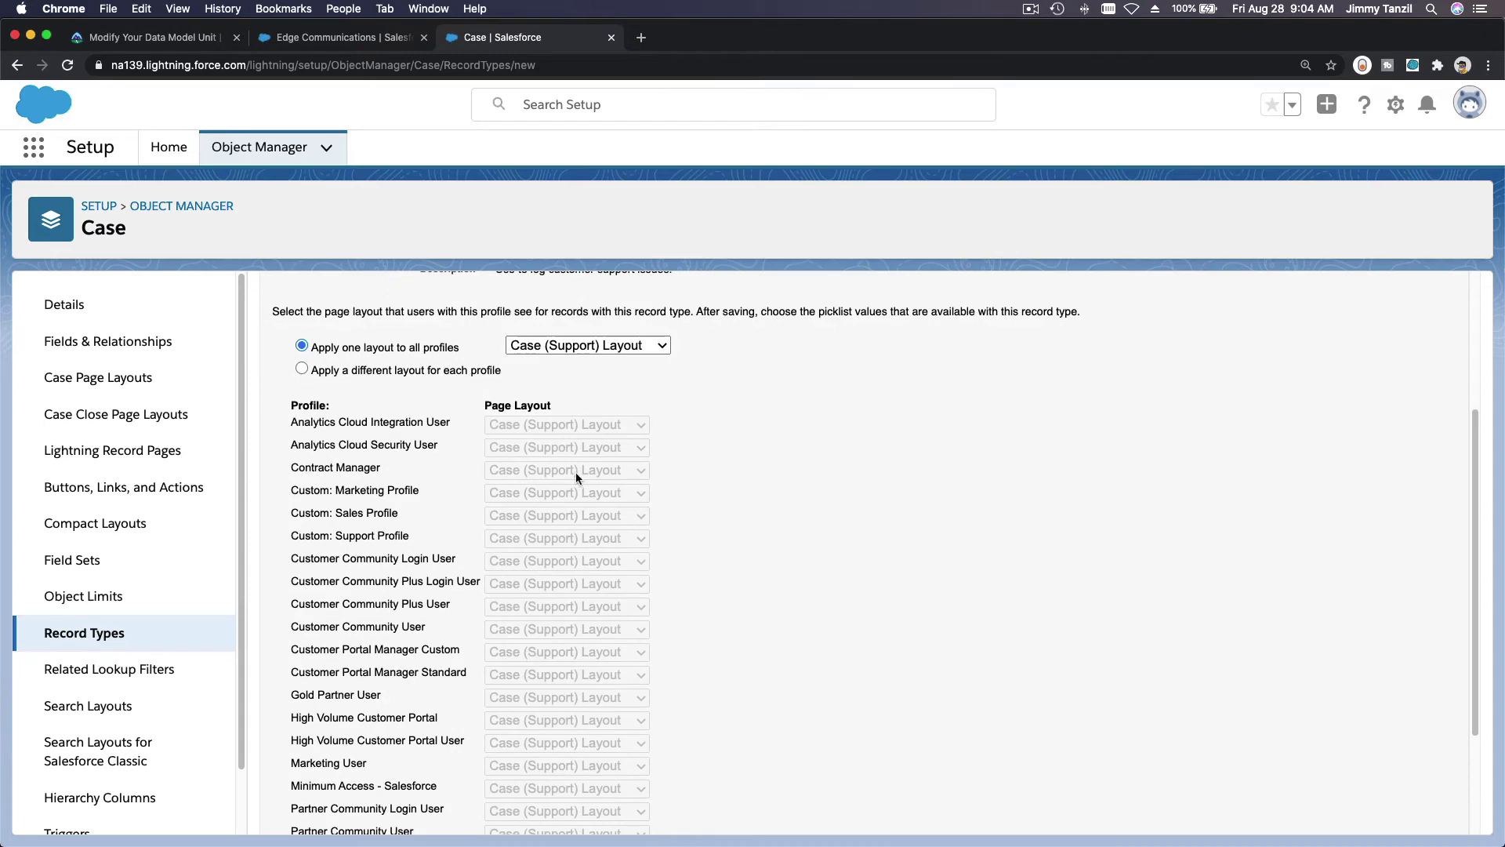
{"action": "left_click", "coordinate": [165, 43]}
{"action": "scroll", "coordinate": [383, 415], "scroll_direction": "down", "scroll_amount": 6}
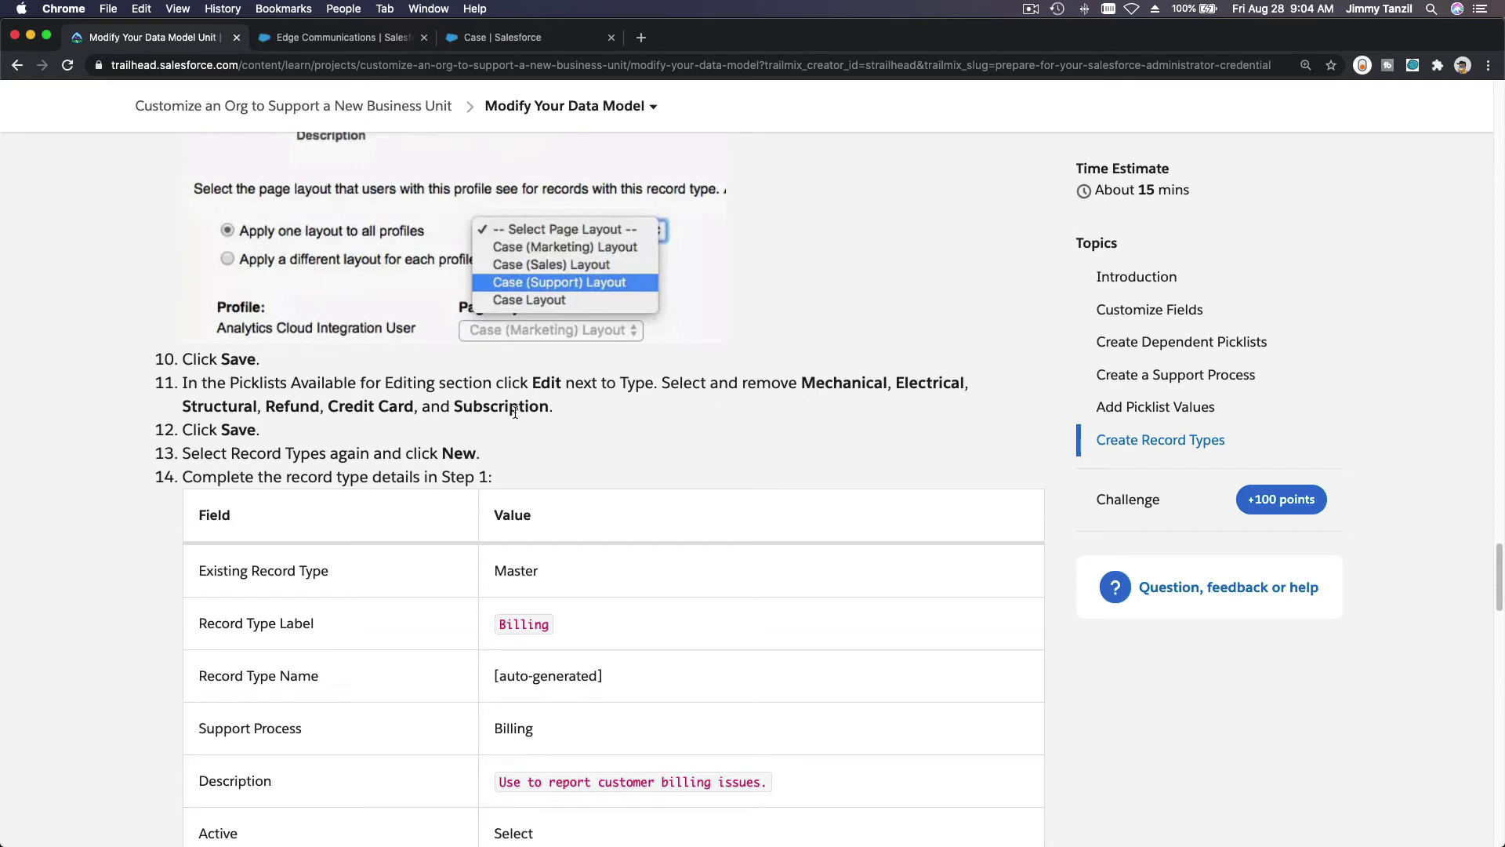
{"action": "left_click", "coordinate": [502, 43]}
{"action": "scroll", "coordinate": [751, 401], "scroll_direction": "down", "scroll_amount": 5}
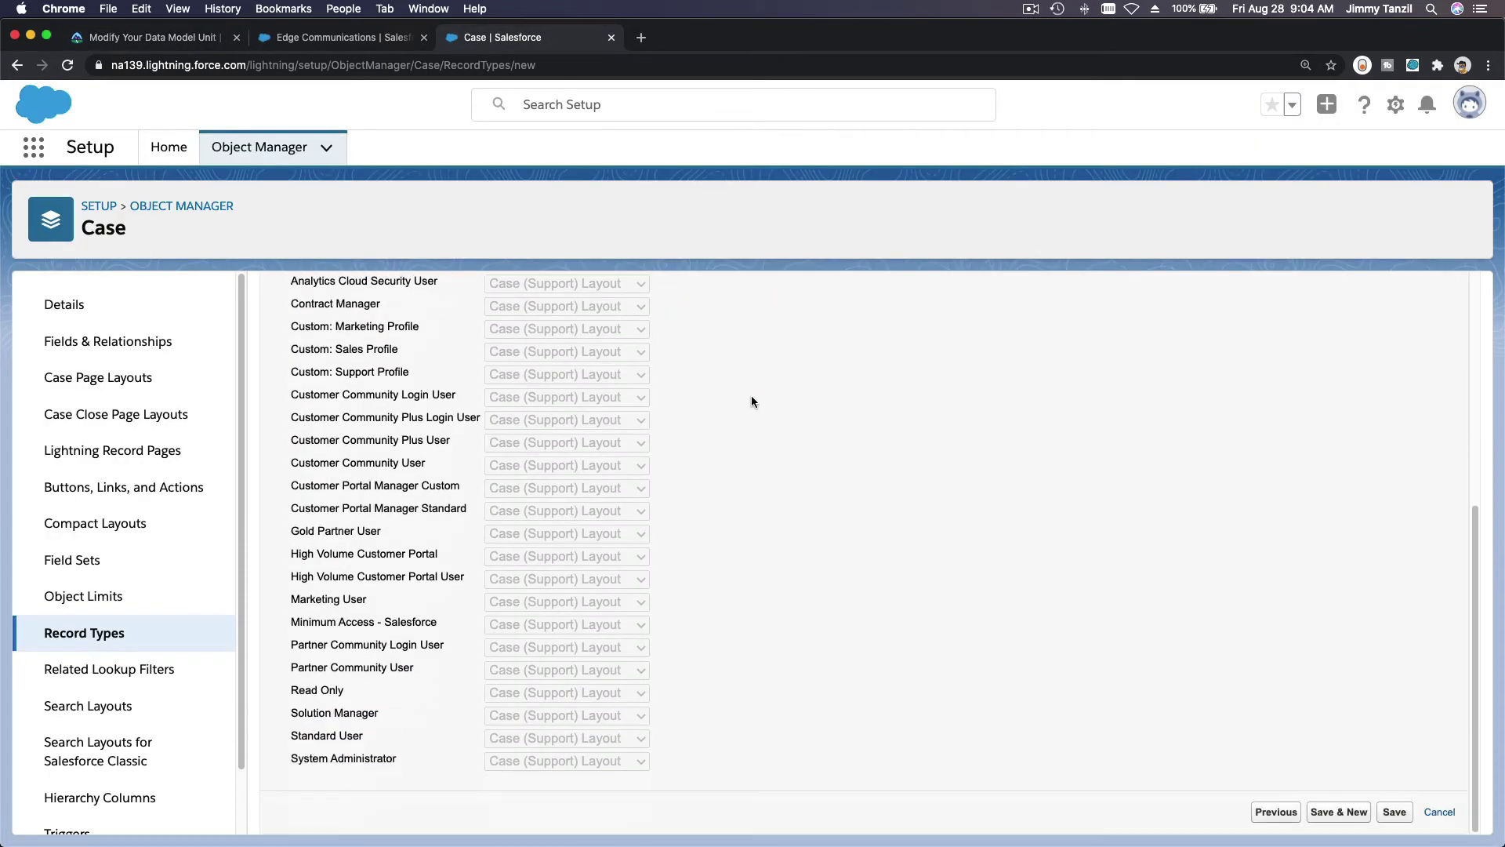
{"action": "left_click", "coordinate": [1395, 813]}
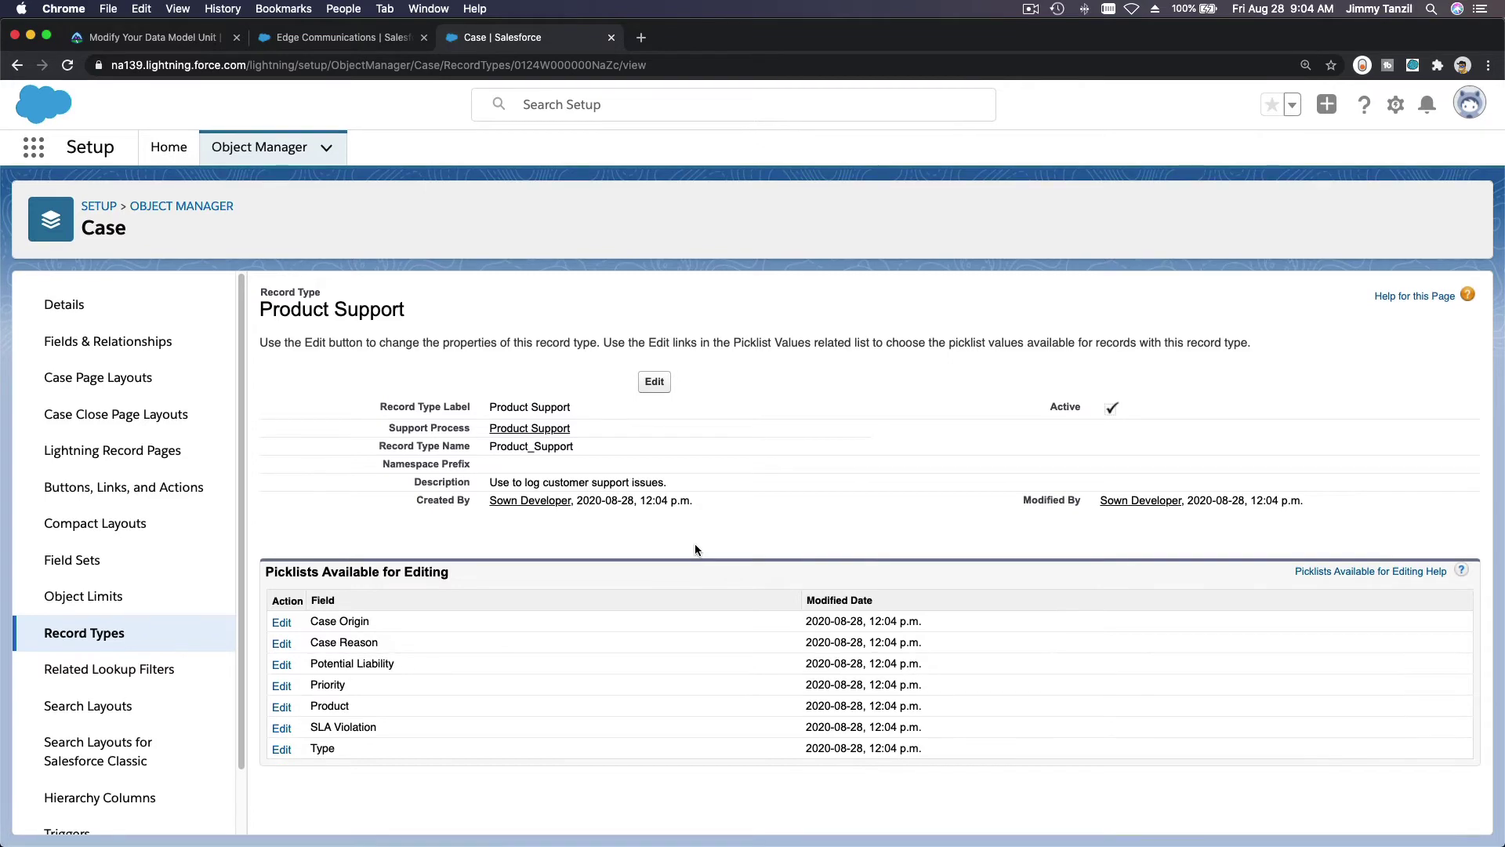
Following the Trailhead instructions, edit the record type's Type picklist and remove Mechanical, Electrical, Electronic and Structural from the selected values.
{"action": "left_click", "coordinate": [135, 37]}
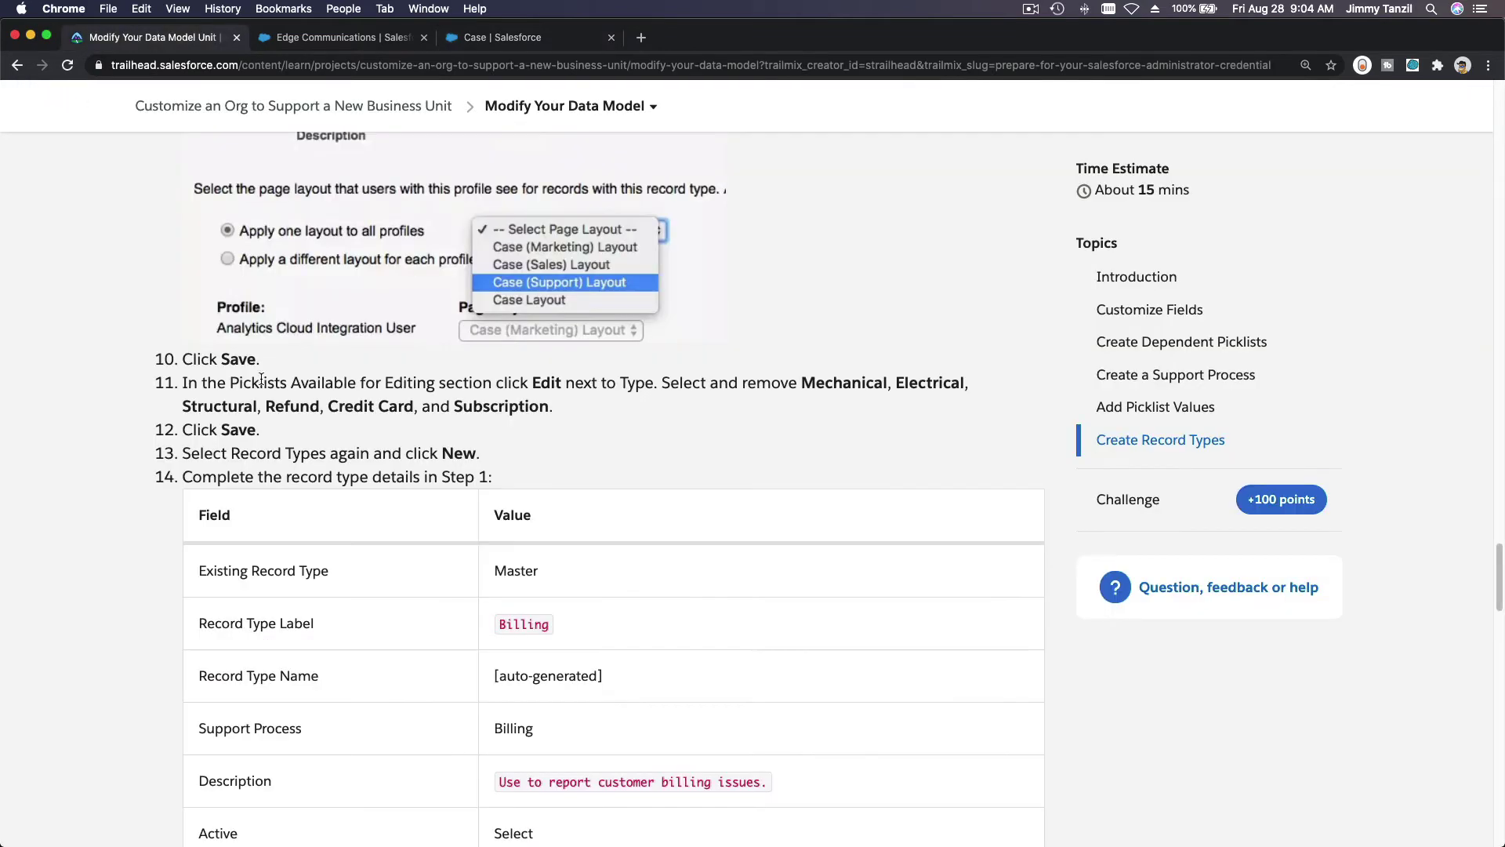
{"action": "scroll", "coordinate": [280, 398], "scroll_direction": "down", "scroll_amount": 2}
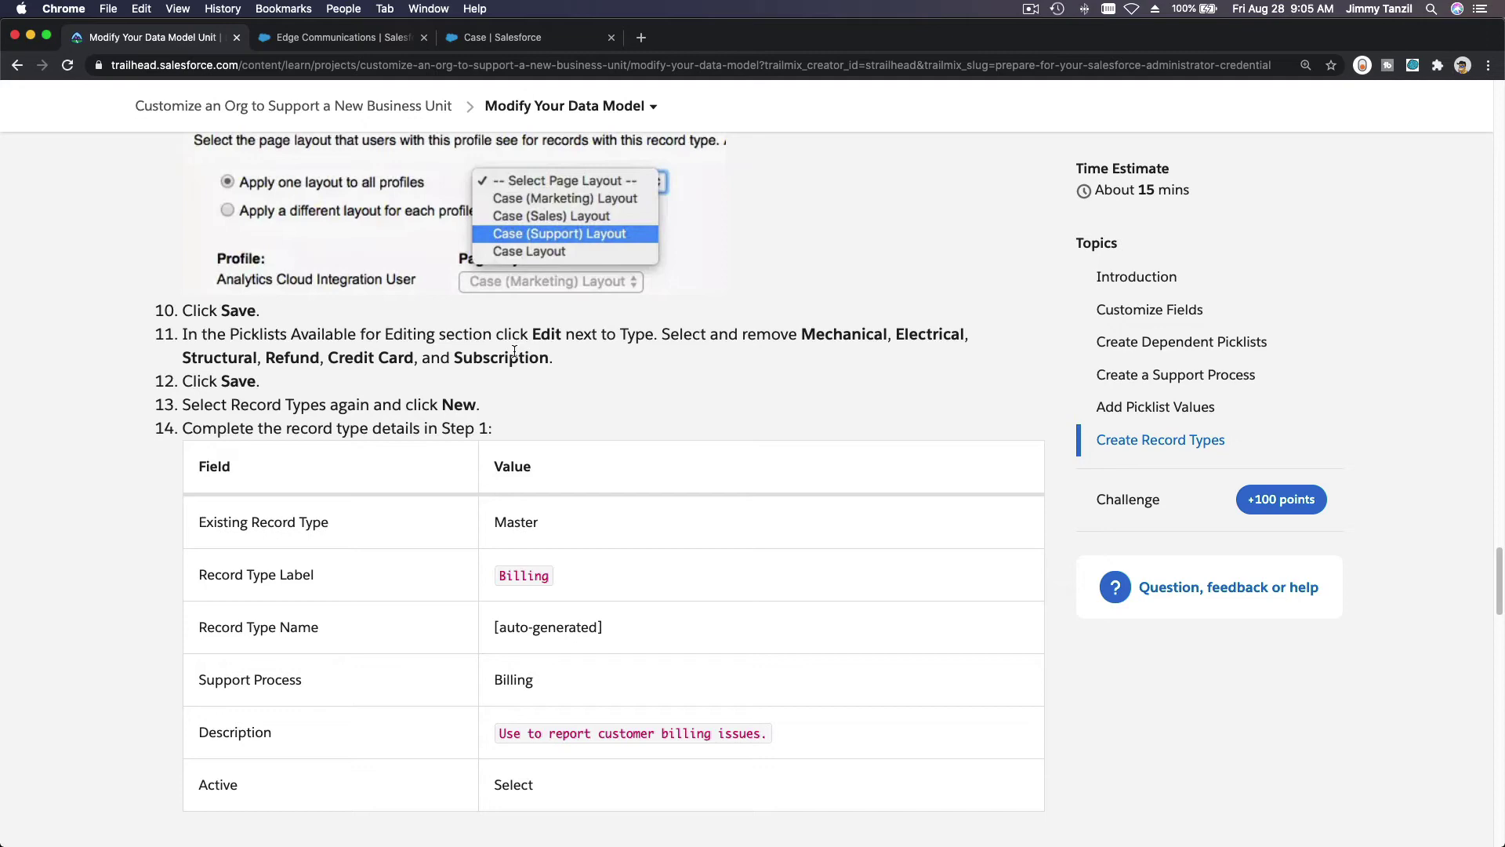
{"action": "left_click", "coordinate": [499, 38]}
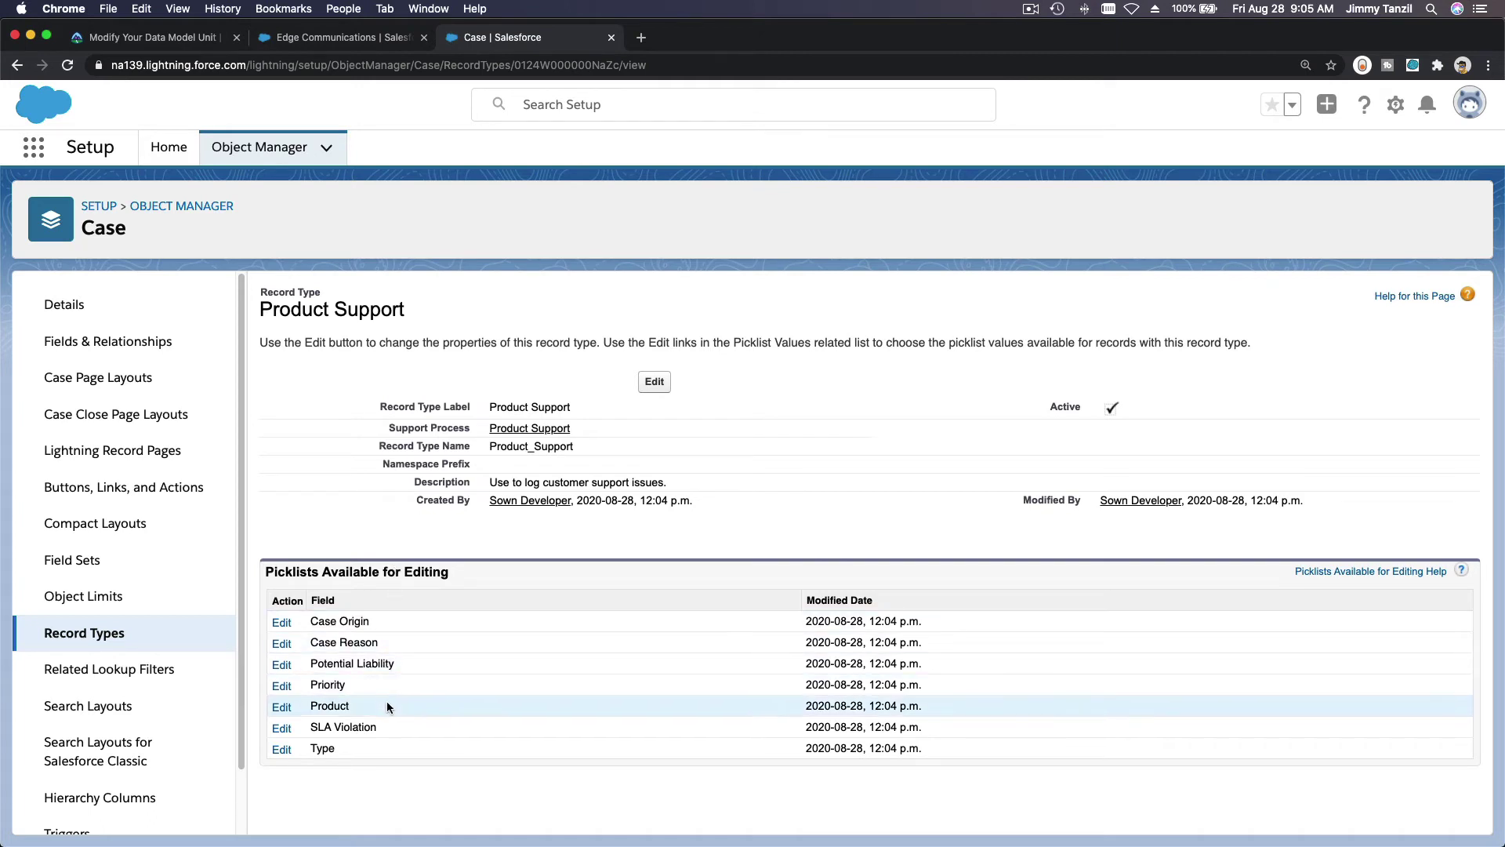
{"action": "left_click", "coordinate": [281, 750]}
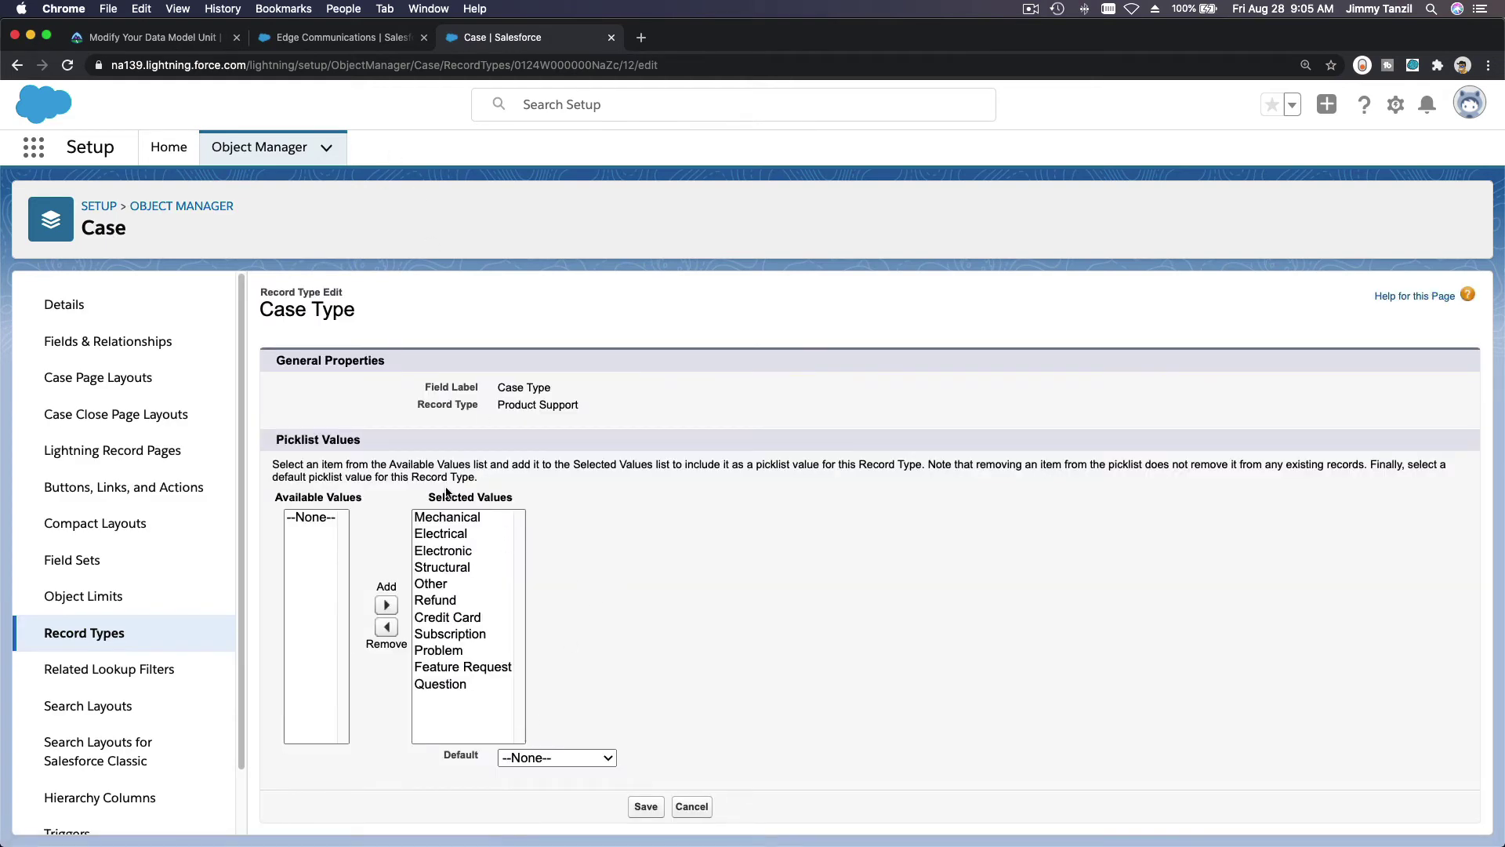
{"action": "left_click", "coordinate": [449, 522]}
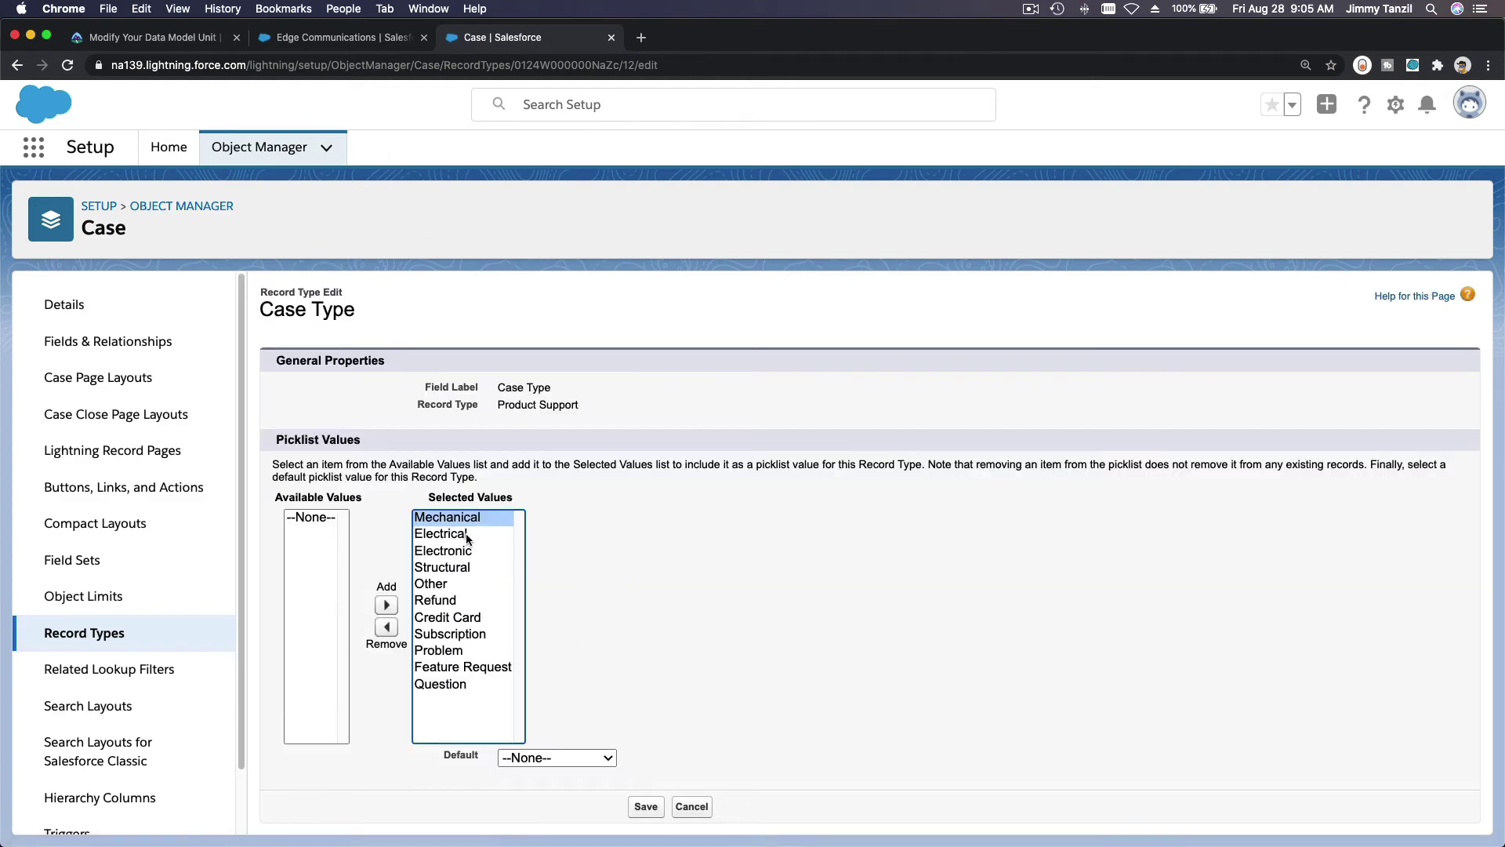
{"action": "left_click_drag", "start_coordinate": [480, 541], "coordinate": [481, 565]}
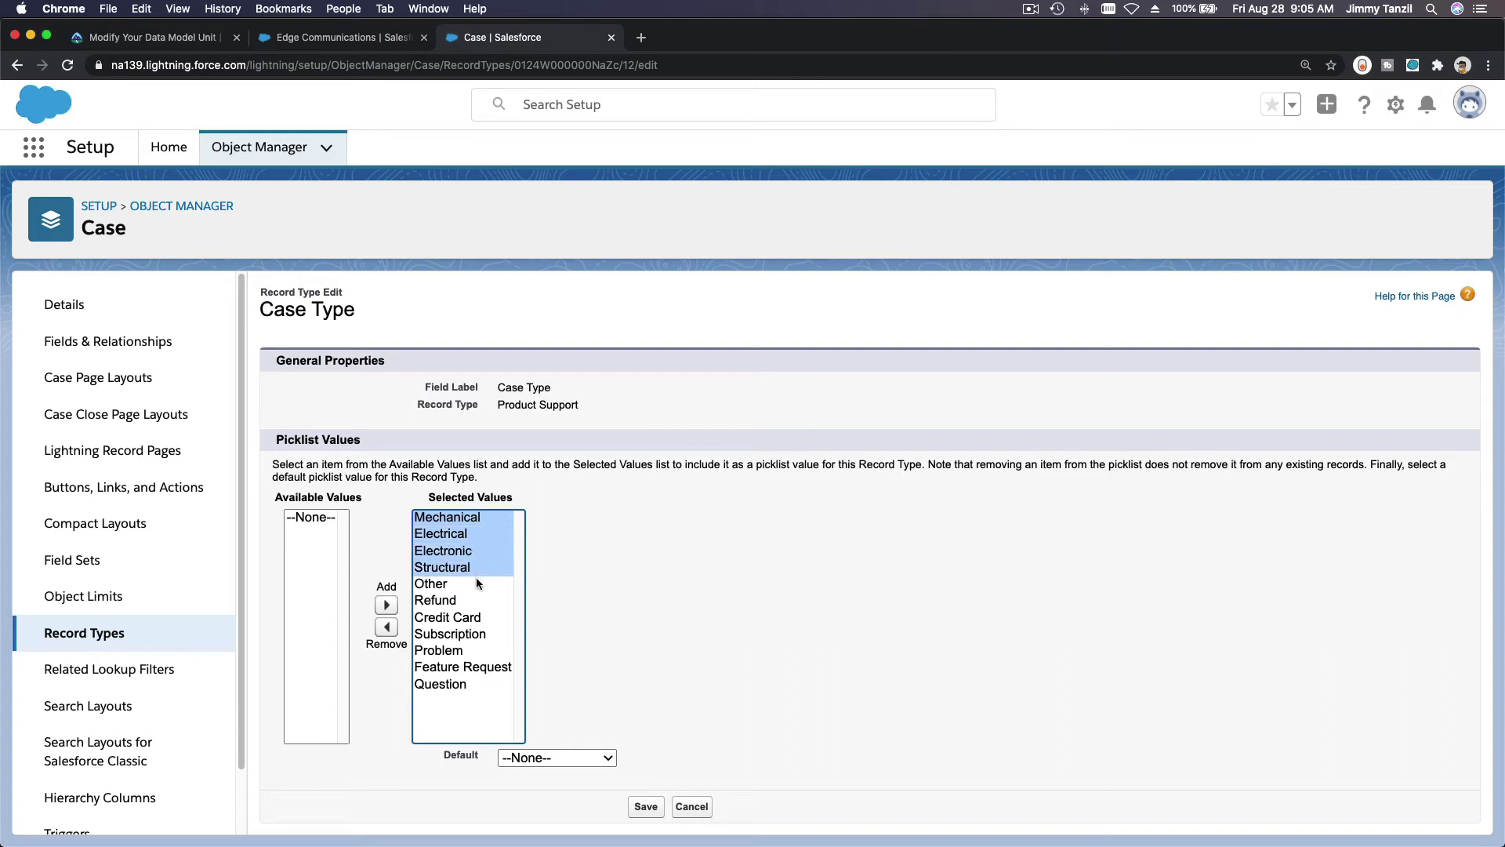
{"action": "left_click", "coordinate": [386, 627]}
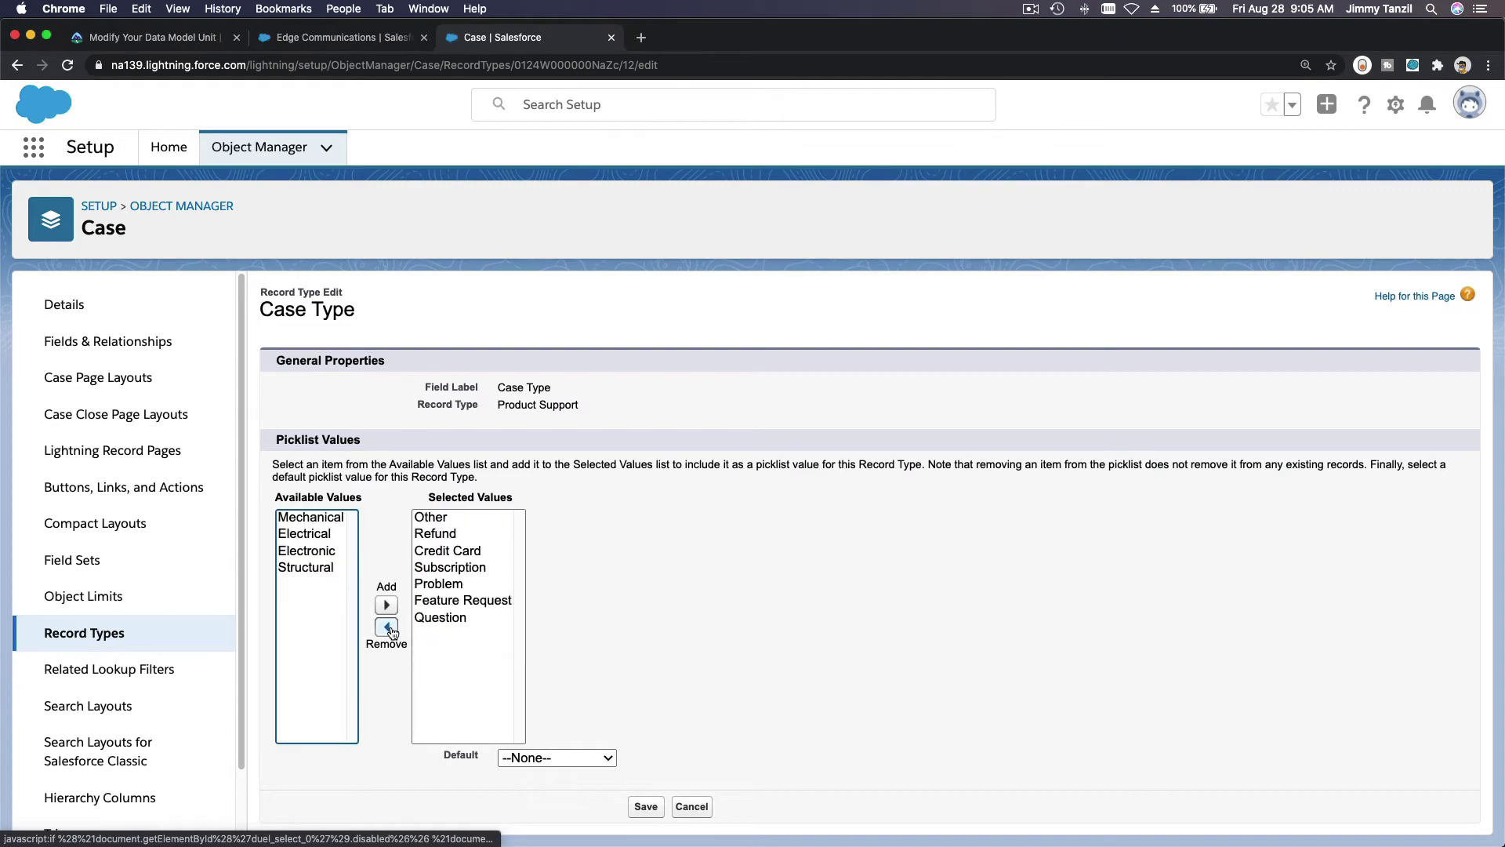
Check the remaining values to remove in Trailhead, then take Refund, Credit Card and Subscription out of the selected Type values.
{"action": "left_click", "coordinate": [153, 39]}
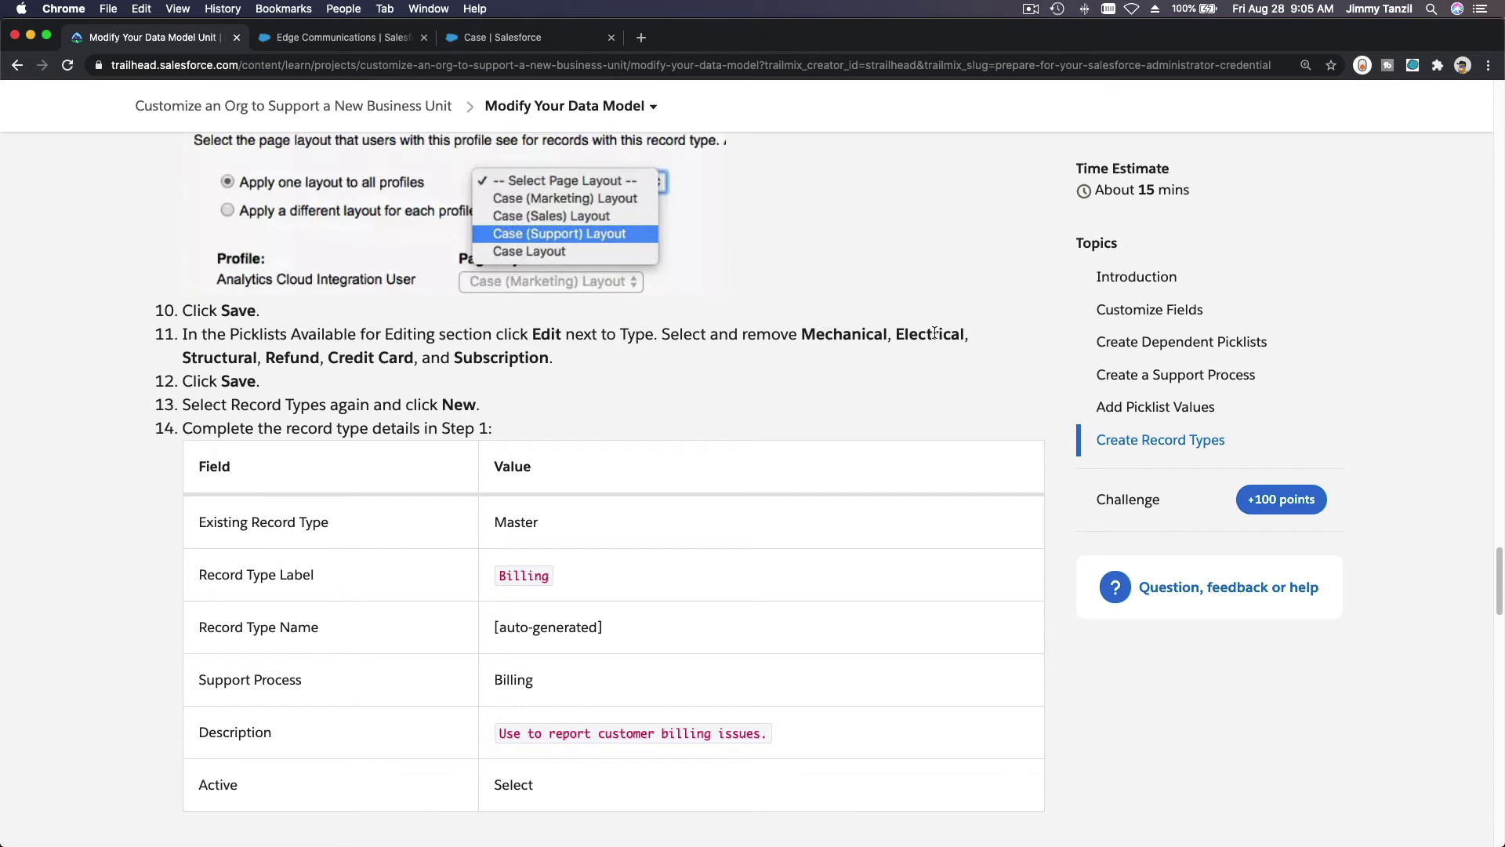
{"action": "double_click", "coordinate": [297, 355]}
{"action": "double_click", "coordinate": [367, 359]}
{"action": "left_click", "coordinate": [514, 46]}
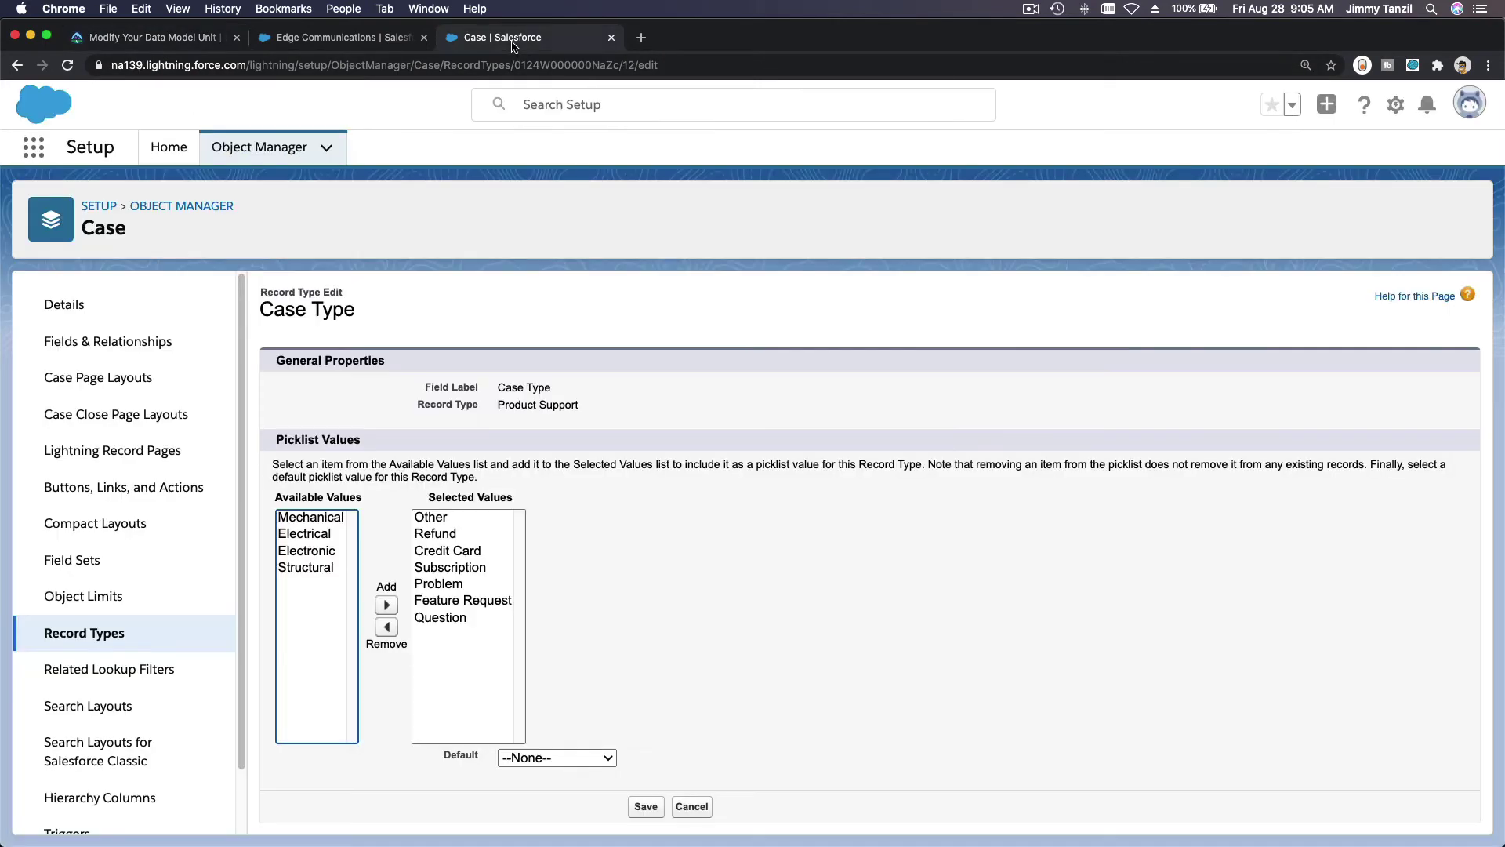
{"action": "left_click", "coordinate": [462, 533]}
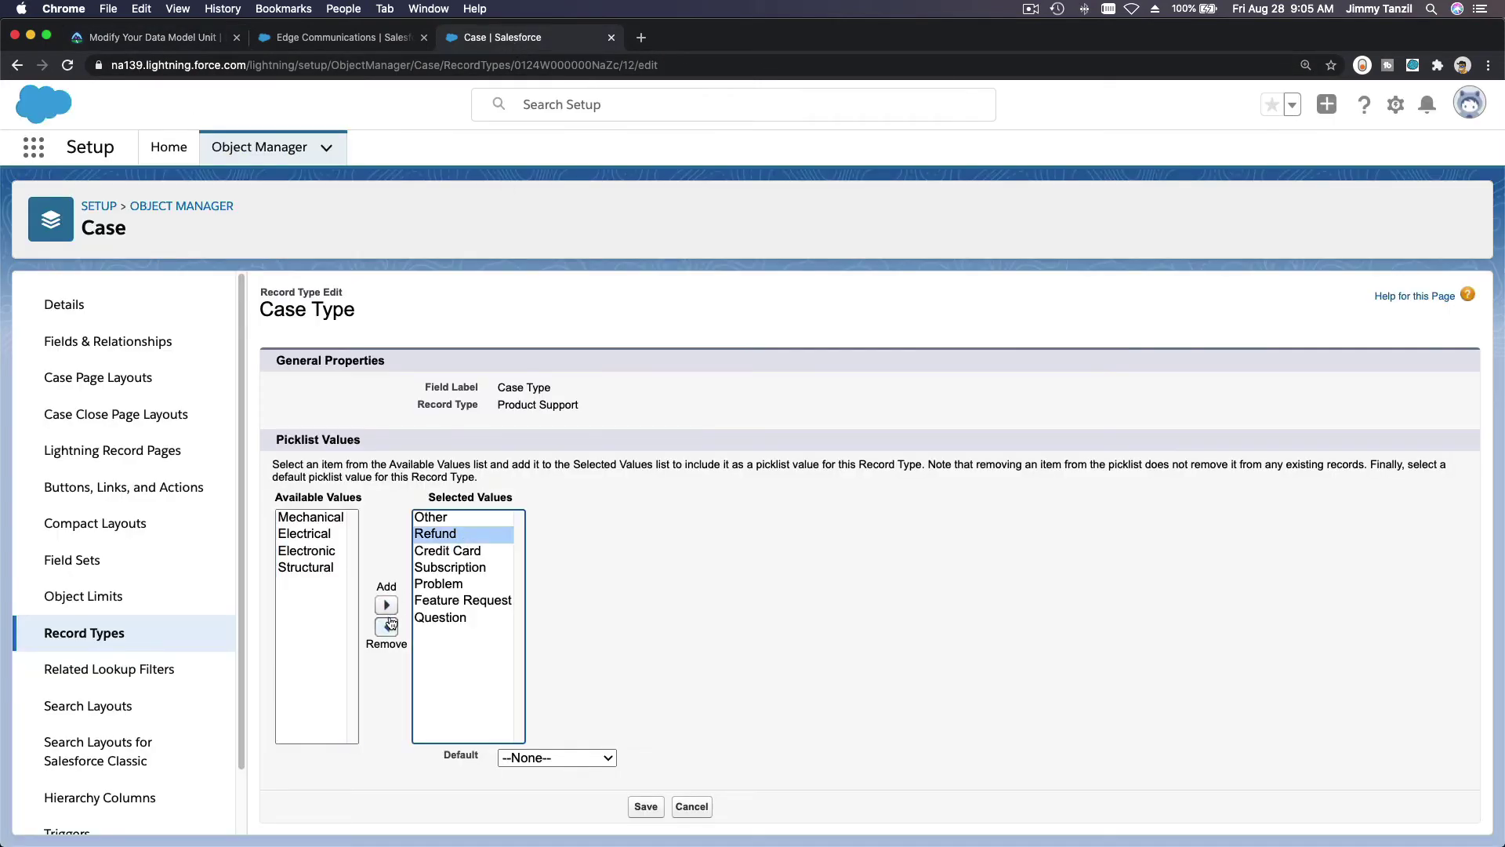
{"action": "left_click", "coordinate": [387, 626]}
{"action": "left_click", "coordinate": [462, 538]}
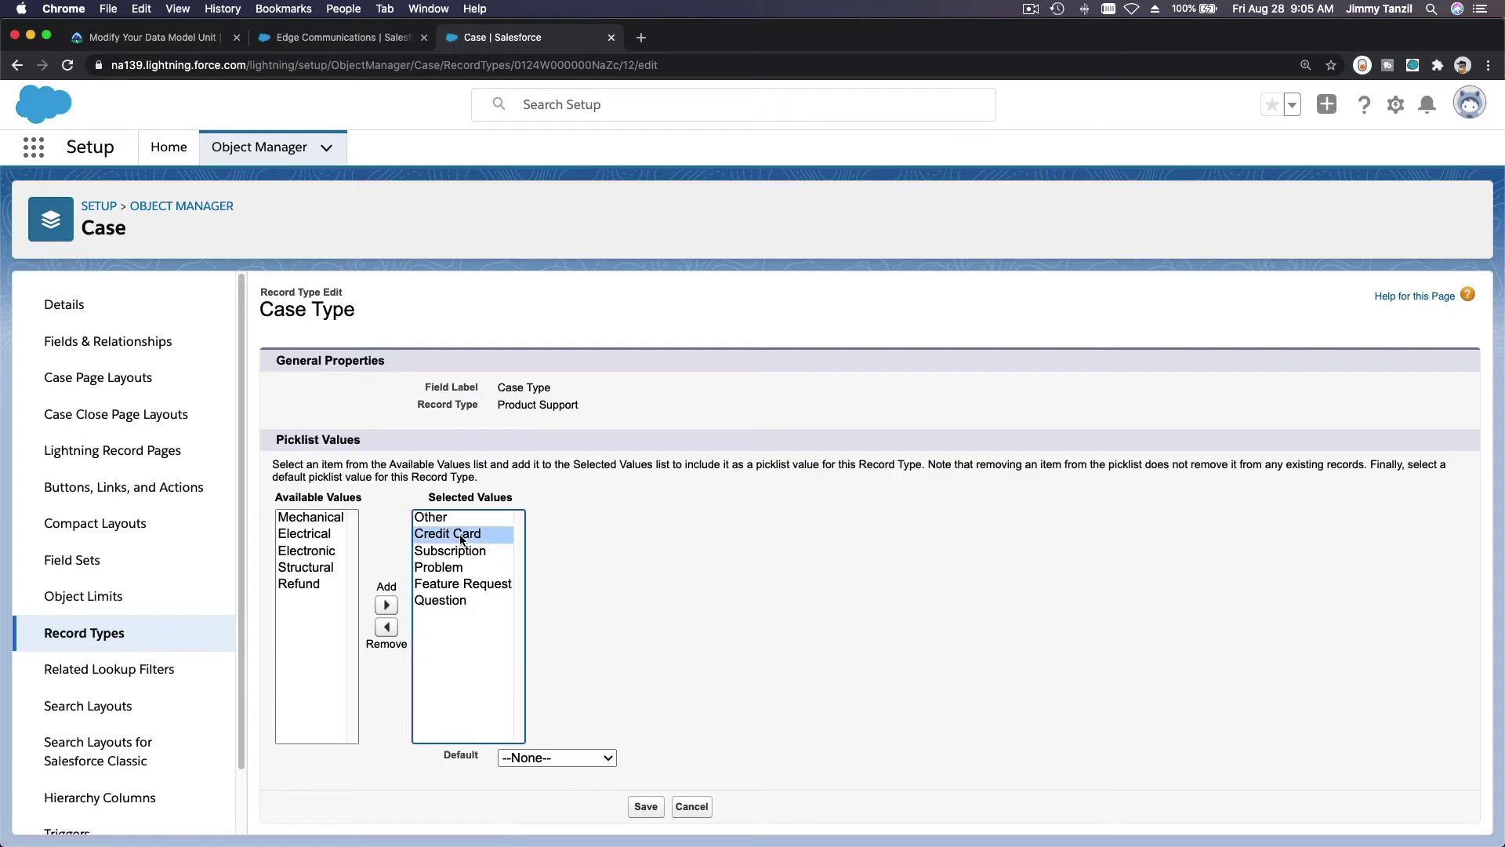
{"action": "left_click", "coordinate": [387, 626]}
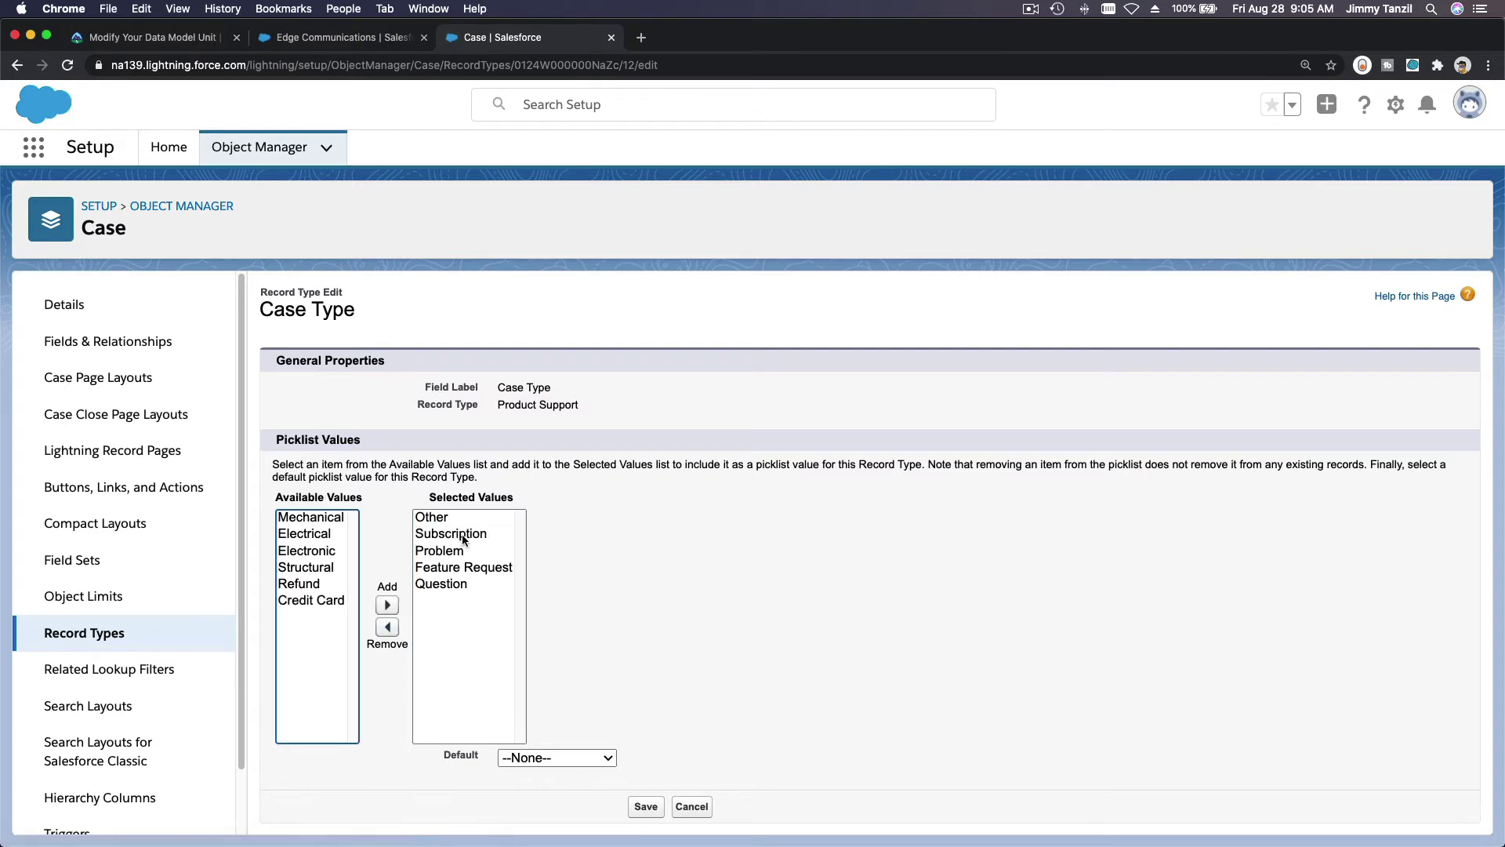
{"action": "left_click", "coordinate": [462, 537]}
{"action": "left_click", "coordinate": [396, 632]}
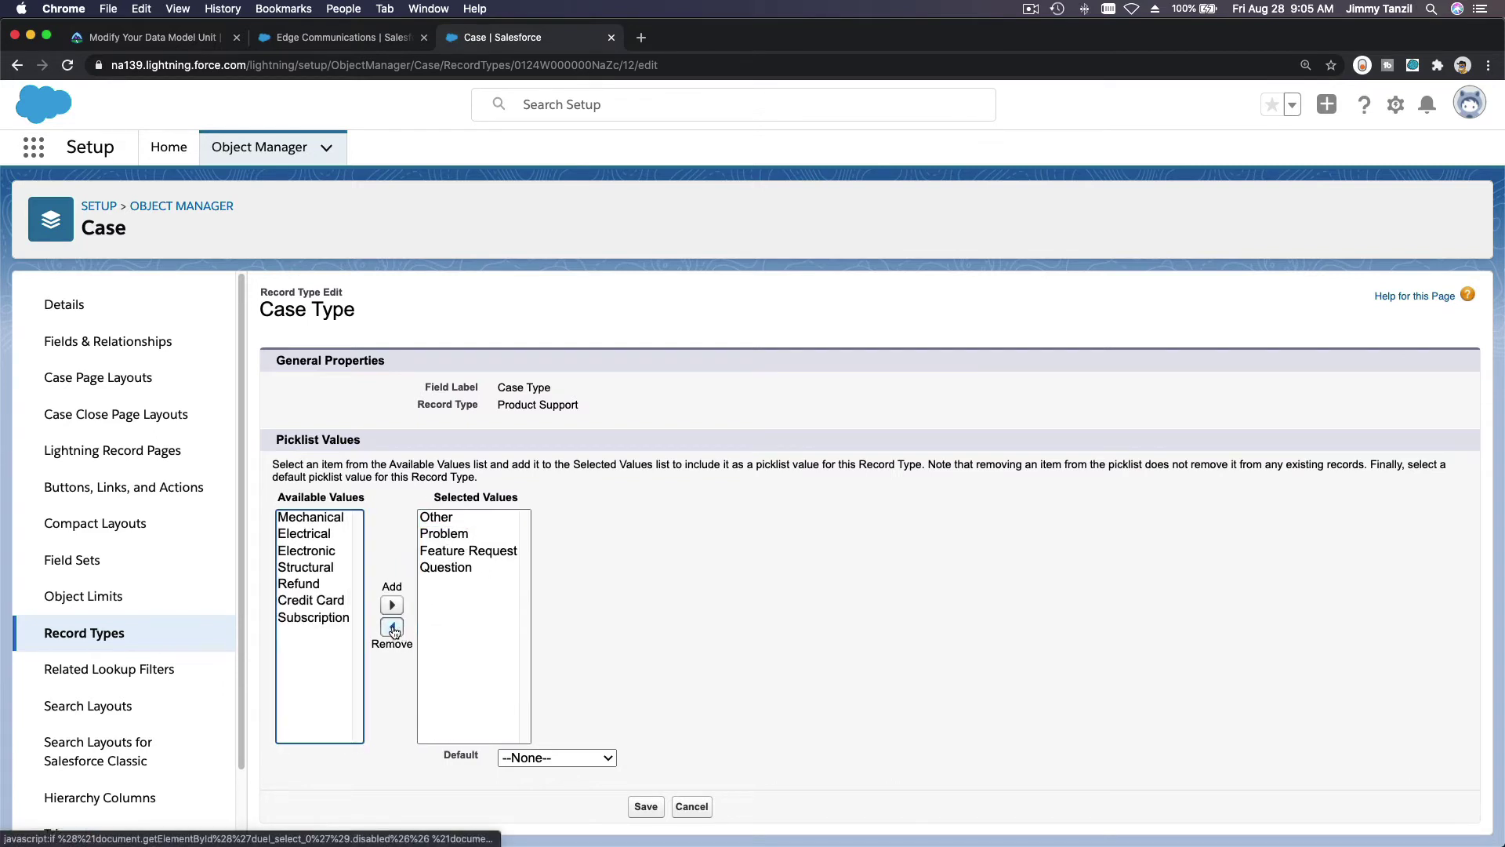
Go through the available Type values one by one to review which ones have been removed.
{"action": "left_click", "coordinate": [320, 619]}
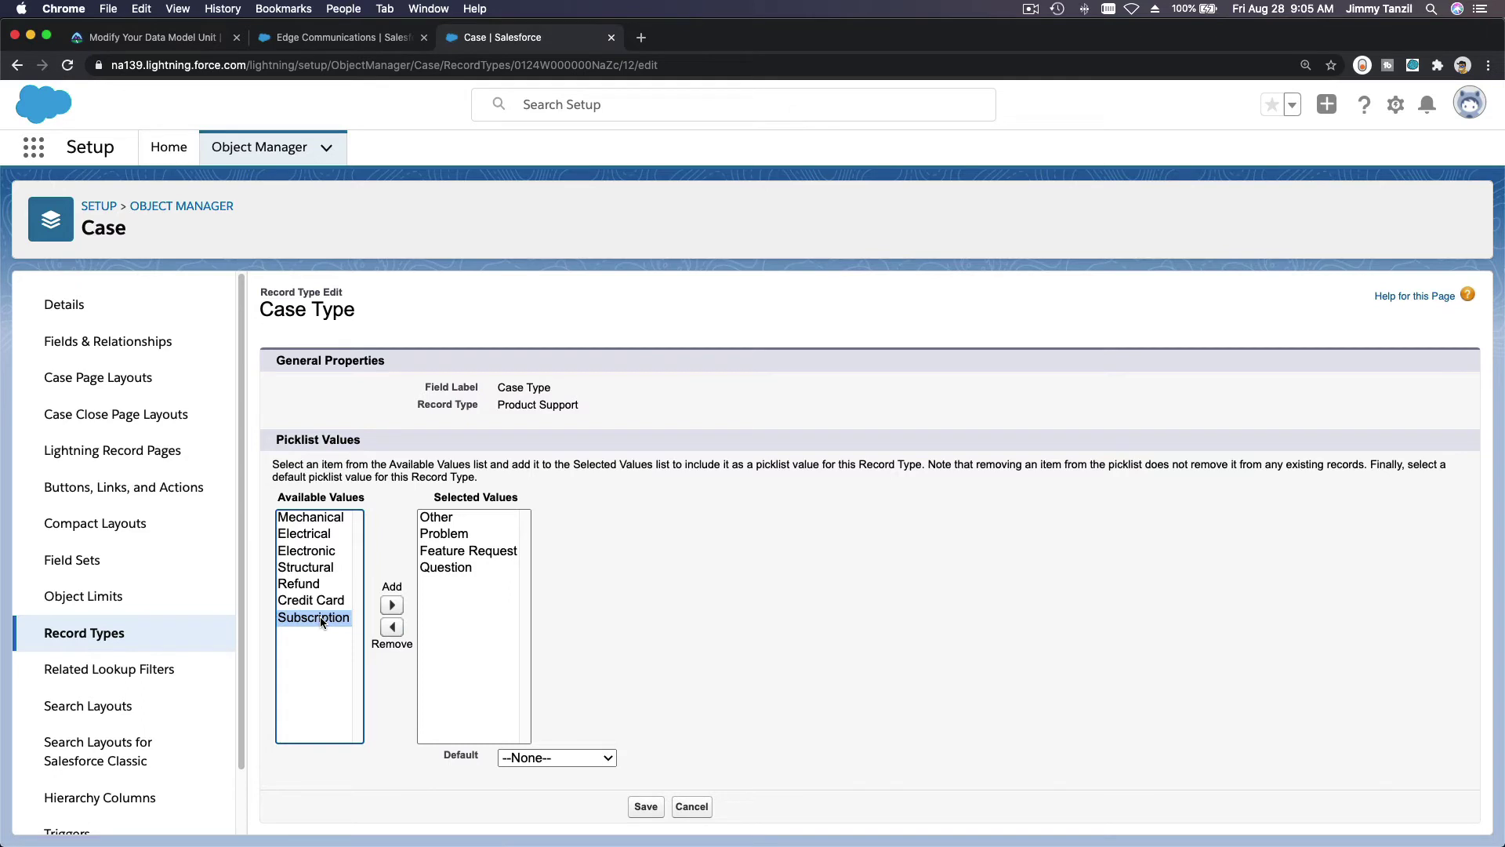
{"action": "key", "text": "Up"}
{"action": "key", "text": "Up"}
{"action": "key", "text": "Down"}
{"action": "key", "text": "Down"}
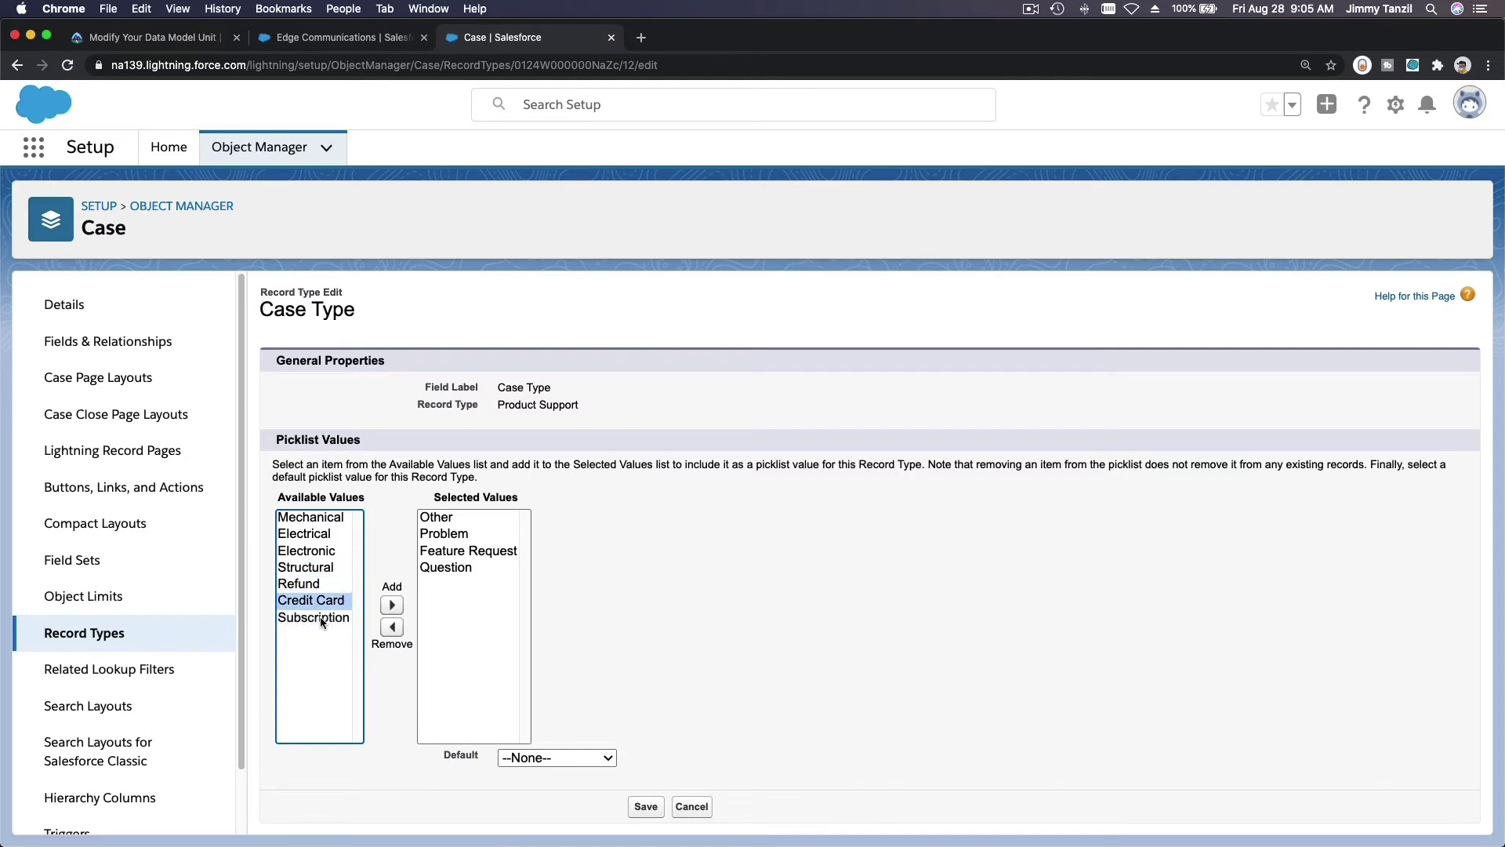
{"action": "key", "text": "Up"}
{"action": "key", "text": "Up"}
{"action": "key", "text": "Up"}
{"action": "key", "text": "Up"}
{"action": "key", "text": "Up"}
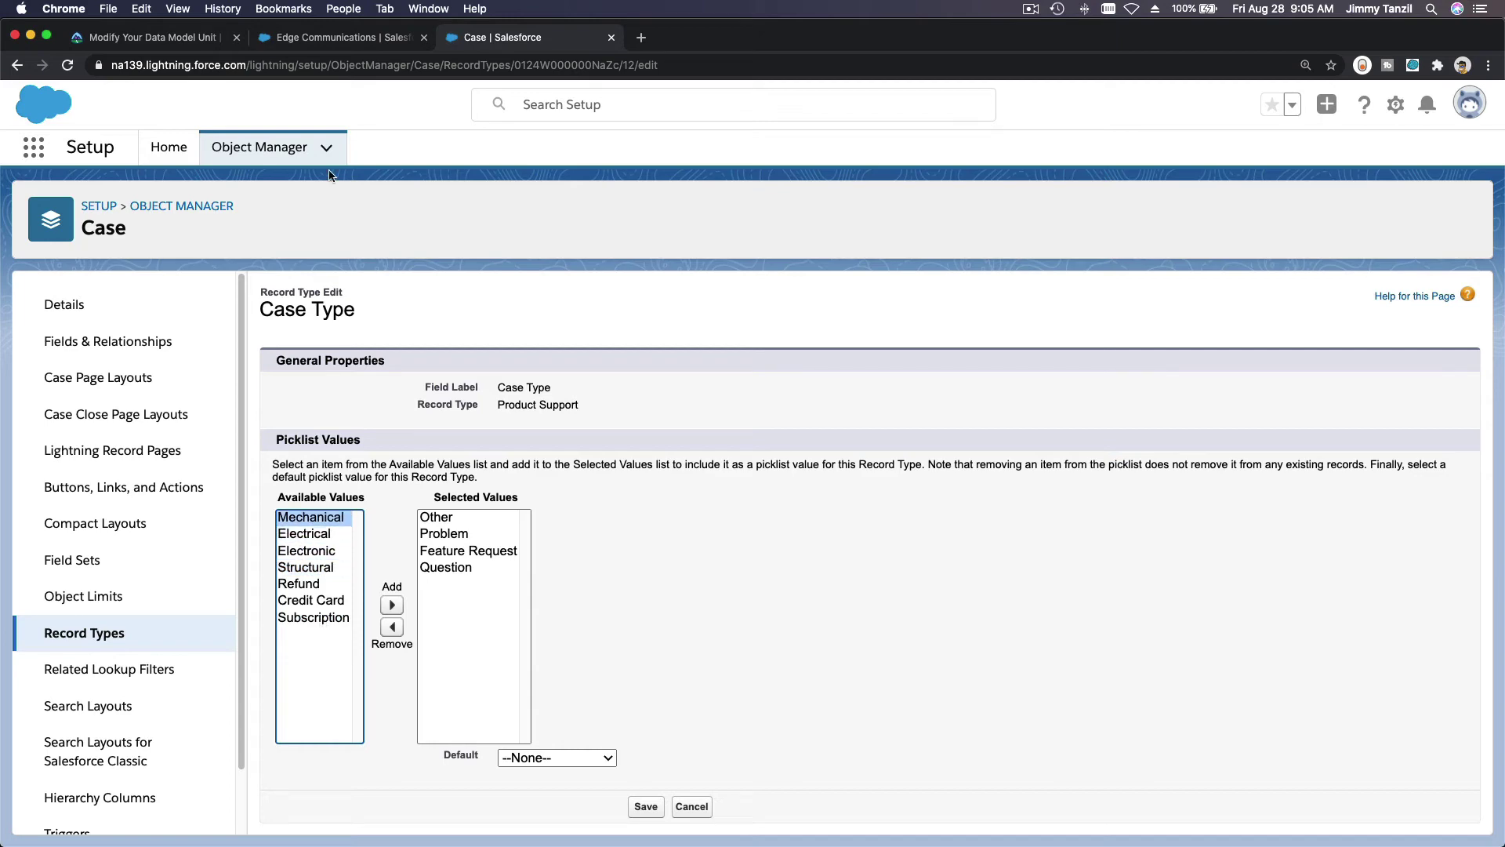
Compare the removed values with the Trailhead list and add Electronic back to the selected Type values.
{"action": "left_click", "coordinate": [360, 41]}
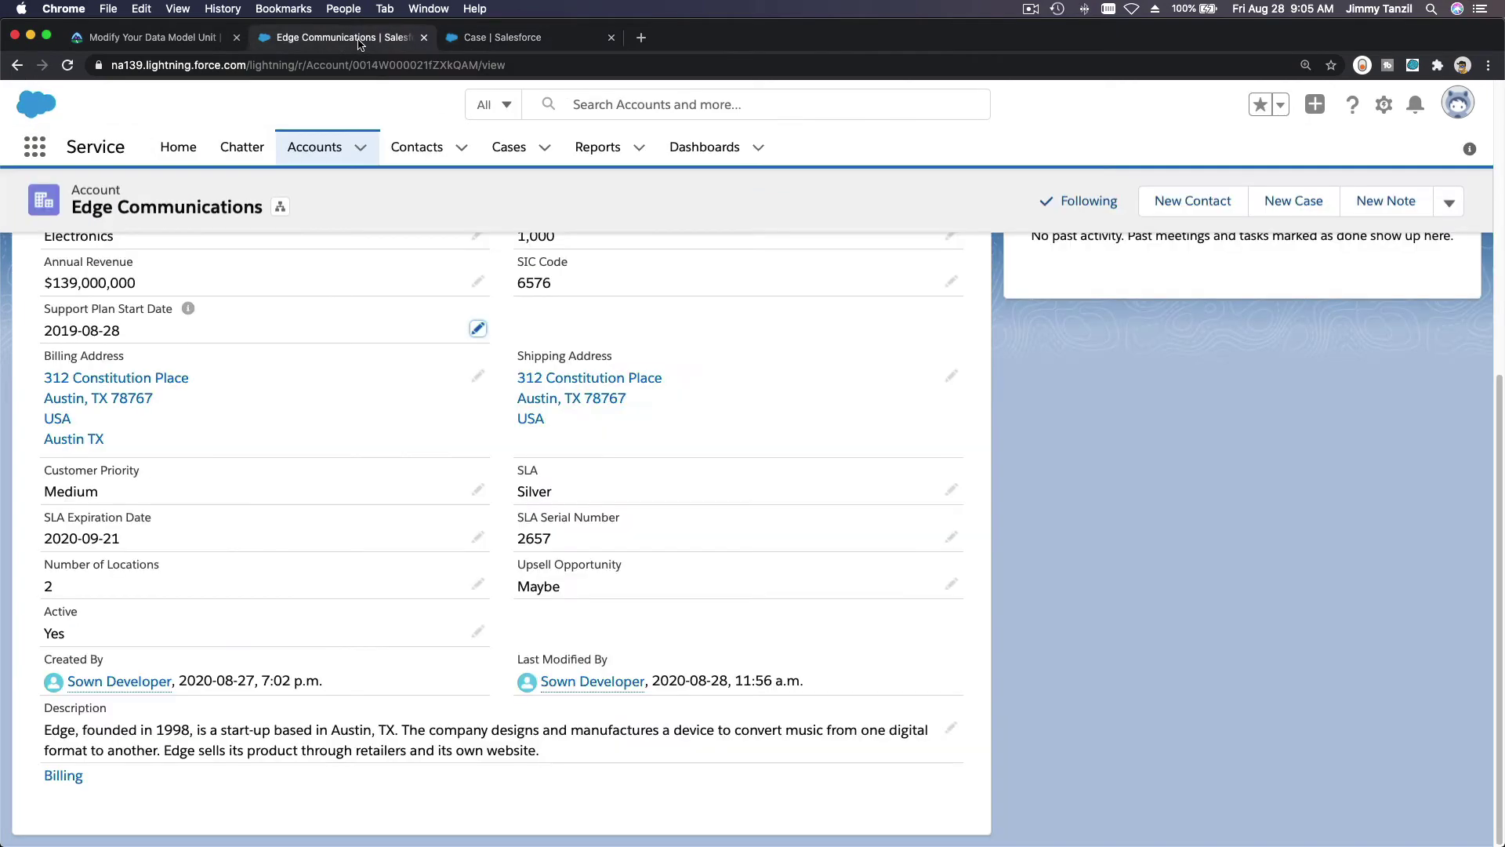
{"action": "left_click", "coordinate": [177, 34]}
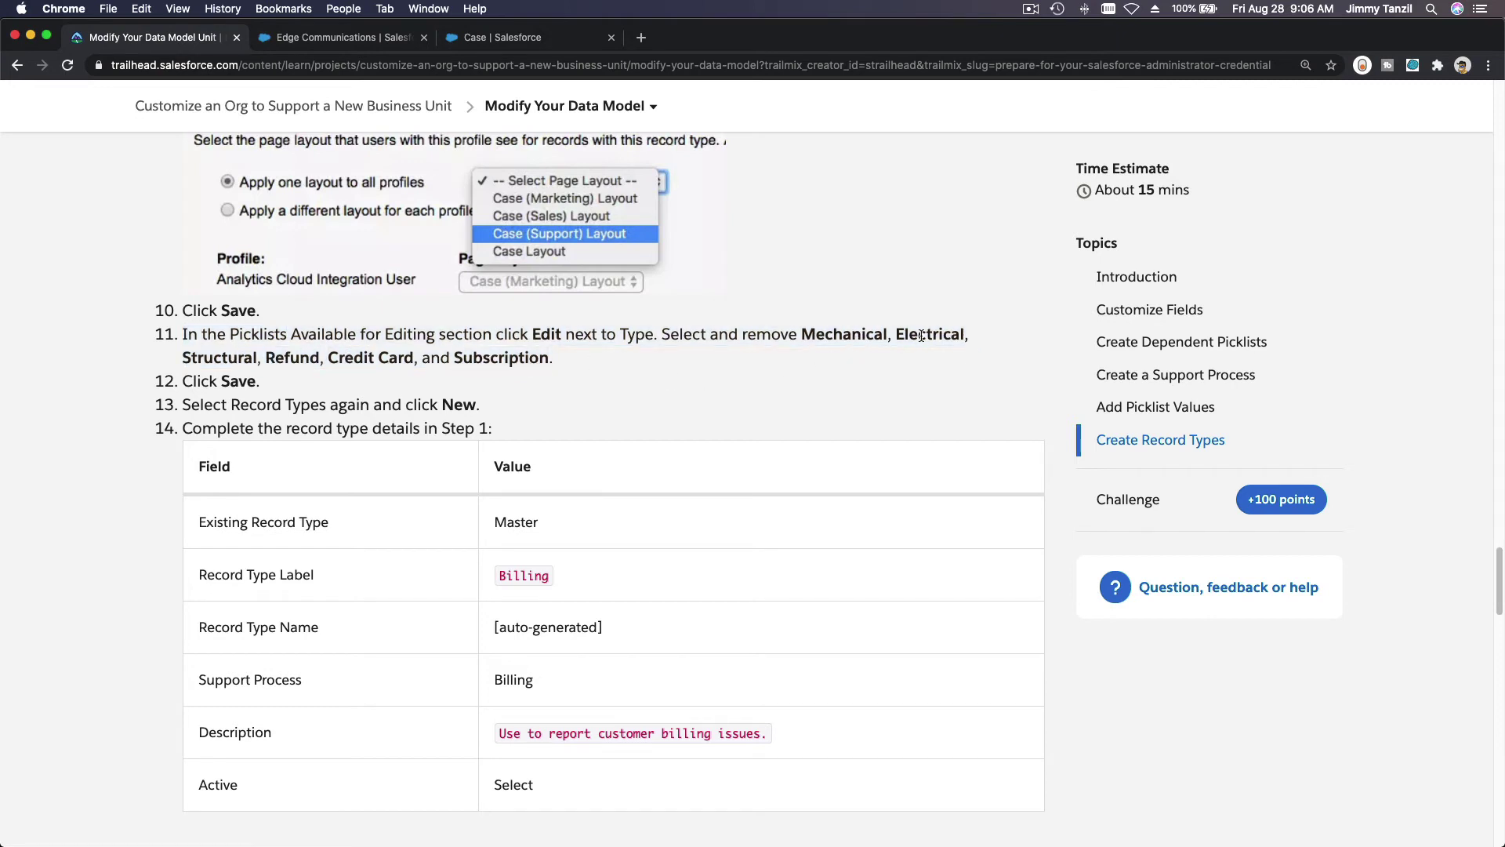
{"action": "left_click", "coordinate": [485, 45]}
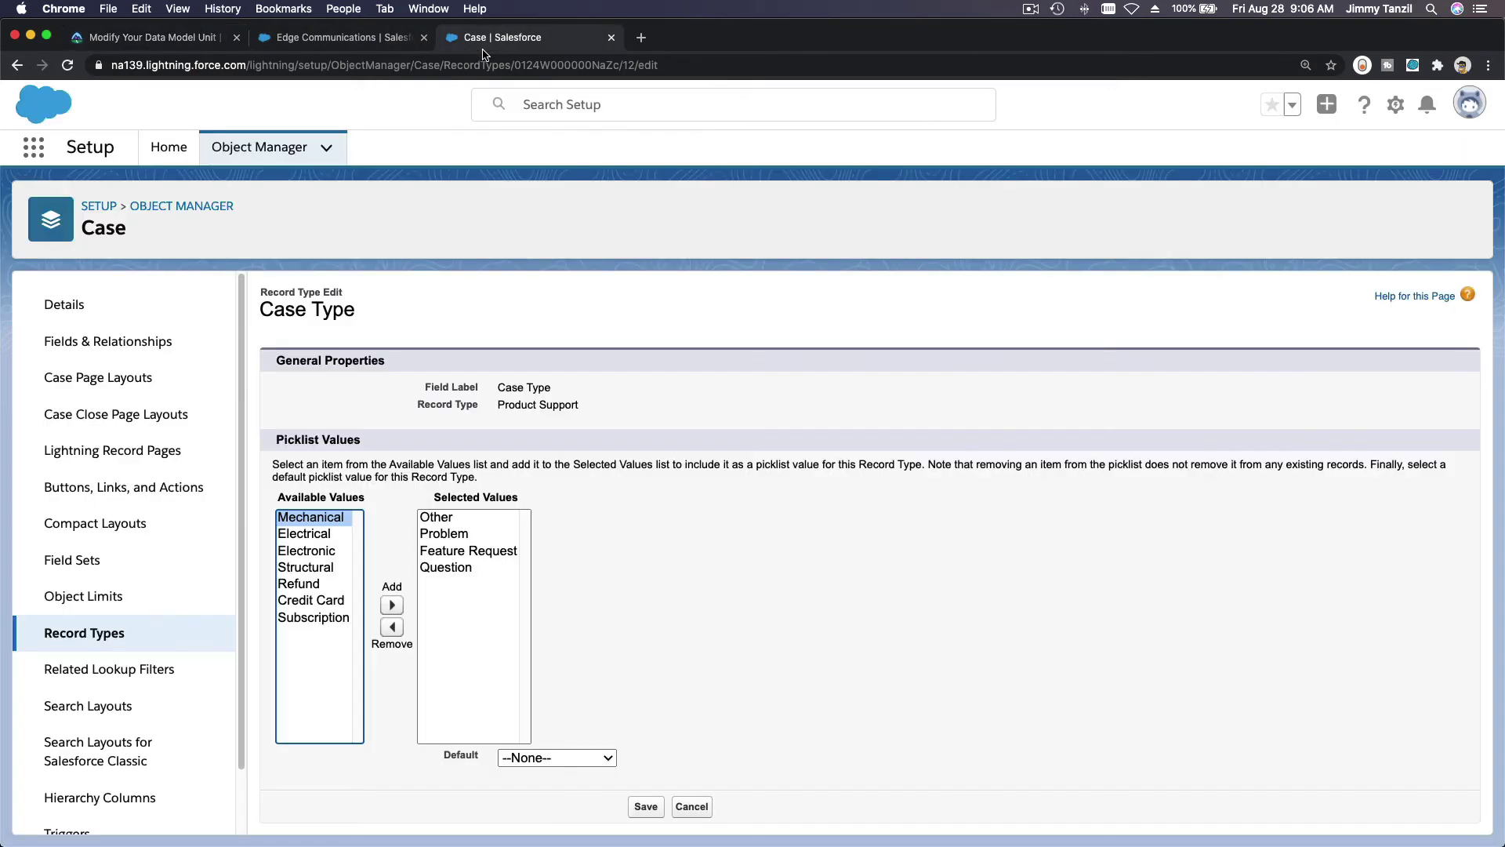
{"action": "left_click", "coordinate": [331, 551]}
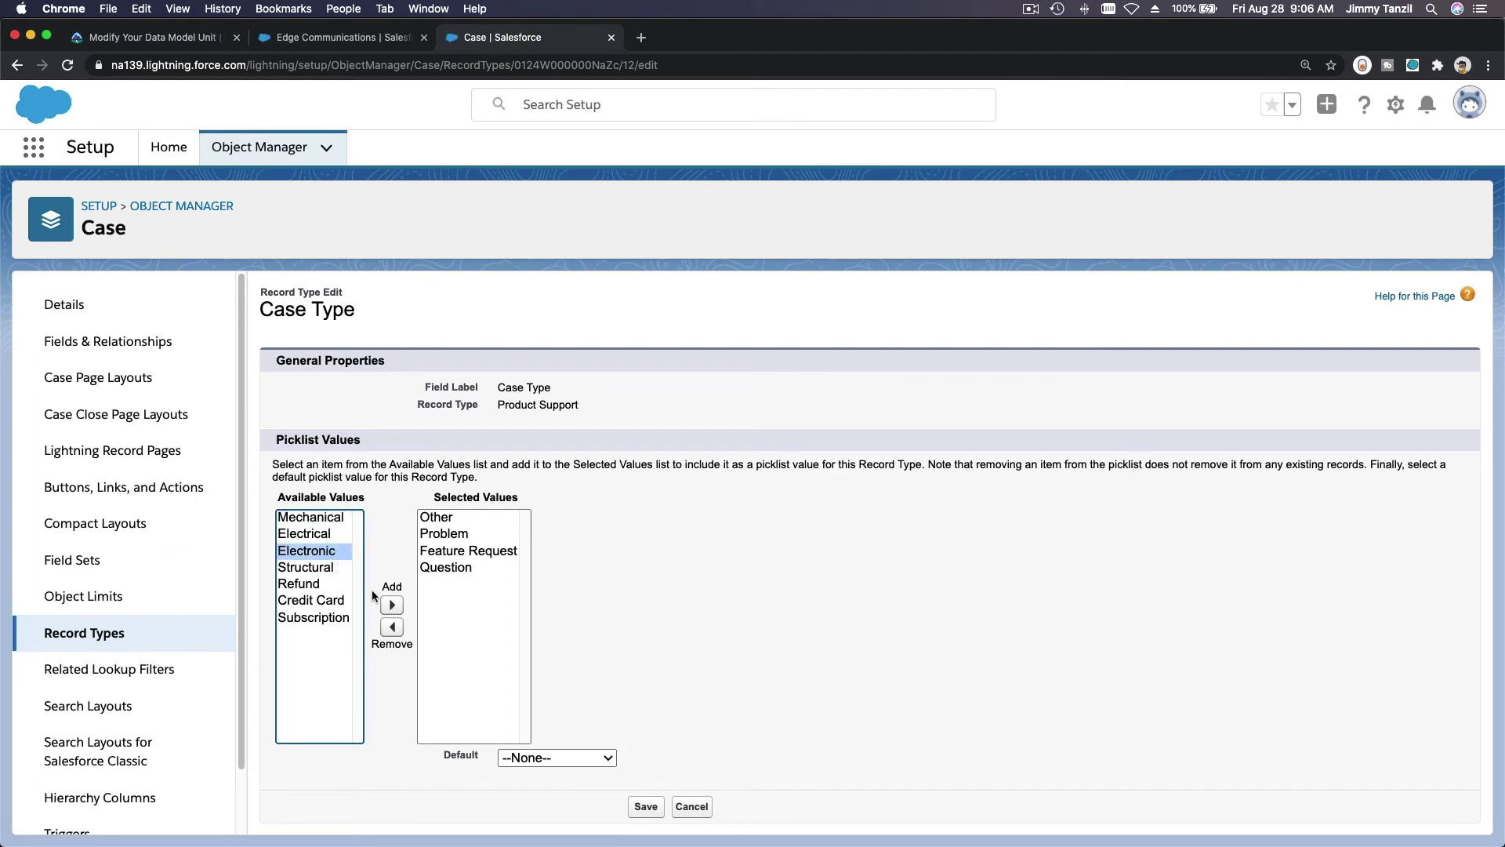
{"action": "left_click", "coordinate": [391, 605]}
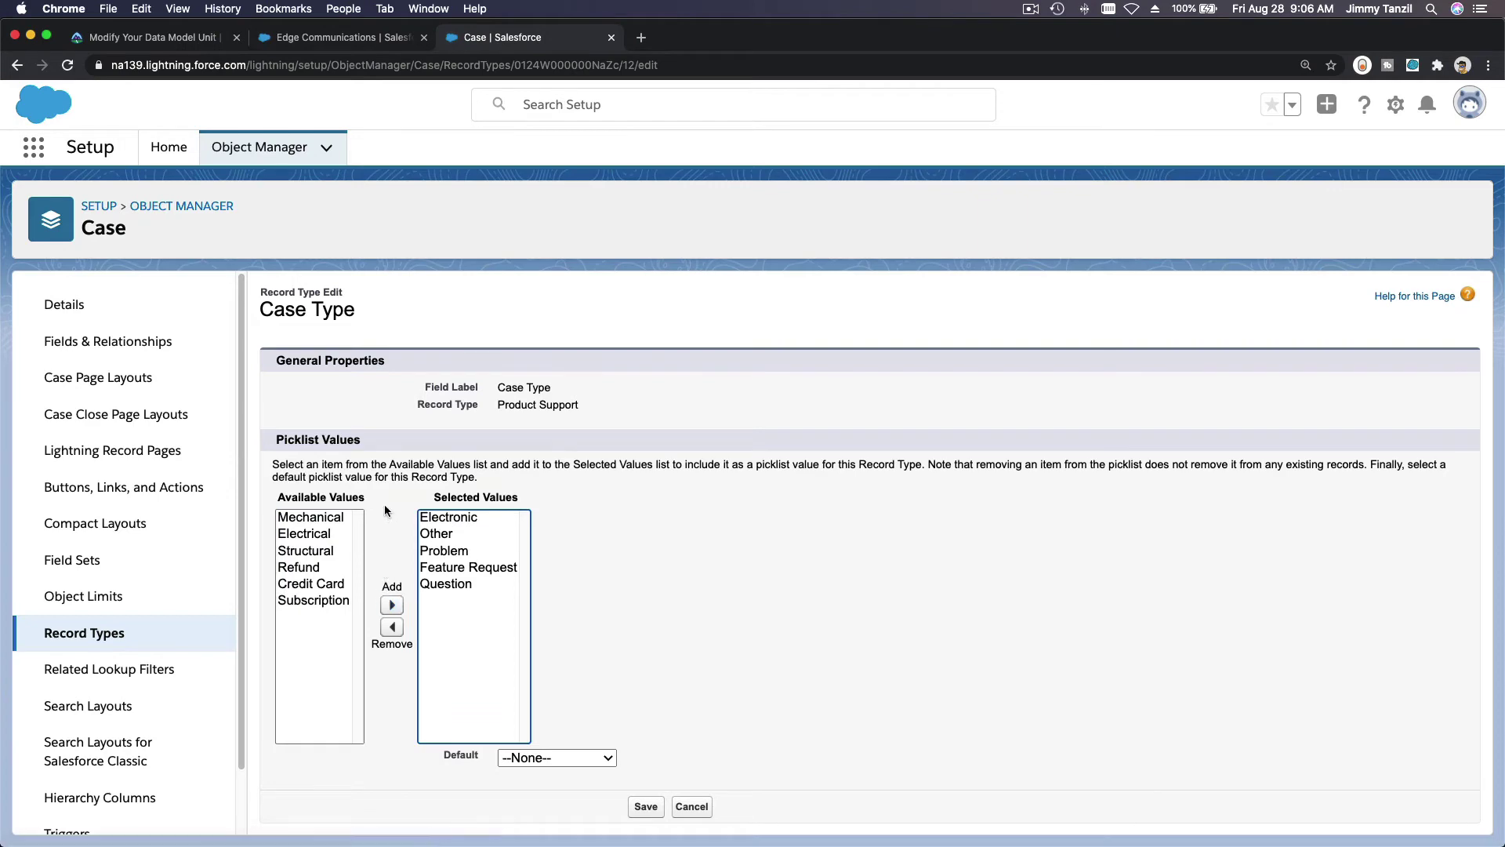
{"action": "left_click", "coordinate": [180, 41]}
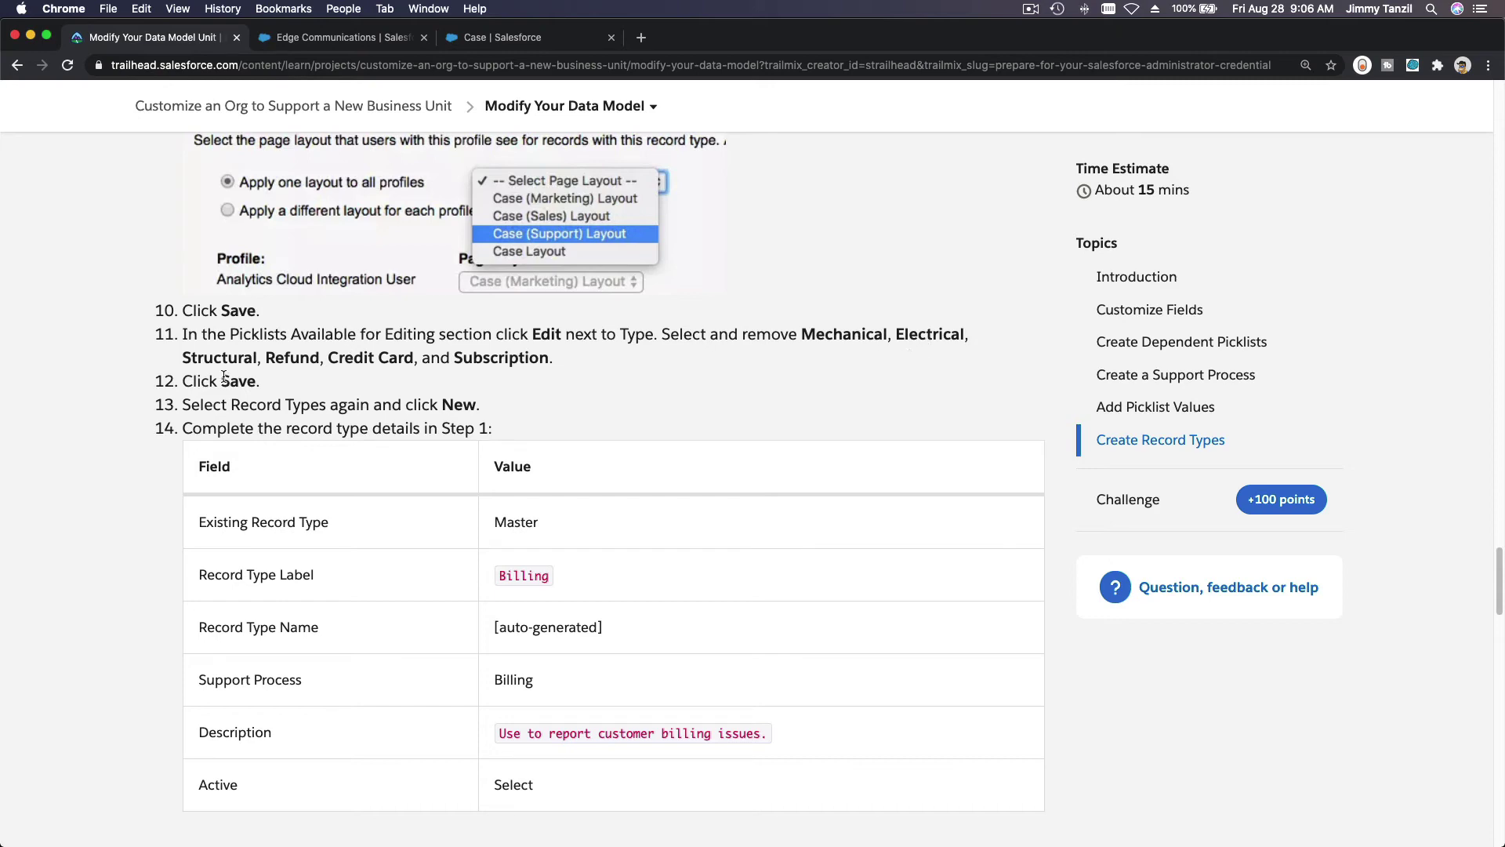
{"action": "left_click", "coordinate": [502, 39]}
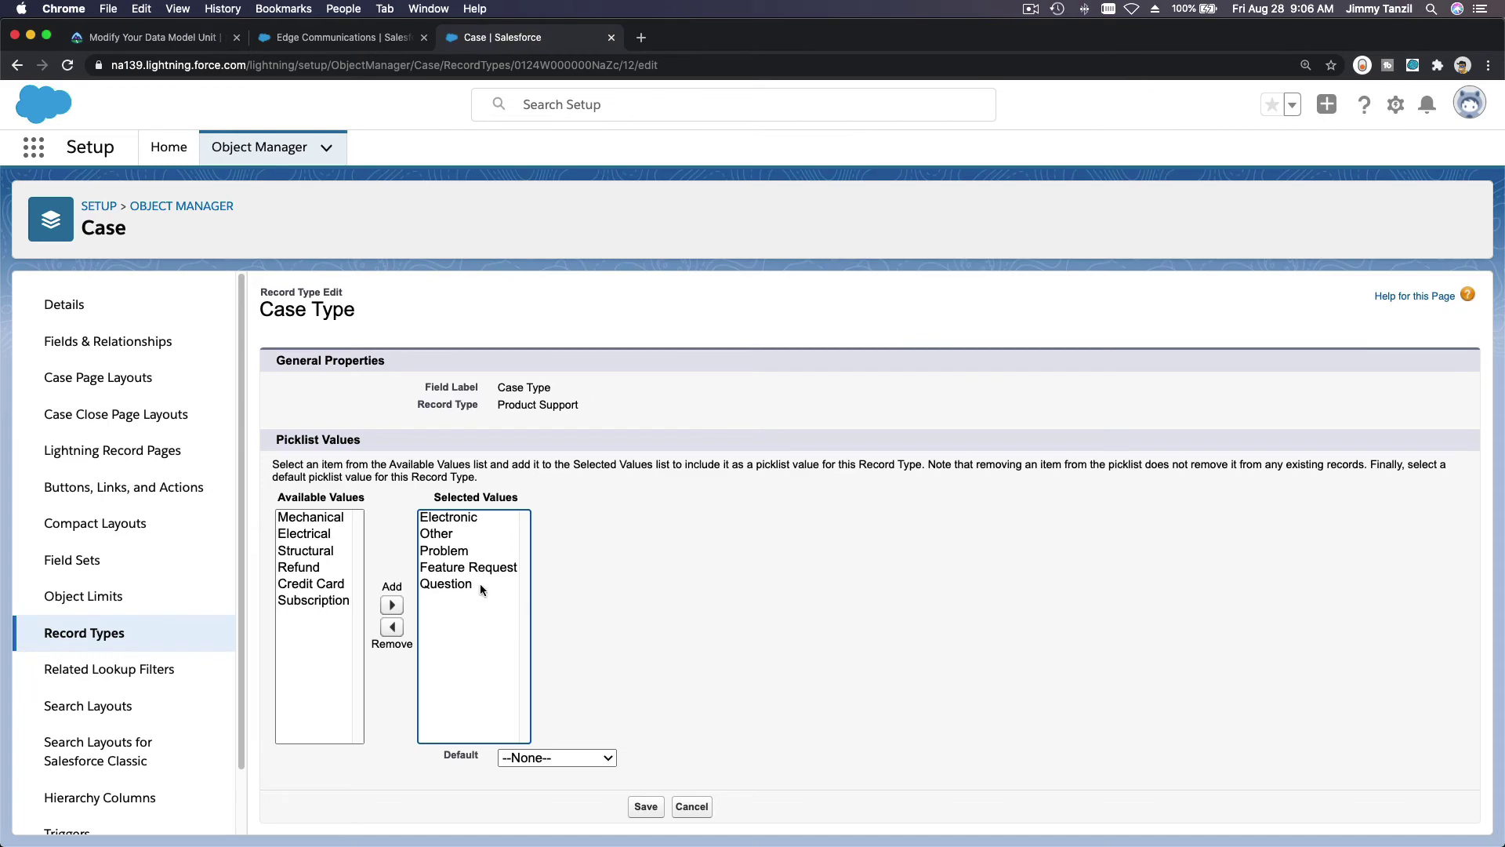
Check the picklist instructions in Trailhead, then save the Type picklist values of the Product Support record type.
{"action": "left_click", "coordinate": [160, 39]}
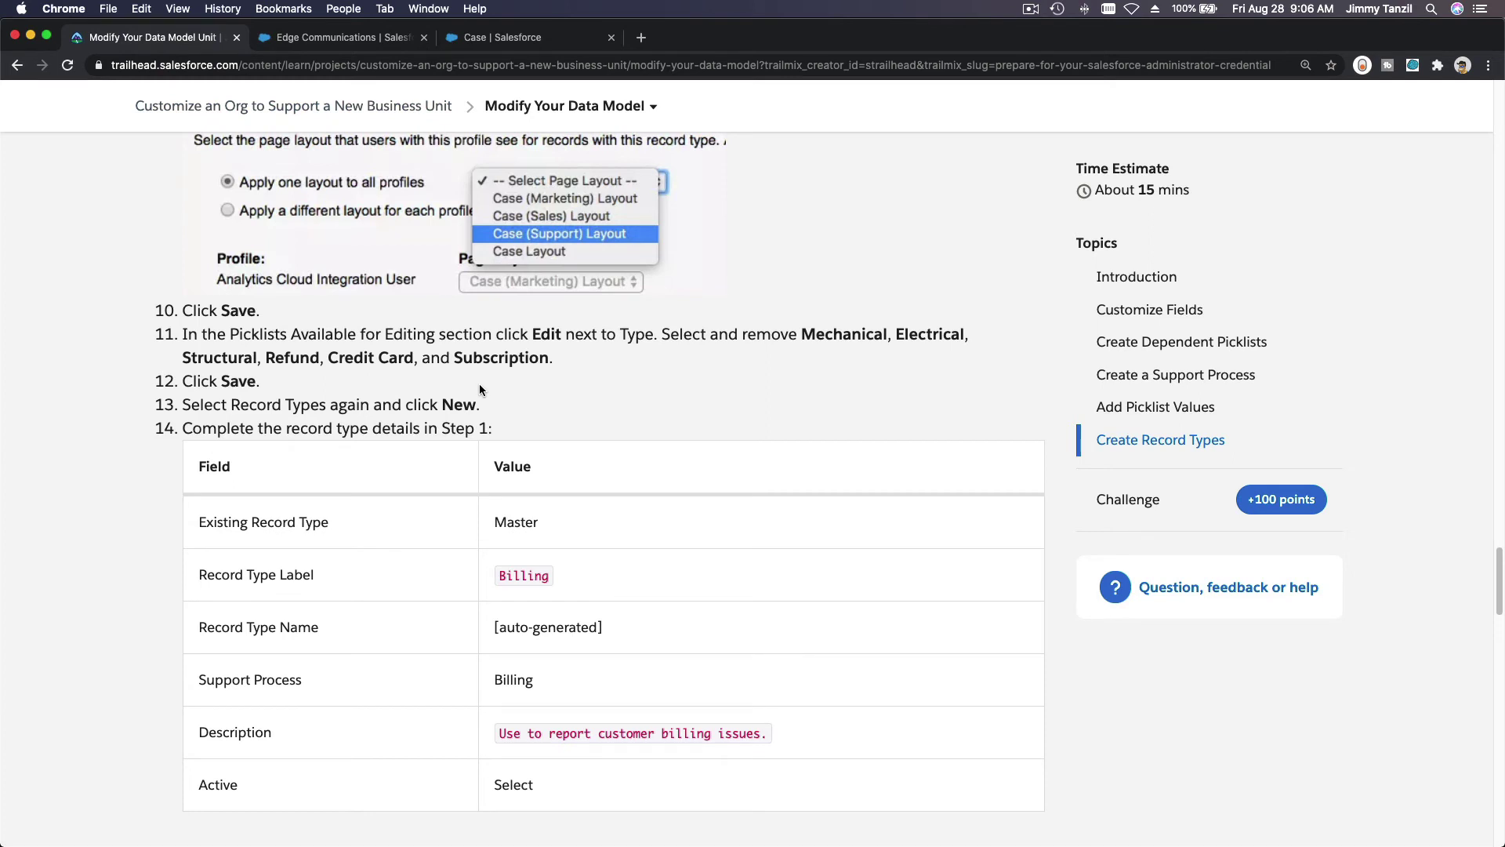
{"action": "scroll", "coordinate": [453, 428], "scroll_direction": "down", "scroll_amount": 1}
{"action": "scroll", "coordinate": [454, 428], "scroll_direction": "down", "scroll_amount": 2}
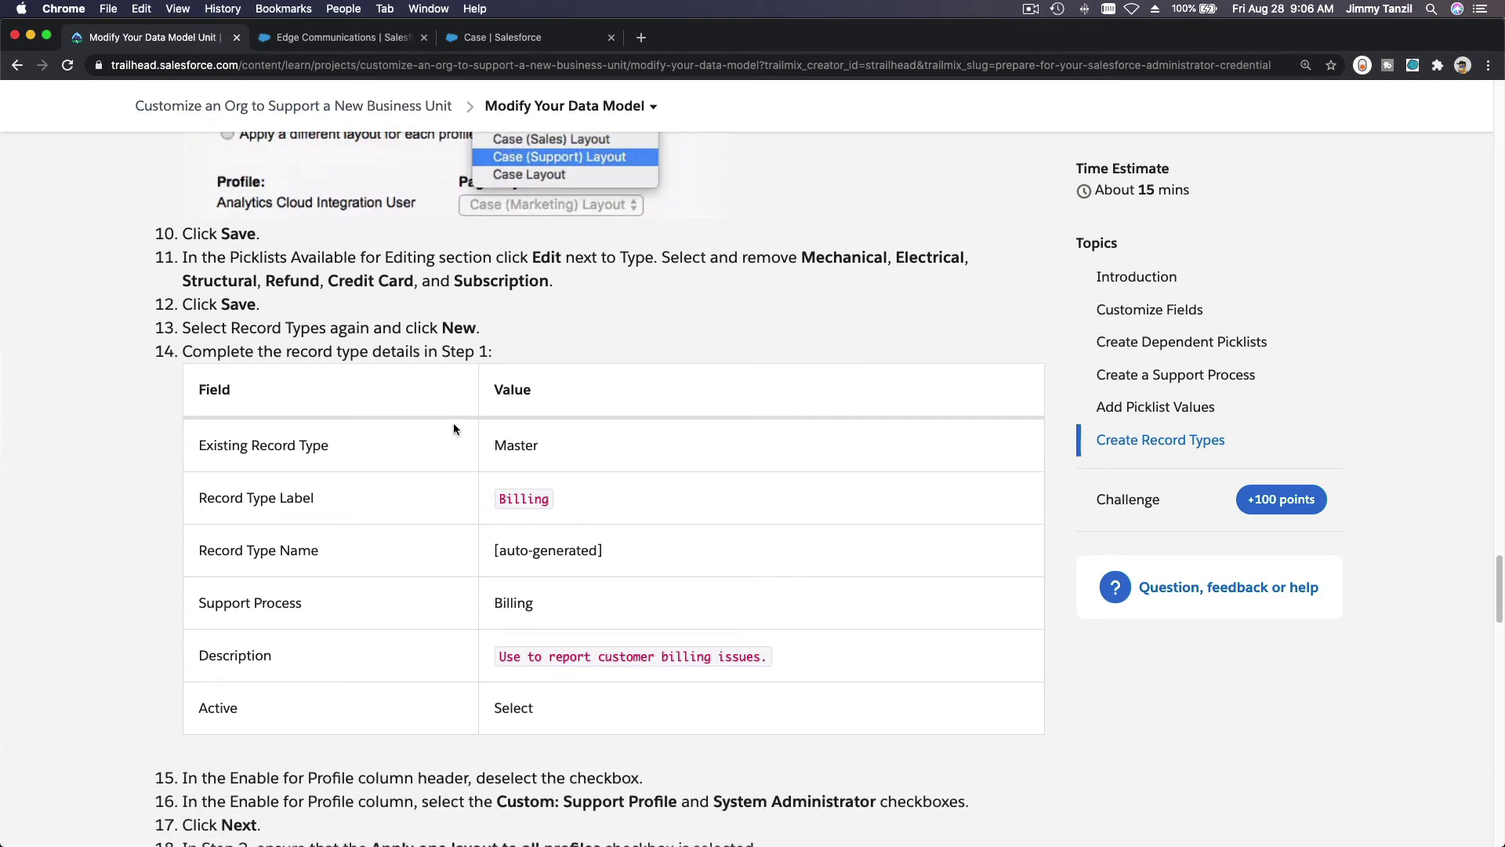
{"action": "left_click", "coordinate": [492, 38]}
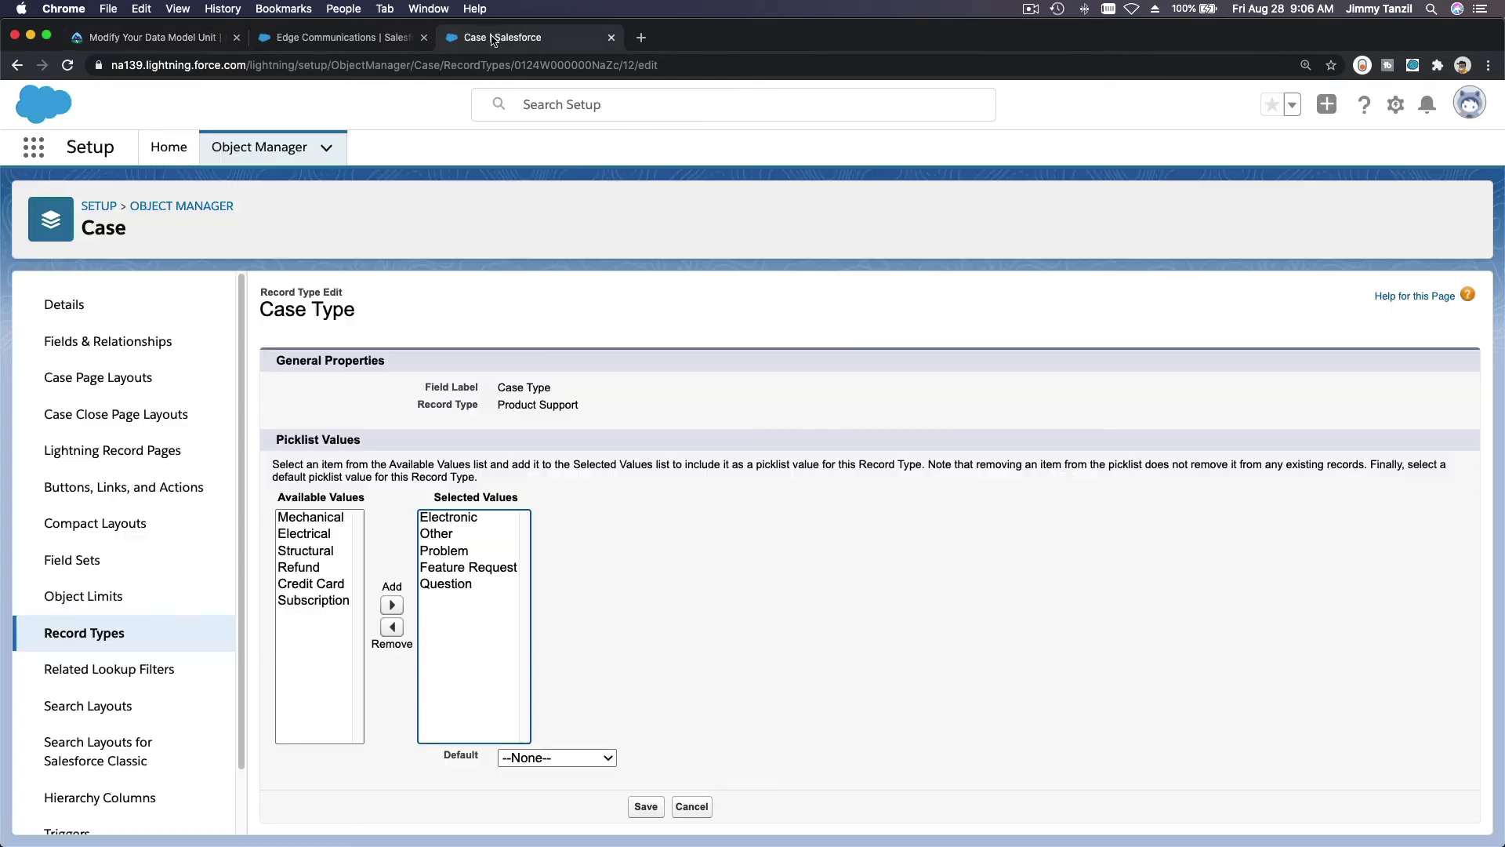
{"action": "left_click", "coordinate": [646, 805]}
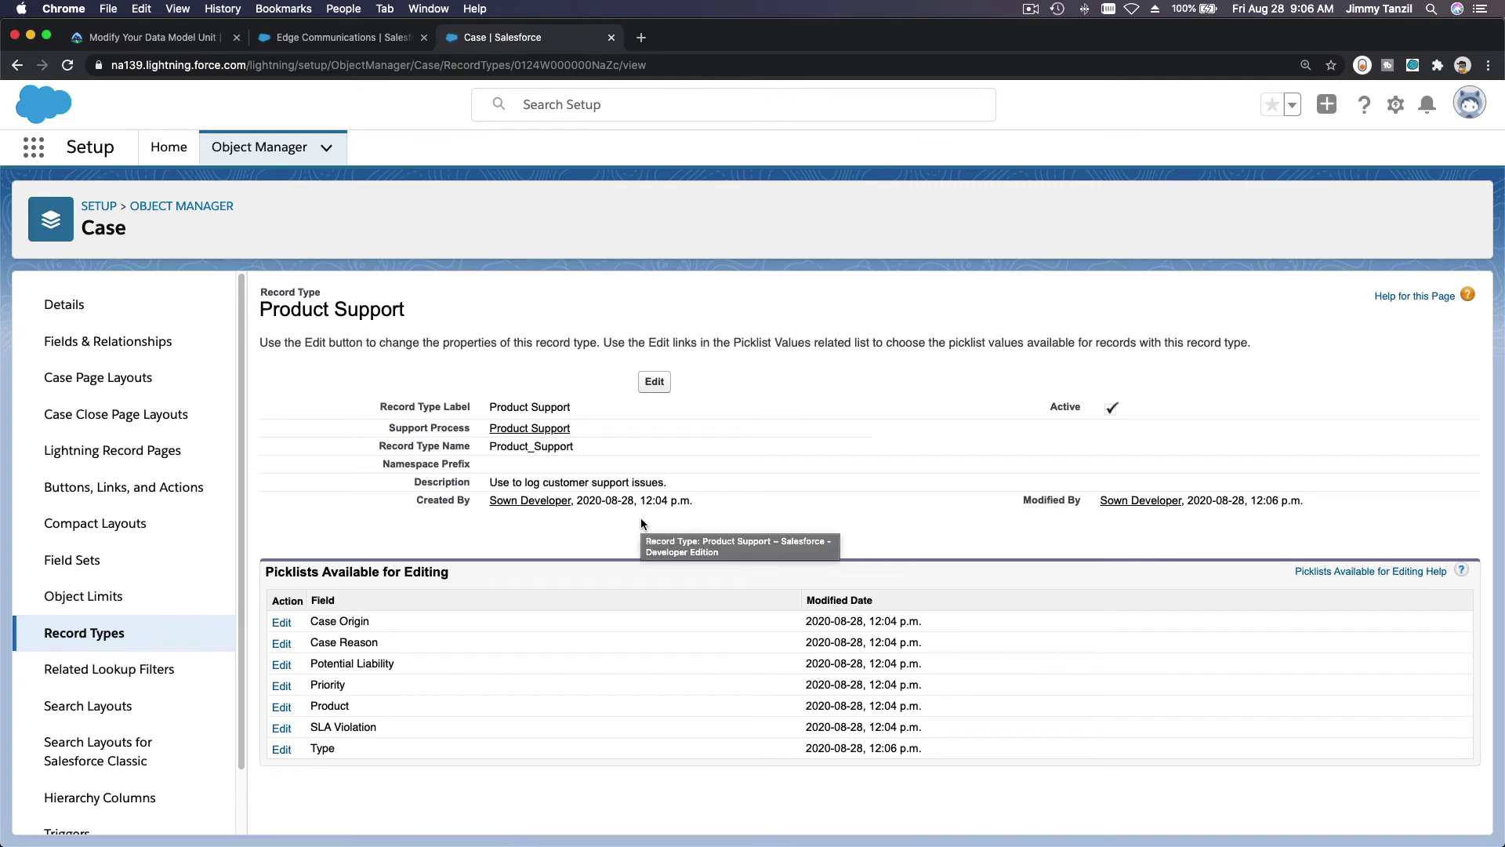
Read the next Trailhead instructions, then return to the Case record types and start a new record type.
{"action": "left_click", "coordinate": [152, 38]}
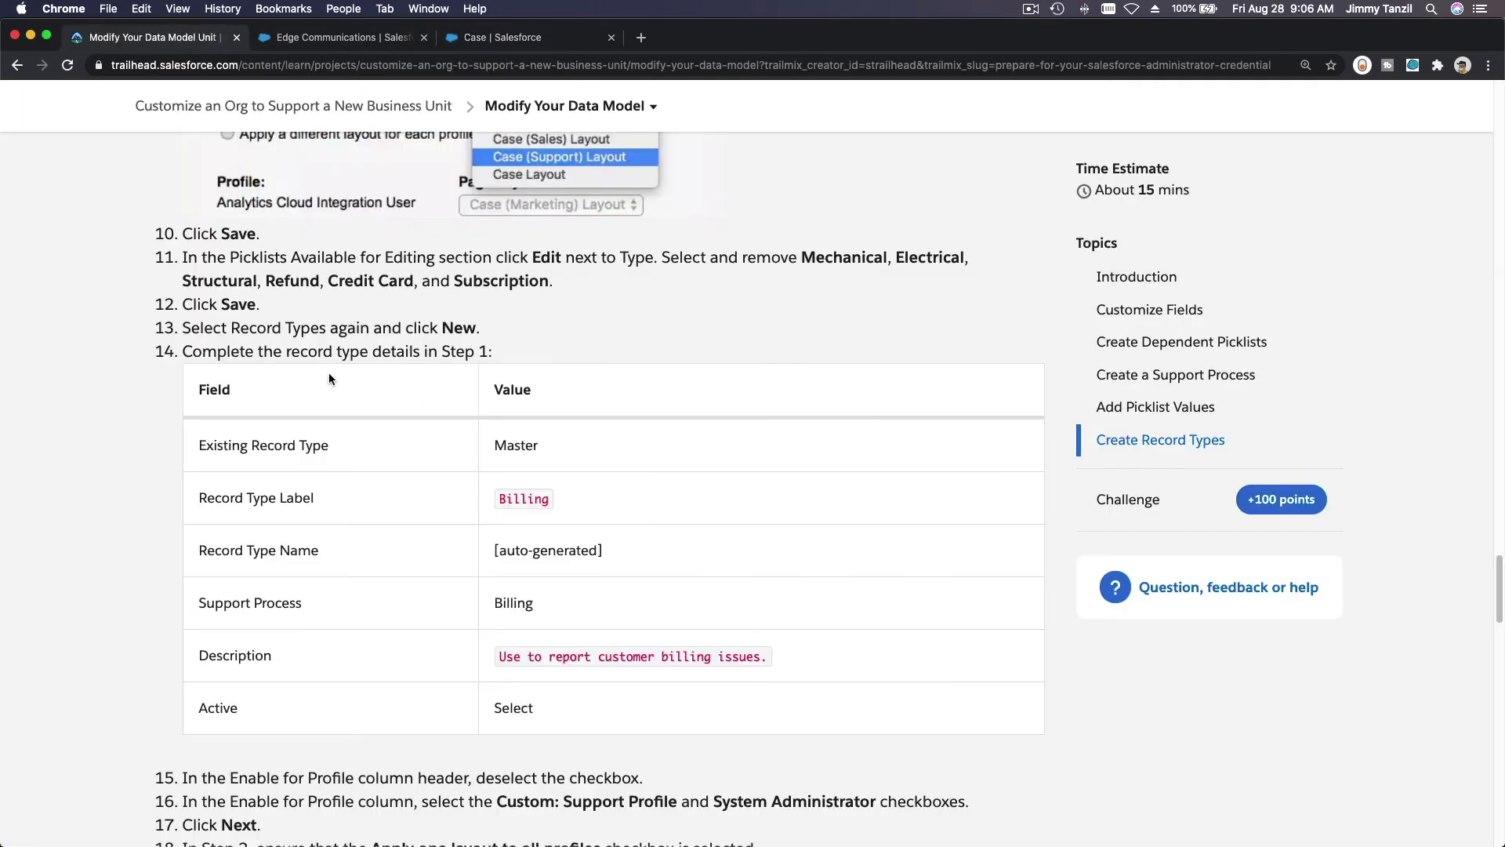
{"action": "scroll", "coordinate": [287, 298], "scroll_direction": "down", "scroll_amount": 3}
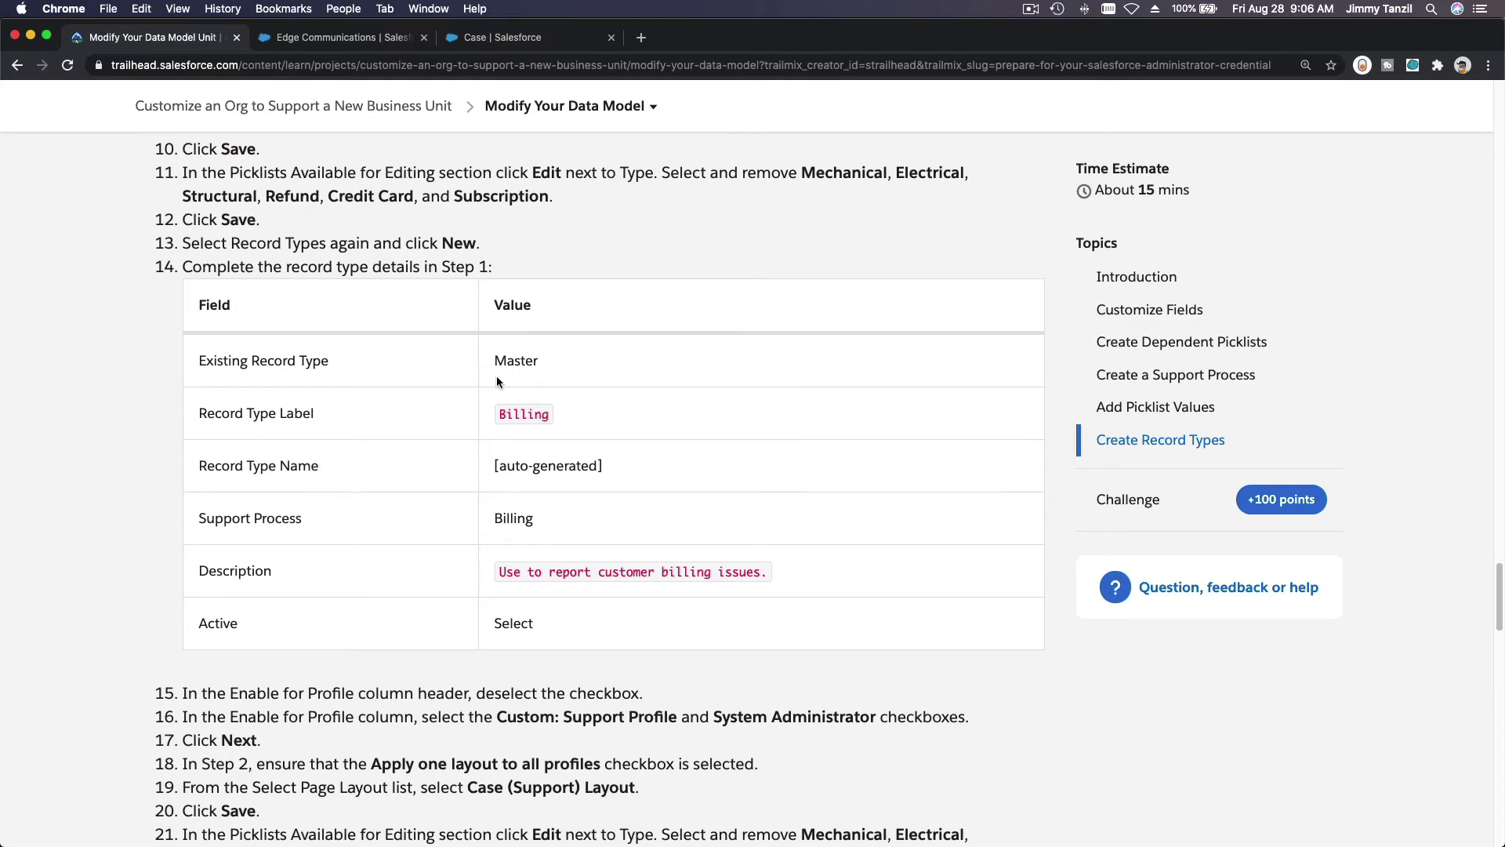
{"action": "left_click", "coordinate": [476, 41]}
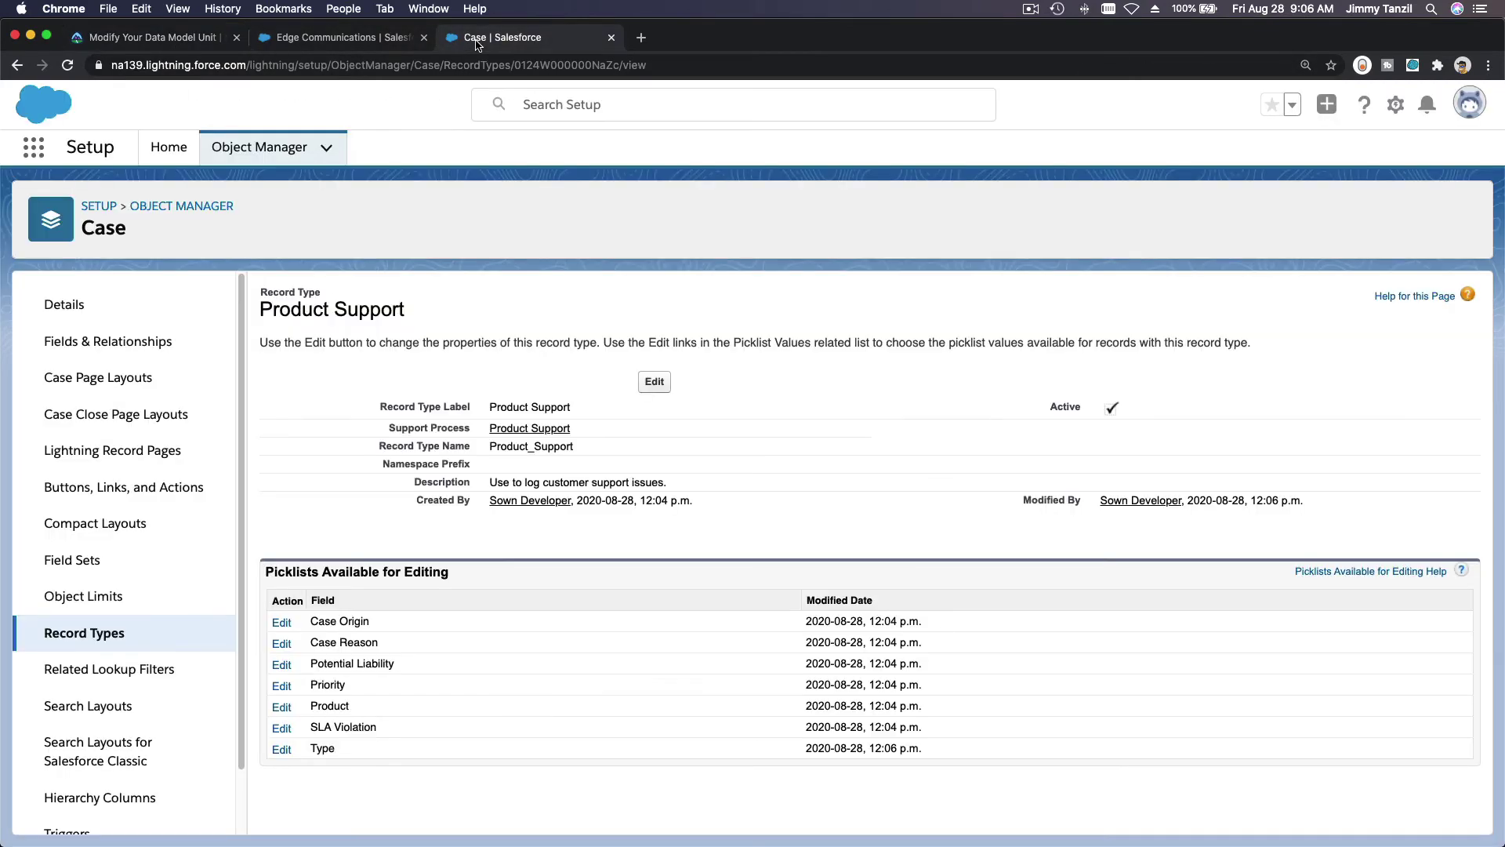
{"action": "left_click", "coordinate": [126, 639]}
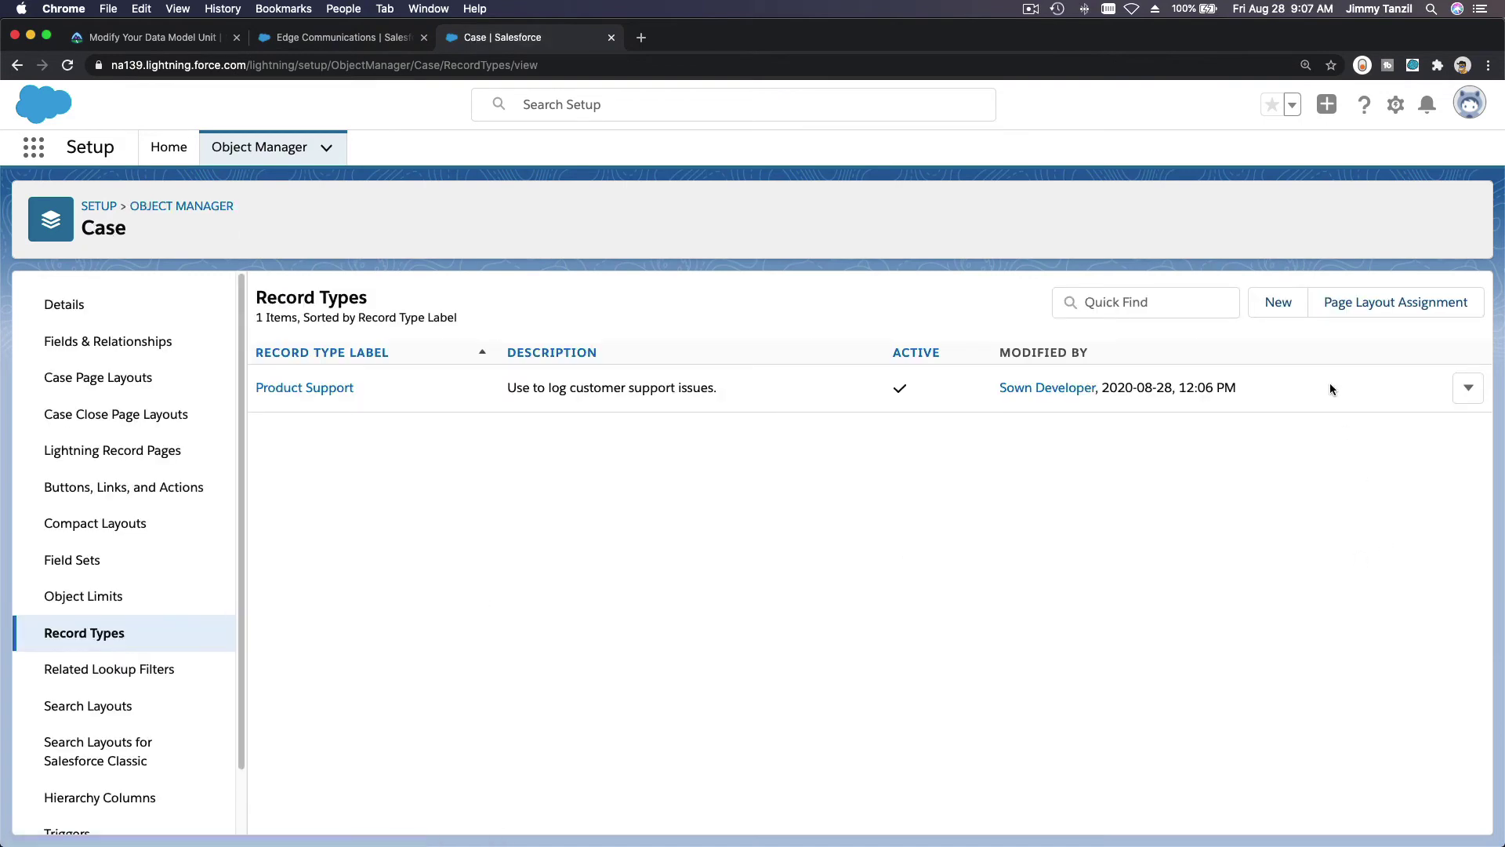
{"action": "left_click", "coordinate": [1282, 302]}
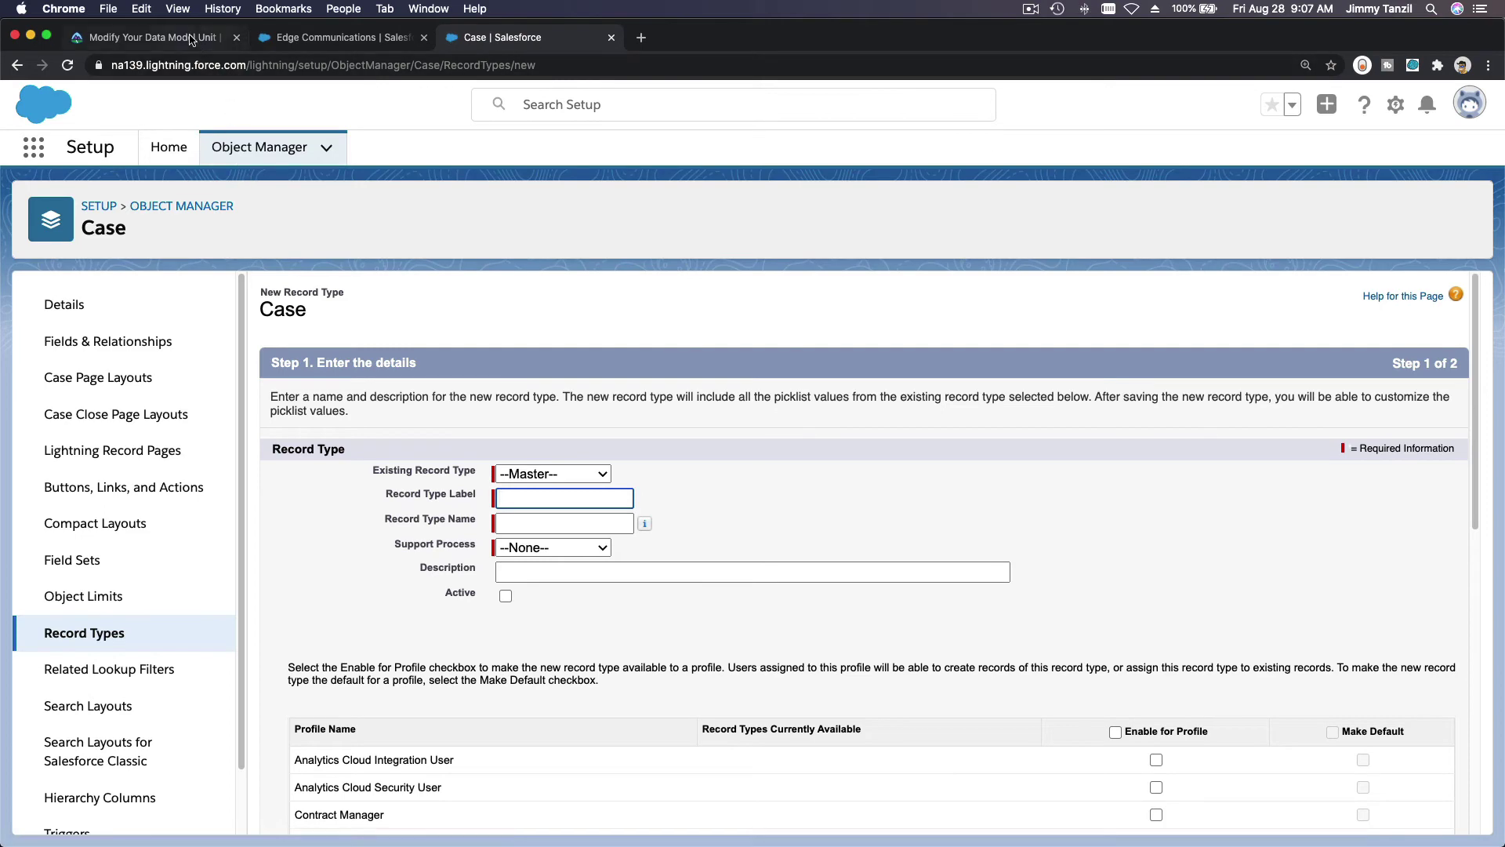
Copy the label Billing from Trailhead into the record type label and choose Billing as the support process.
{"action": "left_click", "coordinate": [149, 37]}
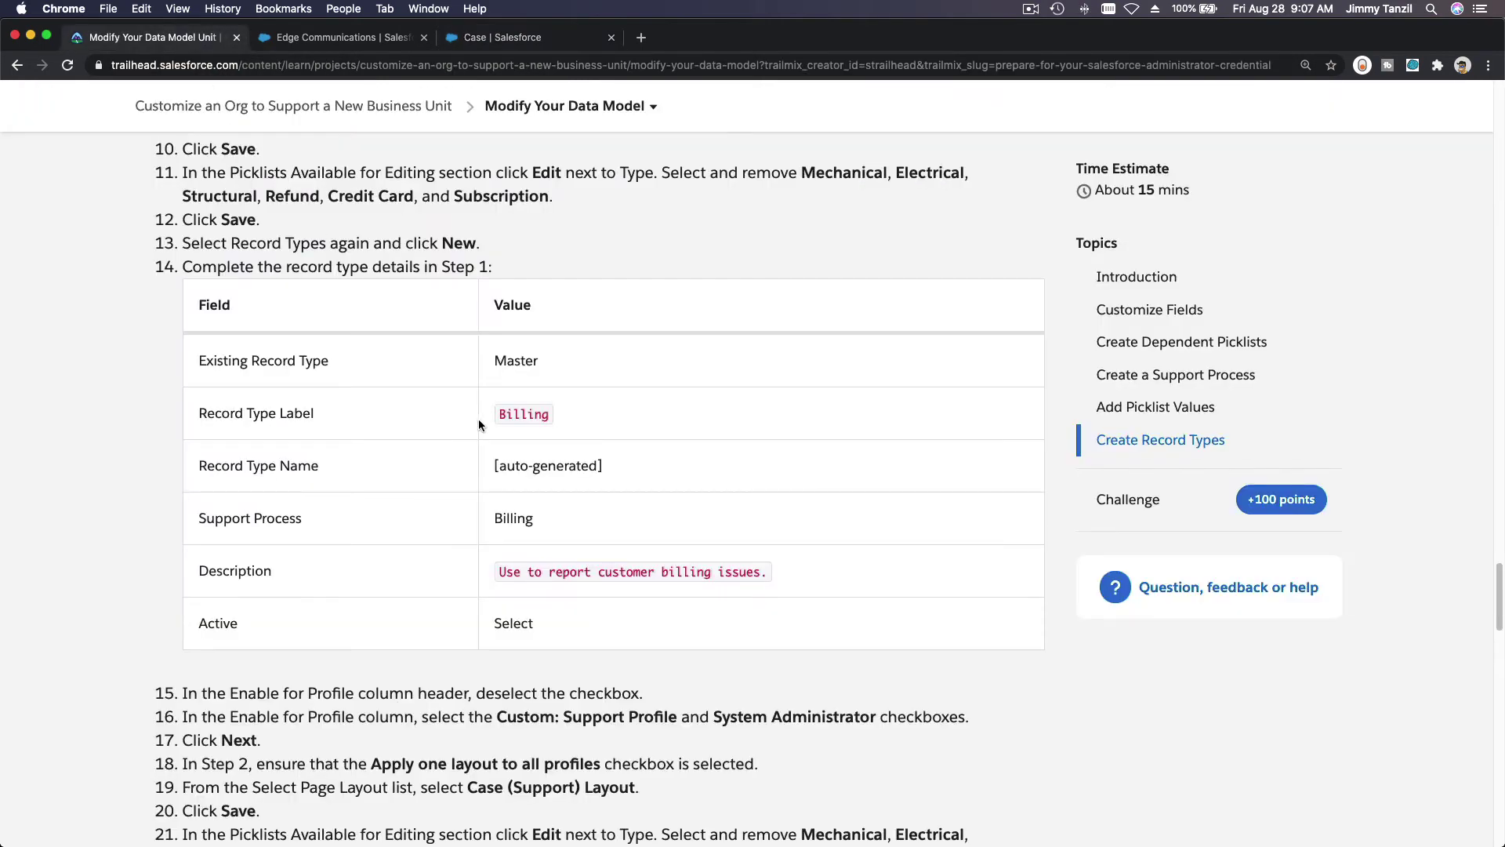
{"action": "double_click", "coordinate": [525, 413]}
{"action": "key", "text": "super+c"}
{"action": "left_click", "coordinate": [511, 41]}
{"action": "key", "text": "super+v"}
{"action": "key", "text": "Tab"}
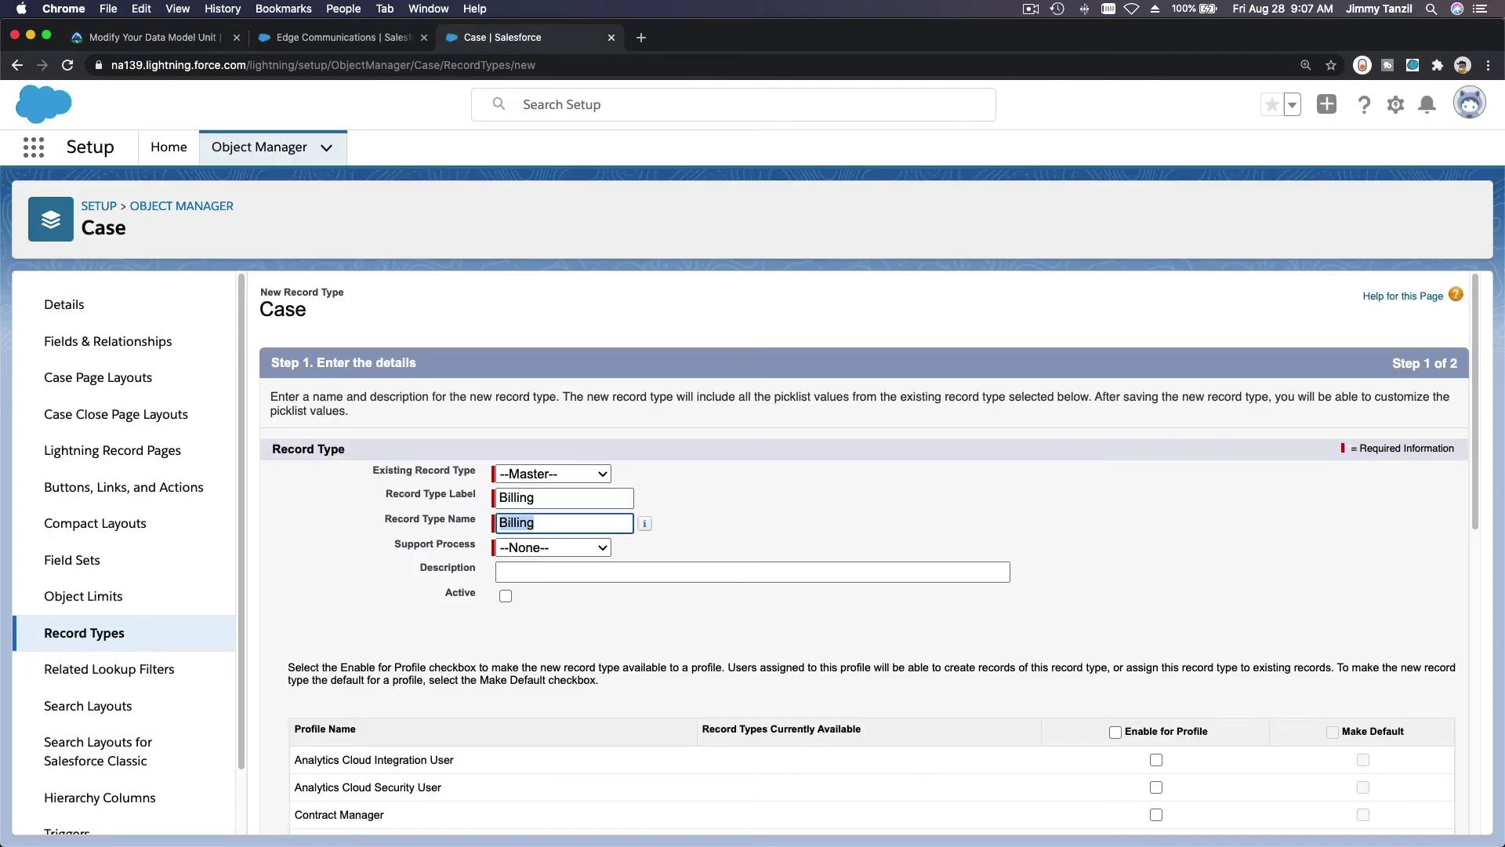
{"action": "key", "text": "Tab"}
{"action": "left_click", "coordinate": [548, 543]}
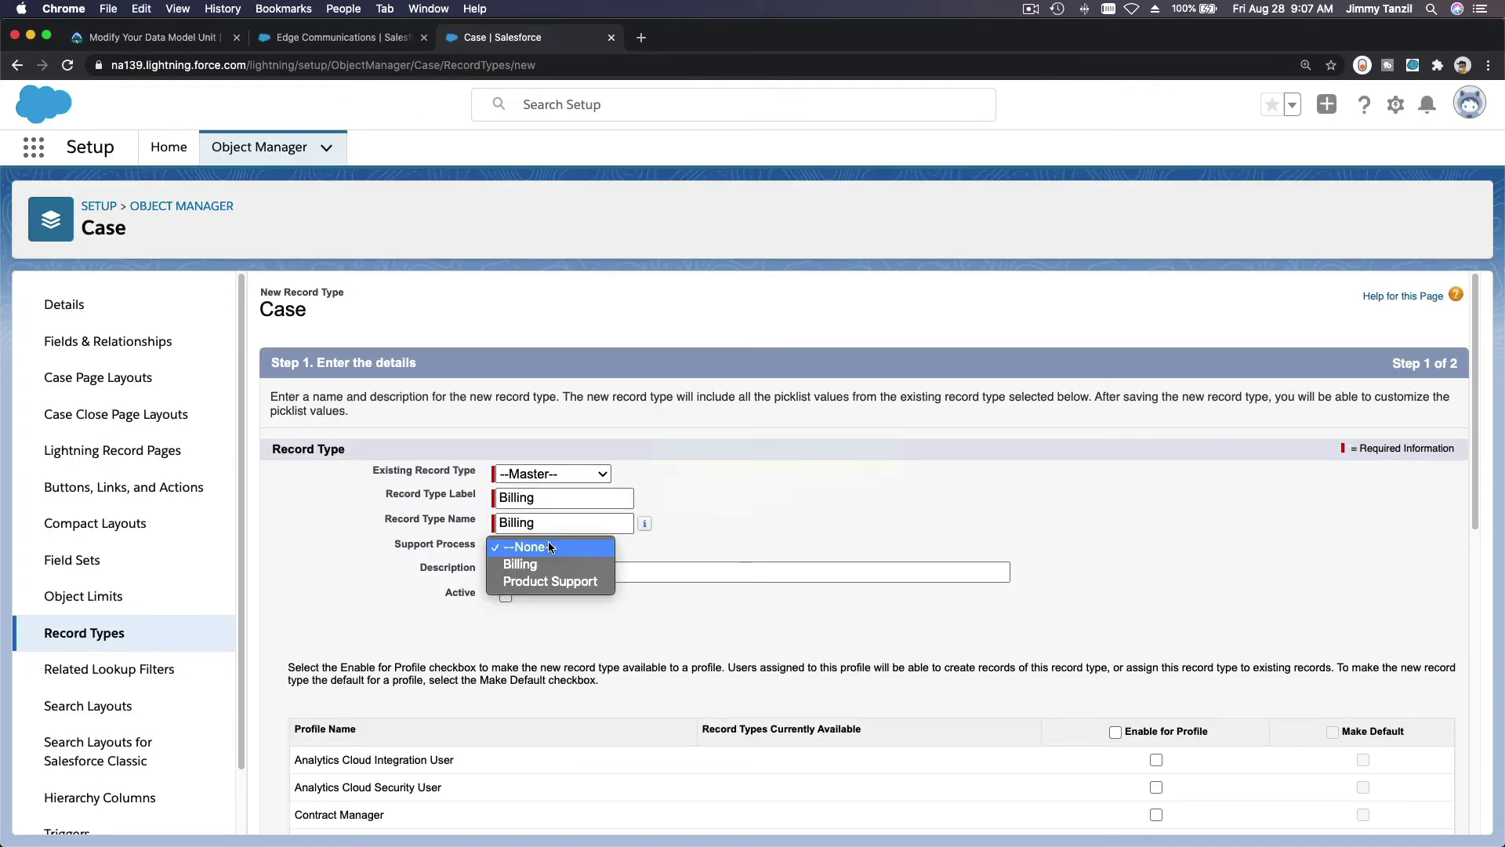
{"action": "left_click", "coordinate": [550, 561]}
{"action": "left_click", "coordinate": [551, 565]}
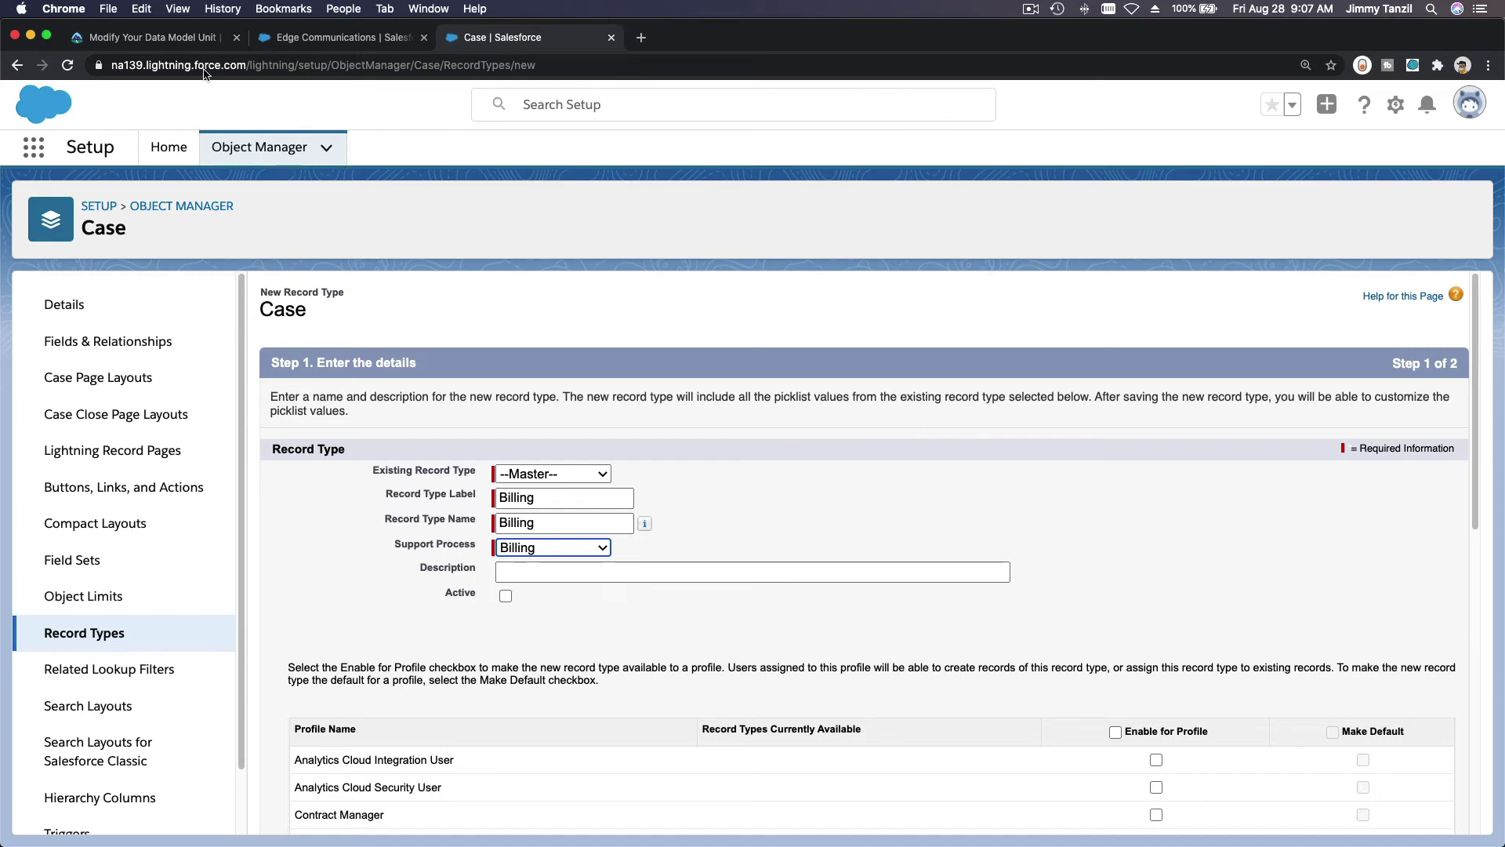
Copy the description "Use to report customer billing issues." from Trailhead into the new record type and mark it as active.
{"action": "left_click", "coordinate": [189, 44]}
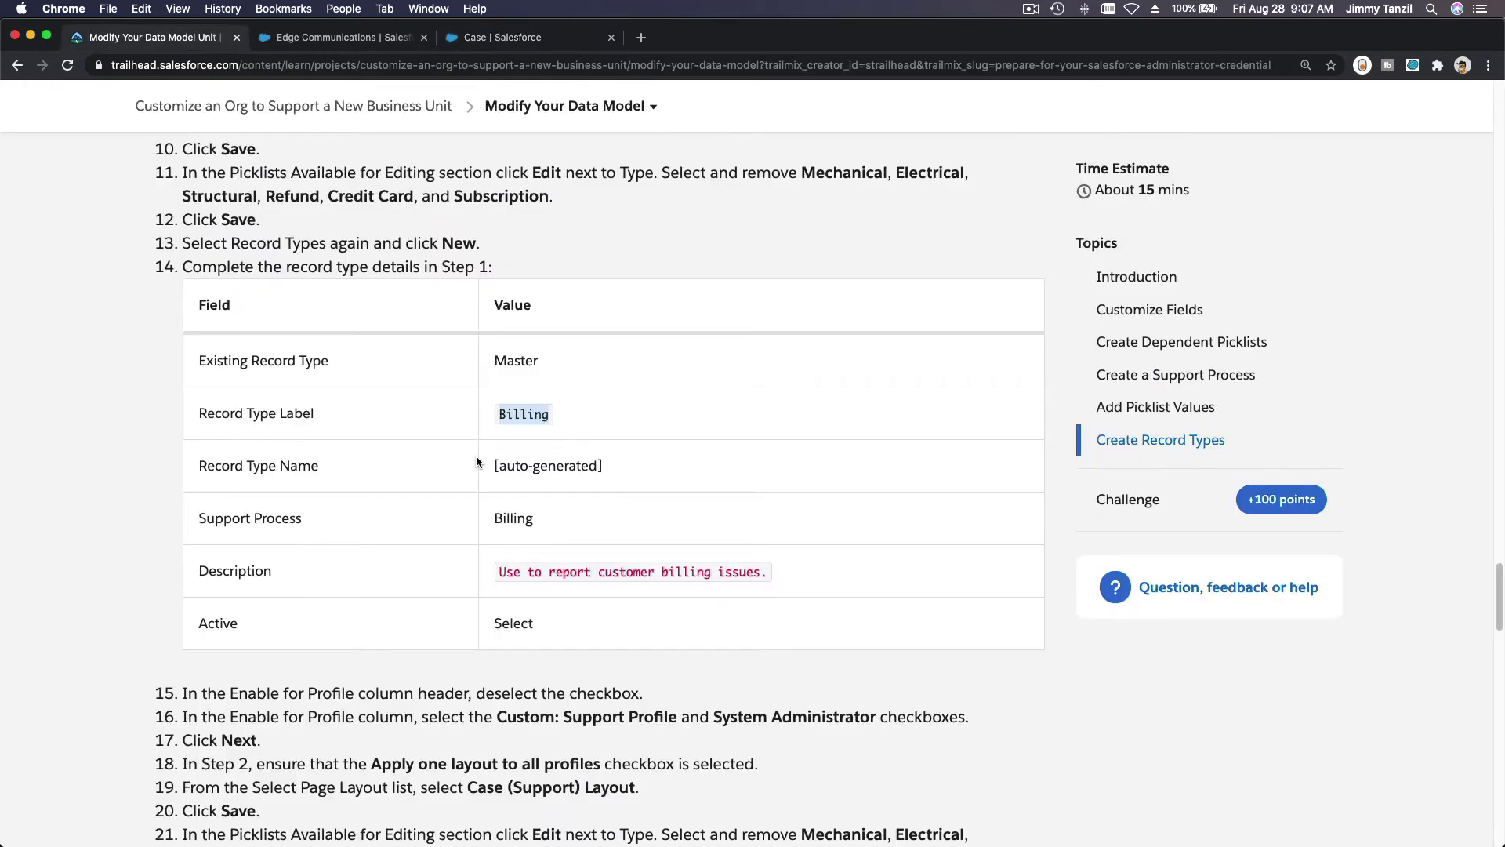
{"action": "triple_click", "coordinate": [533, 576]}
{"action": "key", "text": "super+c"}
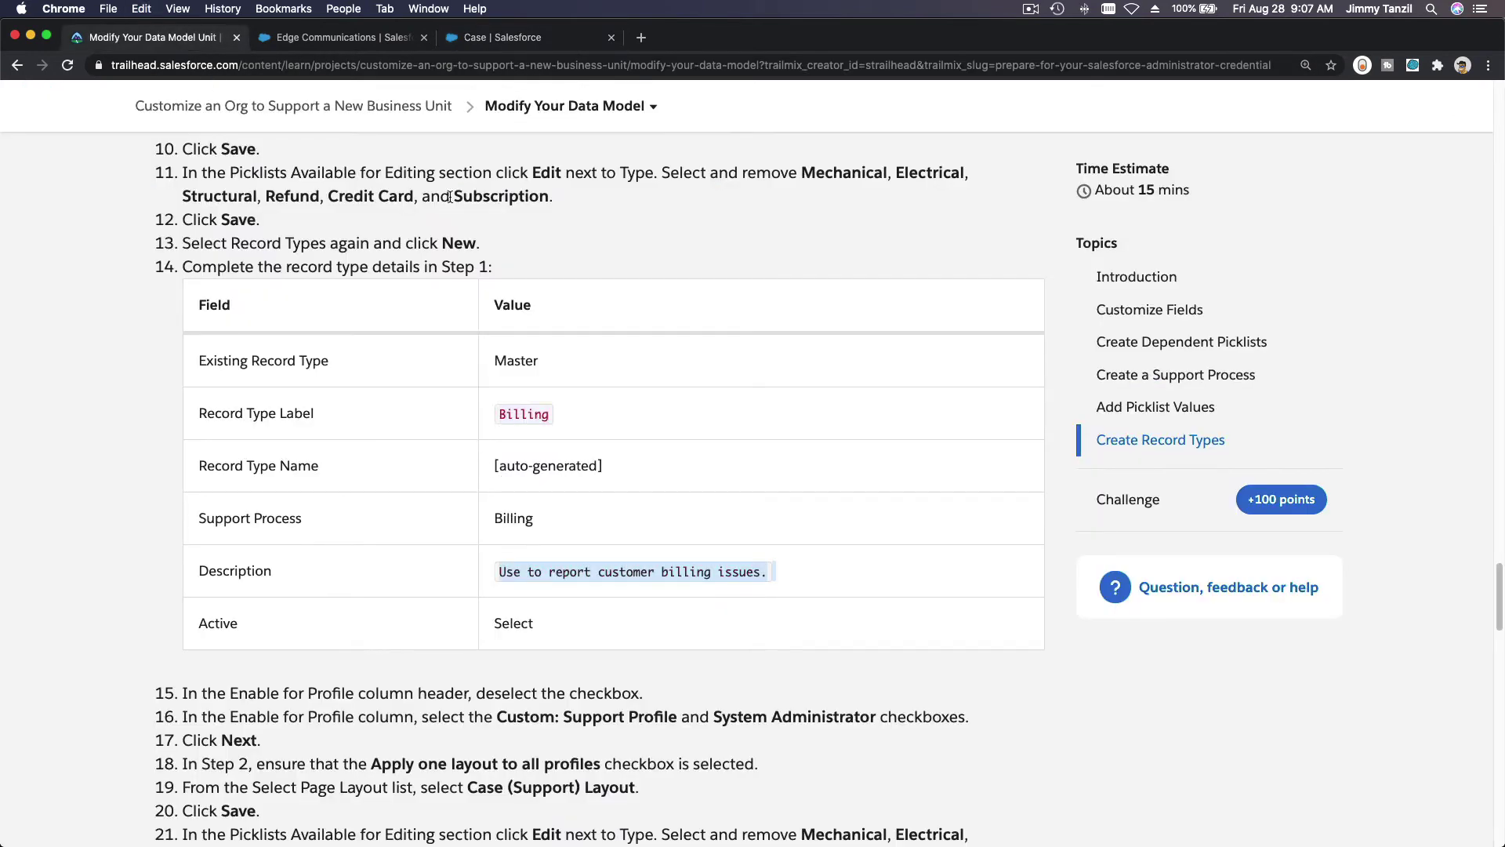
{"action": "left_click", "coordinate": [496, 37]}
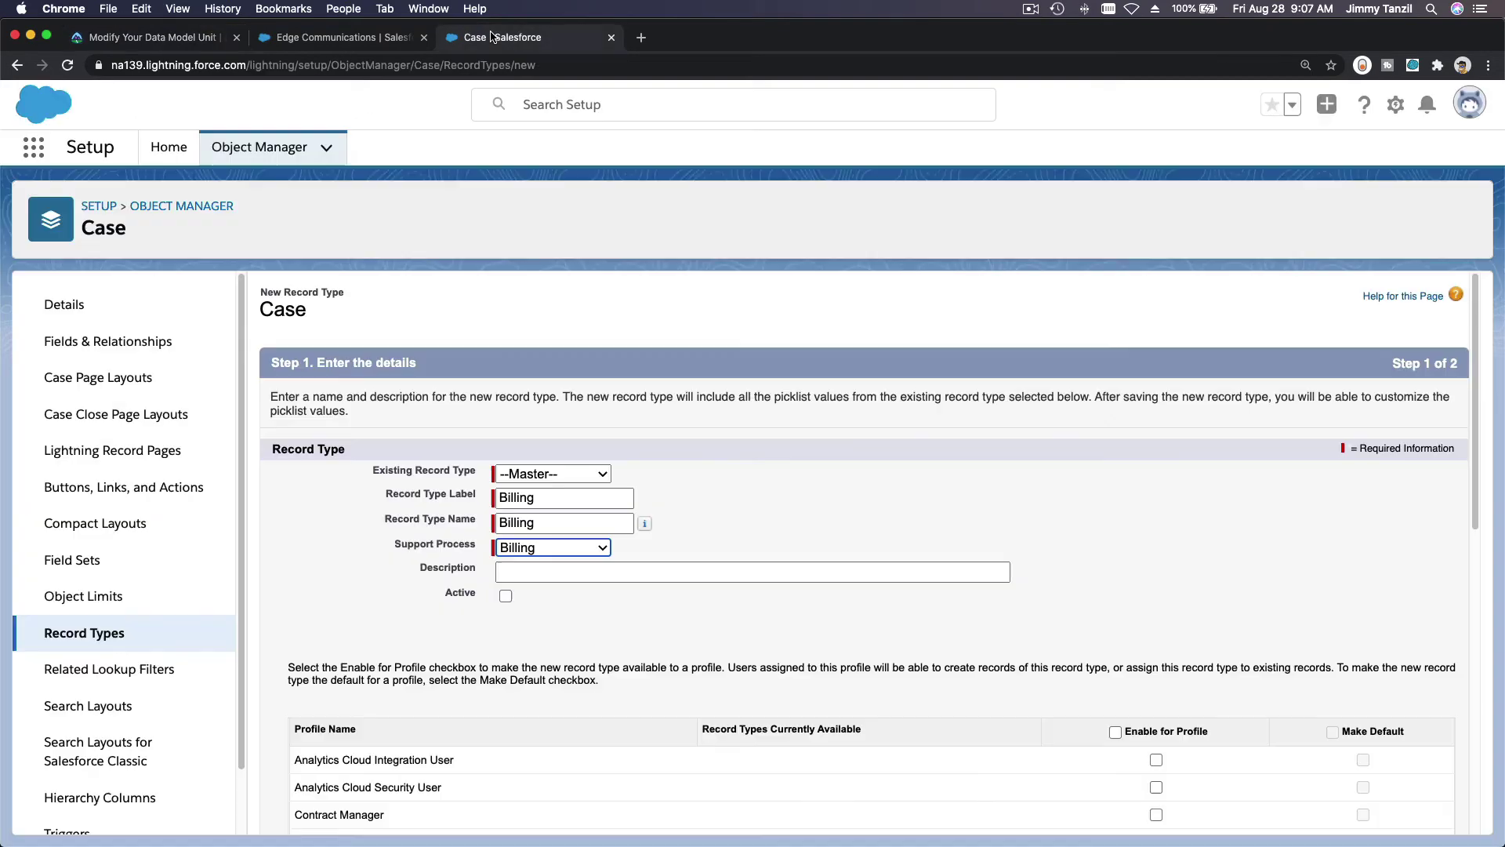
{"action": "left_click", "coordinate": [520, 579]}
{"action": "key", "text": "super+v"}
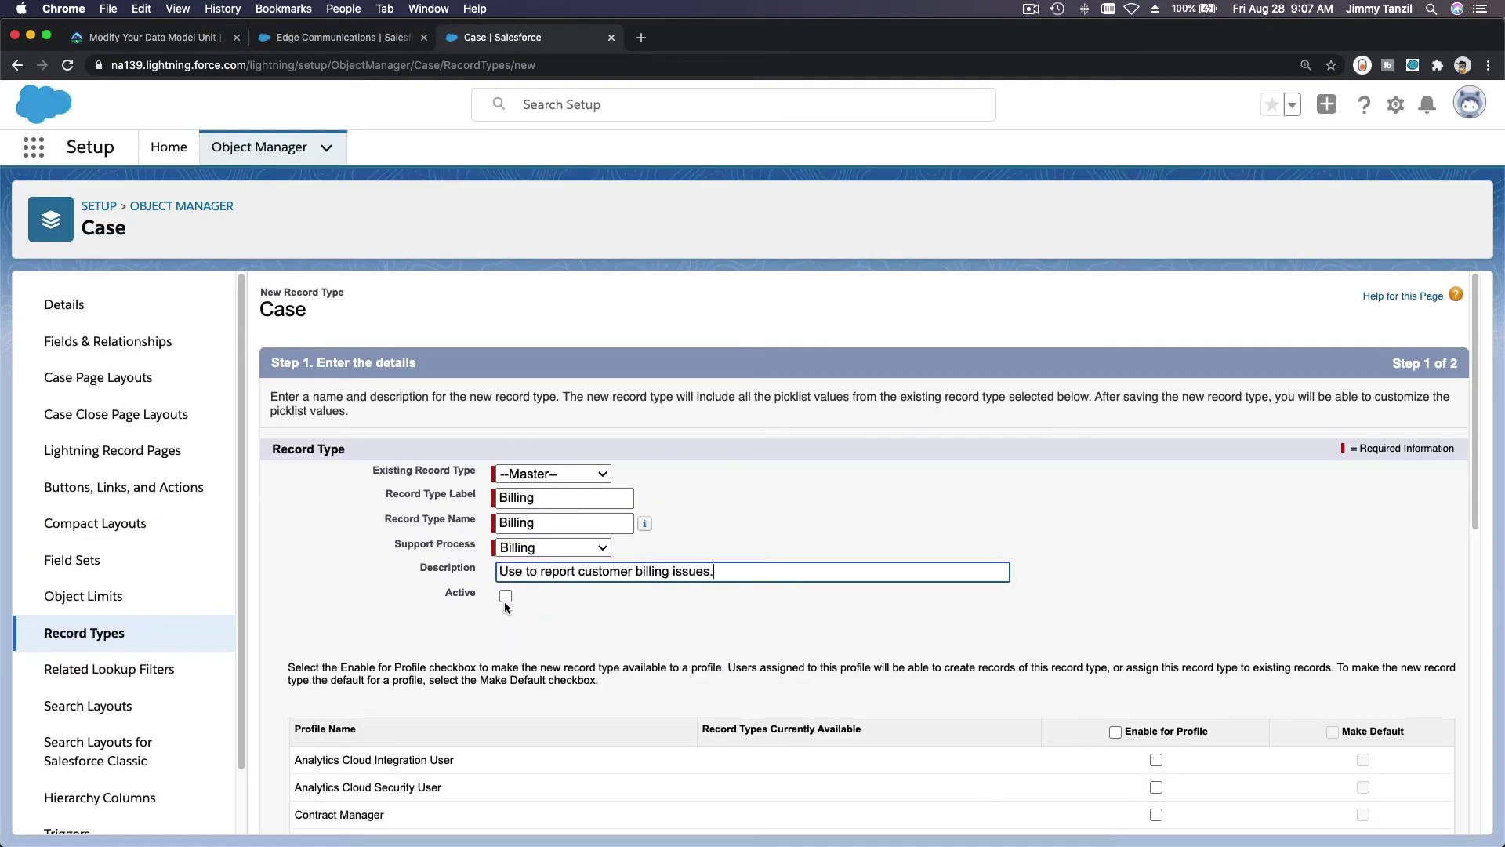
{"action": "left_click", "coordinate": [505, 598]}
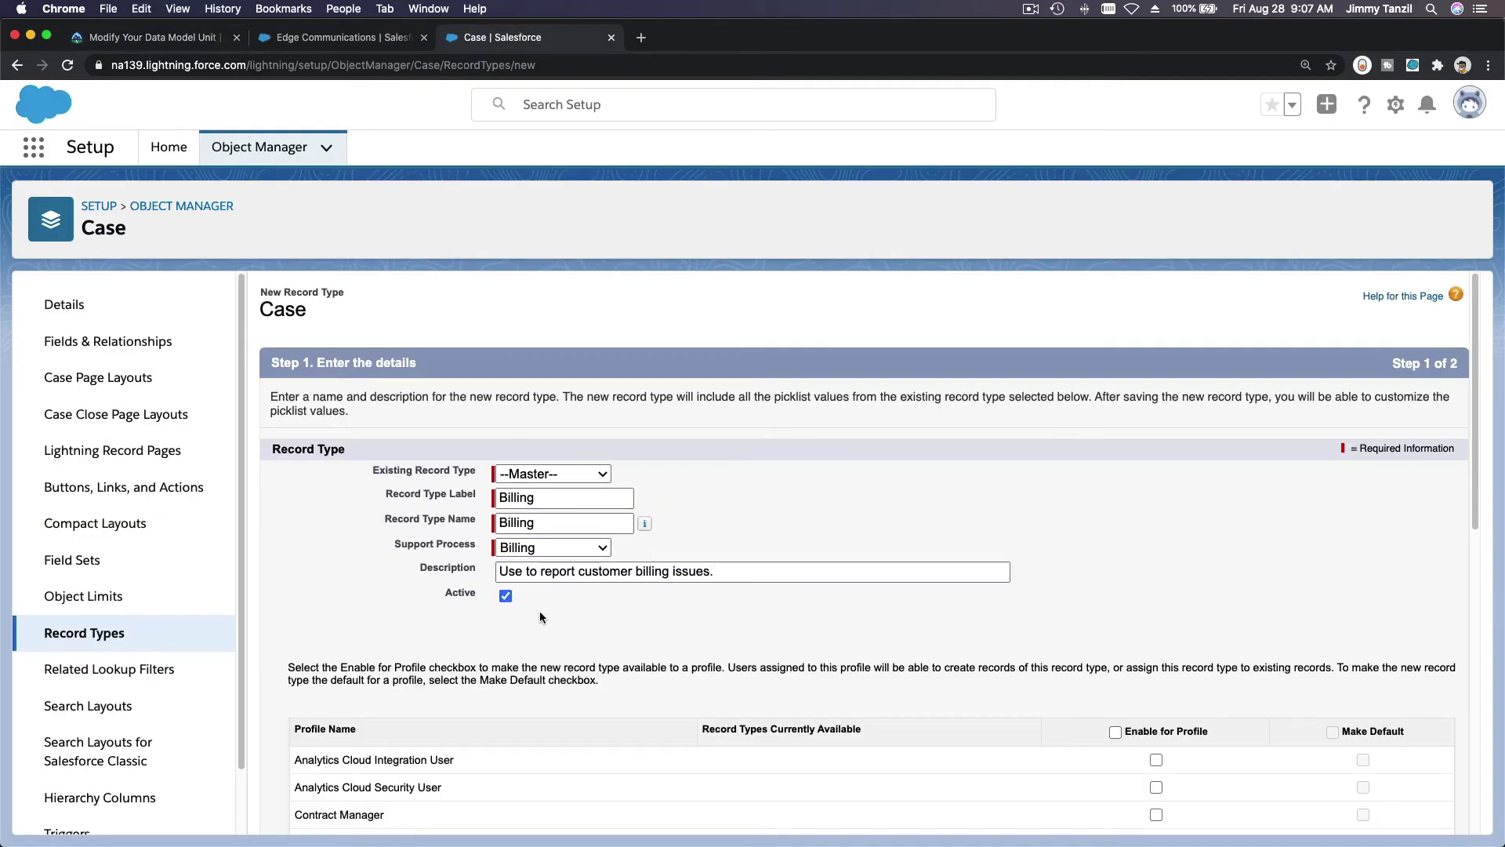
Following the Trailhead instructions, enable the record type for the Custom: Support Profile and System Administrator profiles.
{"action": "scroll", "coordinate": [539, 610], "scroll_direction": "down", "scroll_amount": 5}
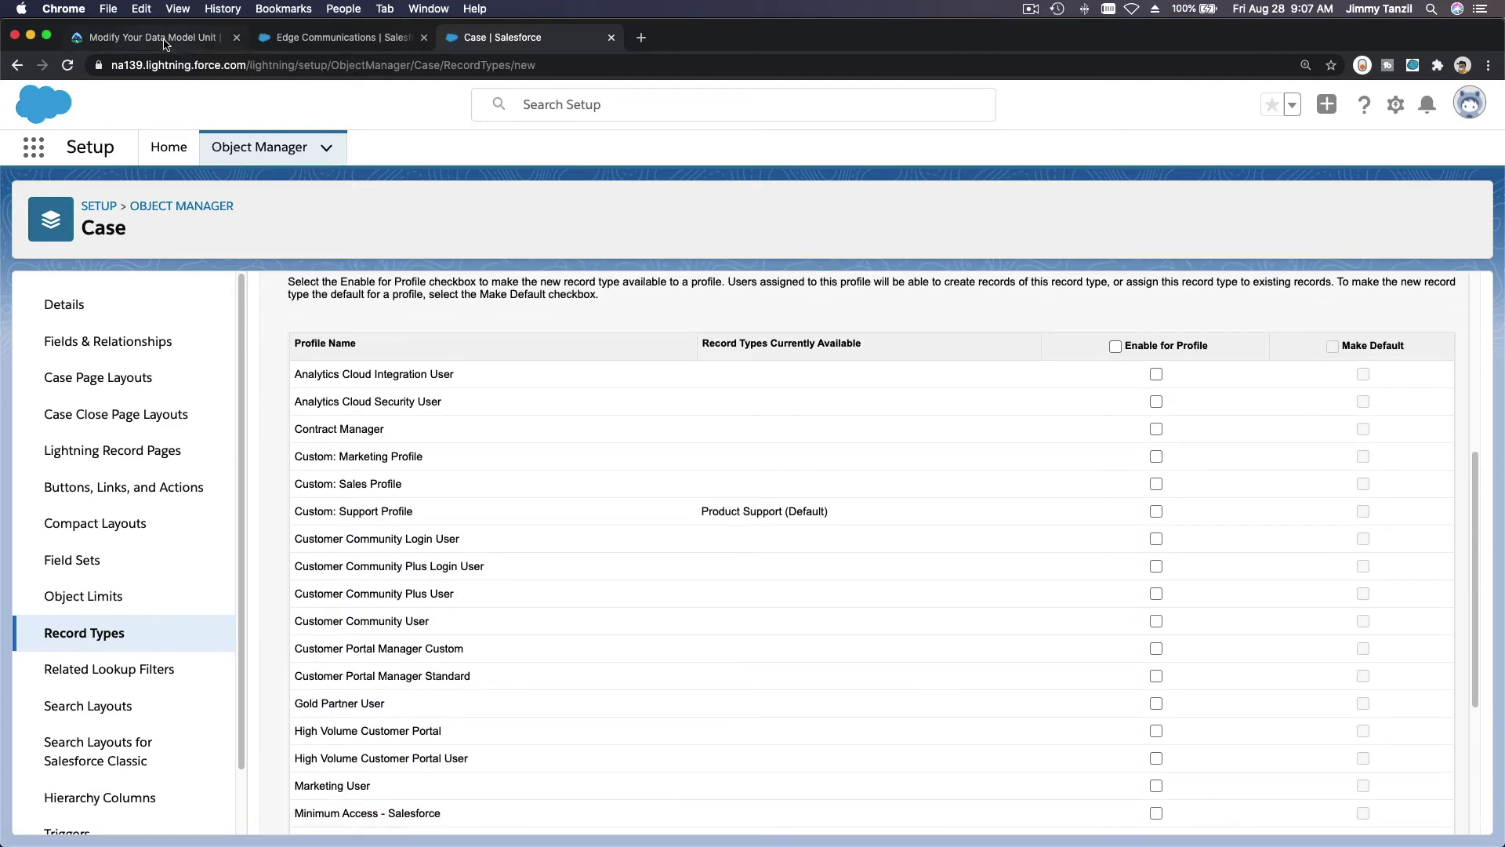
{"action": "left_click", "coordinate": [165, 44]}
{"action": "scroll", "coordinate": [320, 519], "scroll_direction": "down", "scroll_amount": 5}
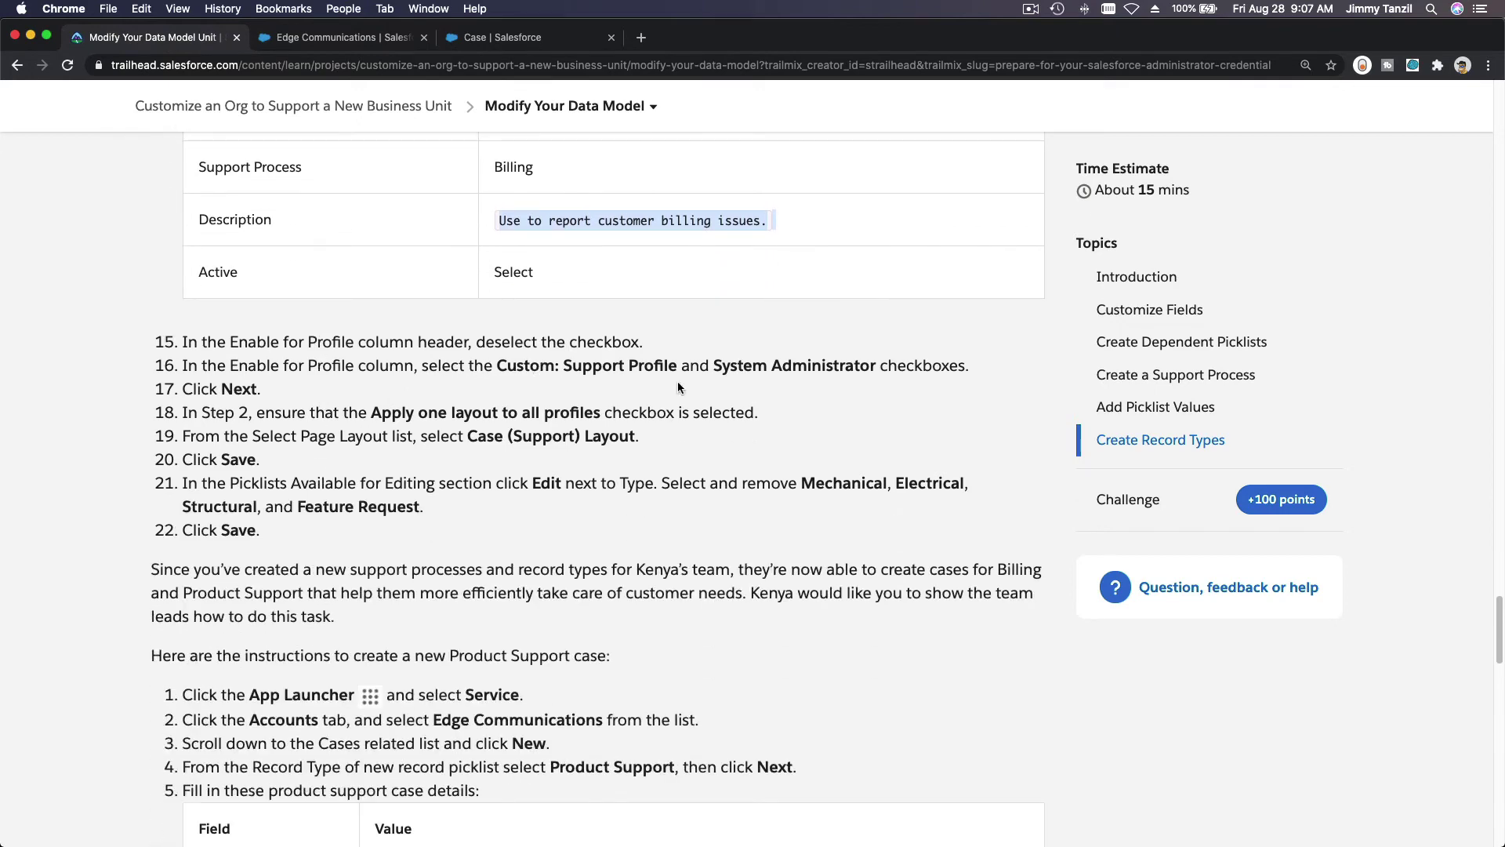
{"action": "left_click", "coordinate": [505, 43]}
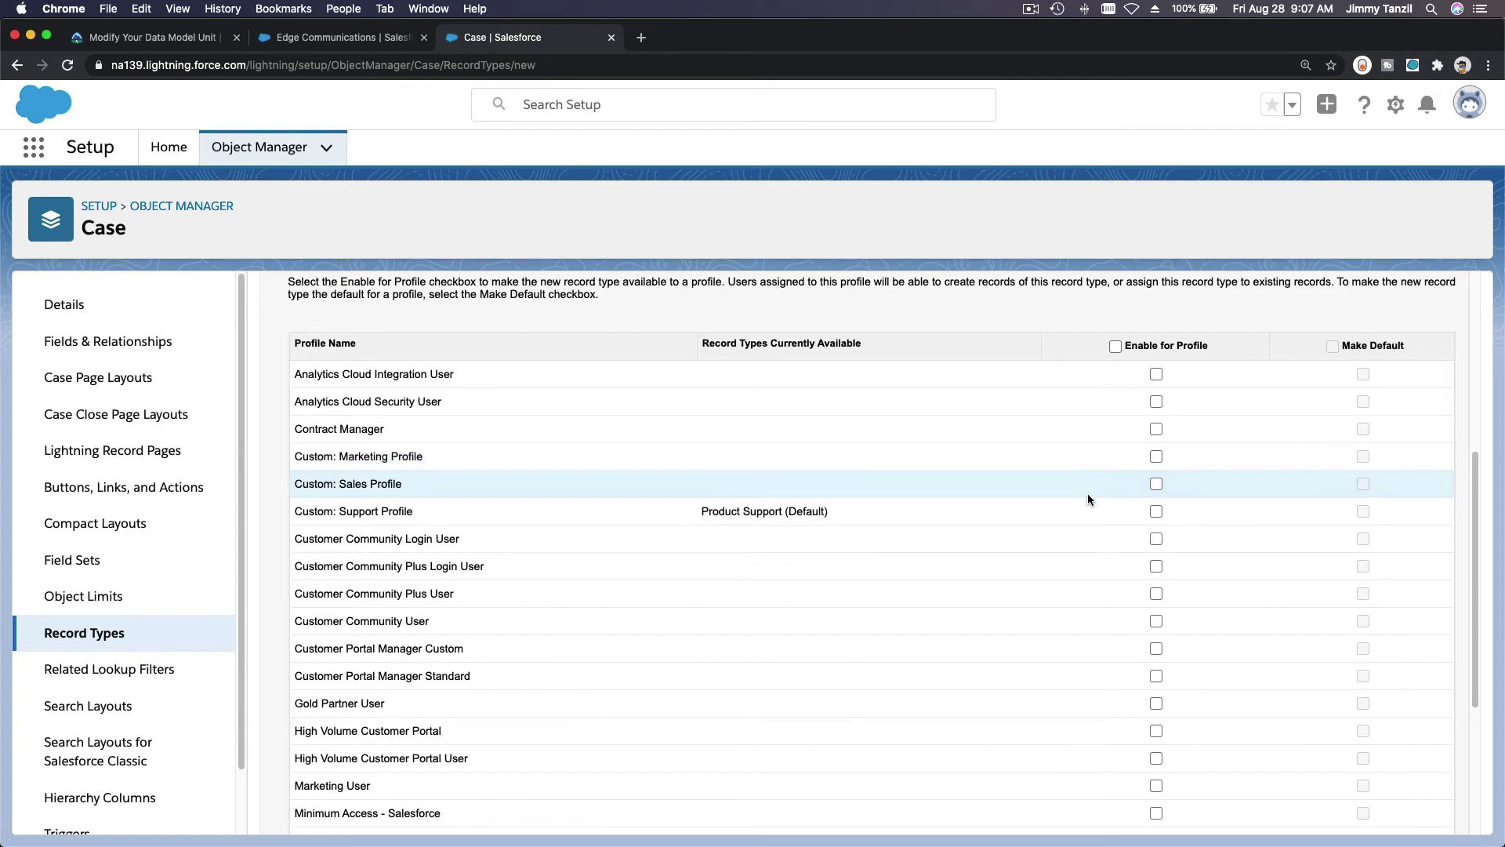
{"action": "left_click", "coordinate": [1156, 511]}
{"action": "scroll", "coordinate": [1156, 525], "scroll_direction": "down", "scroll_amount": 3}
{"action": "scroll", "coordinate": [1156, 531], "scroll_direction": "down", "scroll_amount": 1}
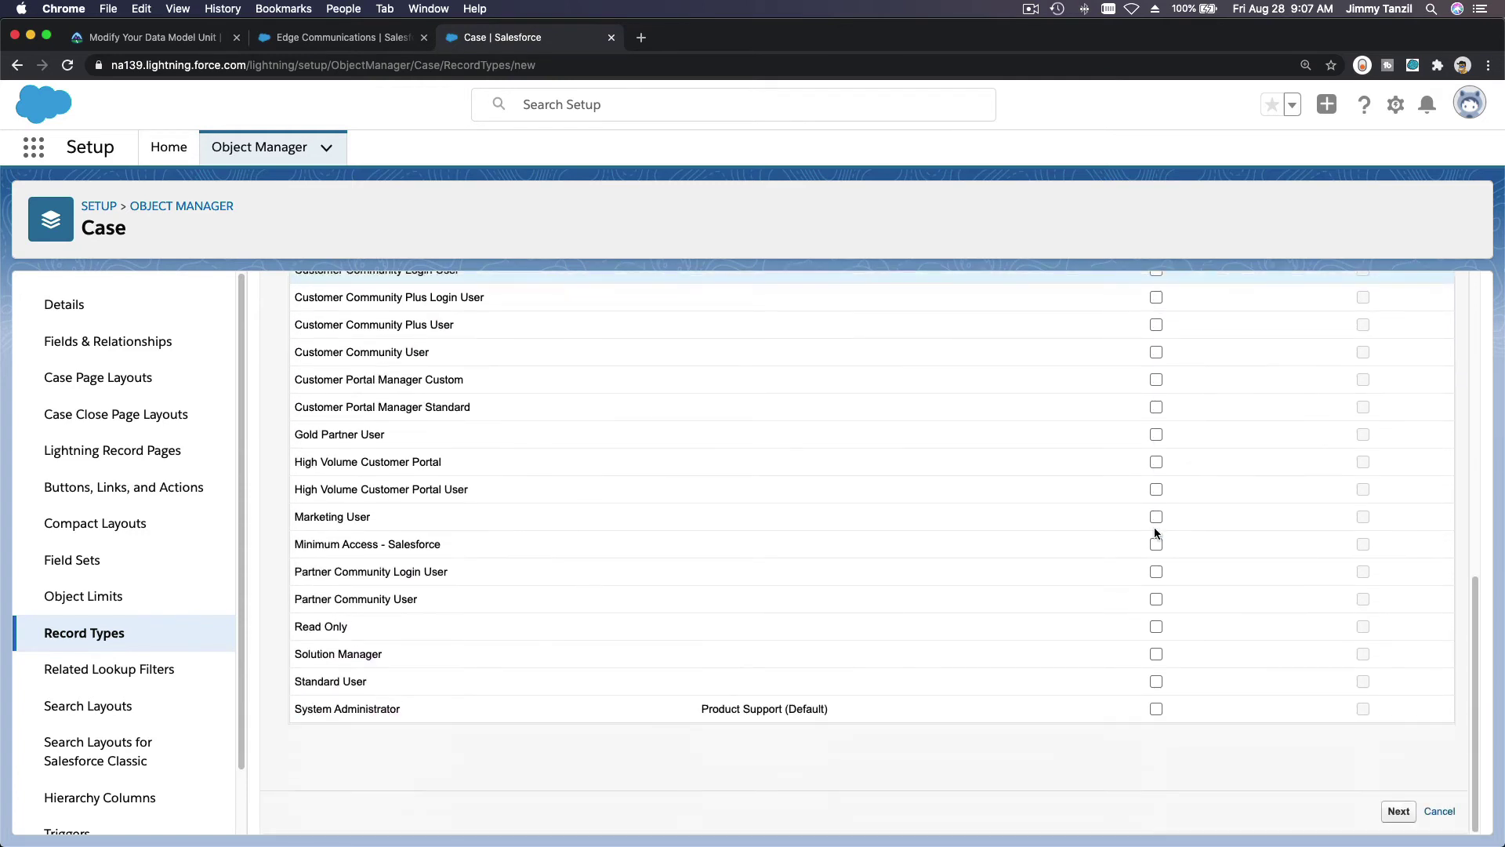
{"action": "left_click", "coordinate": [1156, 709]}
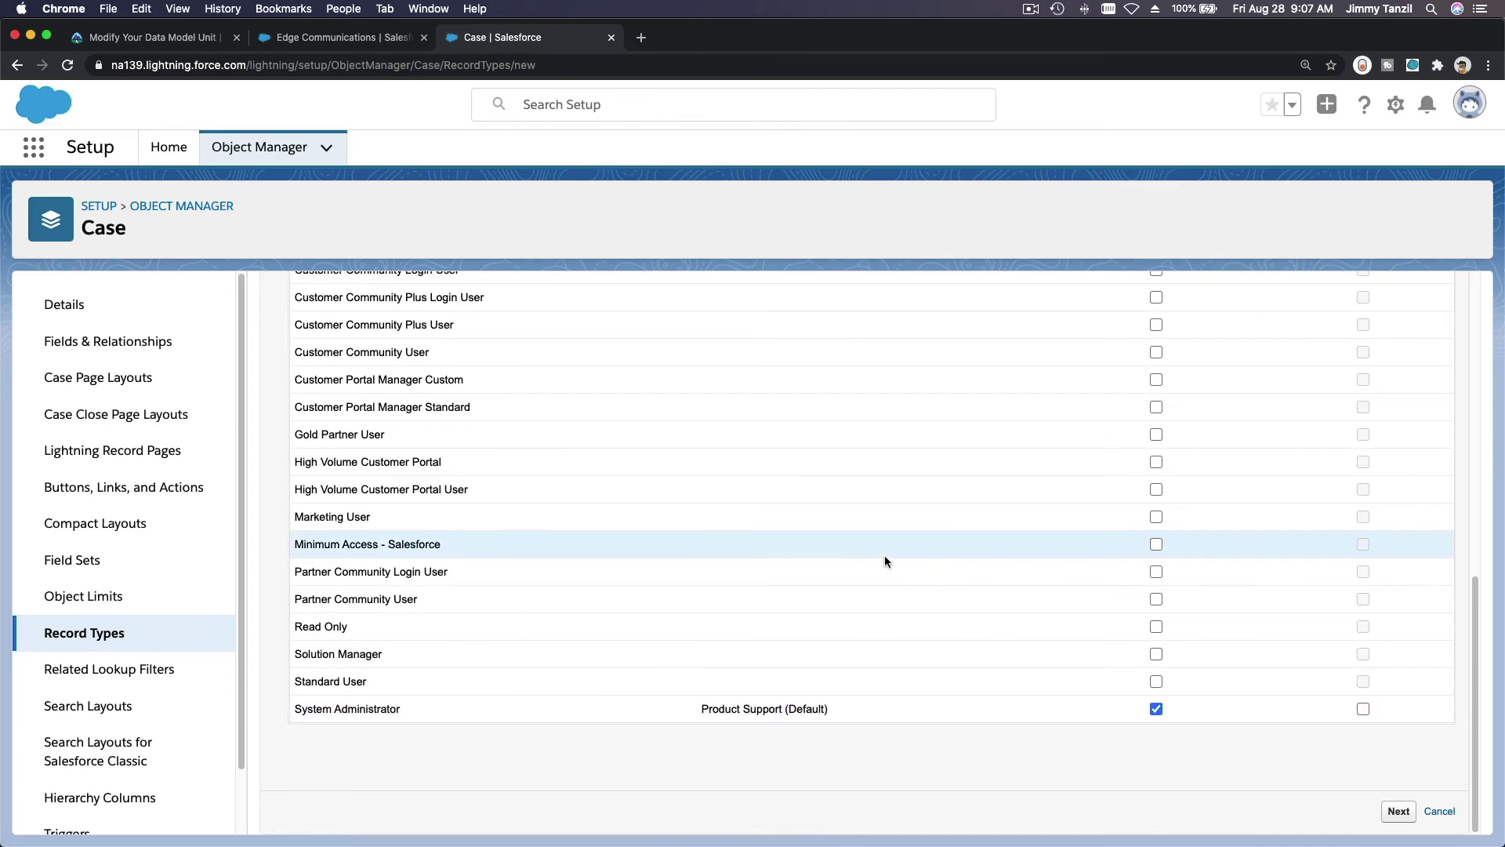
{"action": "scroll", "coordinate": [883, 551], "scroll_direction": "up", "scroll_amount": 5}
{"action": "scroll", "coordinate": [881, 548], "scroll_direction": "down", "scroll_amount": 2}
{"action": "scroll", "coordinate": [882, 555], "scroll_direction": "down", "scroll_amount": 3}
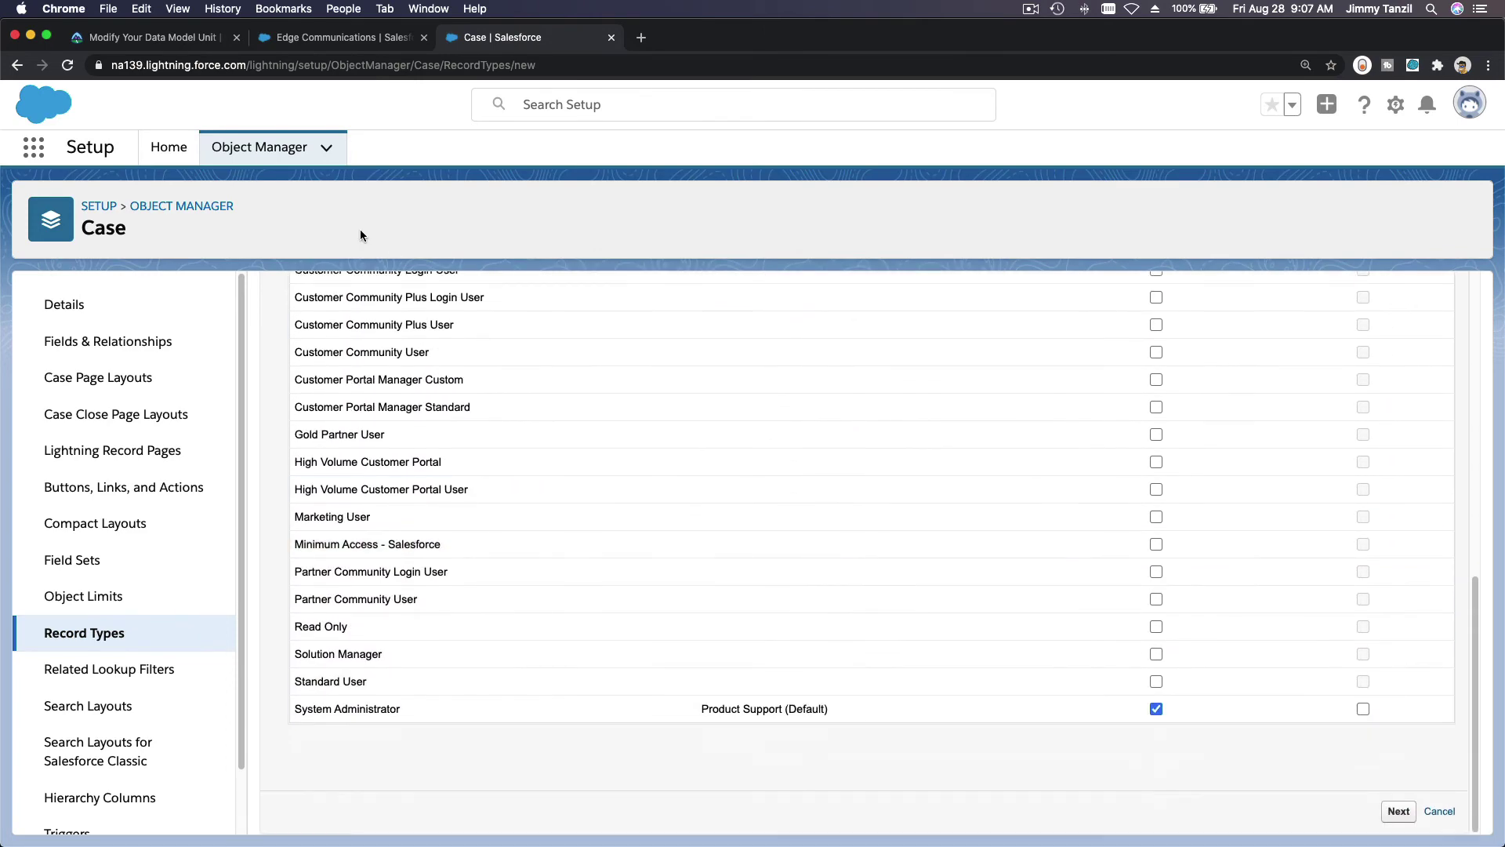
Continue to the page layout assignment and apply Case (Support) Layout to all profiles.
{"action": "left_click", "coordinate": [120, 41]}
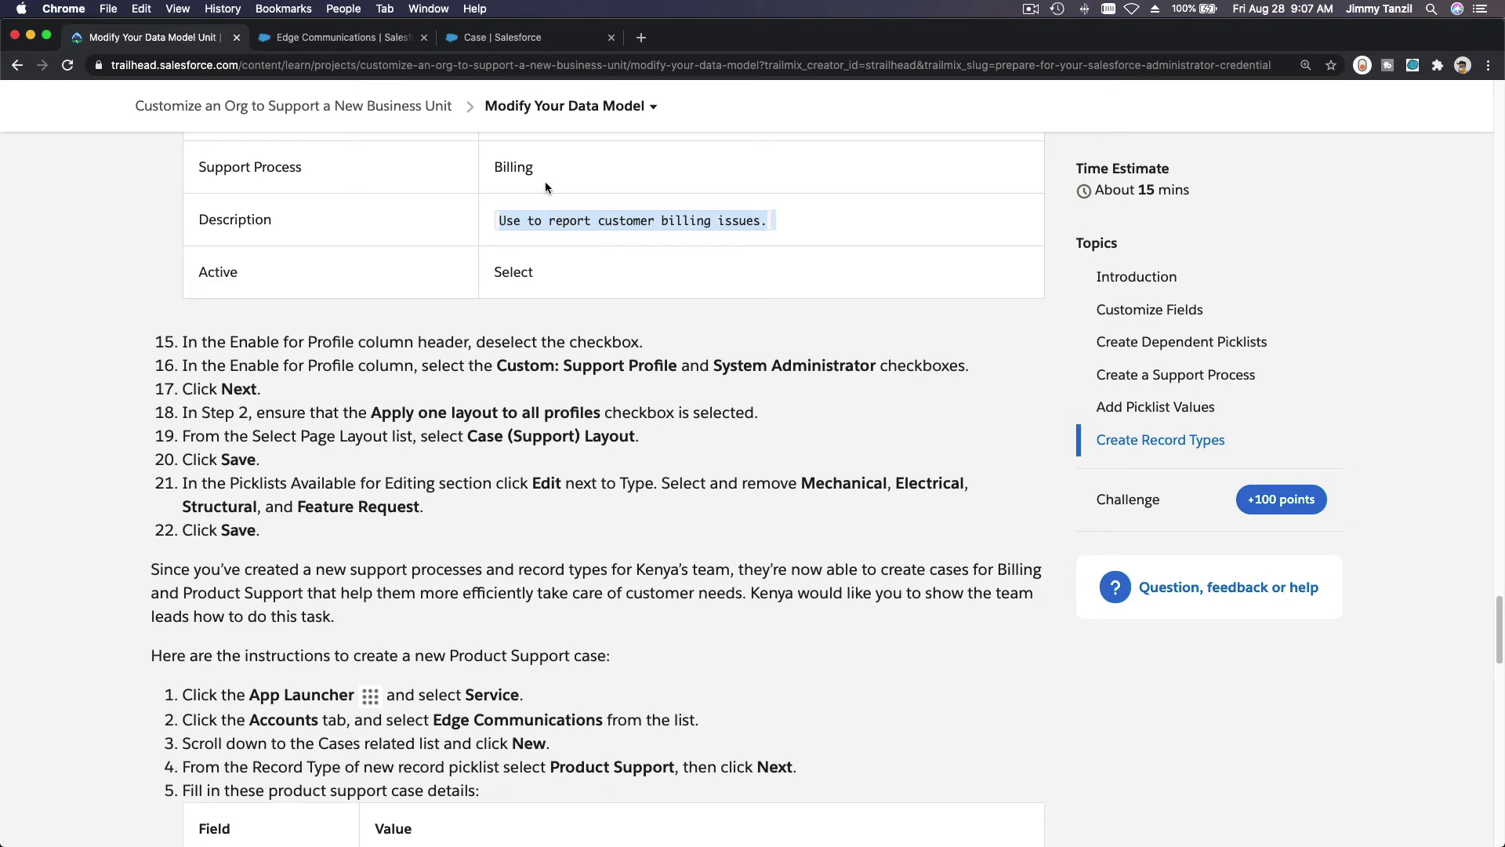
{"action": "left_click", "coordinate": [522, 45]}
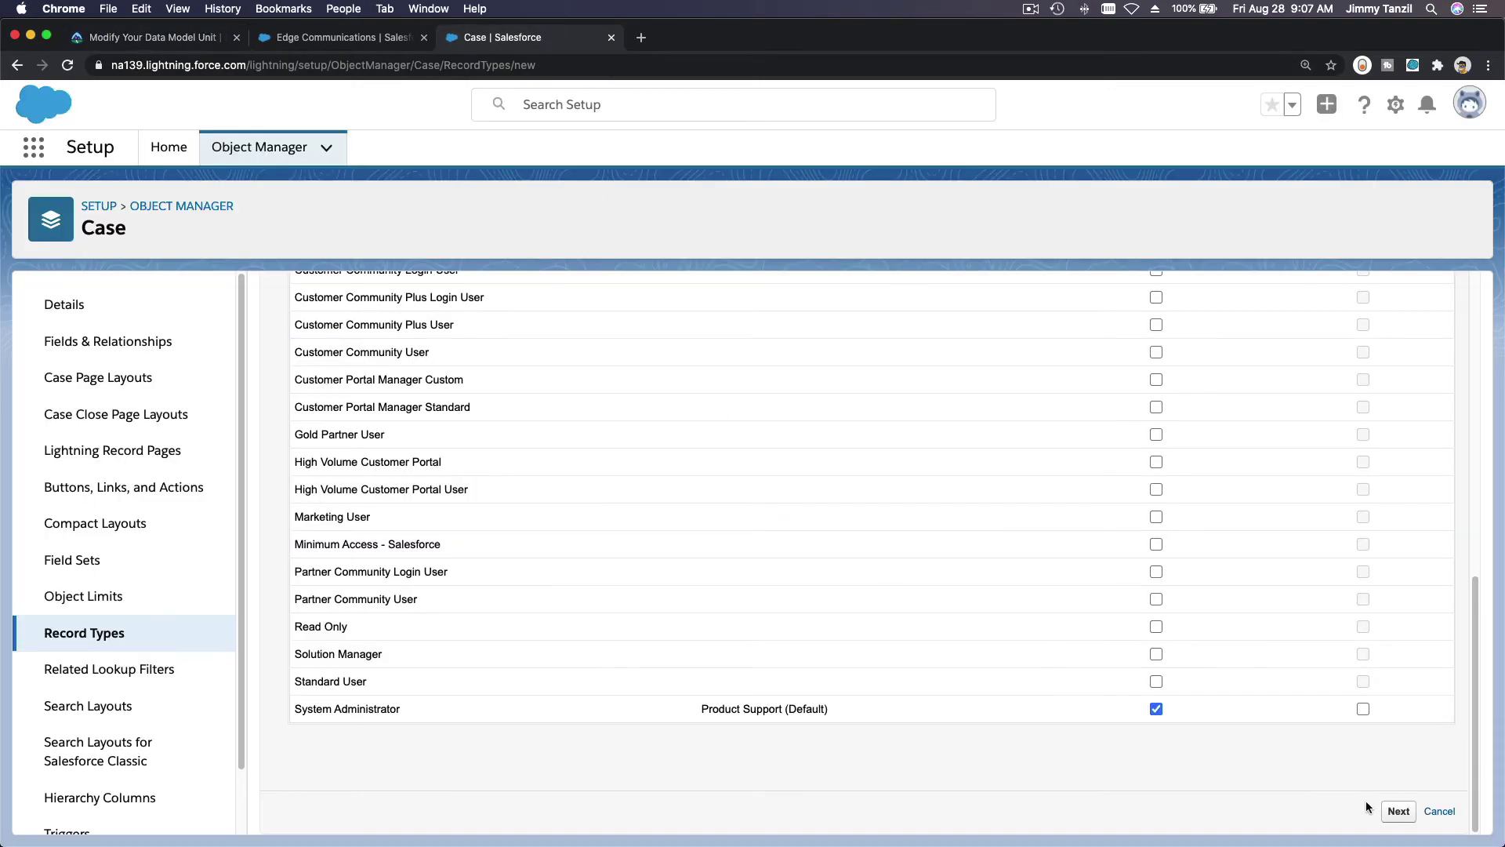
{"action": "left_click", "coordinate": [1396, 812]}
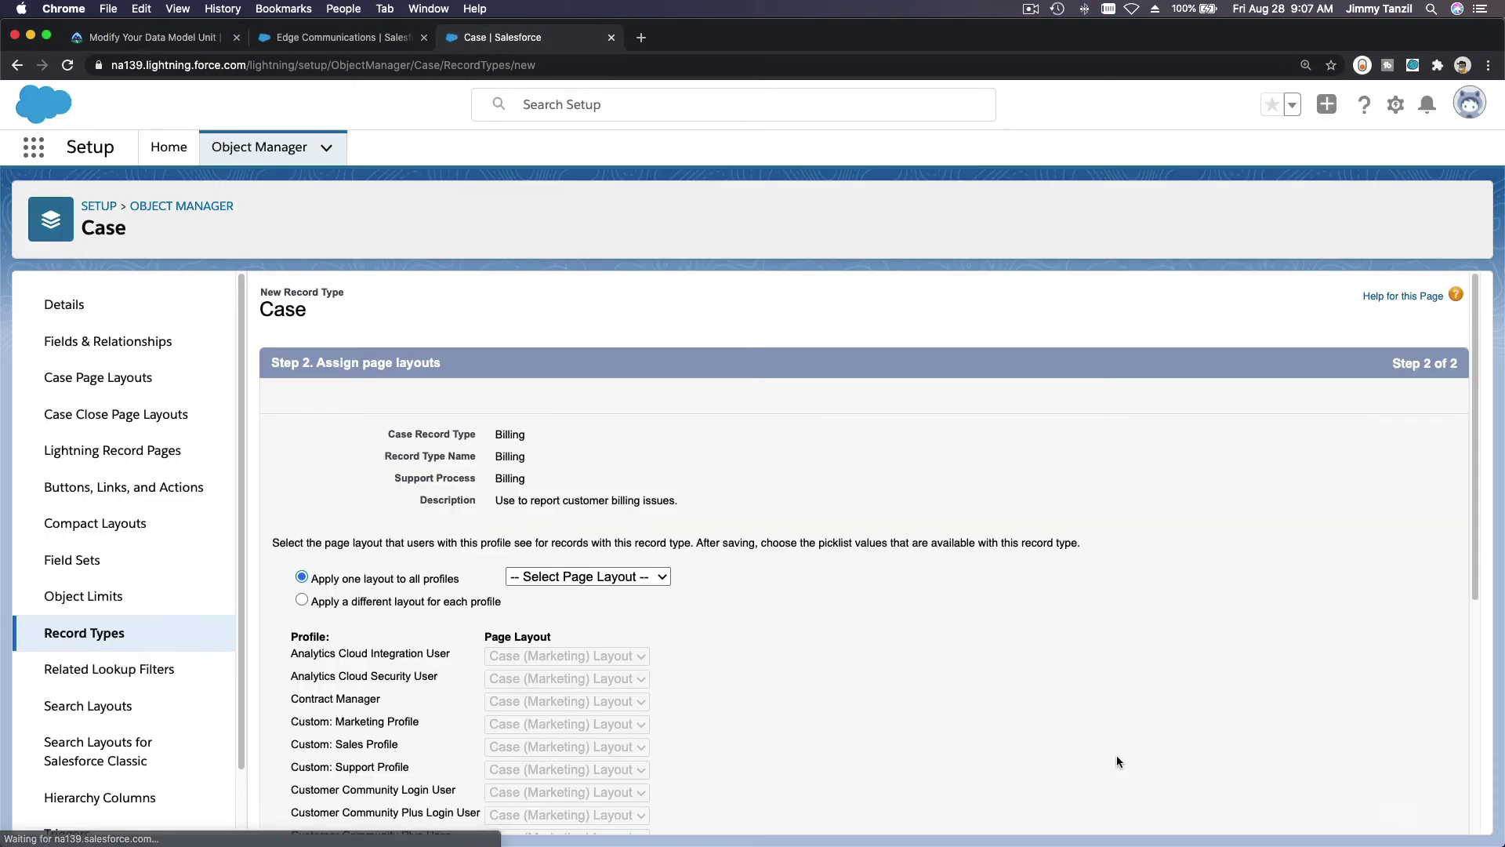
{"action": "scroll", "coordinate": [810, 608], "scroll_direction": "down", "scroll_amount": 3}
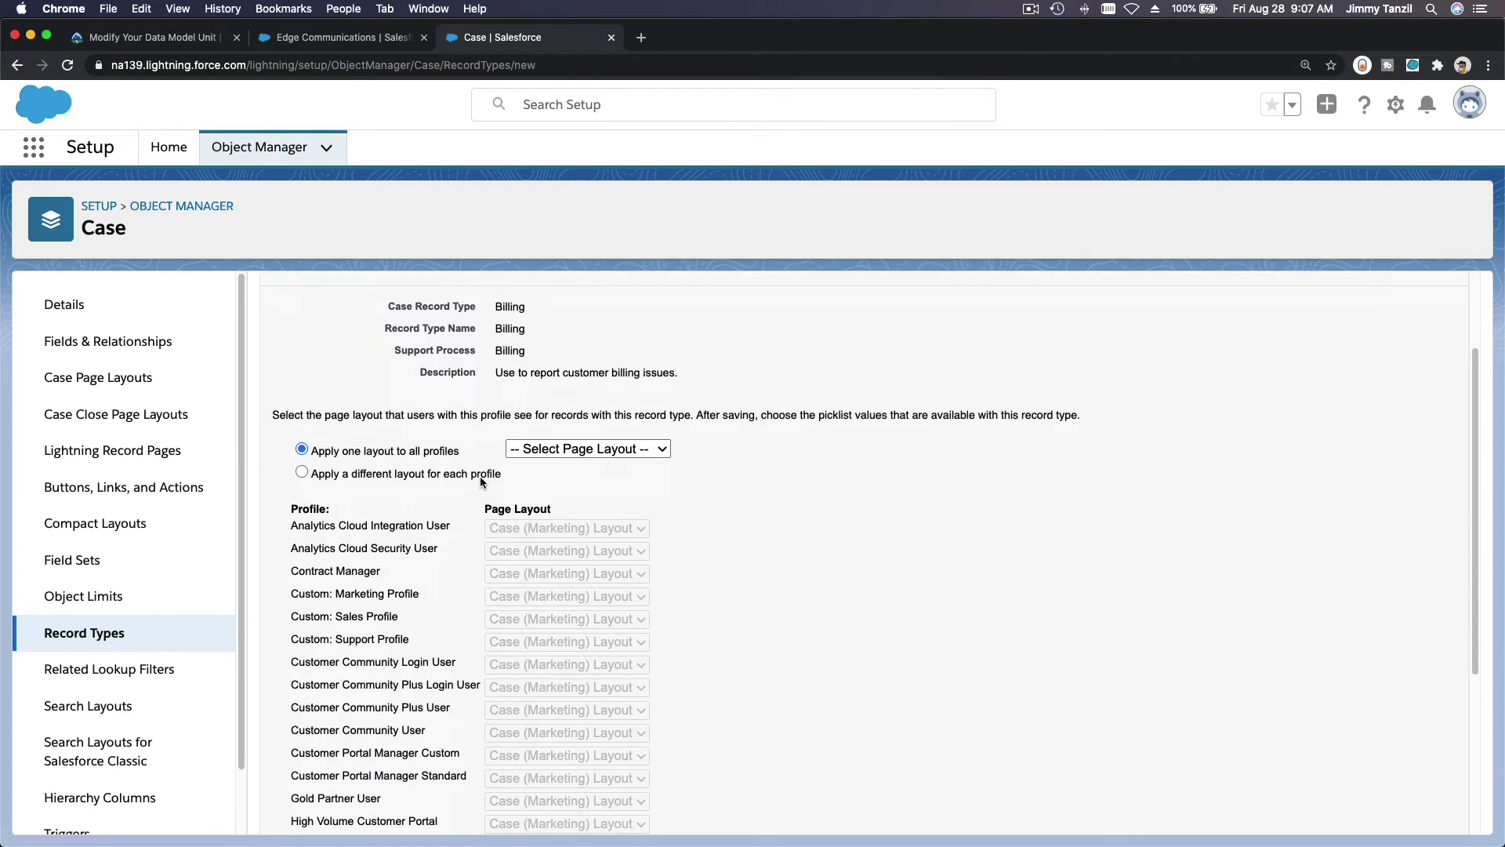
{"action": "left_click", "coordinate": [549, 450]}
{"action": "left_click", "coordinate": [635, 500]}
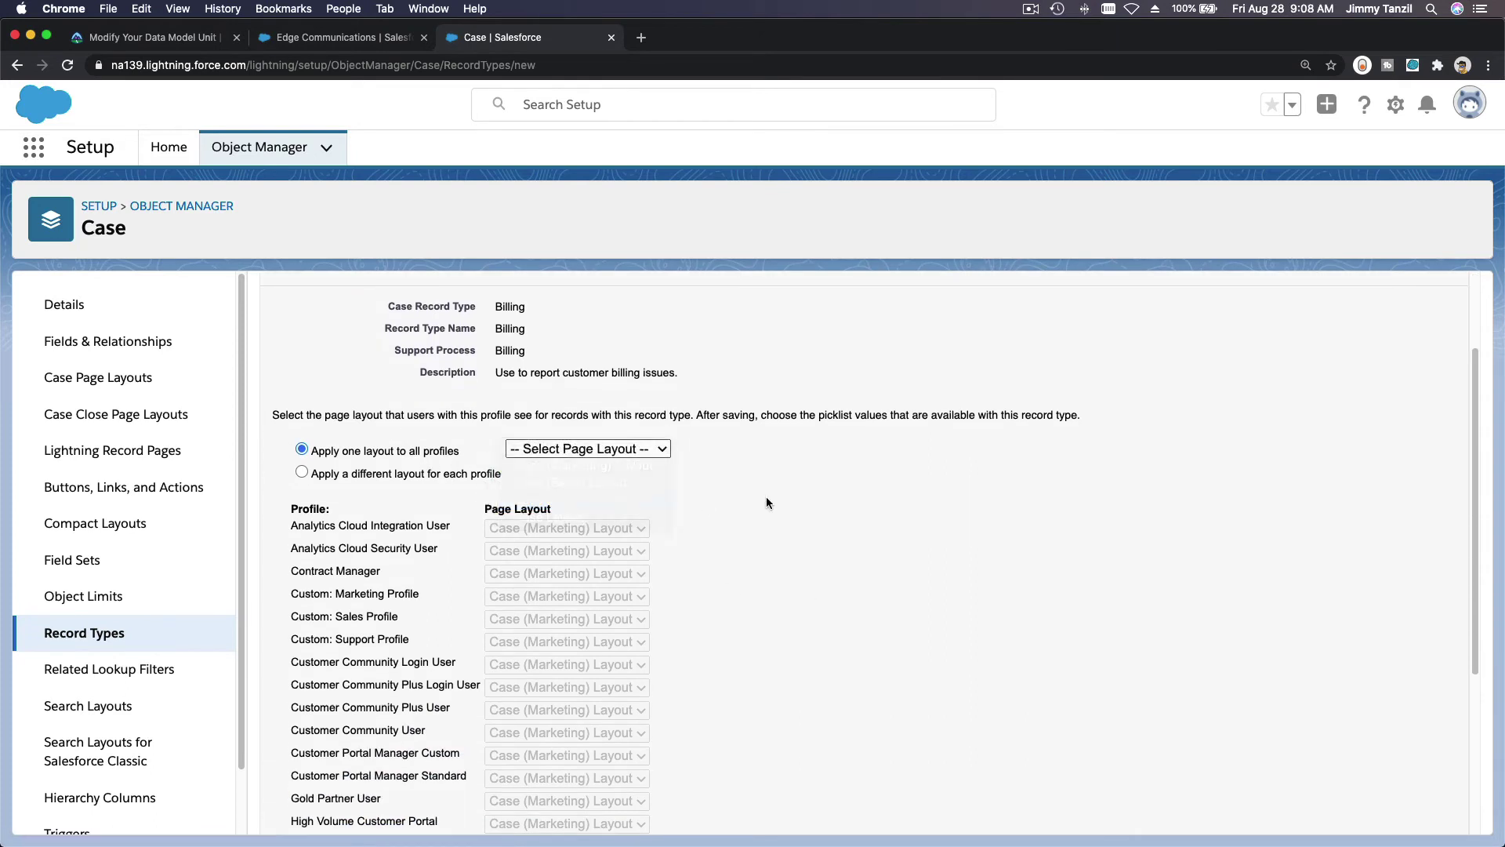
{"action": "scroll", "coordinate": [778, 494], "scroll_direction": "down", "scroll_amount": 5}
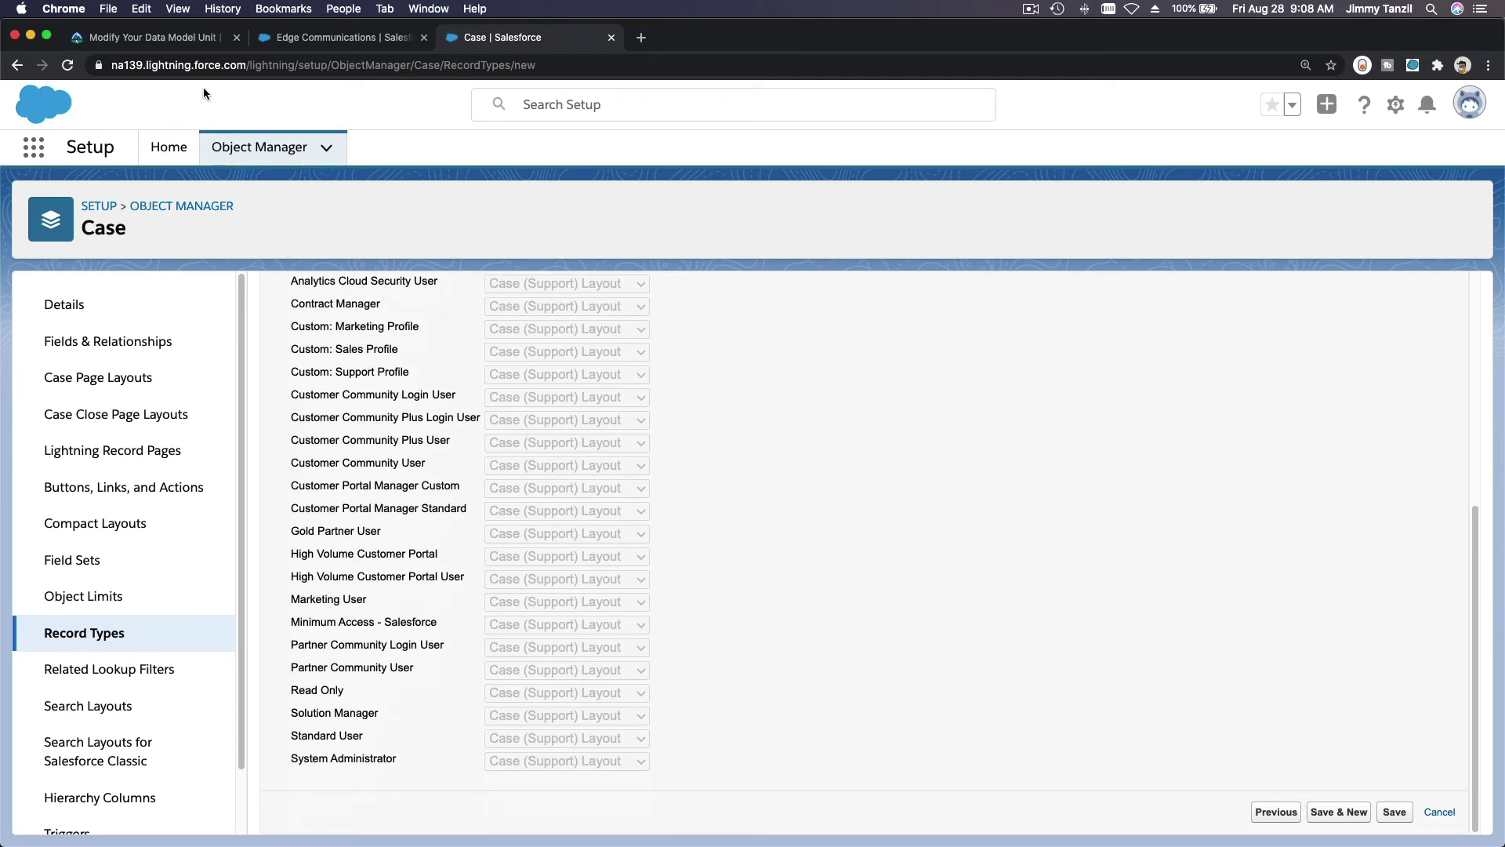
Verify the page layout instructions in Trailhead, then save the Billing record type.
{"action": "left_click", "coordinate": [185, 41]}
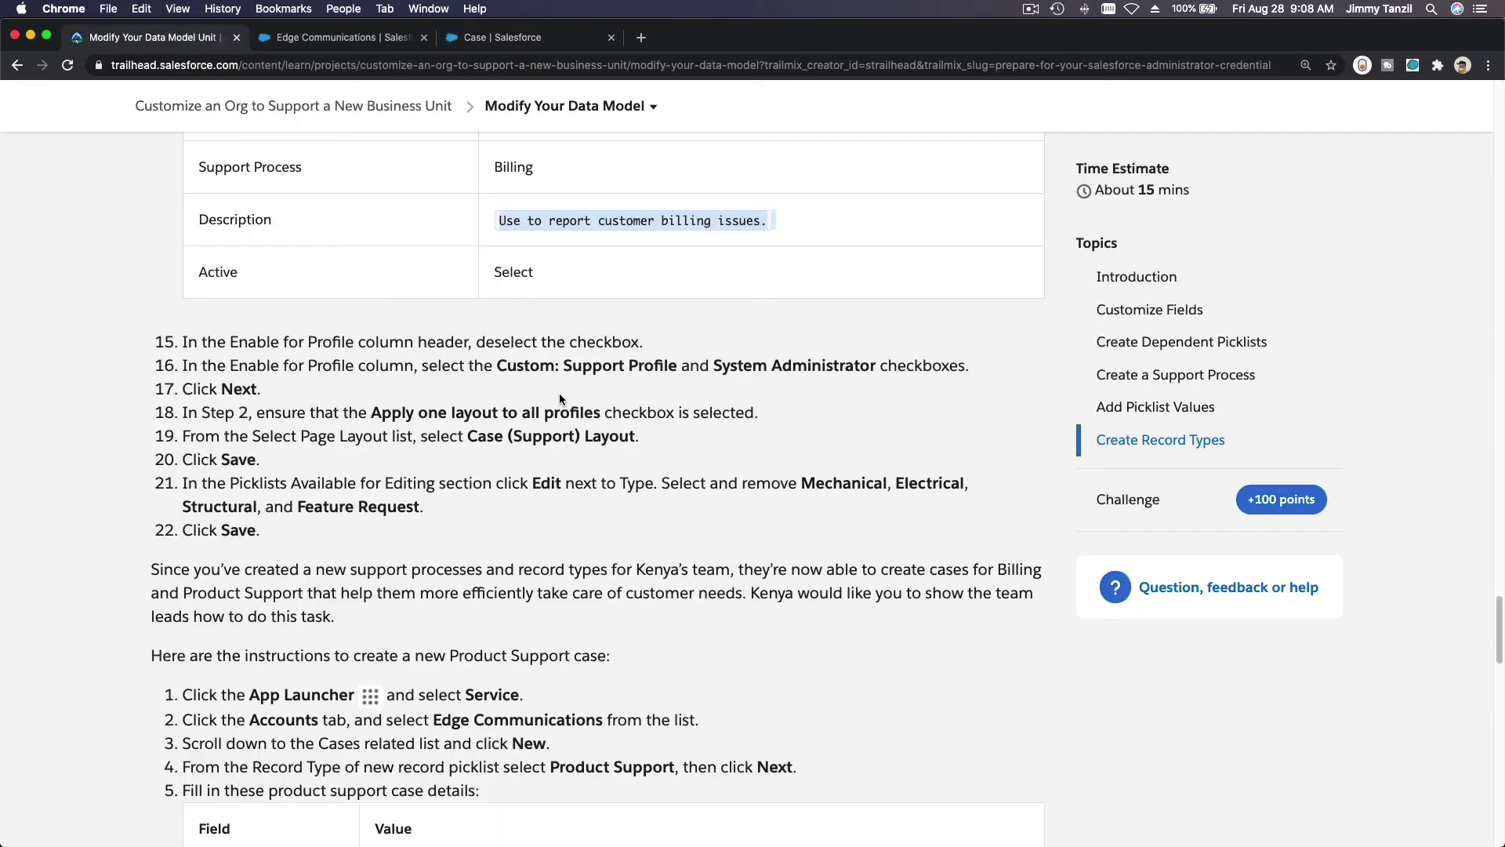
{"action": "double_click", "coordinate": [378, 414]}
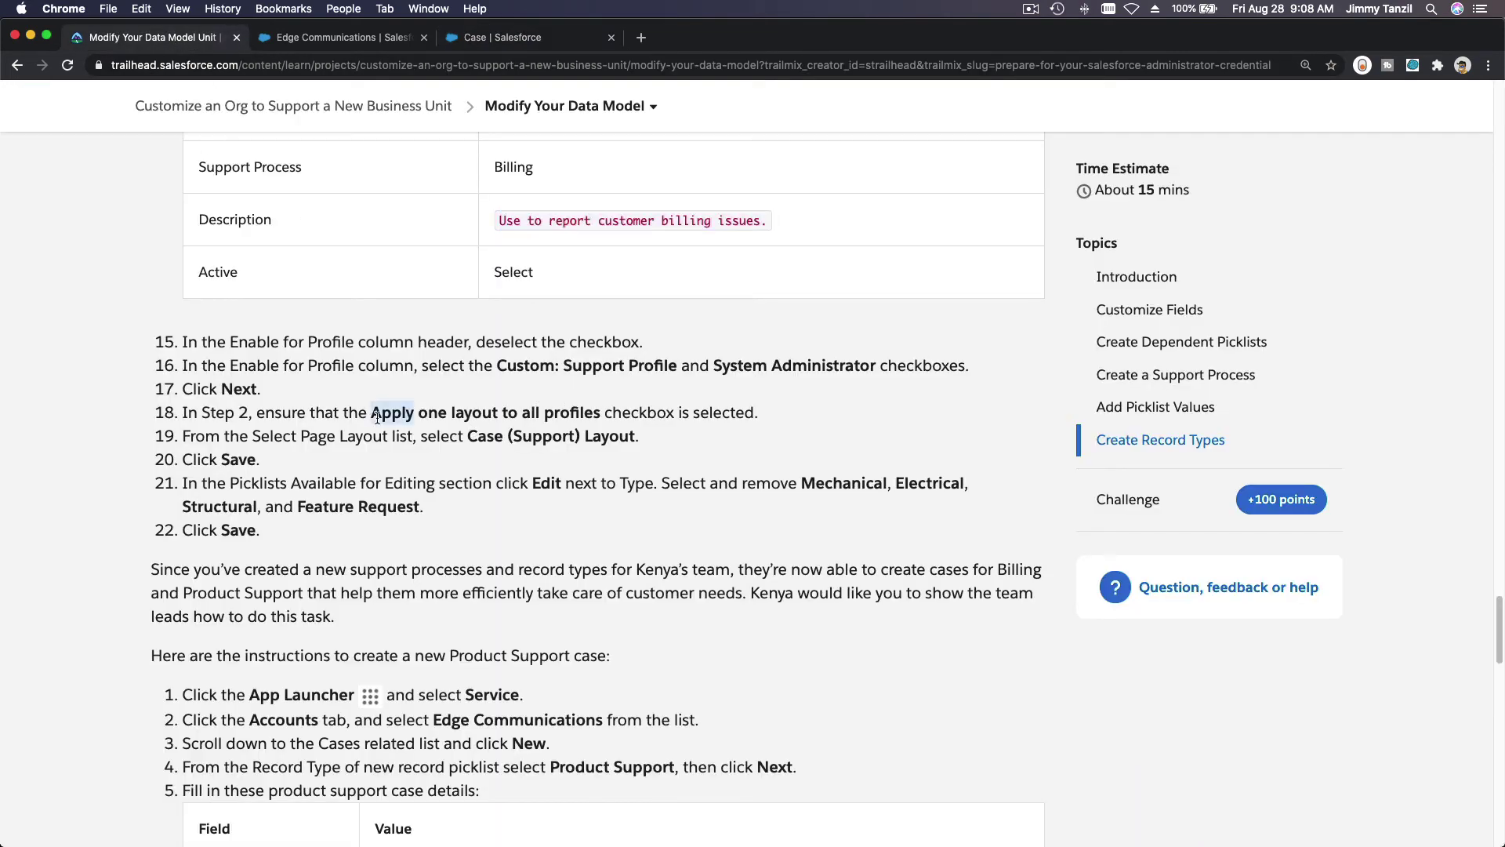
{"action": "left_click", "coordinate": [377, 431]}
{"action": "double_click", "coordinate": [376, 434]}
{"action": "left_click", "coordinate": [500, 39]}
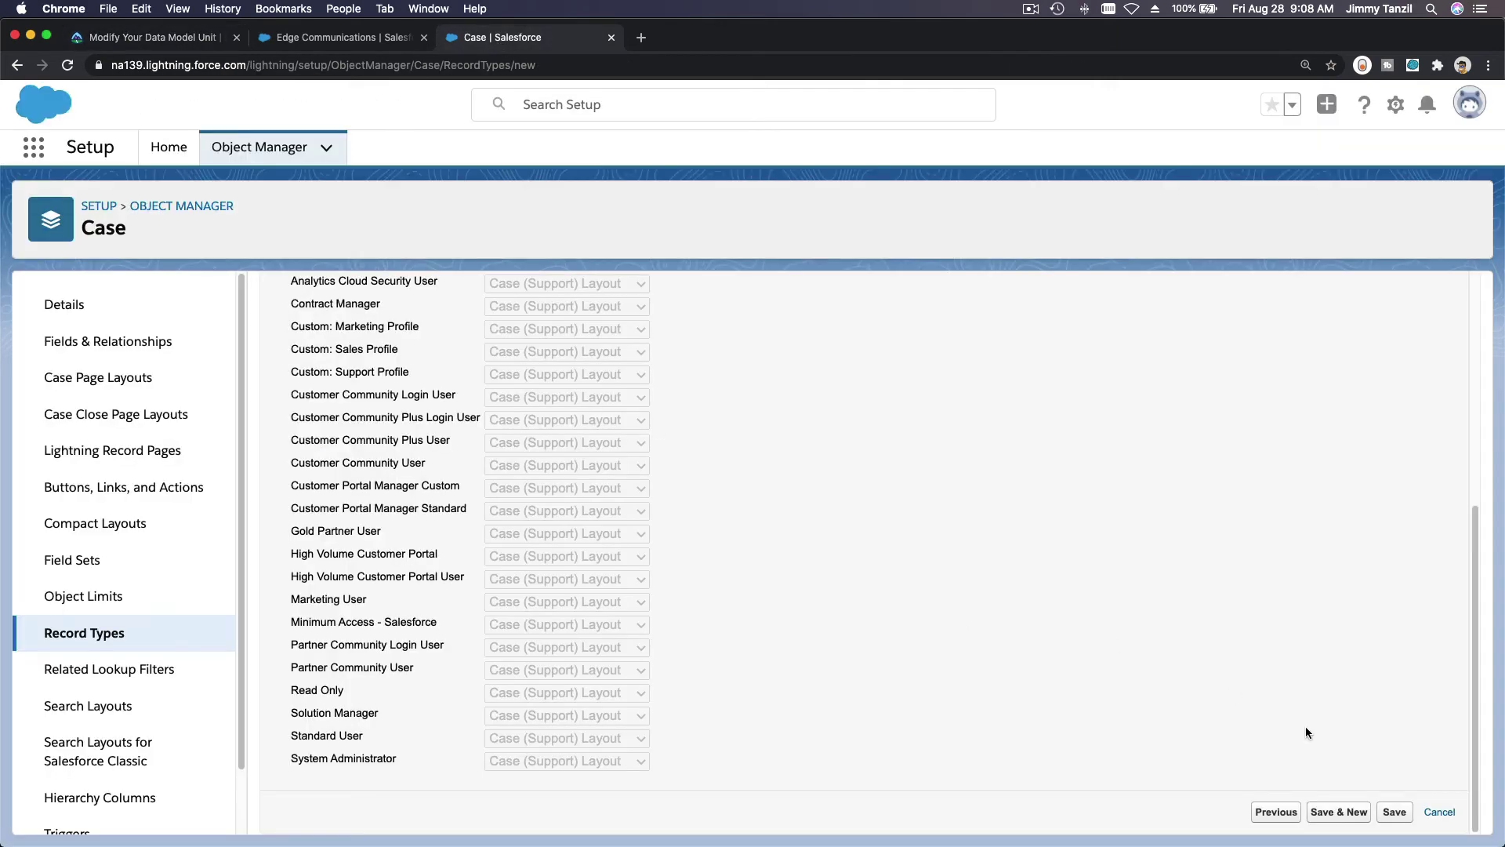
{"action": "left_click", "coordinate": [1394, 812]}
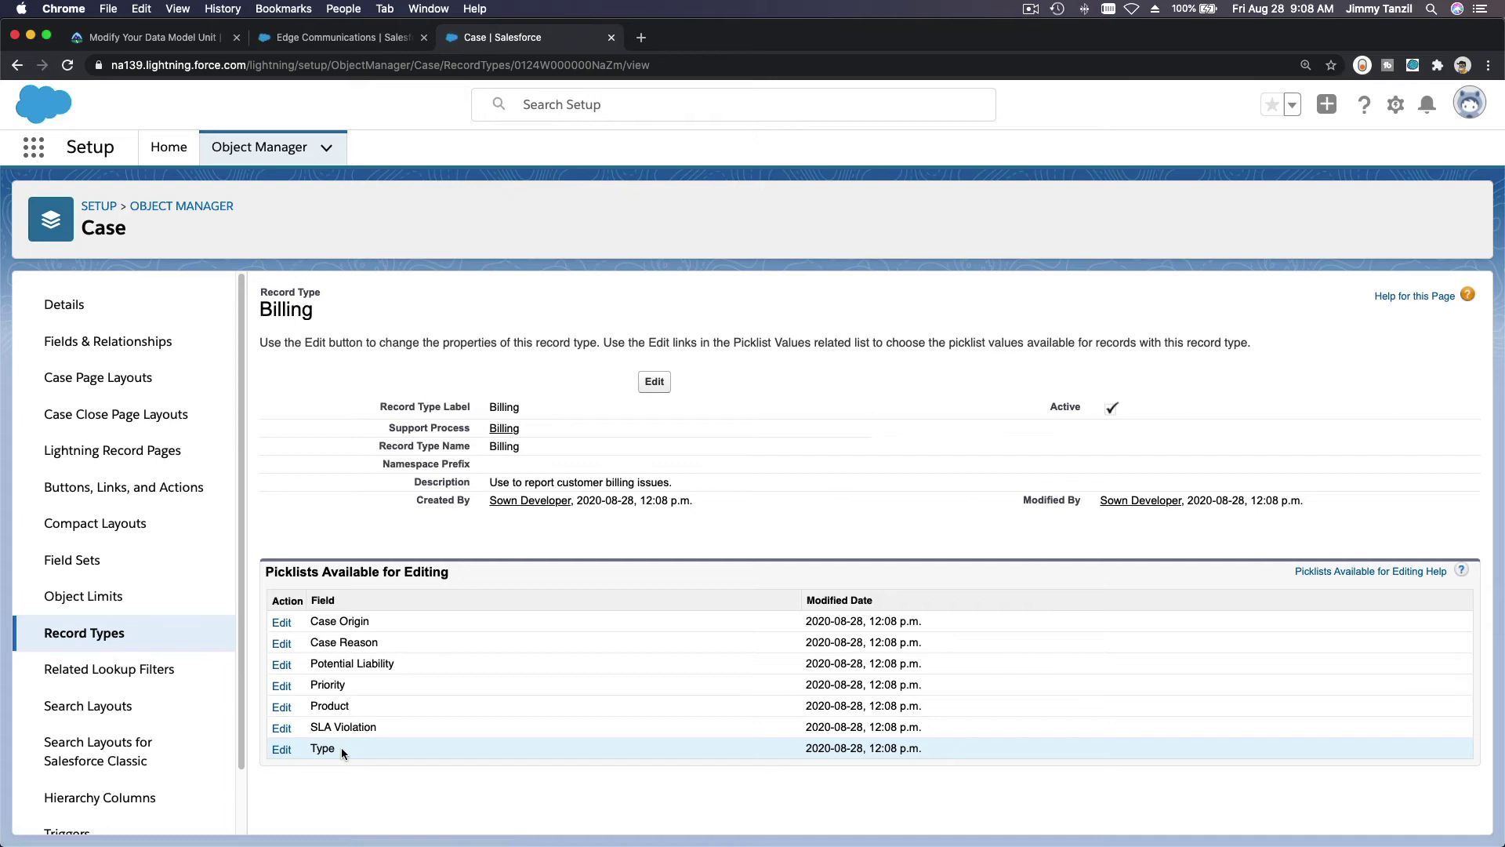
Open the Billing record type's Type picklist for editing and check in Trailhead which values have to be removed.
{"action": "left_click", "coordinate": [282, 750]}
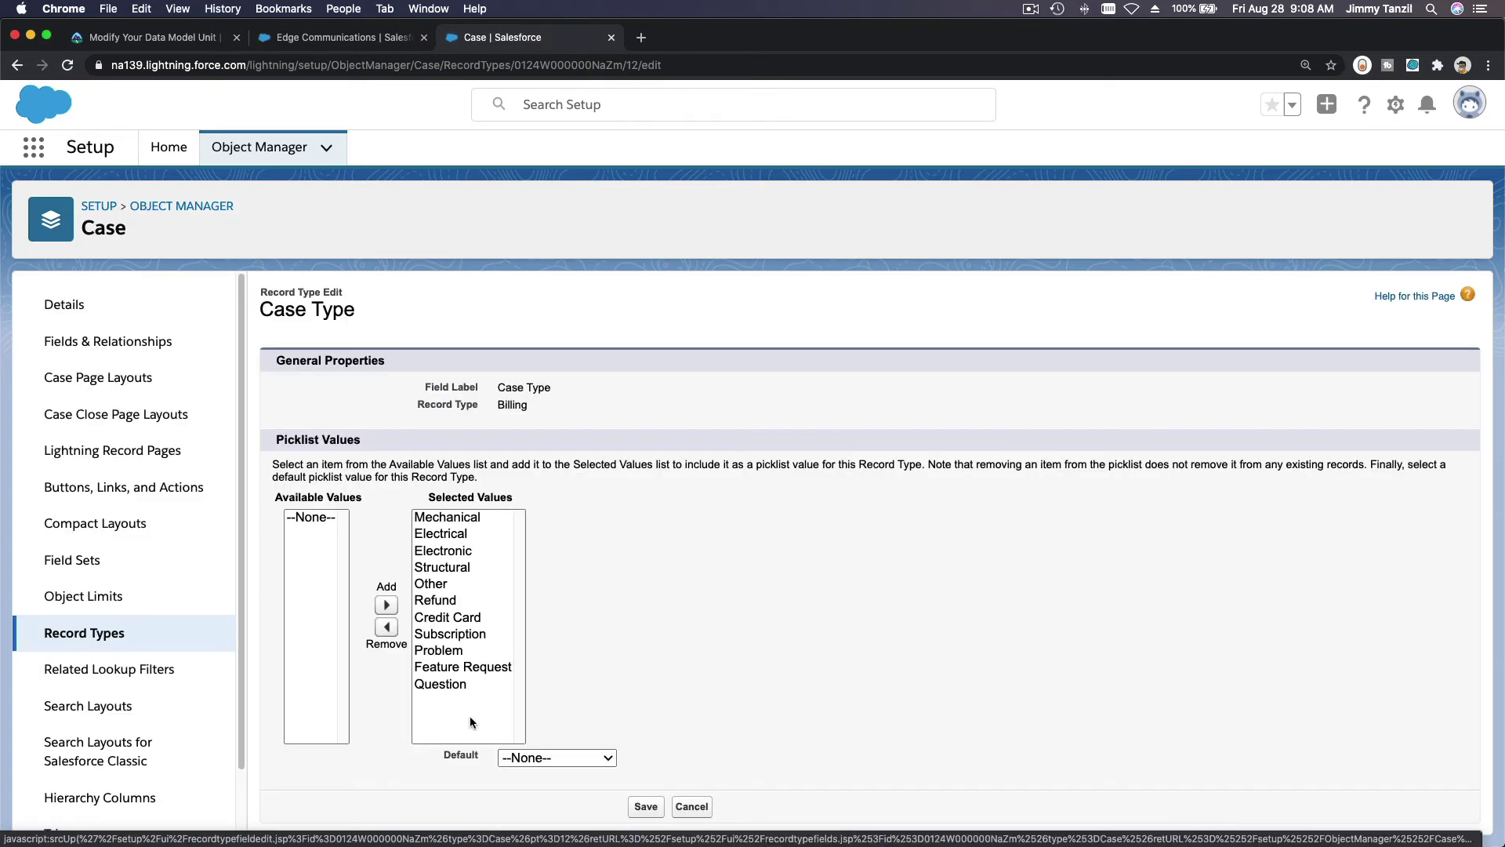
{"action": "left_click", "coordinate": [154, 41]}
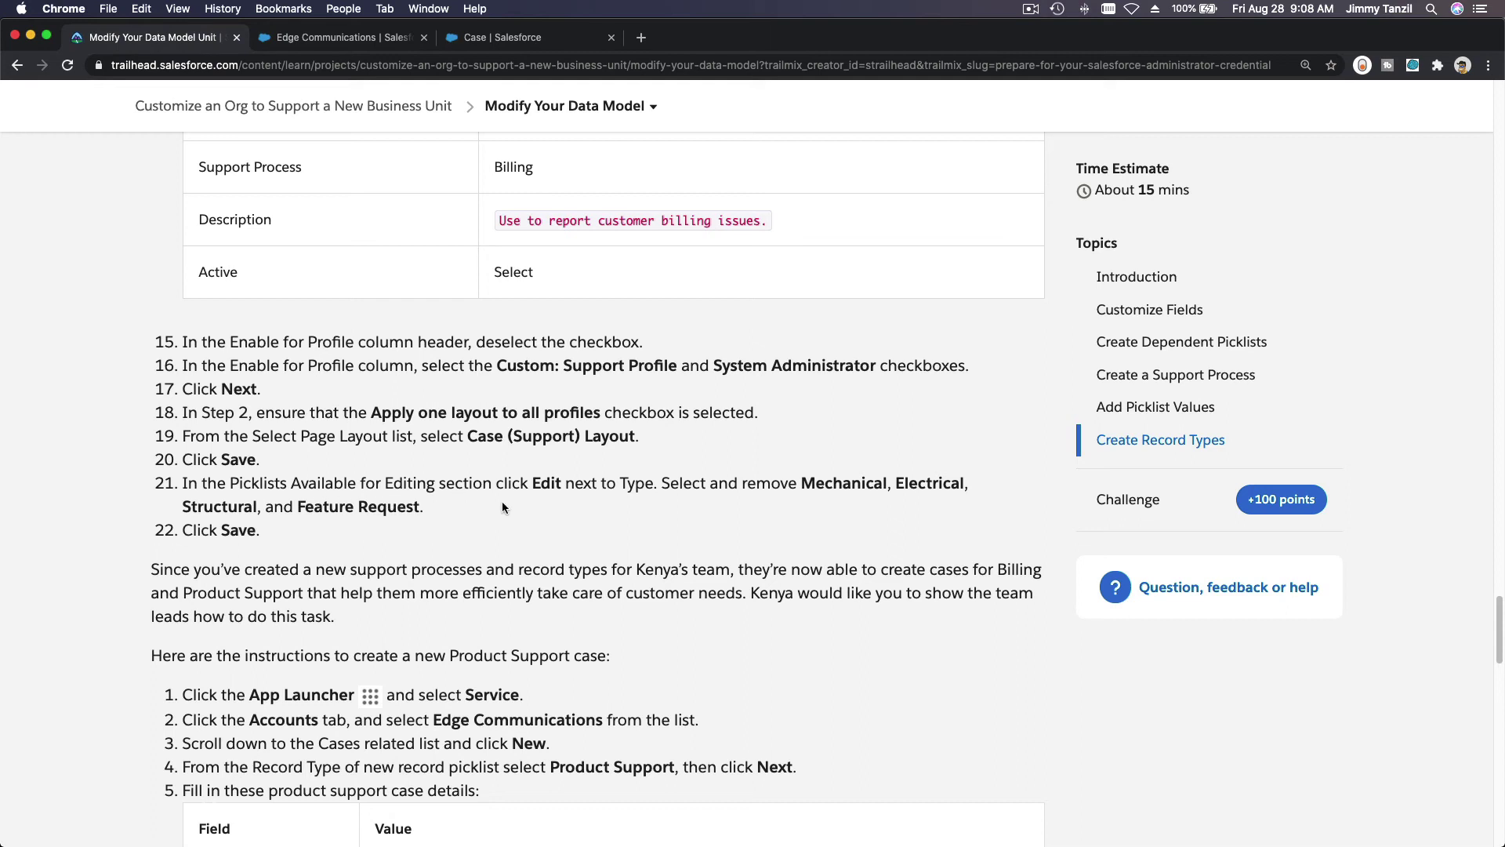
{"action": "double_click", "coordinate": [820, 486]}
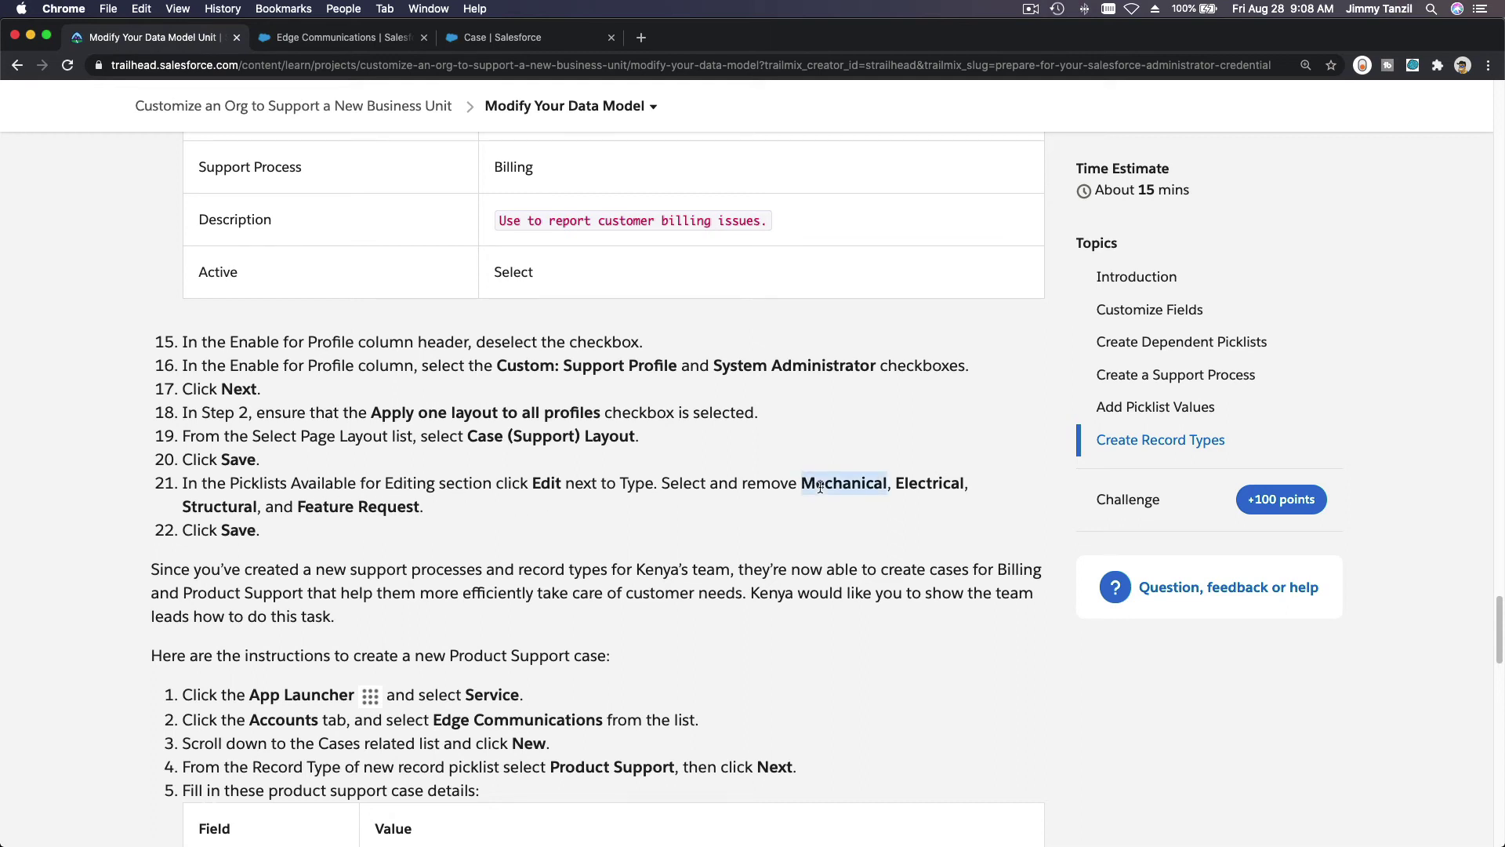
{"action": "double_click", "coordinate": [941, 483]}
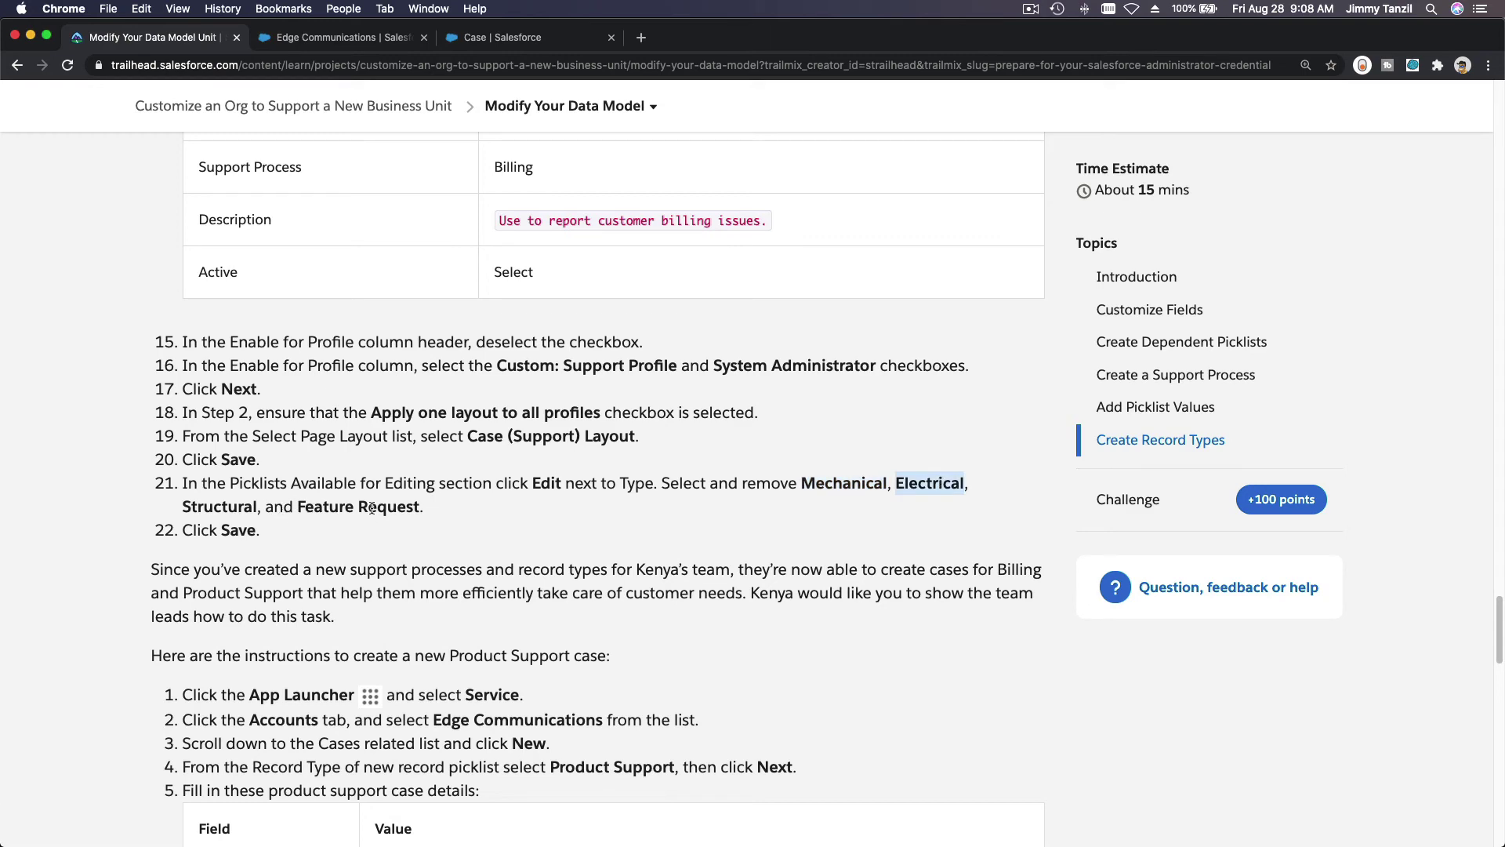
{"action": "left_click", "coordinate": [495, 40]}
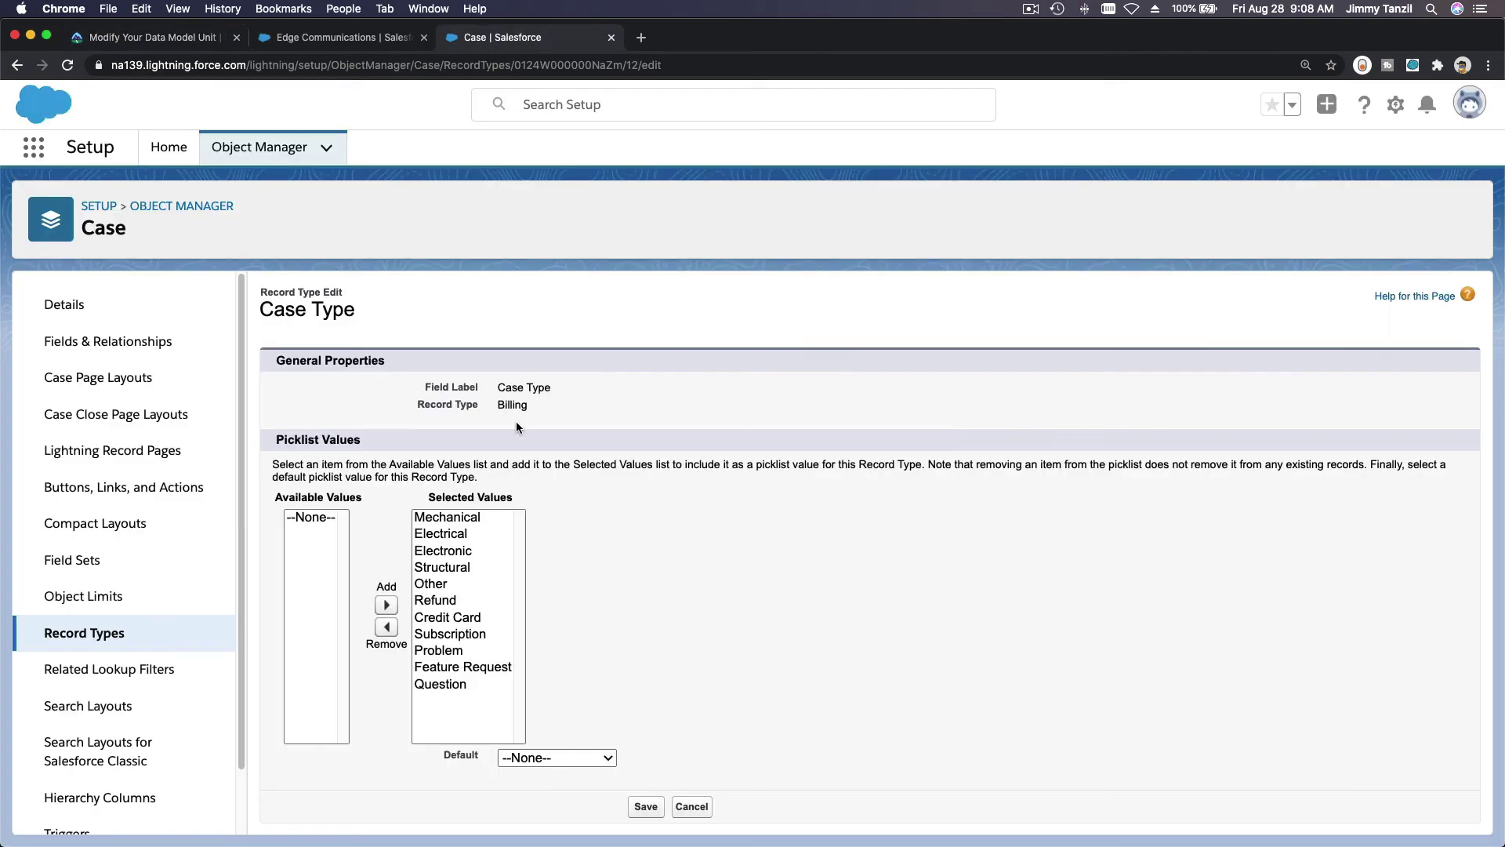
Remove Mechanical, Electrical, Structural and Feature Request from the selected Type values of the Billing record type.
{"action": "left_click", "coordinate": [475, 517]}
{"action": "left_click", "coordinate": [388, 626]}
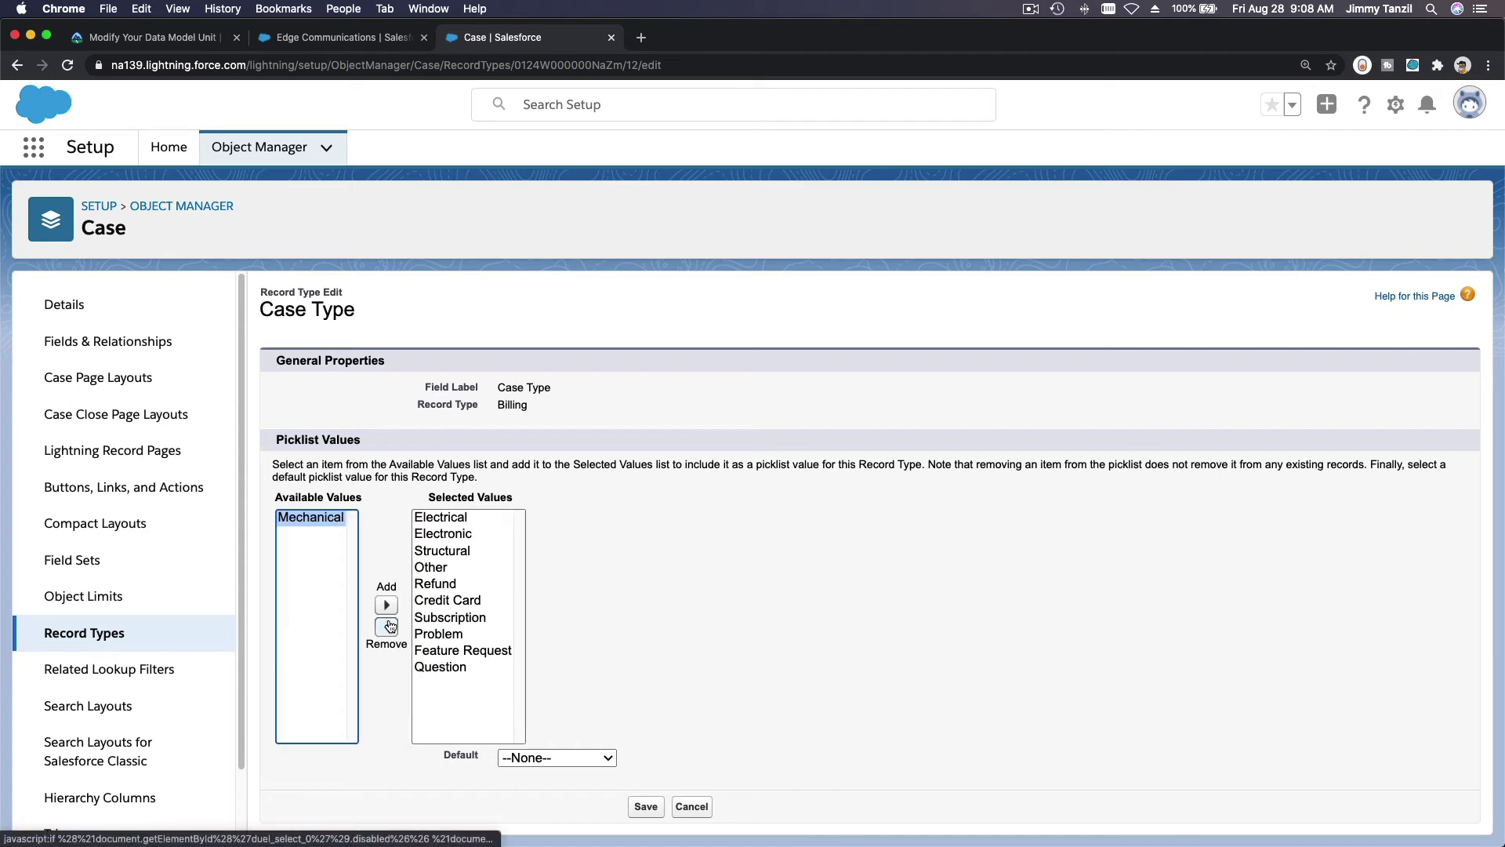
{"action": "left_click", "coordinate": [468, 520]}
{"action": "left_click", "coordinate": [392, 628]}
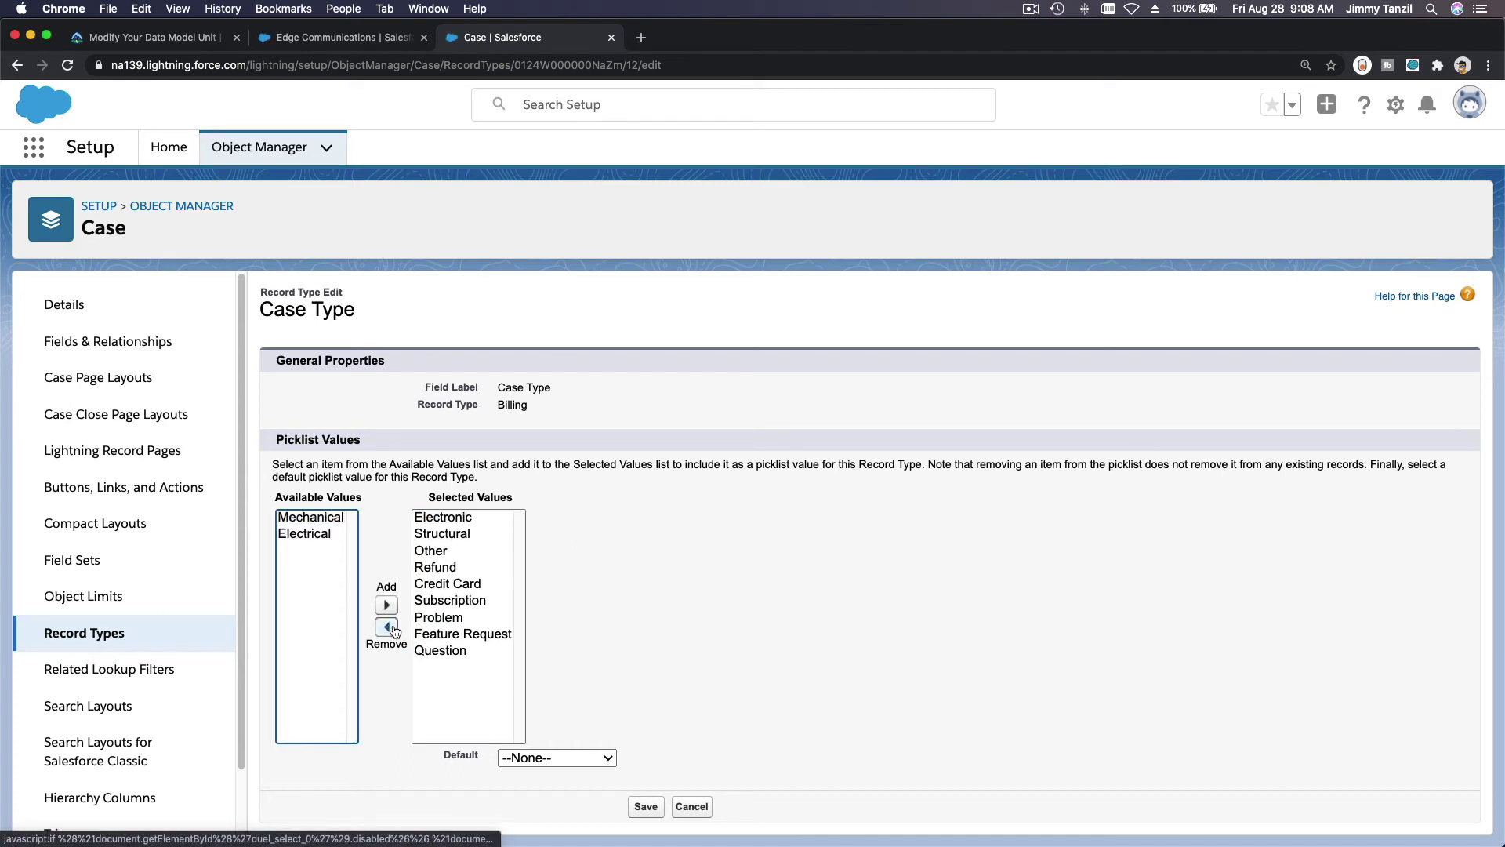
{"action": "left_click", "coordinate": [460, 535]}
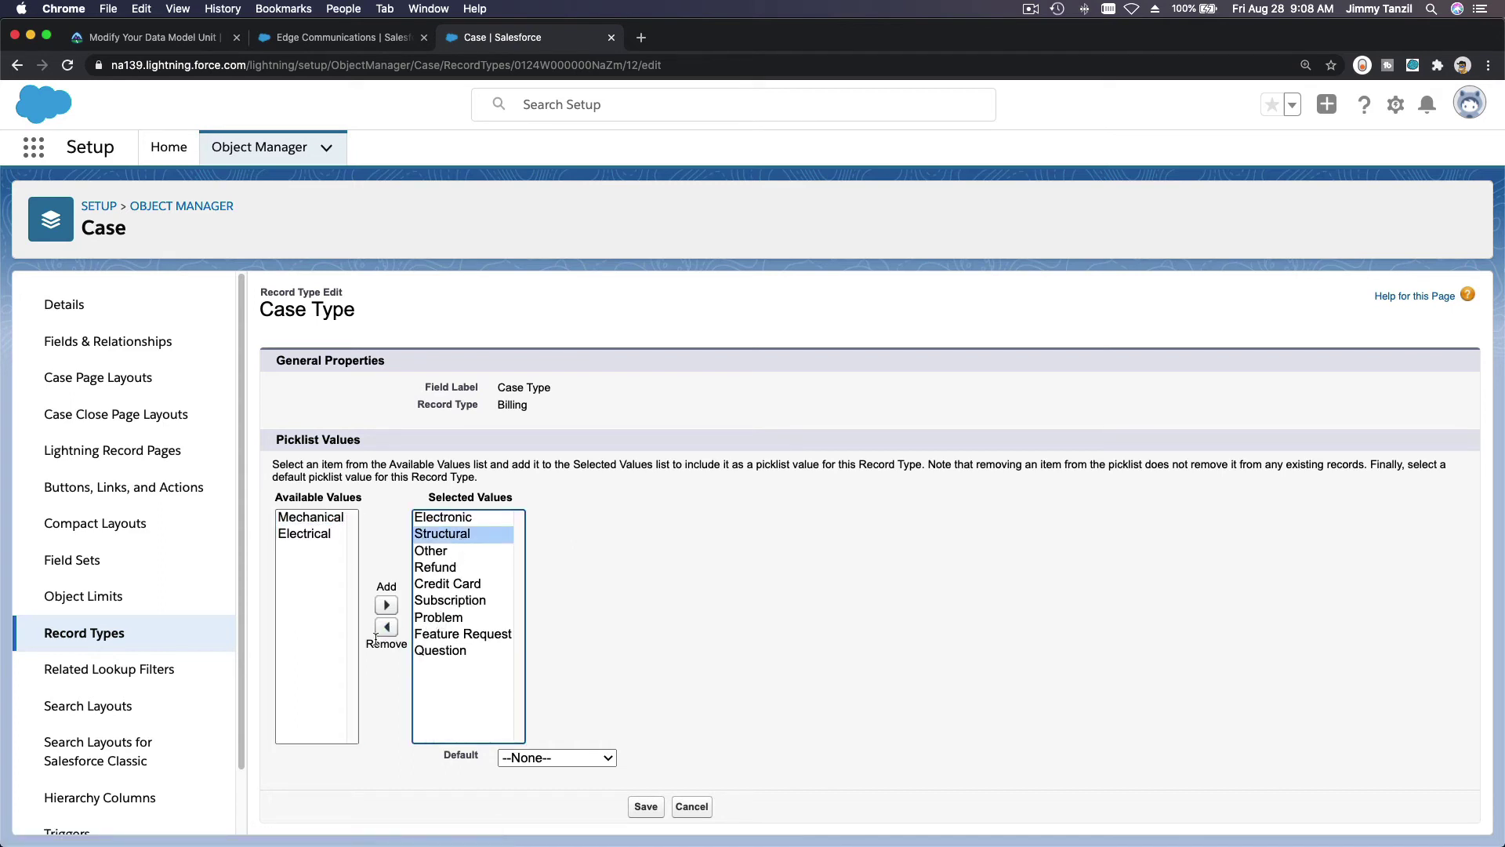
{"action": "left_click", "coordinate": [386, 627]}
{"action": "left_click", "coordinate": [453, 633]}
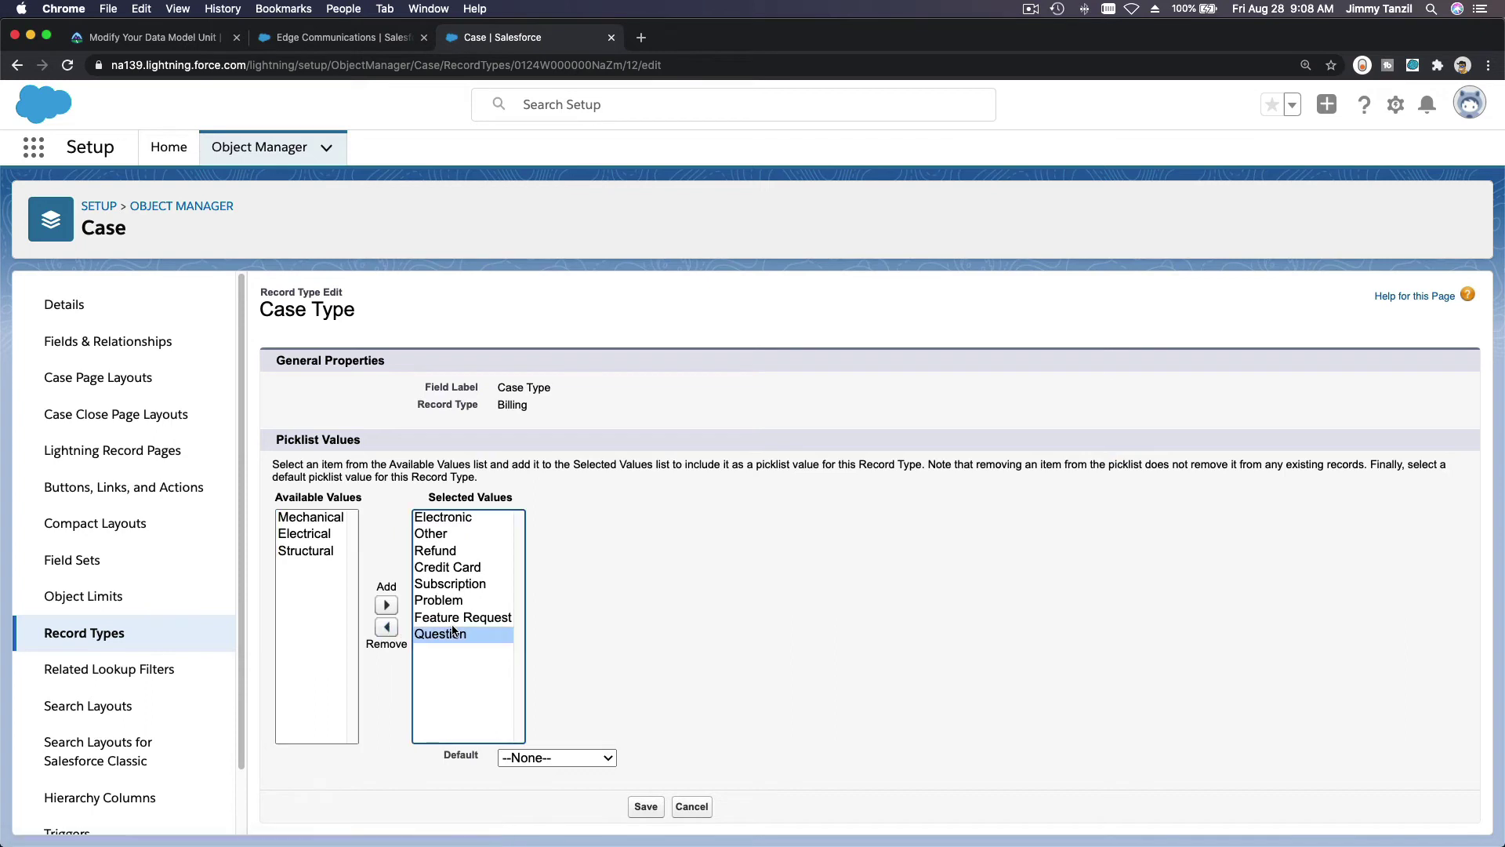
{"action": "left_click", "coordinate": [444, 621]}
{"action": "left_click", "coordinate": [386, 627]}
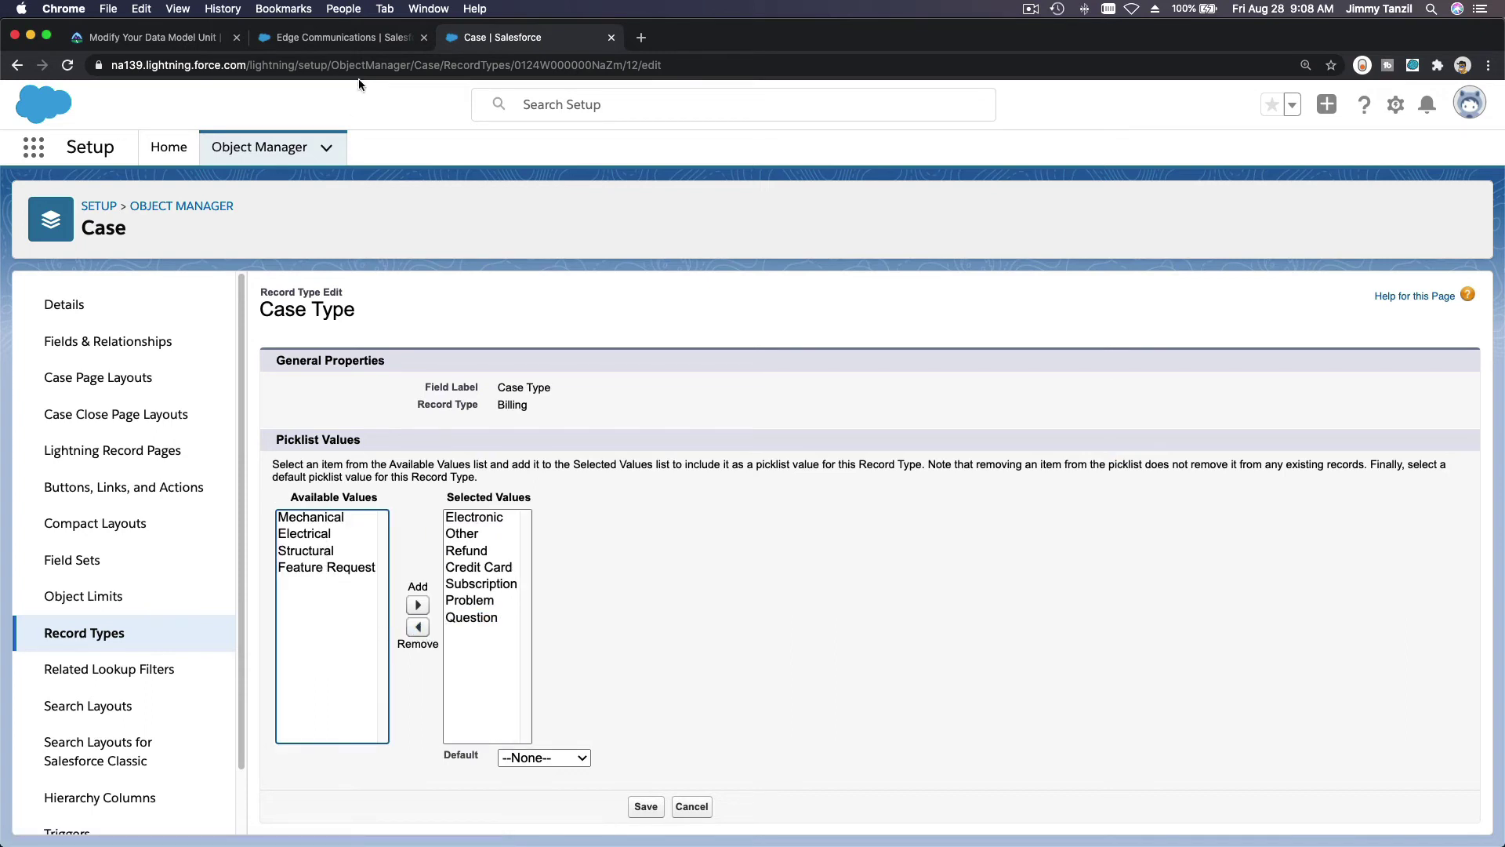
Recheck the values to remove in Trailhead, then save the Type picklist selection for the Billing record type.
{"action": "left_click", "coordinate": [347, 40]}
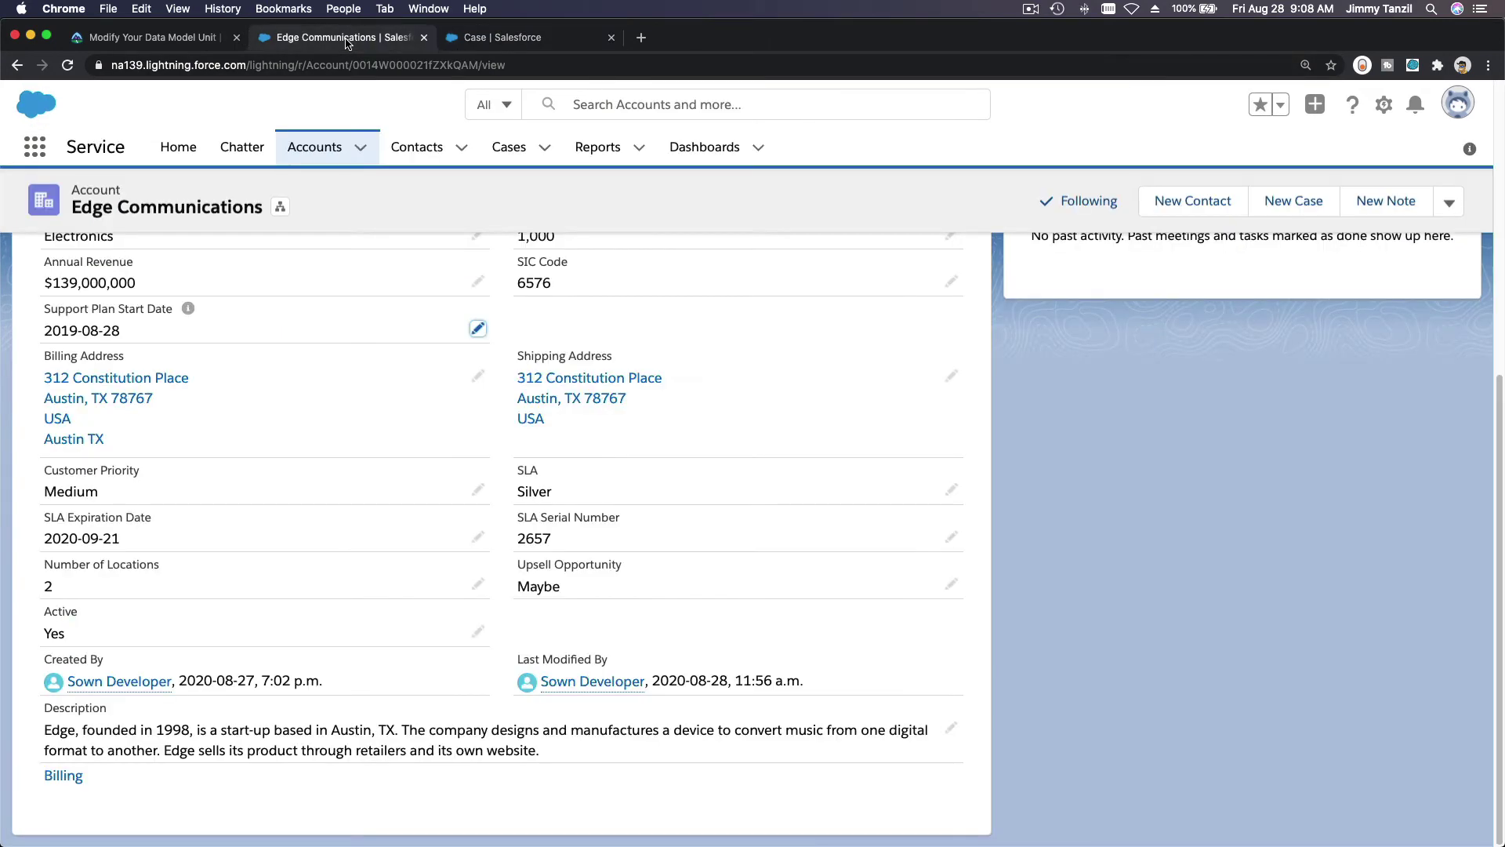
{"action": "left_click", "coordinate": [212, 41]}
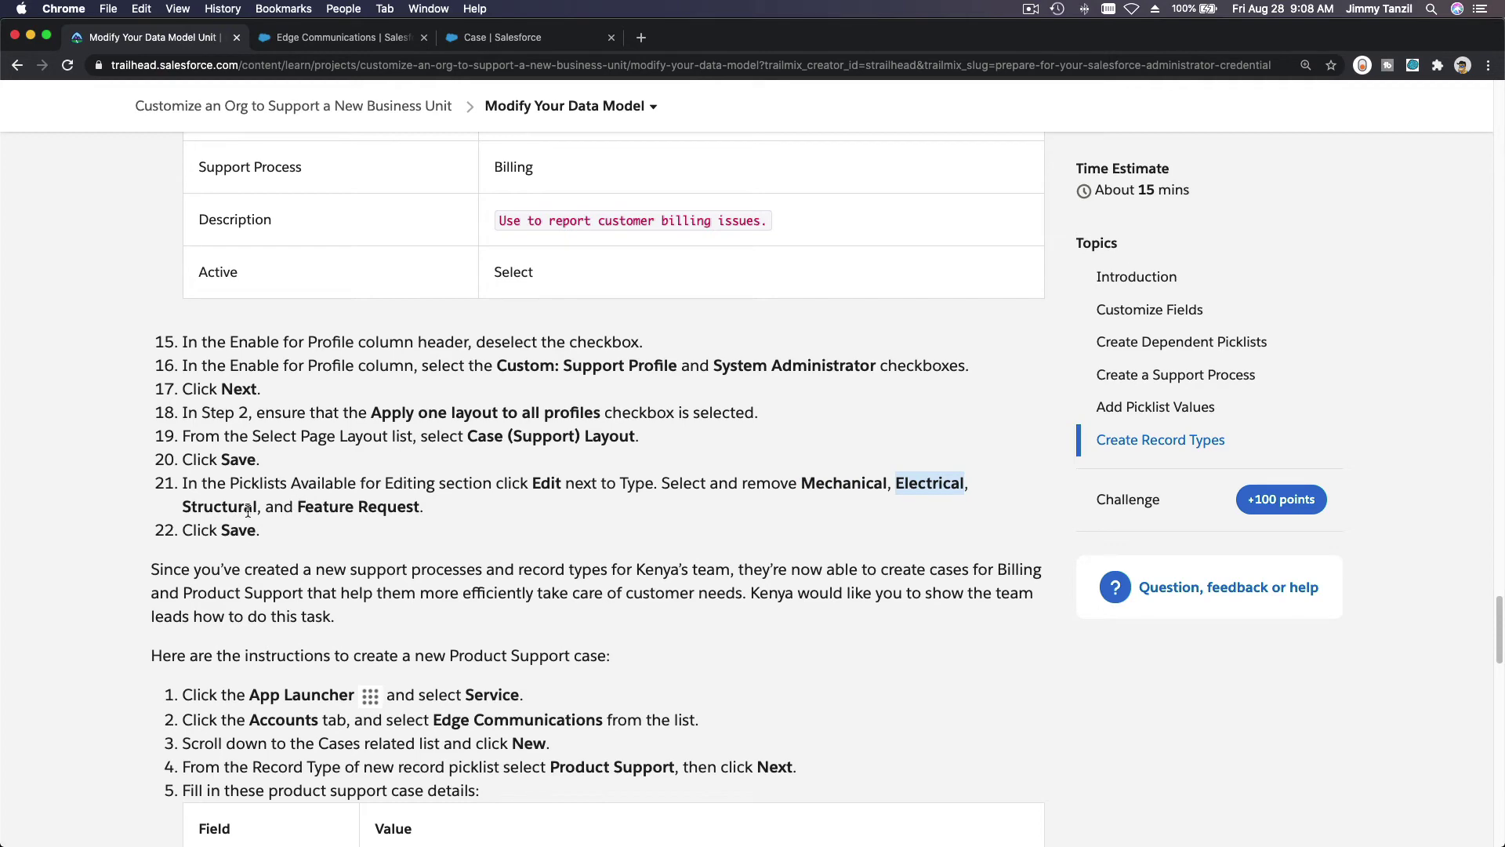
{"action": "left_click", "coordinate": [480, 45]}
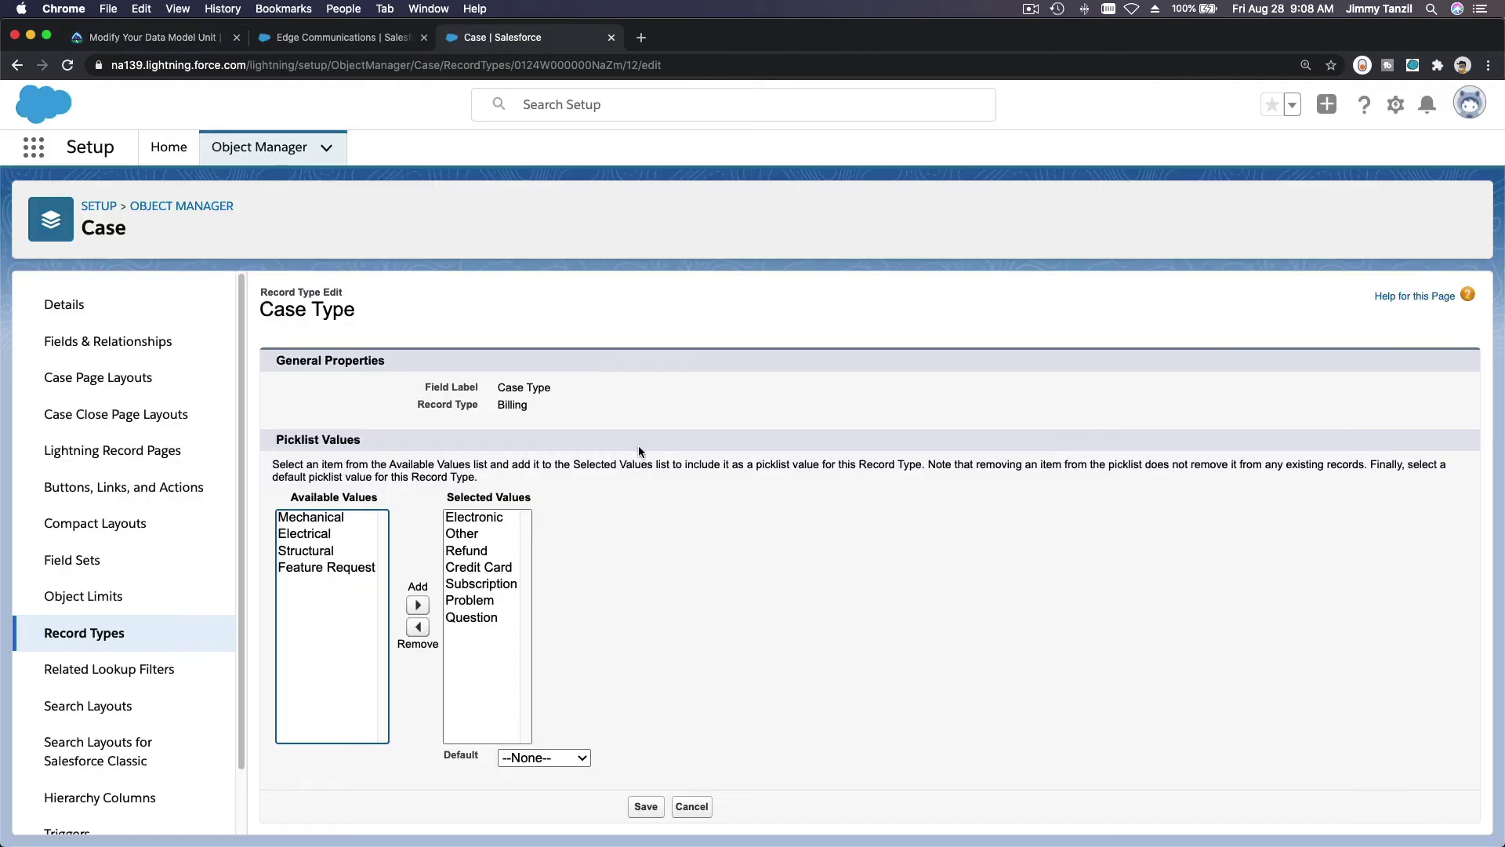
{"action": "left_click", "coordinate": [650, 812]}
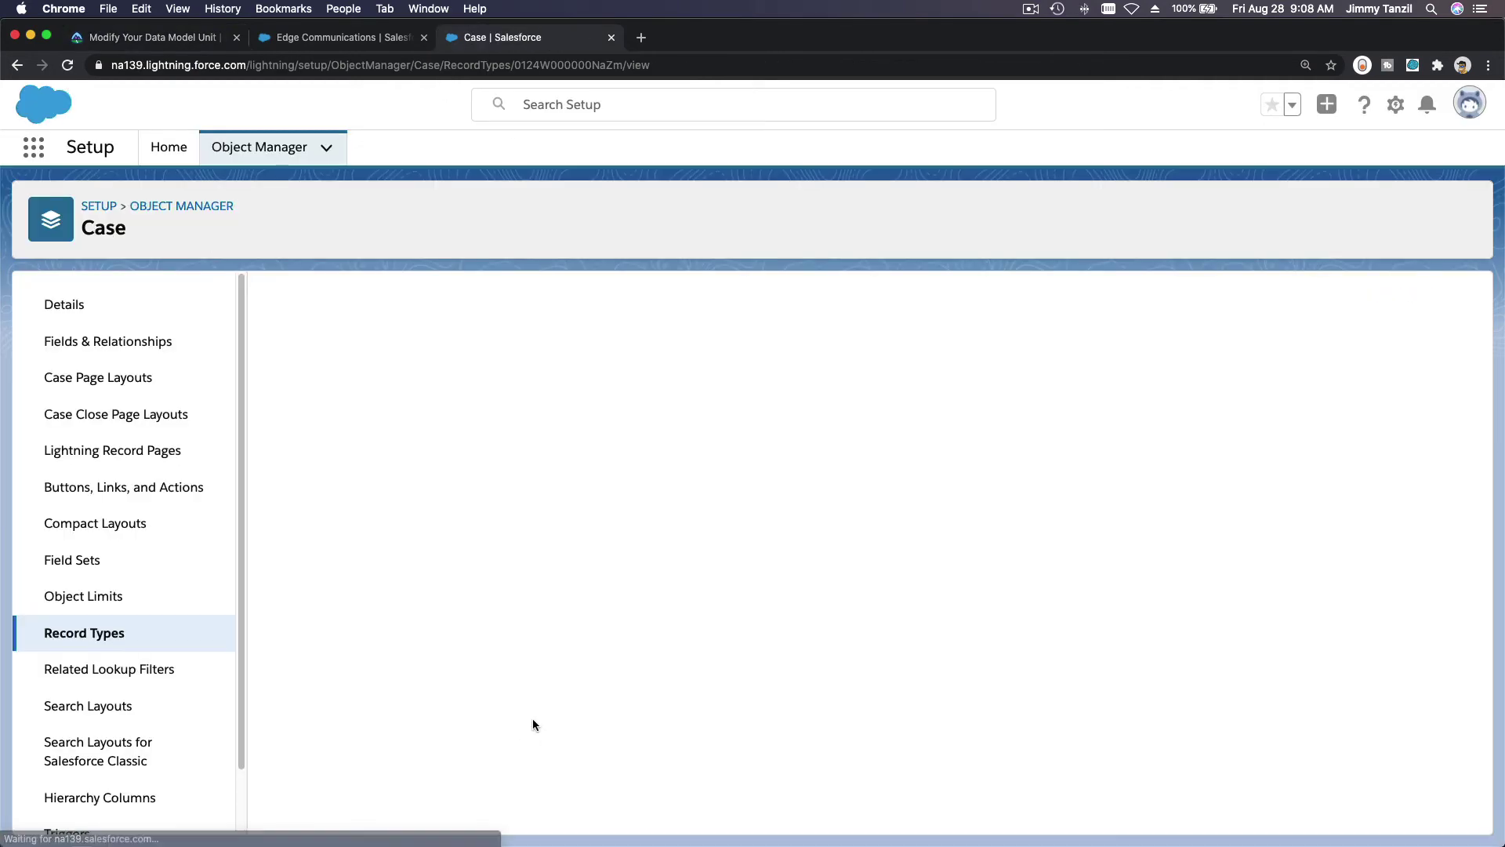
Following the Trailhead instructions, start a new case with the Product Support record type from the Edge Communications account's related cases.
{"action": "left_click", "coordinate": [171, 39]}
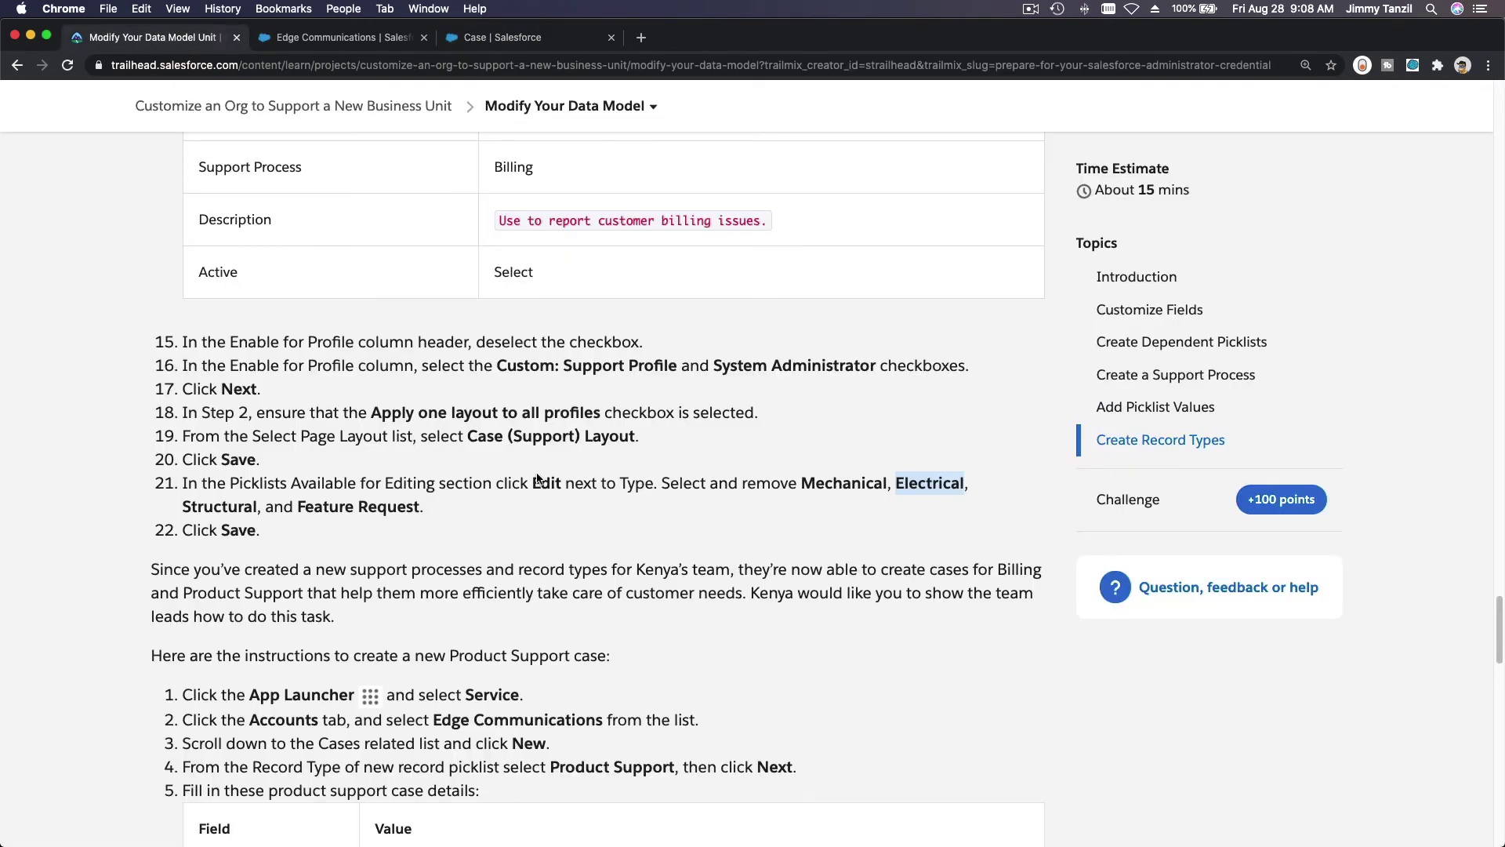
{"action": "scroll", "coordinate": [604, 547], "scroll_direction": "down", "scroll_amount": 5}
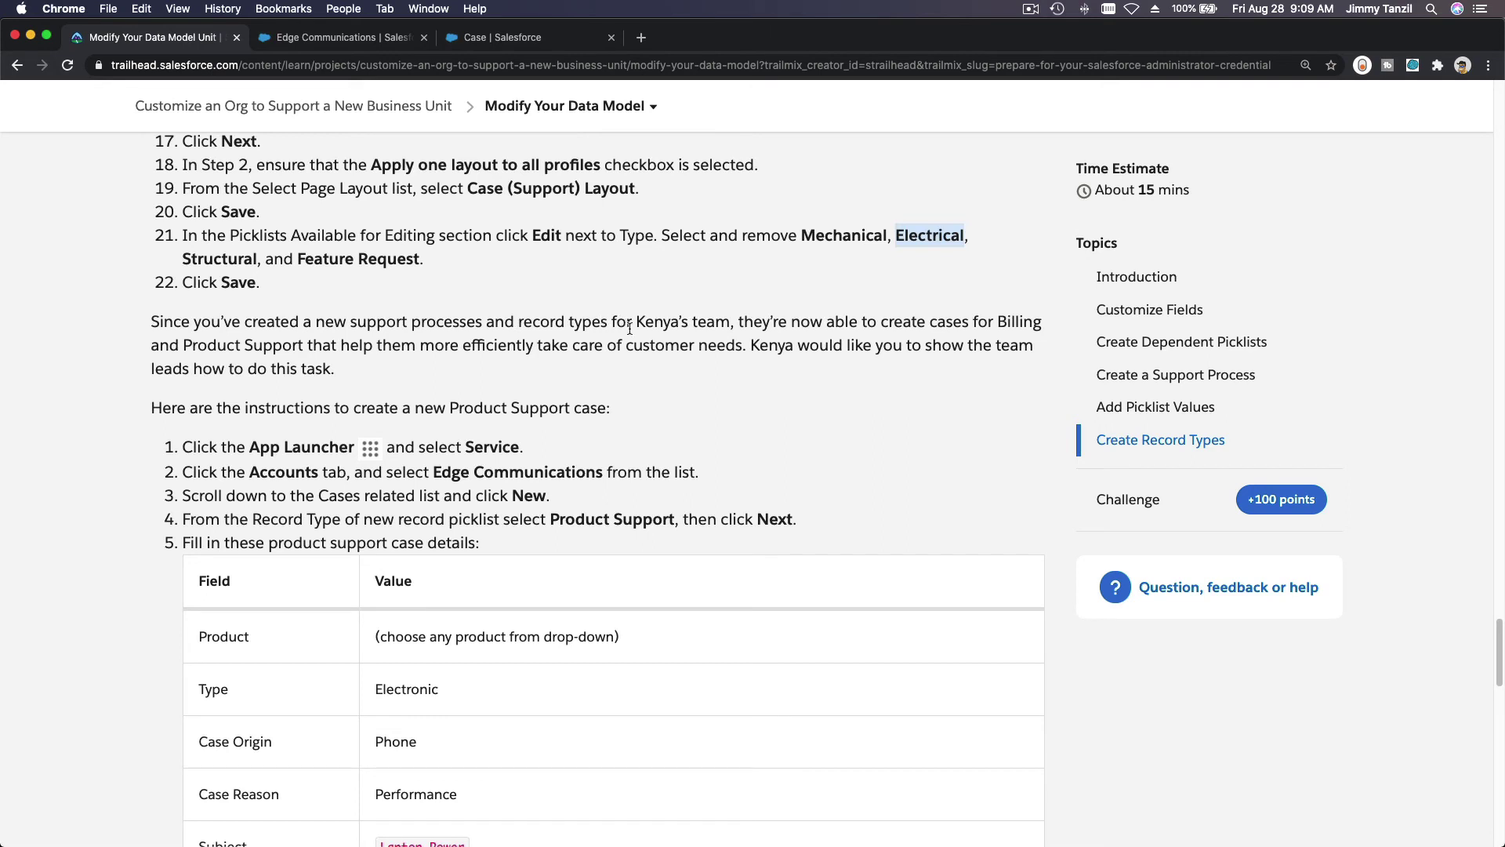
{"action": "double_click", "coordinate": [660, 321]}
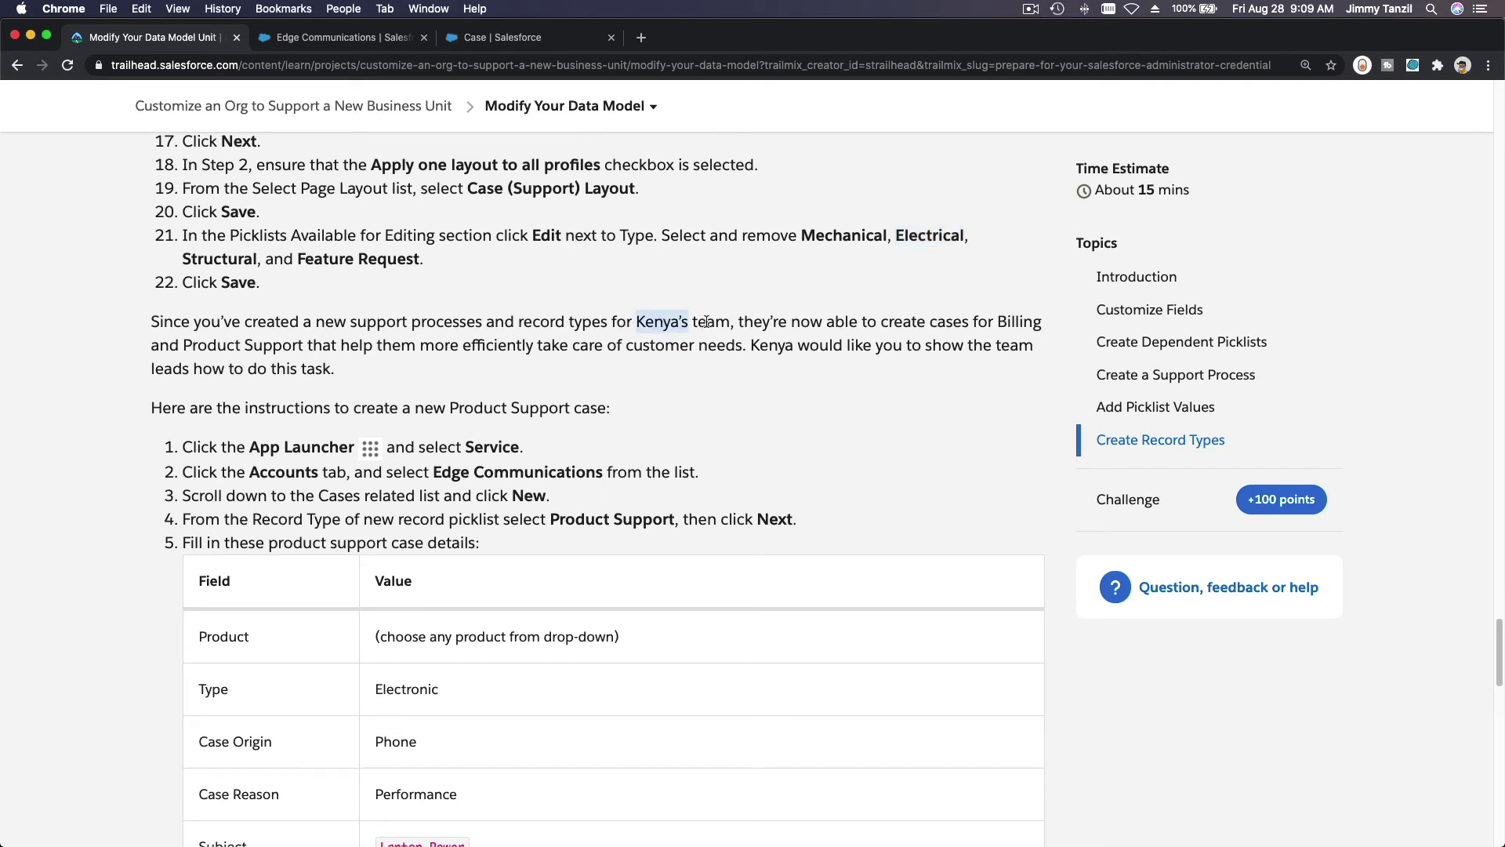
{"action": "left_click", "coordinate": [795, 385]}
{"action": "scroll", "coordinate": [746, 388], "scroll_direction": "down", "scroll_amount": 5}
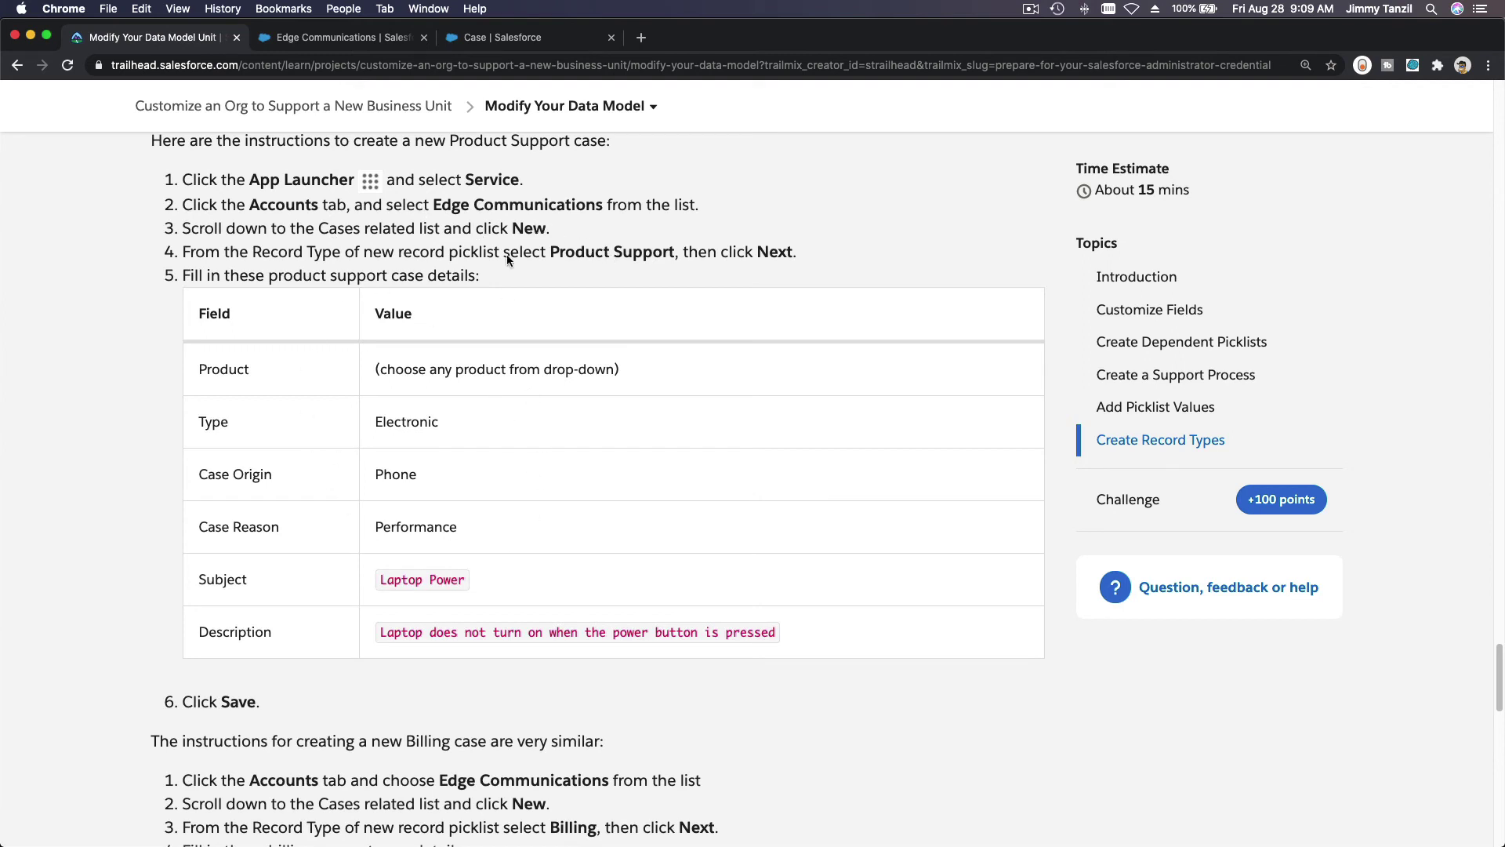
{"action": "left_click", "coordinate": [340, 39]}
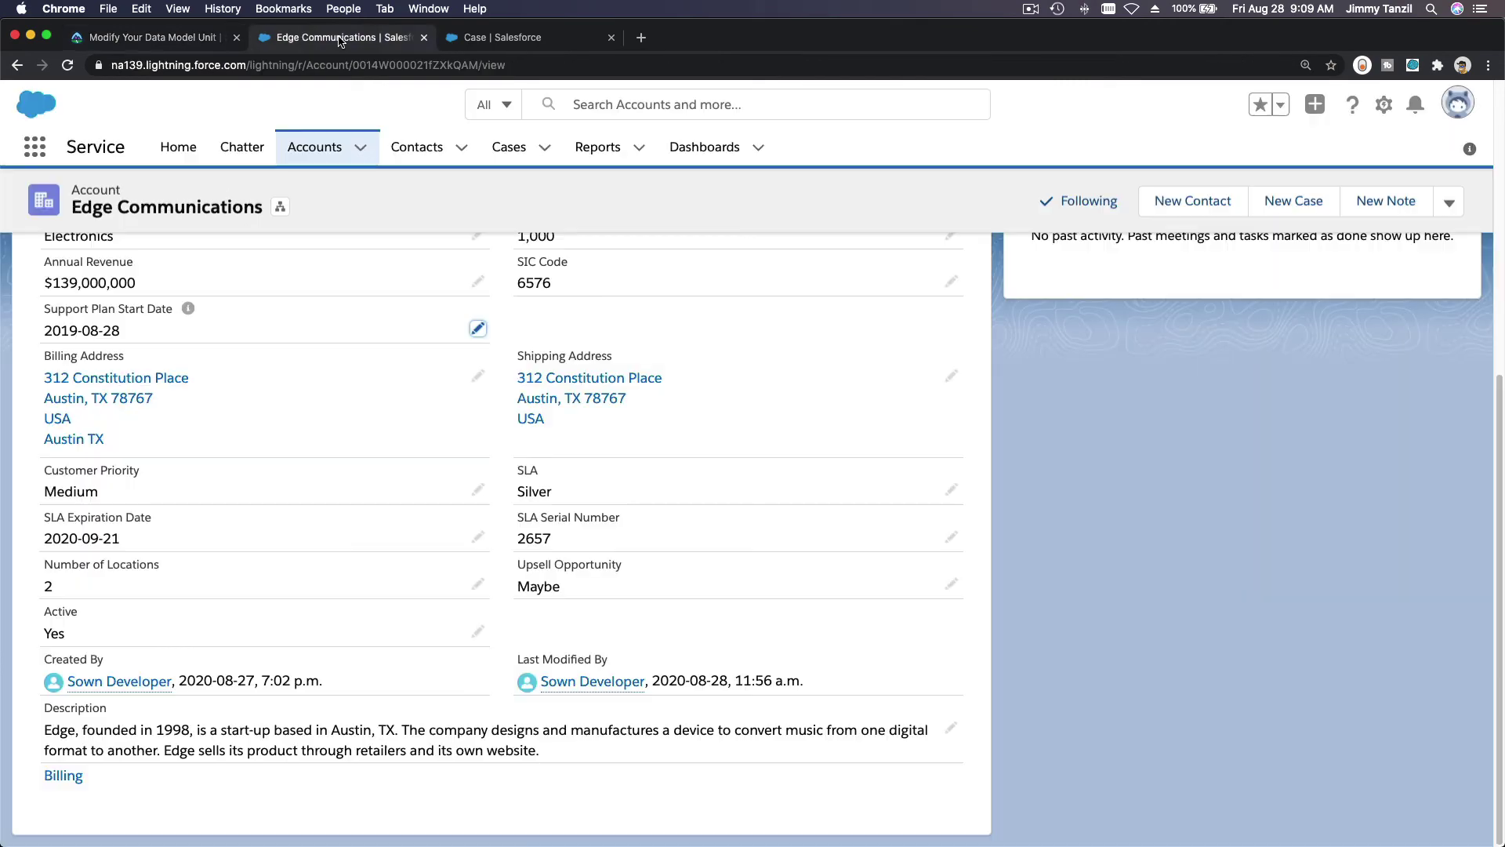
{"action": "scroll", "coordinate": [401, 337], "scroll_direction": "up", "scroll_amount": 10}
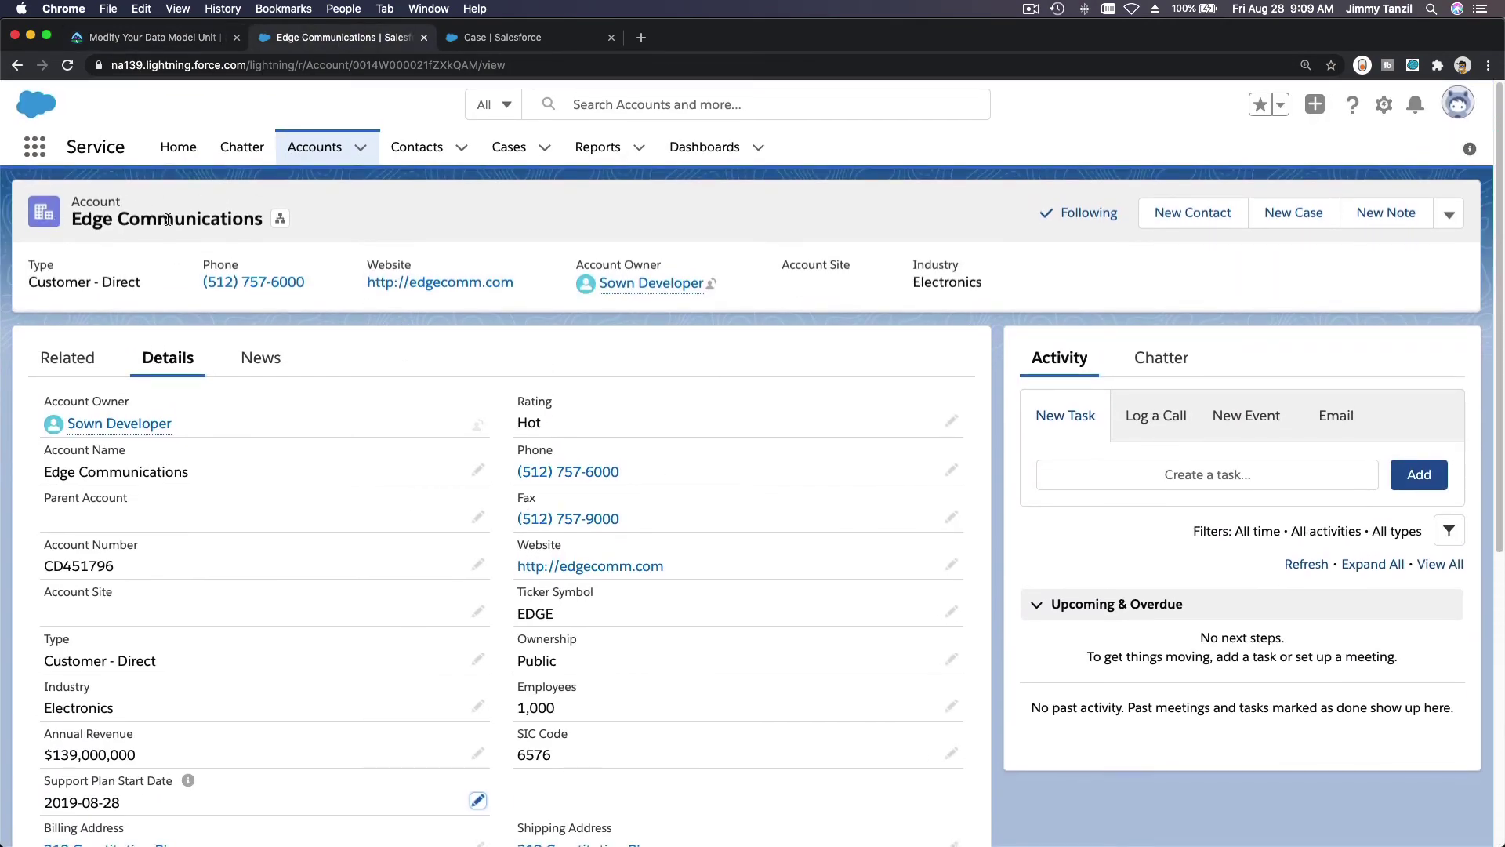
{"action": "left_click", "coordinate": [68, 358]}
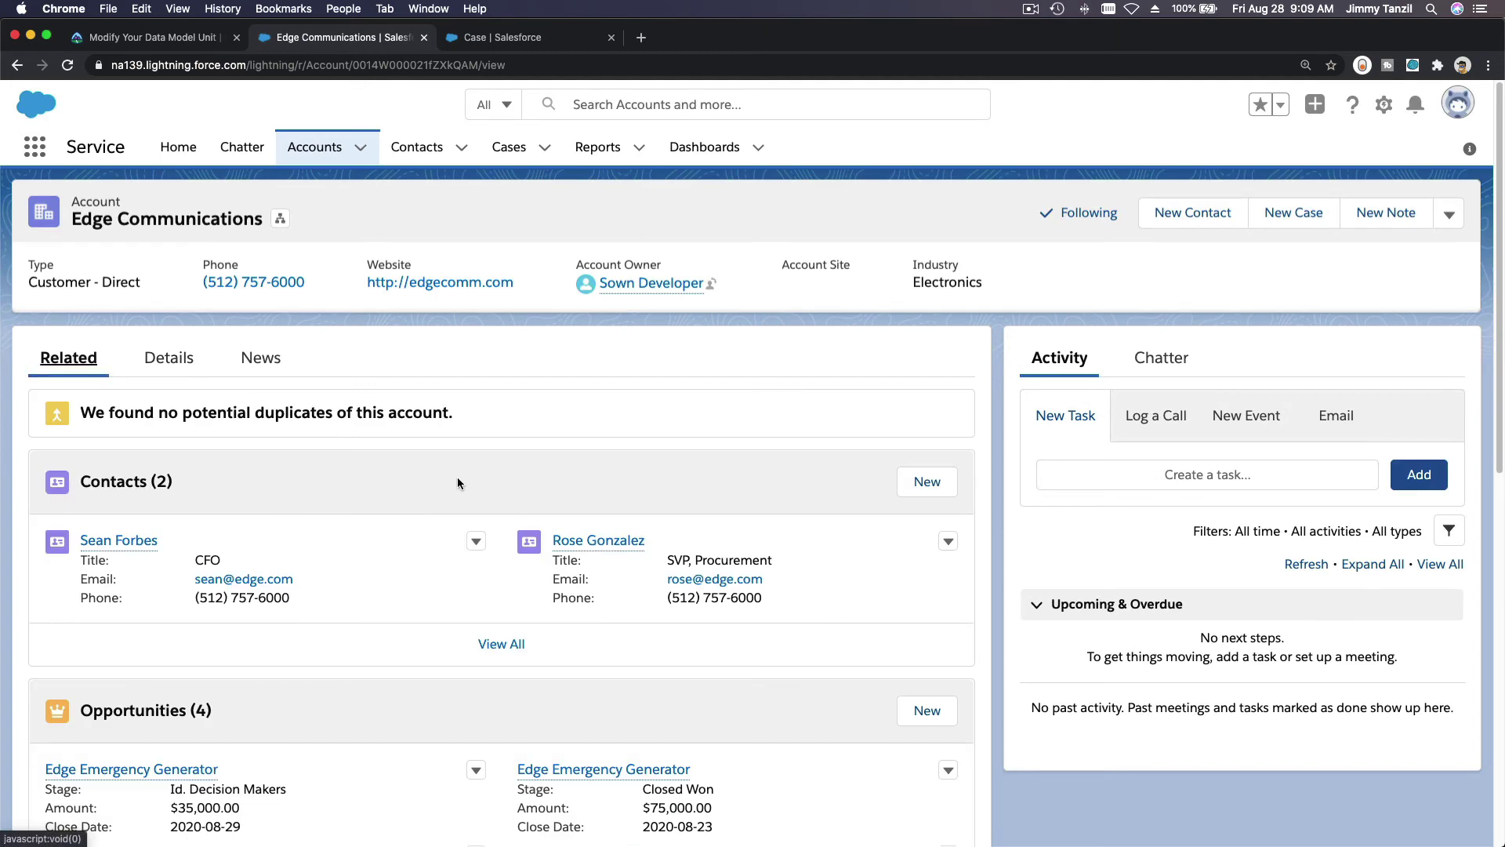
{"action": "scroll", "coordinate": [456, 484], "scroll_direction": "down", "scroll_amount": 10}
{"action": "scroll", "coordinate": [457, 484], "scroll_direction": "down", "scroll_amount": 1}
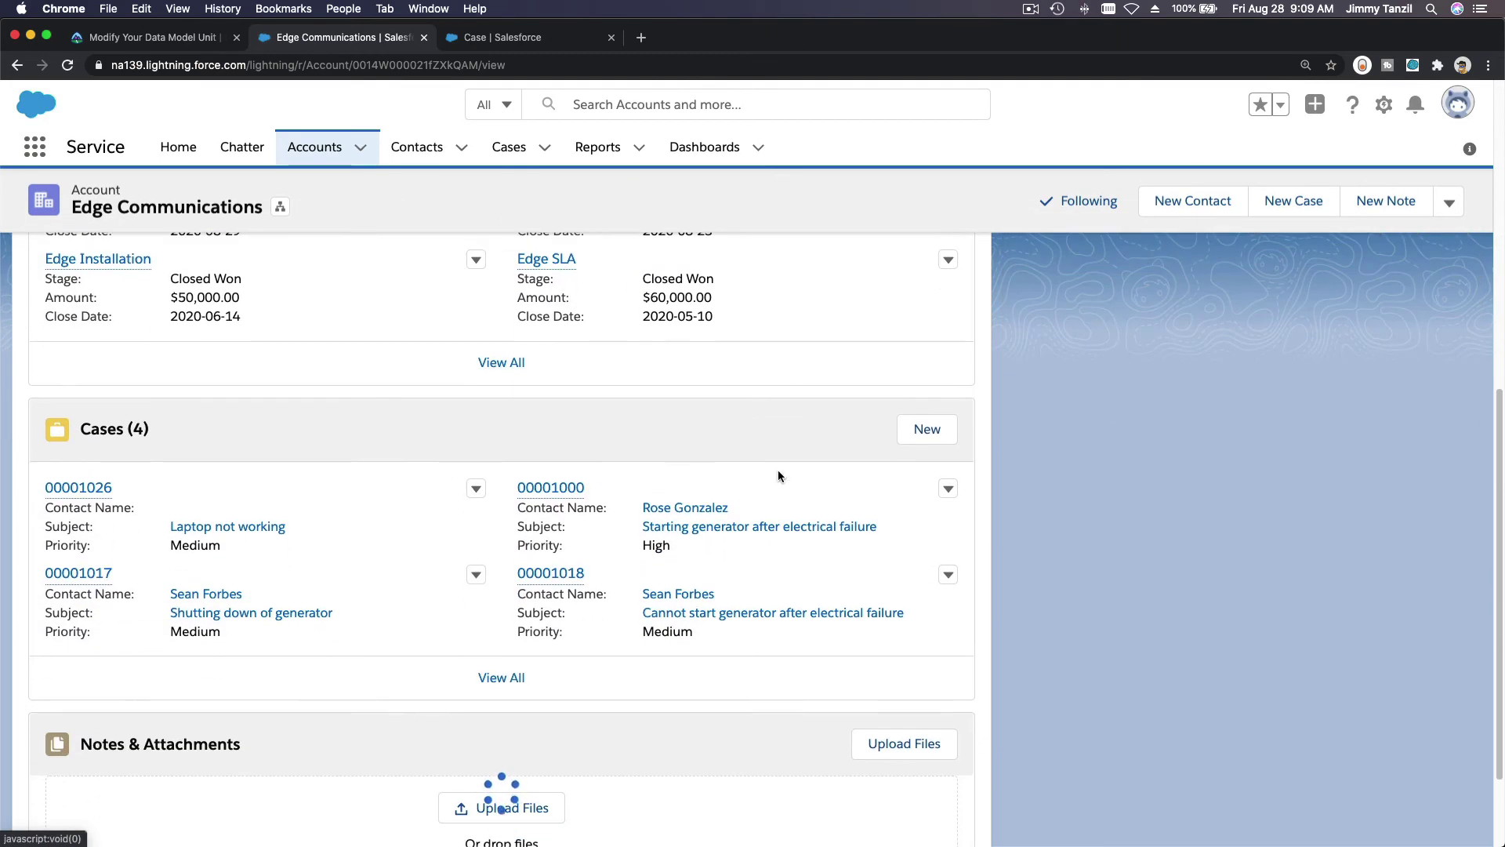
{"action": "left_click", "coordinate": [926, 437]}
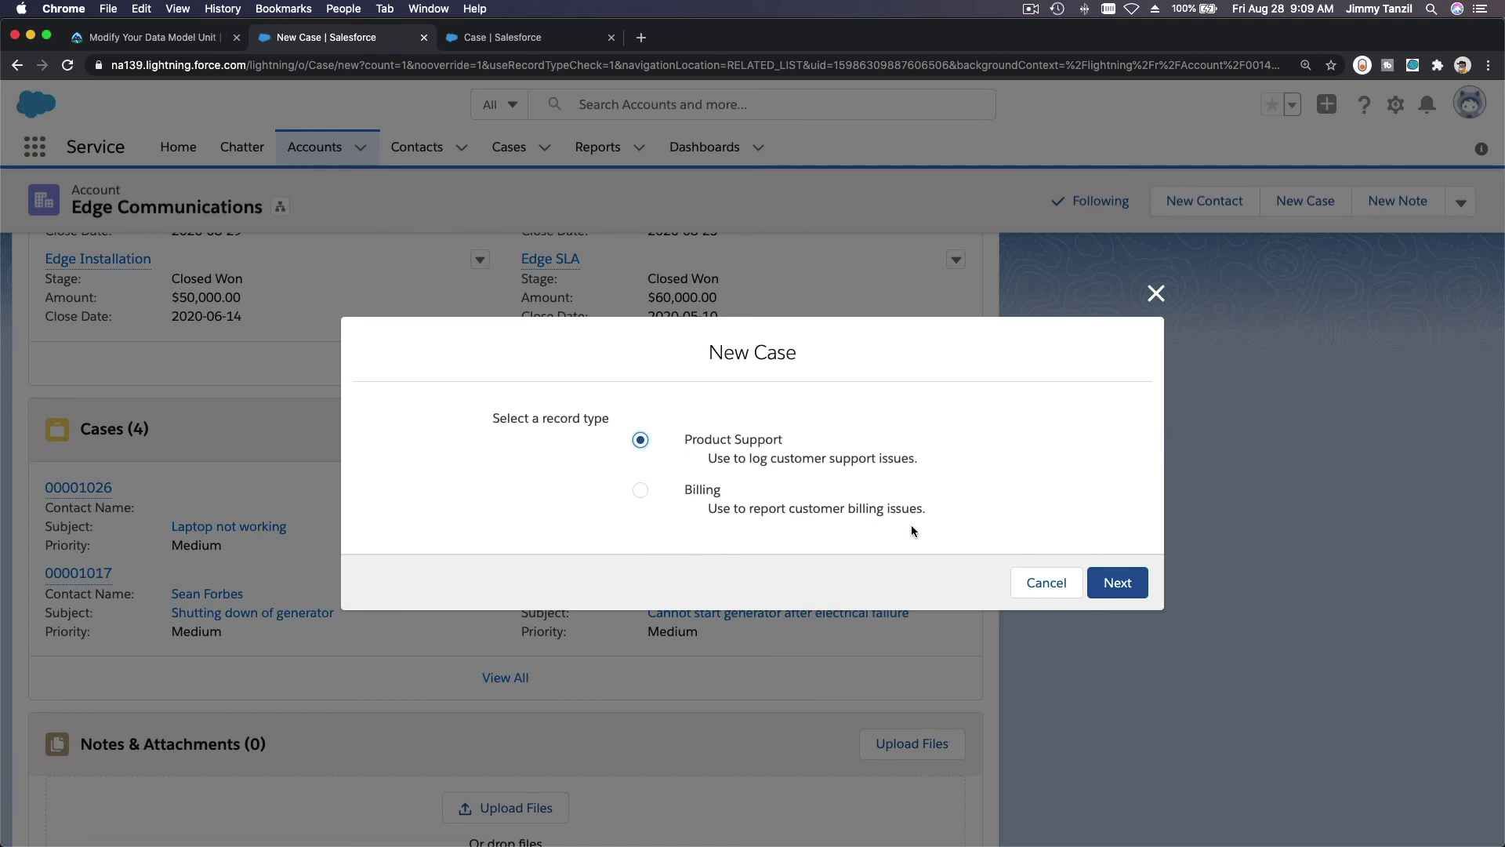
{"action": "left_click", "coordinate": [1118, 583]}
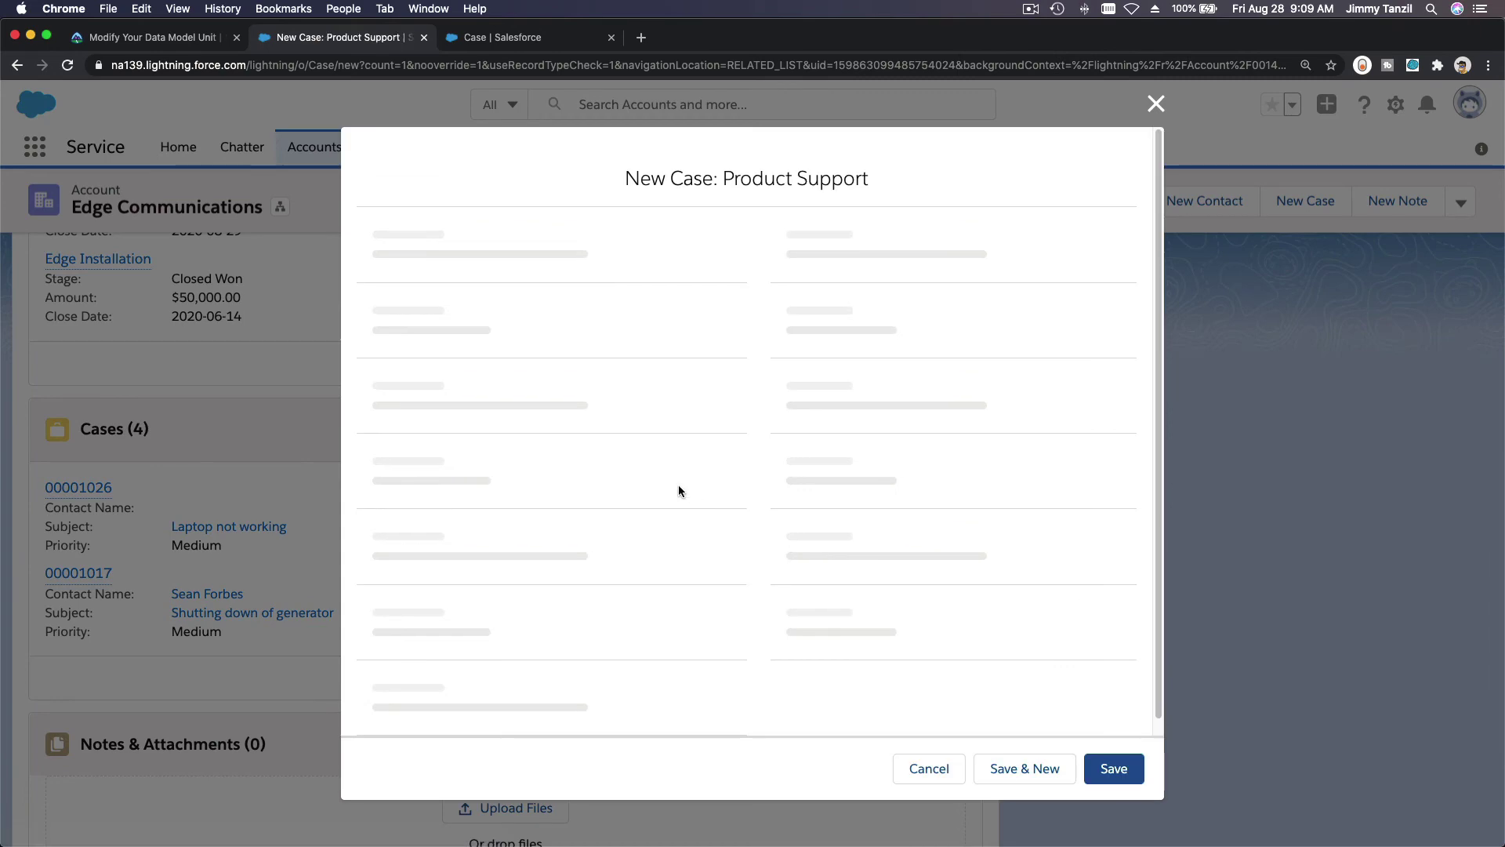
Check the product support case details in Trailhead, then set the new case's Type to Electronic and Product to GC1040.
{"action": "left_click", "coordinate": [132, 41]}
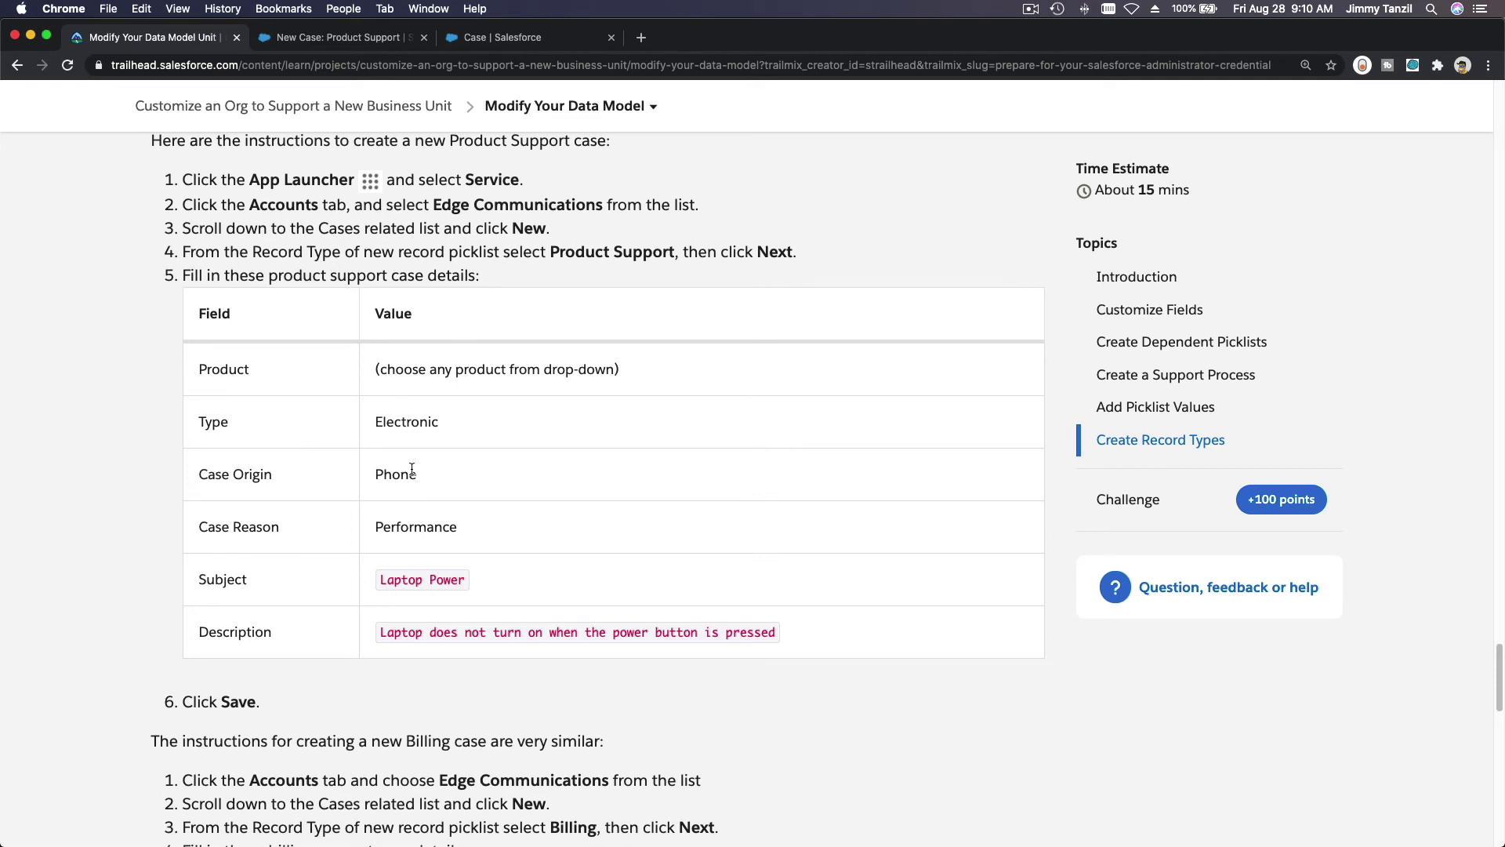
{"action": "left_click", "coordinate": [495, 39]}
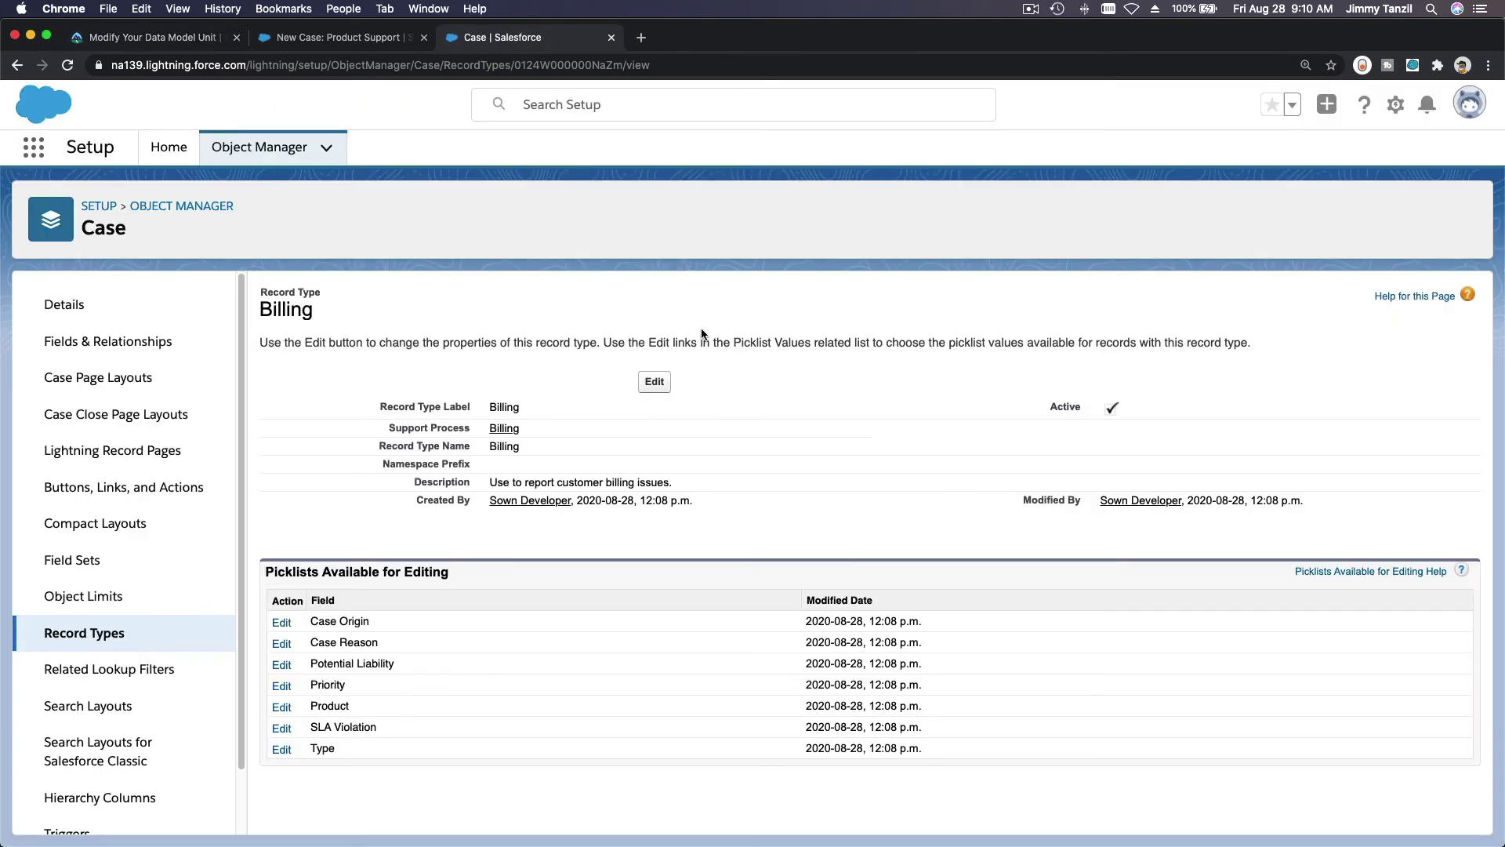
{"action": "left_click", "coordinate": [357, 39]}
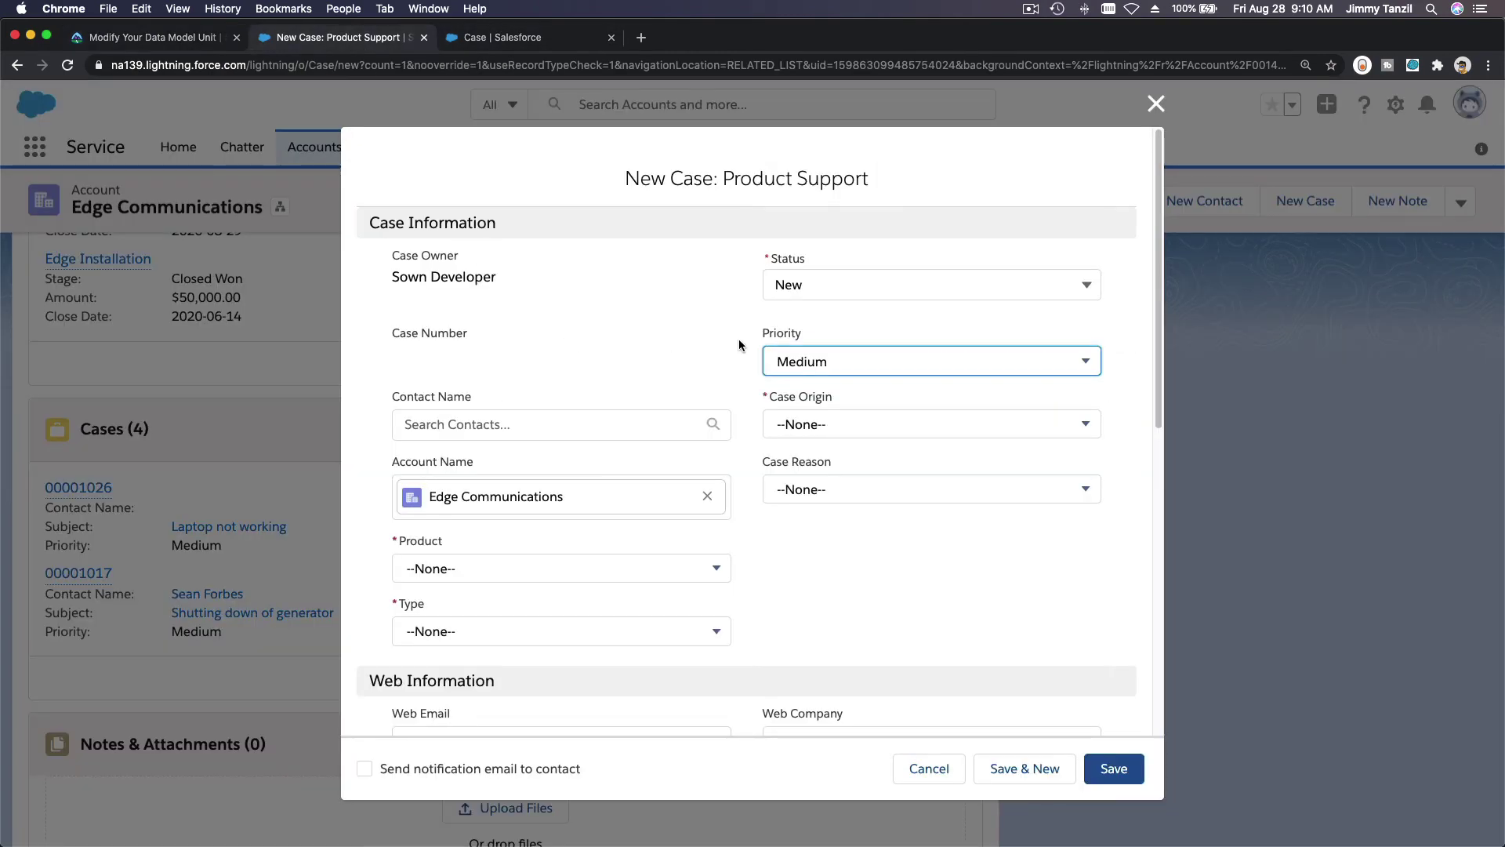
{"action": "left_click", "coordinate": [819, 440]}
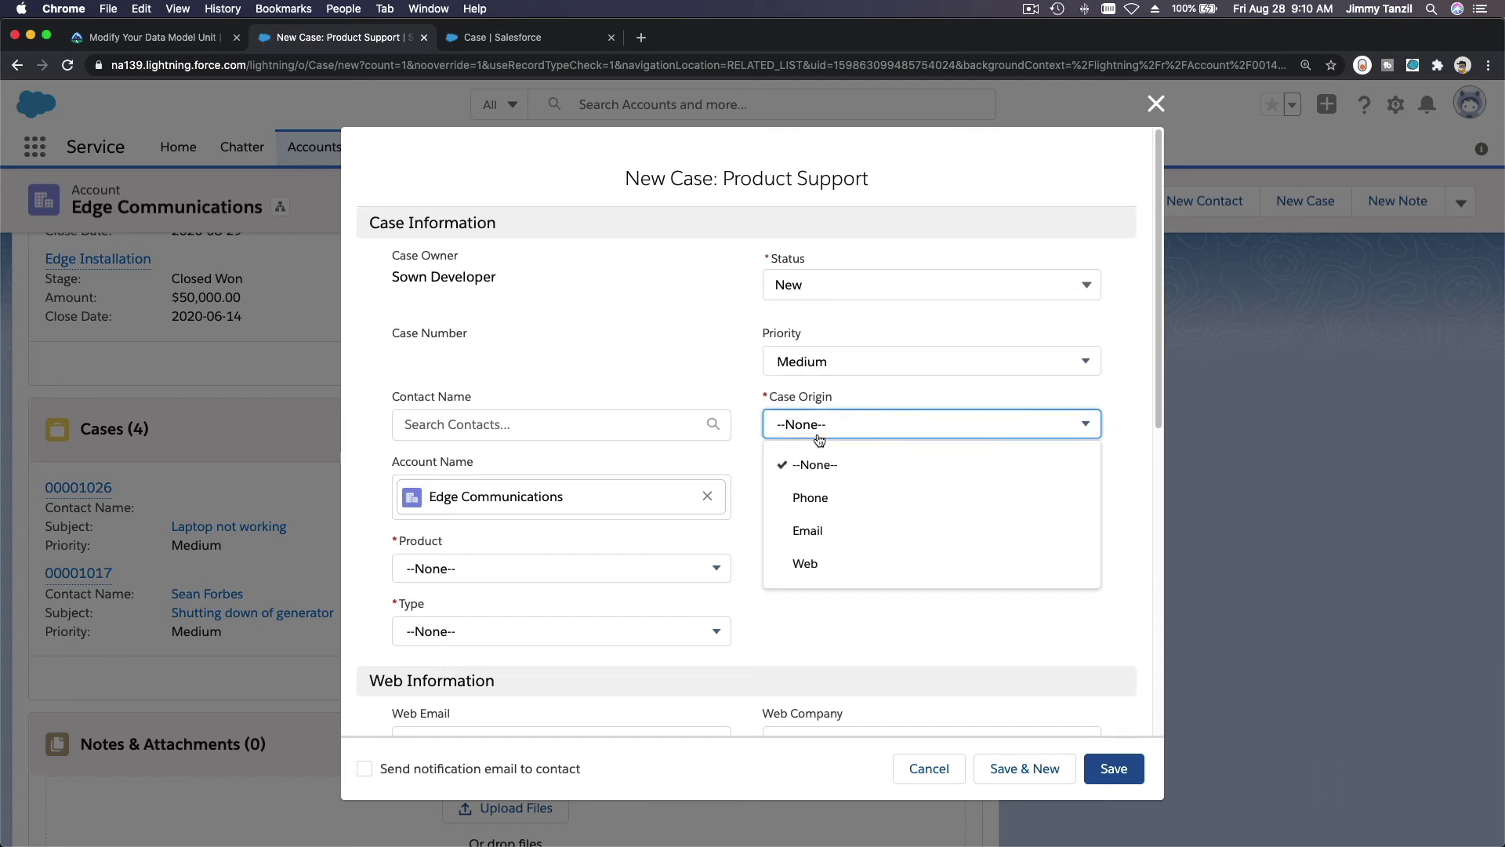
{"action": "left_click", "coordinate": [847, 396]}
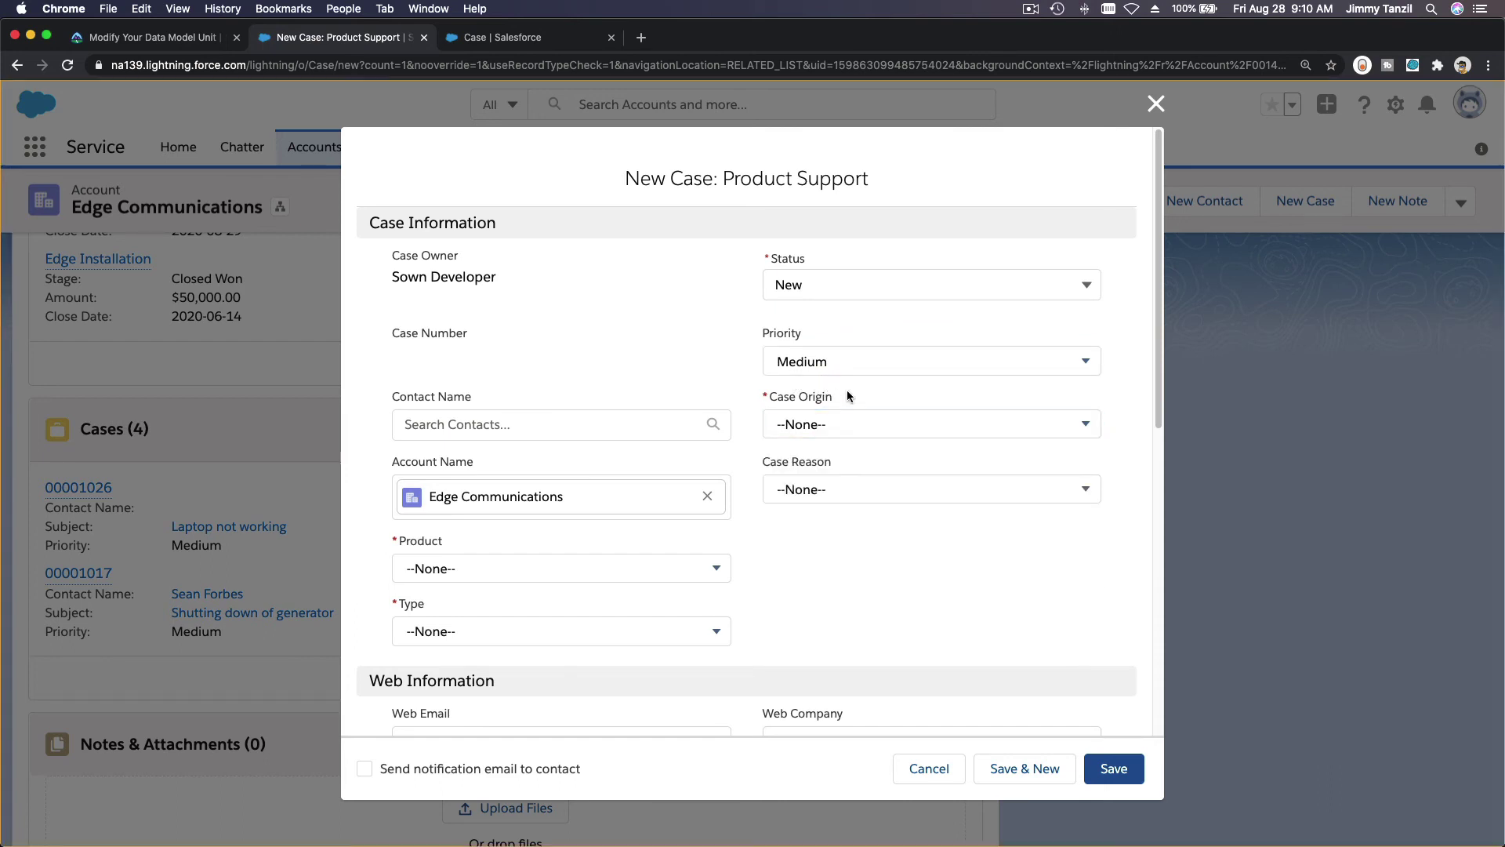
{"action": "left_click", "coordinate": [161, 39]}
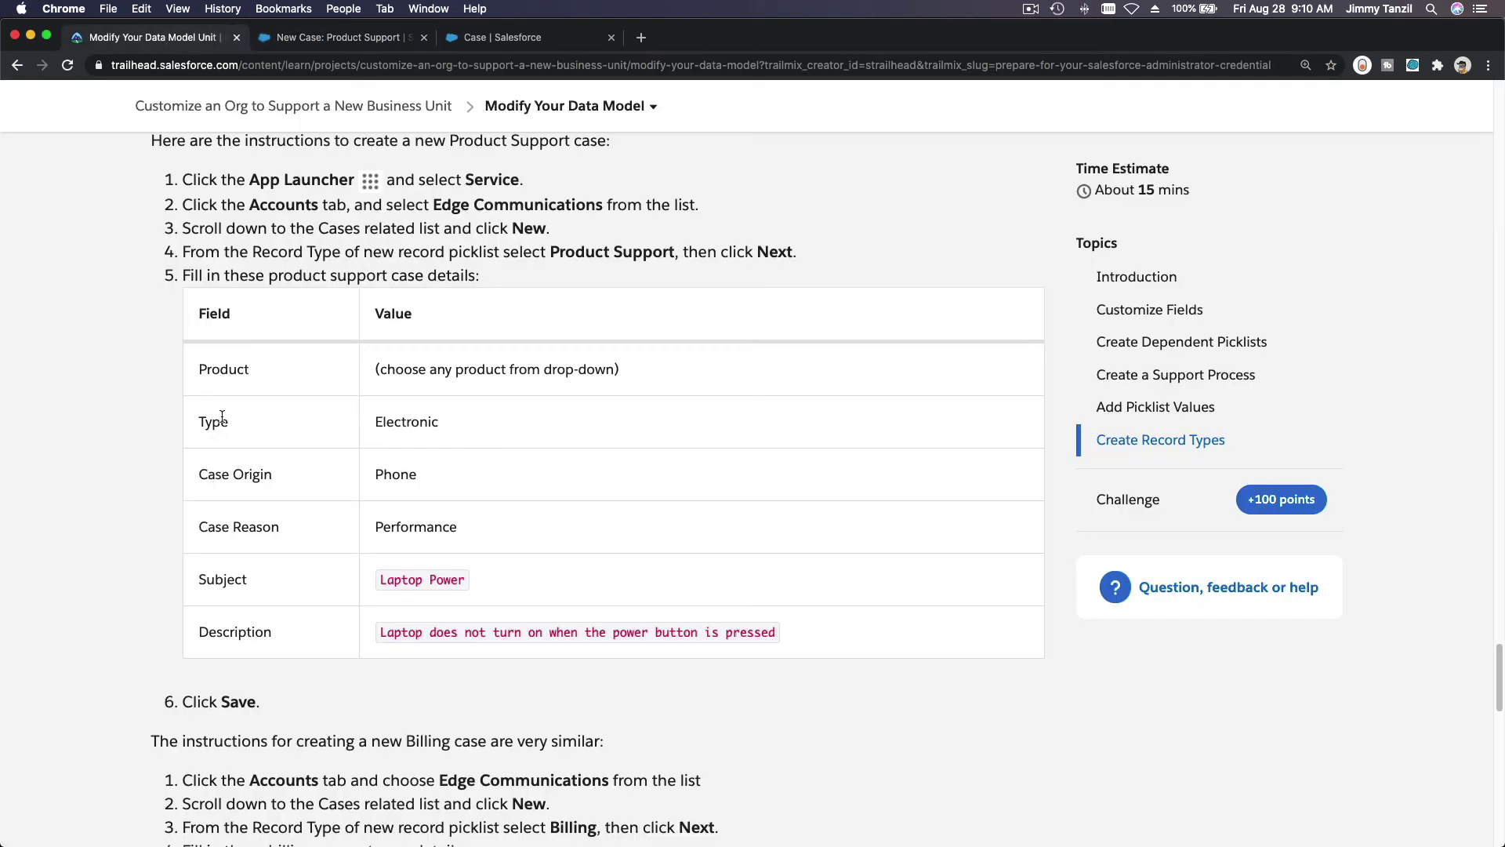
{"action": "left_click", "coordinate": [530, 40]}
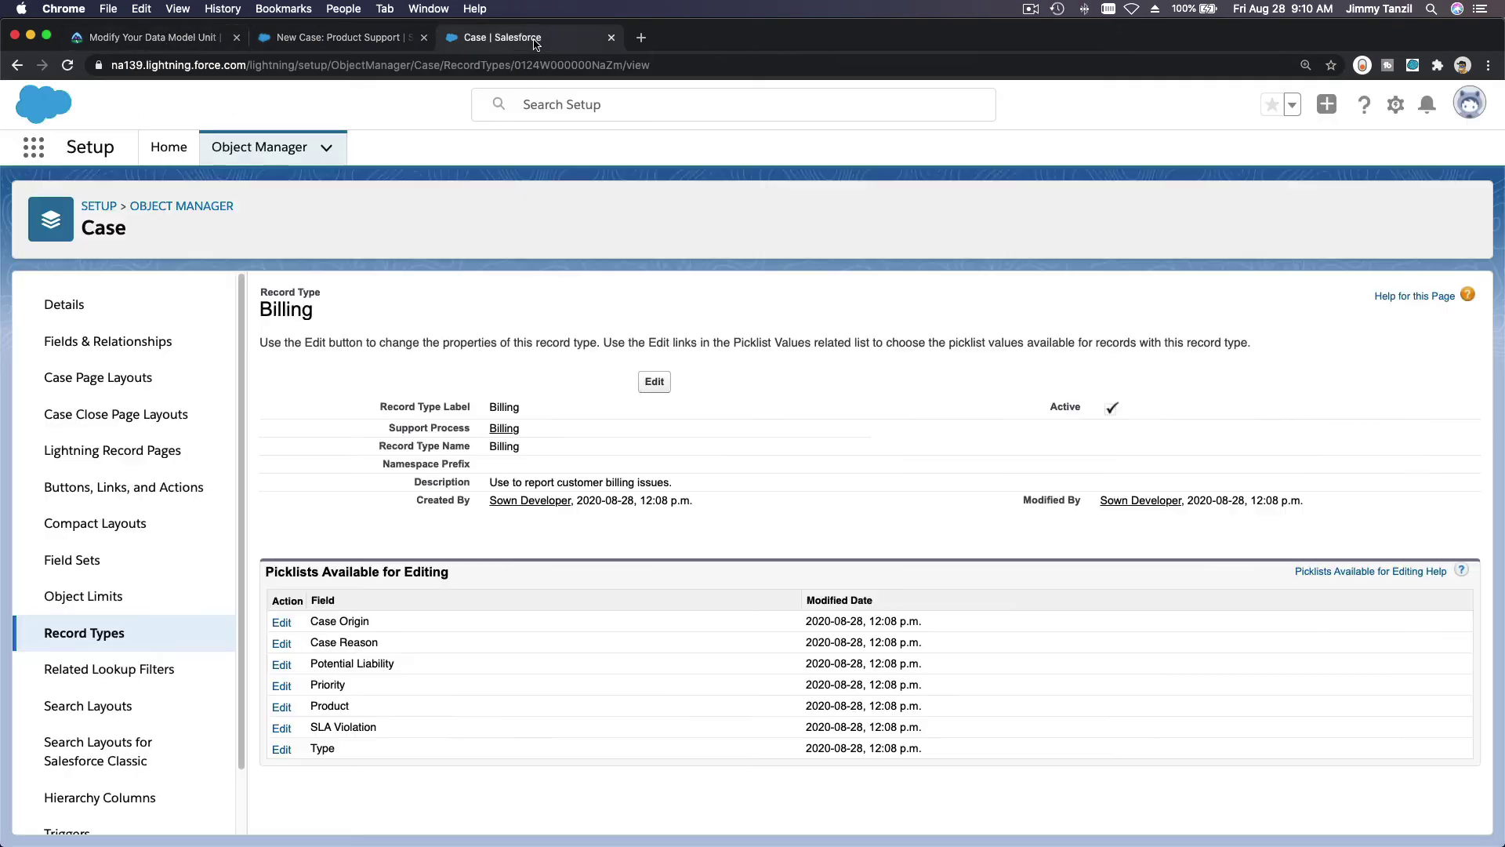
{"action": "left_click", "coordinate": [345, 40]}
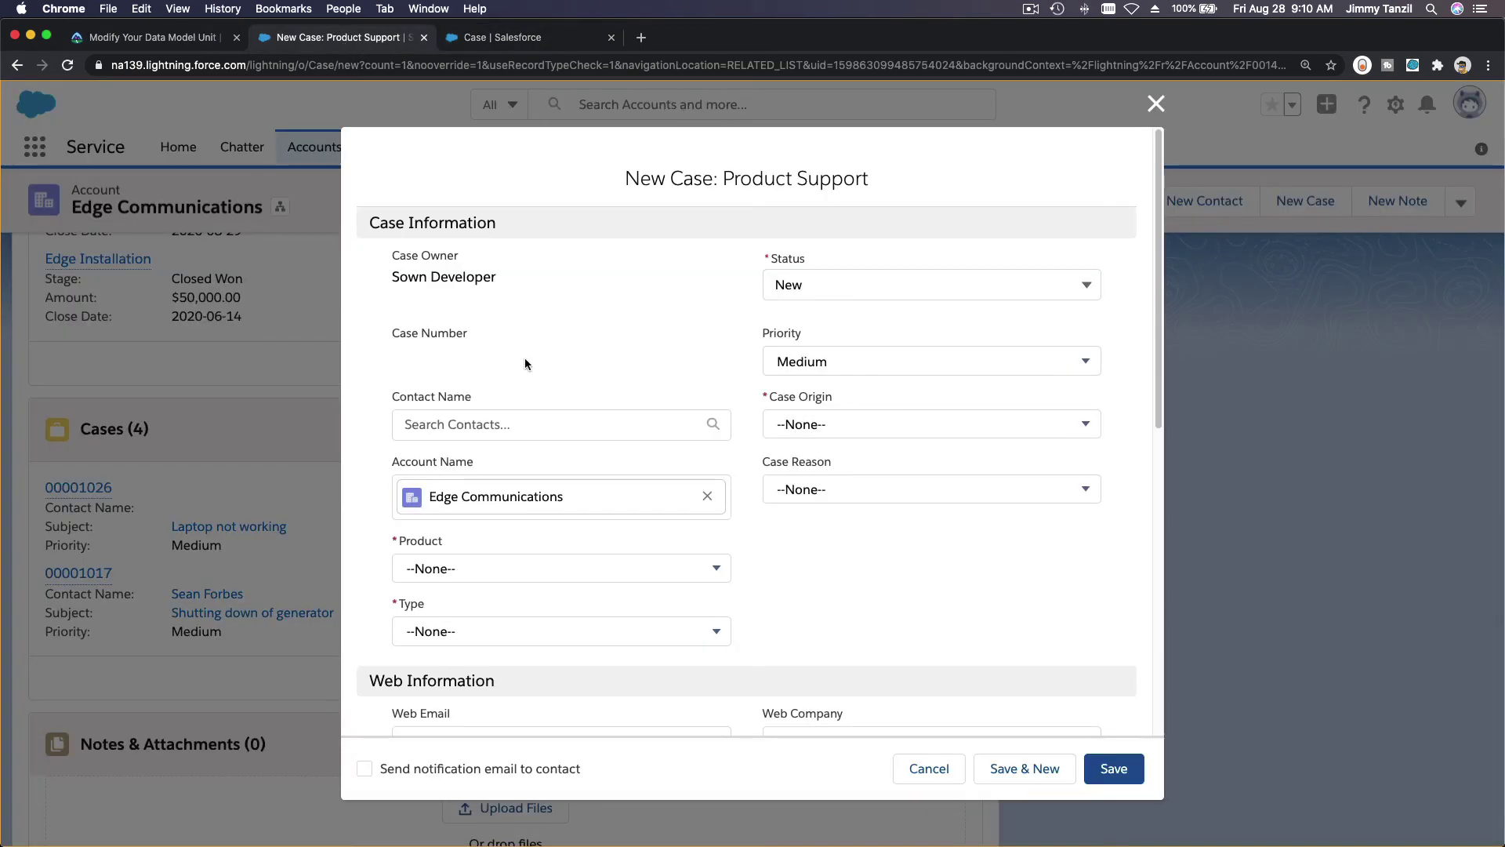
{"action": "left_click", "coordinate": [554, 631]}
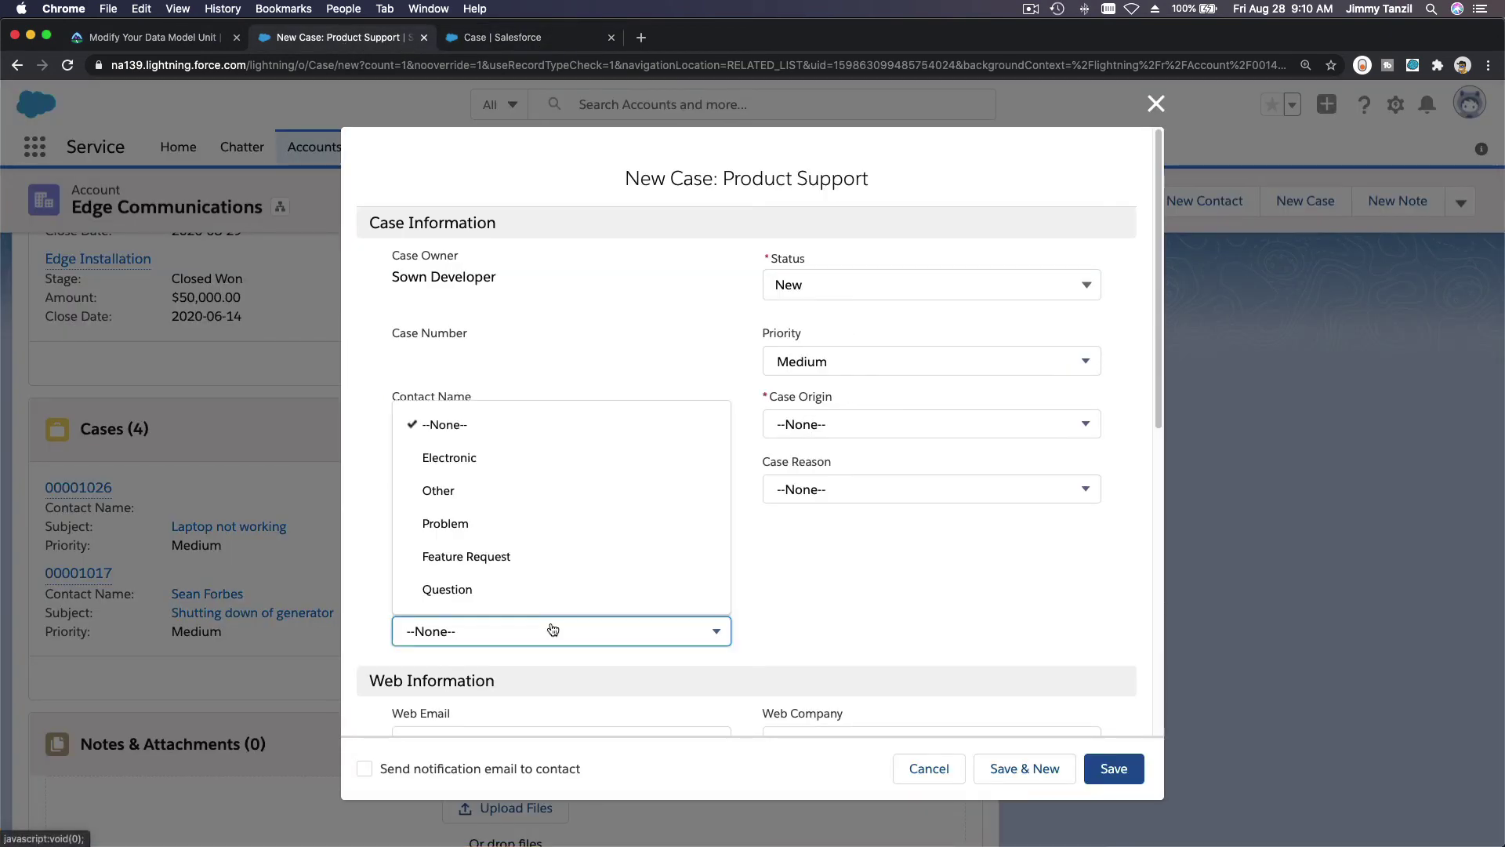
{"action": "left_click", "coordinate": [547, 458]}
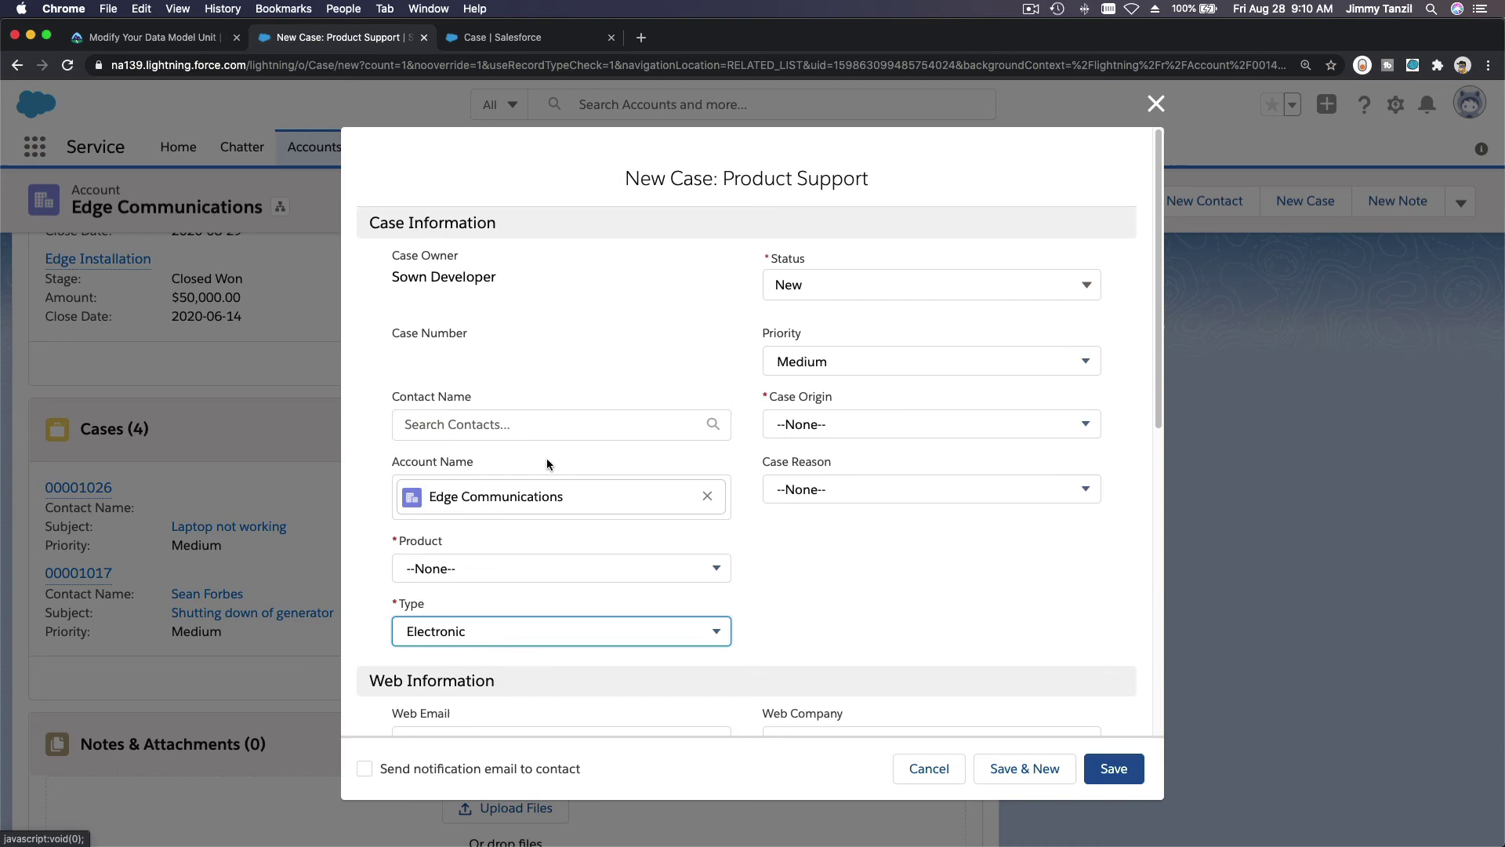
{"action": "left_click", "coordinate": [523, 584]}
{"action": "left_click", "coordinate": [521, 539]}
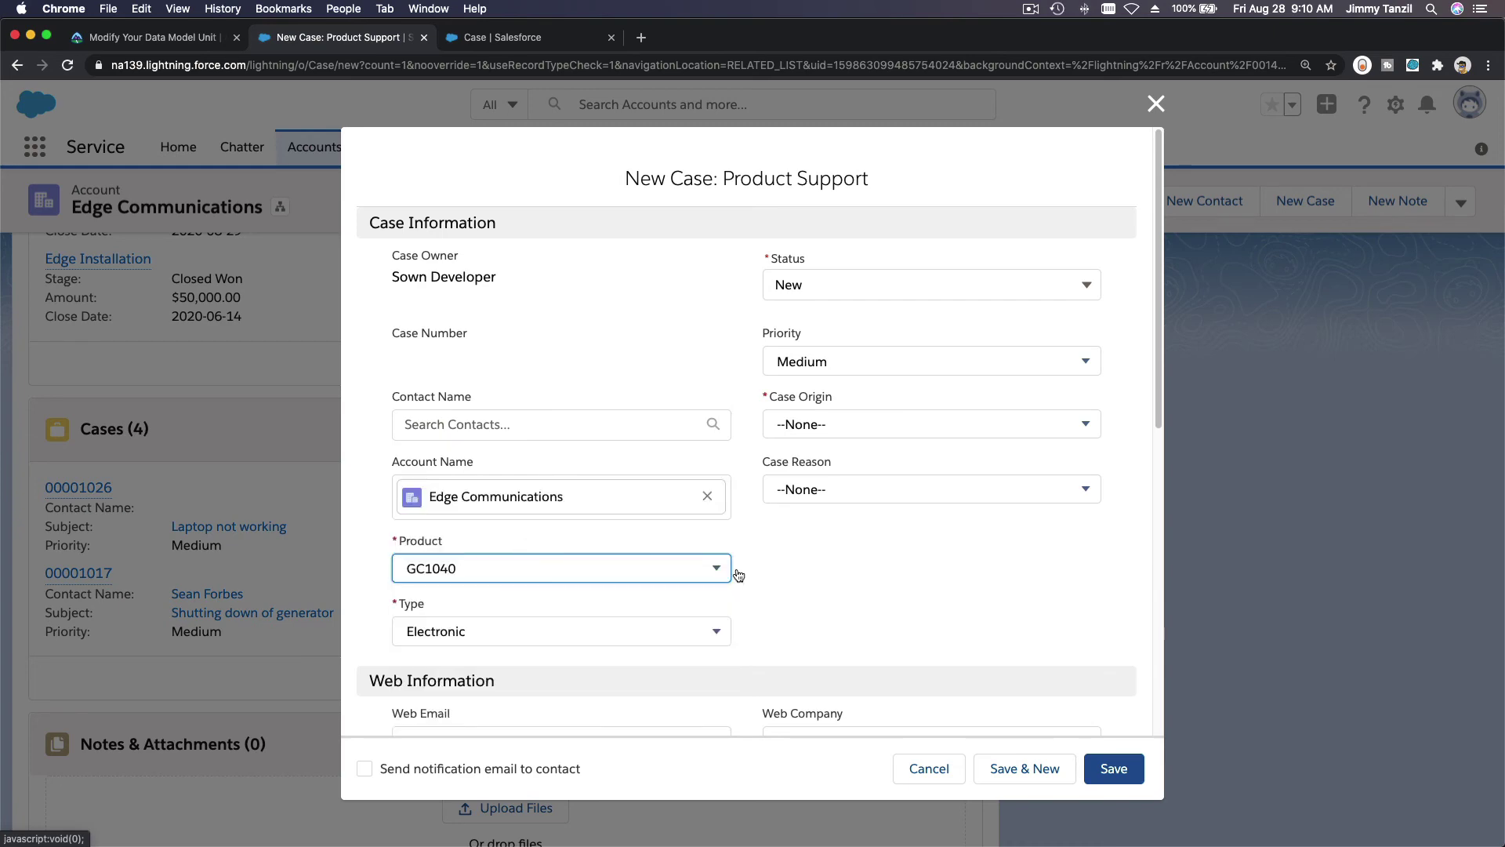
Check the case details in Trailhead, then set the Product Support case's Case Origin to Phone and Case Reason to Performance.
{"action": "left_click", "coordinate": [155, 36]}
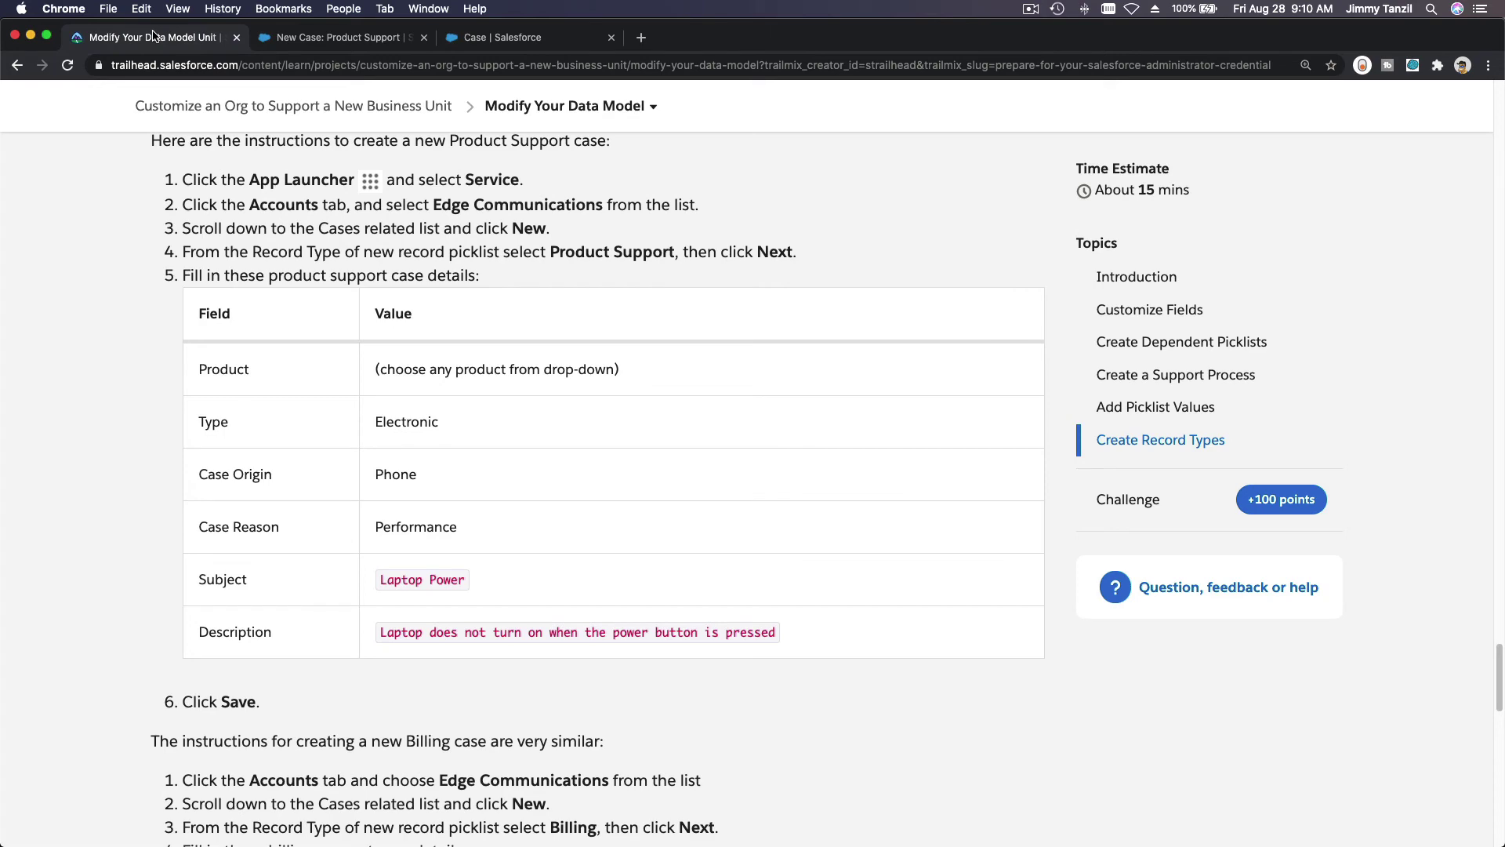
{"action": "left_click", "coordinate": [502, 41]}
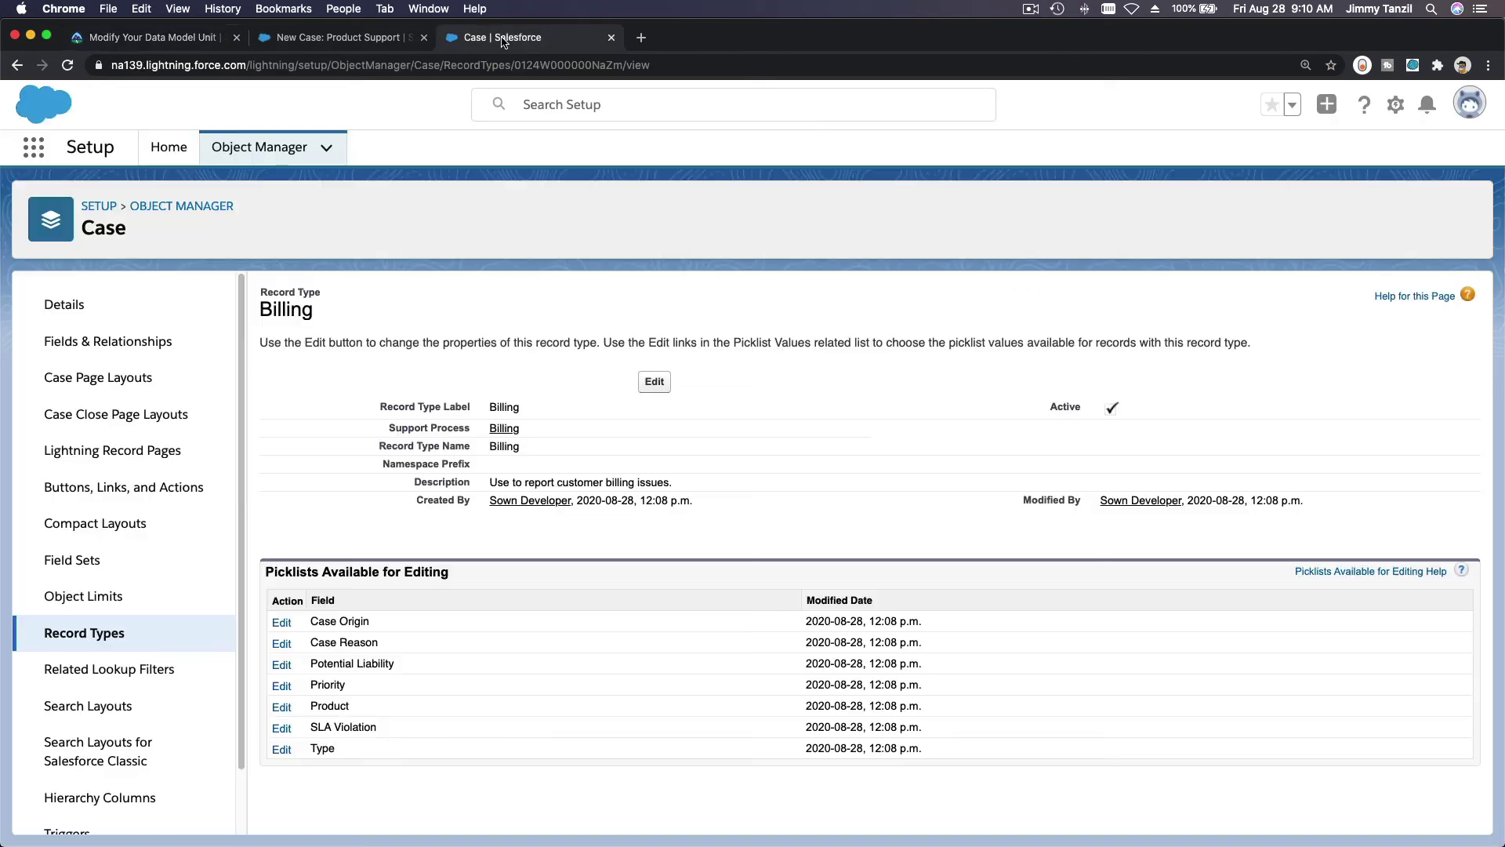
{"action": "left_click", "coordinate": [330, 46]}
{"action": "left_click", "coordinate": [866, 422]}
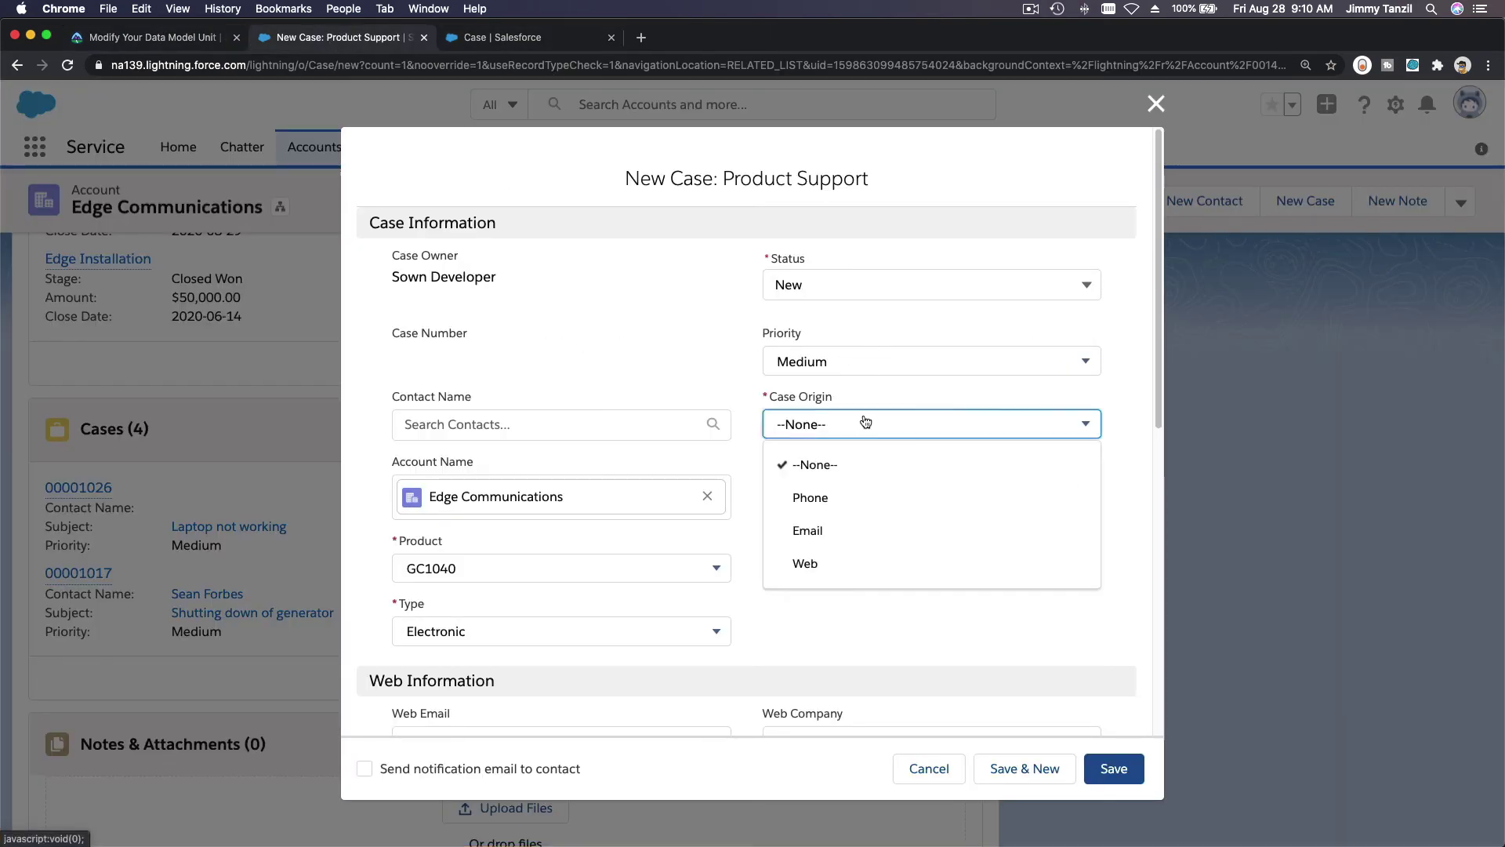
{"action": "left_click", "coordinate": [864, 498]}
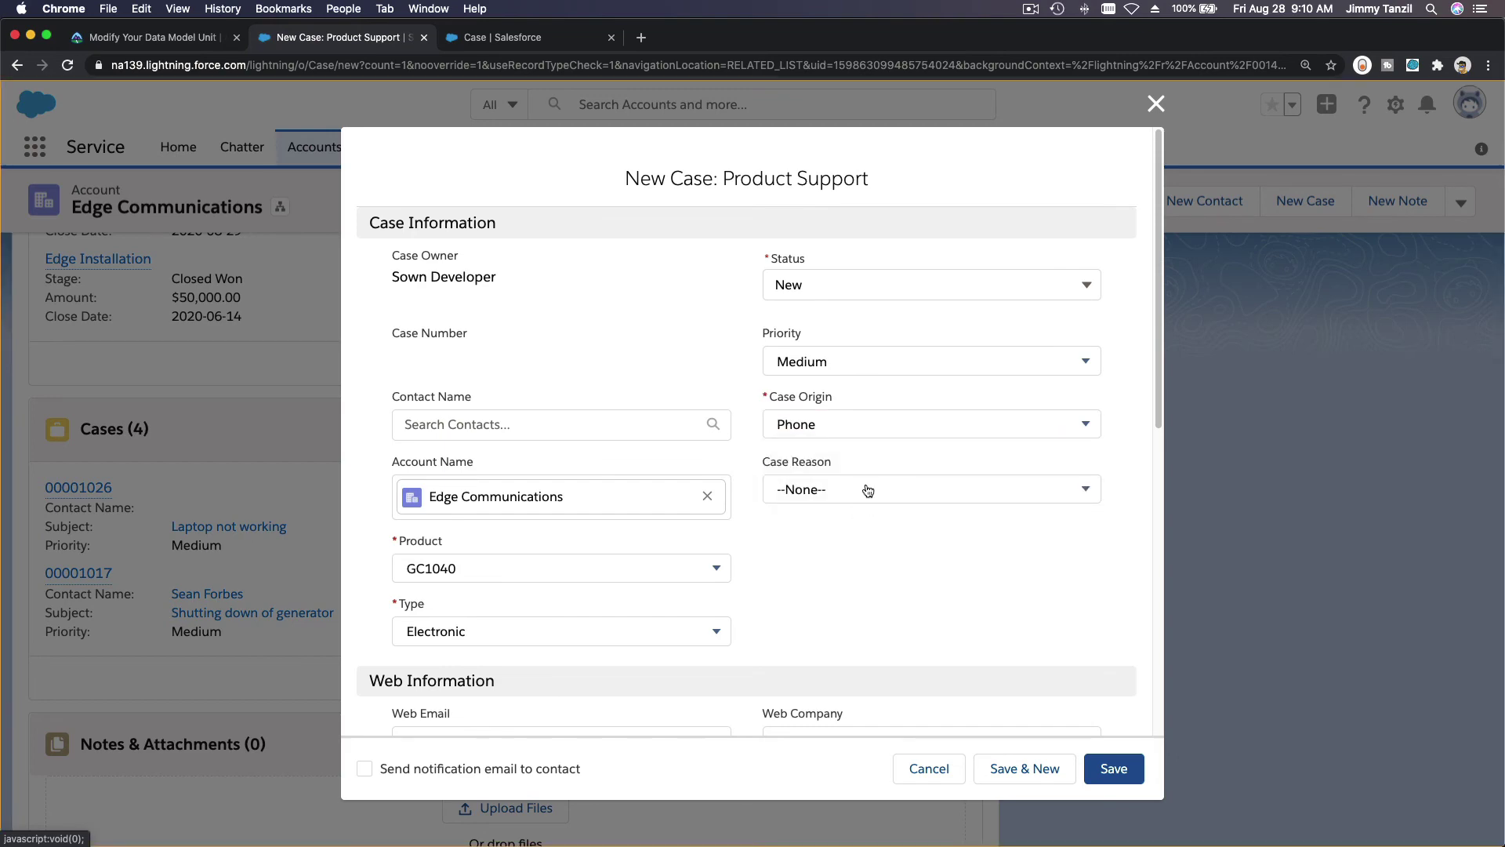
{"action": "left_click", "coordinate": [868, 490]}
{"action": "left_click", "coordinate": [869, 600]}
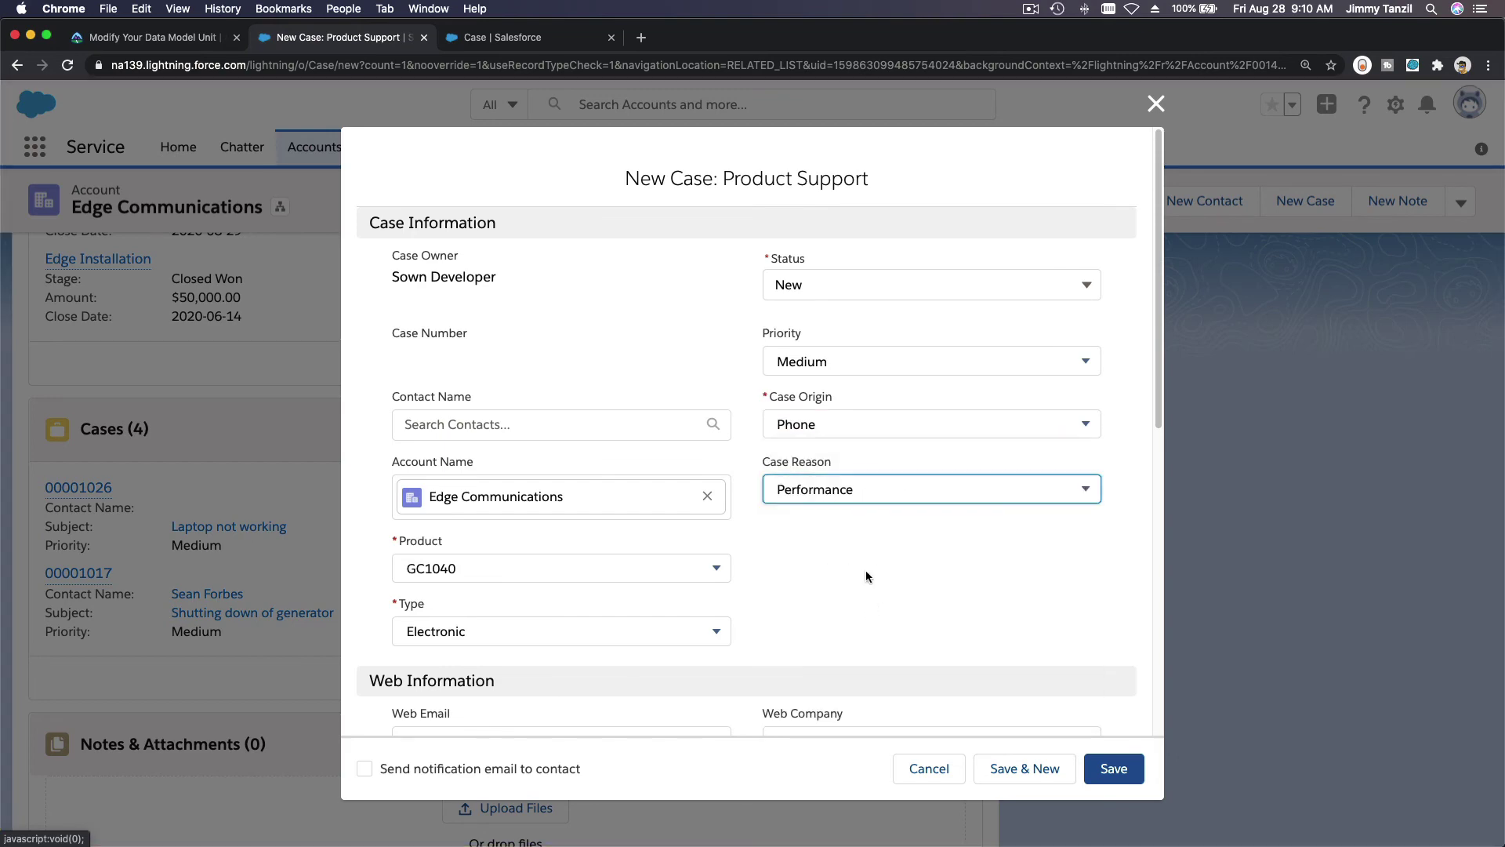
Copy the subject "Laptop Power" from the Trailhead table into the Subject of the new Product Support case.
{"action": "left_click", "coordinate": [156, 37]}
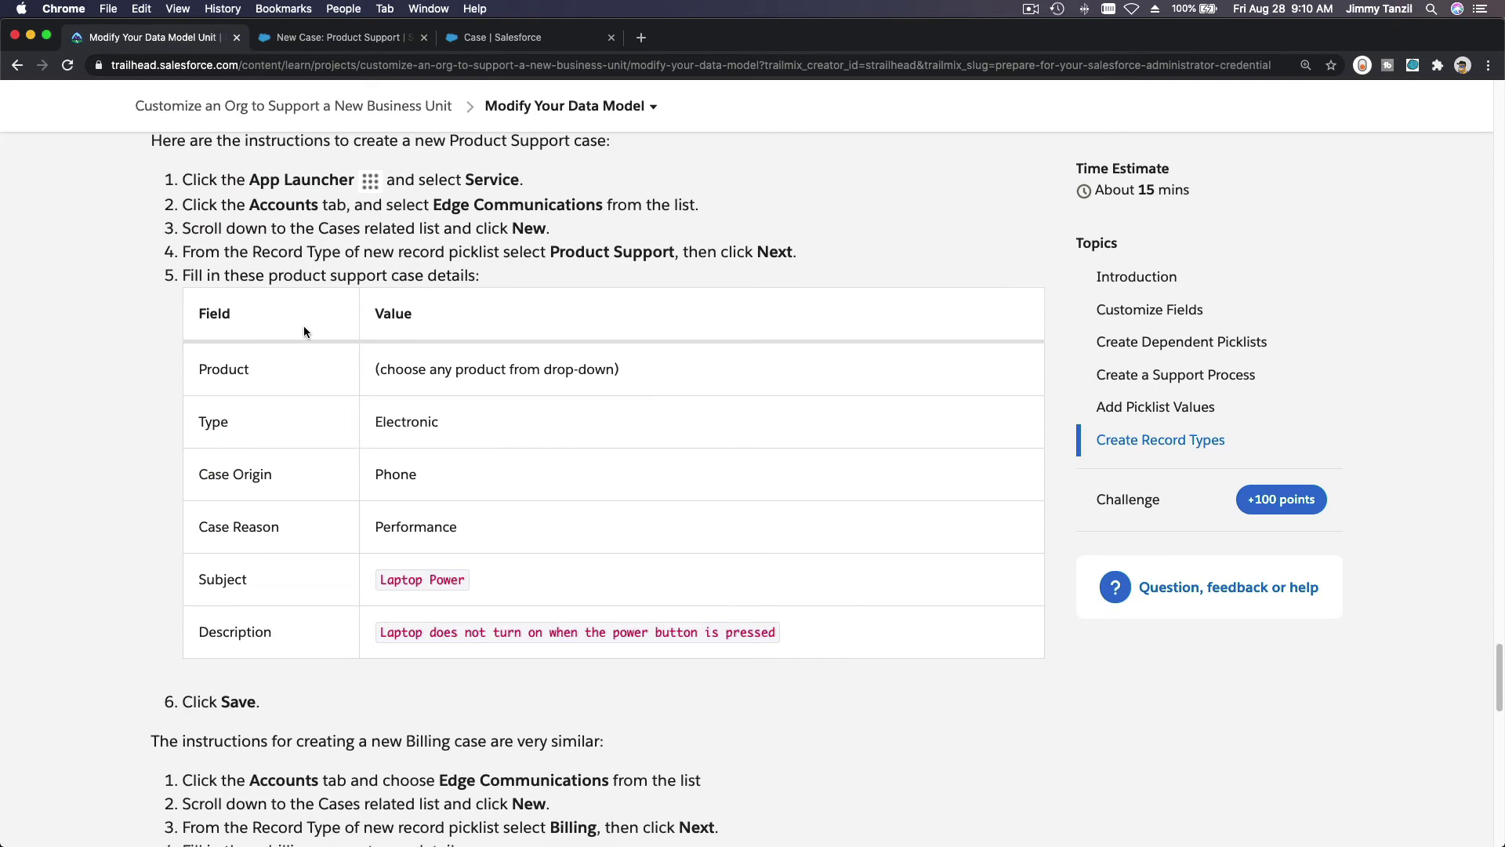
{"action": "scroll", "coordinate": [304, 326], "scroll_direction": "down", "scroll_amount": 3}
{"action": "triple_click", "coordinate": [422, 398]}
{"action": "key", "text": "super+c"}
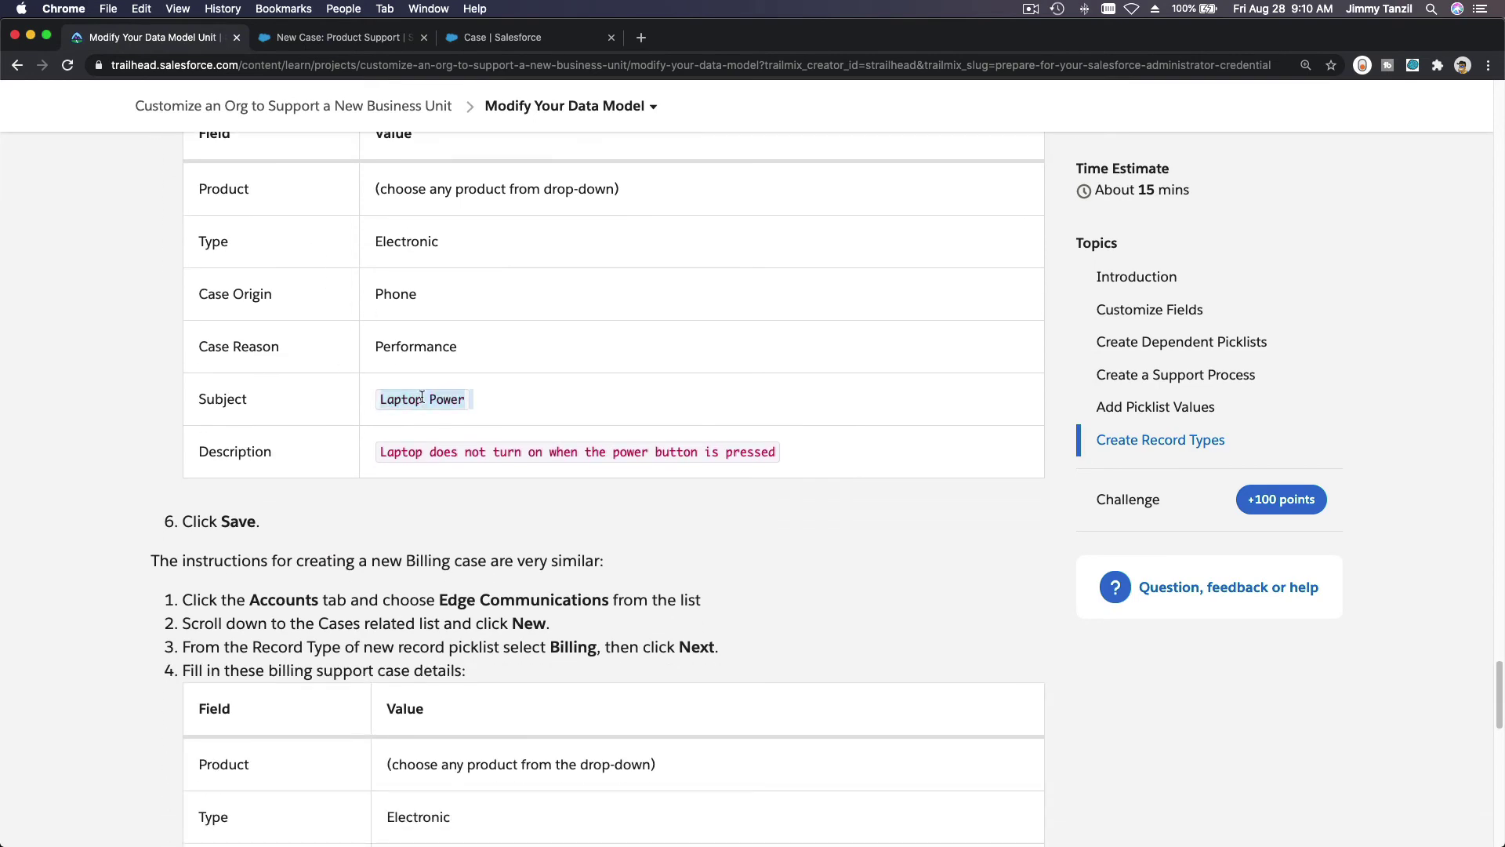
{"action": "left_click", "coordinate": [483, 40]}
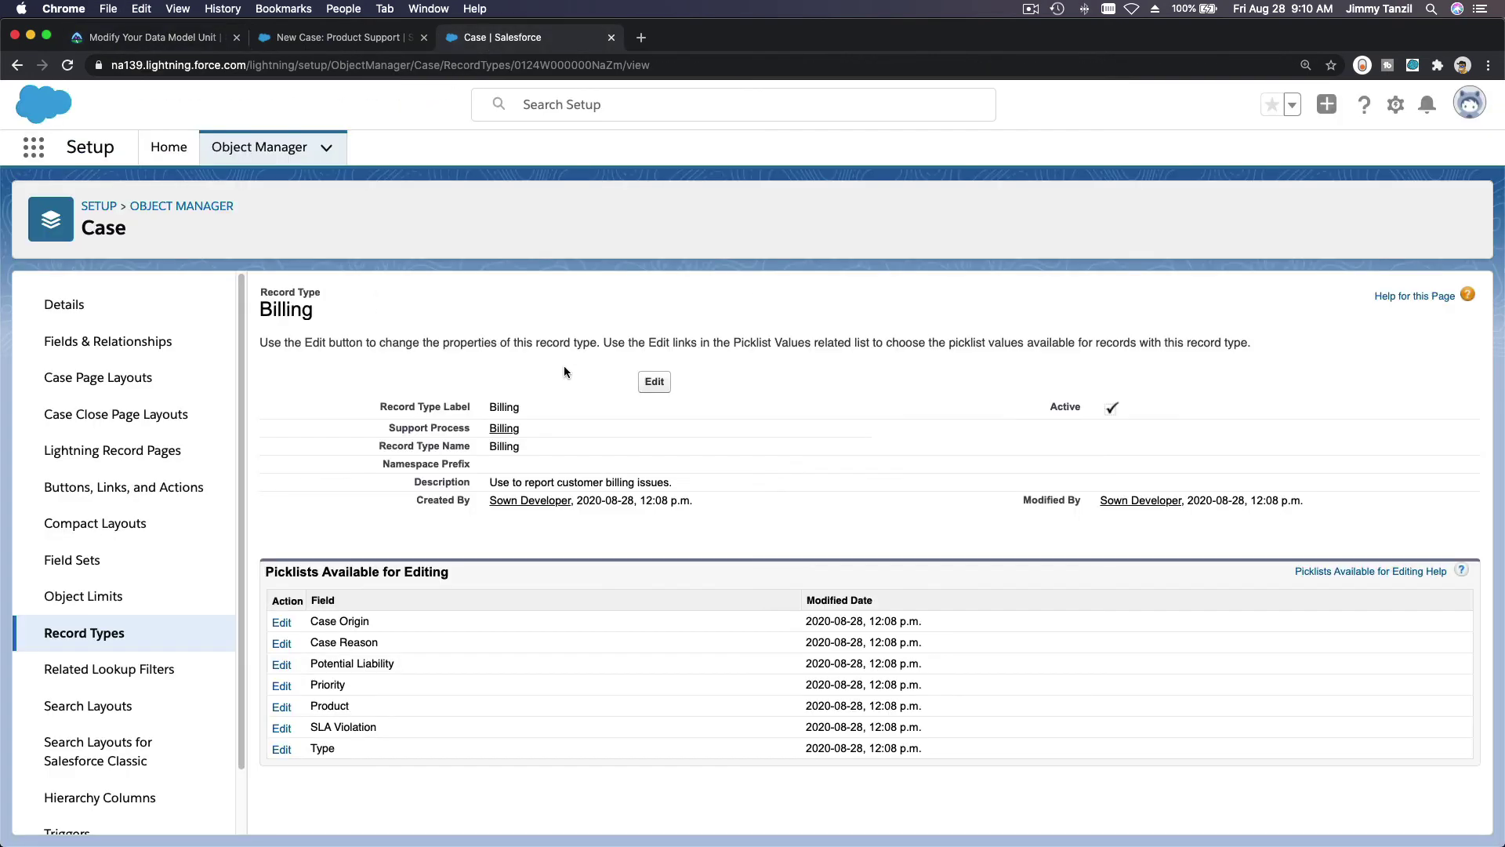
{"action": "left_click", "coordinate": [319, 43]}
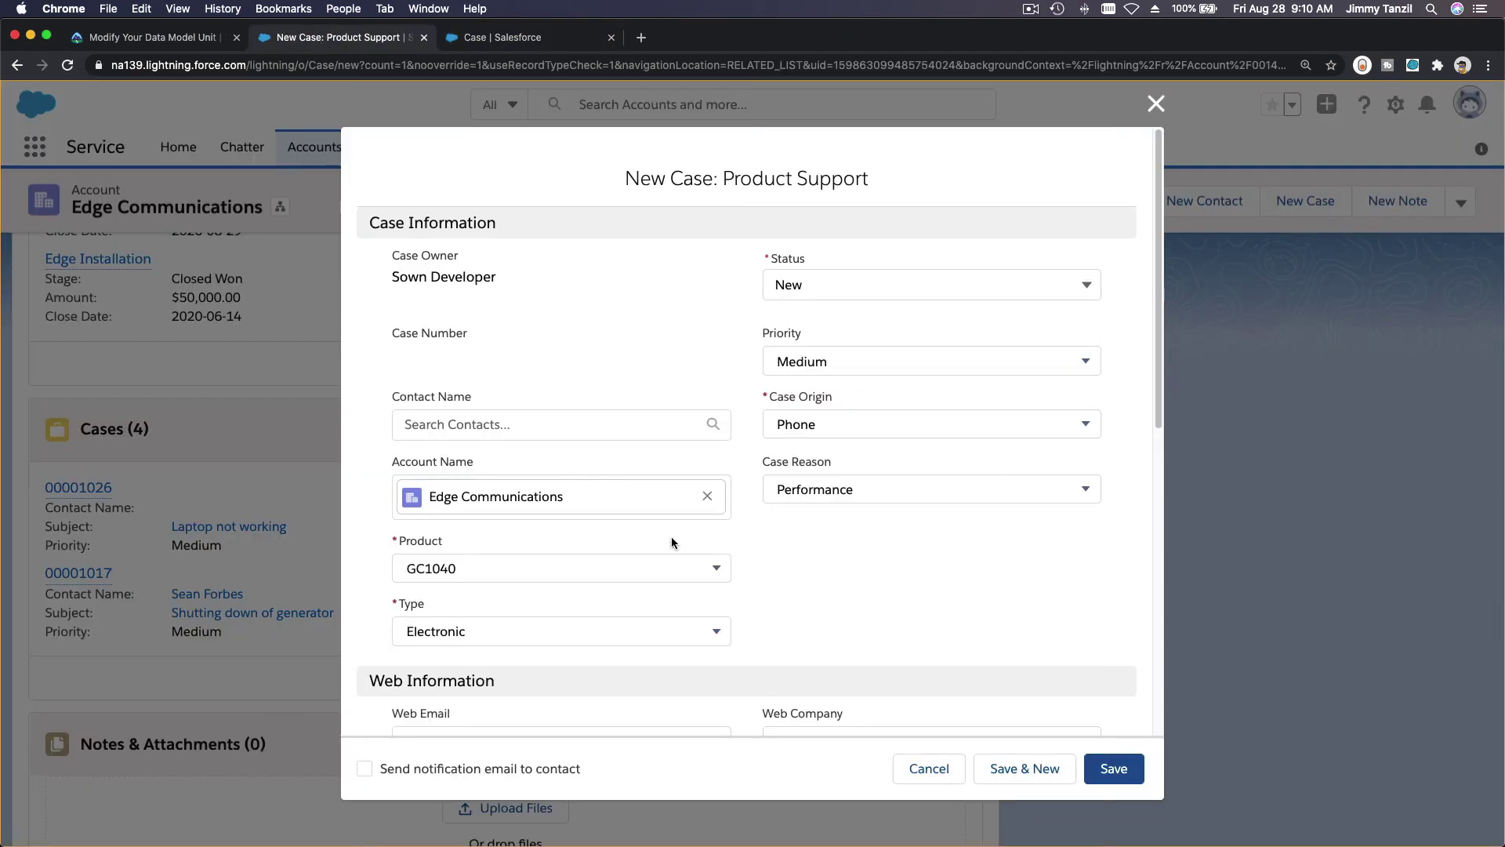
{"action": "scroll", "coordinate": [670, 556], "scroll_direction": "down", "scroll_amount": 5}
{"action": "left_click", "coordinate": [590, 644]}
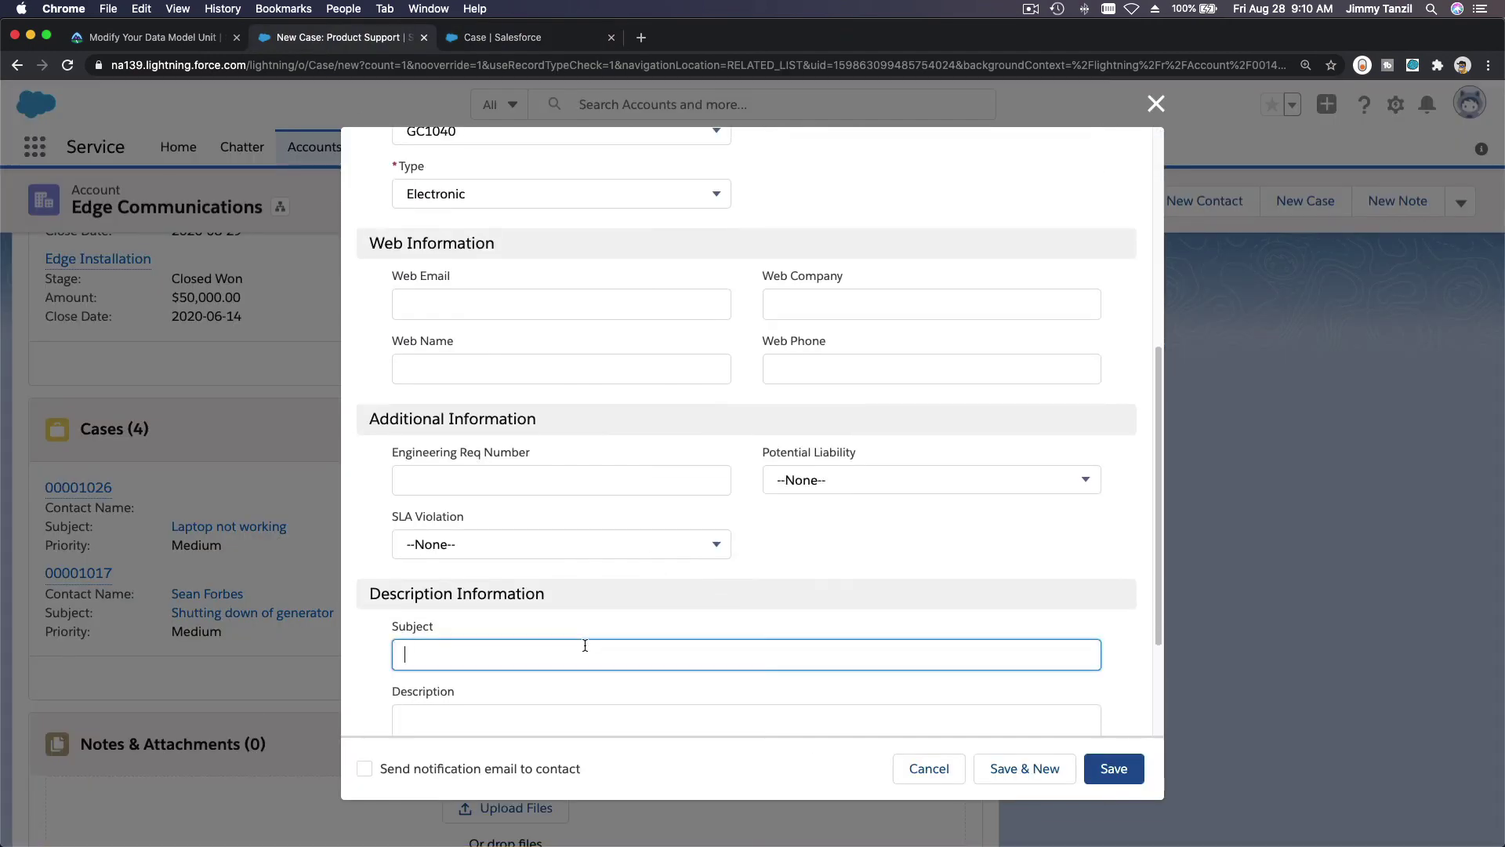
{"action": "key", "text": "super+v"}
Copy "Laptop does not turn on when the power button is pressed" from Trailhead into the Product Support case's Description.
{"action": "left_click", "coordinate": [149, 40]}
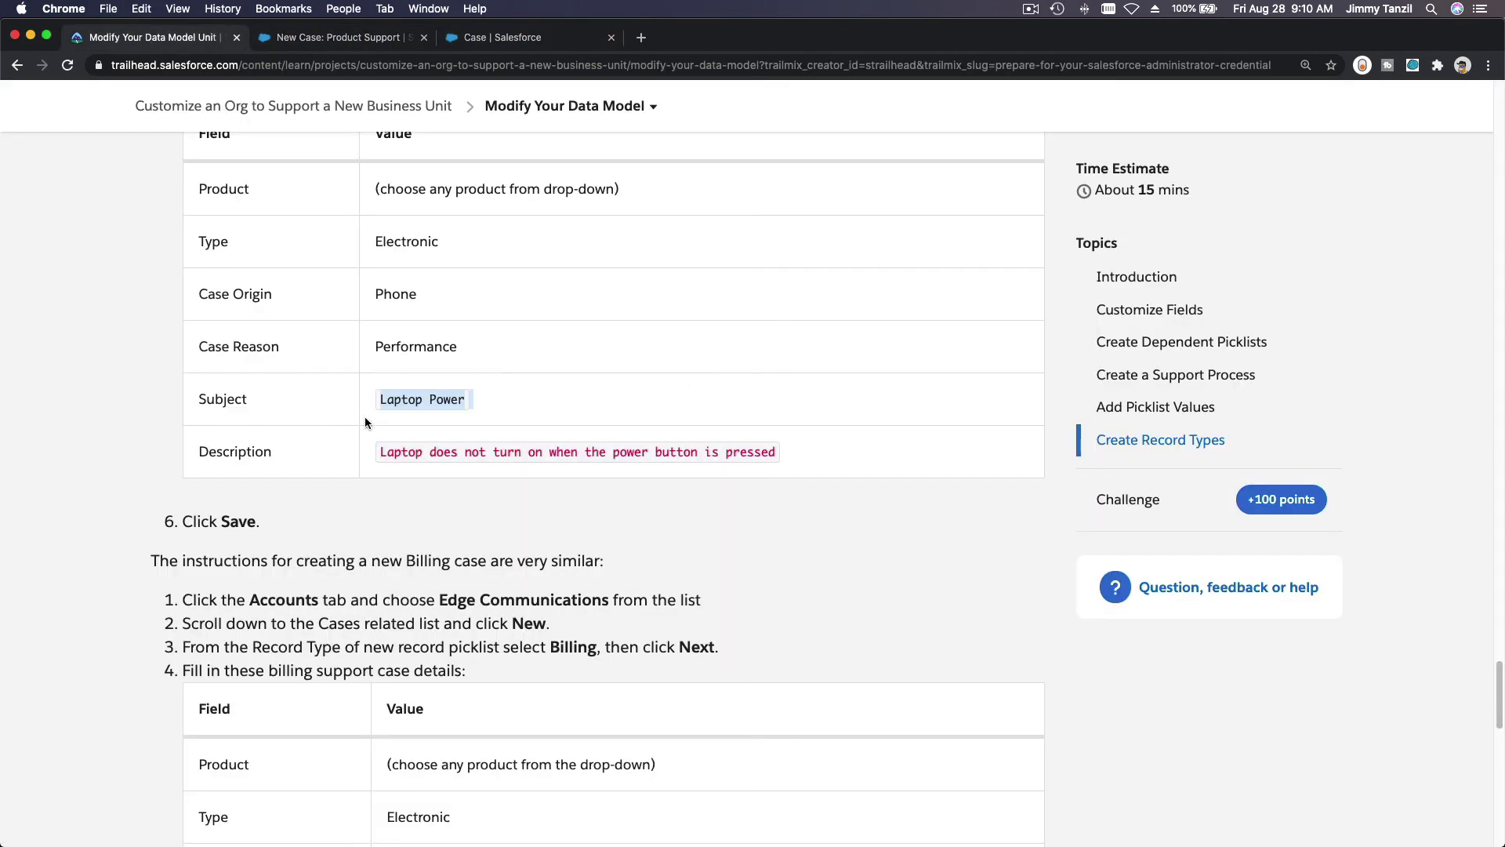
{"action": "triple_click", "coordinate": [392, 451]}
{"action": "key", "text": "super+c"}
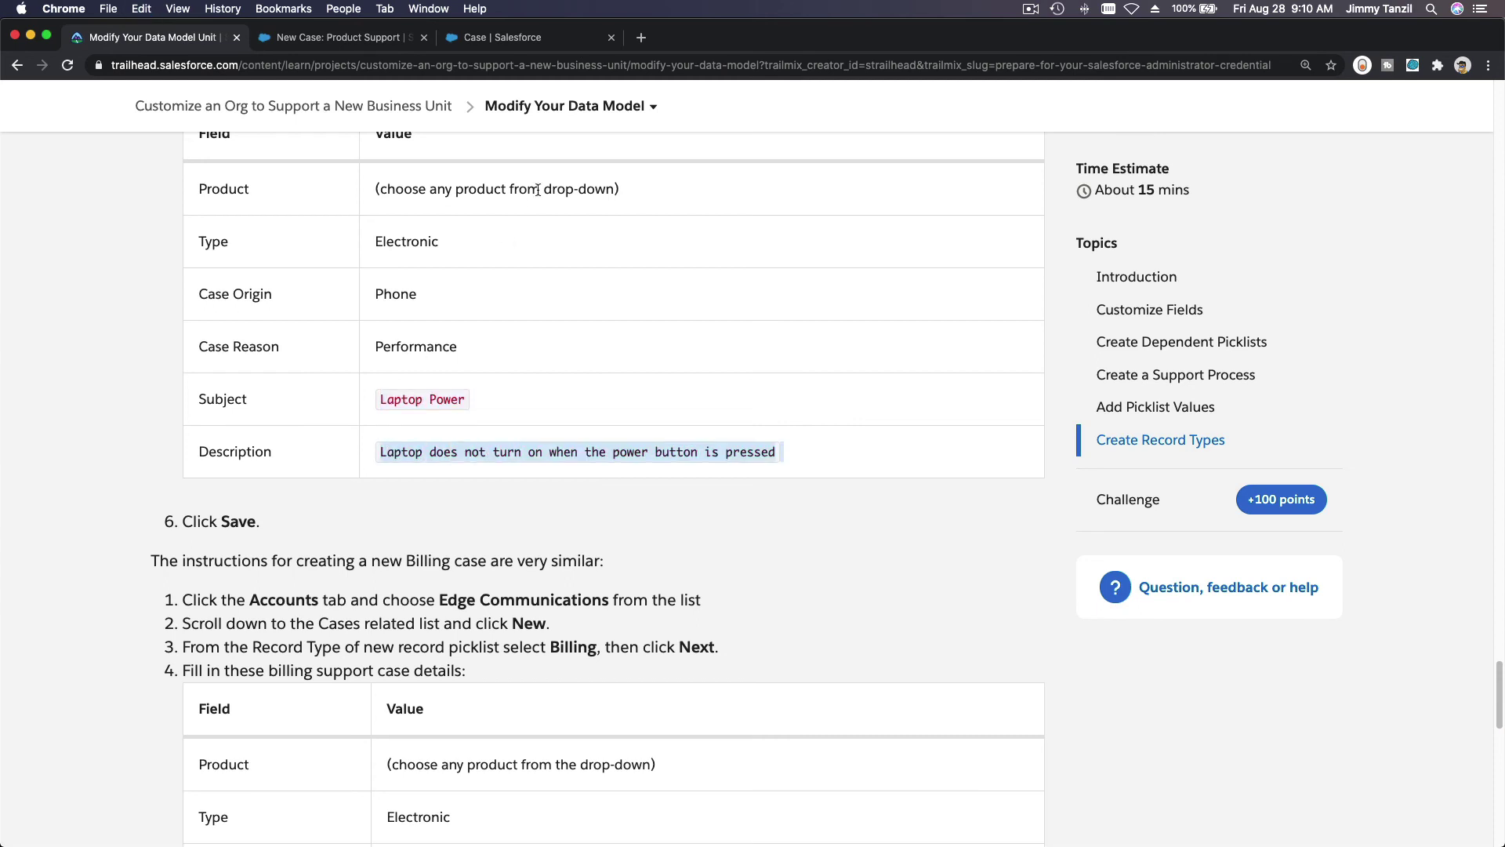
{"action": "left_click", "coordinate": [357, 39]}
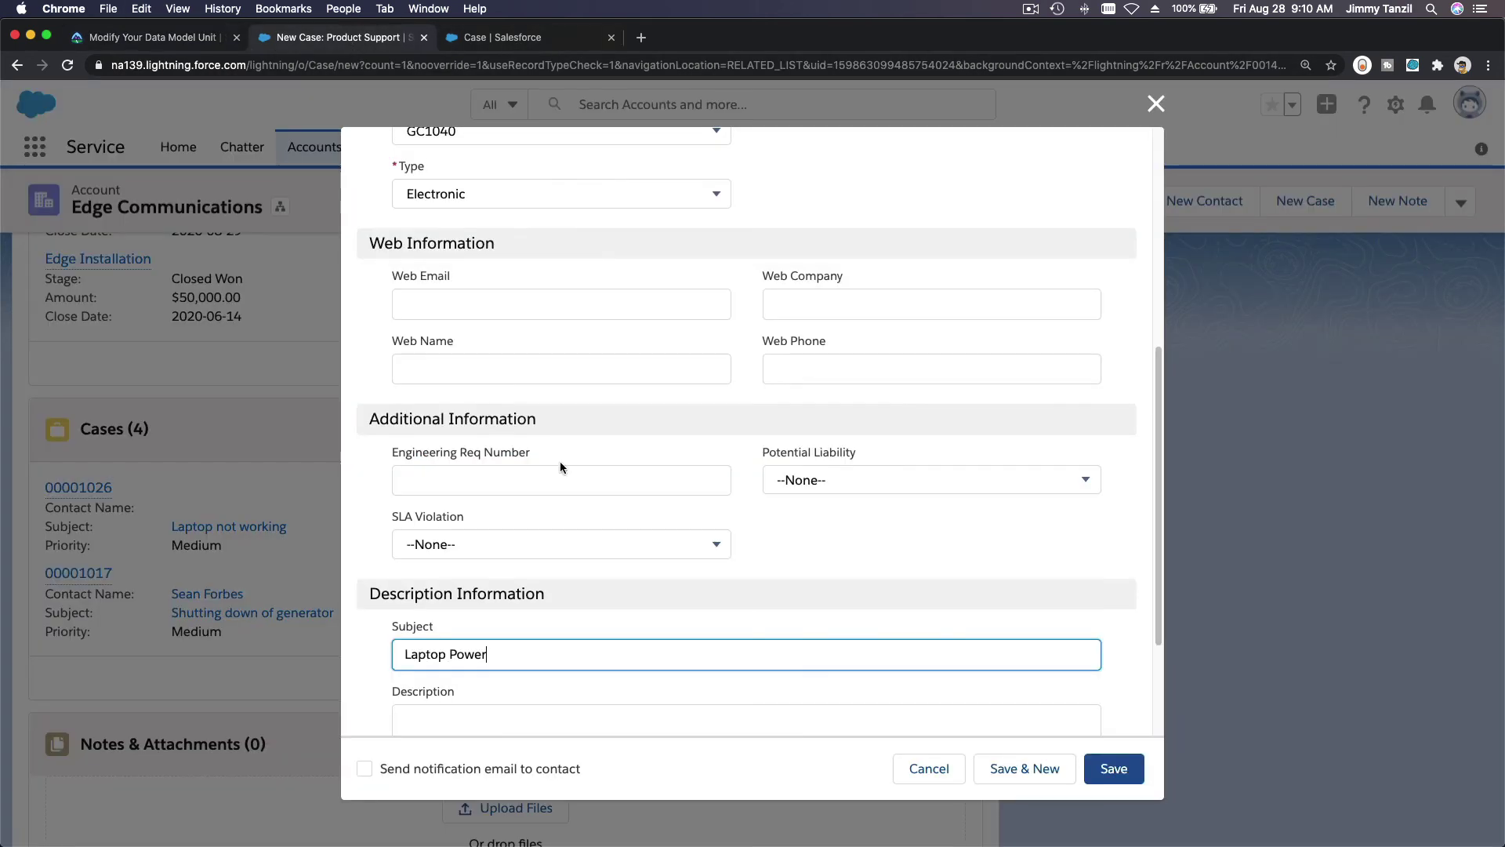
{"action": "left_click", "coordinate": [574, 717]}
{"action": "key", "text": "super+v"}
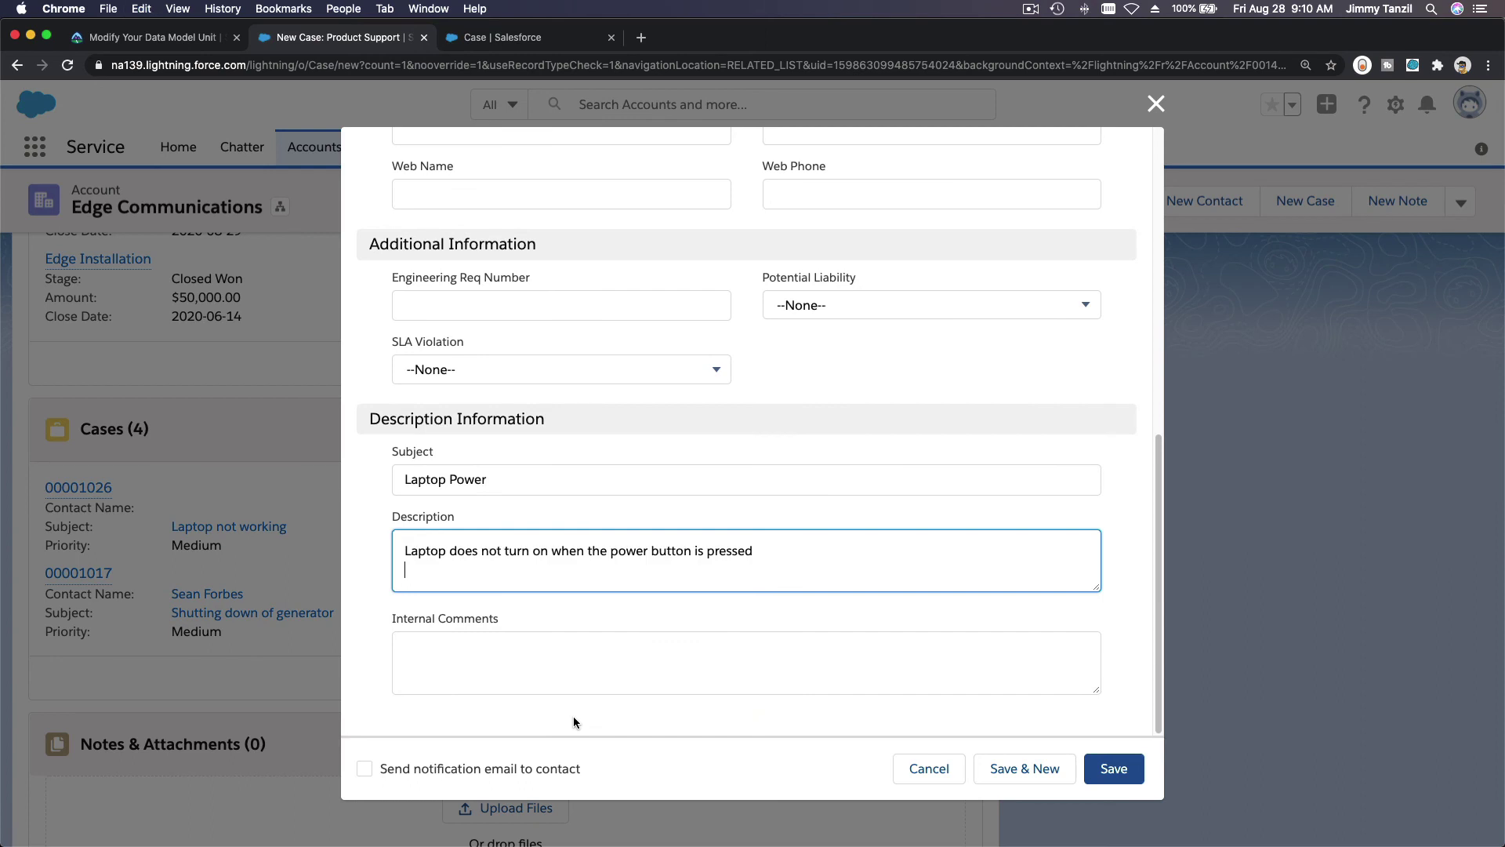
Recheck the case details in Trailhead, then save the new Product Support case.
{"action": "left_click", "coordinate": [153, 37]}
{"action": "left_click", "coordinate": [496, 541]}
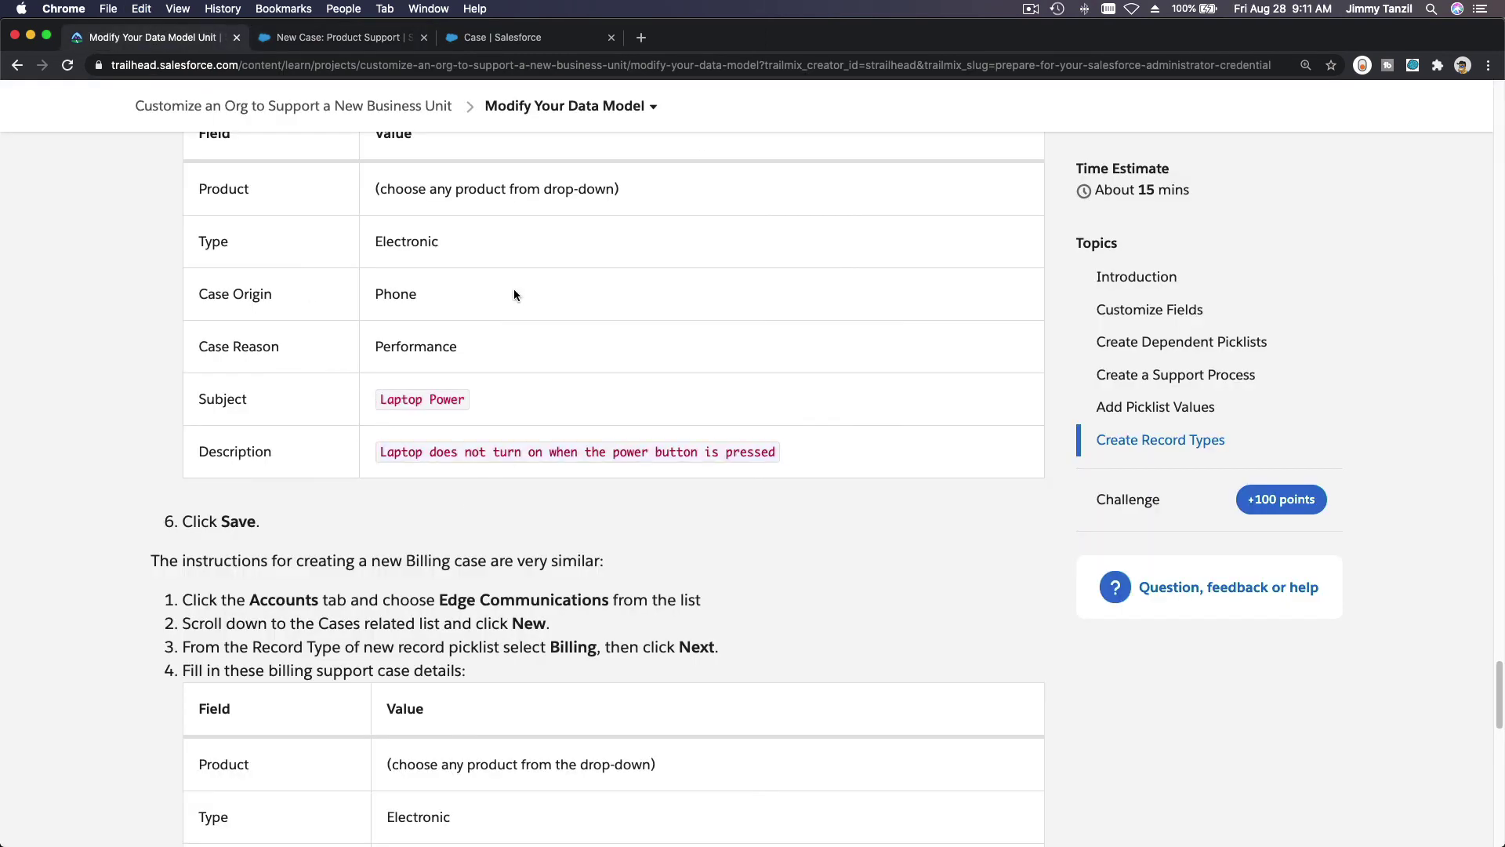
{"action": "left_click", "coordinate": [509, 39]}
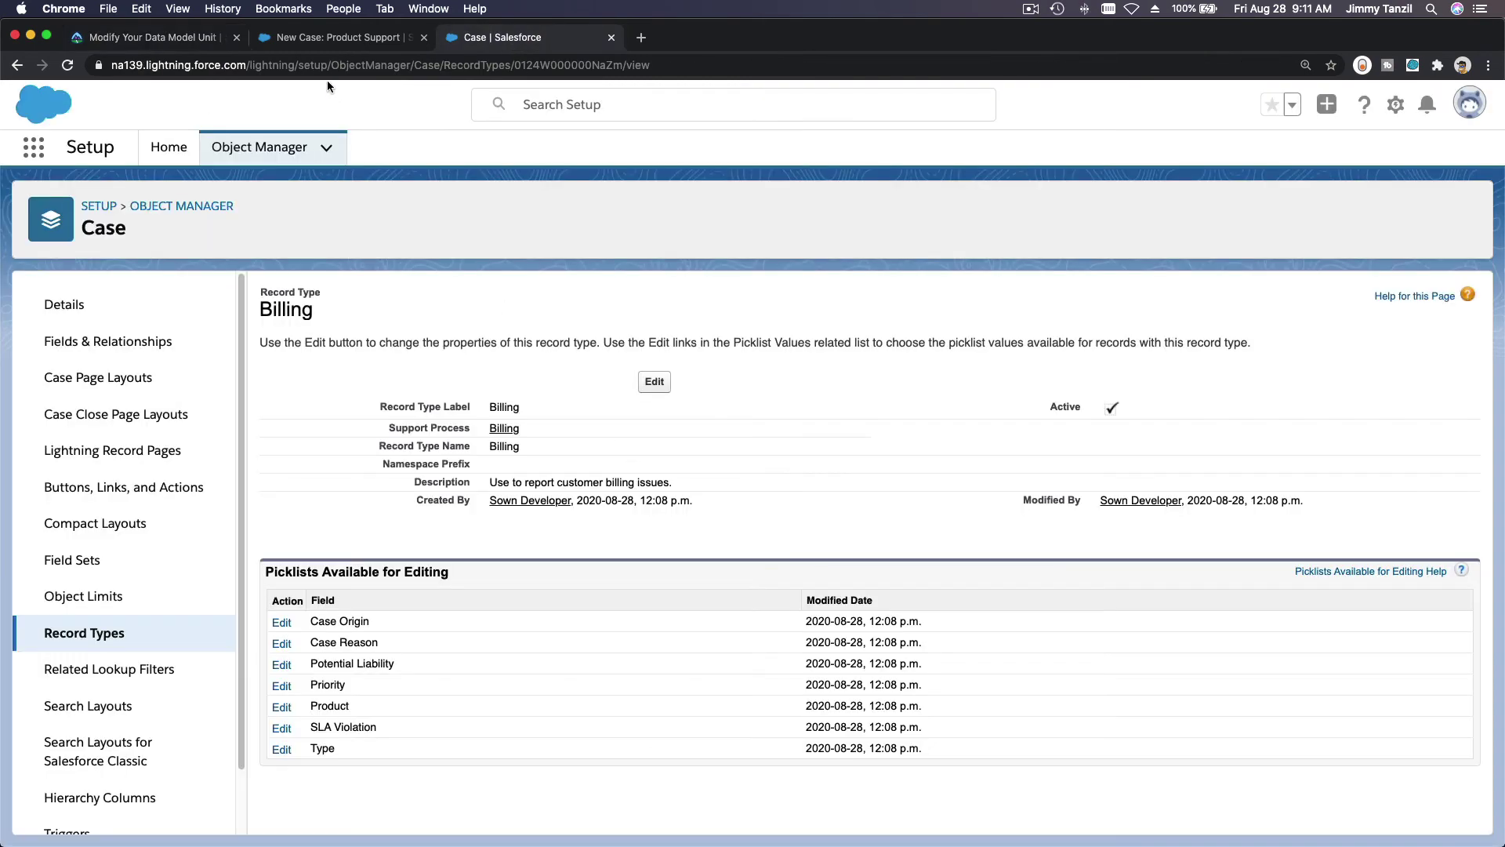
{"action": "left_click", "coordinate": [319, 36]}
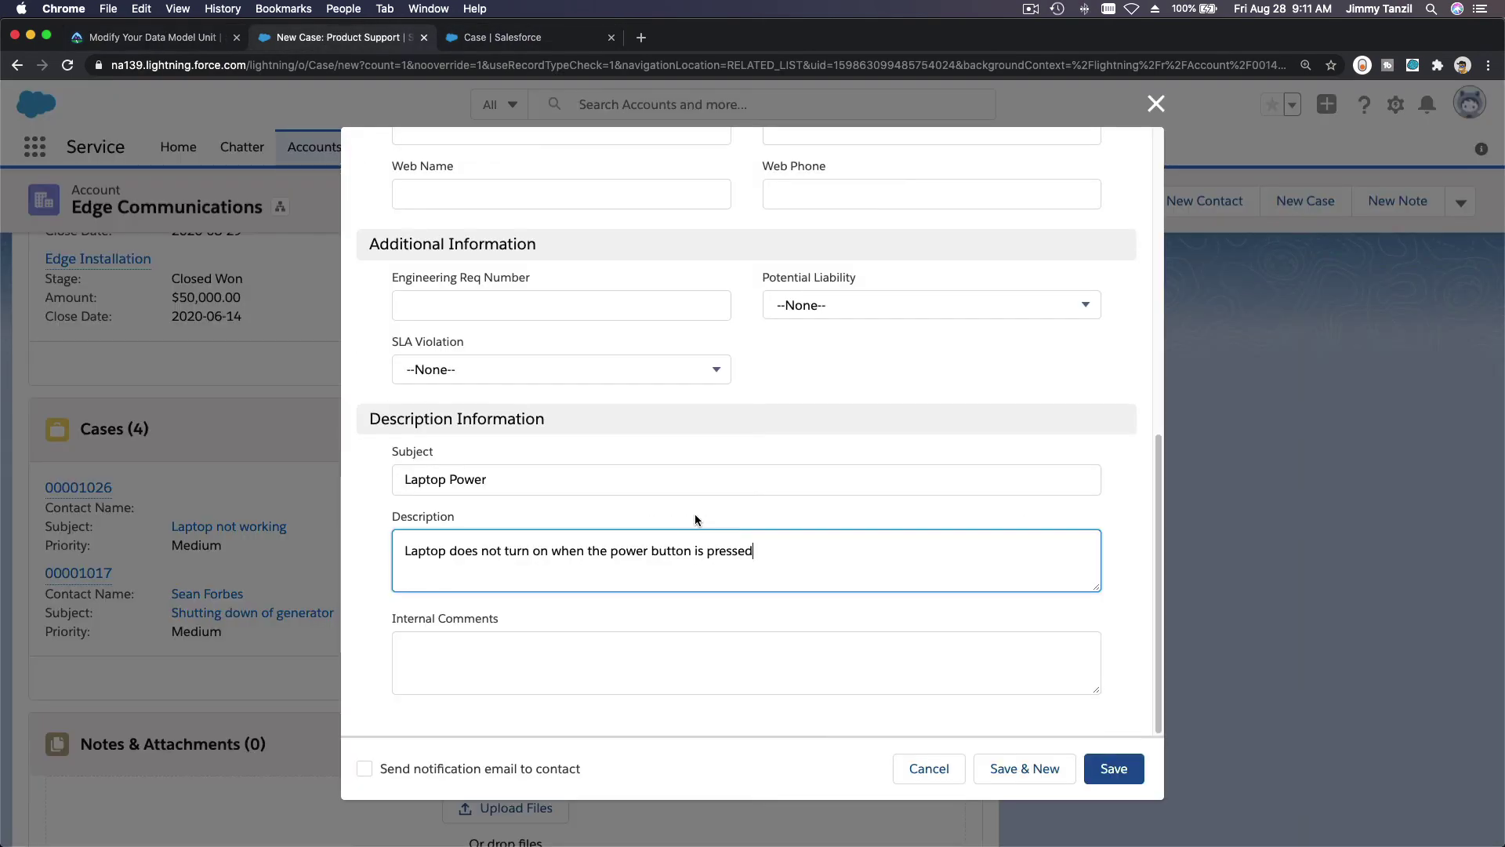
{"action": "left_click", "coordinate": [1116, 774]}
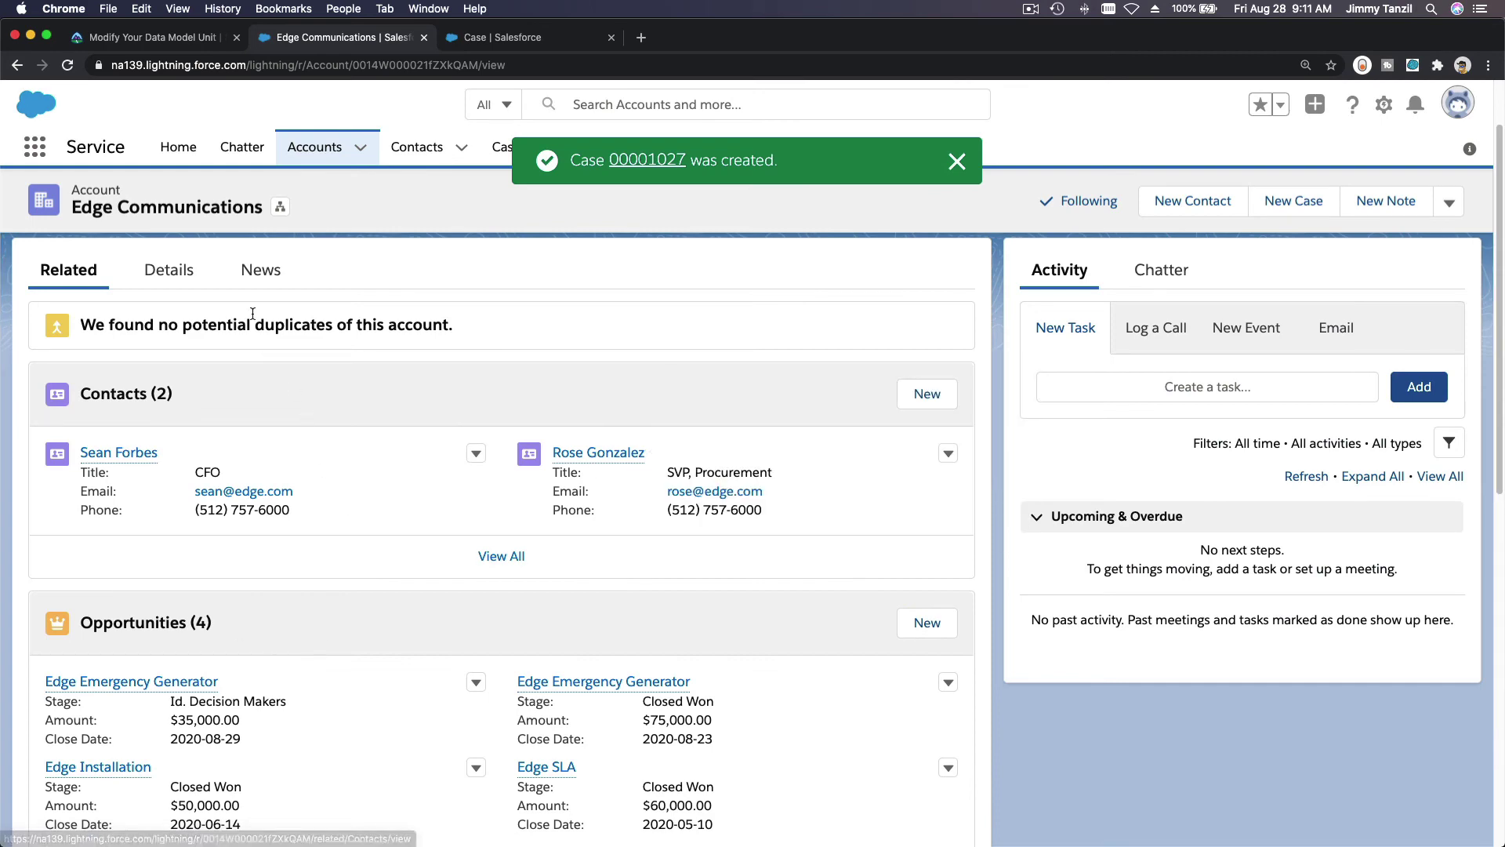
Following the Trailhead billing instructions, start a new case with the Billing record type from the Edge Communications account's related cases.
{"action": "left_click", "coordinate": [161, 38]}
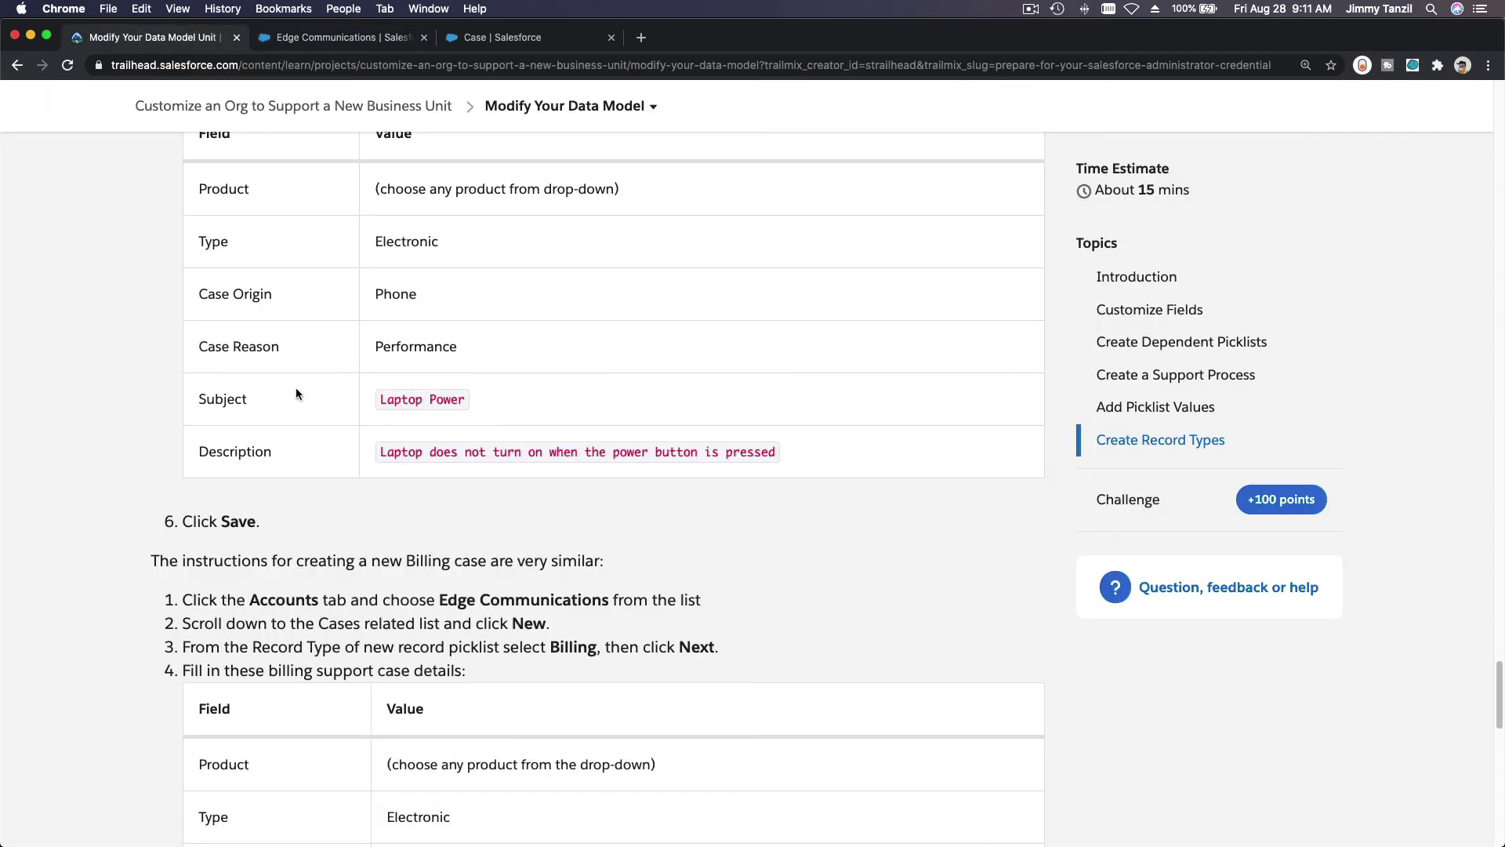
{"action": "scroll", "coordinate": [437, 626], "scroll_direction": "down", "scroll_amount": 1}
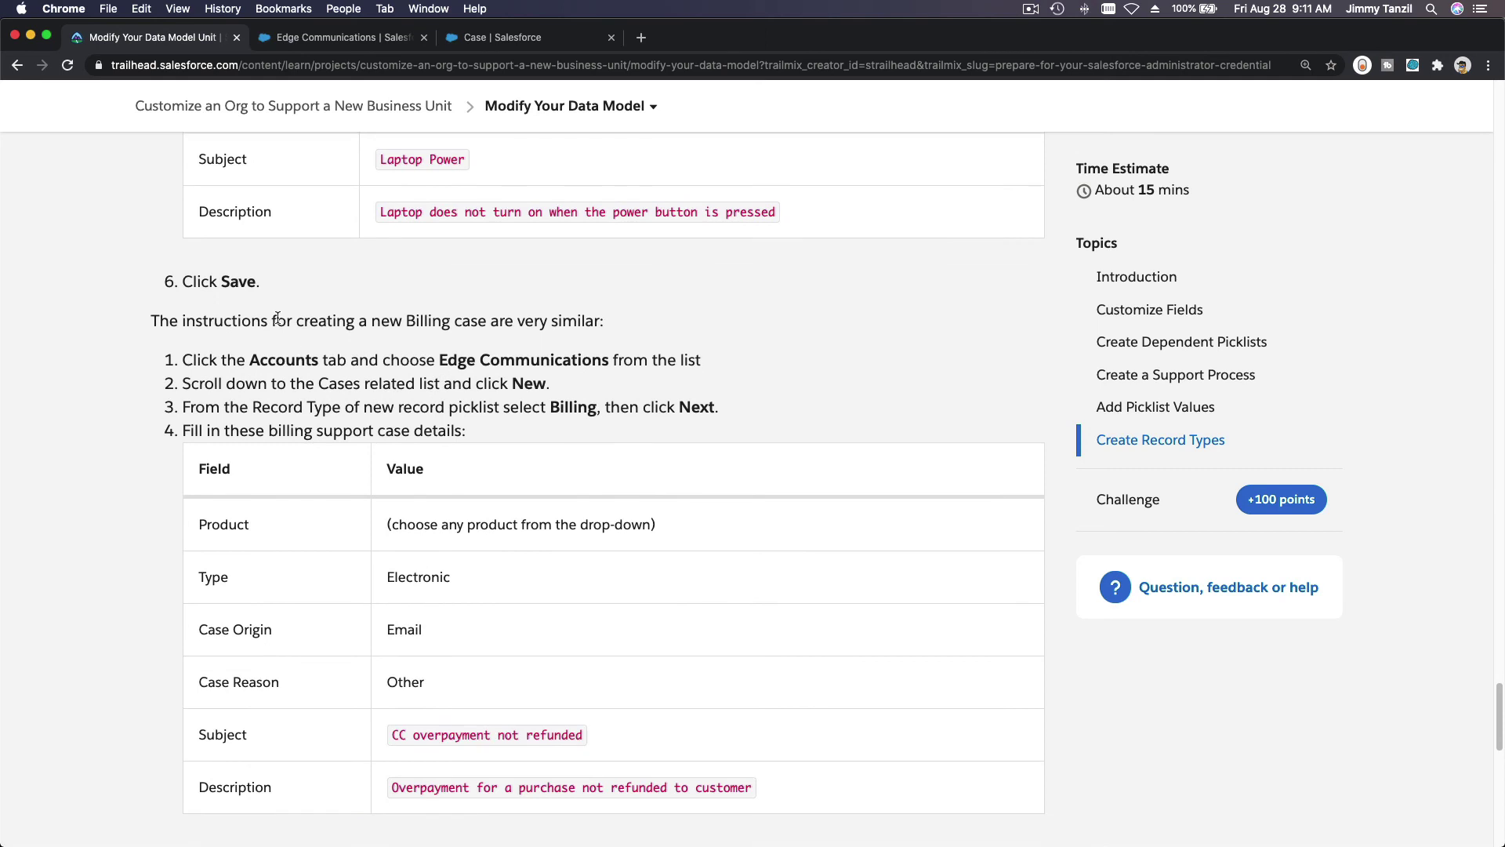
{"action": "scroll", "coordinate": [295, 359], "scroll_direction": "down", "scroll_amount": 3}
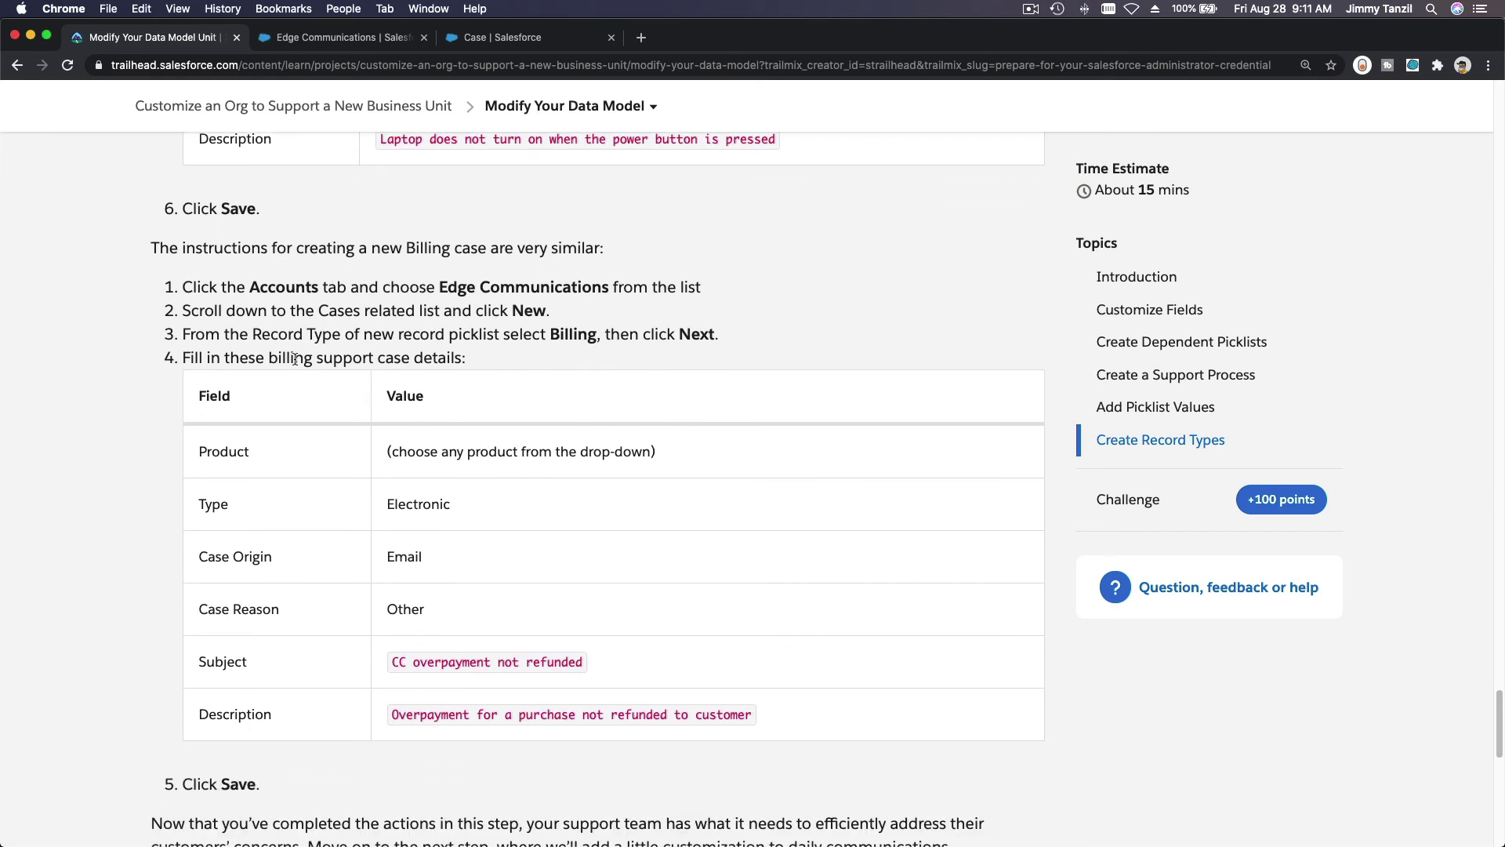
{"action": "scroll", "coordinate": [554, 255], "scroll_direction": "down", "scroll_amount": 5}
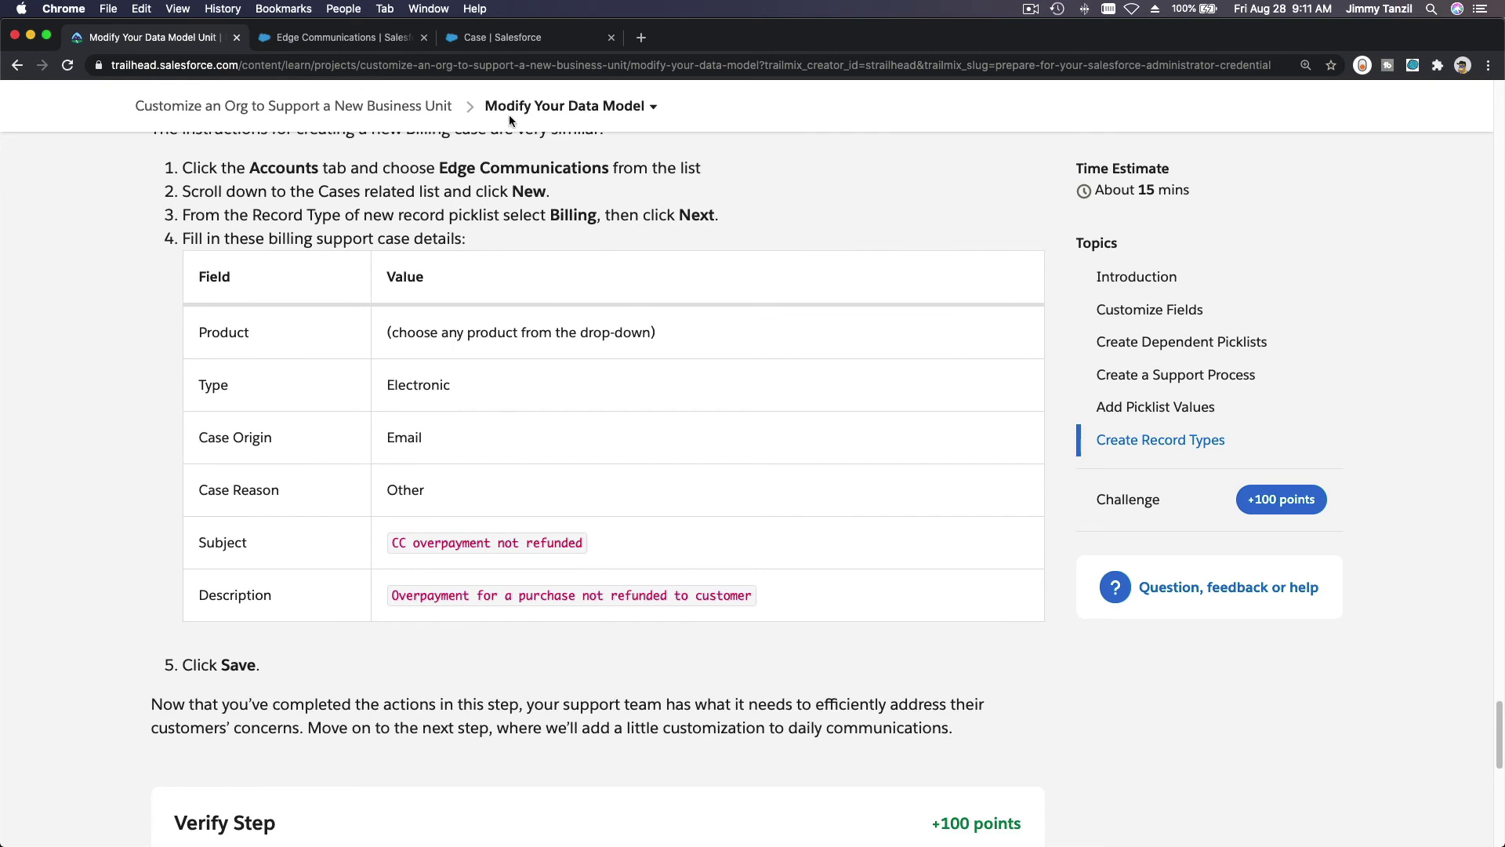
{"action": "left_click", "coordinate": [343, 37]}
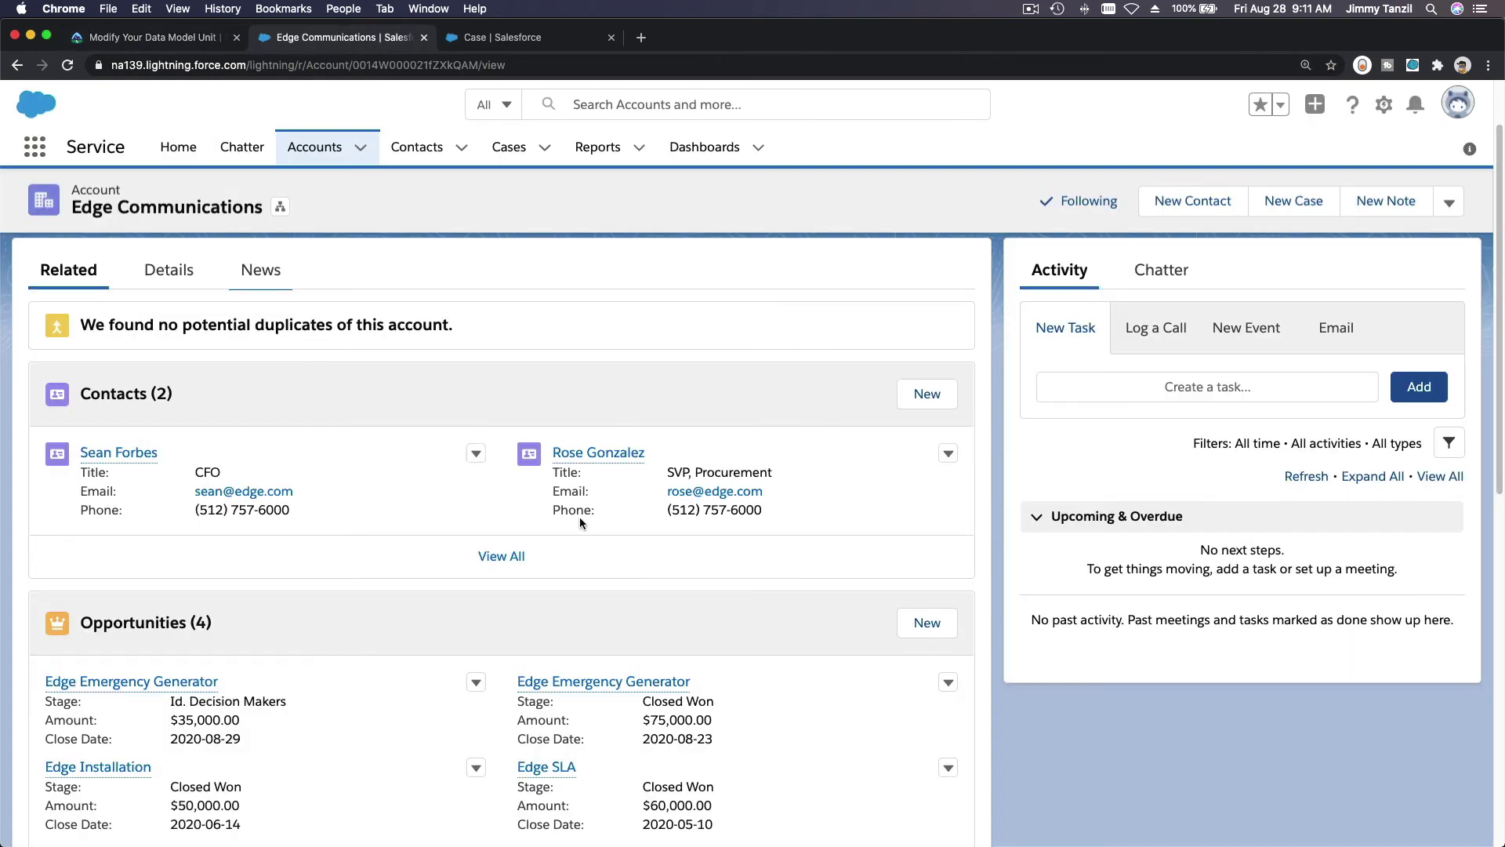
{"action": "scroll", "coordinate": [793, 643], "scroll_direction": "down", "scroll_amount": 6}
{"action": "scroll", "coordinate": [796, 651], "scroll_direction": "down", "scroll_amount": 3}
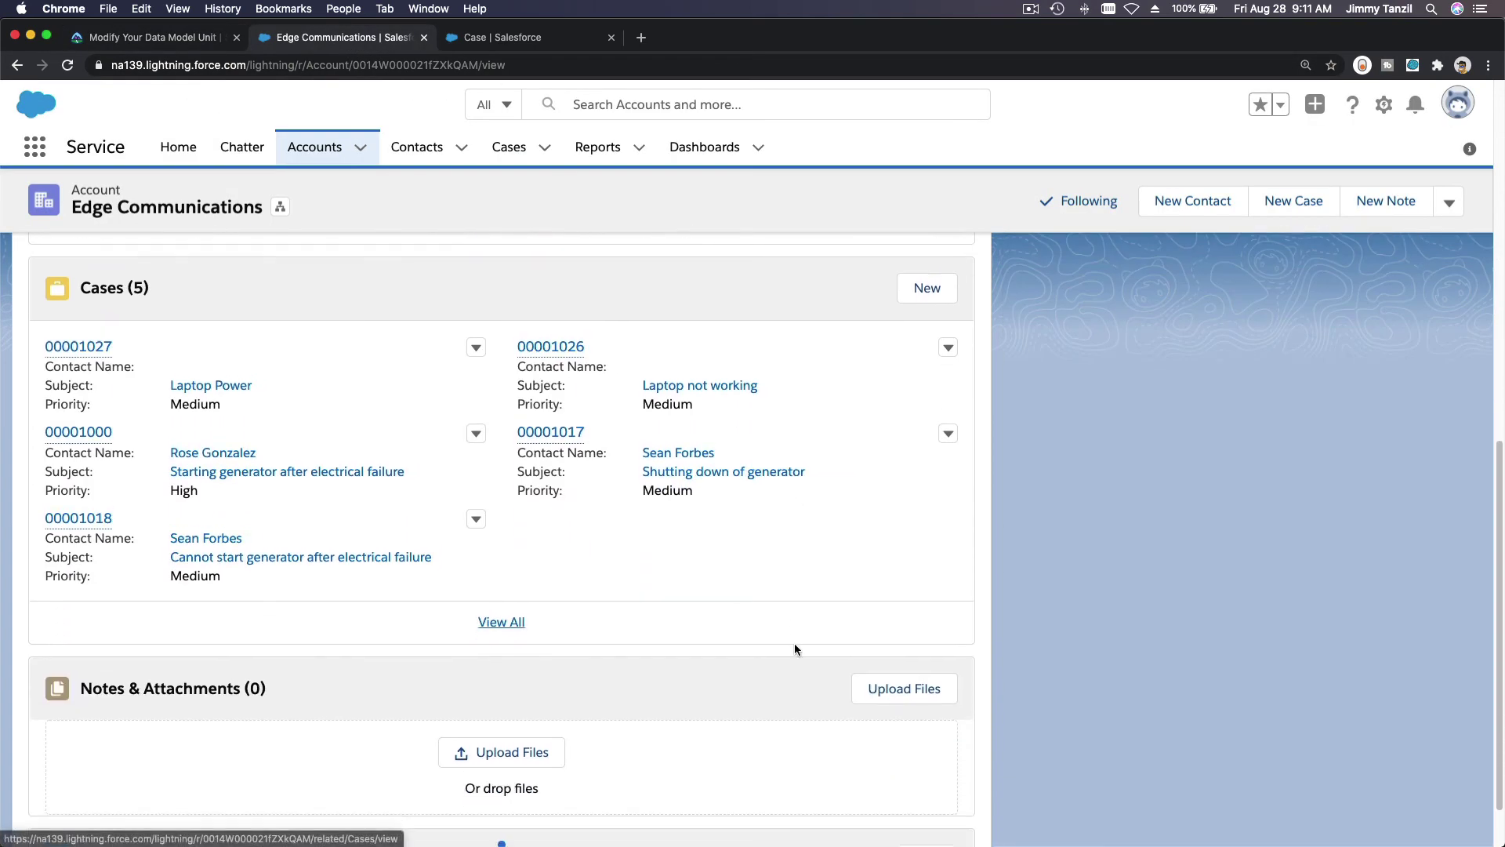
{"action": "left_click", "coordinate": [923, 286]}
{"action": "left_click", "coordinate": [641, 490]}
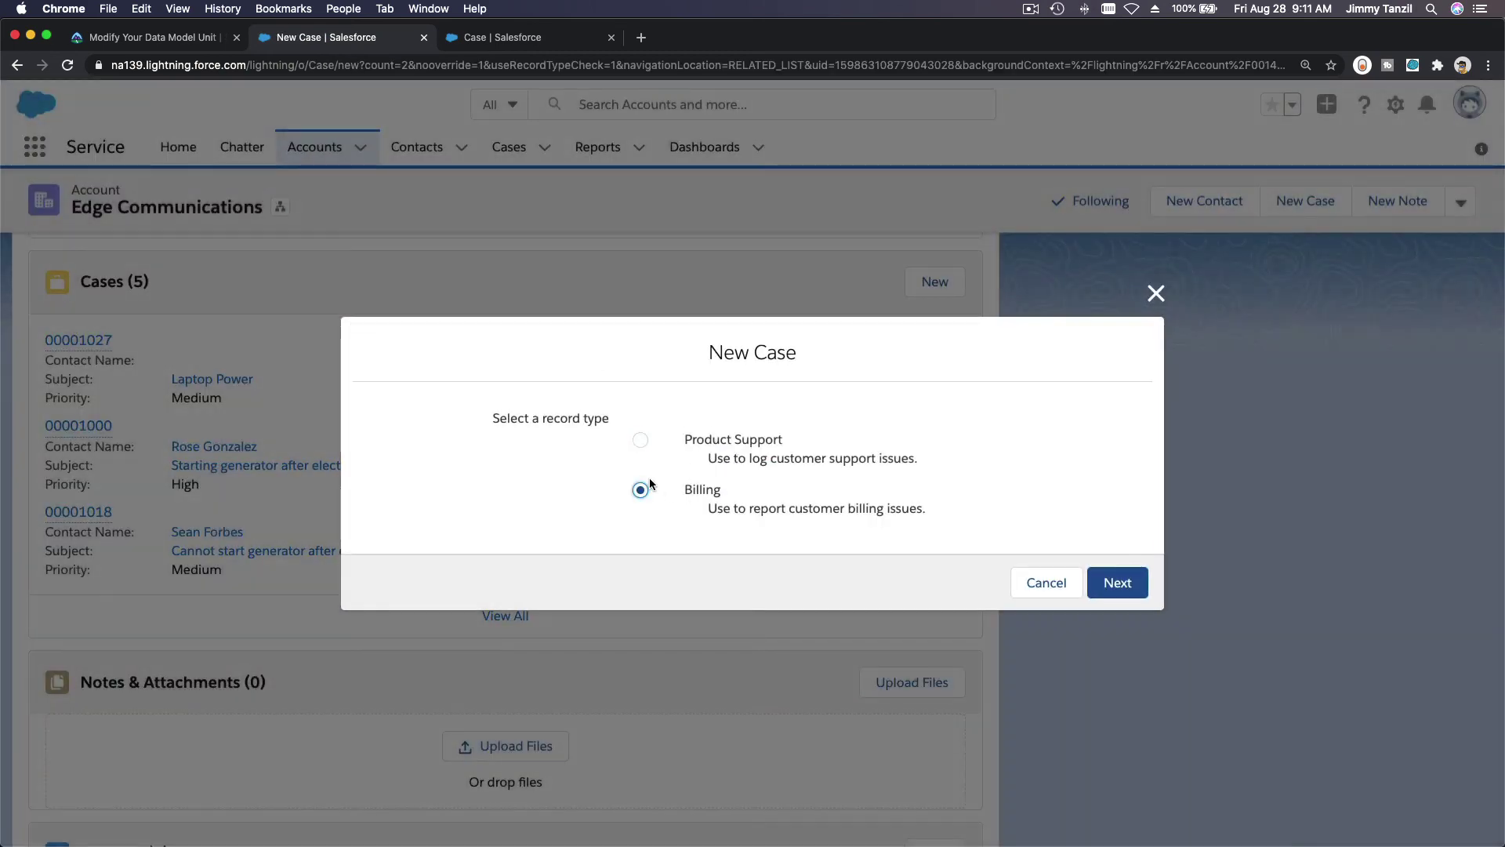
{"action": "left_click", "coordinate": [1115, 582]}
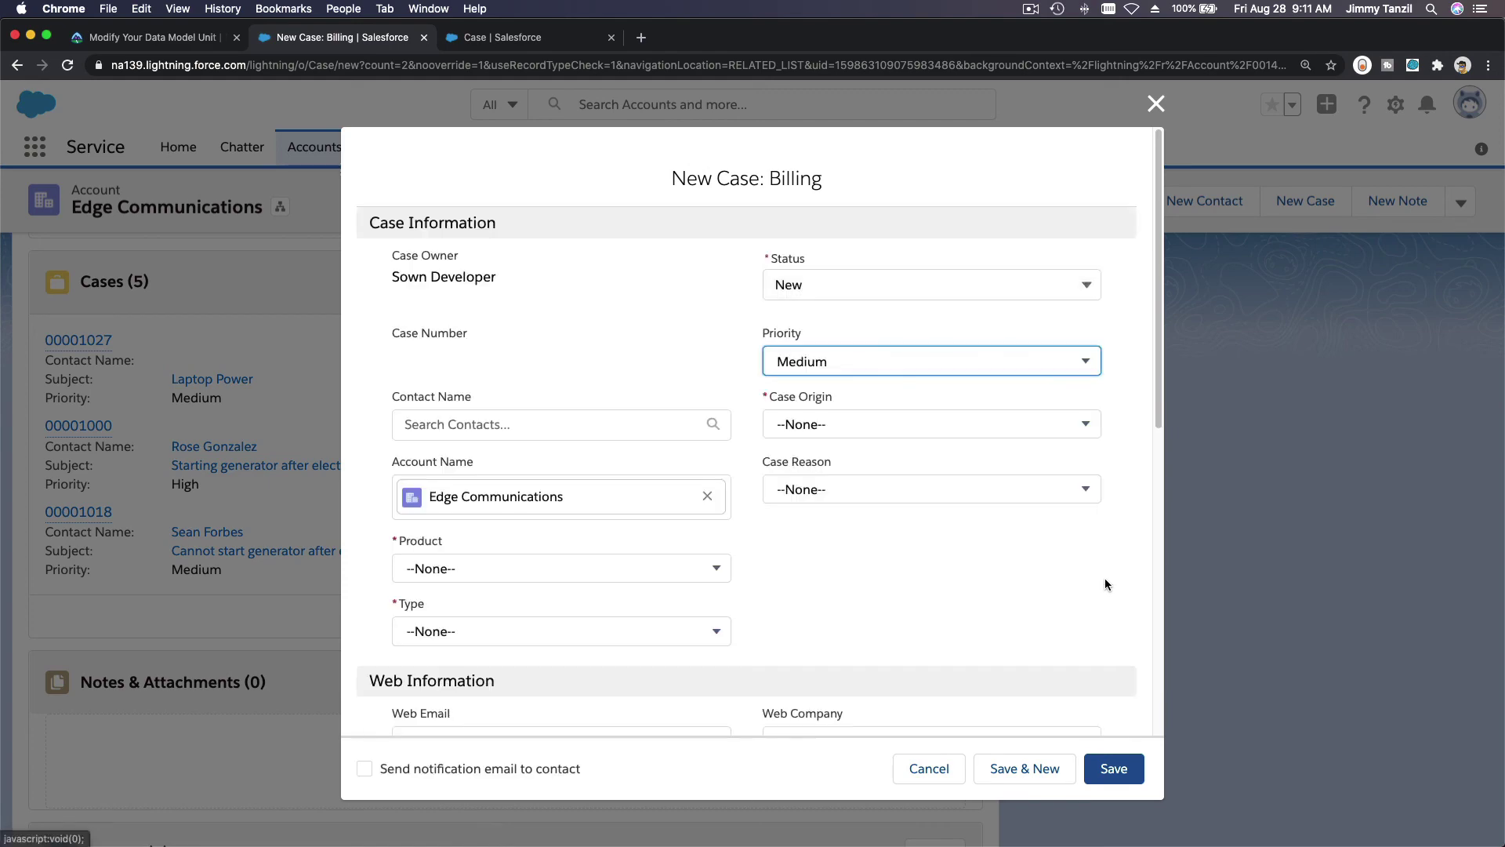
Check the billing case details in Trailhead, then set the new case's Product to GC1060 and Type to Electronic.
{"action": "left_click", "coordinate": [176, 43]}
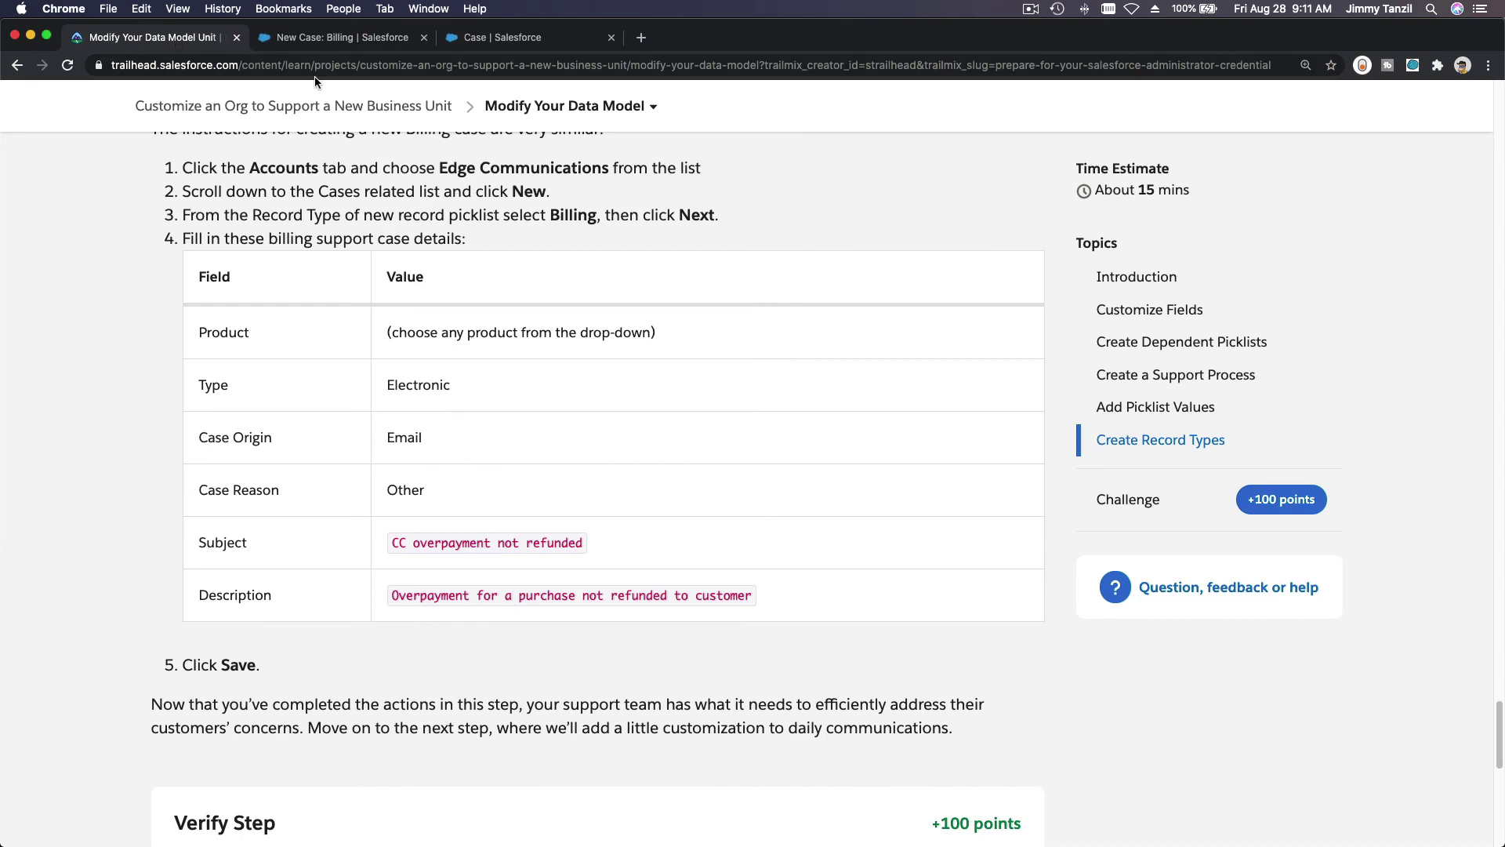
{"action": "left_click", "coordinate": [496, 41]}
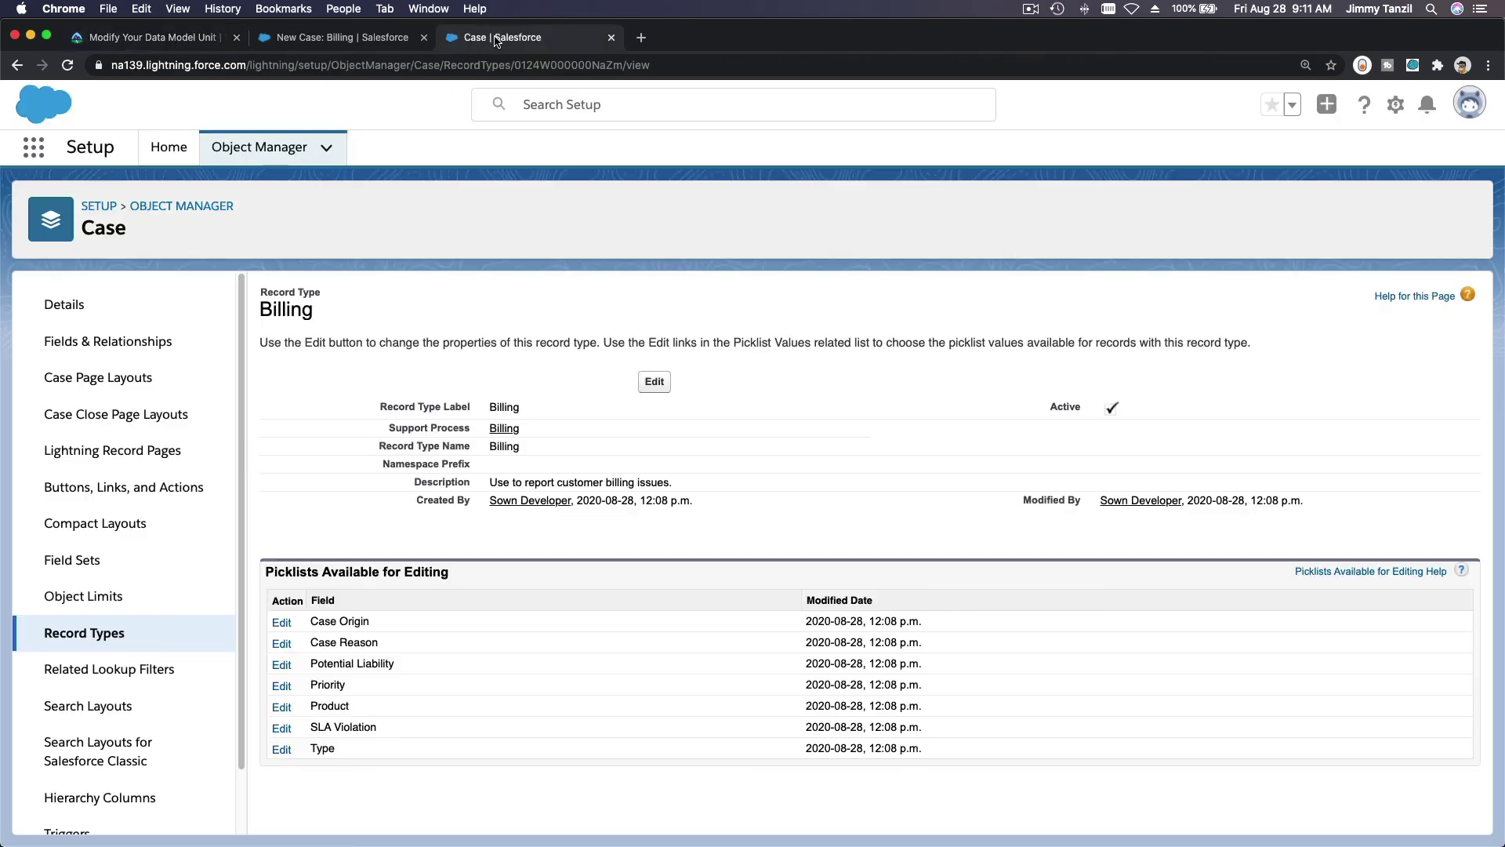
{"action": "left_click", "coordinate": [333, 41]}
{"action": "left_click", "coordinate": [480, 578]}
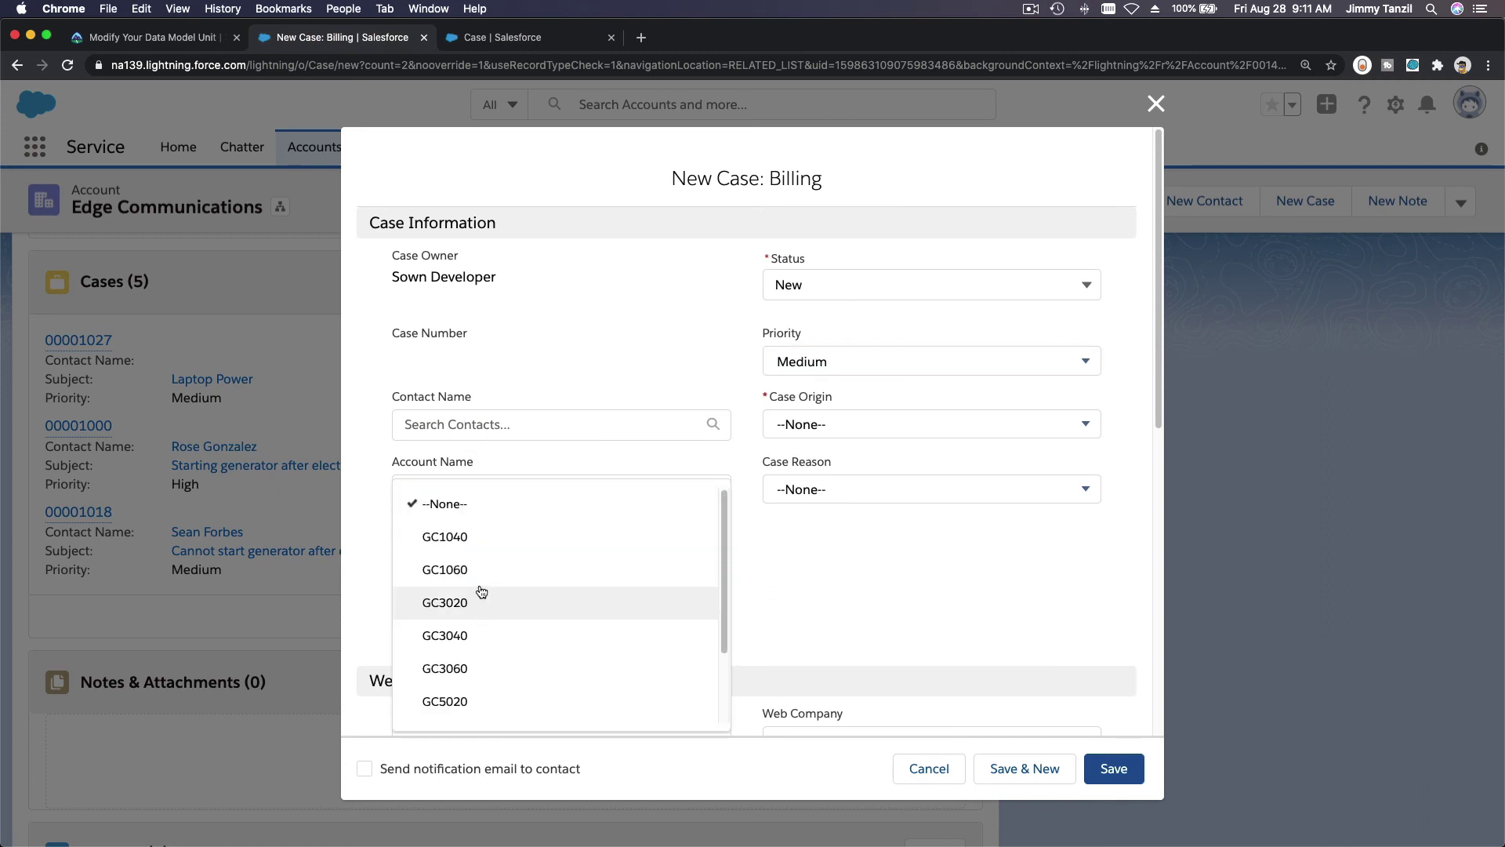
{"action": "left_click", "coordinate": [481, 572]}
{"action": "left_click", "coordinate": [482, 641]}
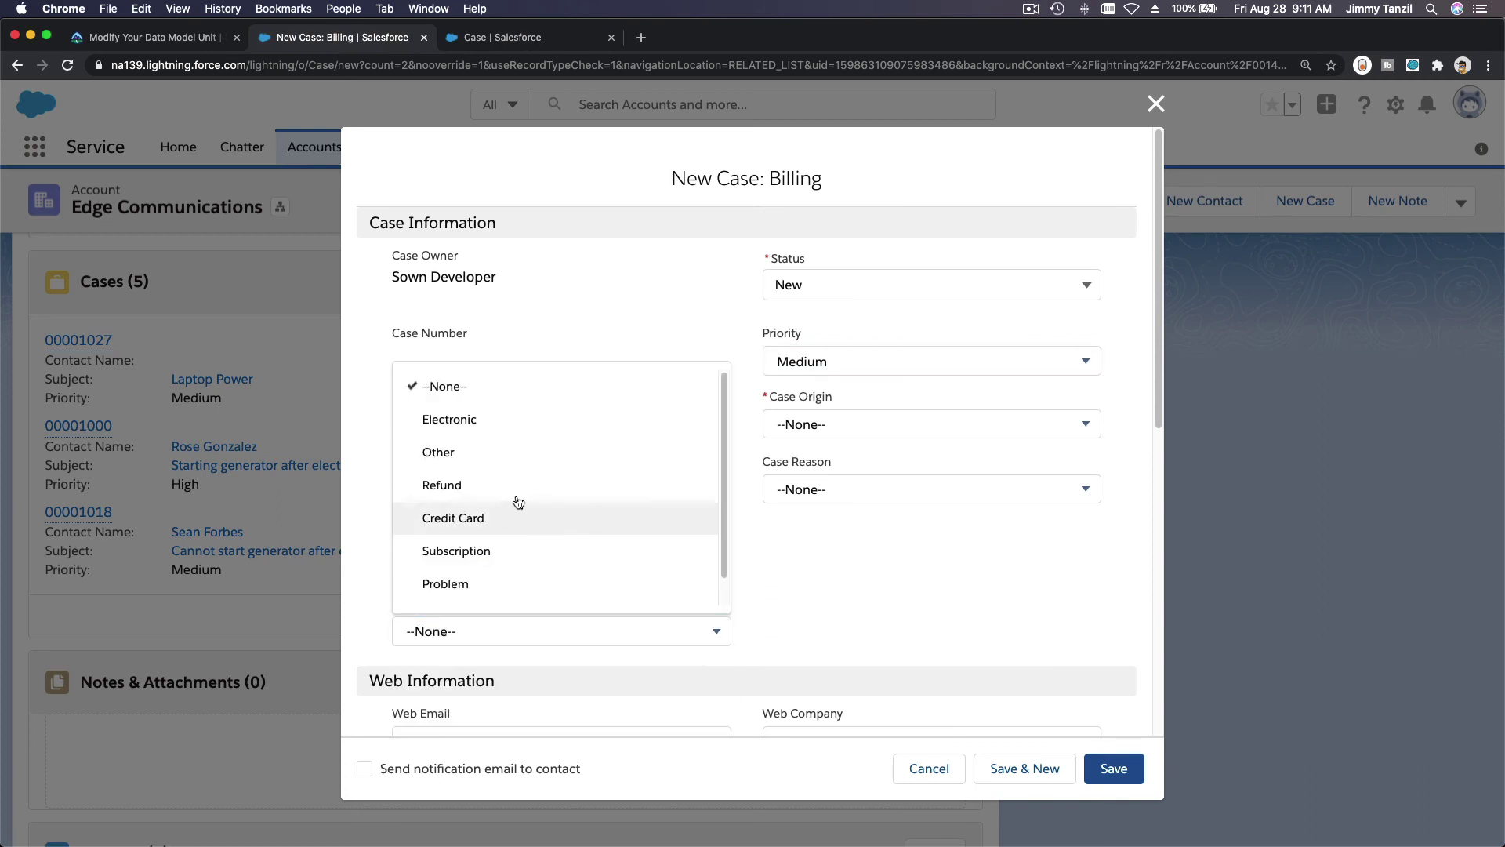
{"action": "left_click", "coordinate": [518, 421]}
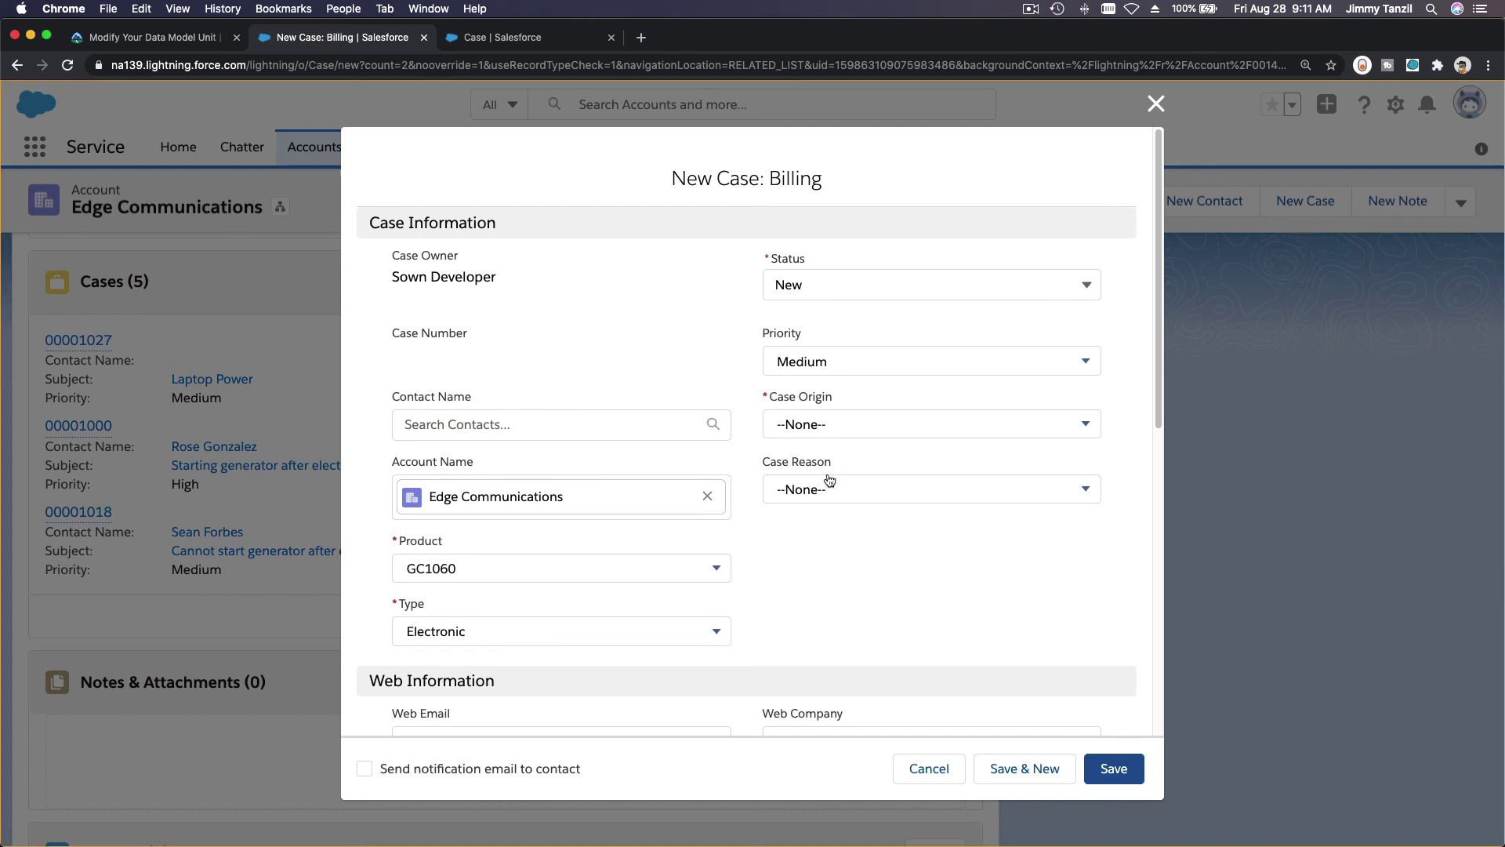
Set the Billing case's Case Origin to Email and Case Reason to Other.
{"action": "left_click", "coordinate": [854, 363]}
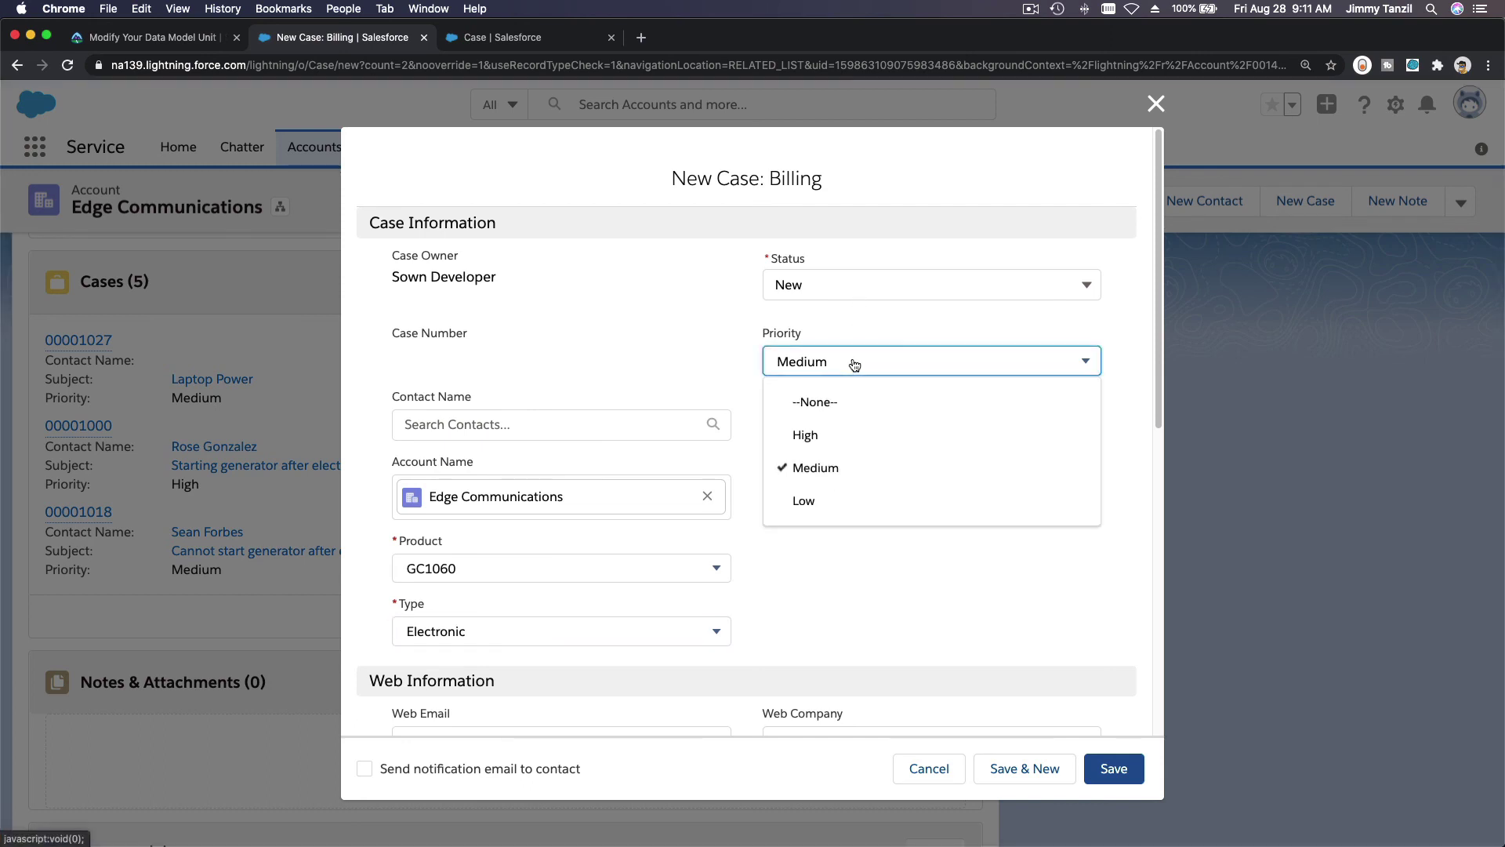
{"action": "left_click", "coordinate": [847, 319]}
{"action": "left_click", "coordinate": [840, 427]}
{"action": "left_click", "coordinate": [843, 529]}
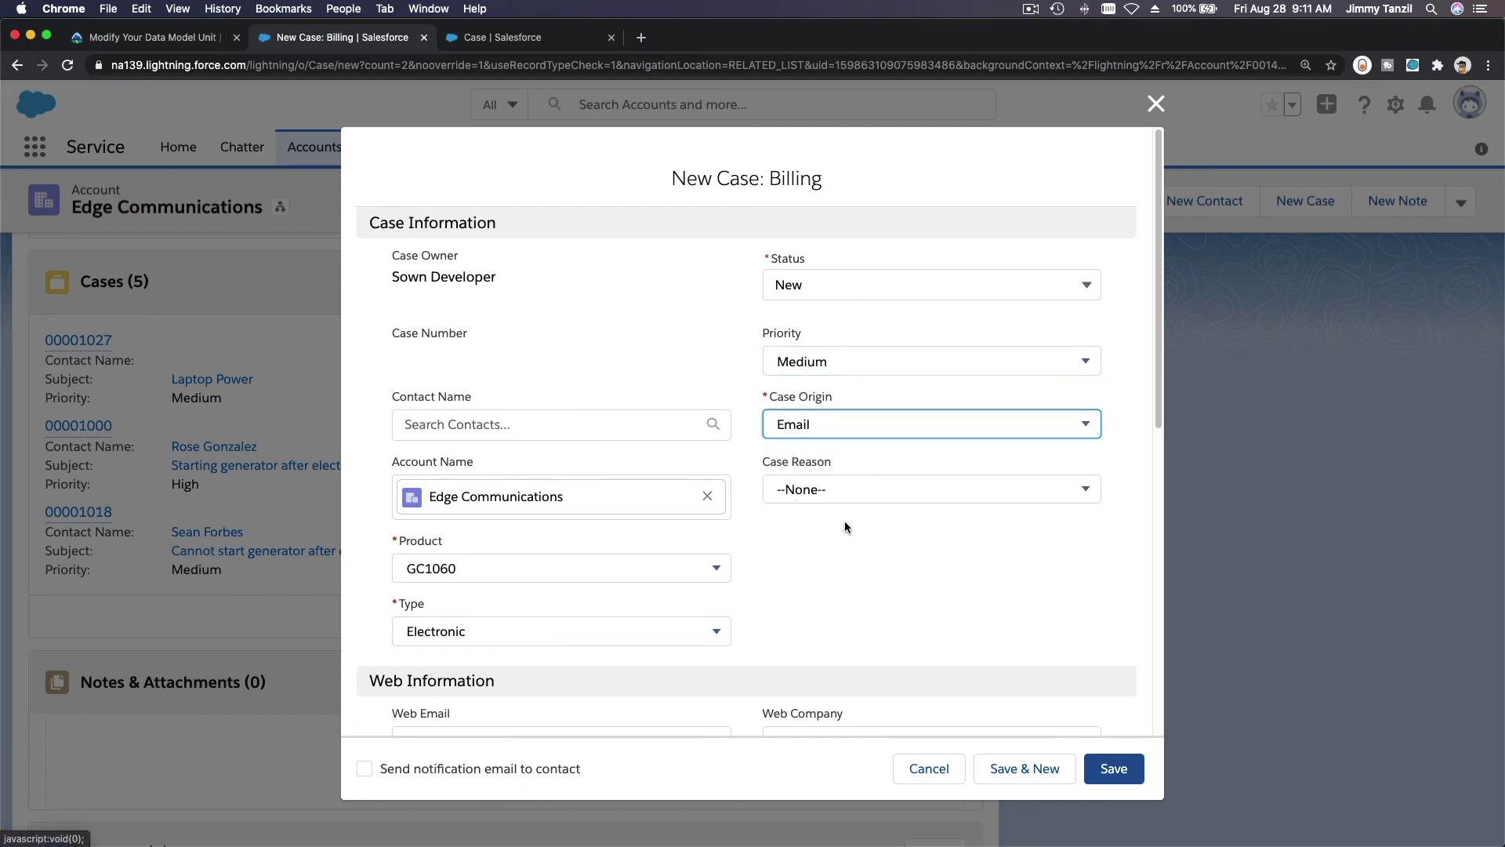
{"action": "left_click", "coordinate": [846, 492]}
{"action": "scroll", "coordinate": [846, 612], "scroll_direction": "down", "scroll_amount": 1}
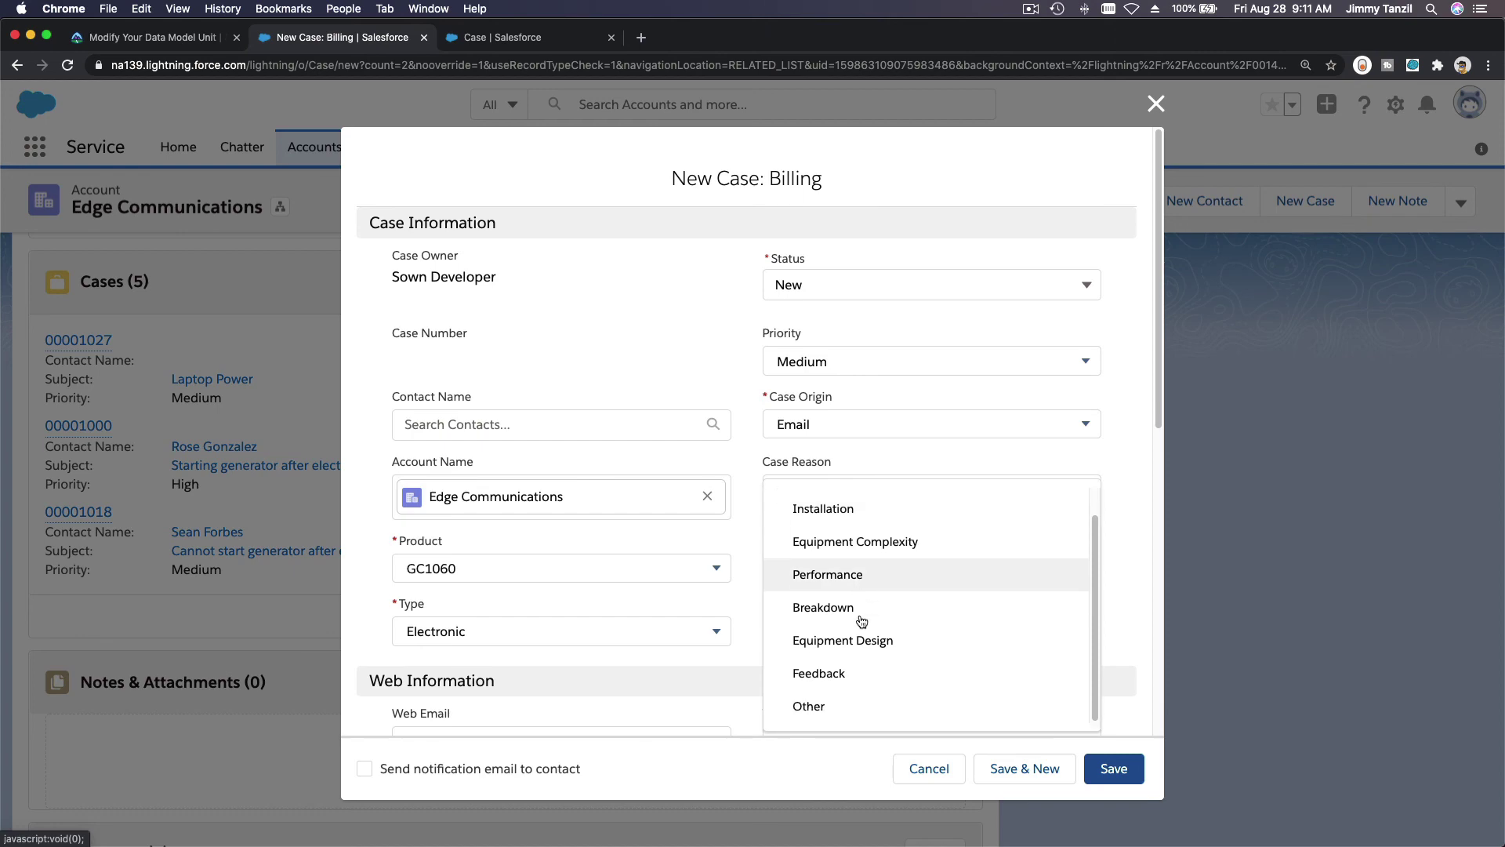
{"action": "left_click", "coordinate": [867, 704]}
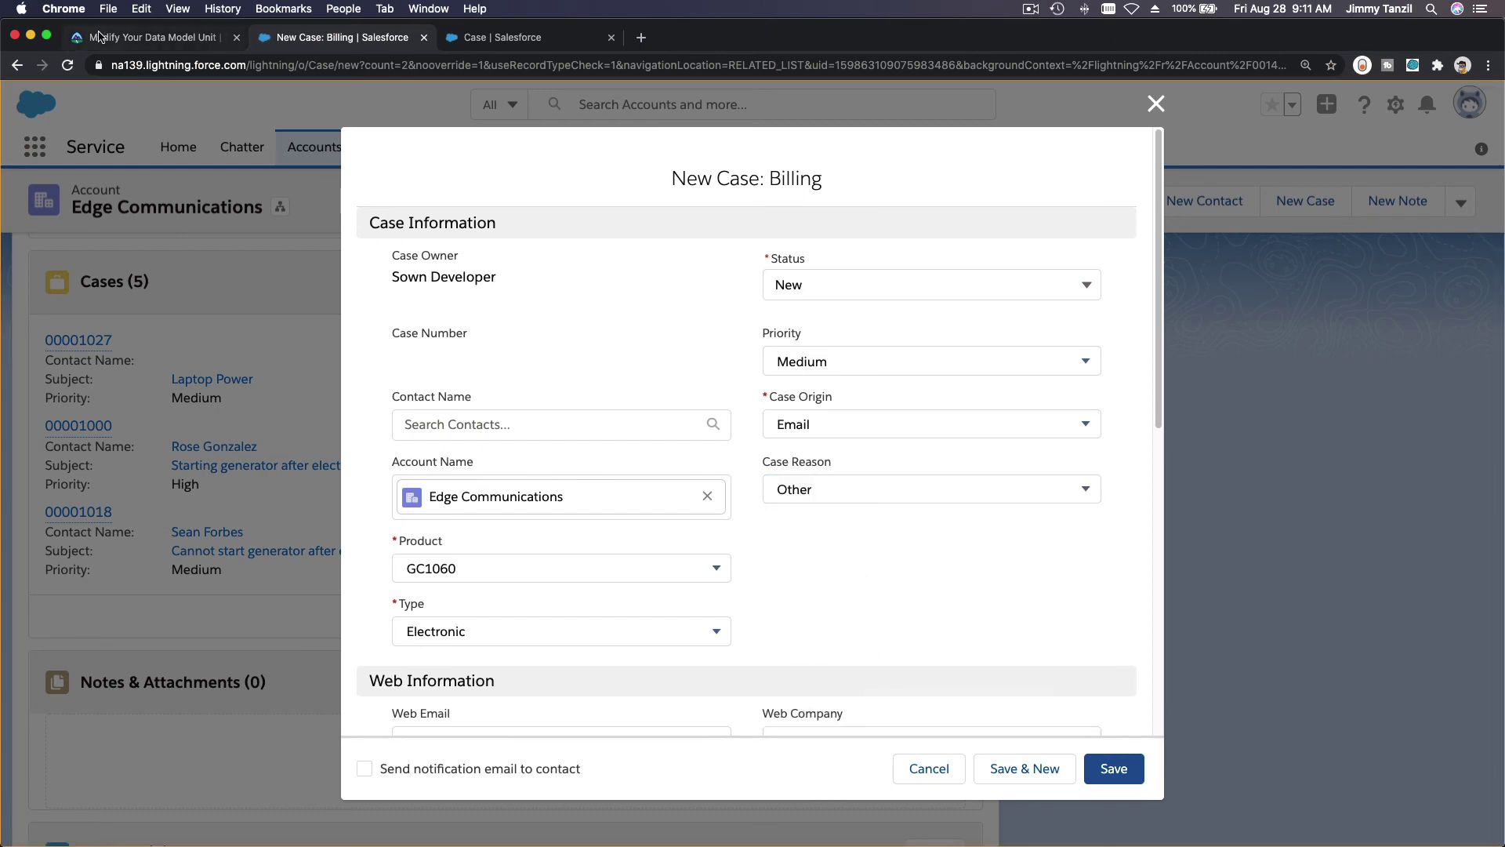
Copy the subject from the Trailhead billing details and set the Billing case's Subject to "CC overpayment not refunded".
{"action": "left_click", "coordinate": [100, 36]}
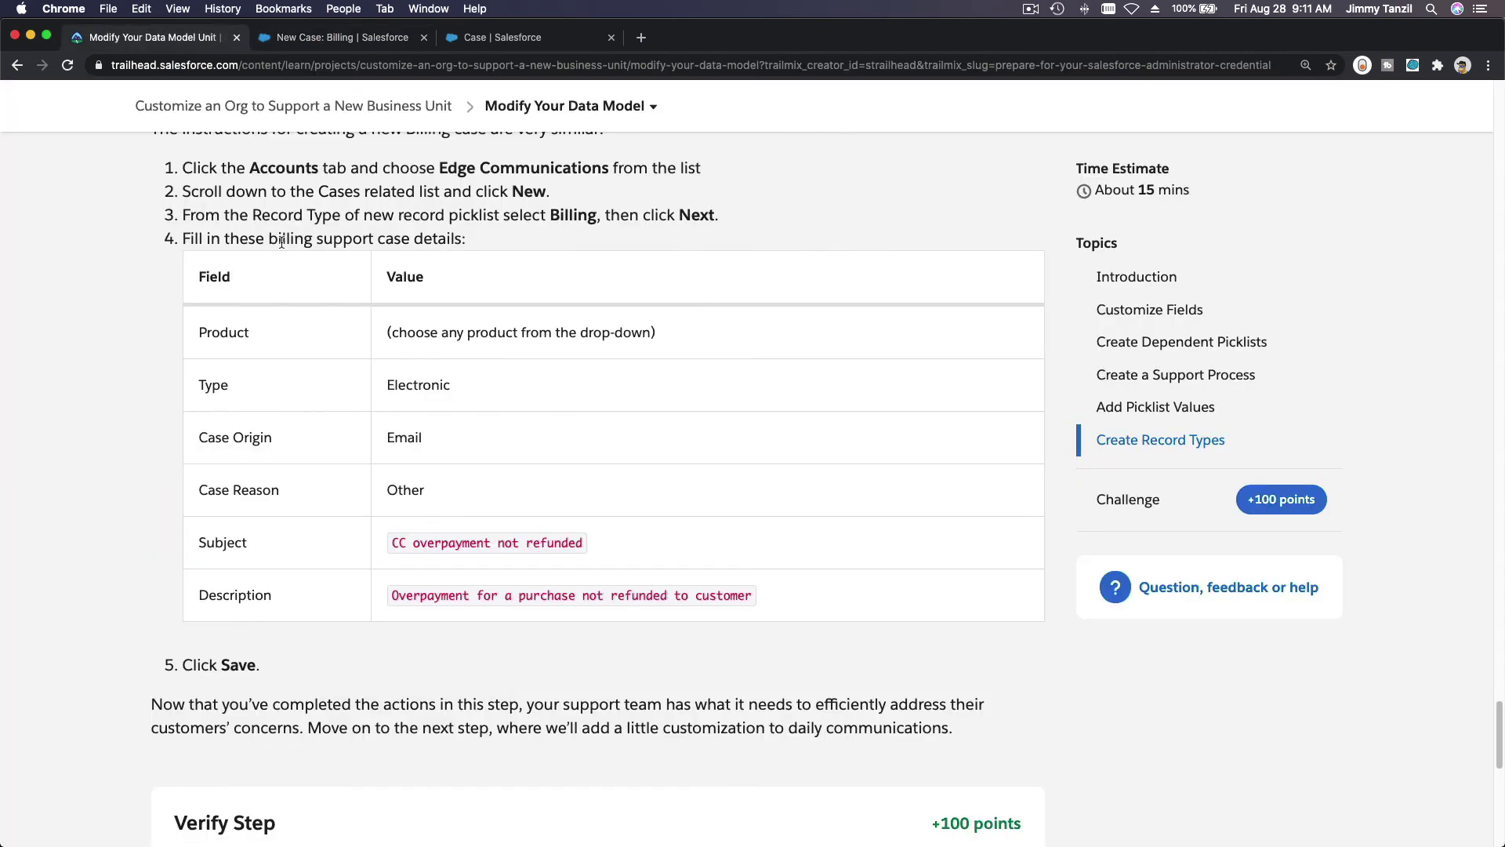
{"action": "double_click", "coordinate": [480, 544]}
{"action": "triple_click", "coordinate": [474, 543]}
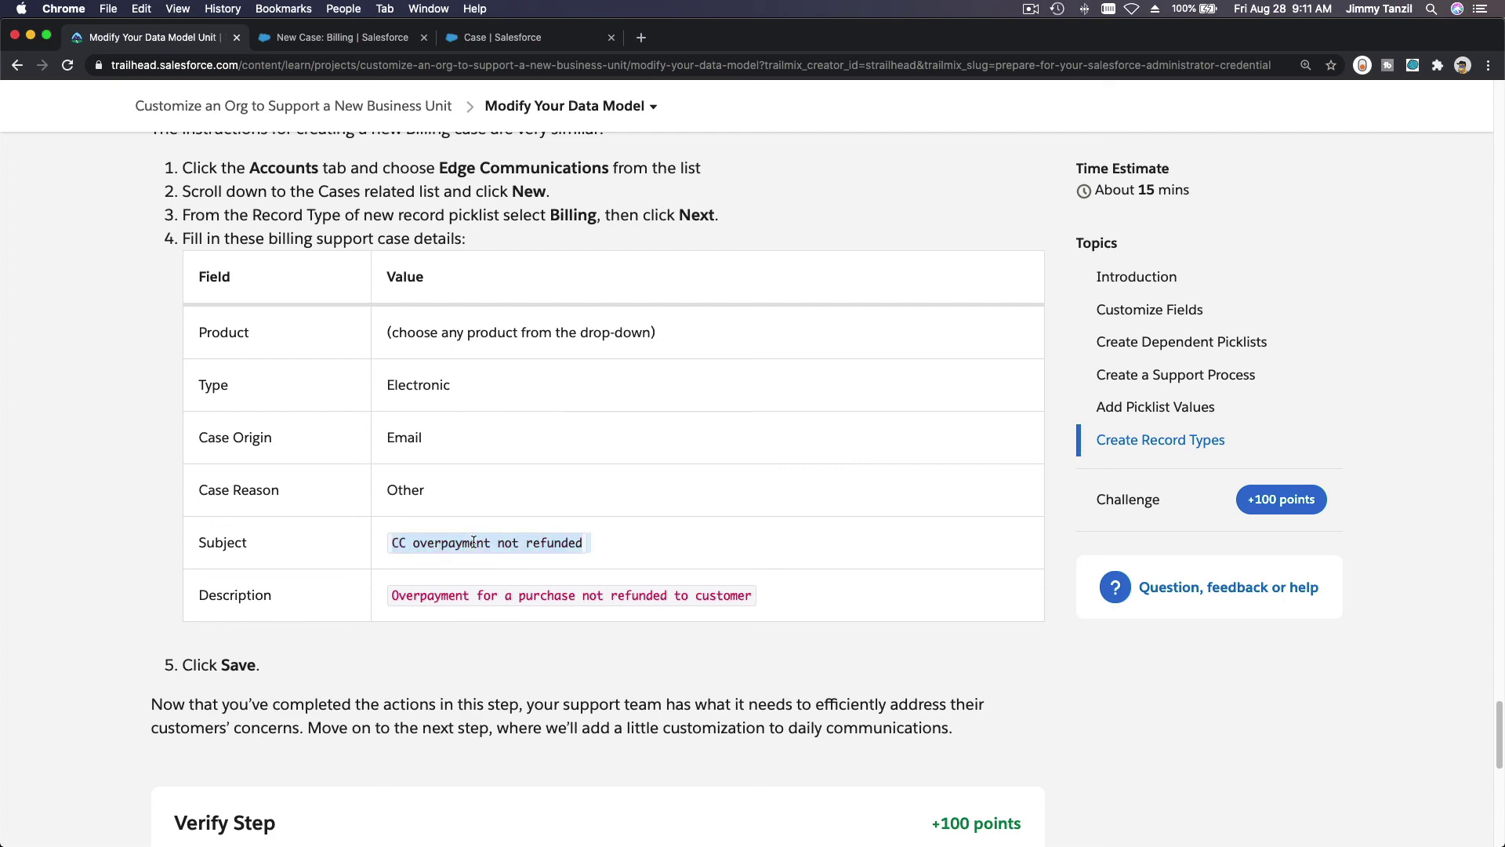
{"action": "key", "text": "super+c"}
{"action": "left_click", "coordinate": [493, 41]}
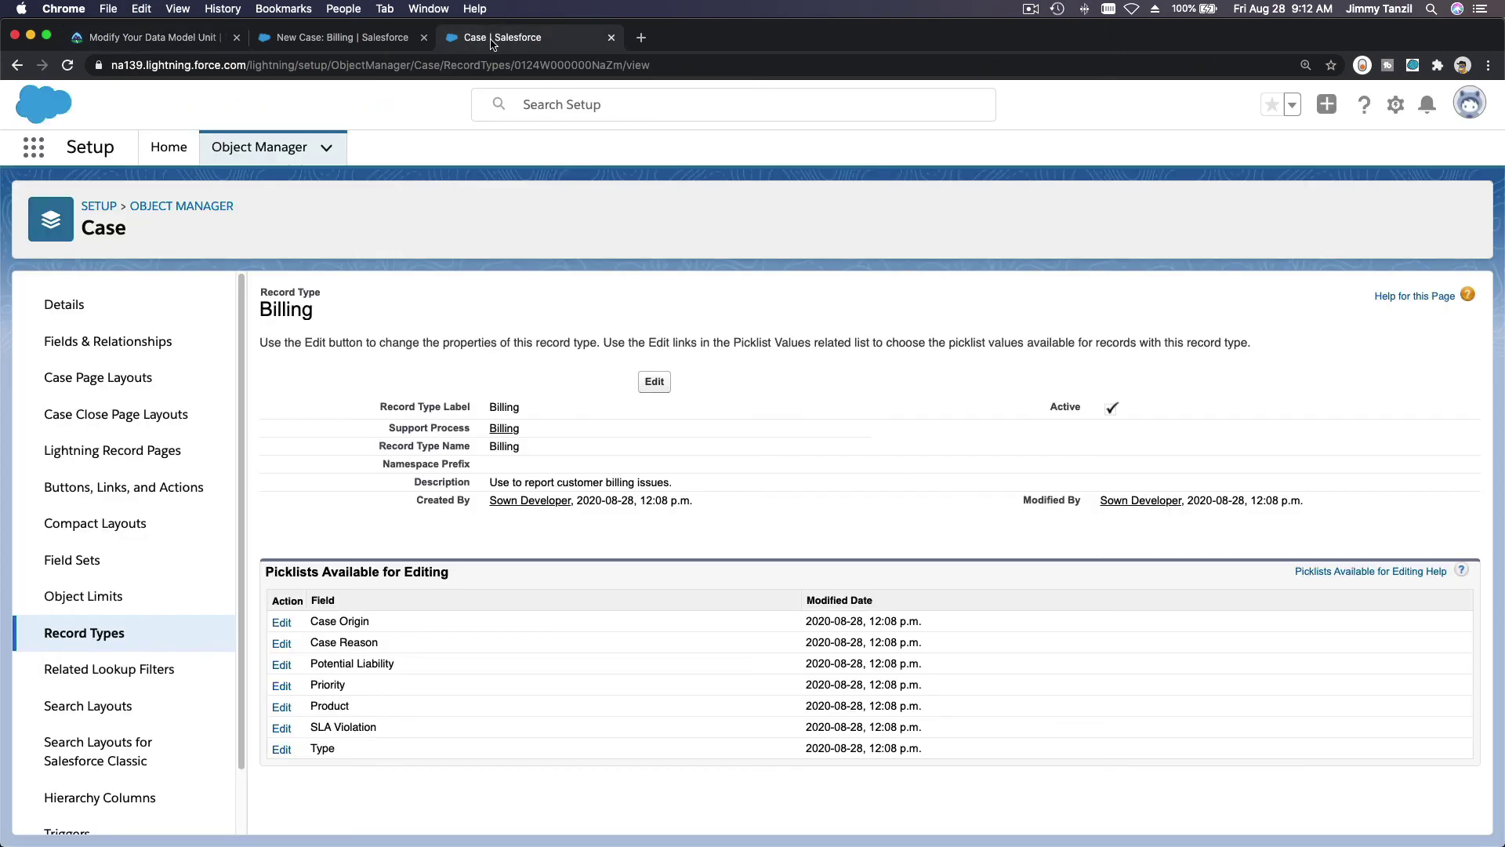
{"action": "left_click", "coordinate": [343, 37]}
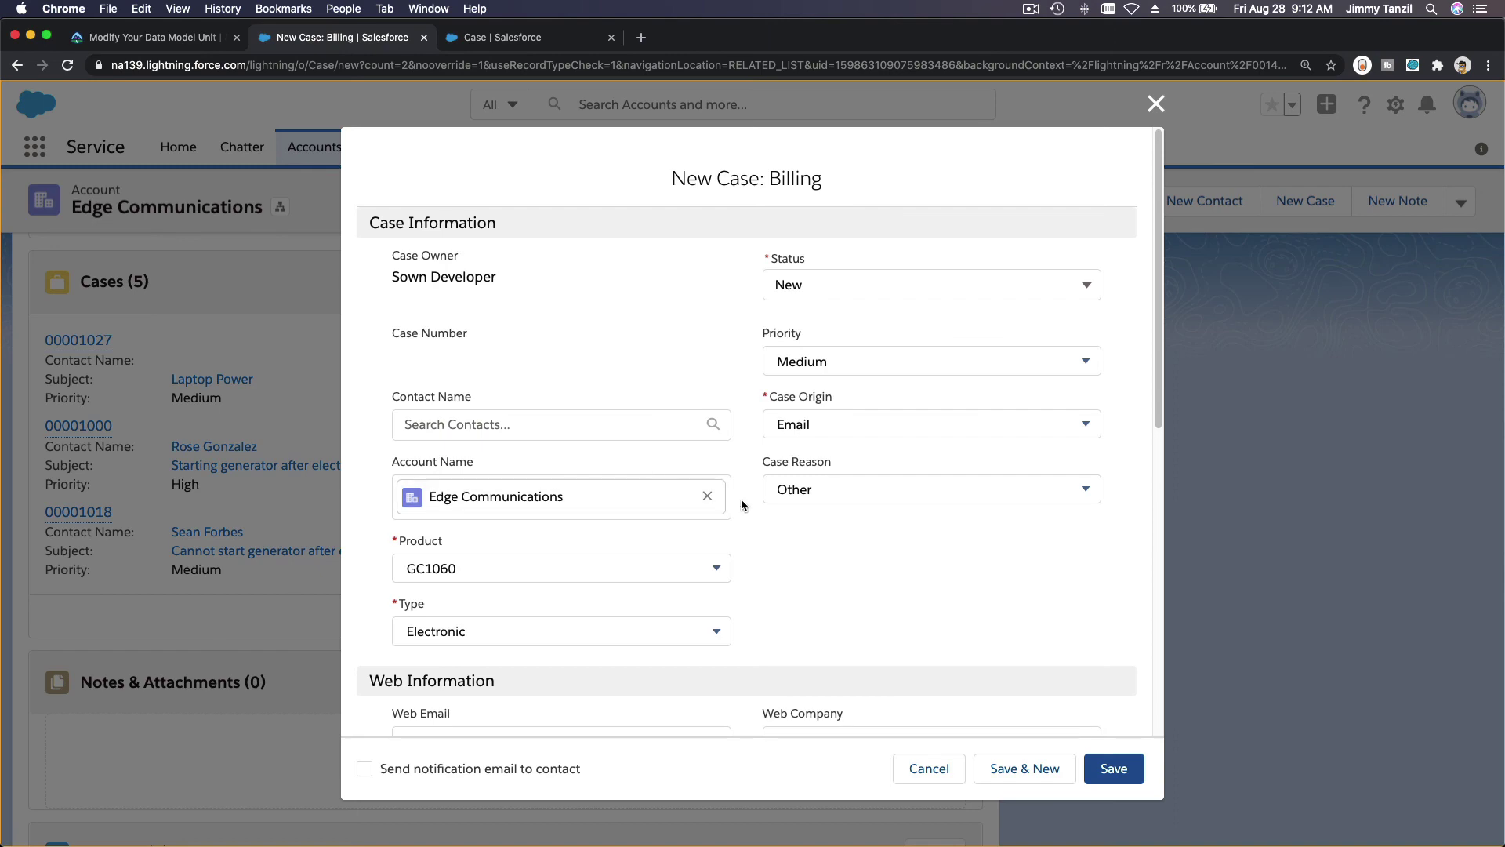
{"action": "scroll", "coordinate": [741, 498], "scroll_direction": "down", "scroll_amount": 8}
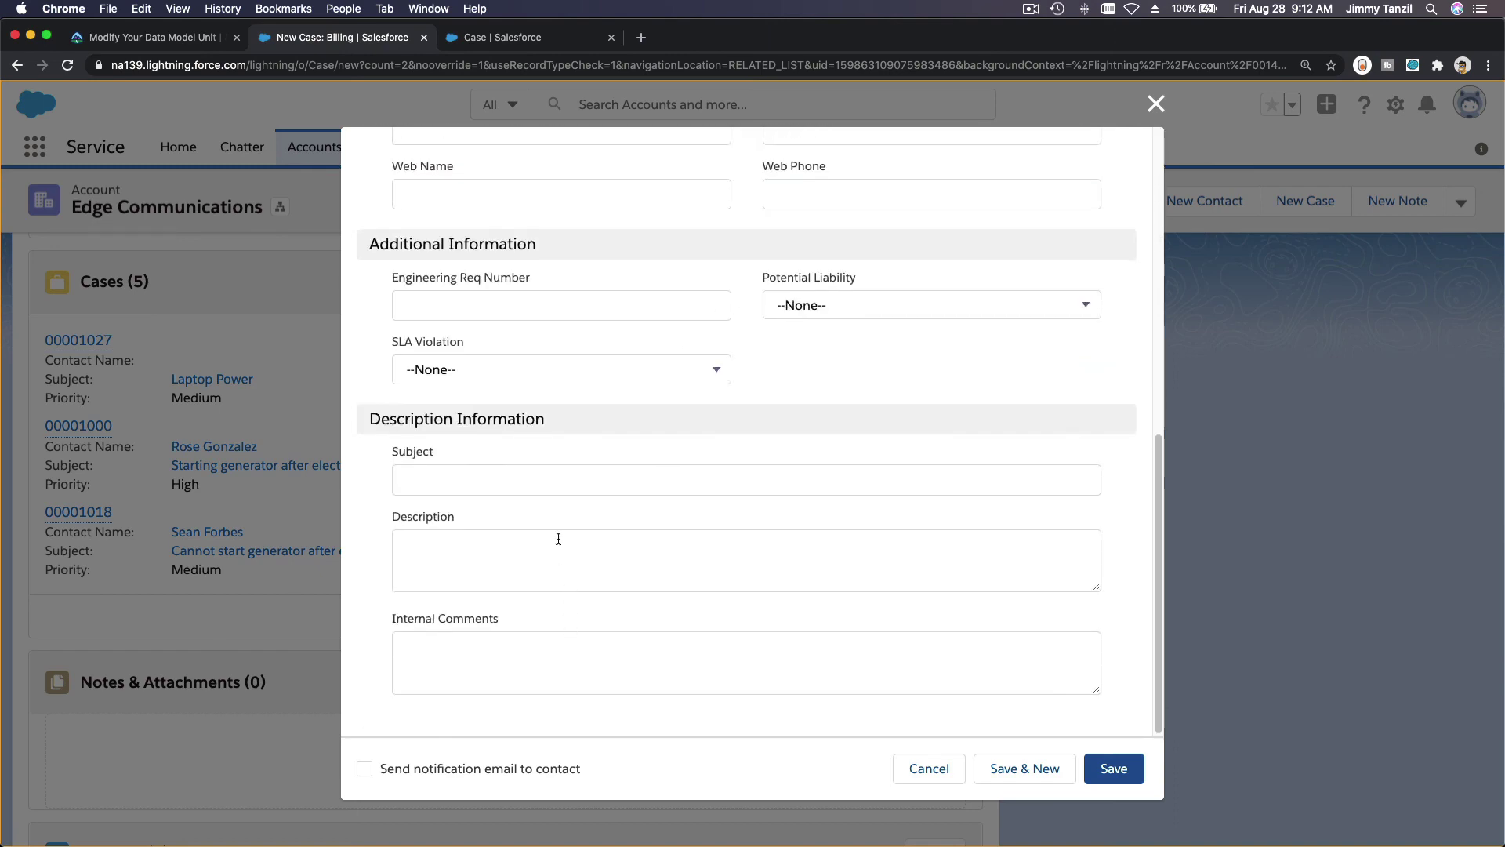
{"action": "left_click", "coordinate": [558, 481]}
{"action": "key", "text": "super+v"}
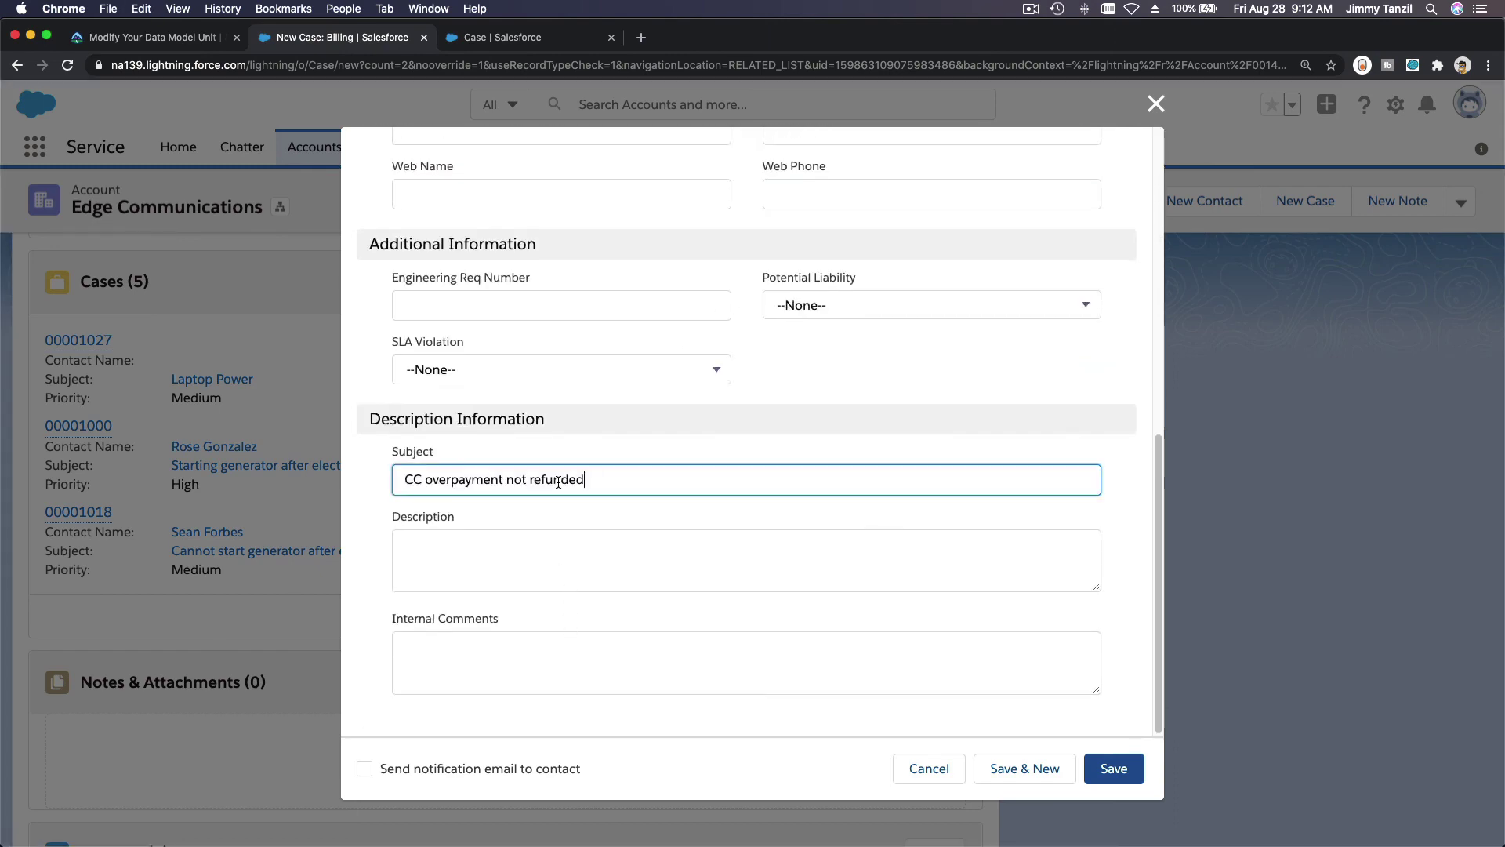
Copy the Trailhead description into the Billing case's Description as "Overpayment for a purchase not refunded to customer", without a trailing line break.
{"action": "left_click", "coordinate": [133, 40]}
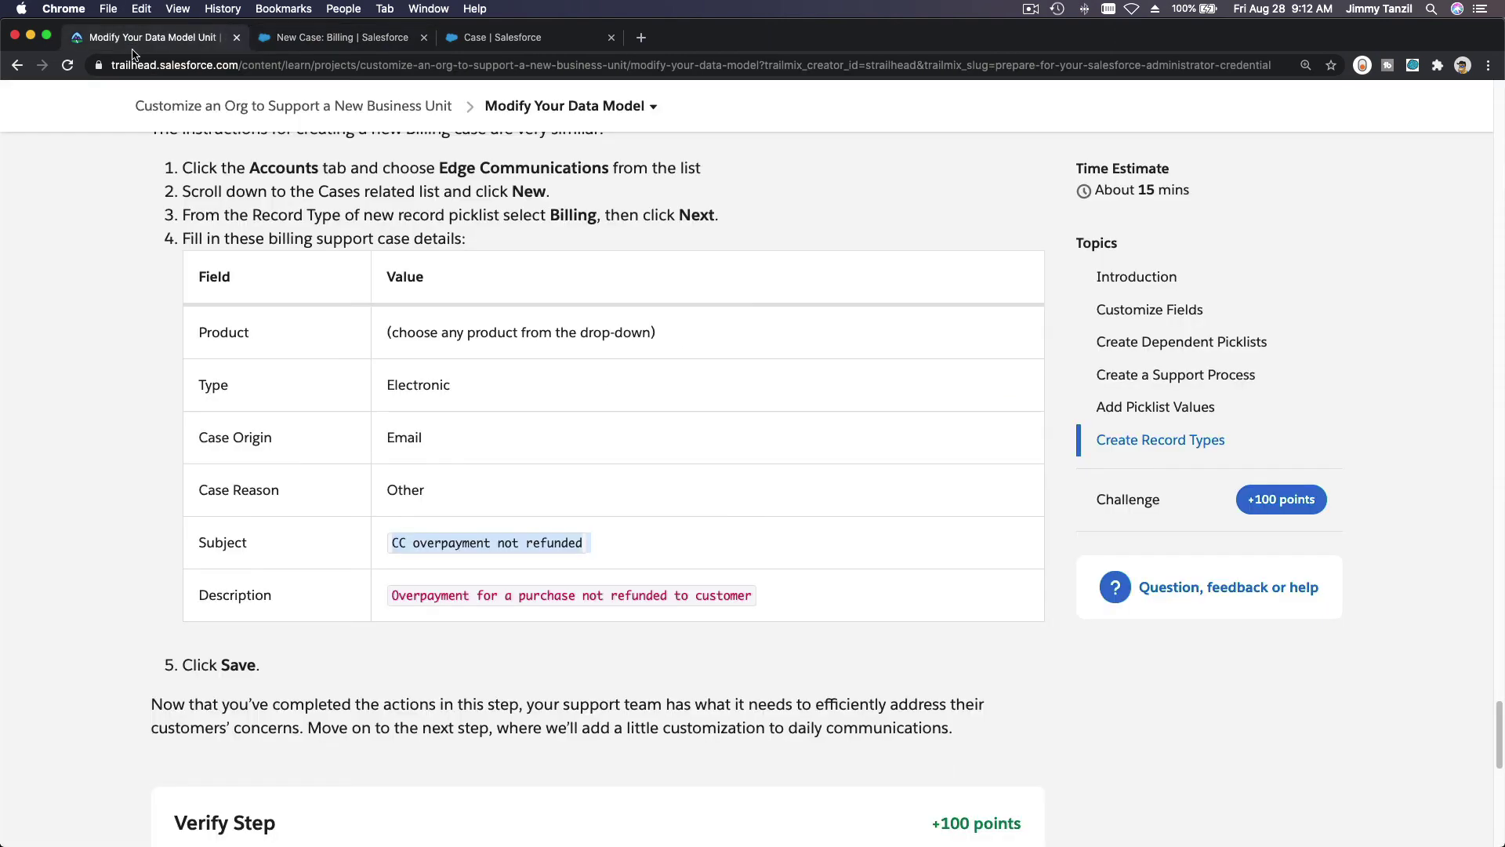
{"action": "triple_click", "coordinate": [430, 598]}
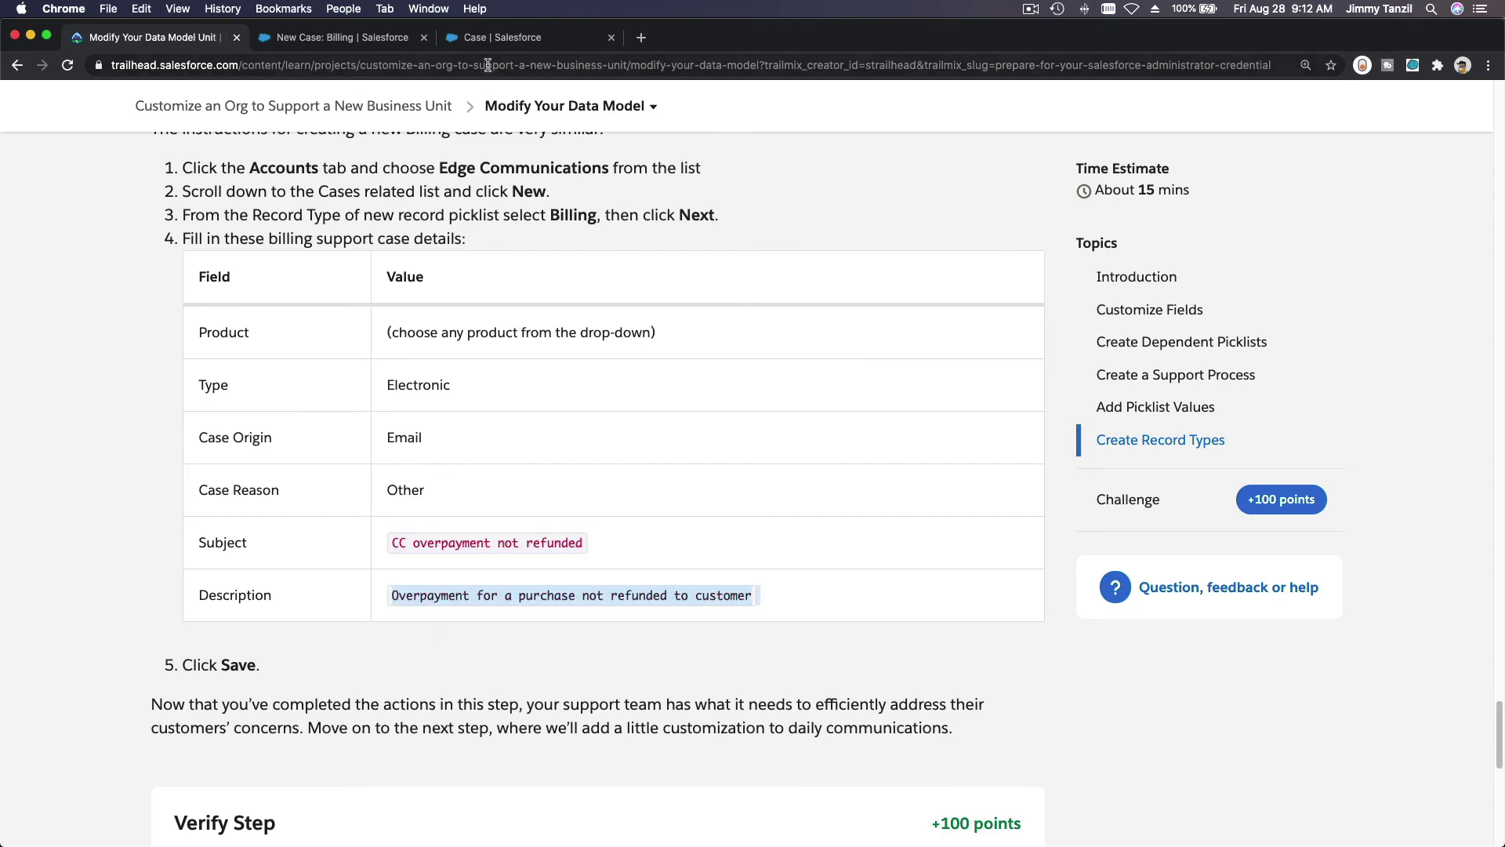
{"action": "left_click", "coordinate": [355, 47]}
{"action": "left_click", "coordinate": [564, 539]}
{"action": "key", "text": "super+v"}
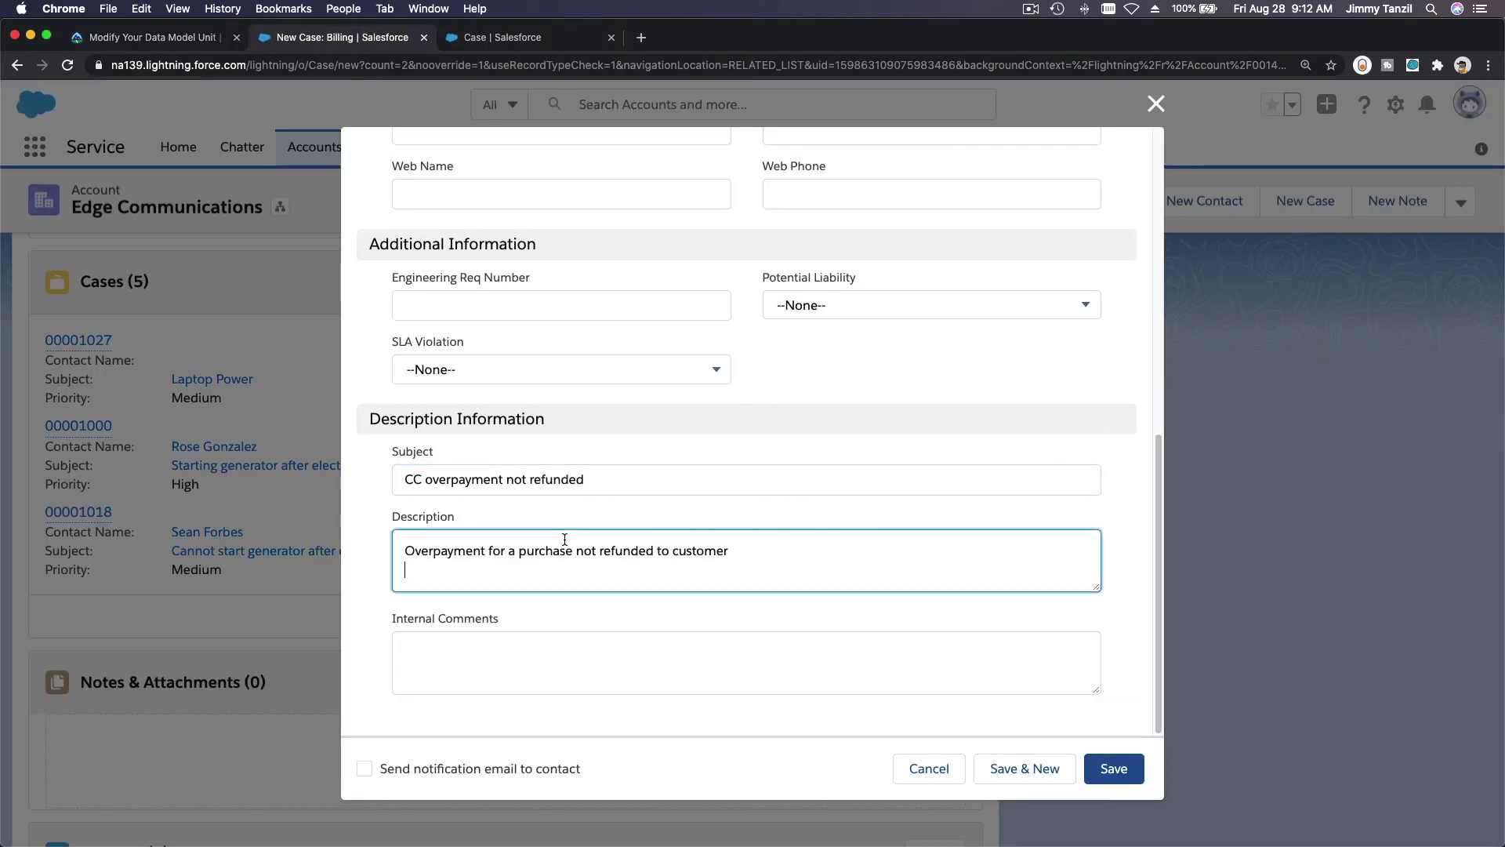
{"action": "type", "text": "\\"}
Check the remaining Trailhead instructions, then save the new Billing case and review it among the Edge Communications account's related cases.
{"action": "left_click", "coordinate": [145, 37]}
{"action": "scroll", "coordinate": [443, 449], "scroll_direction": "down", "scroll_amount": 5}
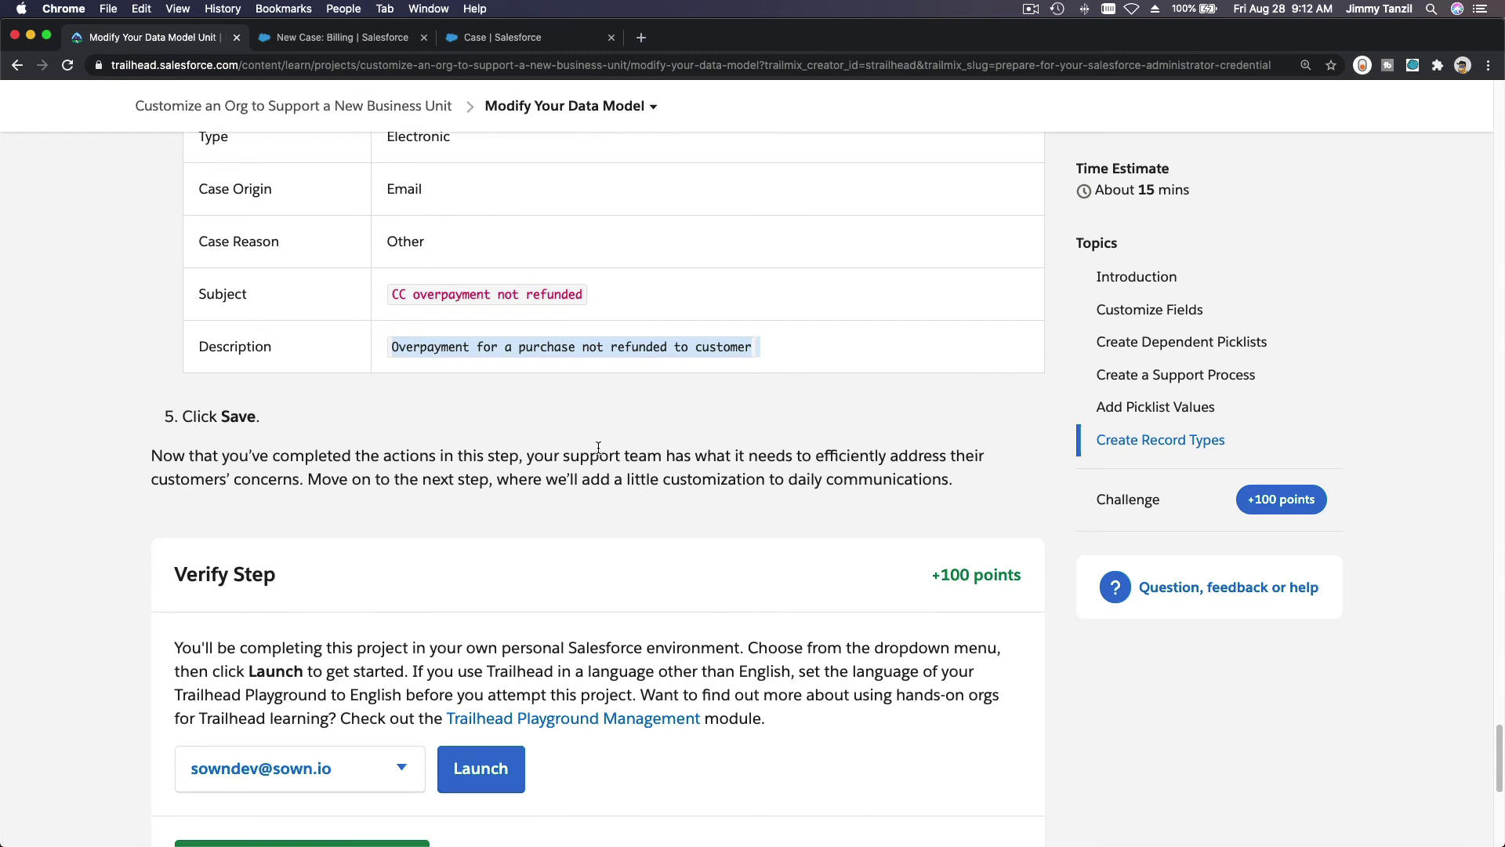
{"action": "left_click", "coordinate": [531, 44]}
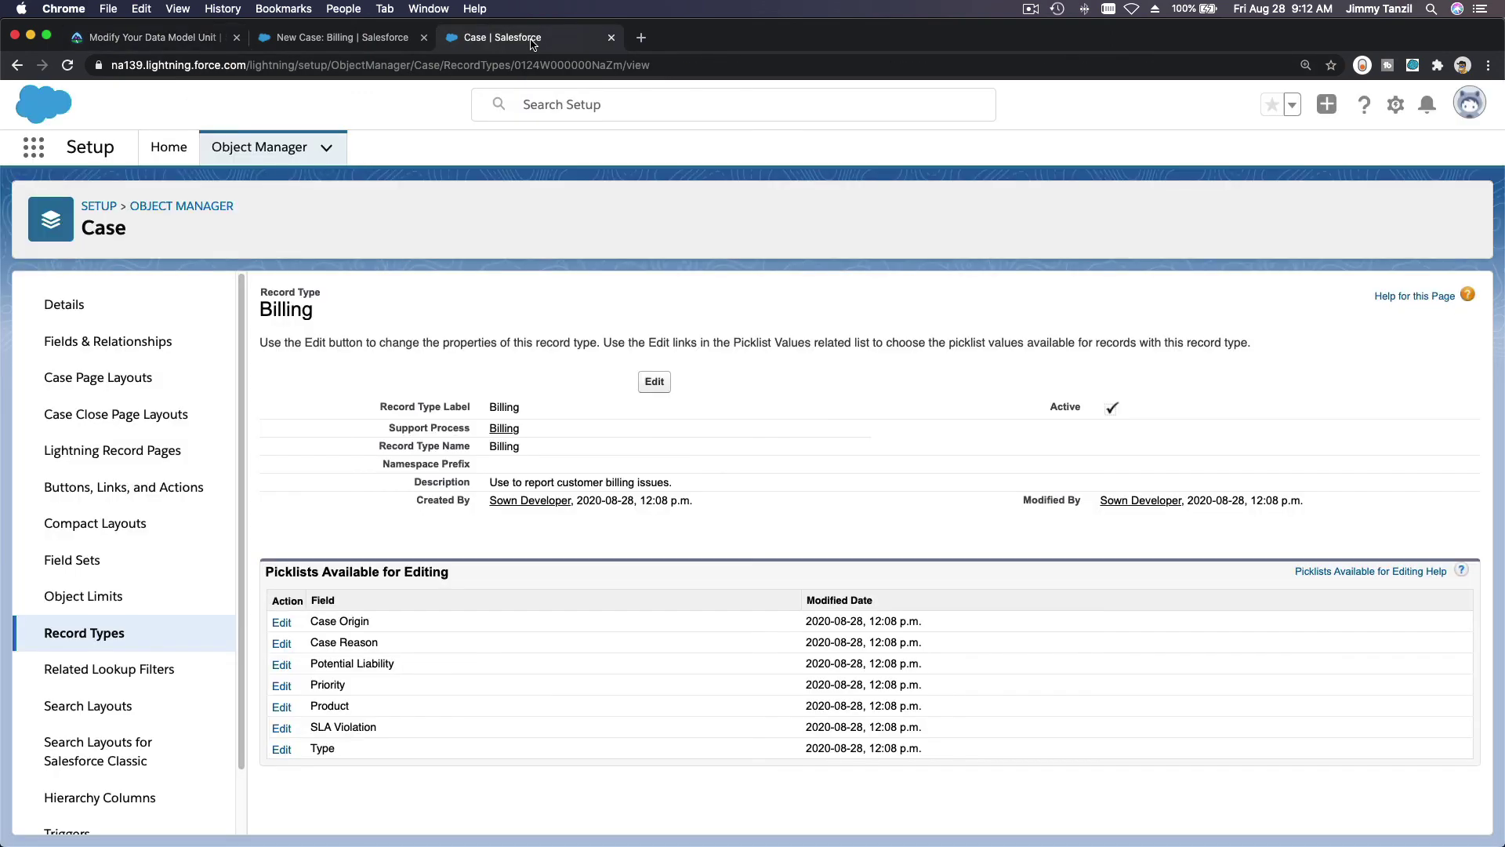
{"action": "left_click", "coordinate": [361, 41]}
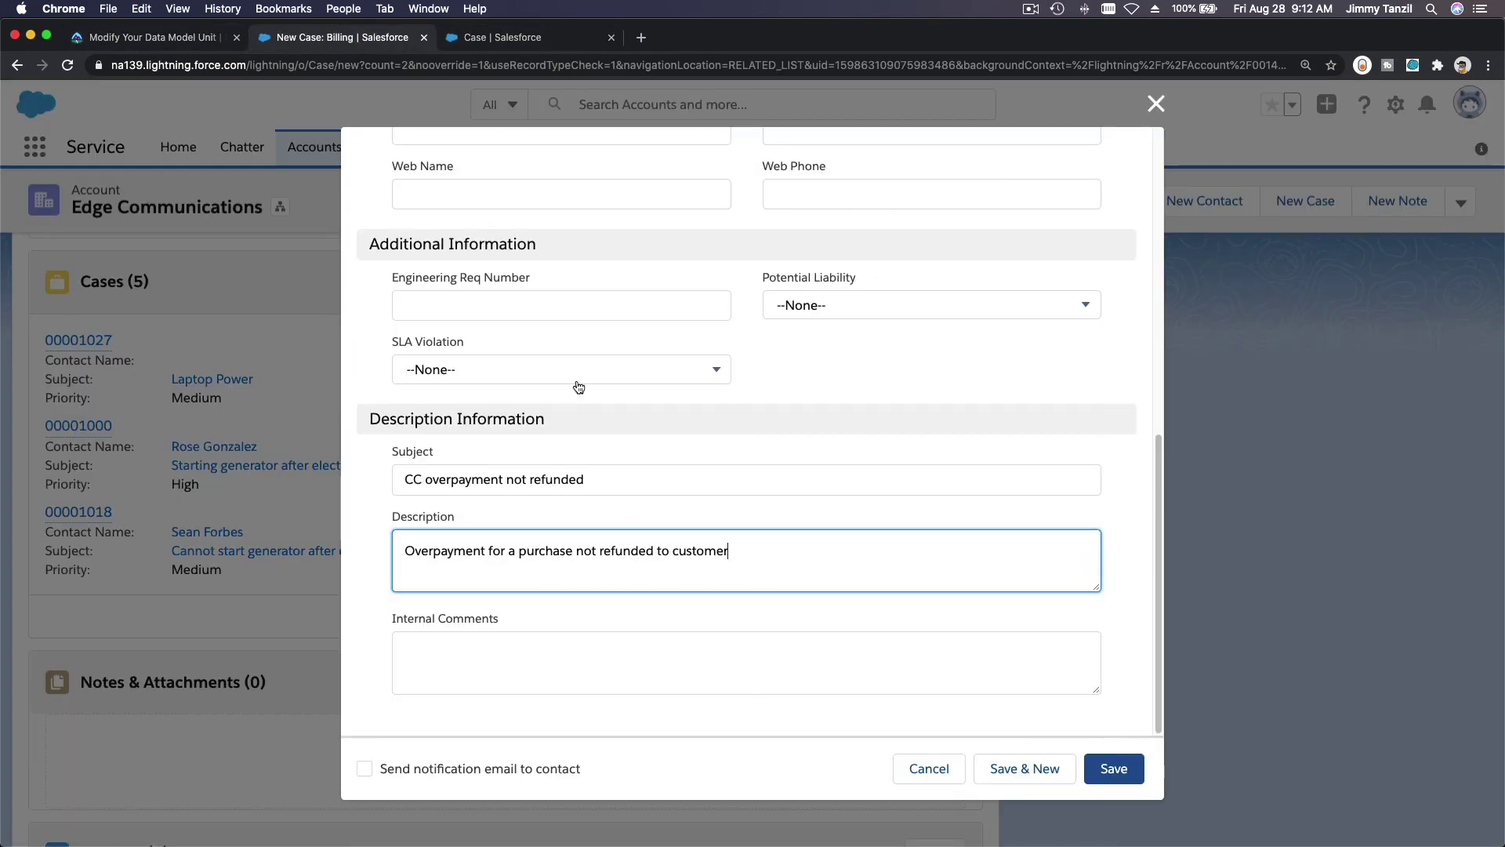
{"action": "left_click", "coordinate": [1114, 767]}
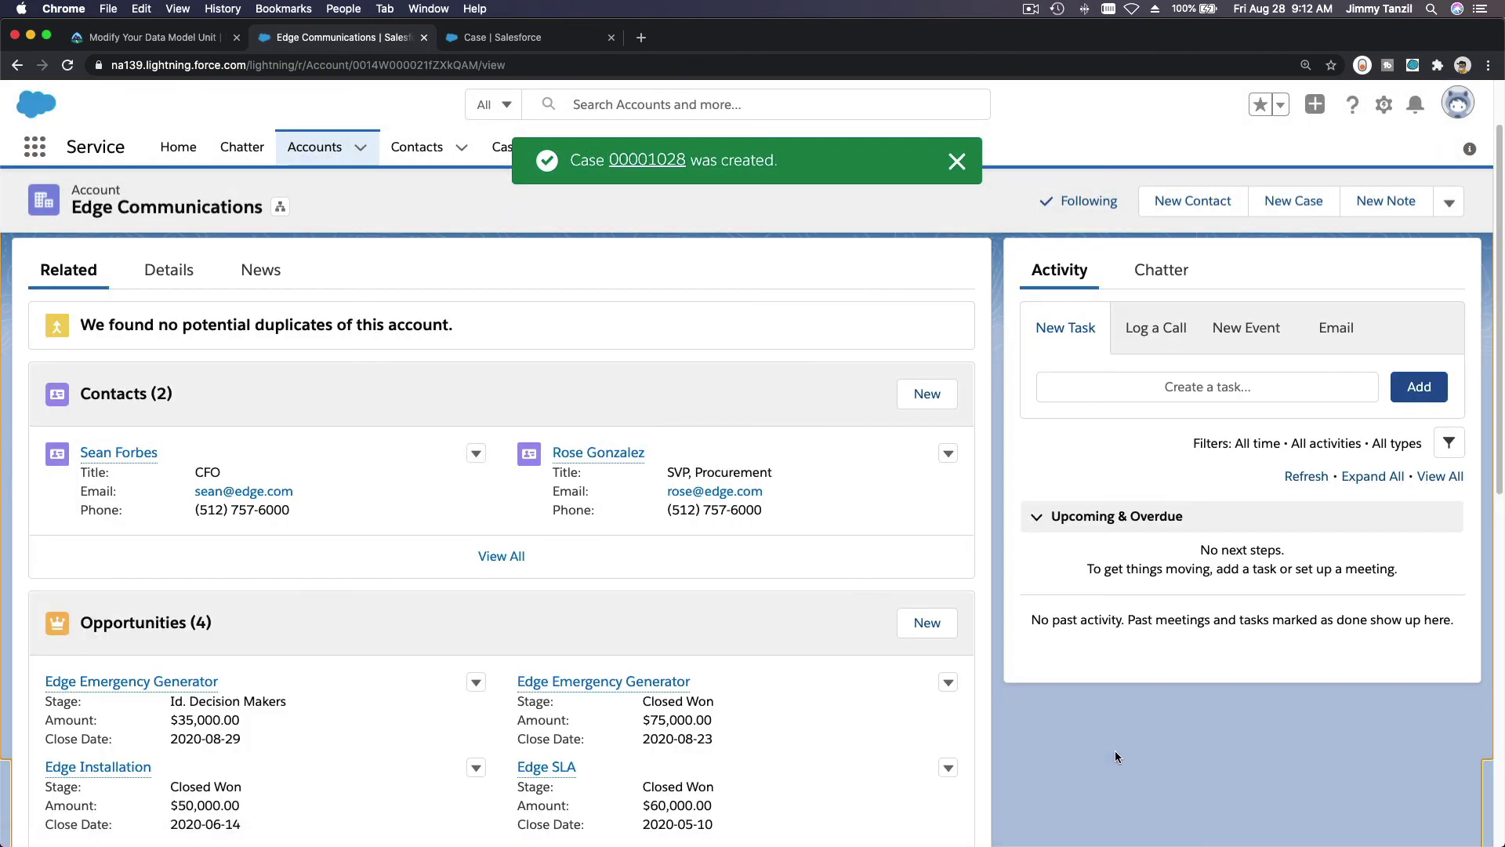
{"action": "left_click", "coordinate": [958, 163]}
{"action": "scroll", "coordinate": [958, 182], "scroll_direction": "down", "scroll_amount": 6}
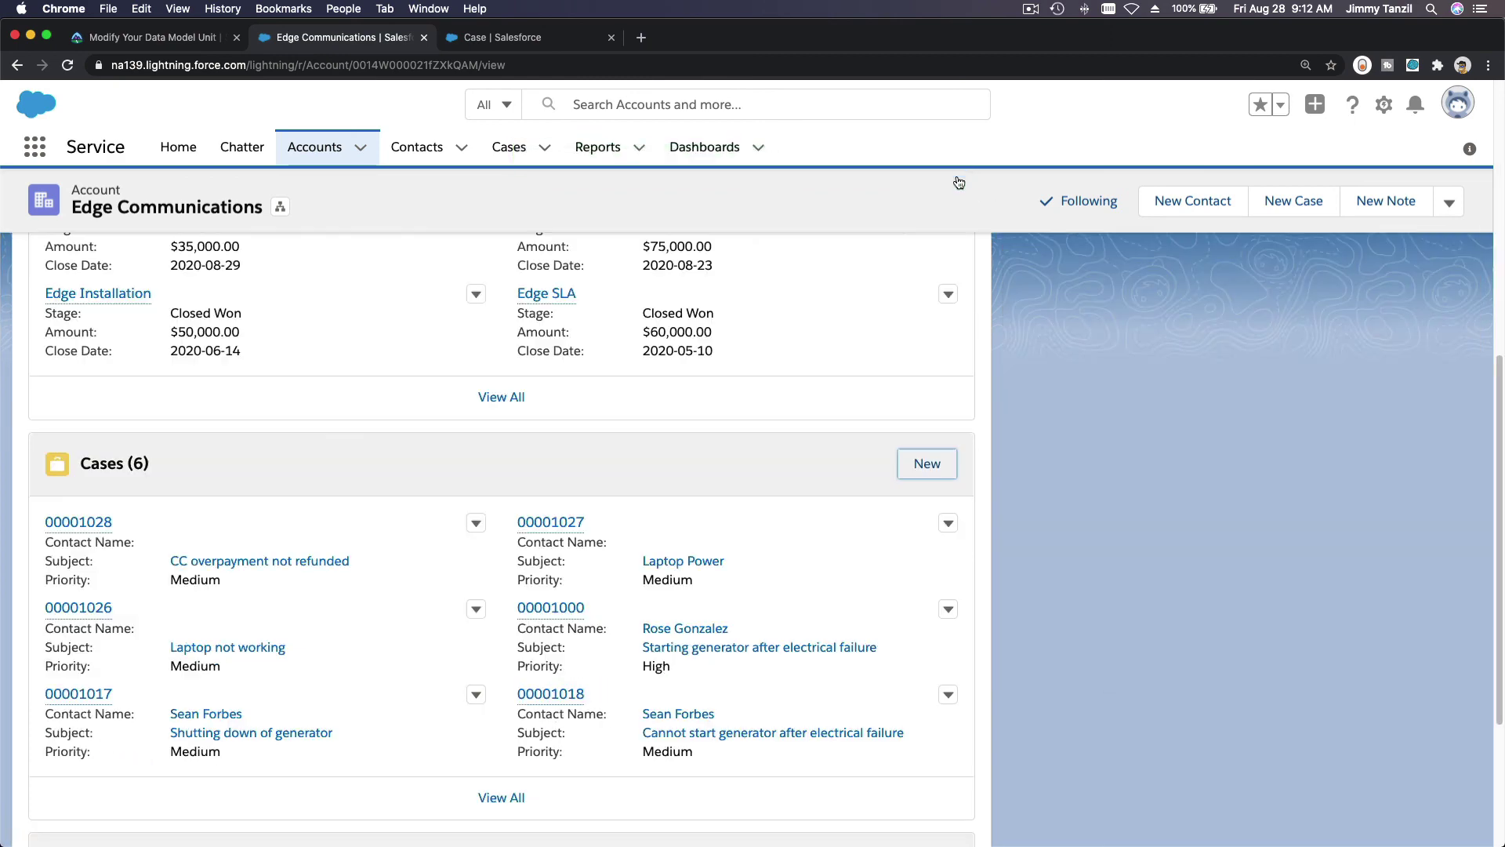
{"action": "scroll", "coordinate": [1059, 447], "scroll_direction": "up", "scroll_amount": 3}
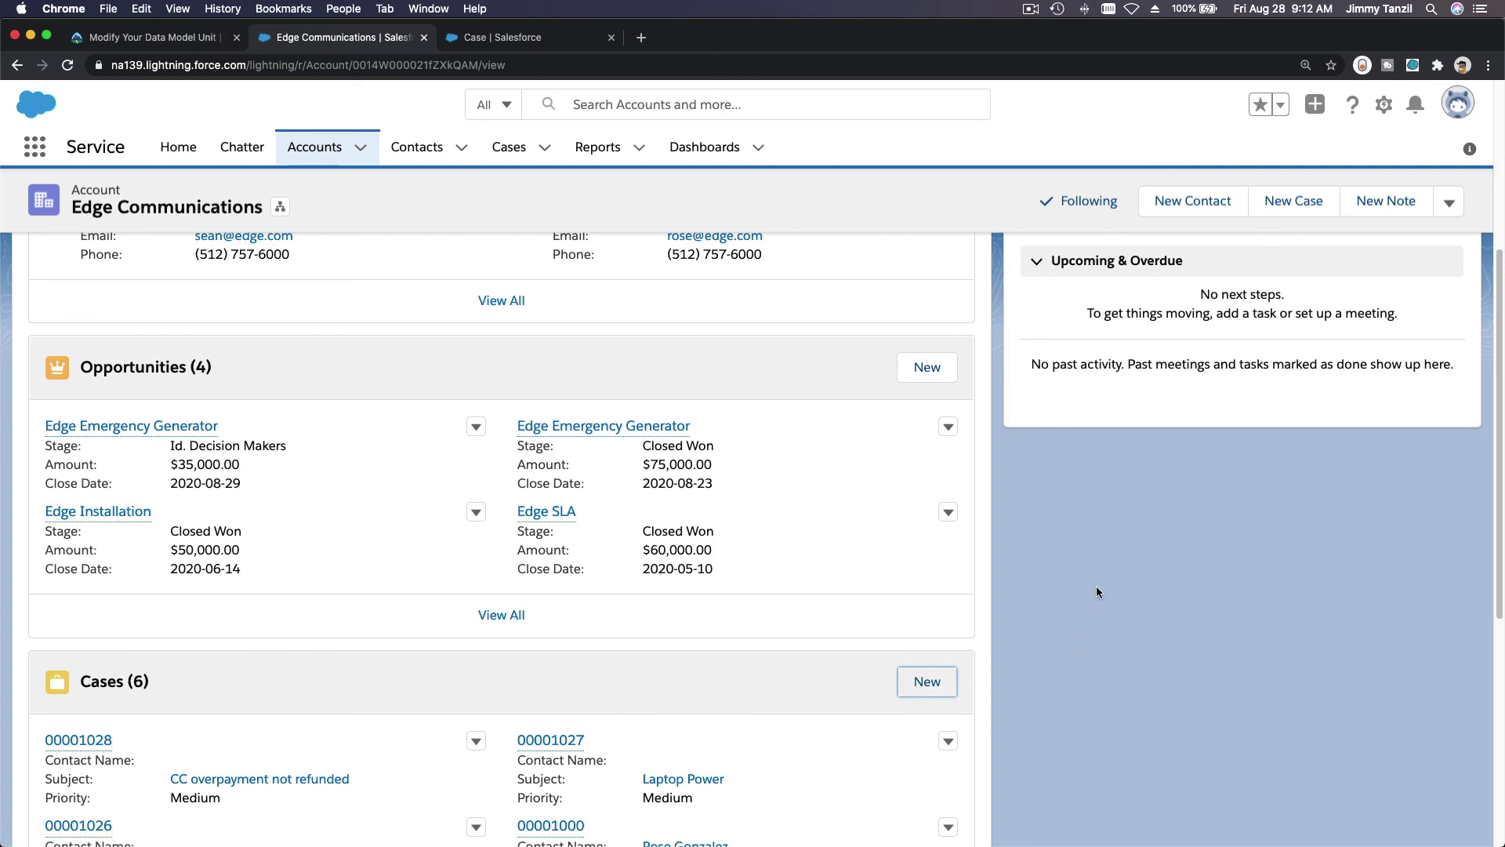
{"action": "scroll", "coordinate": [1096, 592], "scroll_direction": "up", "scroll_amount": 2}
{"action": "scroll", "coordinate": [1097, 591], "scroll_direction": "up", "scroll_amount": 1}
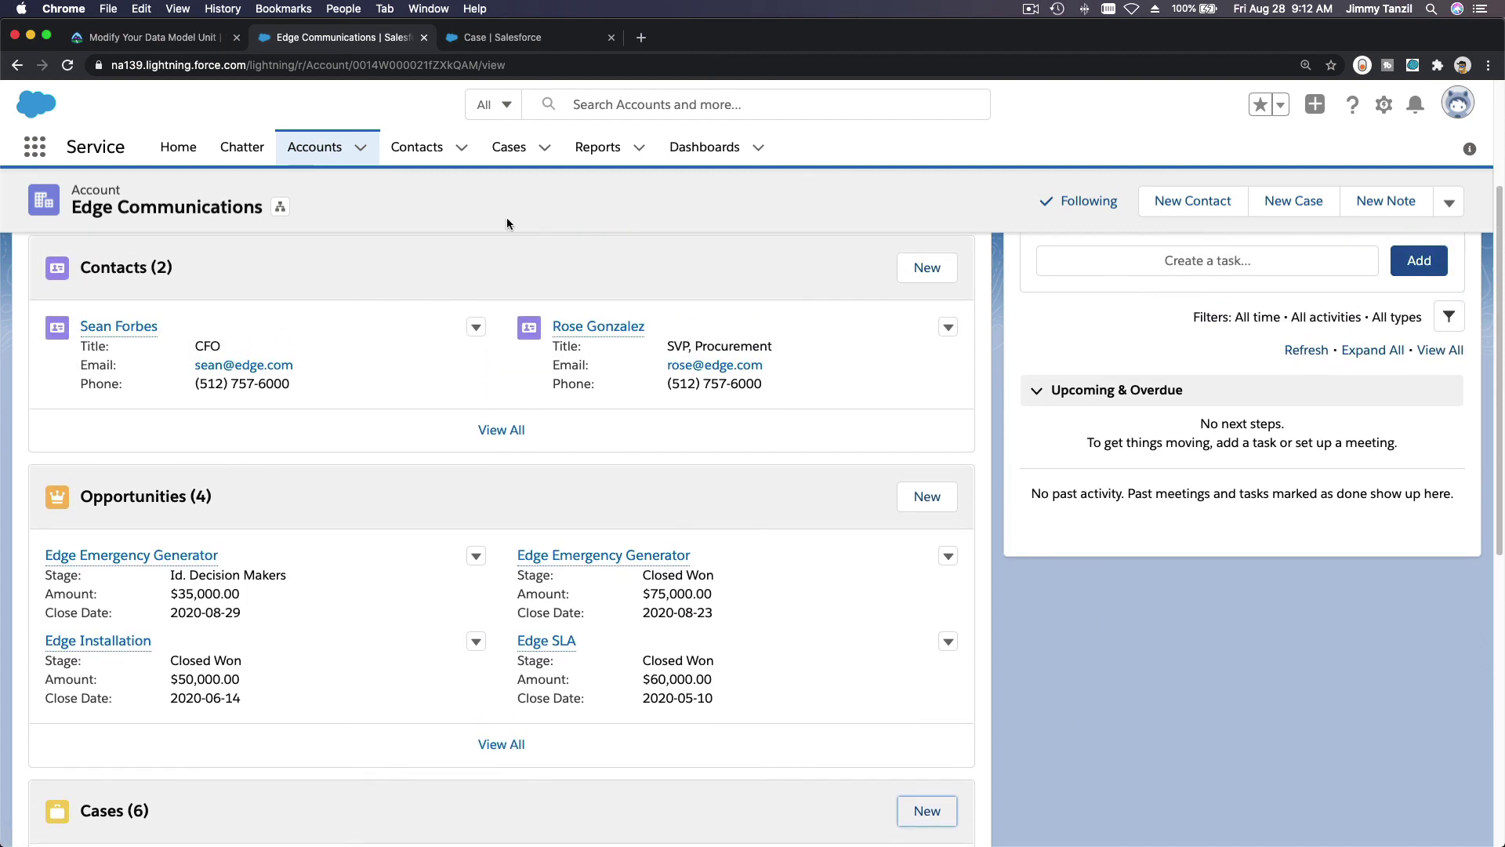
Submit the Modify Your Data Model step for verification in Trailhead and look over the project's list of units.
{"action": "left_click", "coordinate": [176, 41]}
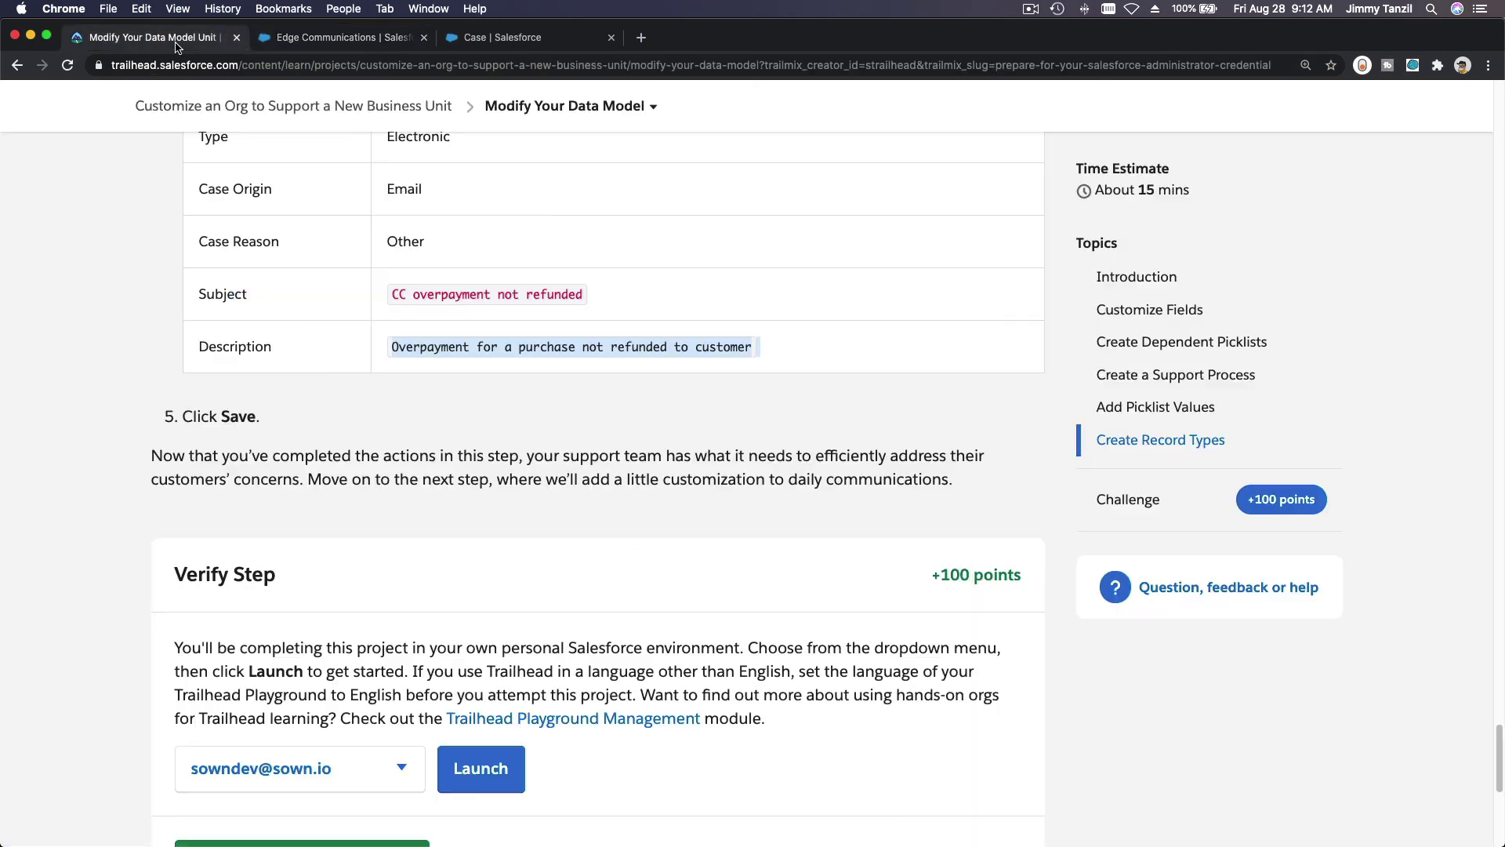
{"action": "left_click", "coordinate": [363, 388]}
{"action": "scroll", "coordinate": [353, 454], "scroll_direction": "down", "scroll_amount": 5}
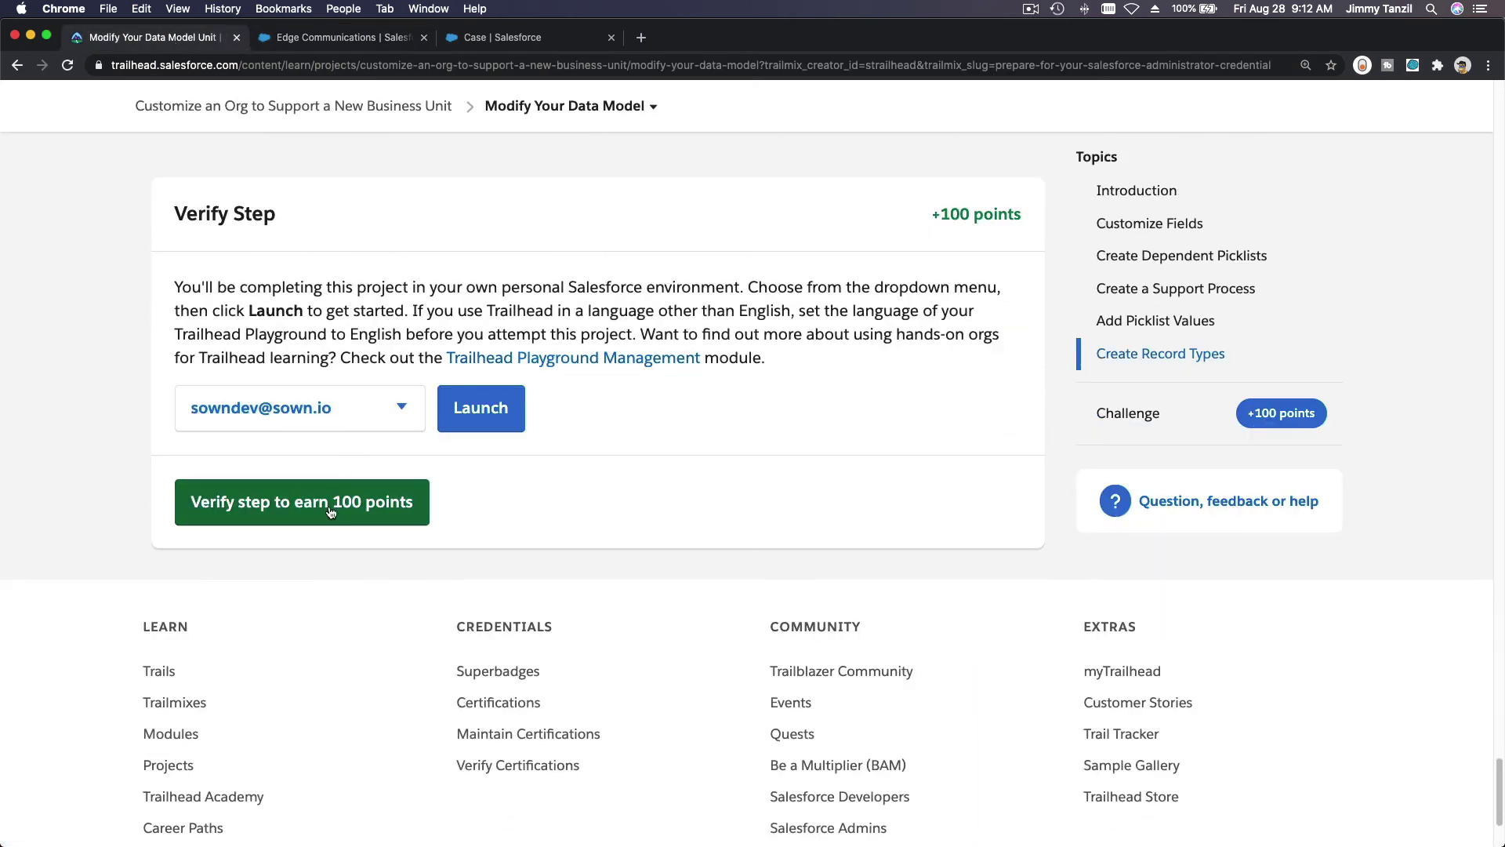
{"action": "left_click", "coordinate": [330, 512]}
{"action": "scroll", "coordinate": [595, 514], "scroll_direction": "up", "scroll_amount": 2}
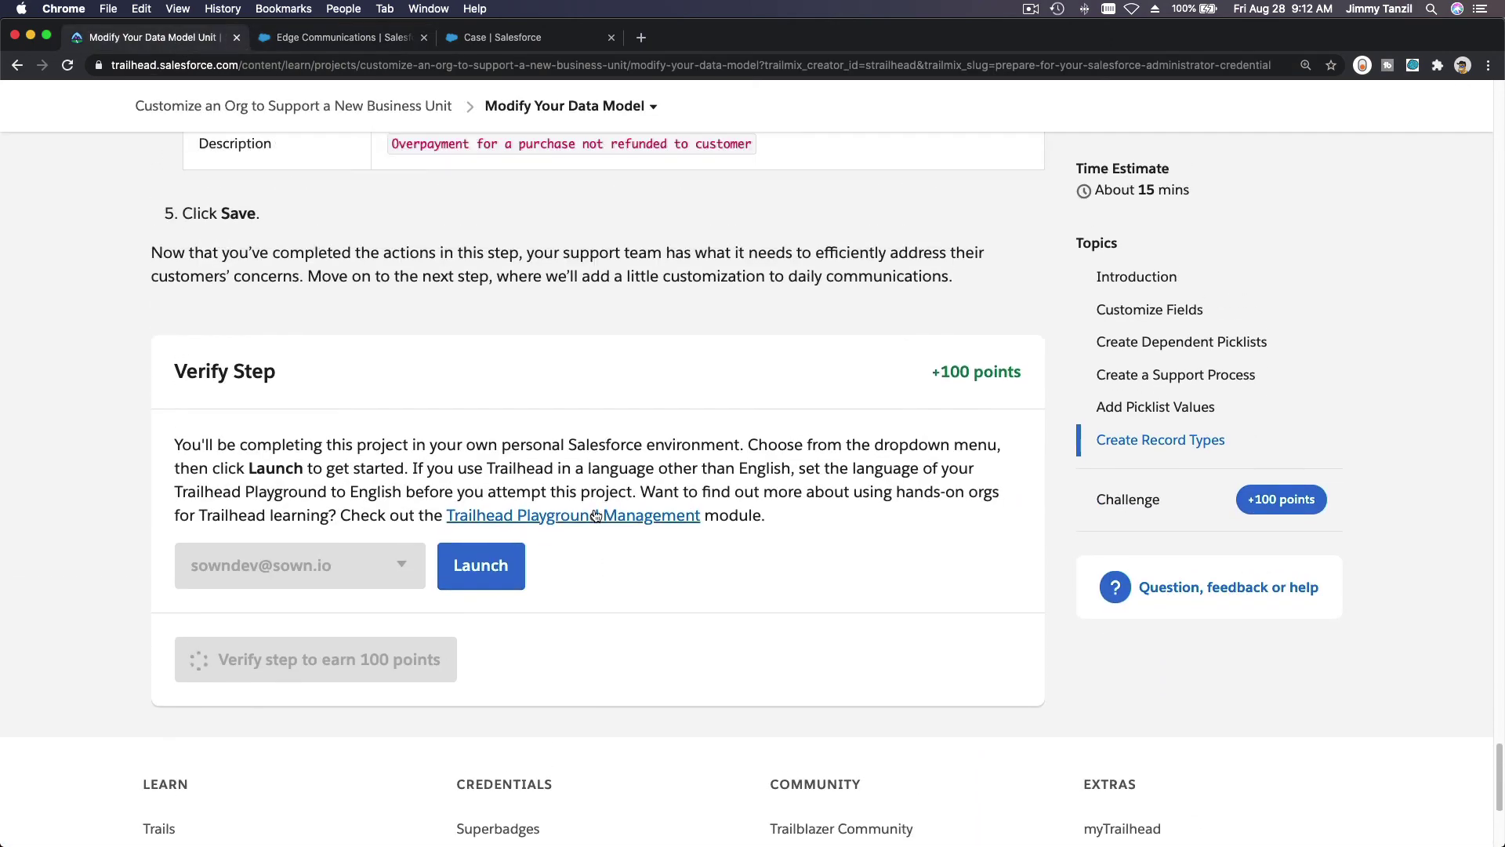
{"action": "scroll", "coordinate": [595, 512], "scroll_direction": "up", "scroll_amount": 1}
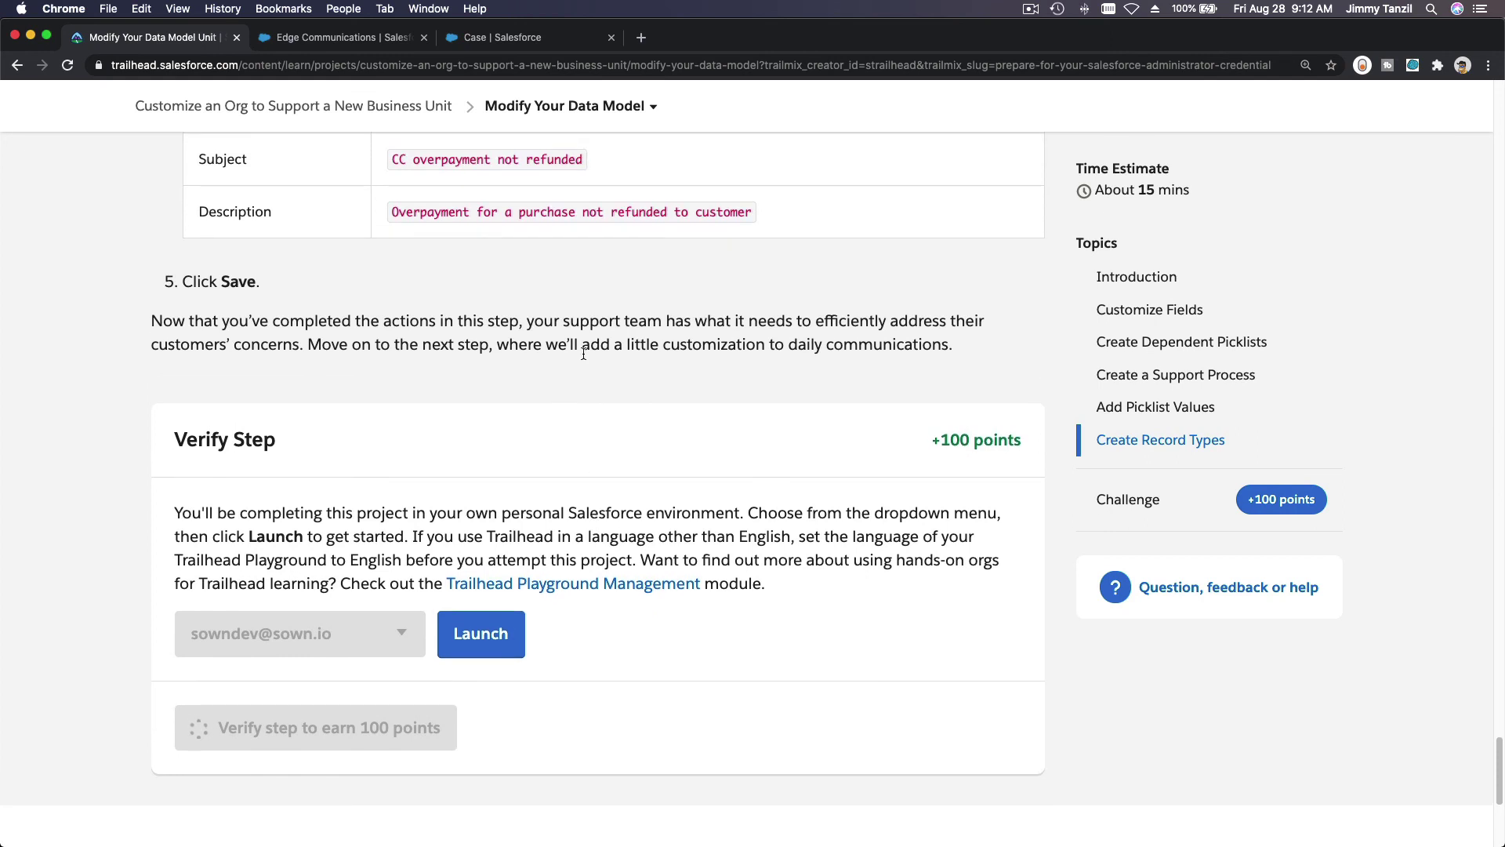
{"action": "left_click", "coordinate": [567, 110]}
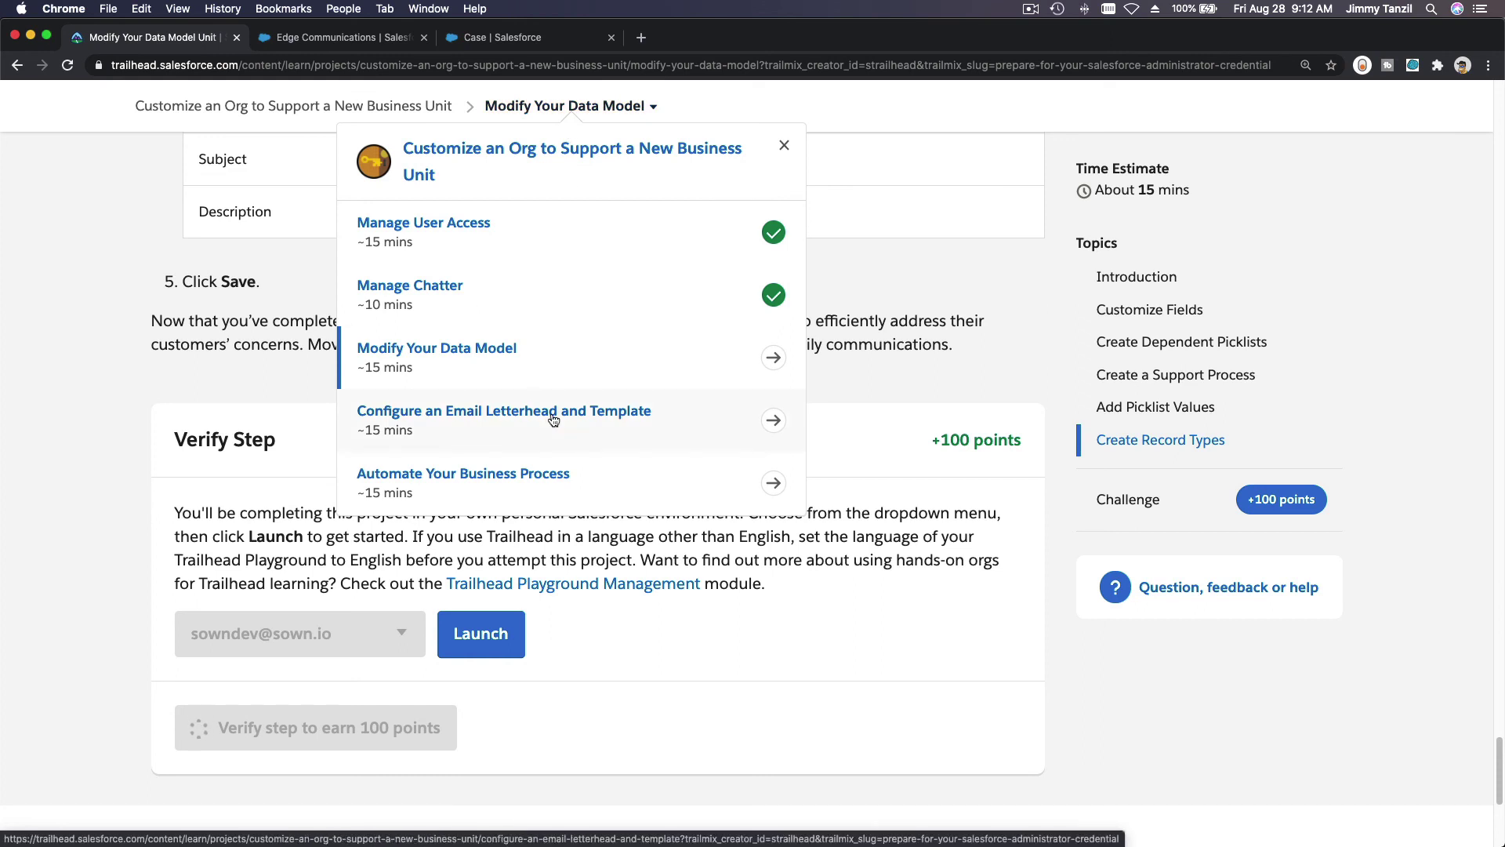
{"action": "left_click", "coordinate": [872, 382]}
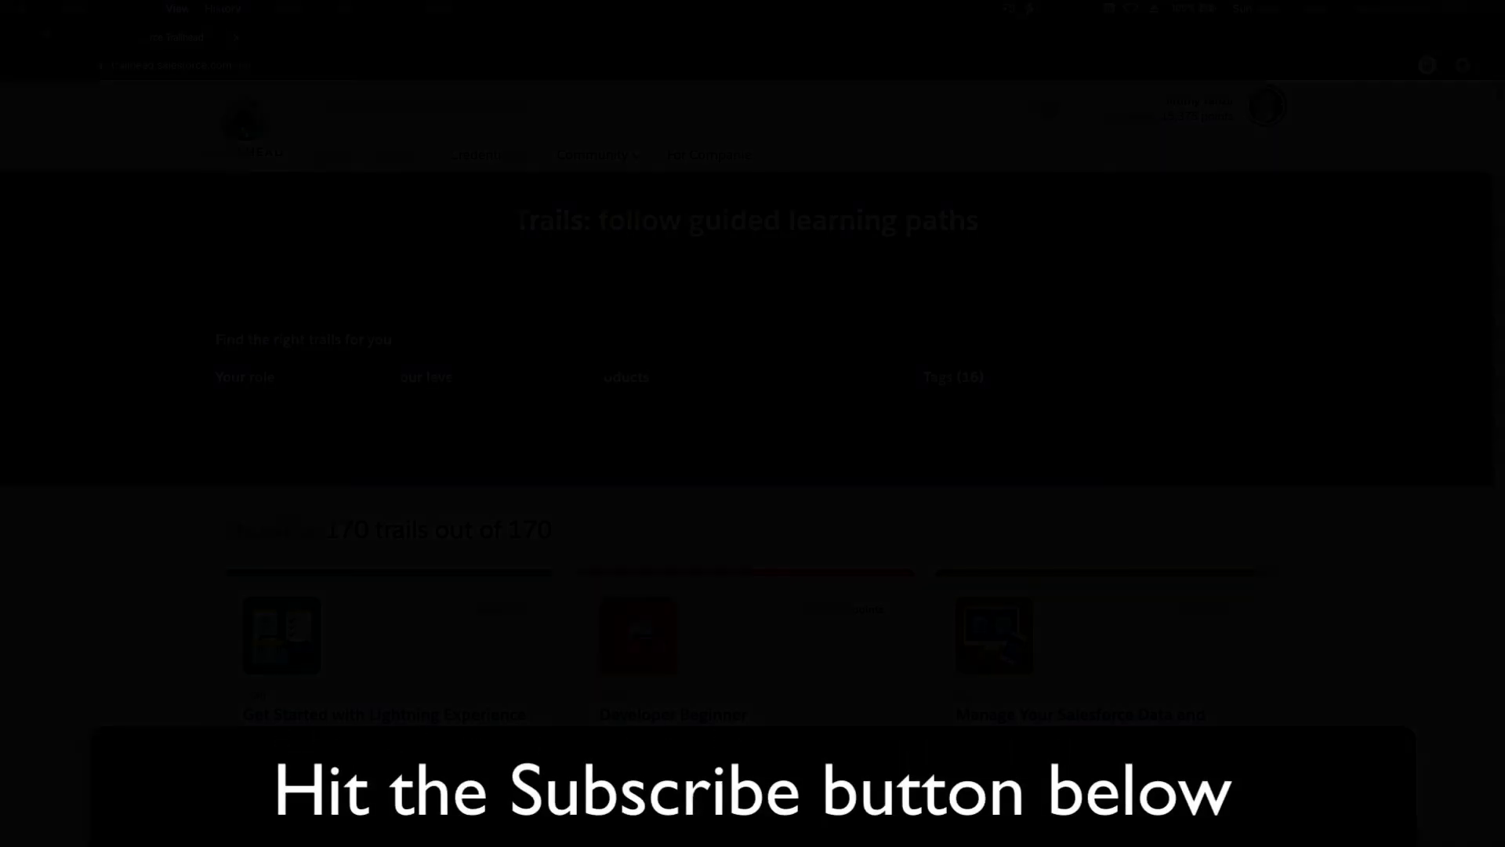
{"action": "scroll", "coordinate": [1395, 359], "scroll_direction": "down", "scroll_amount": 15}
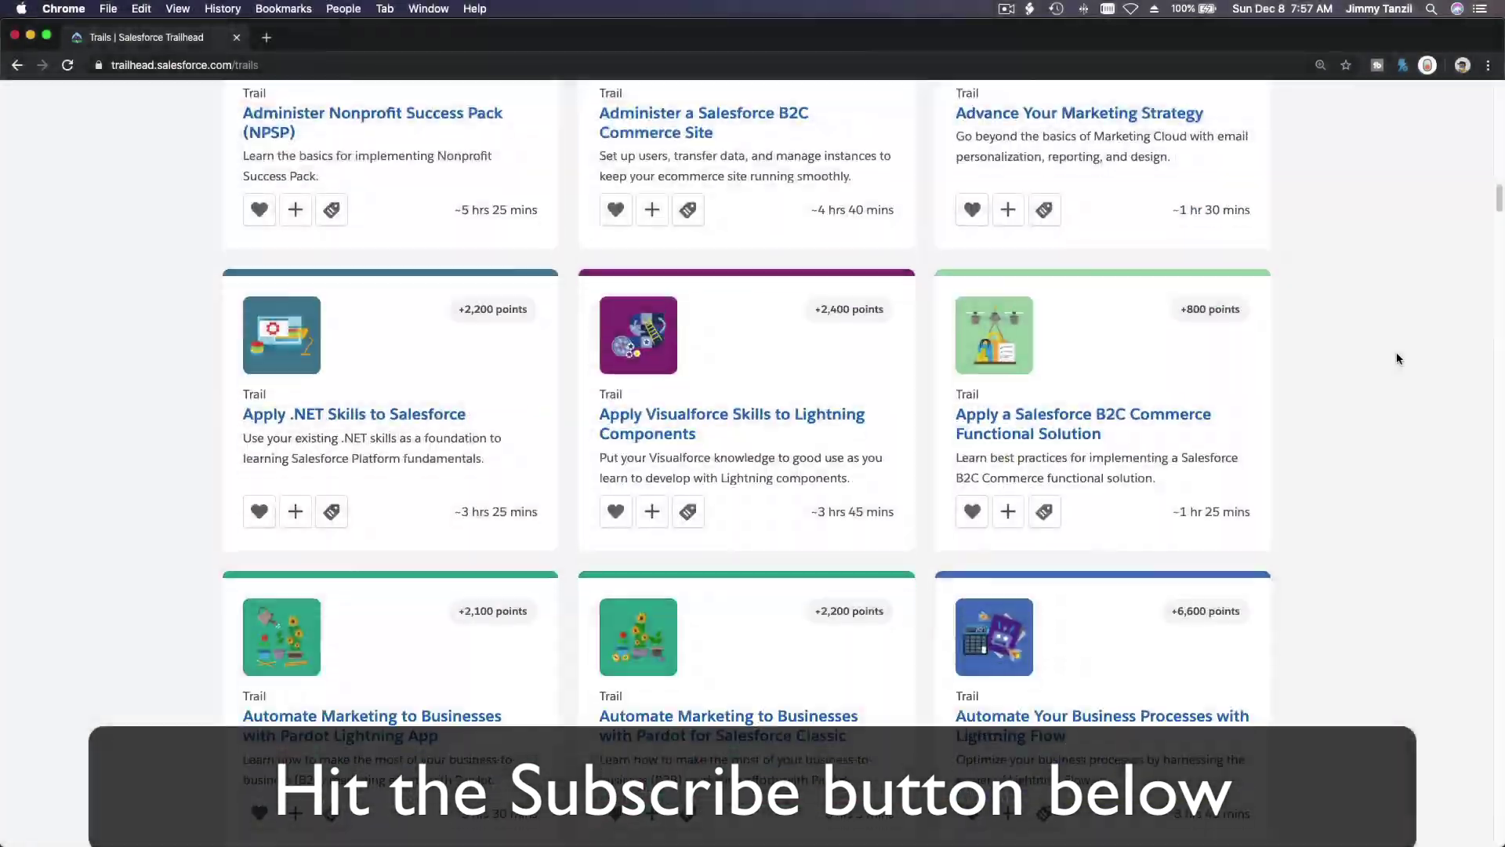
{"action": "scroll", "coordinate": [1396, 357], "scroll_direction": "down", "scroll_amount": 20}
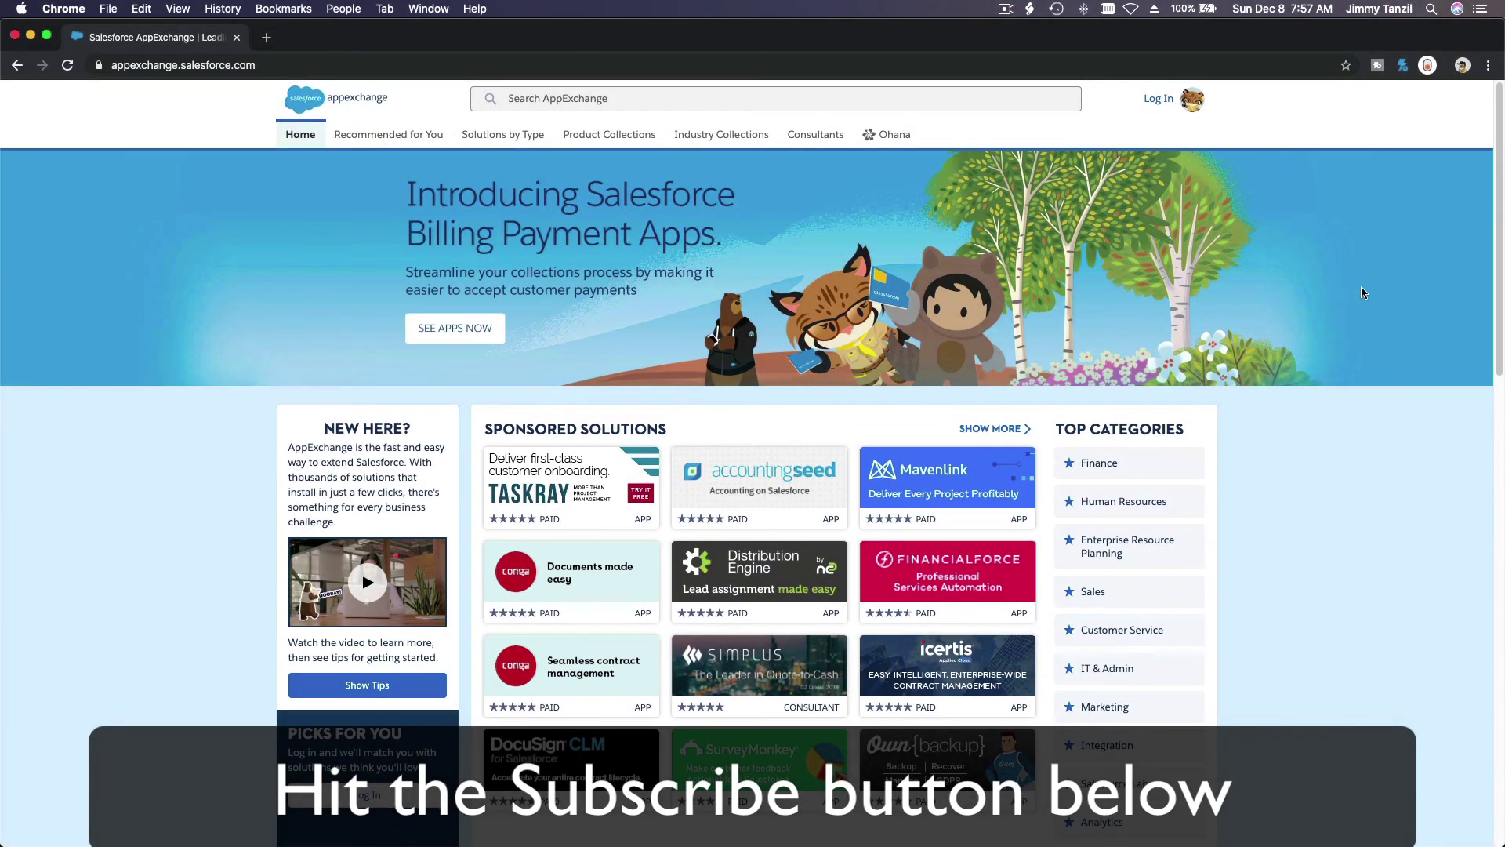
{"action": "scroll", "coordinate": [1393, 276], "scroll_direction": "down", "scroll_amount": 10}
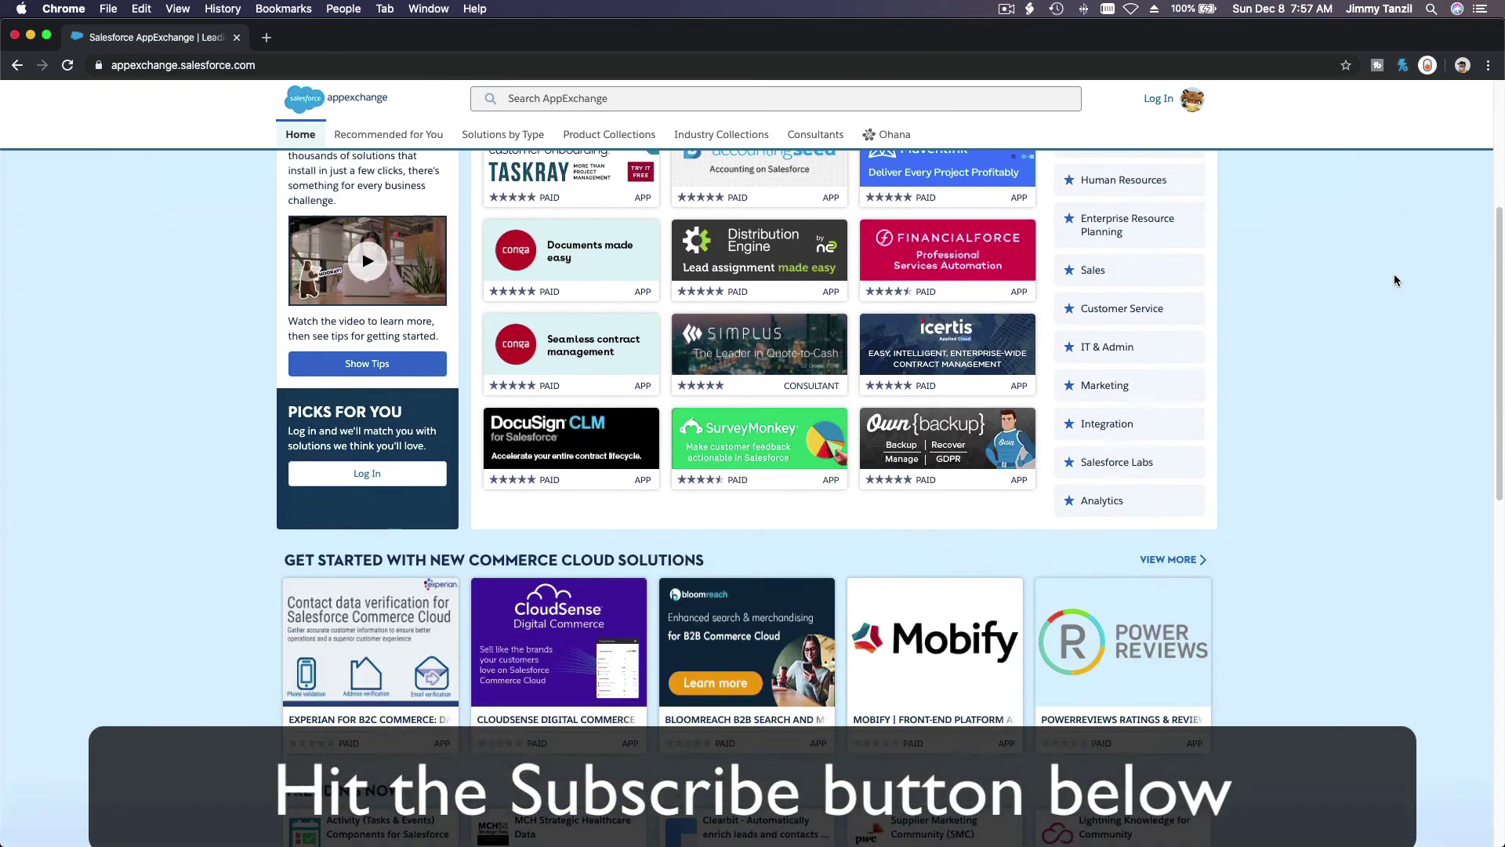